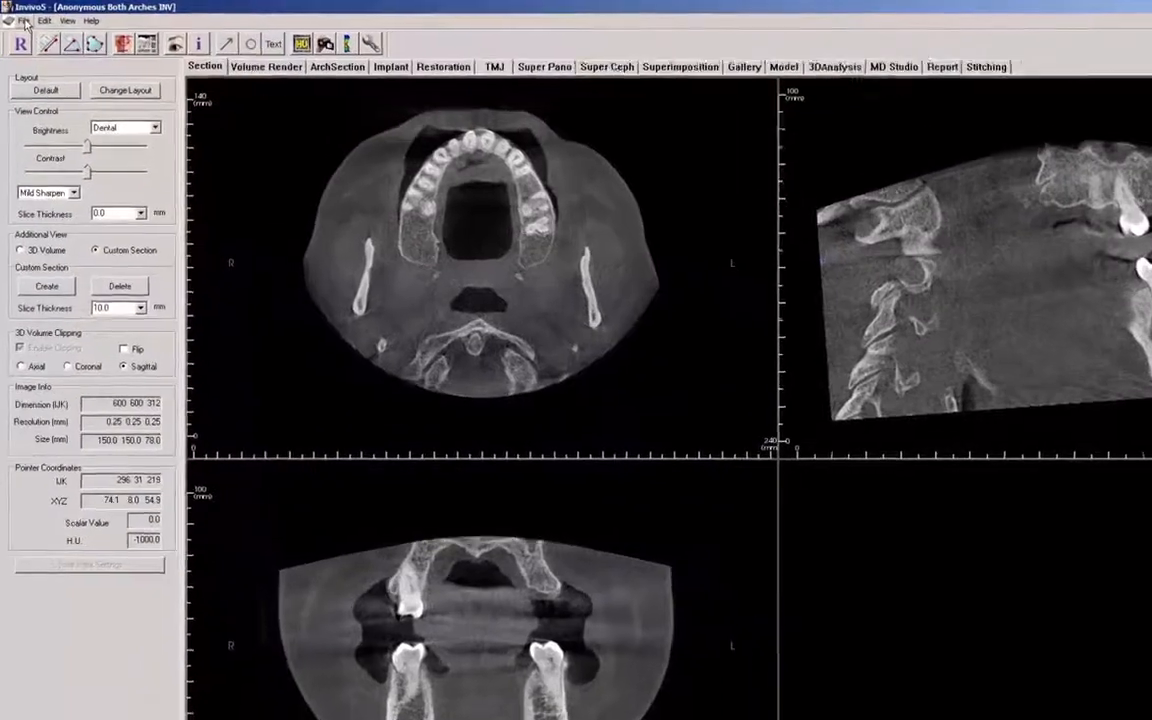
# Open the program preferences to review the display and measurement settings, and close them without changes.
pyautogui.click(19, 18)
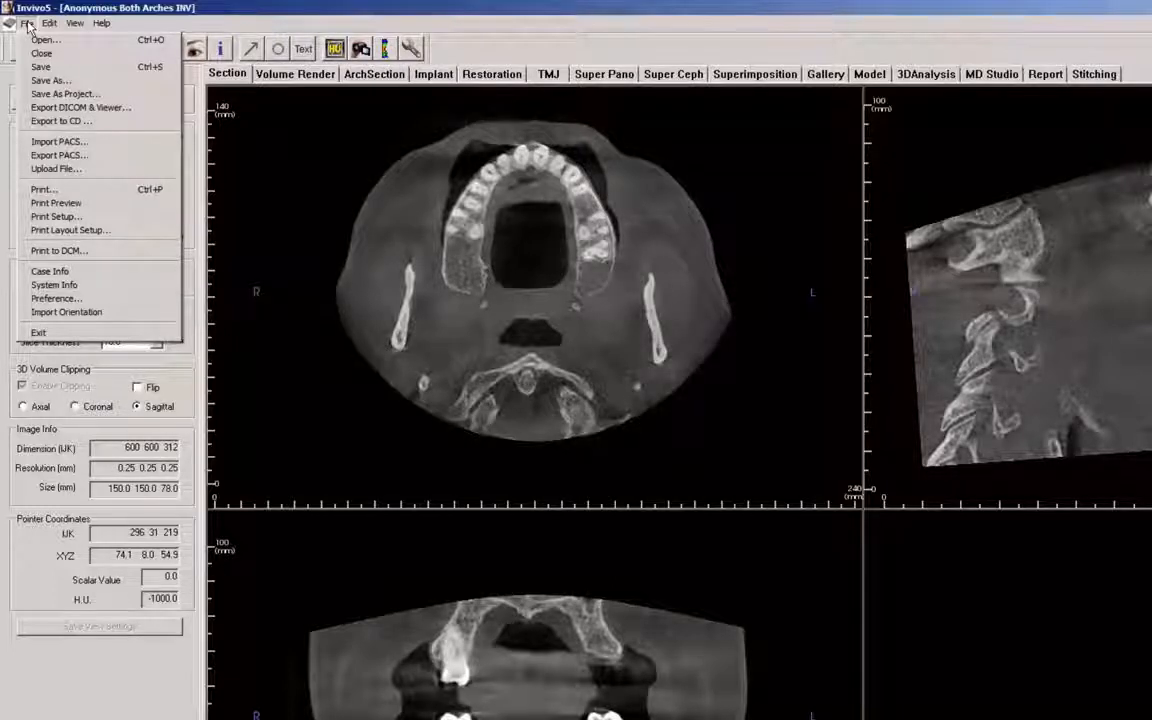
pyautogui.click(42, 299)
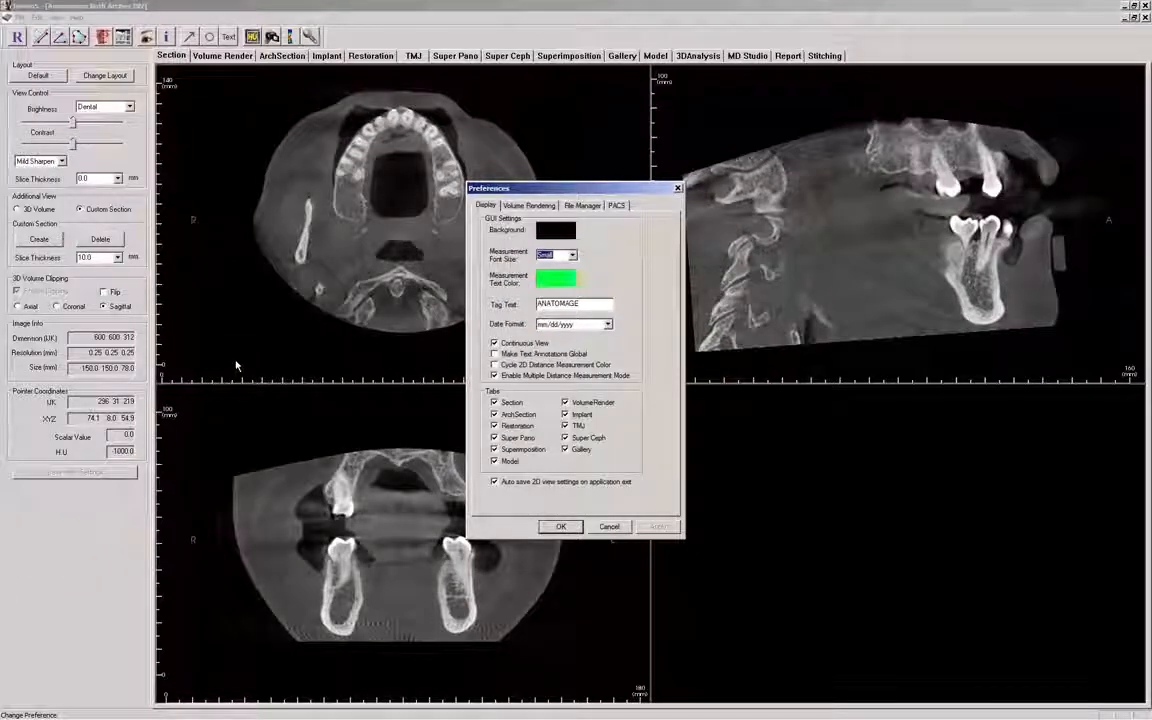
pyautogui.click(562, 528)
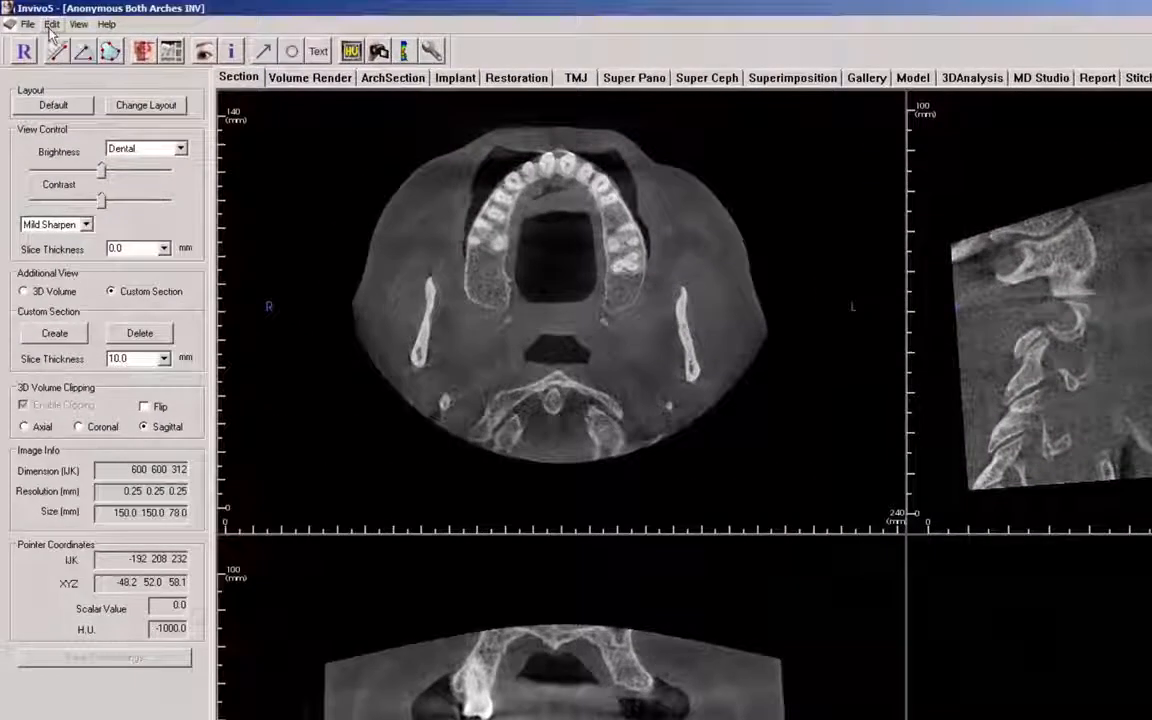
# Review the editing commands and the program's version and plug-in information, closing the About window.
pyautogui.click(51, 24)
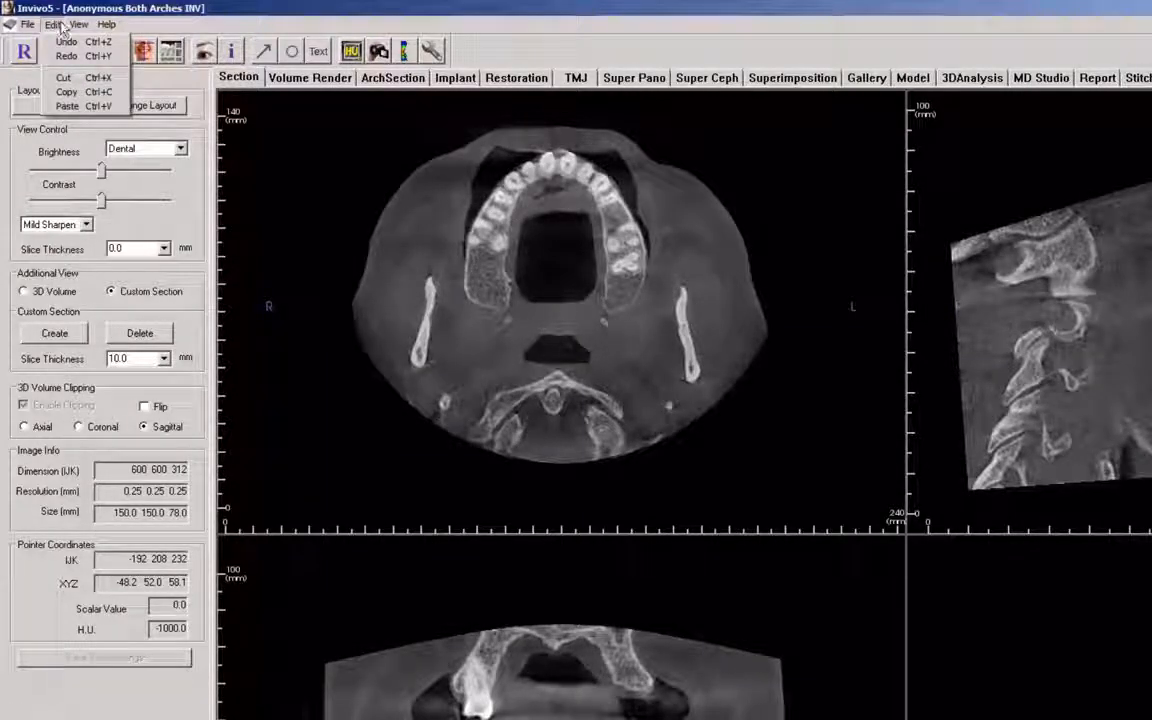
pyautogui.moveTo(79, 26)
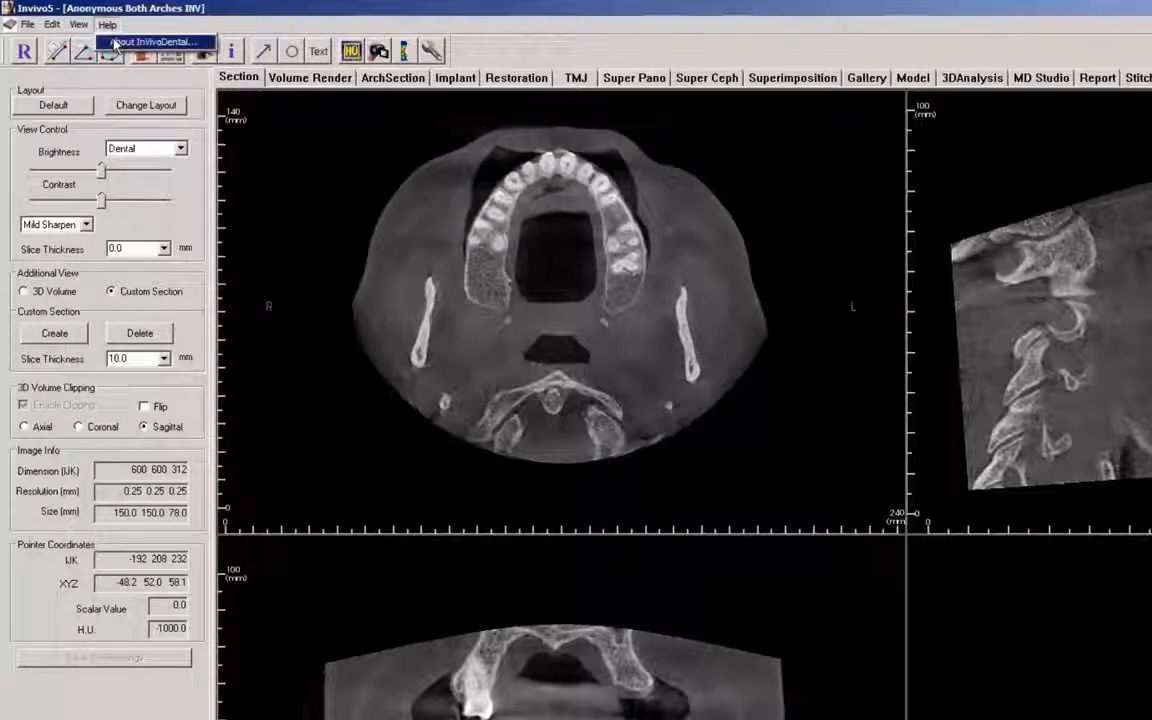
pyautogui.click(114, 43)
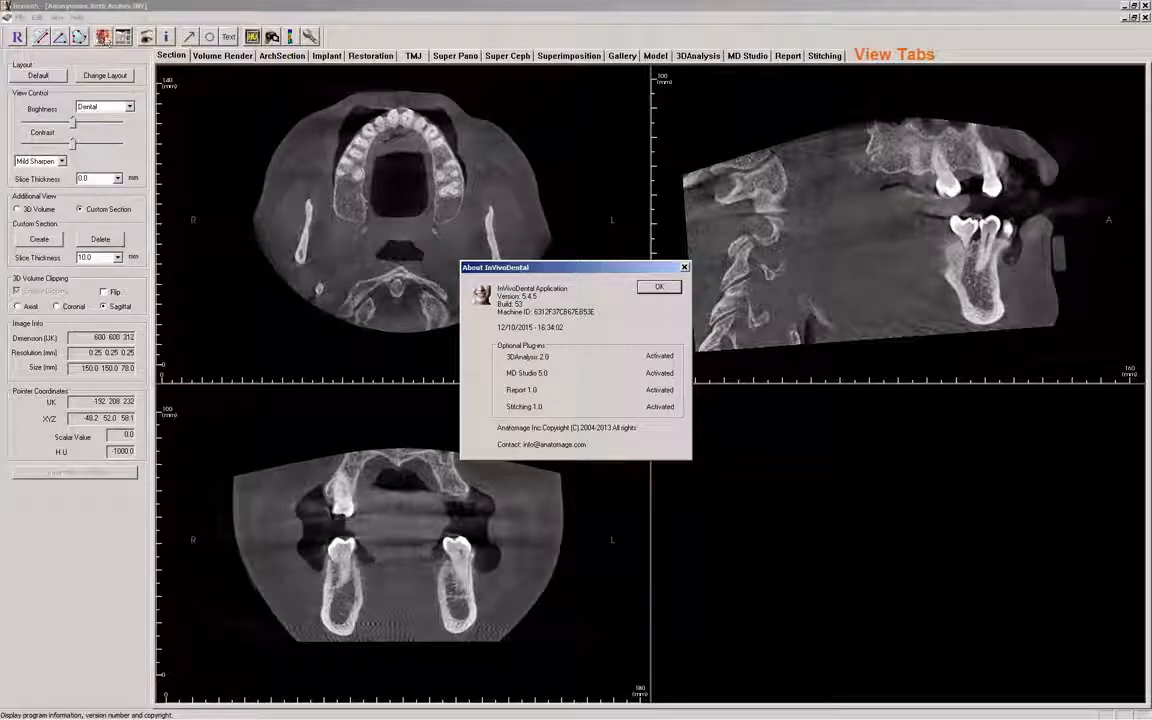
pyautogui.click(659, 286)
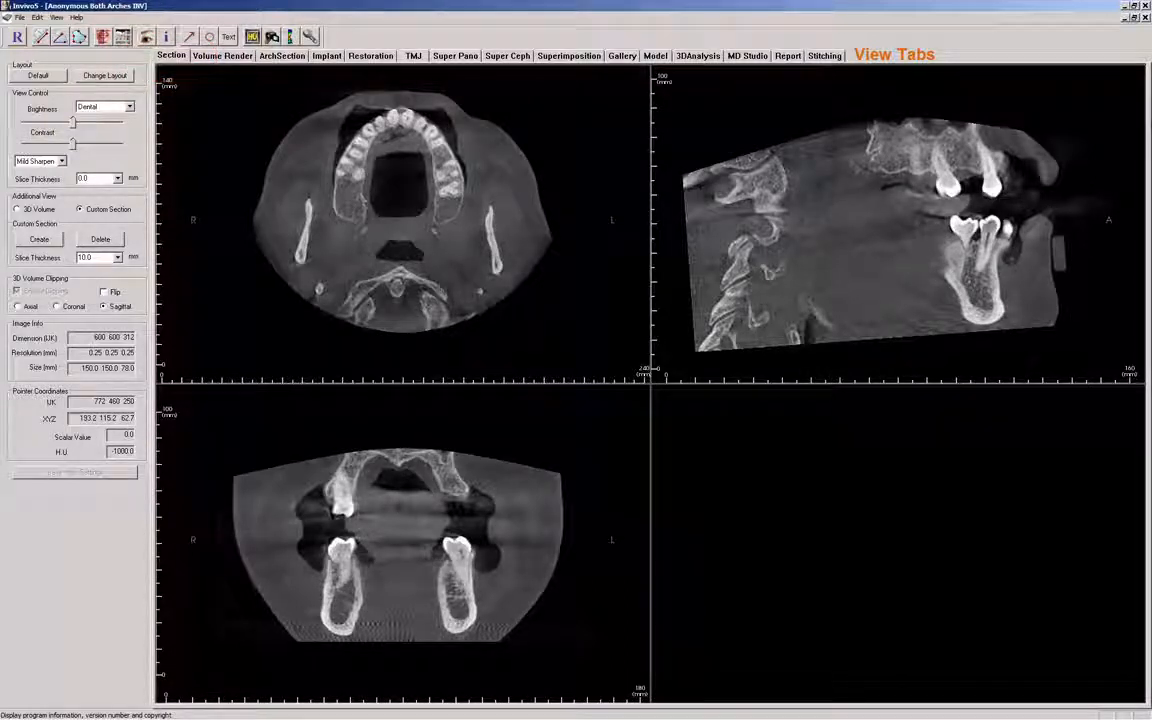
# Show the scan as a volume rendering with sagittal clipping enabled, and orient the clipped jaw to a side view.
pyautogui.click(226, 57)
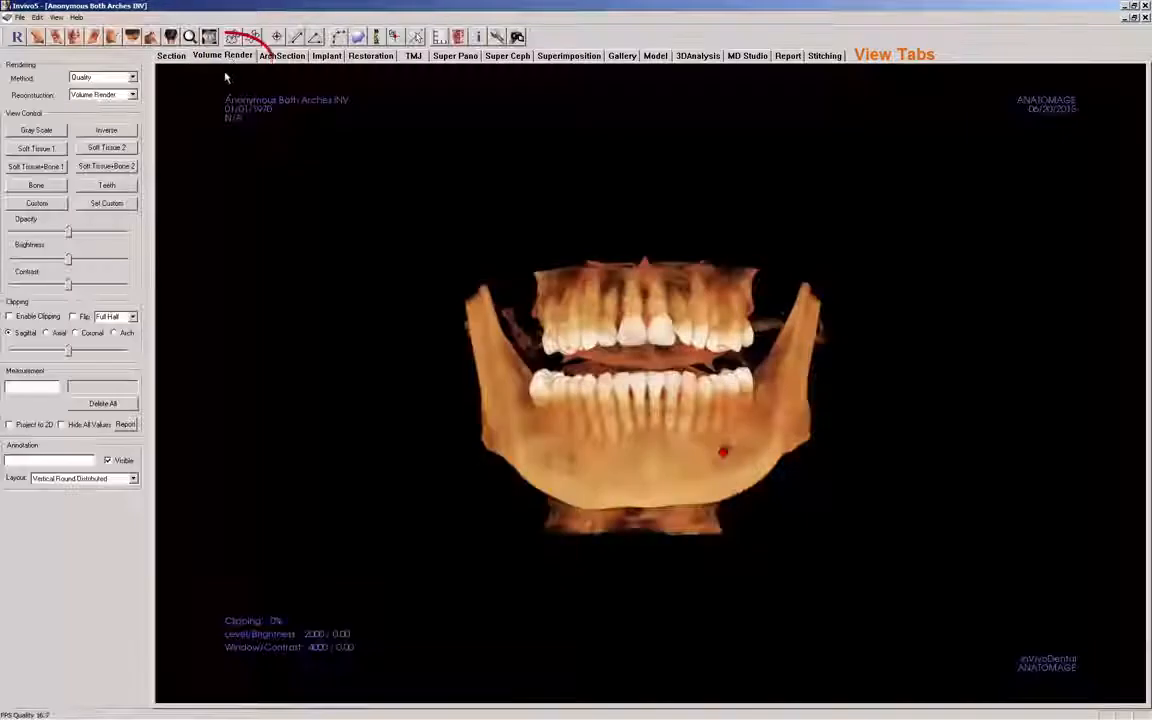
pyautogui.click(40, 317)
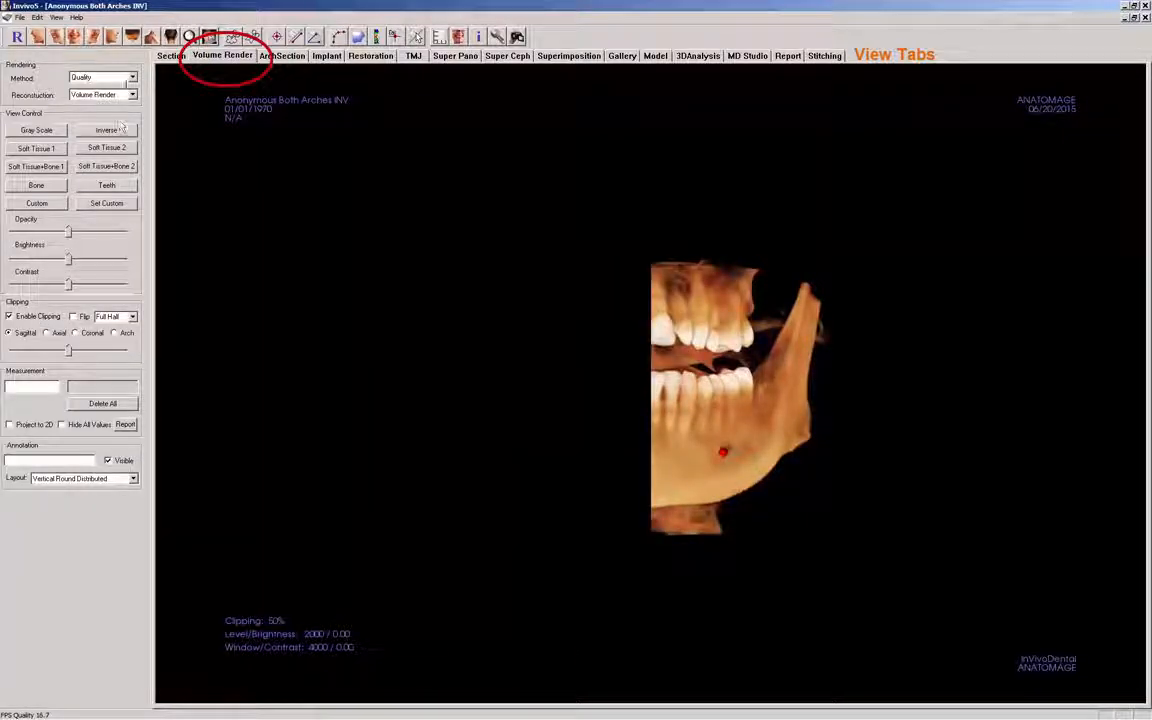
pyautogui.click(112, 36)
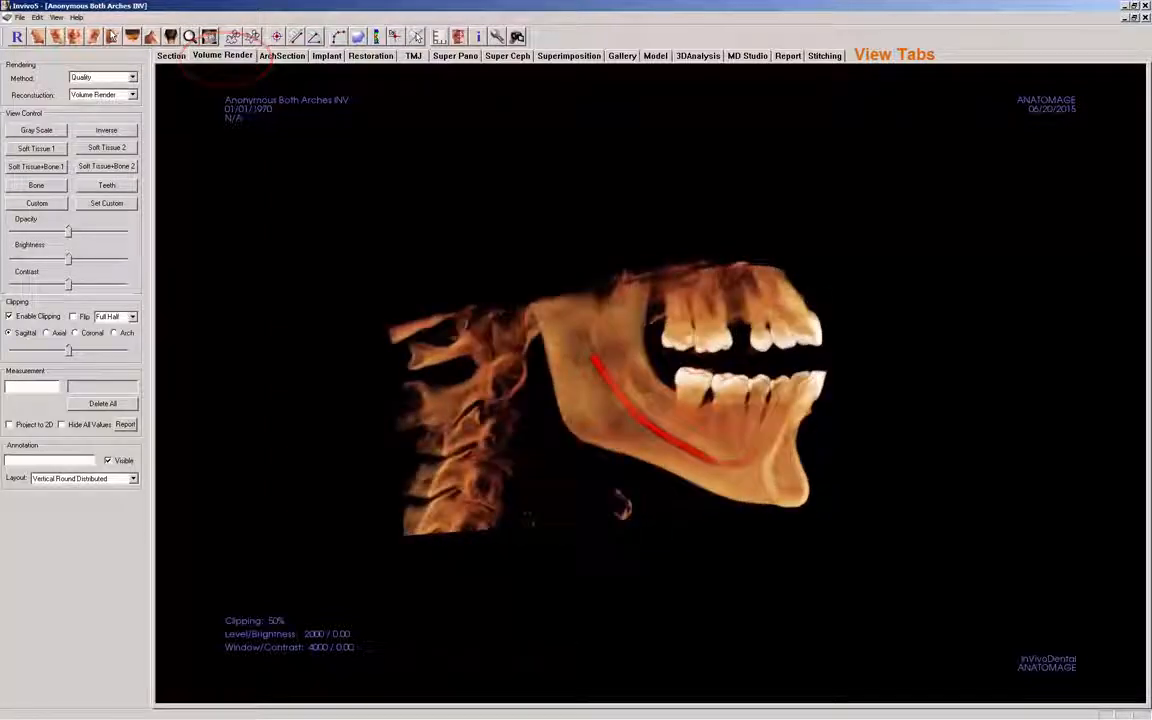
# In ArchSection, raise the axial slice to 50.82 through the upper teeth and move the cross-sections along the arch toward the patient's left molars.
pyautogui.click(270, 56)
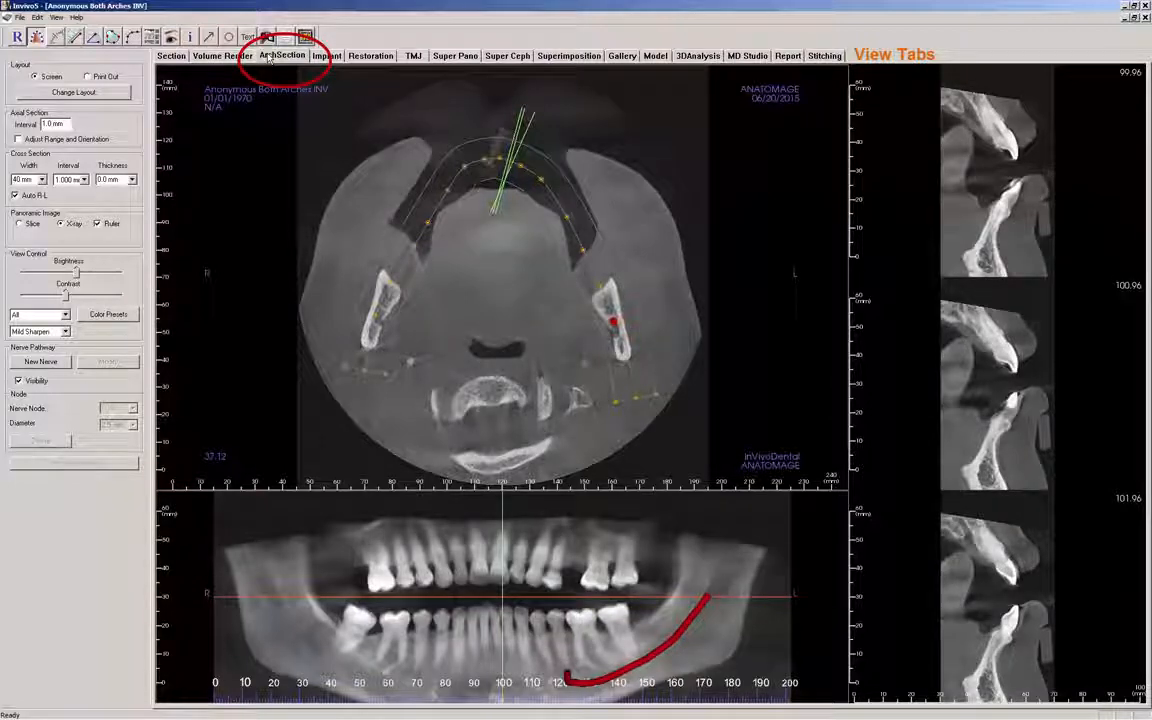
pyautogui.click(321, 569)
pyautogui.moveTo(321, 566); pyautogui.dragTo(321, 557)
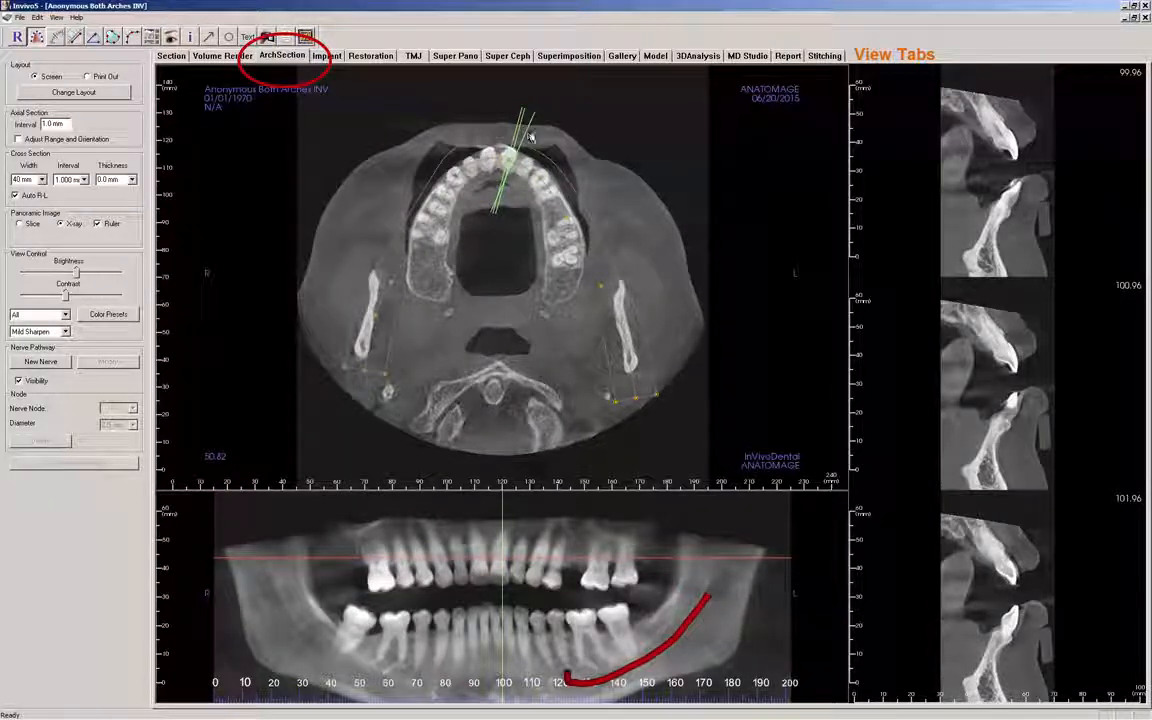
pyautogui.moveTo(529, 132)
pyautogui.mouseDown()
pyautogui.moveTo(550, 174)
pyautogui.moveTo(562, 172)
pyautogui.moveTo(555, 200)
pyautogui.moveTo(577, 256)
pyautogui.mouseUp()
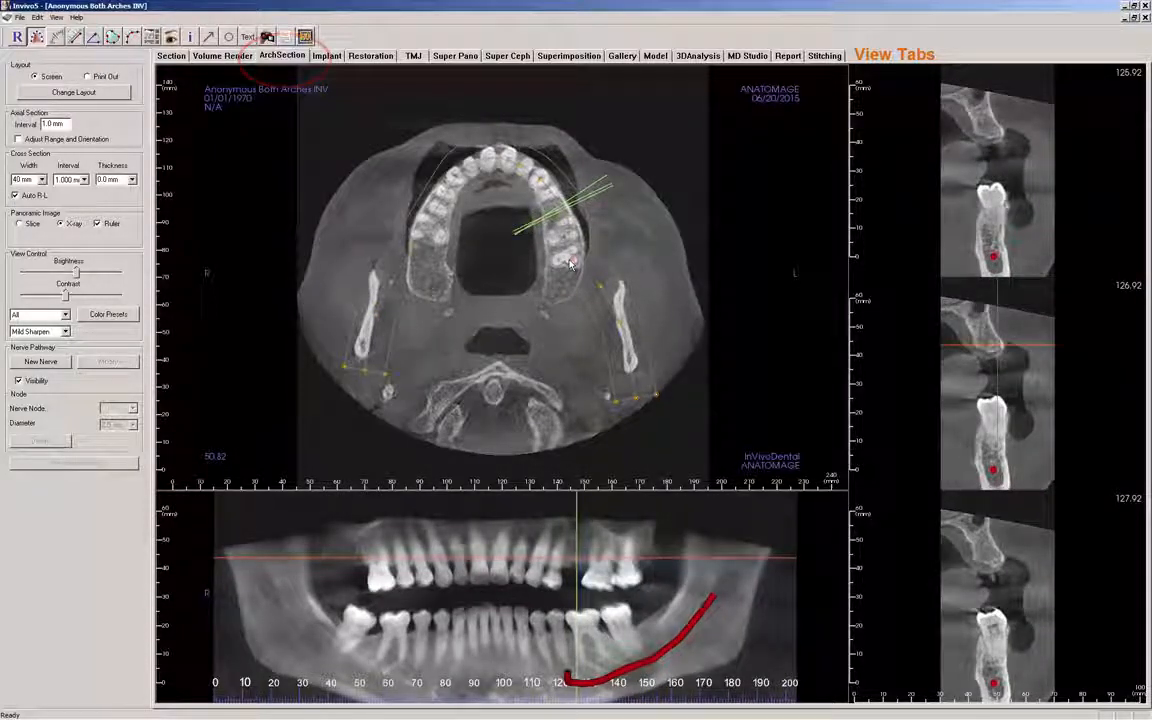
# In Super Pano, lower the gray scale threshold to -599 HU, create the panoramic image, and apply the Composite 2 preset.
pyautogui.click(460, 58)
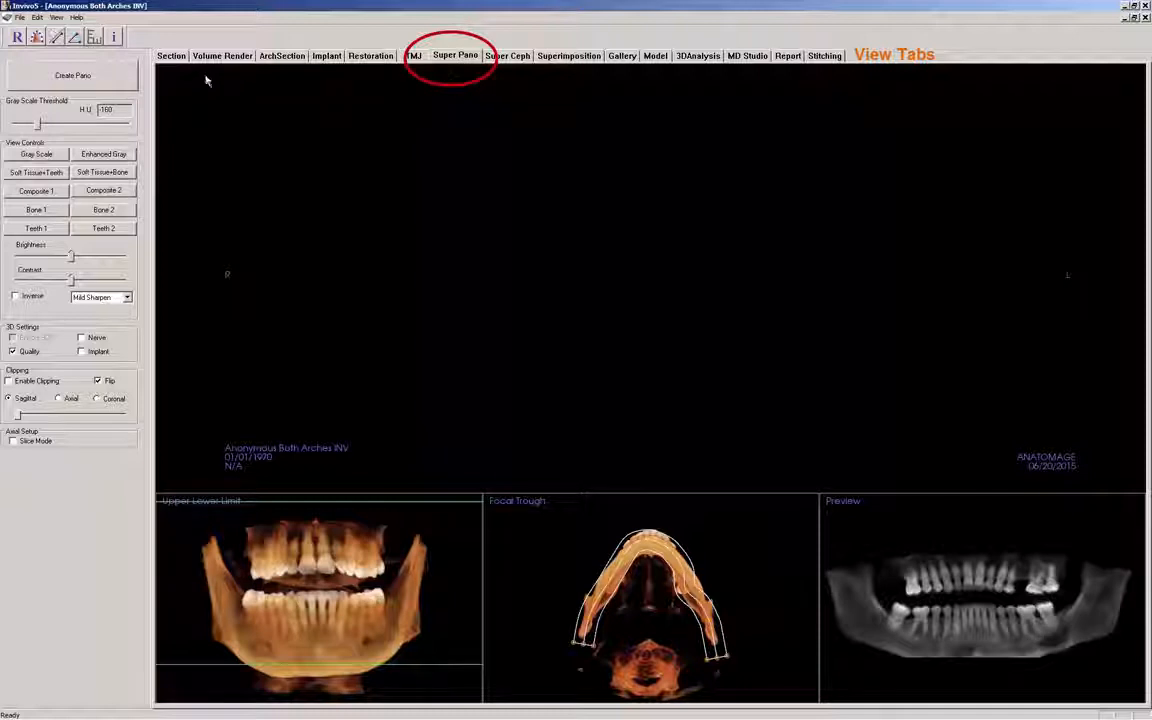
pyautogui.moveTo(38, 124); pyautogui.dragTo(25, 126)
pyautogui.click(46, 76)
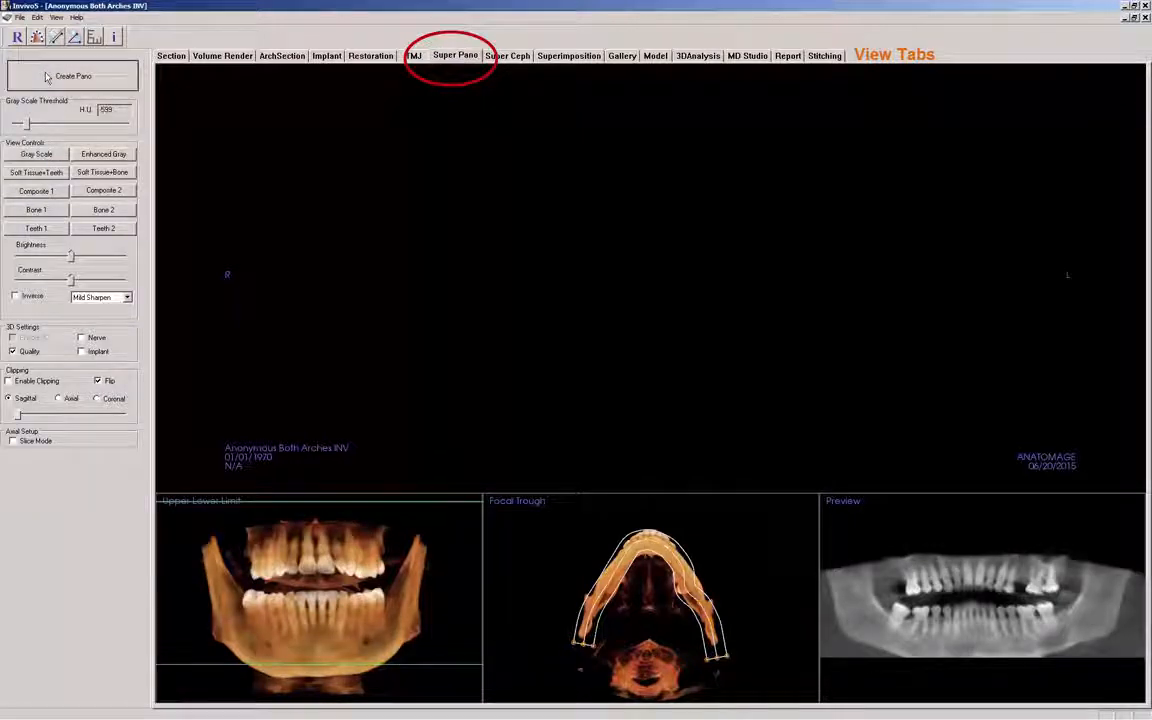
pyautogui.click(104, 191)
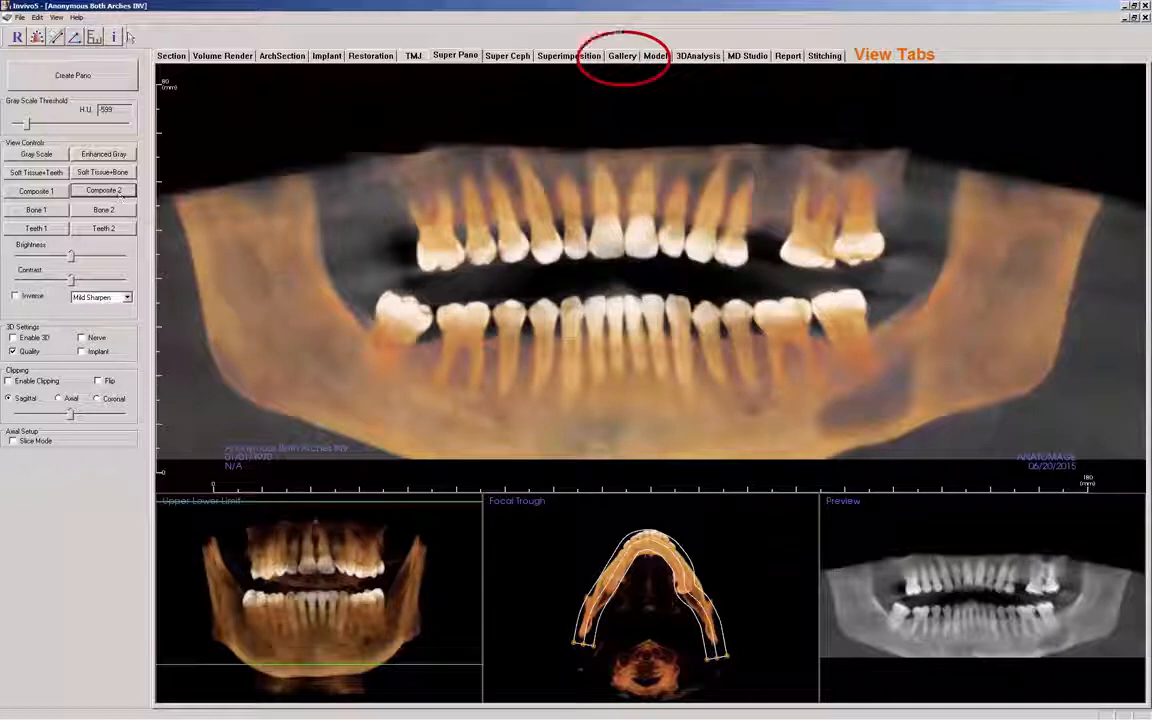
# View the captured 3D_Volume(1) image in the Gallery.
pyautogui.click(621, 56)
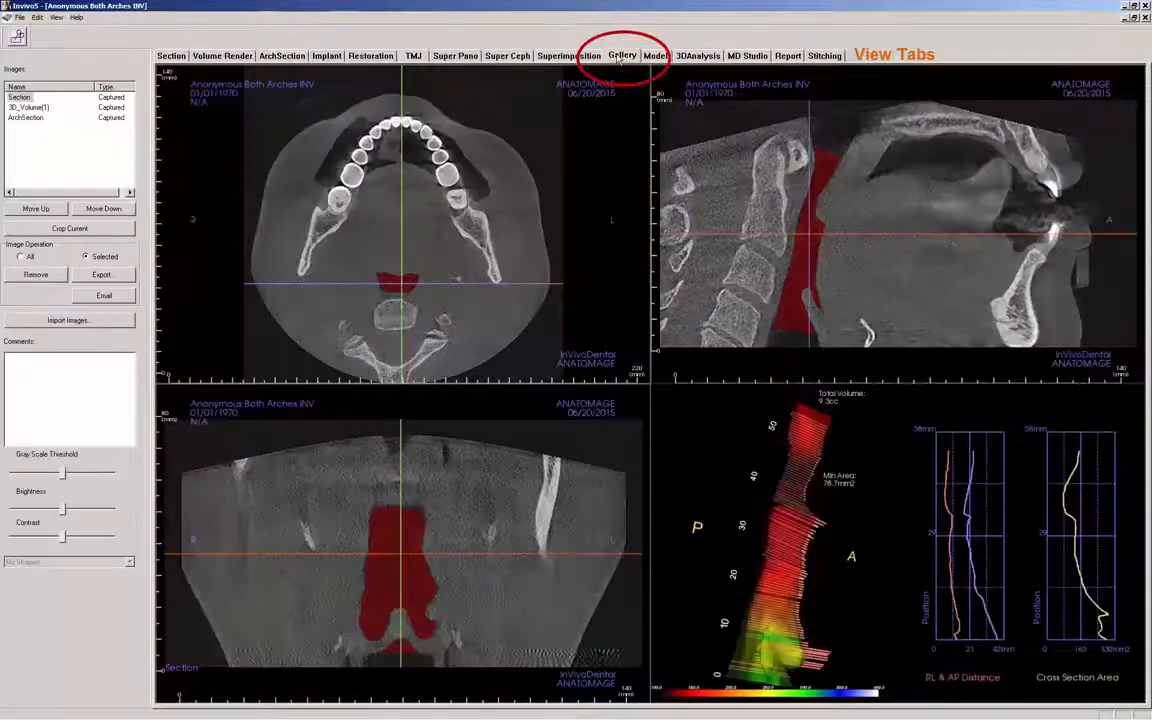
pyautogui.click(44, 107)
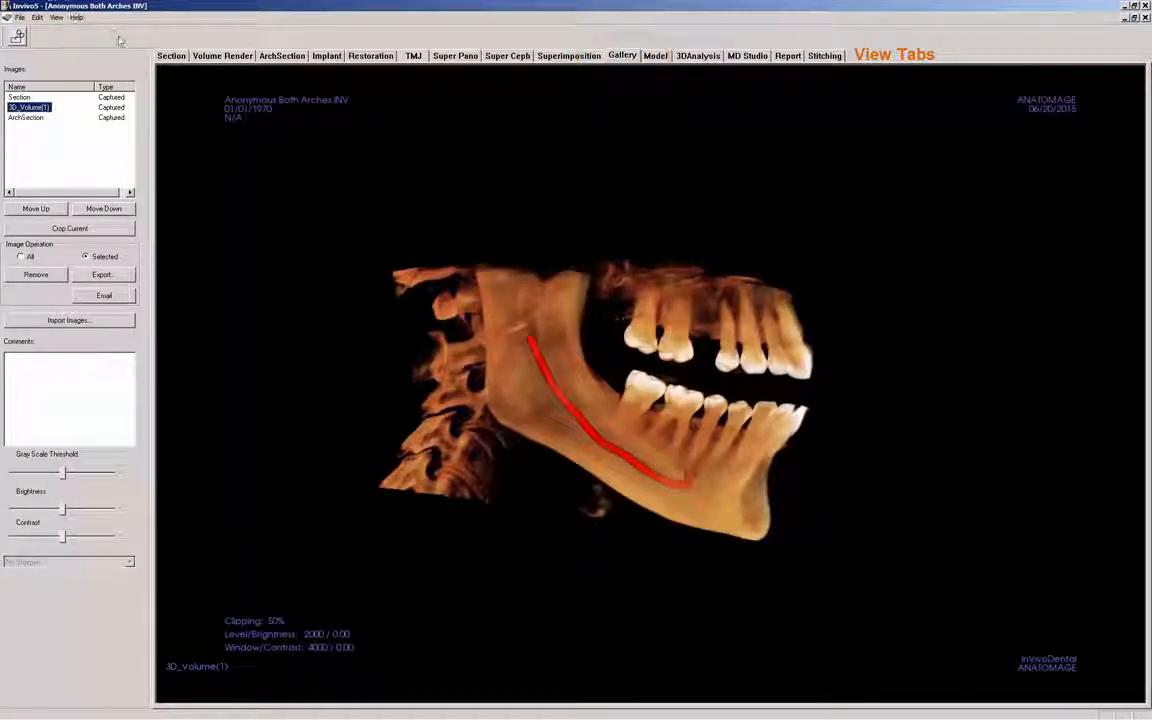
# In the Section view, set the additional view to 3D Volume and display the axial, coronal and sagittal slice cursor lines.
pyautogui.click(168, 56)
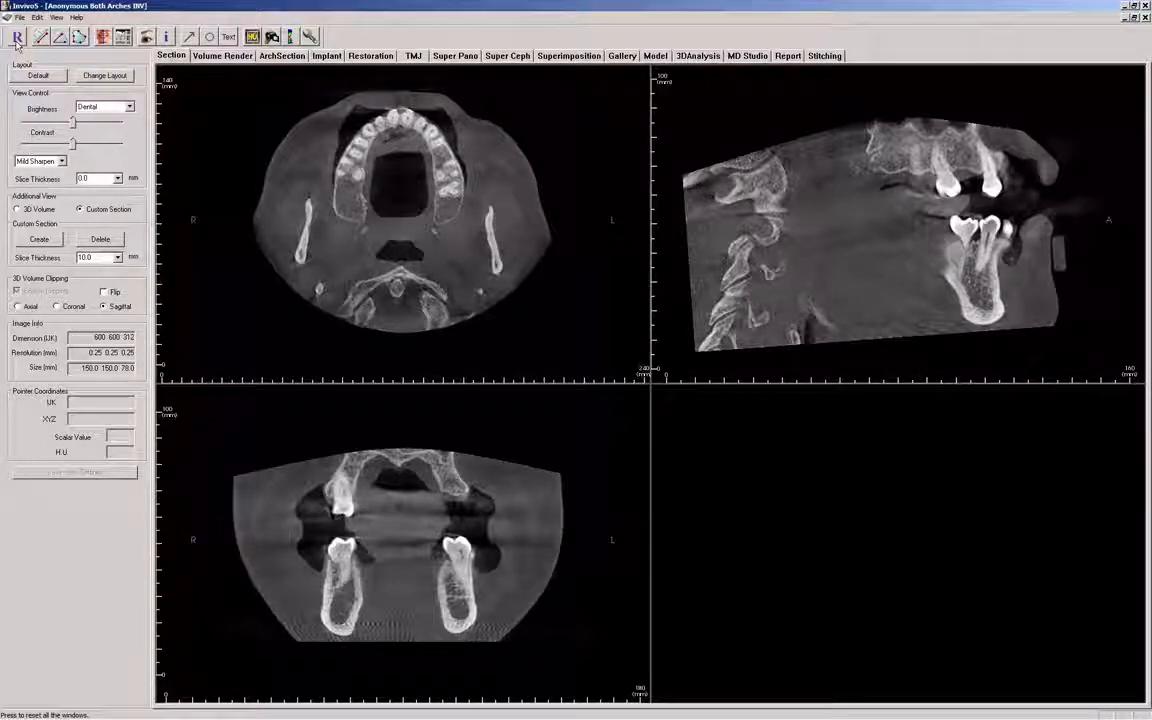
pyautogui.click(17, 209)
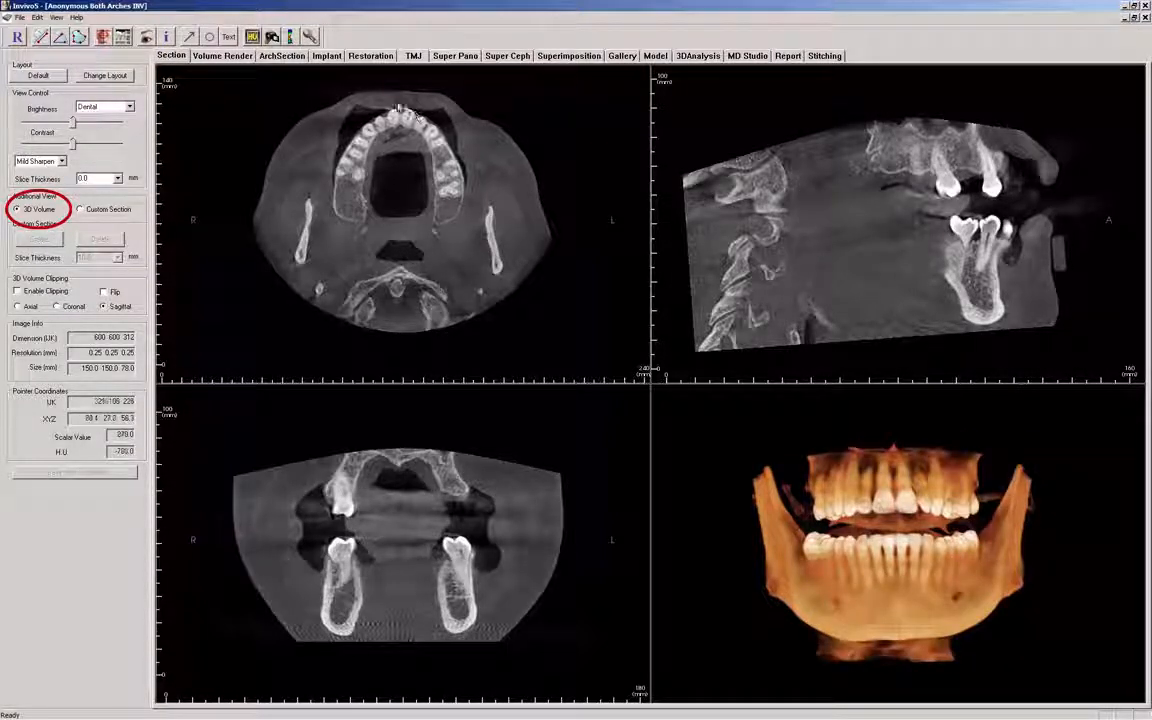
pyautogui.click(146, 37)
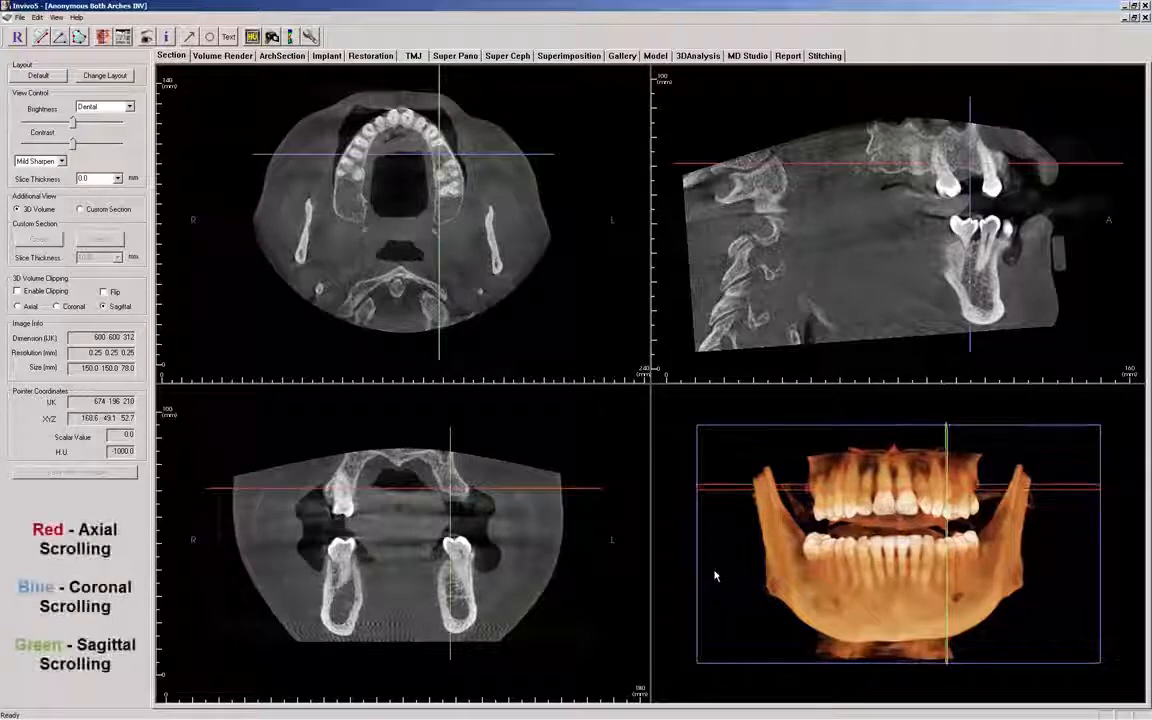
# Reposition the axial and sagittal cursors in the coronal slice, and shift the coronal cursor slightly backward in the sagittal slice.
pyautogui.moveTo(717, 577); pyautogui.dragTo(885, 523)
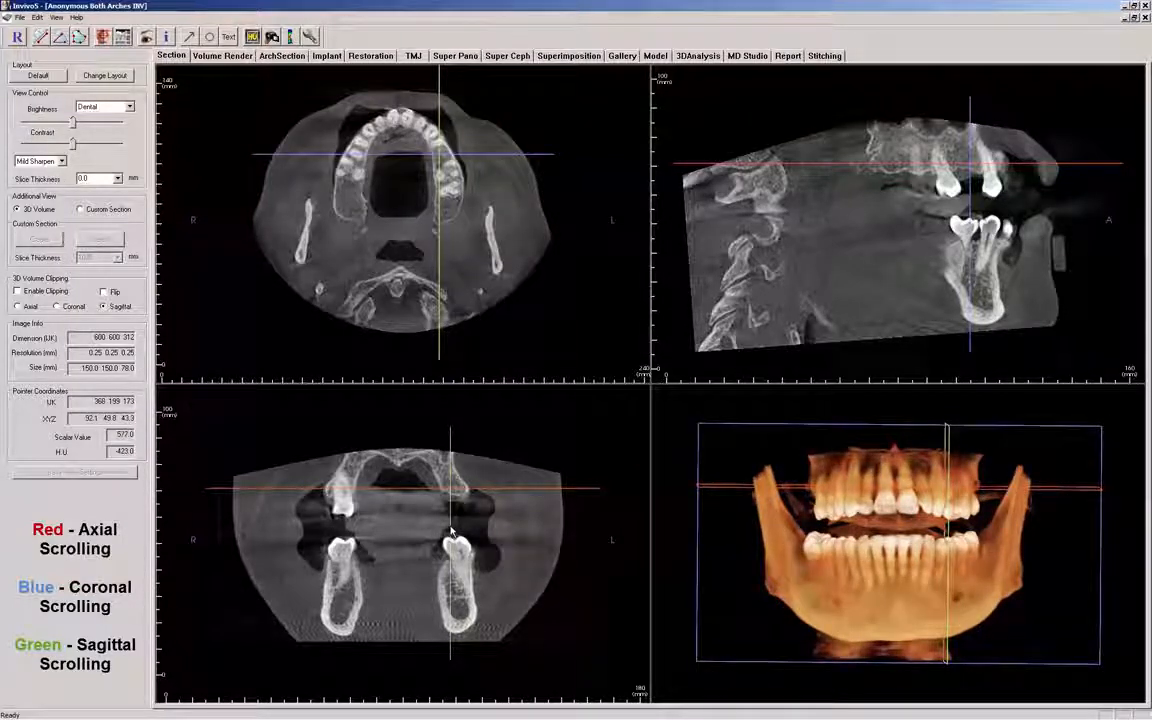
pyautogui.moveTo(449, 533); pyautogui.dragTo(463, 512)
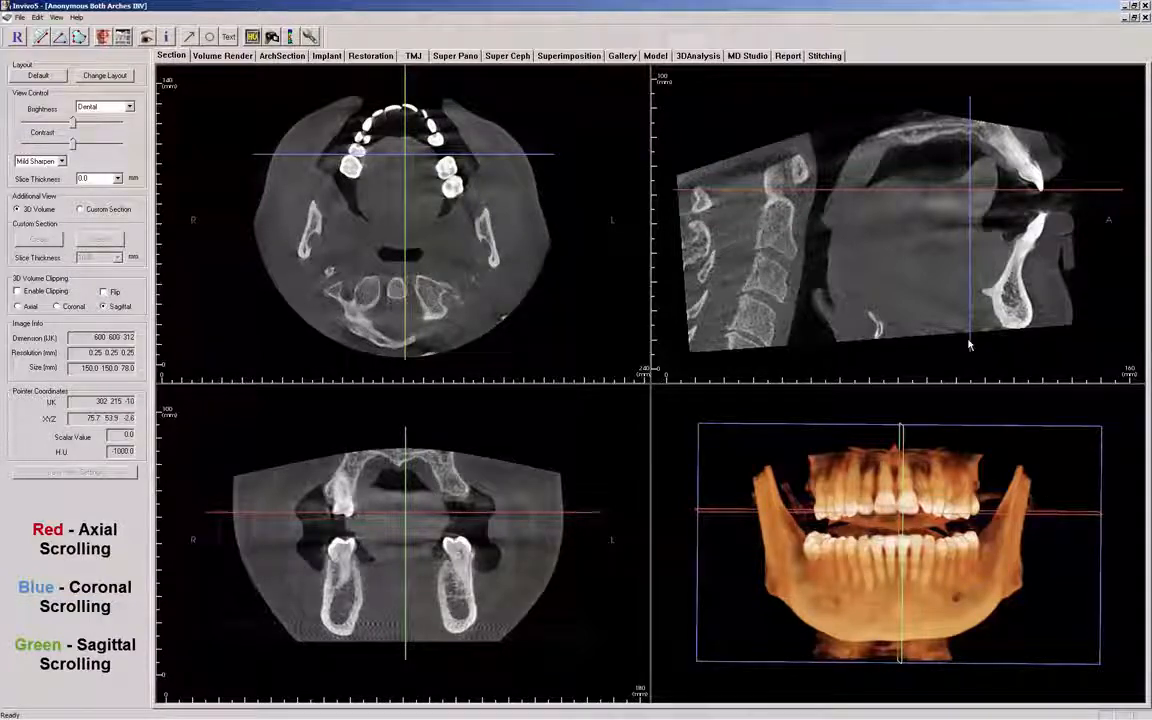
pyautogui.moveTo(967, 337); pyautogui.dragTo(946, 357)
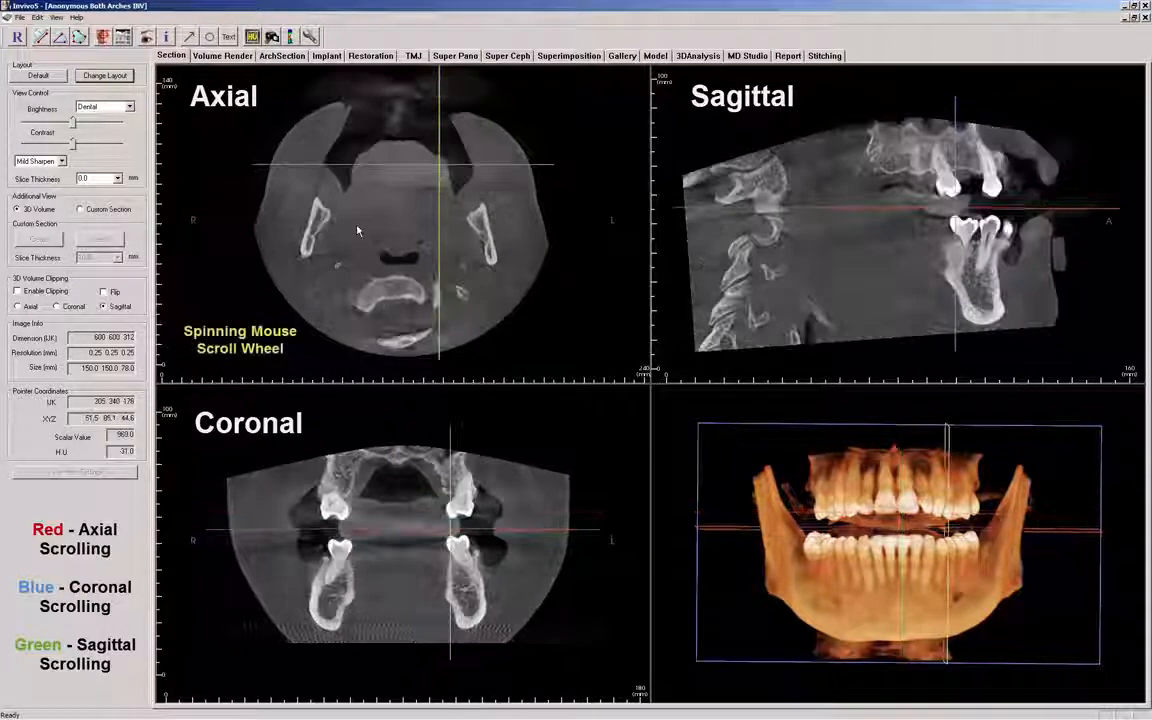
# Browse the axial slices up to the level of the upper teeth crowns.
pyautogui.scroll(-3, 357, 230)
pyautogui.scroll(8, 357, 230)
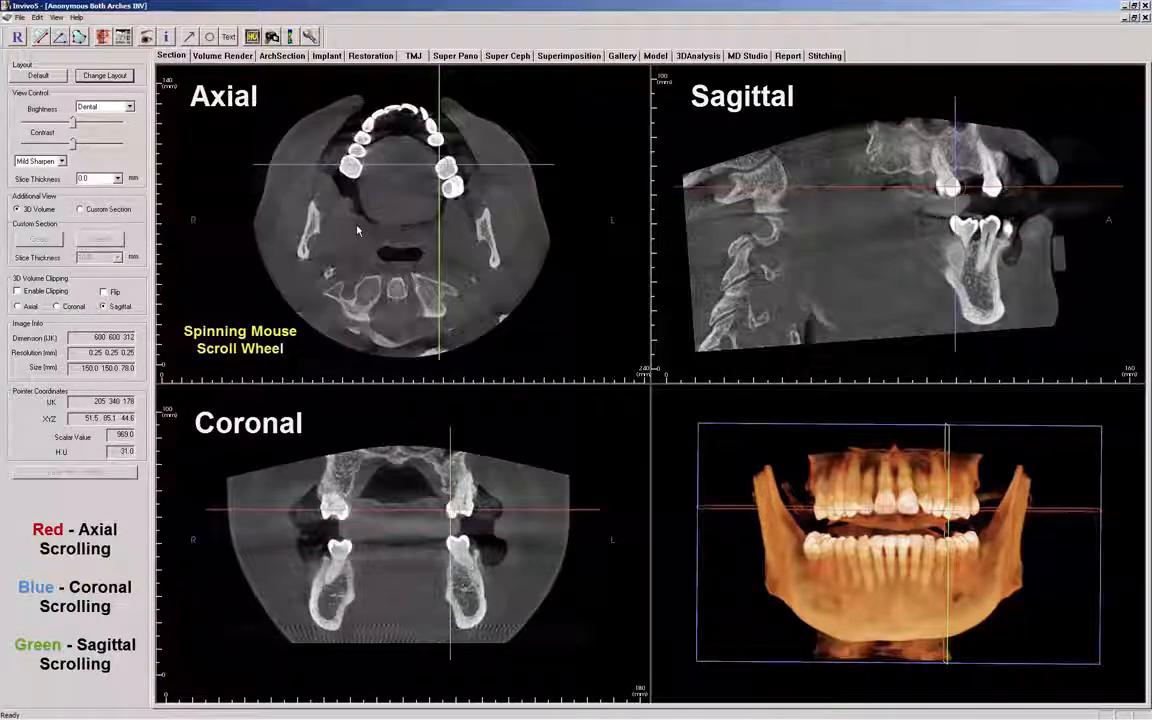
pyautogui.scroll(2, 357, 230)
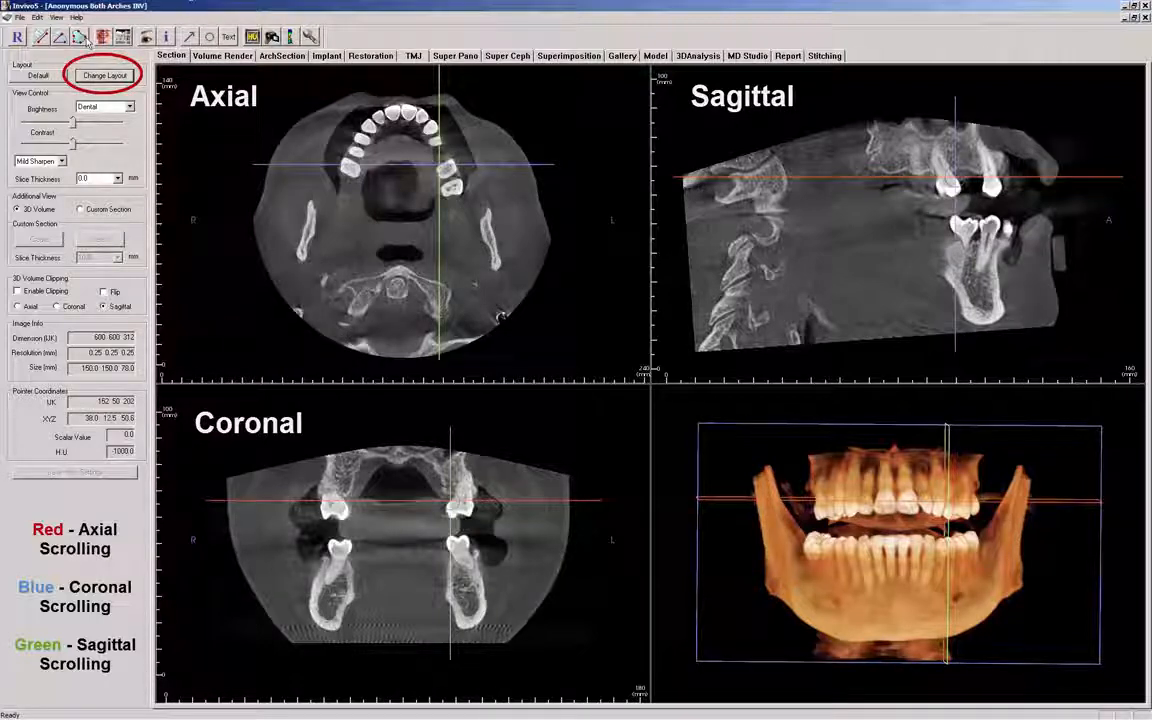
# Review the available section layouts and light box slice interval options, leaving the current layout in place.
pyautogui.click(100, 76)
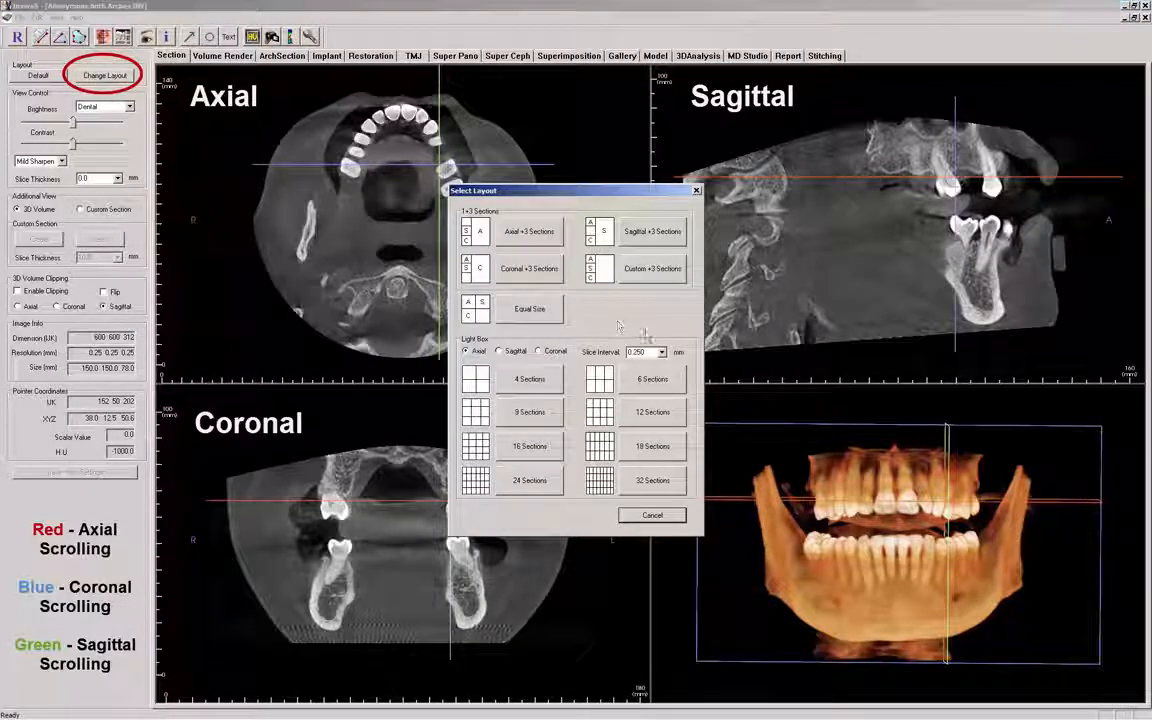
pyautogui.click(661, 352)
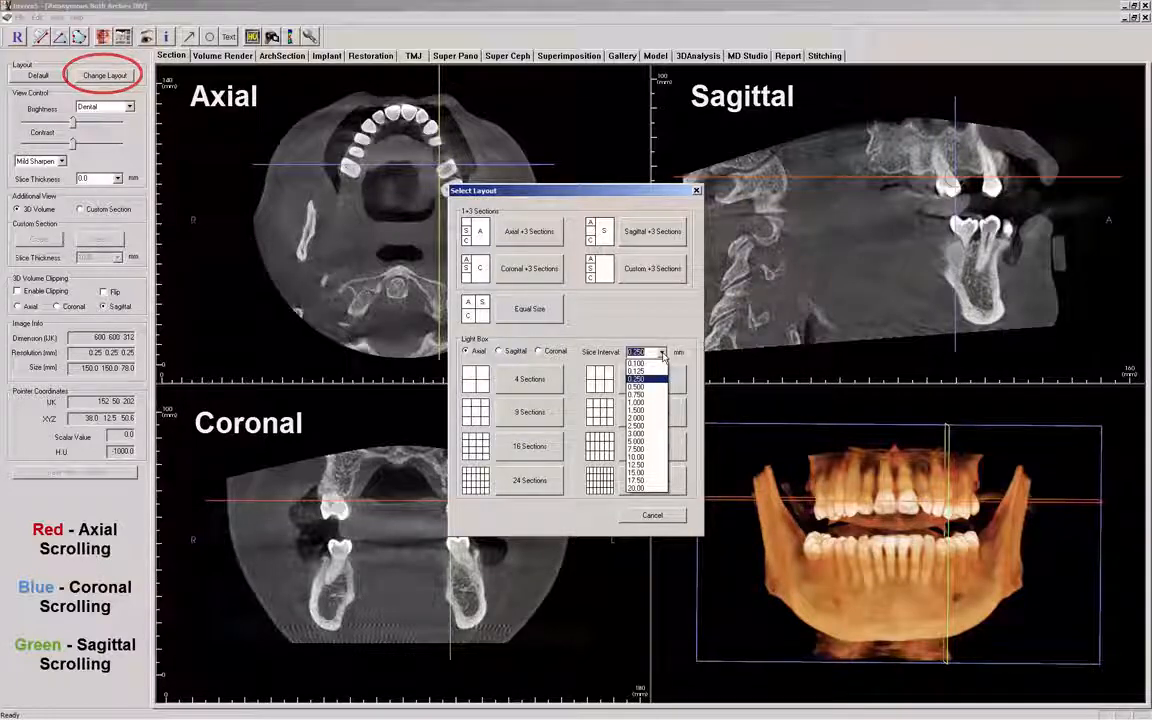
pyautogui.click(662, 354)
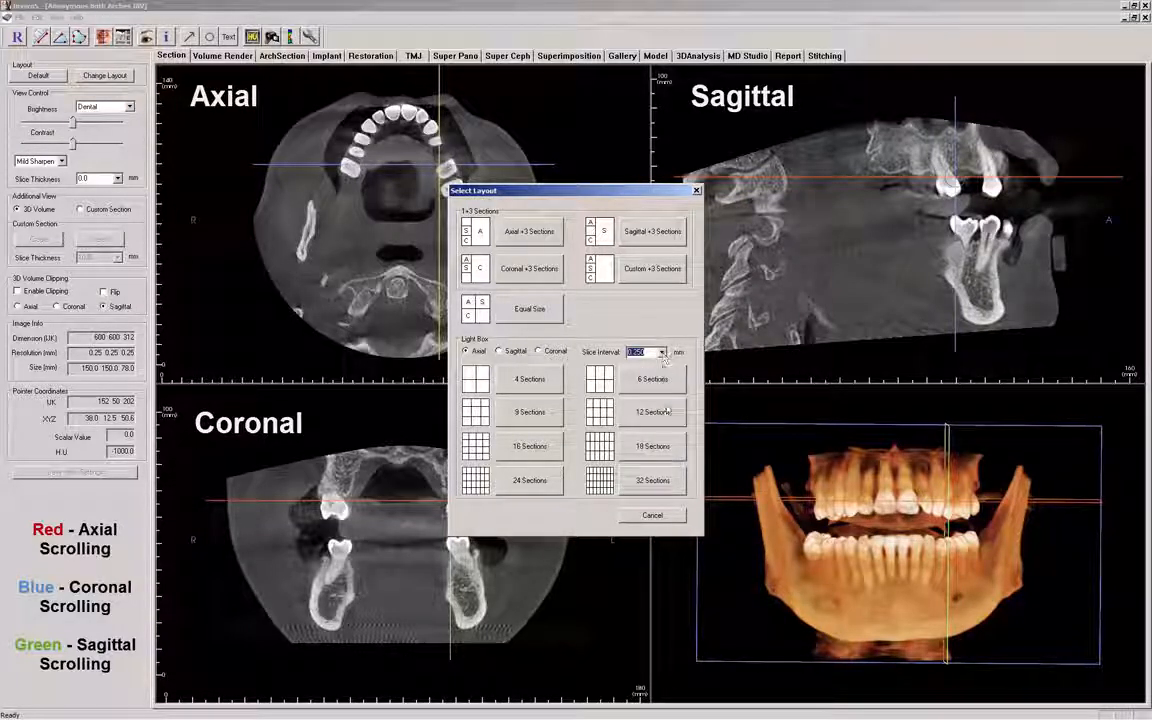
pyautogui.click(652, 515)
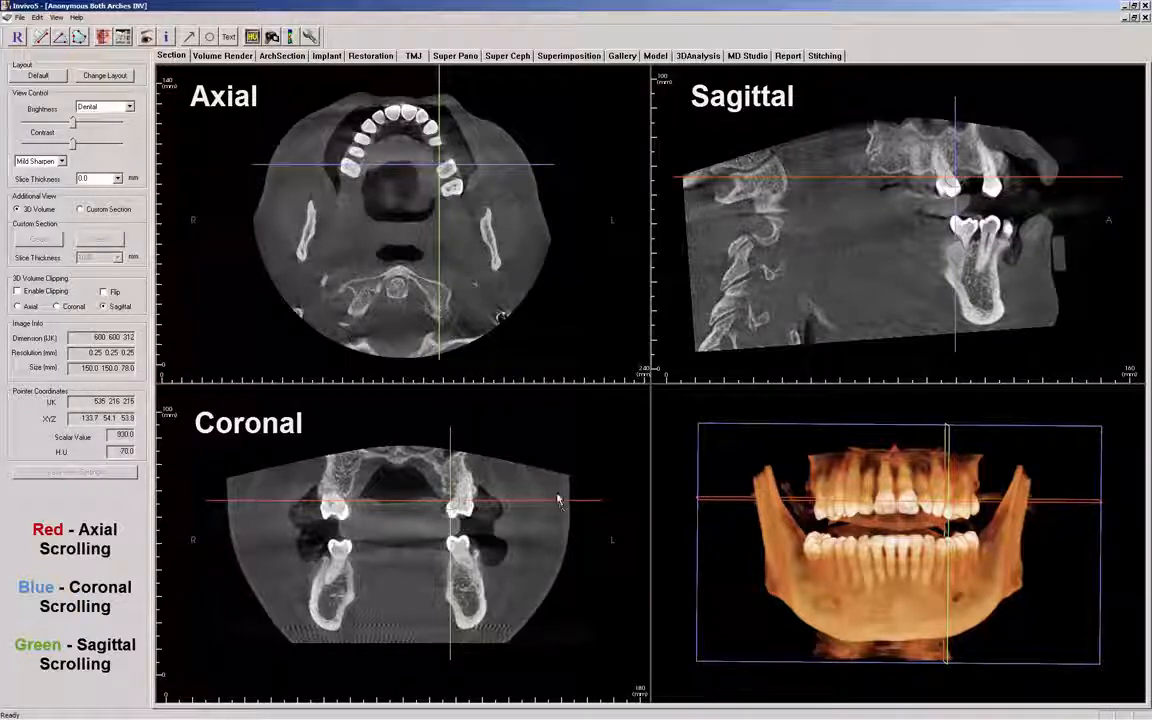
# Move the sagittal cursor to the midline, lower the axial cursor through the body of the mandible, and shift the coronal cursor slightly backward.
pyautogui.moveTo(558, 500); pyautogui.dragTo(552, 527)
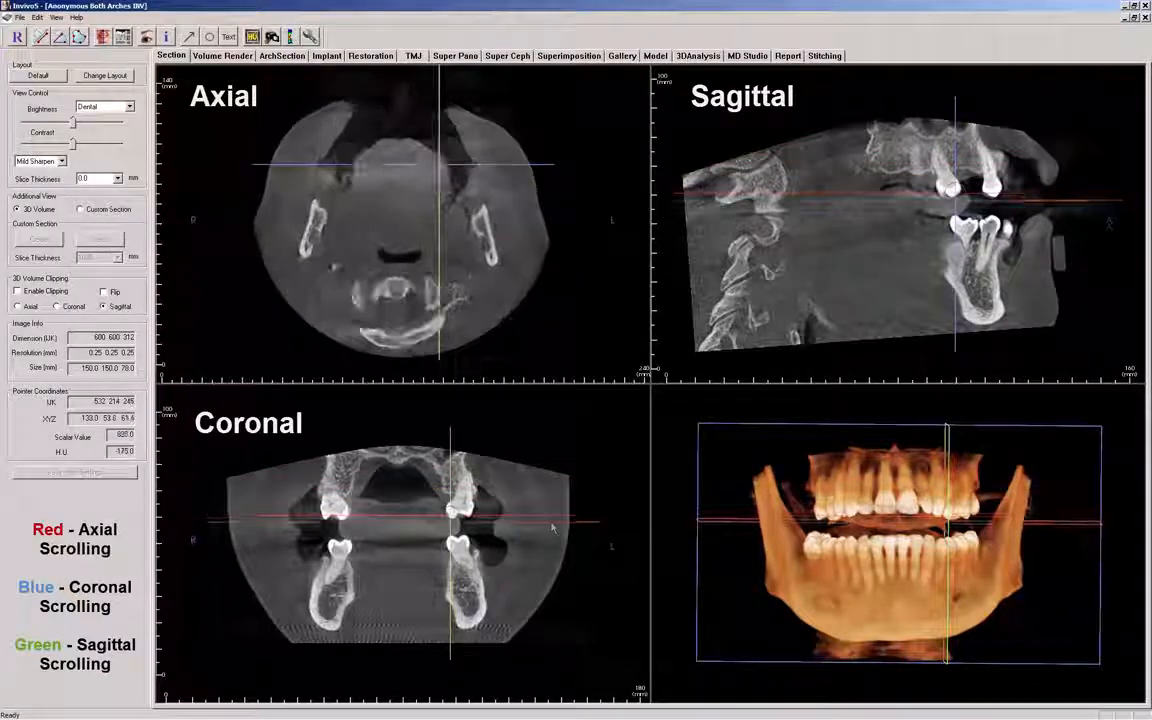
pyautogui.moveTo(437, 350); pyautogui.dragTo(403, 340)
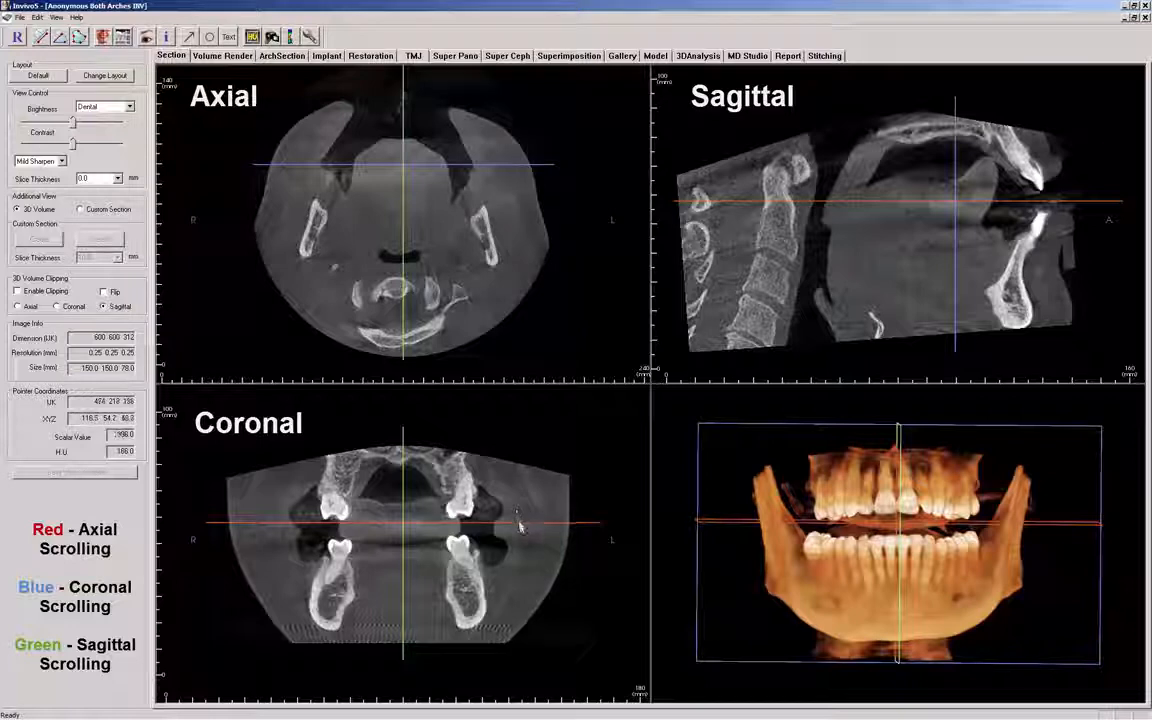
pyautogui.moveTo(522, 525)
pyautogui.mouseDown()
pyautogui.moveTo(527, 492)
pyautogui.moveTo(530, 537)
pyautogui.mouseUp()
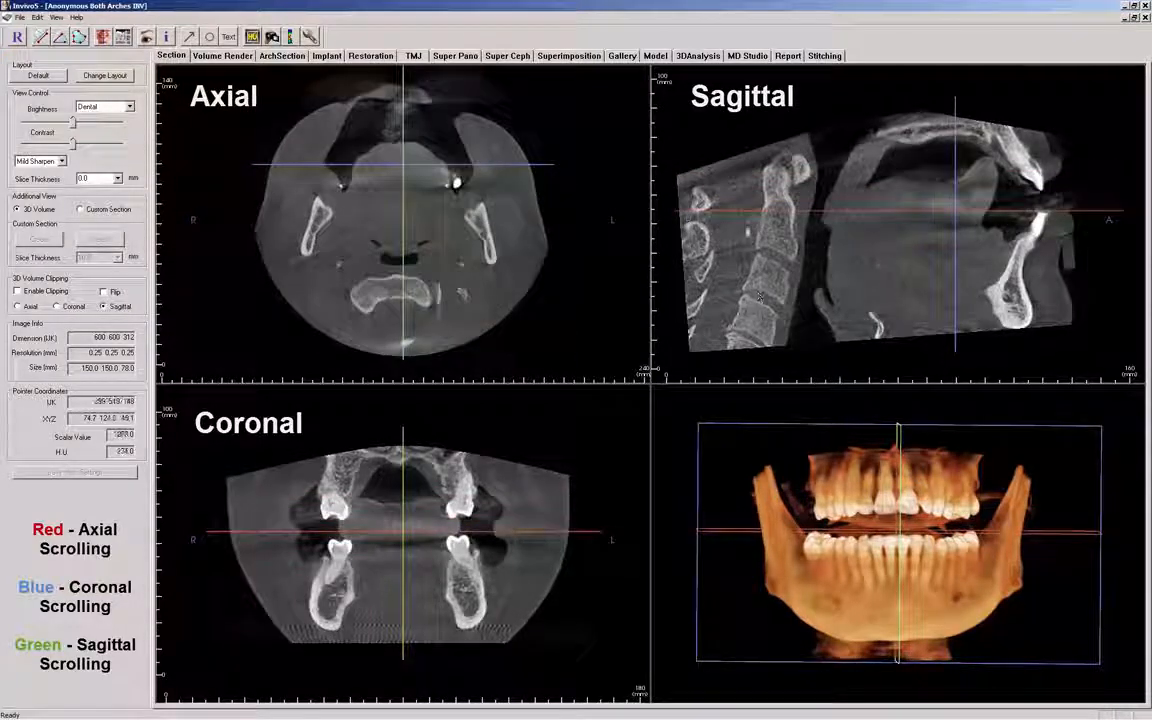
pyautogui.moveTo(745, 214); pyautogui.dragTo(745, 270)
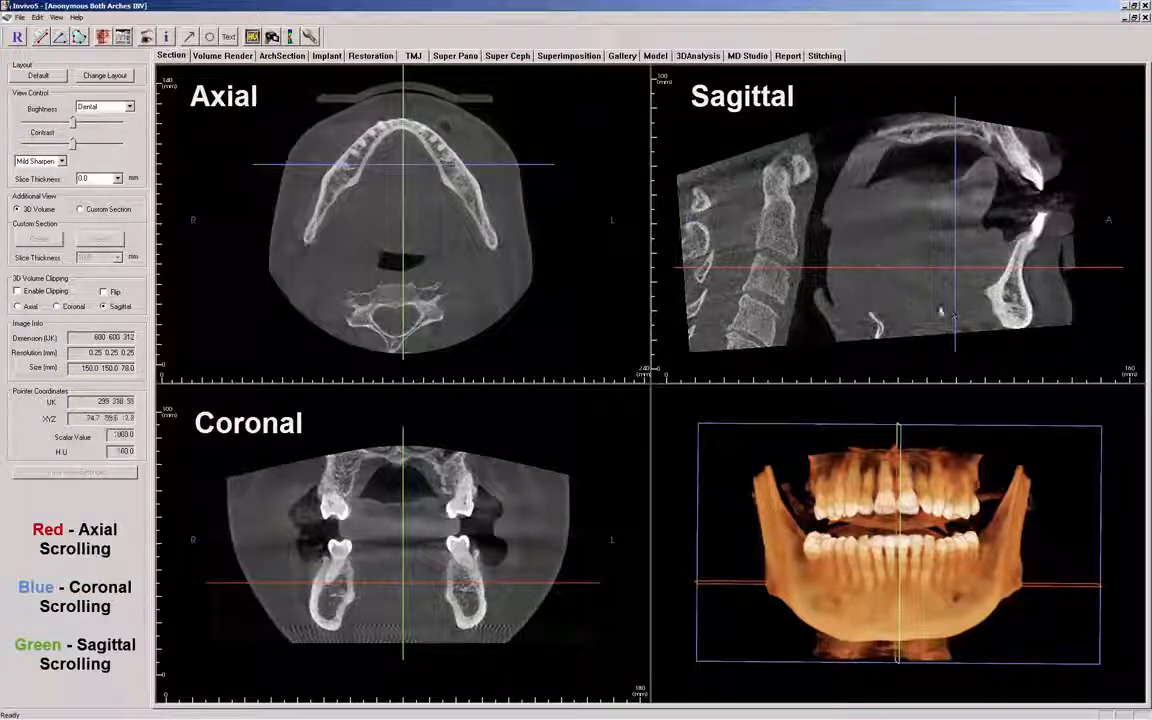
pyautogui.moveTo(956, 318)
pyautogui.mouseDown()
pyautogui.moveTo(1030, 318)
pyautogui.moveTo(987, 333)
pyautogui.moveTo(1030, 333)
pyautogui.moveTo(941, 333)
pyautogui.mouseUp()
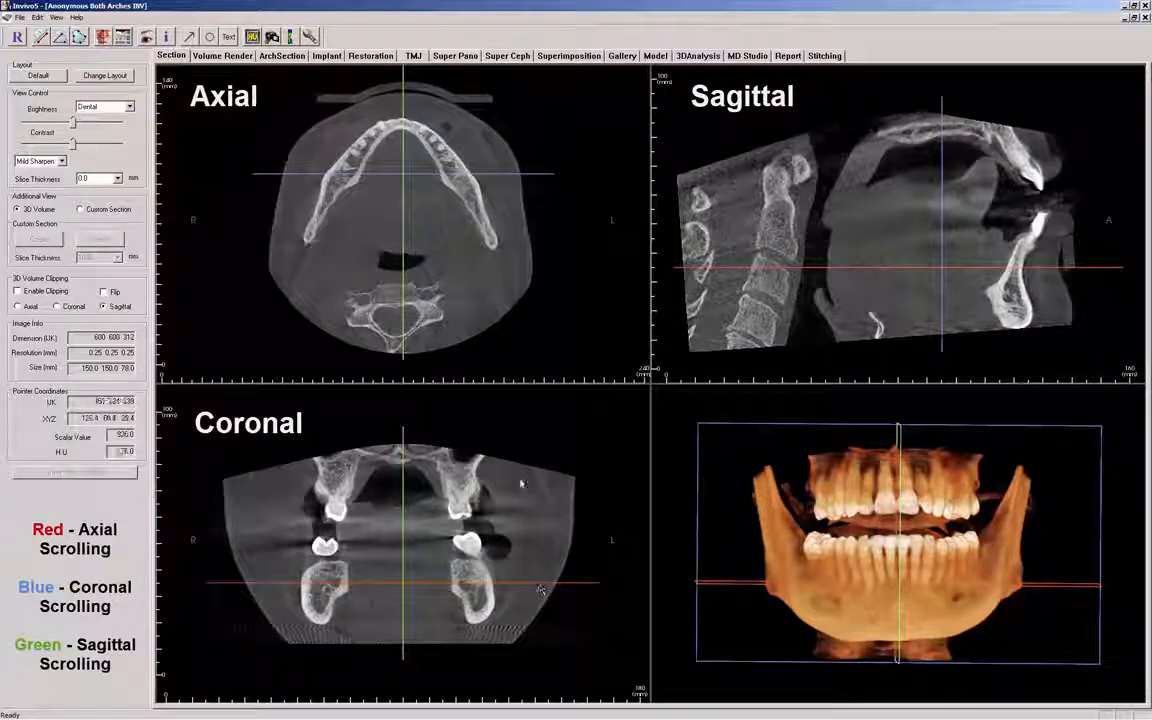
# Move the coronal cursor forward and the sagittal cursor sideways until they cross over the patient's left lower posterior teeth in the axial slice.
pyautogui.moveTo(512, 174); pyautogui.dragTo(511, 157)
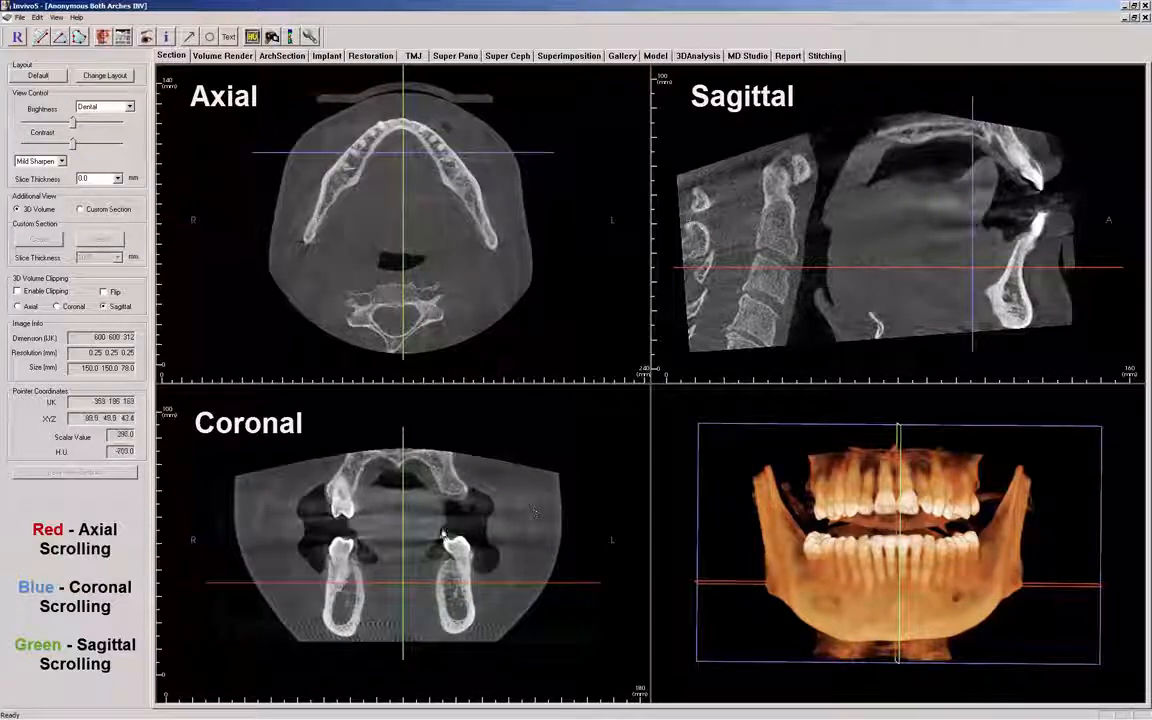
pyautogui.moveTo(408, 549); pyautogui.dragTo(452, 537)
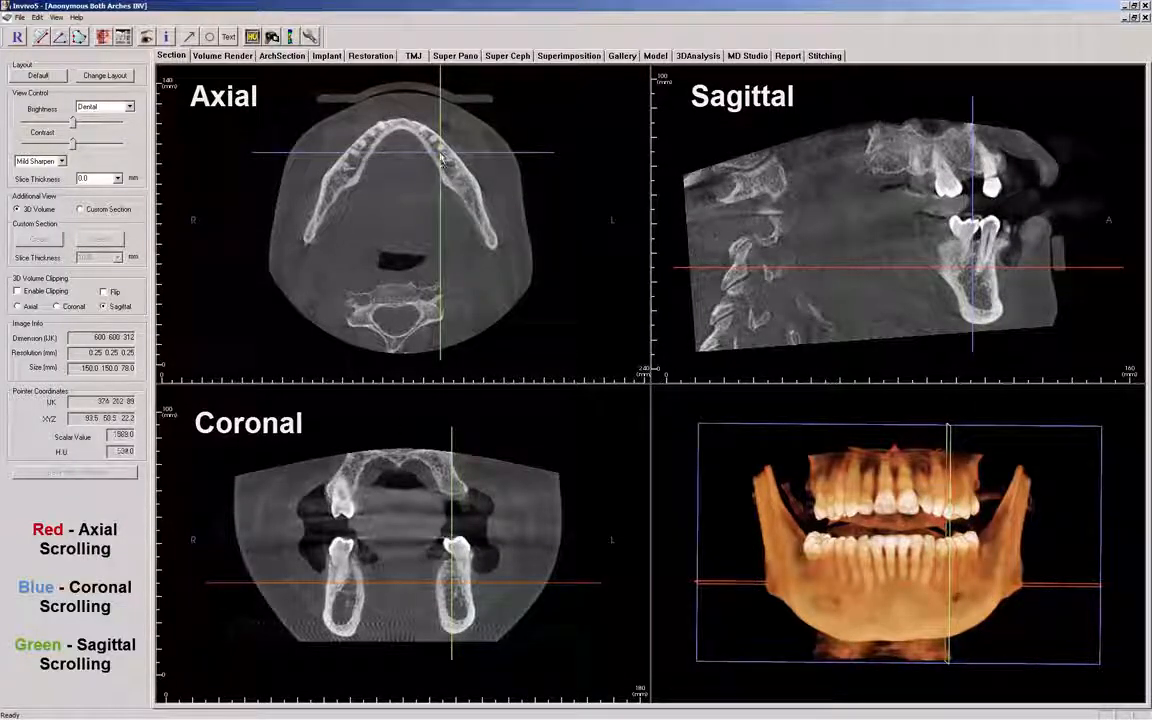
pyautogui.moveTo(441, 160)
pyautogui.mouseDown()
pyautogui.moveTo(426, 186)
pyautogui.moveTo(452, 171)
pyautogui.mouseUp()
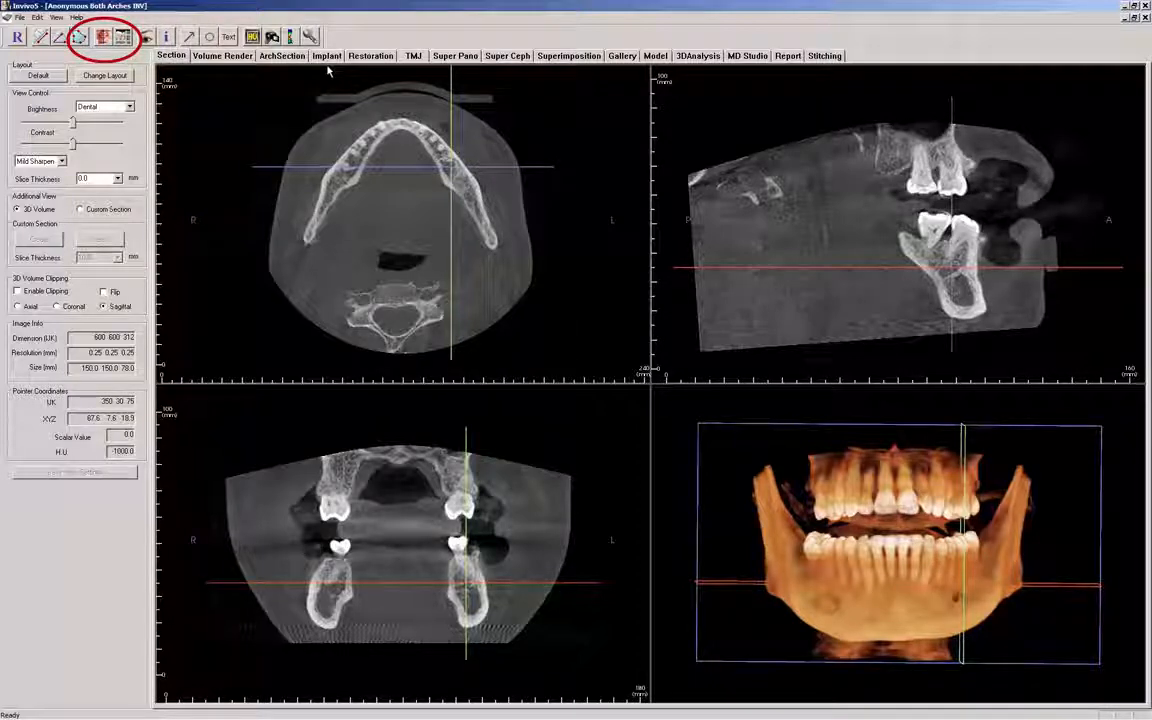
# Start reorienting the patient volume, with the sagittal cursor at the midline and the axial cursor at the upper crowns, and rotate the axial slice slightly.
pyautogui.click(102, 37)
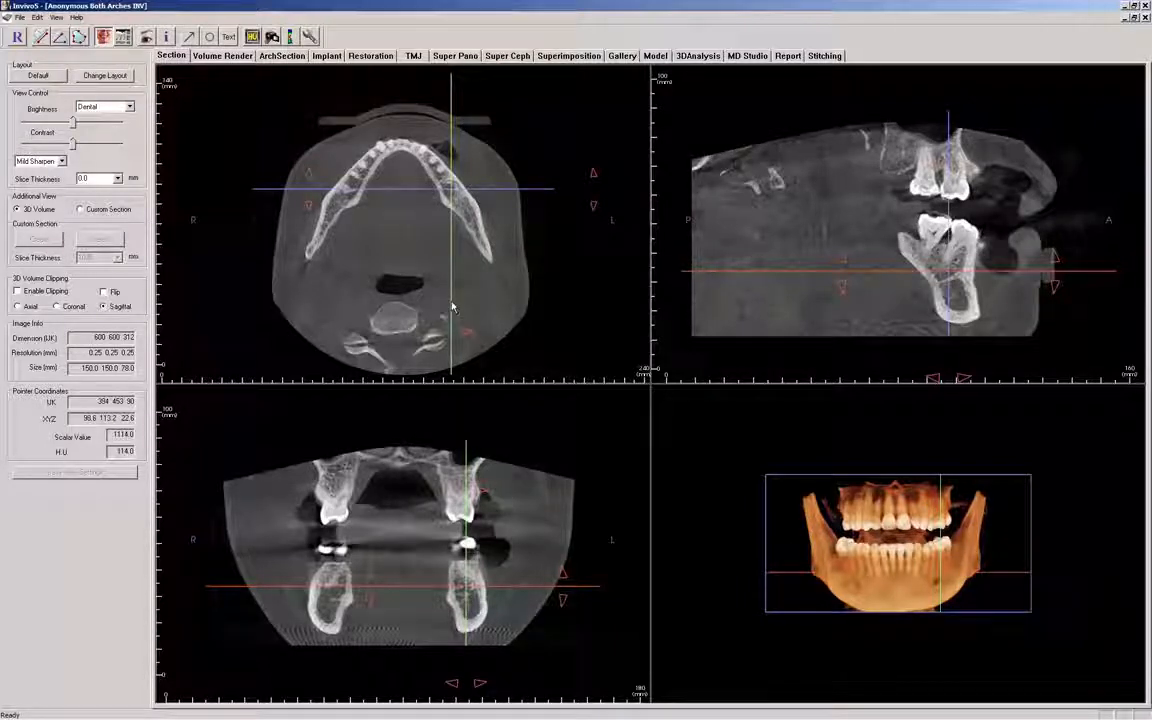
pyautogui.moveTo(447, 305); pyautogui.dragTo(400, 303)
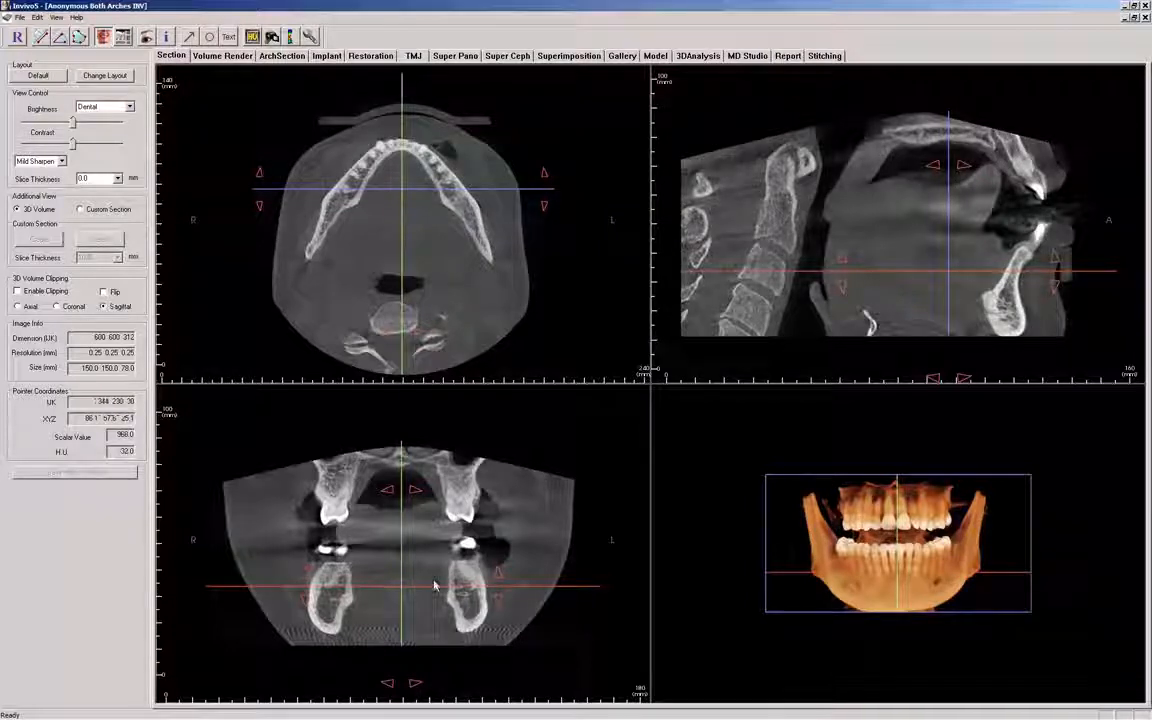
pyautogui.moveTo(434, 586); pyautogui.dragTo(430, 514)
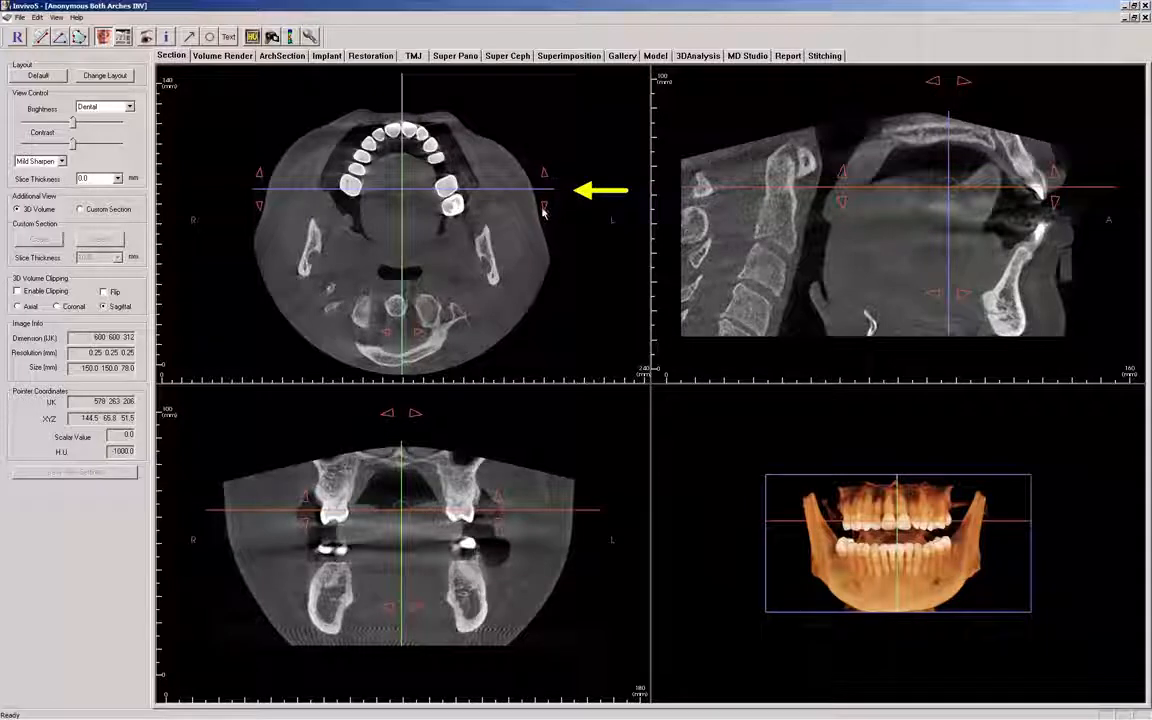
pyautogui.moveTo(545, 208); pyautogui.dragTo(543, 207)
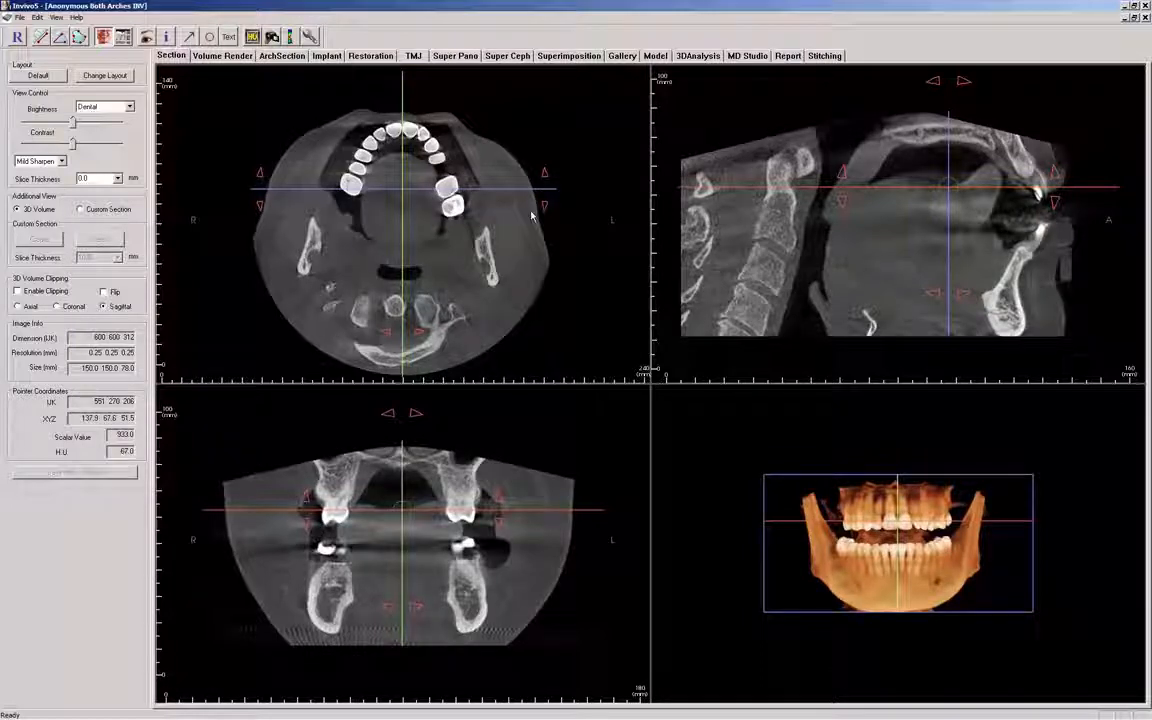
# Reposition the sagittal, axial and coronal cursors around the patient's left molars, and adjust the volume's rotation slightly in the sagittal and coronal slices.
pyautogui.moveTo(404, 264); pyautogui.dragTo(445, 250)
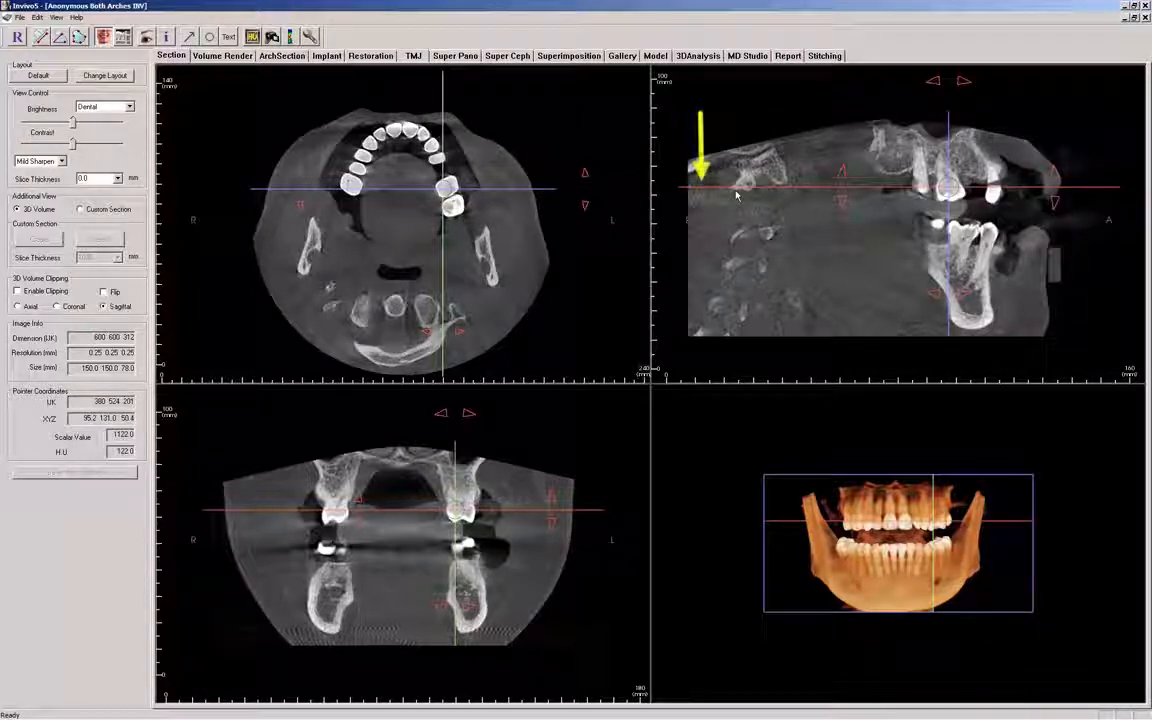
pyautogui.moveTo(738, 197); pyautogui.dragTo(753, 222)
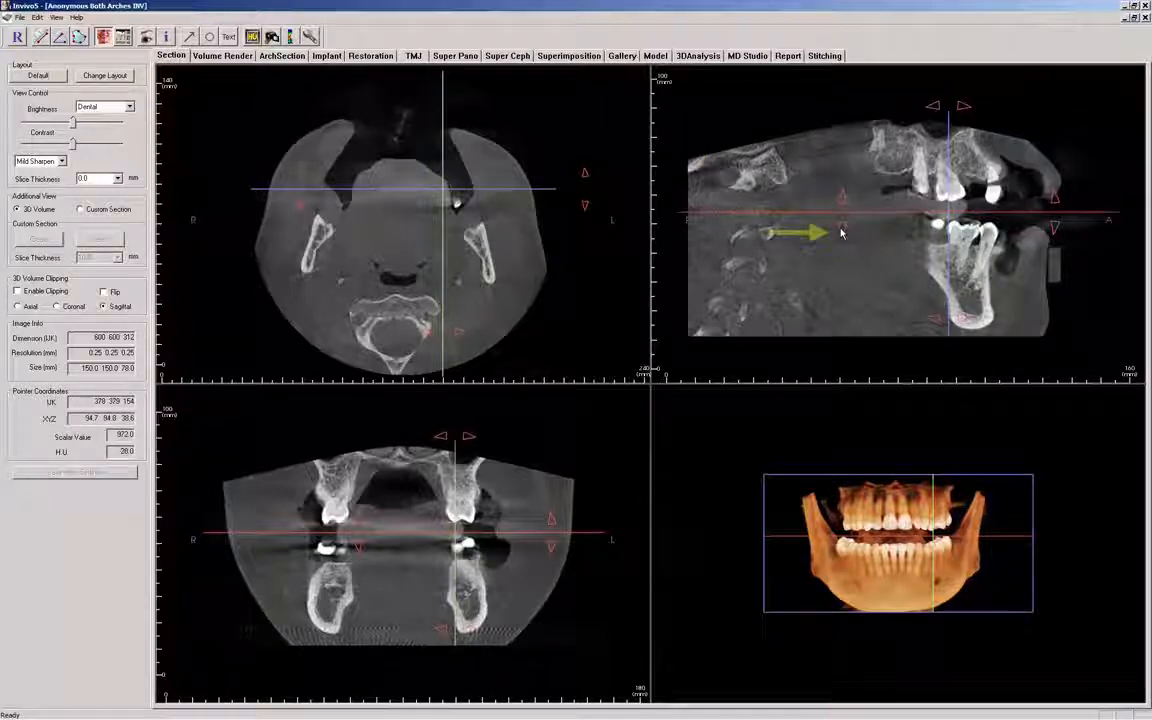
pyautogui.moveTo(837, 243); pyautogui.dragTo(842, 231)
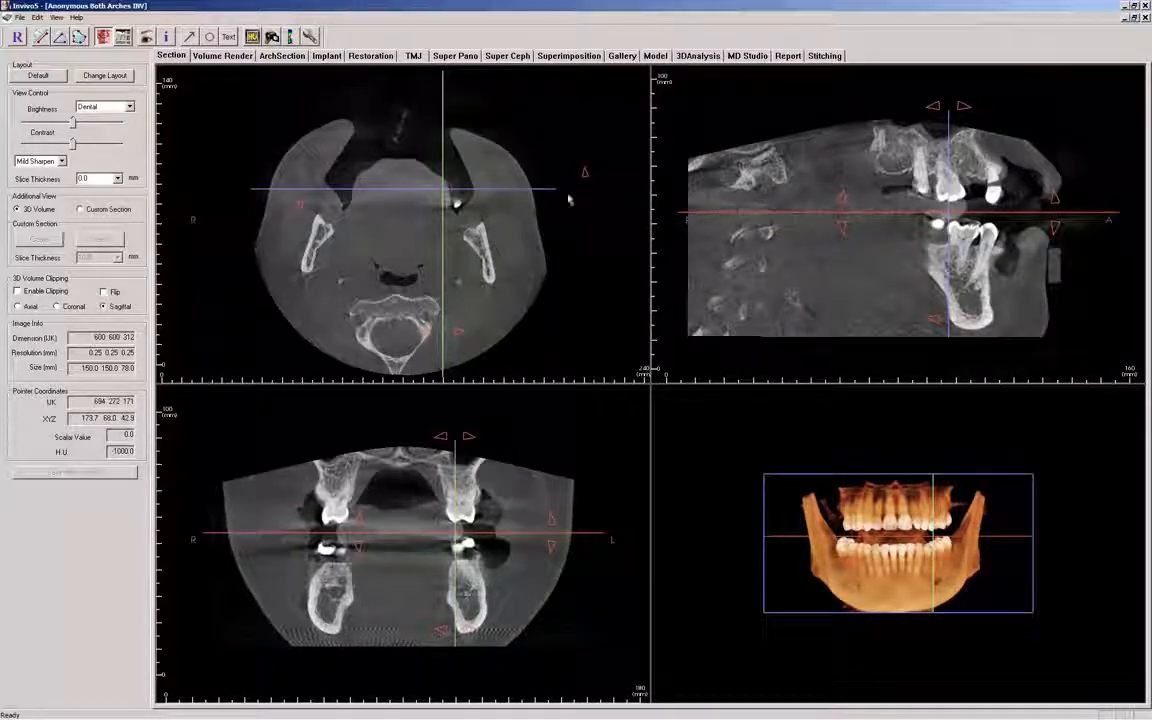
pyautogui.moveTo(533, 191); pyautogui.dragTo(530, 226)
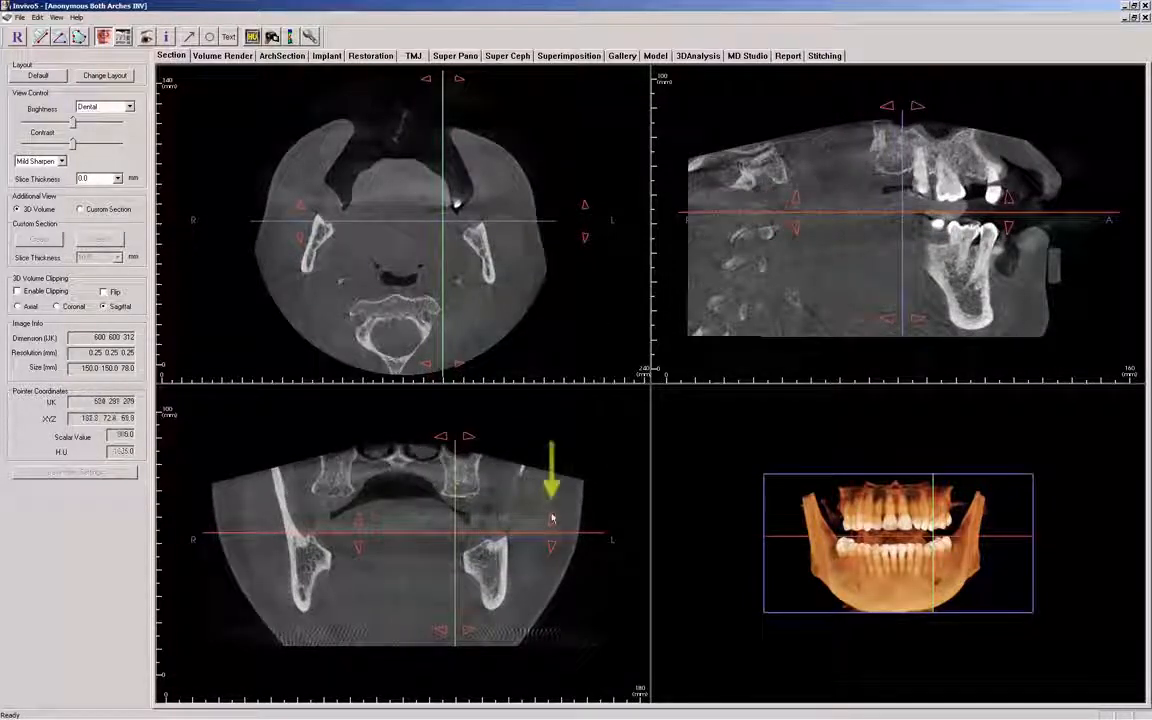
pyautogui.moveTo(553, 514); pyautogui.dragTo(553, 520)
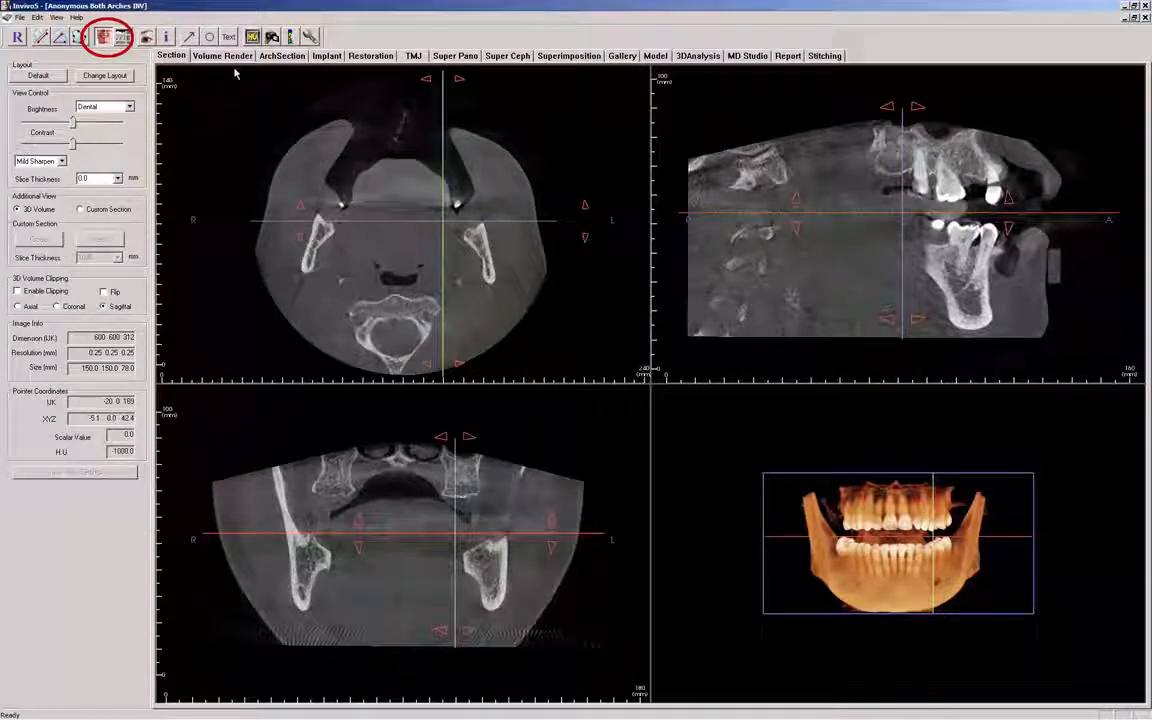
# Finish the patient reorientation and reset the patient coordinate system.
pyautogui.click(104, 37)
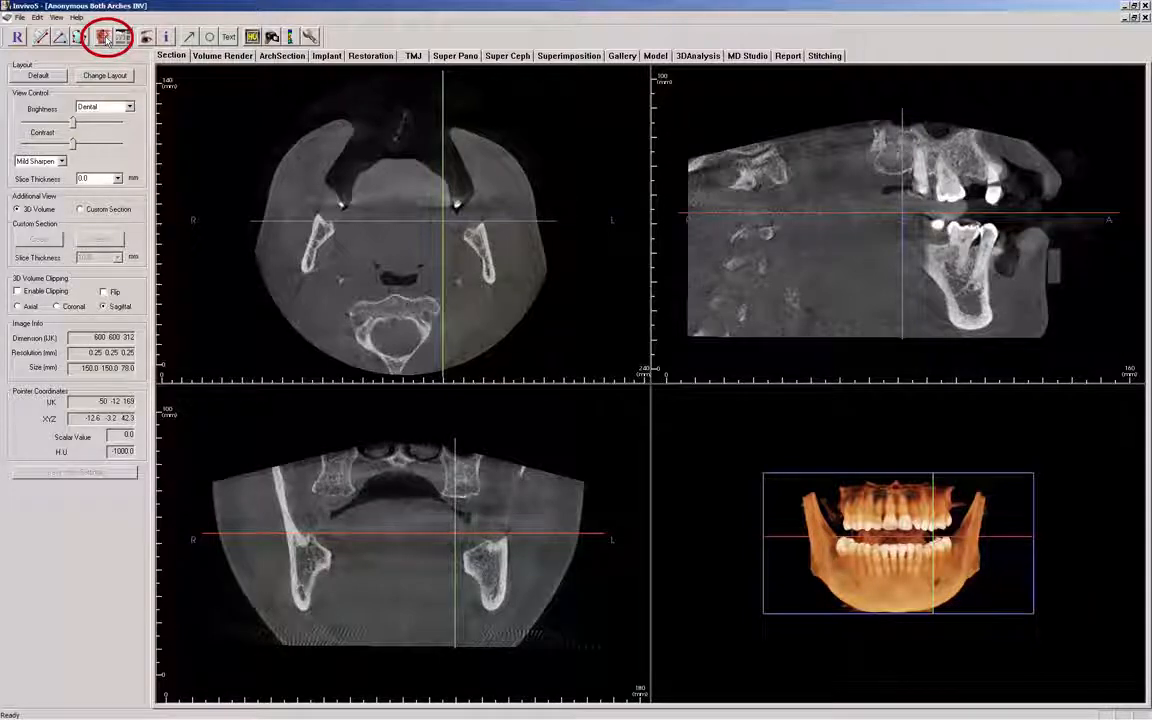
pyautogui.click(105, 38)
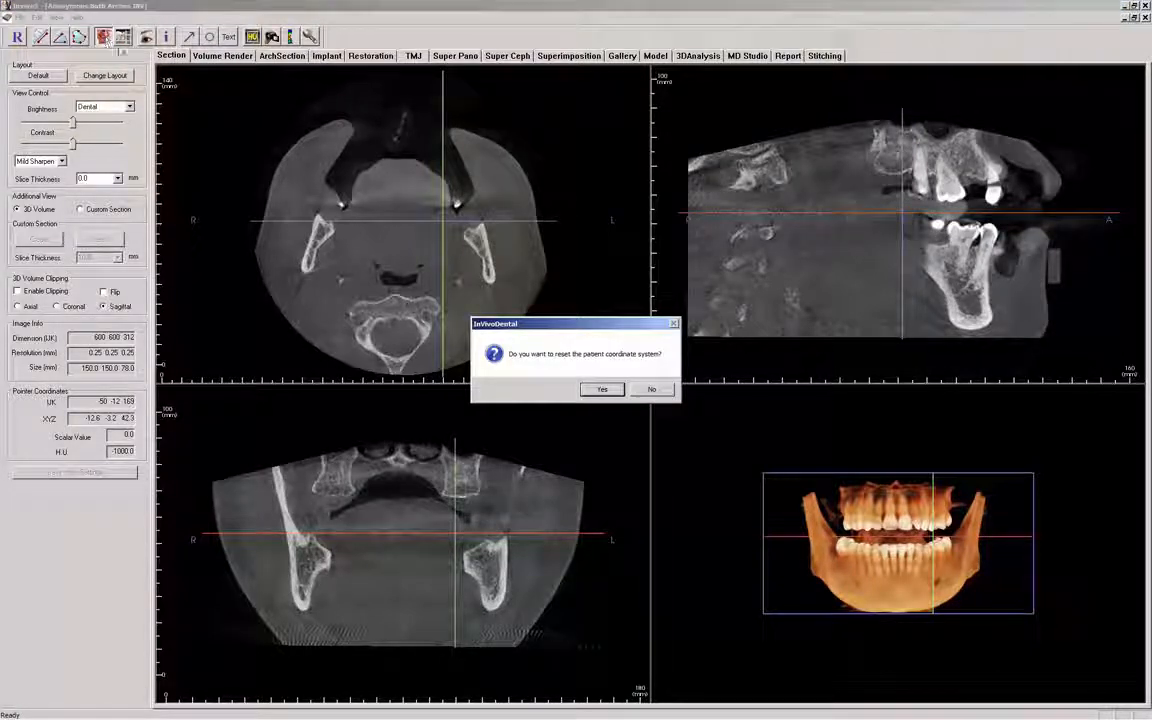
pyautogui.click(601, 390)
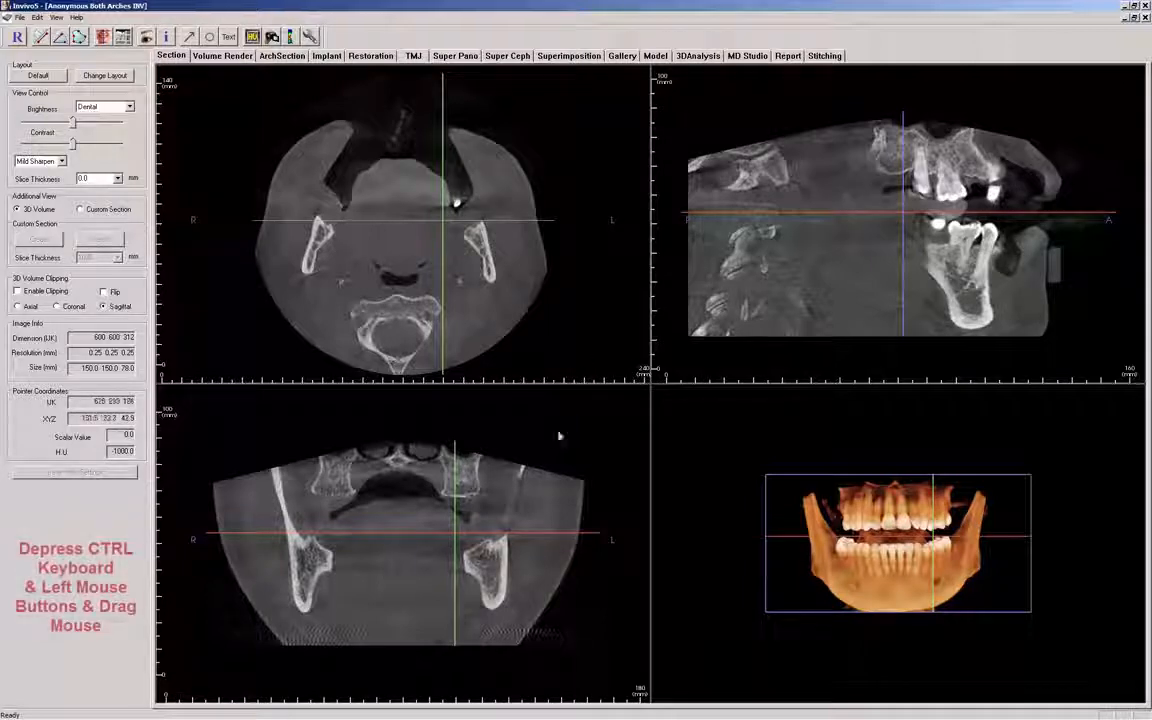
# Zoom in slightly on the coronal slice, and reset the section views.
pyautogui.moveTo(551, 582)
pyautogui.keyDown('ctrl'); pyautogui.mouseDown()
pyautogui.moveTo(535, 519)
pyautogui.moveTo(547, 571)
pyautogui.mouseUp(); pyautogui.keyUp('ctrl')
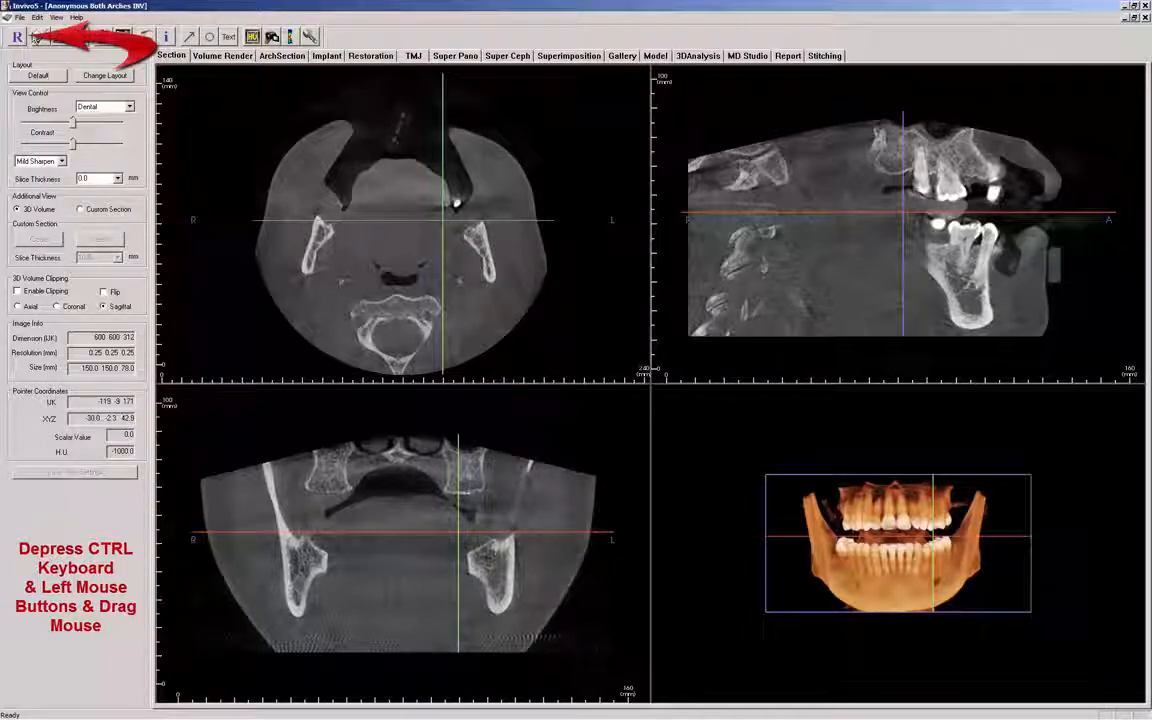
pyautogui.click(18, 38)
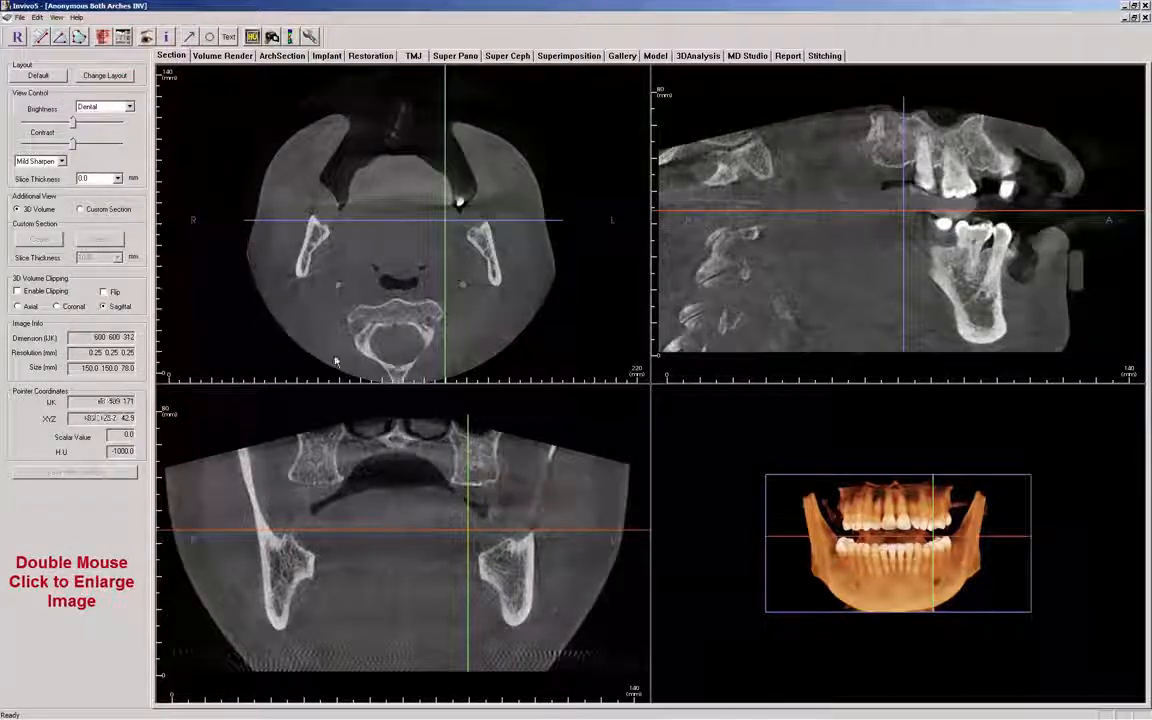
# Raise the axial cursor into the upper jaw in the coronal slice, and browse the neighbouring tooth root slices with the axial view temporarily maximized.
pyautogui.moveTo(472, 541); pyautogui.dragTo(477, 472)
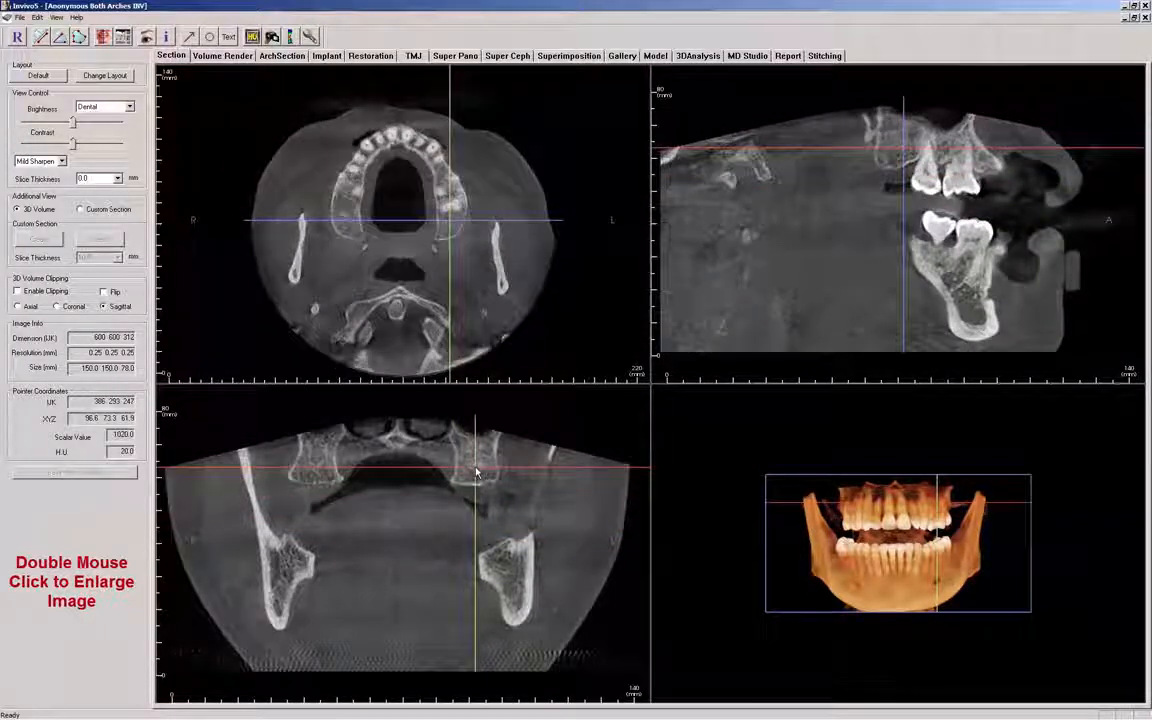
pyautogui.doubleClick(474, 273)
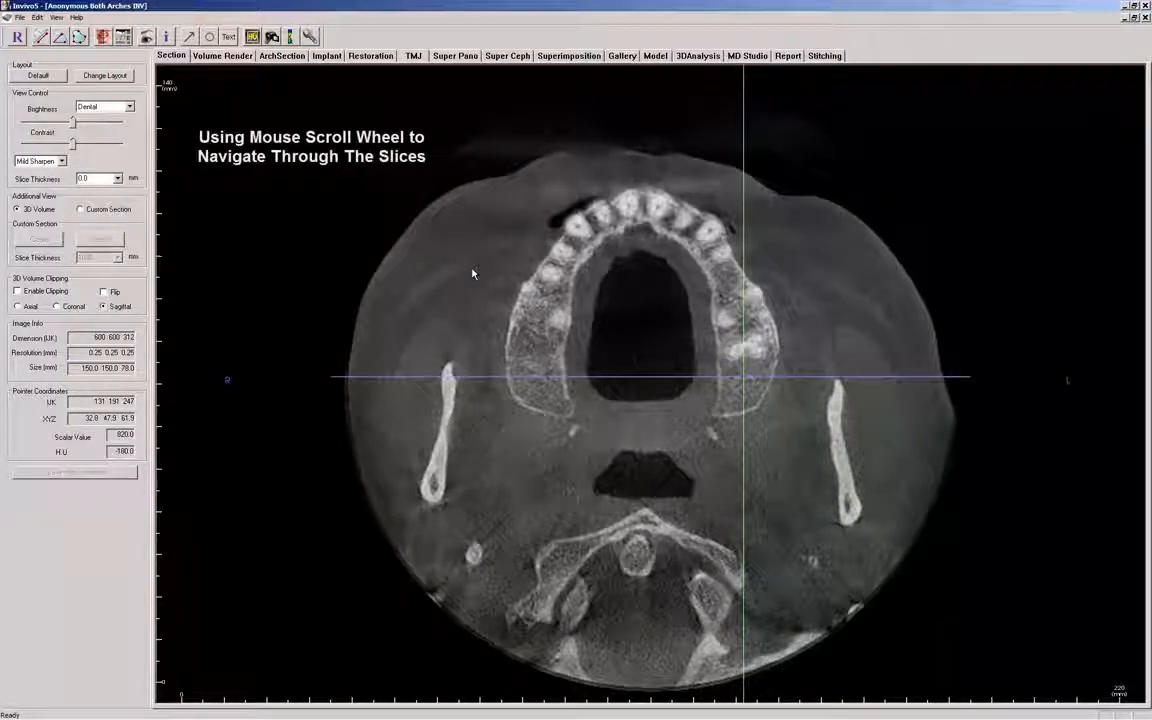
pyautogui.scroll(-5, 473, 274)
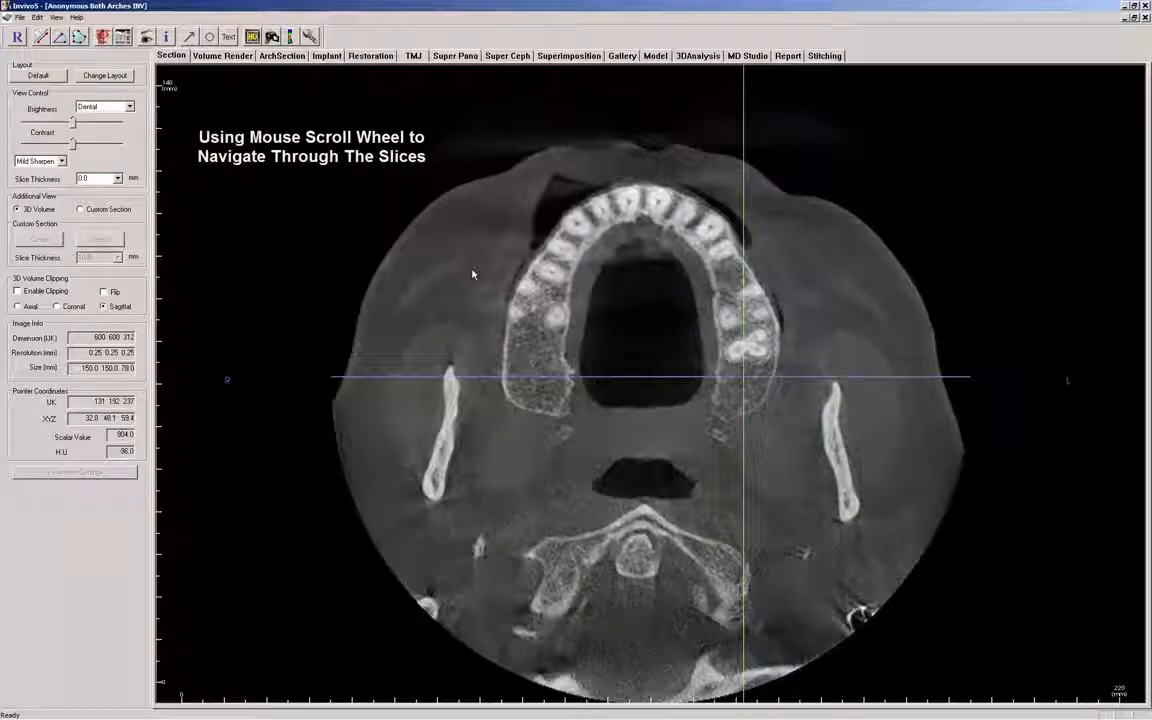
pyautogui.scroll(-2, 473, 274)
pyautogui.scroll(2, 473, 274)
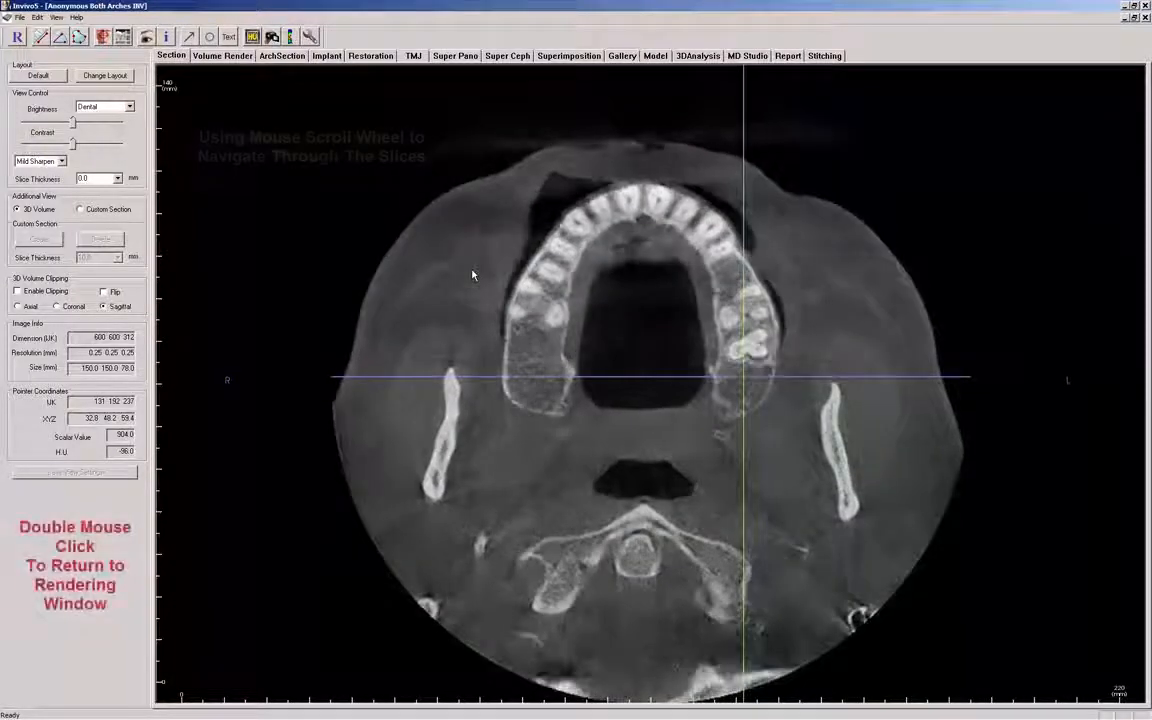
pyautogui.scroll(3, 473, 272)
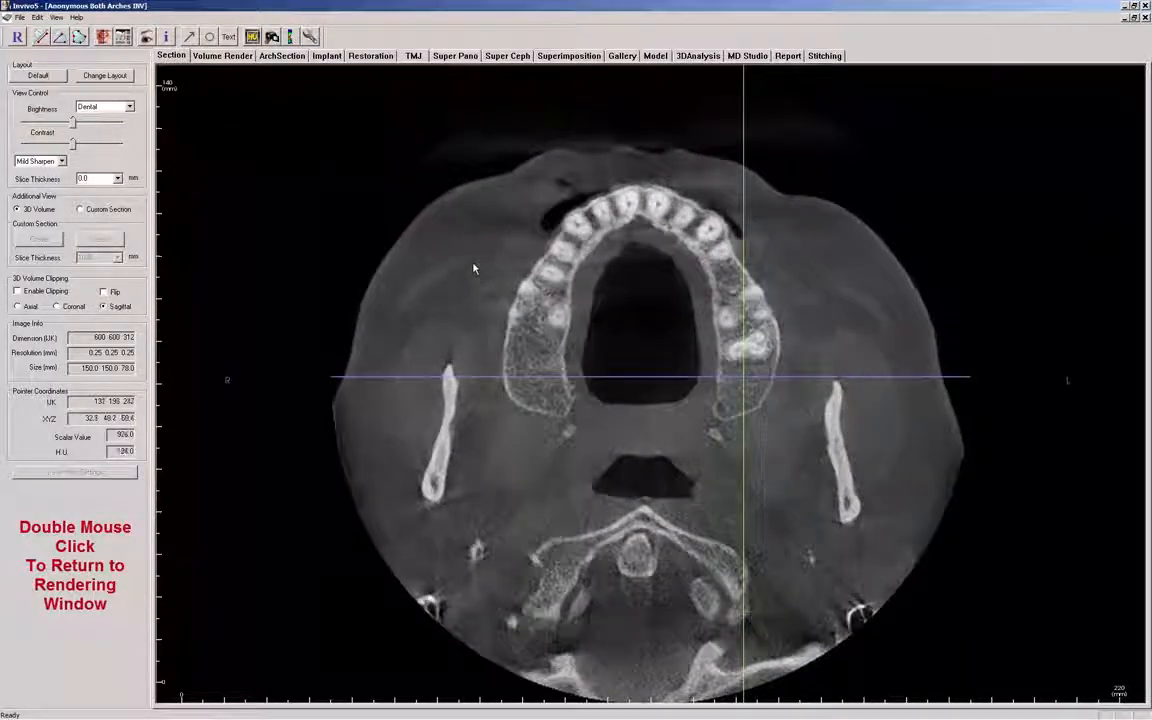
pyautogui.doubleClick(474, 268)
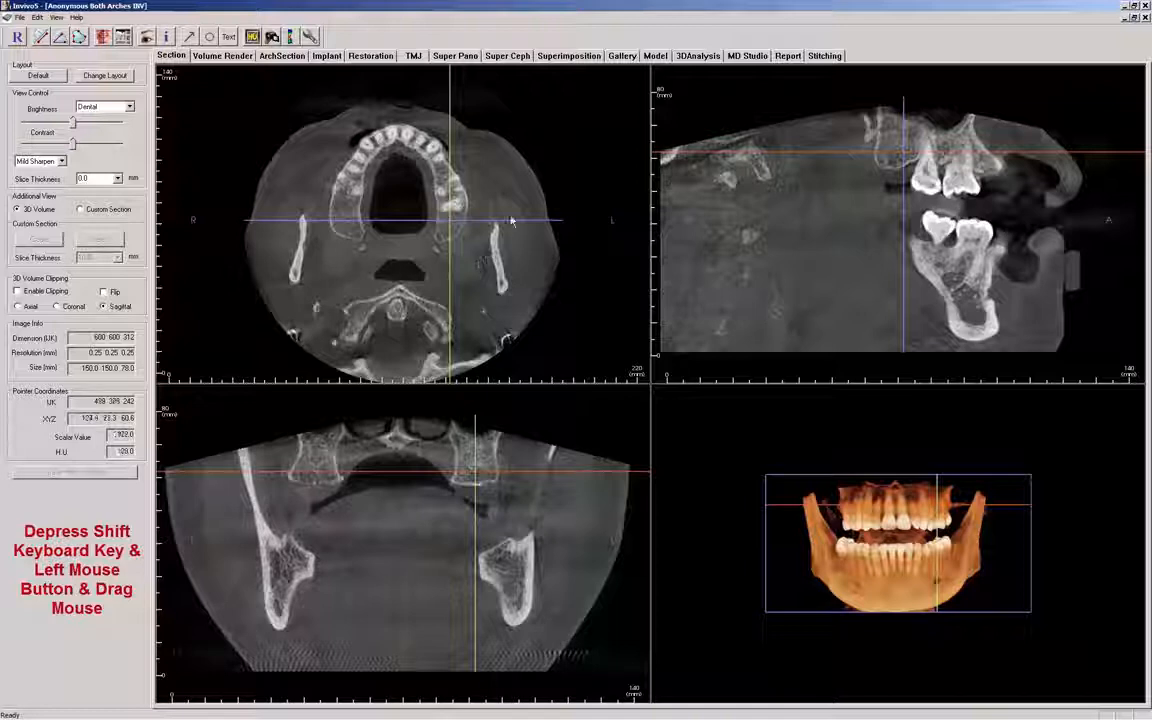
# Pan the axial slice sideways within its view, and restore its centred position.
pyautogui.keyDown('shift'); pyautogui.moveTo(460, 240); pyautogui.dragTo(627, 263); pyautogui.keyUp('shift')
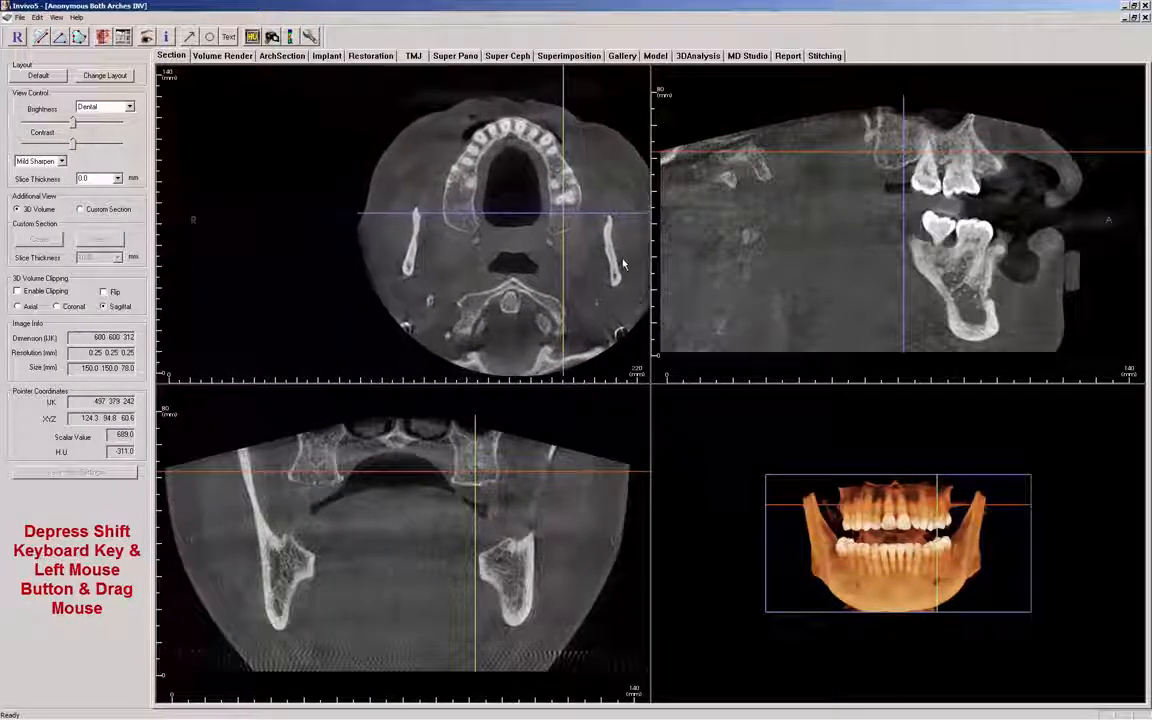
pyautogui.click(17, 38)
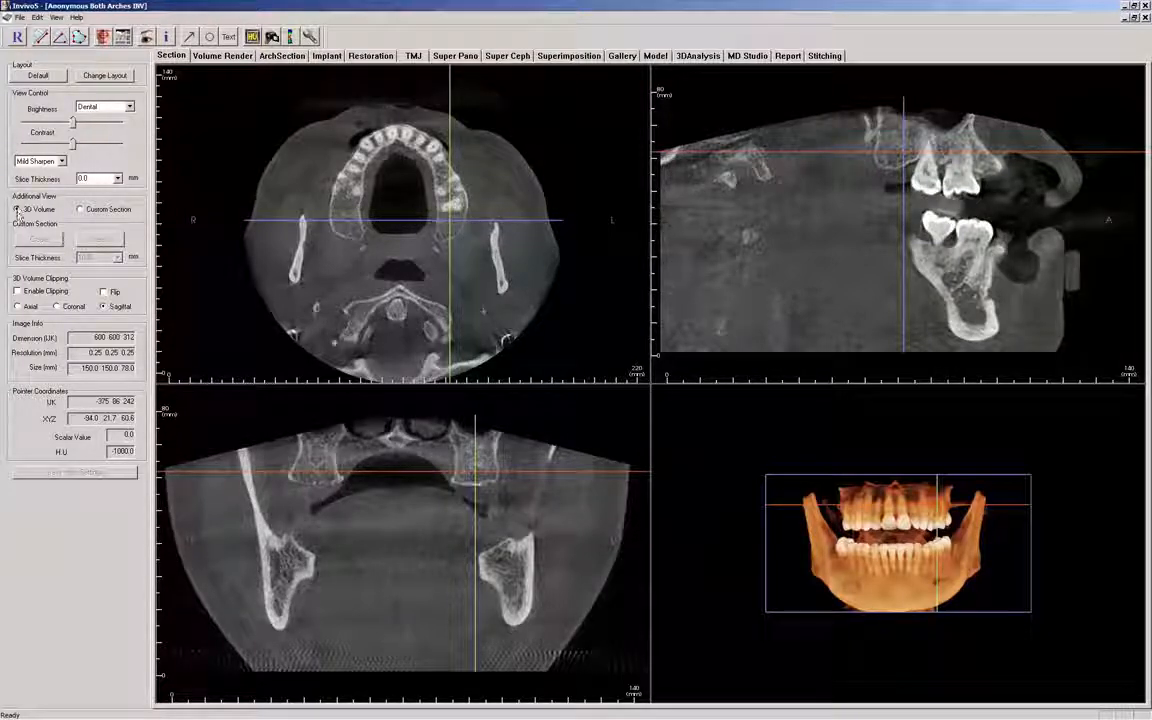
# Show a custom section as the additional view, clearing any existing one and creating it along the patient's upper left posterior teeth in the axial slice.
pyautogui.click(80, 209)
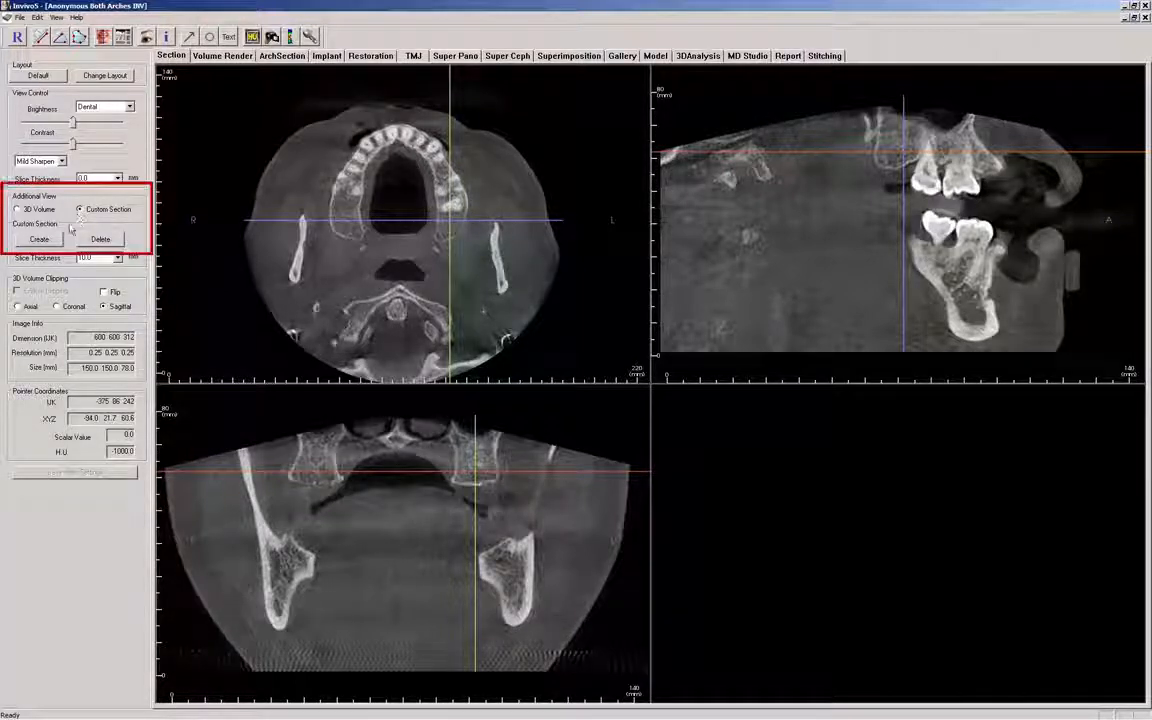
pyautogui.click(100, 239)
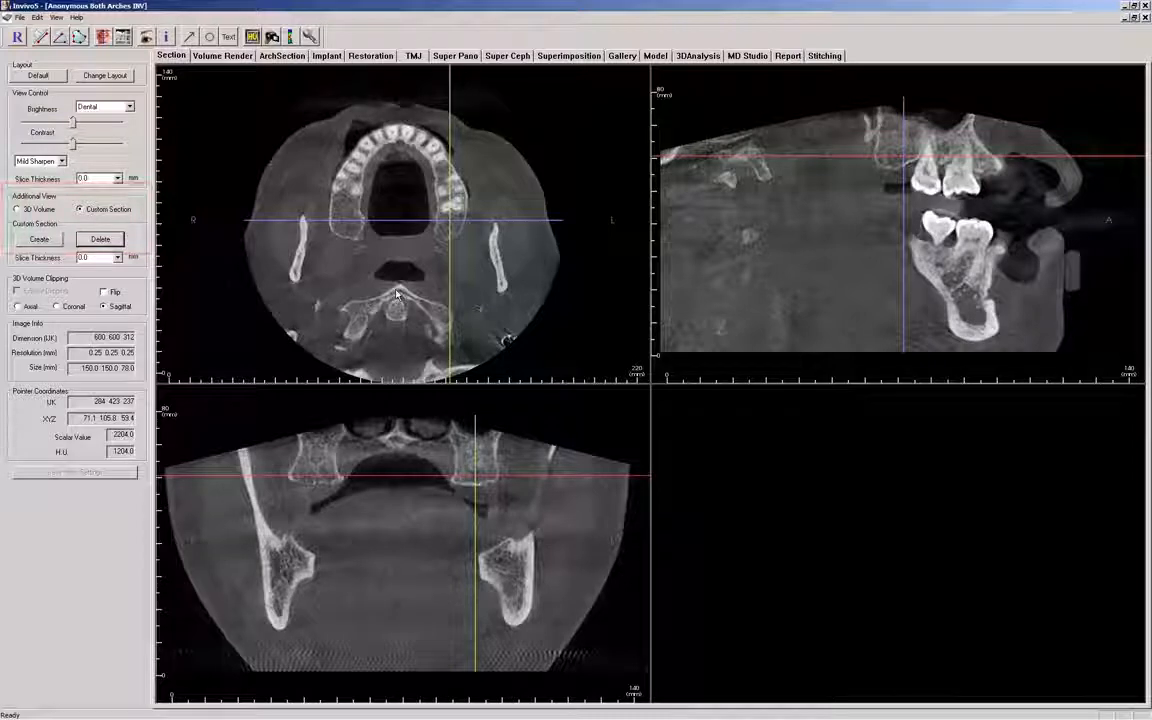
pyautogui.scroll(-2, 396, 293)
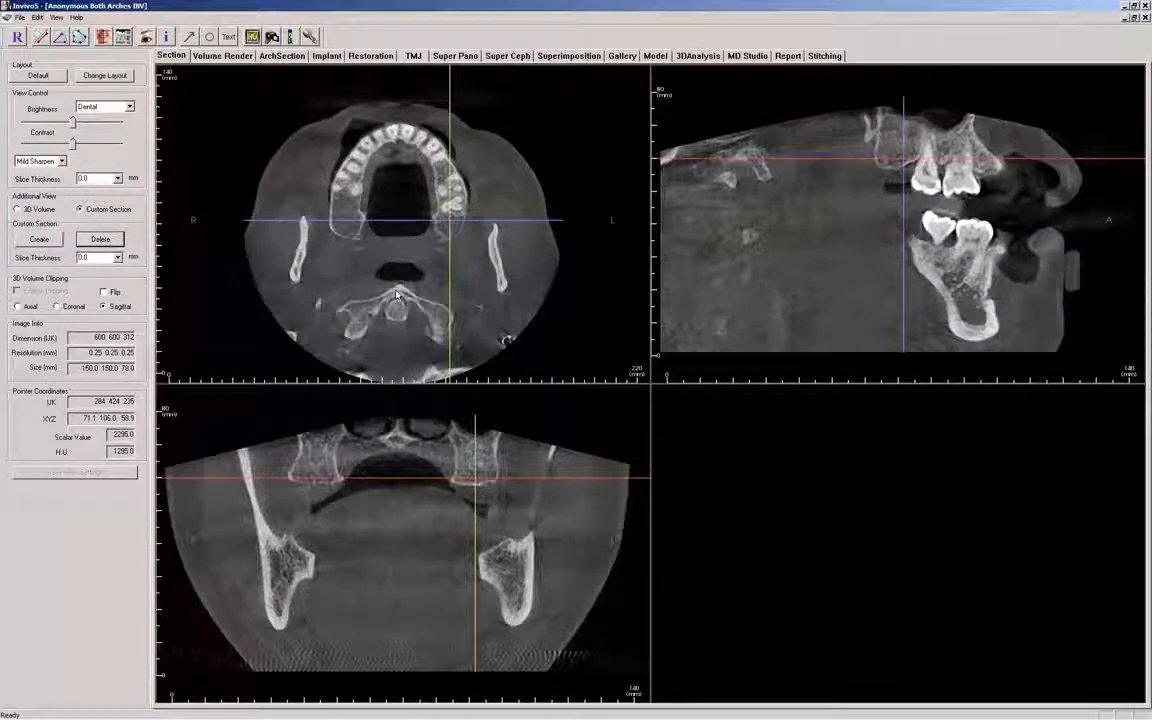
pyautogui.doubleClick(450, 194)
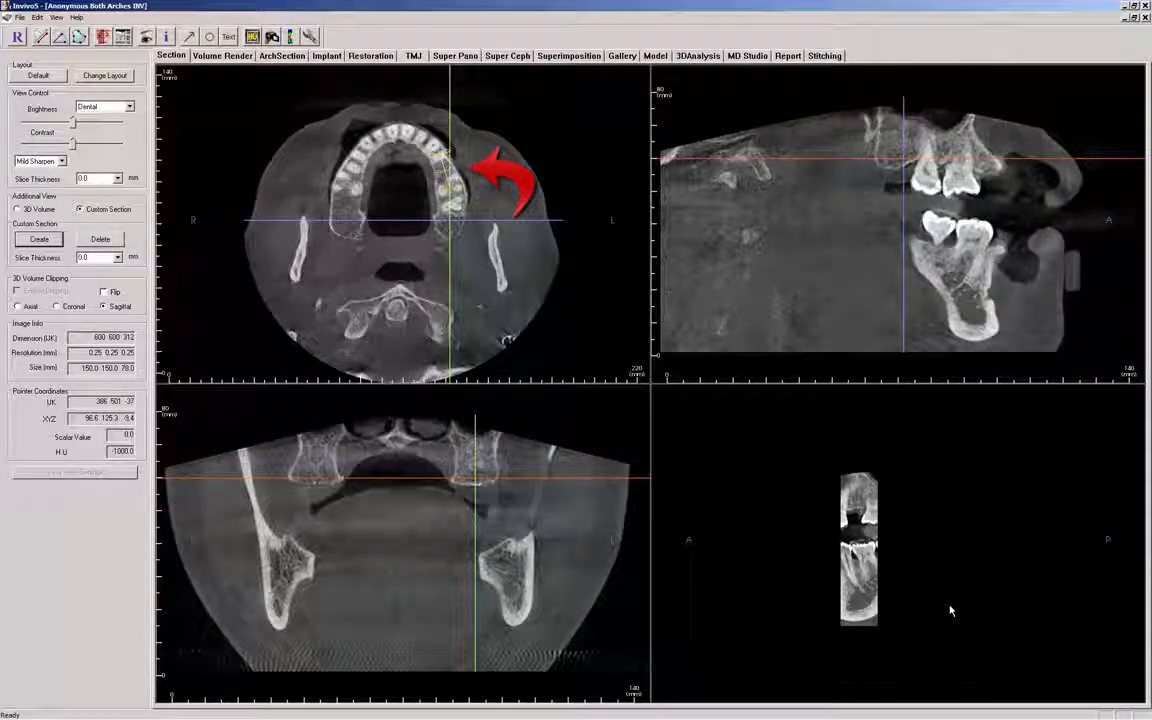
# Enlarge the custom section image, and adjust the section line's end and middle points along the upper left tooth row in the axial slice.
pyautogui.keyDown('ctrl'); pyautogui.moveTo(949, 609); pyautogui.dragTo(907, 486); pyautogui.keyUp('ctrl')
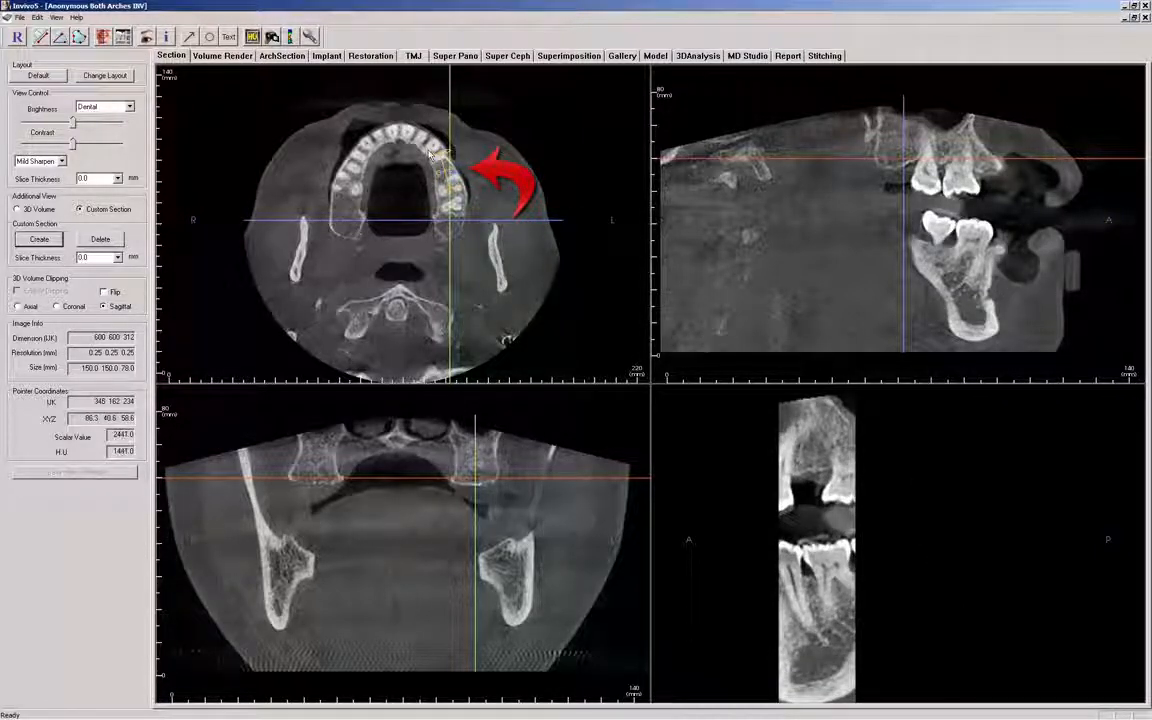
pyautogui.moveTo(431, 158)
pyautogui.mouseDown()
pyautogui.moveTo(453, 169)
pyautogui.moveTo(452, 205)
pyautogui.moveTo(433, 203)
pyautogui.moveTo(433, 160)
pyautogui.mouseUp()
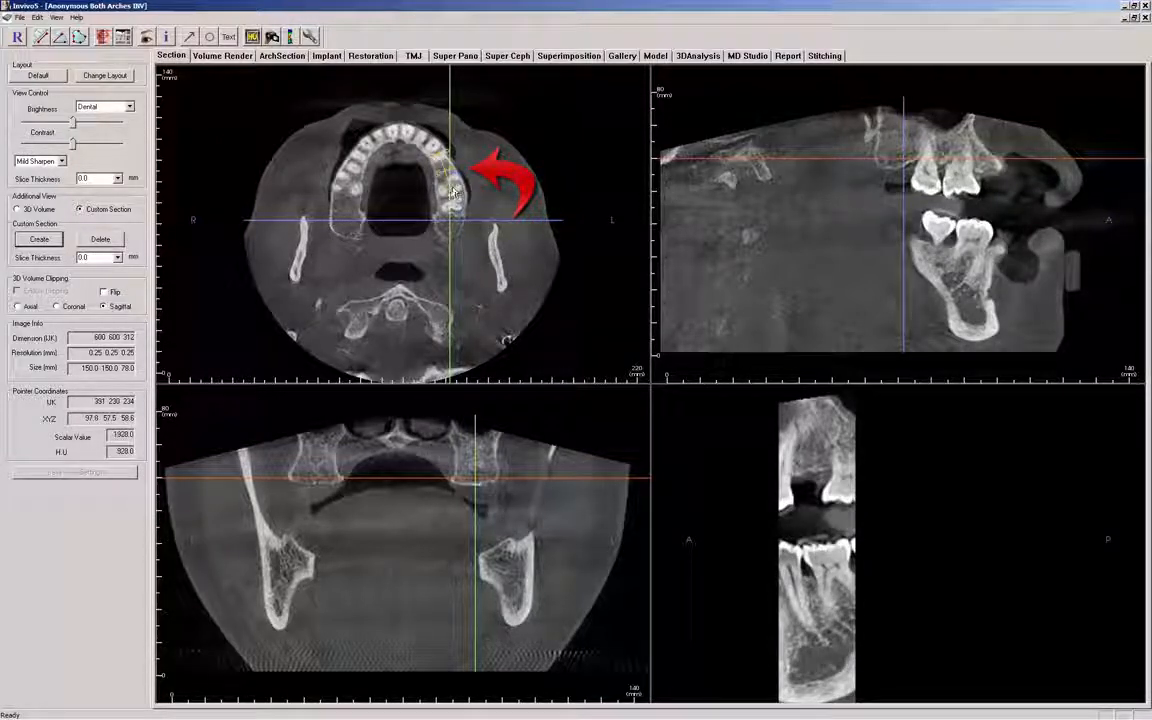
pyautogui.moveTo(451, 188); pyautogui.dragTo(455, 201)
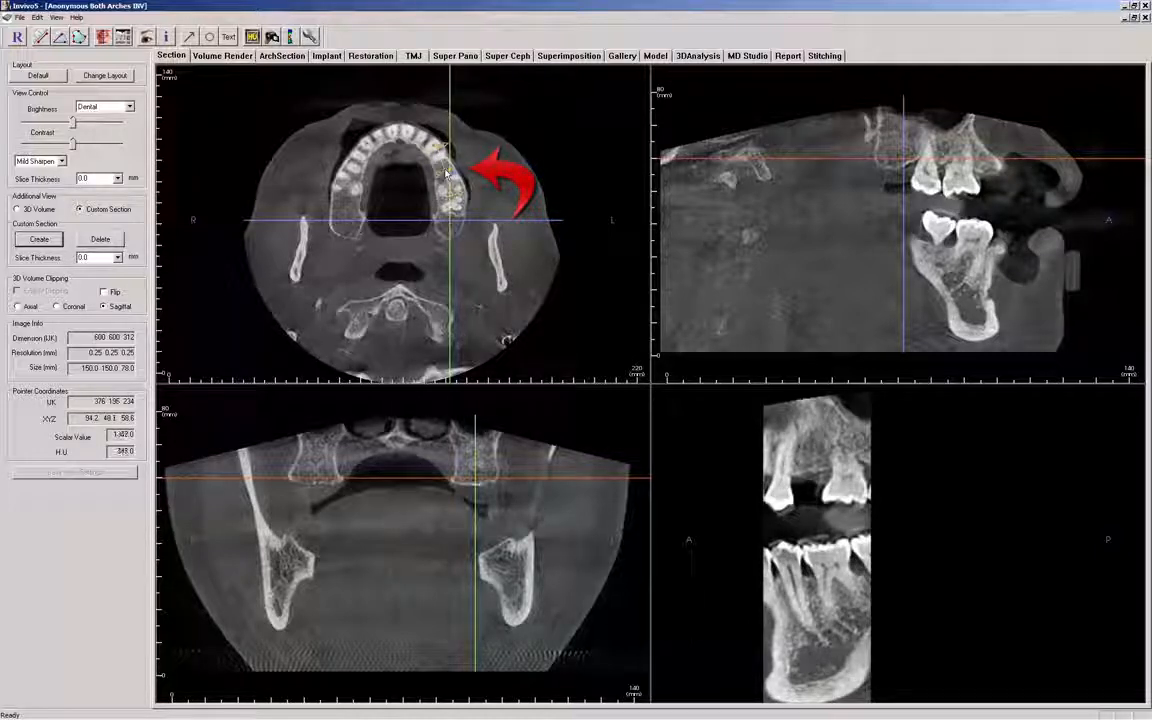
pyautogui.moveTo(446, 173)
pyautogui.mouseDown()
pyautogui.moveTo(431, 178)
pyautogui.moveTo(446, 174)
pyautogui.mouseUp()
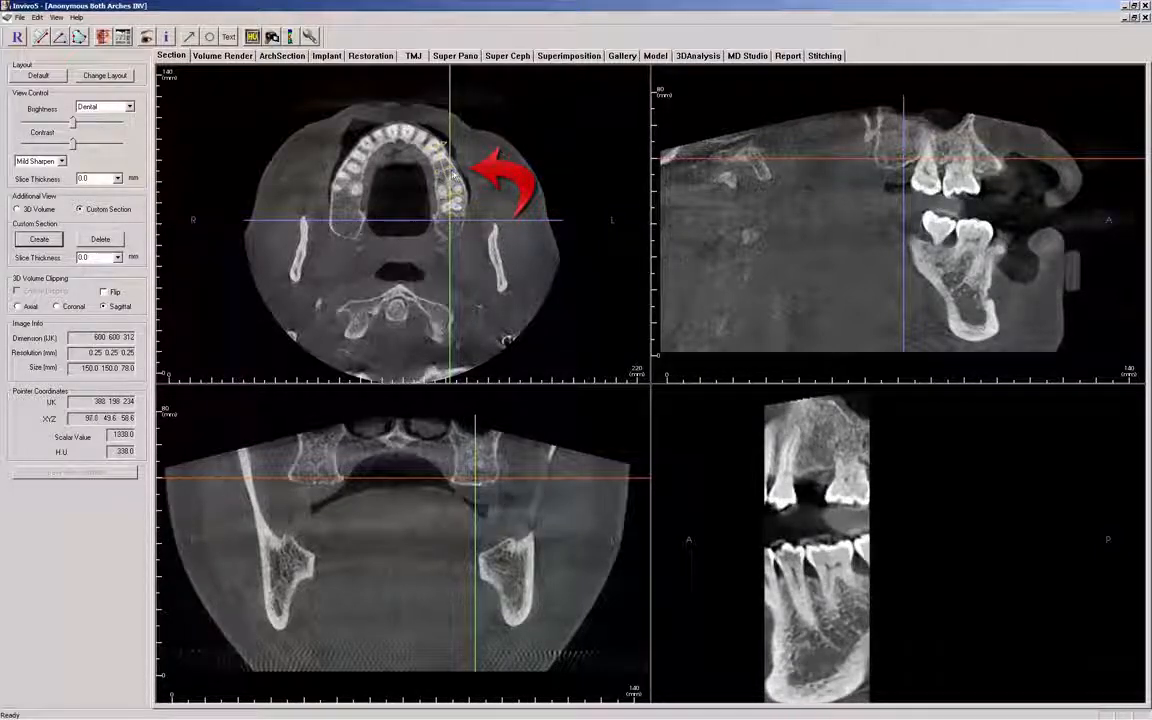
# Increase the custom section's slice thickness to 2.5 mm, and return it to 0.0 mm.
pyautogui.scroll(5, 452, 171)
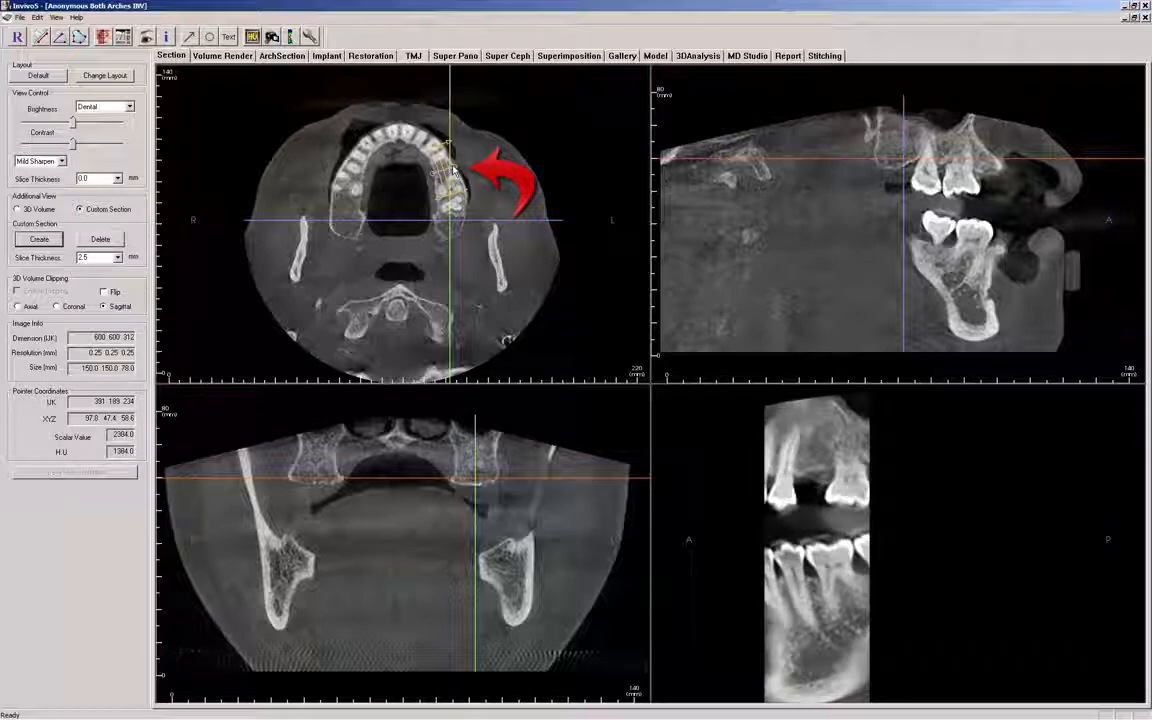
pyautogui.scroll(-5, 452, 171)
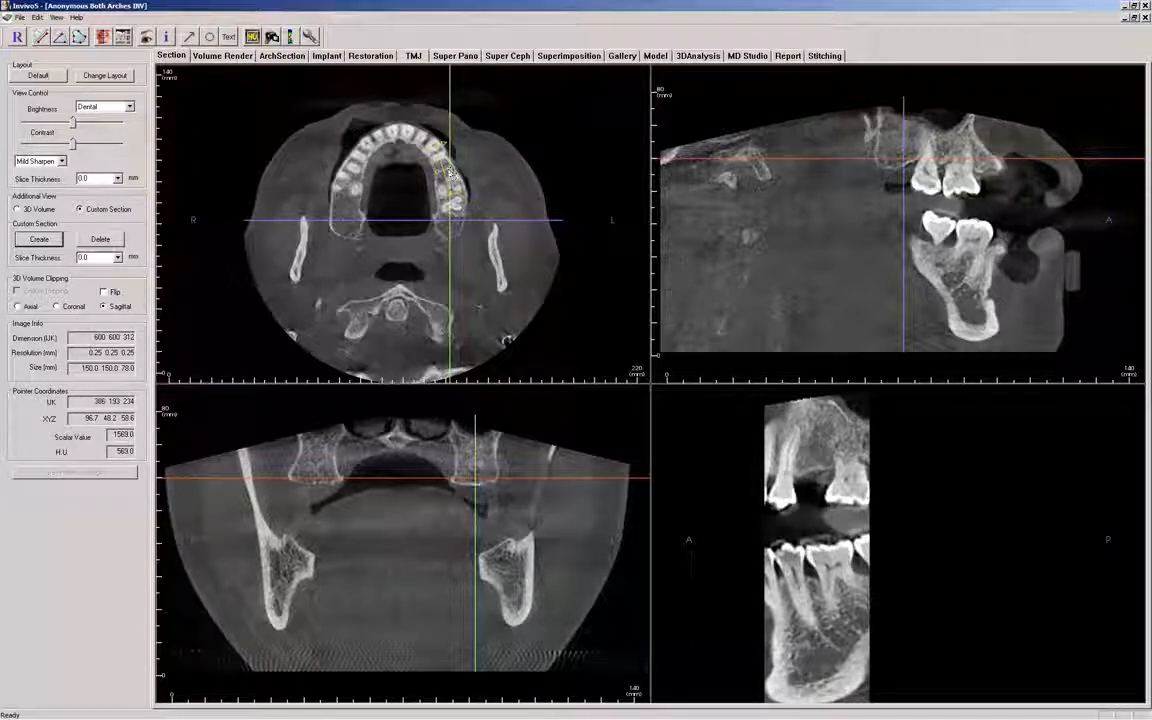
# Set the custom section's slice thickness to 10.0 mm, and apply the Hard Sharpen filter to the section images.
pyautogui.click(117, 257)
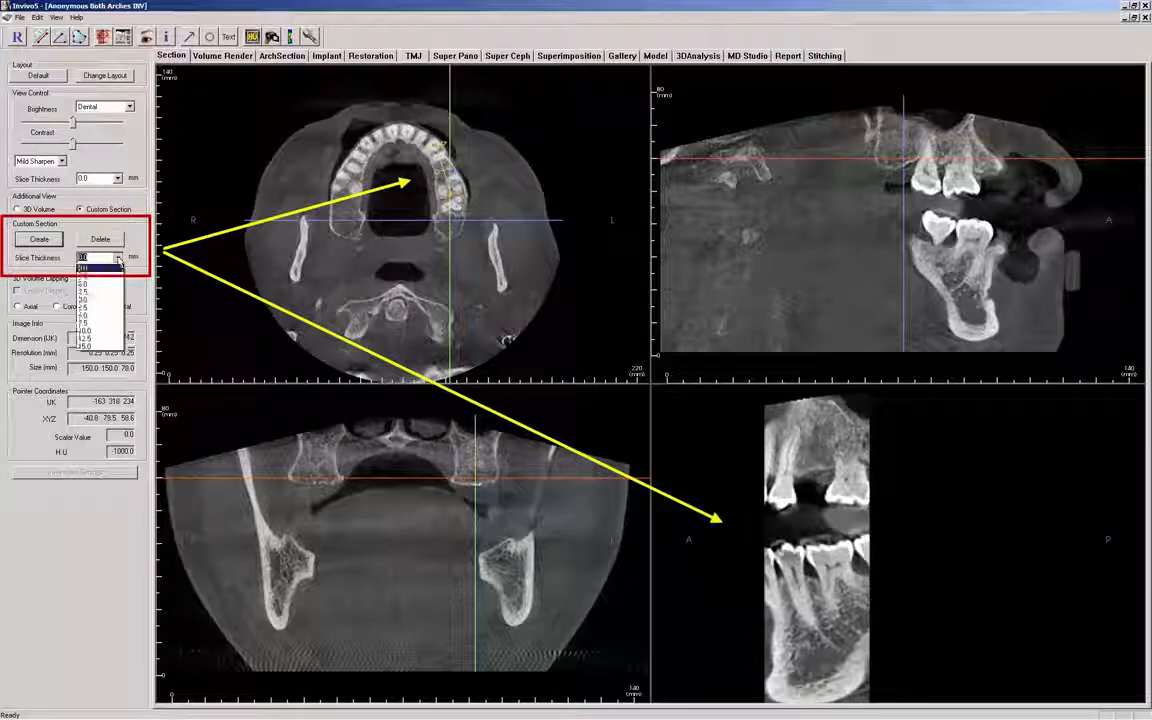
pyautogui.click(88, 332)
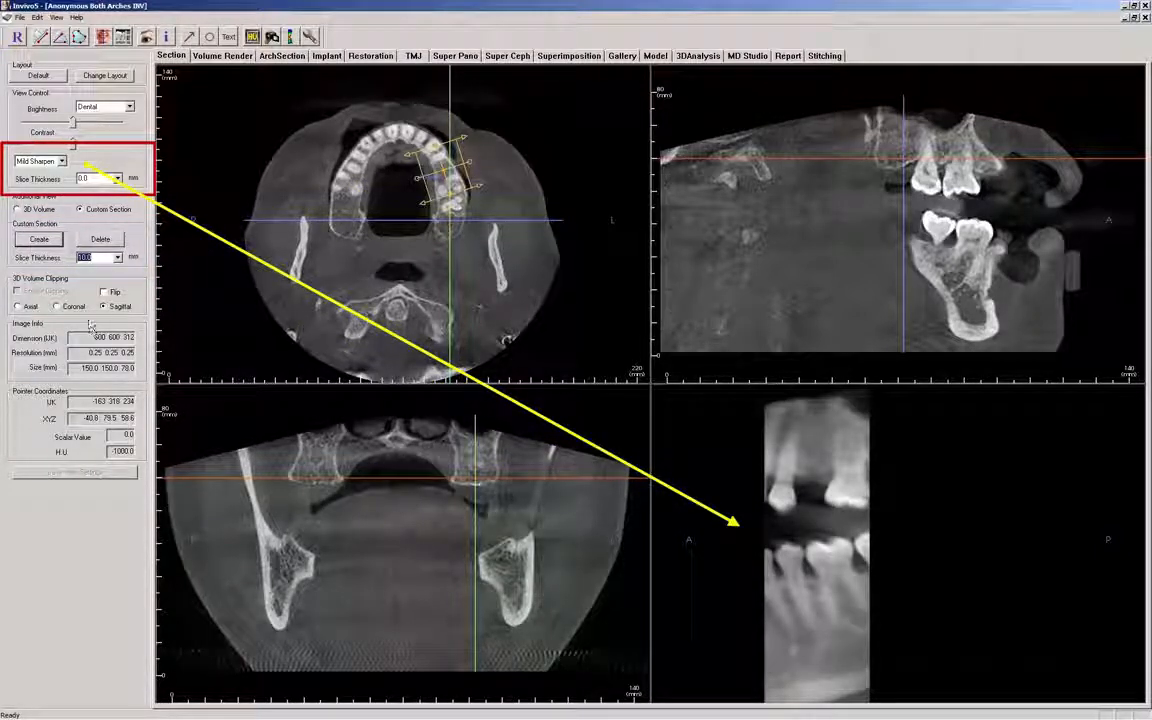
pyautogui.click(61, 161)
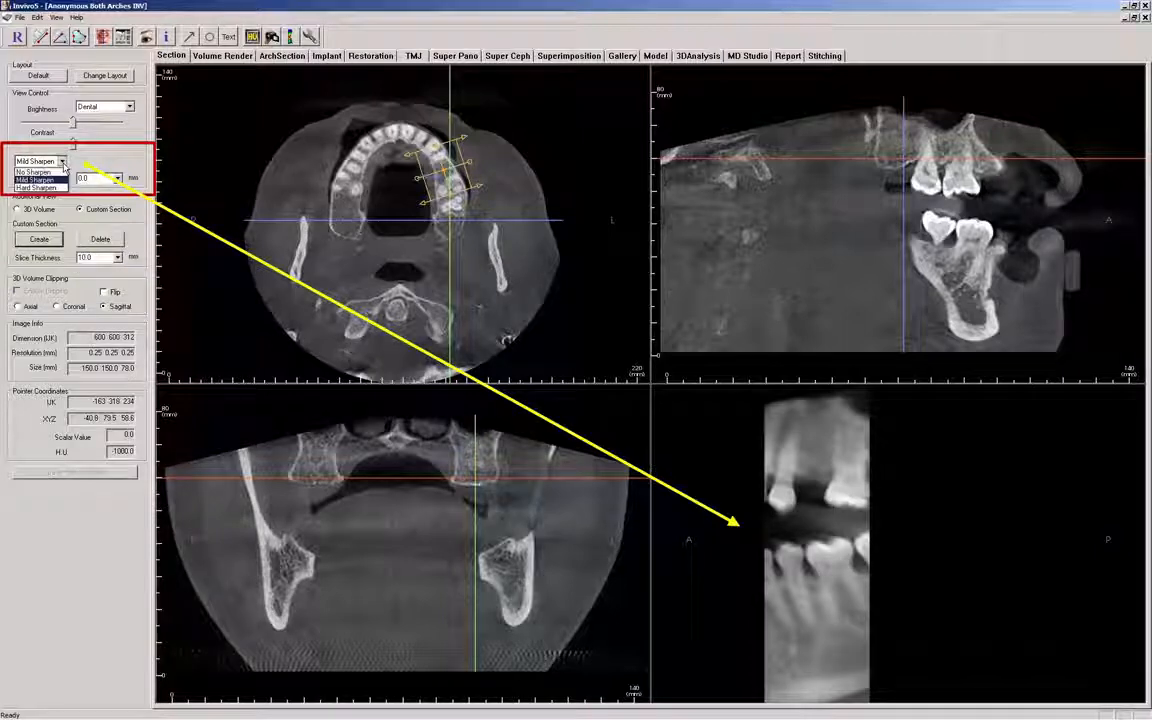
pyautogui.click(52, 187)
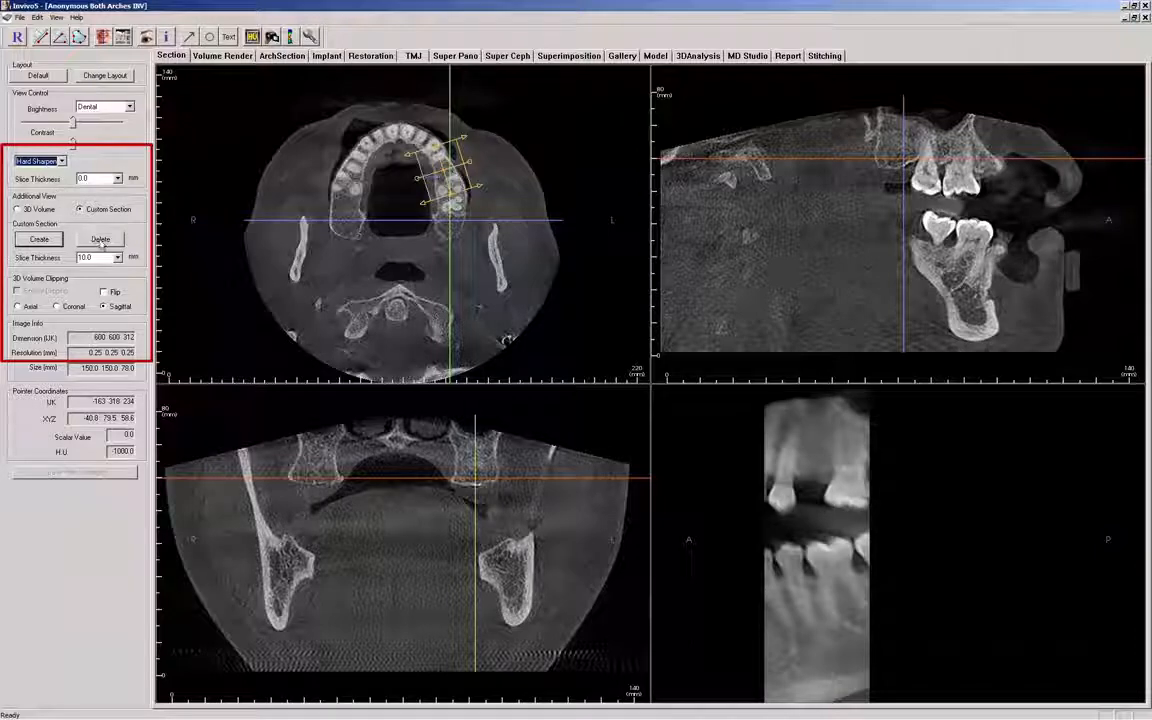
# Delete the custom section, and restore the 0.0 mm custom section thickness and the Mild Sharpen filter.
pyautogui.click(92, 238)
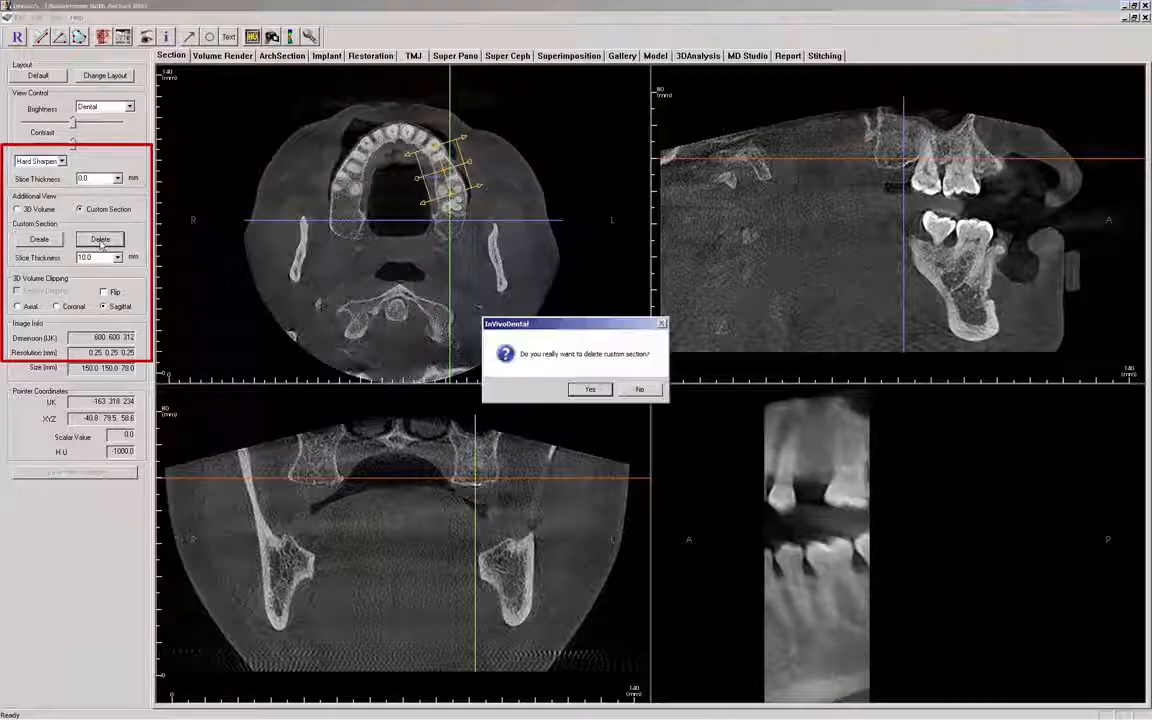
pyautogui.click(591, 389)
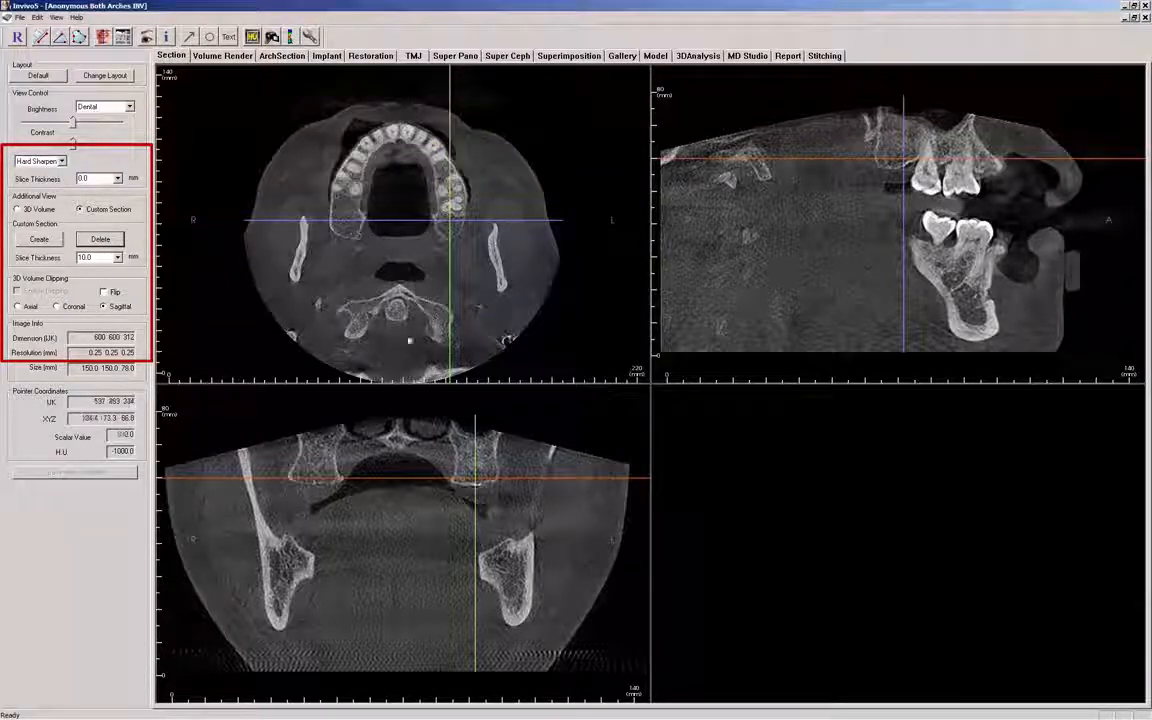
pyautogui.click(117, 258)
pyautogui.click(92, 269)
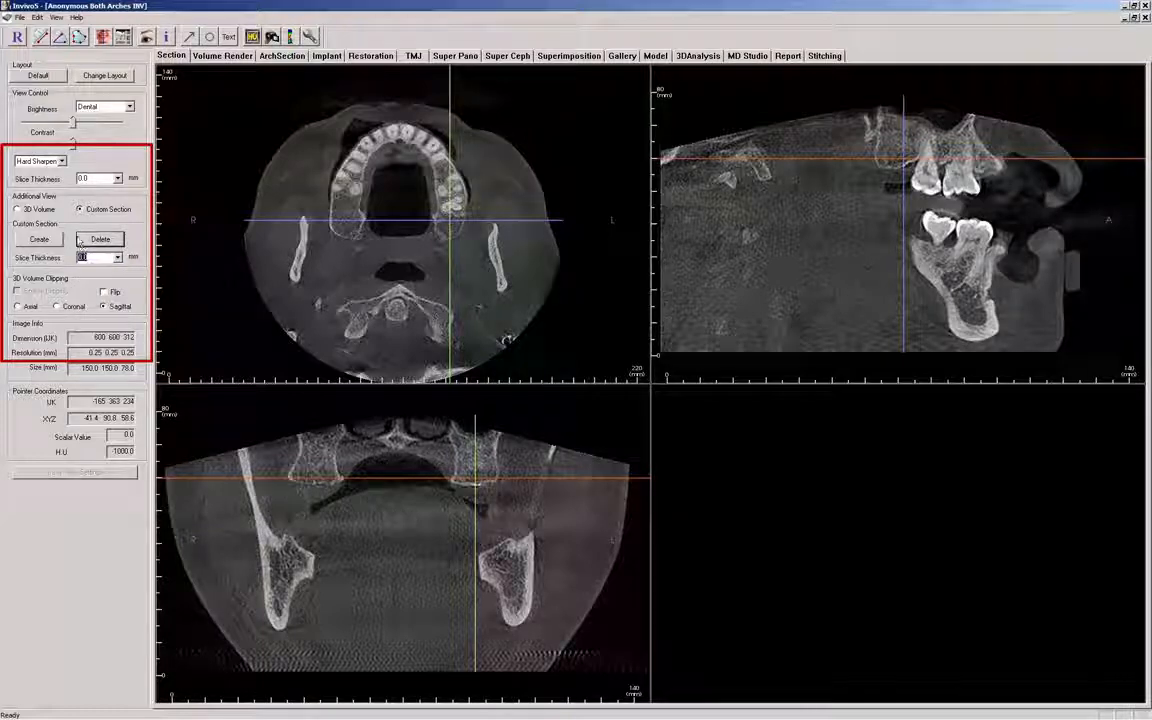
pyautogui.click(55, 161)
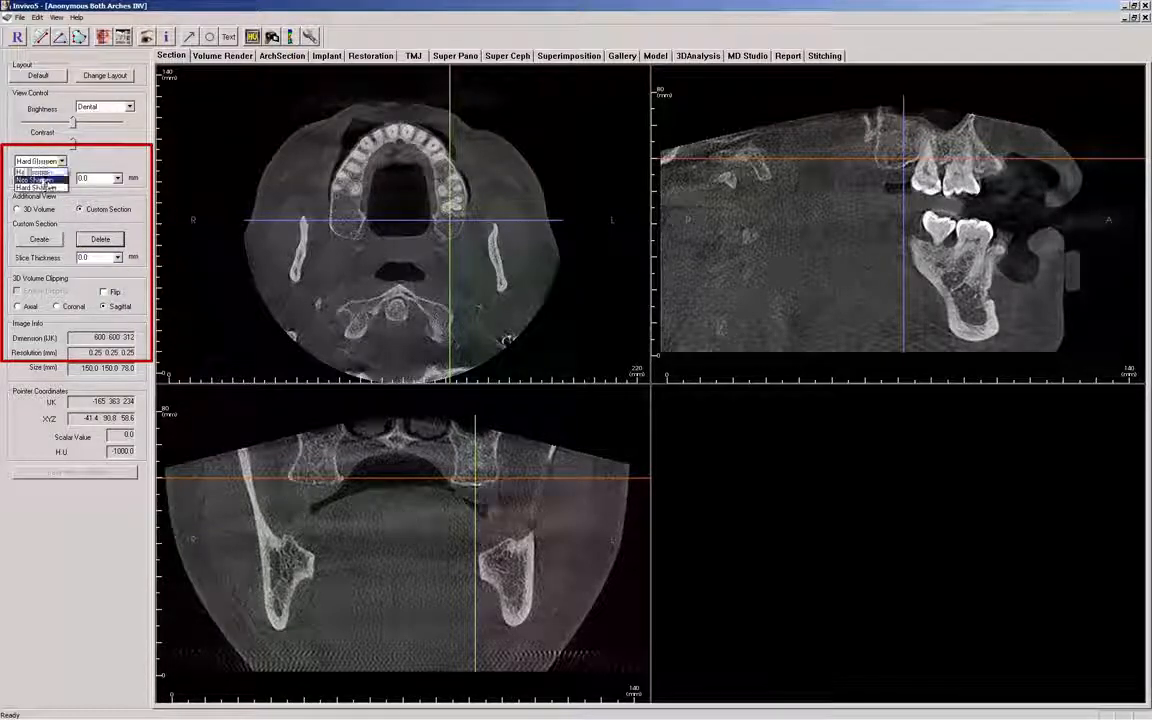
pyautogui.click(38, 180)
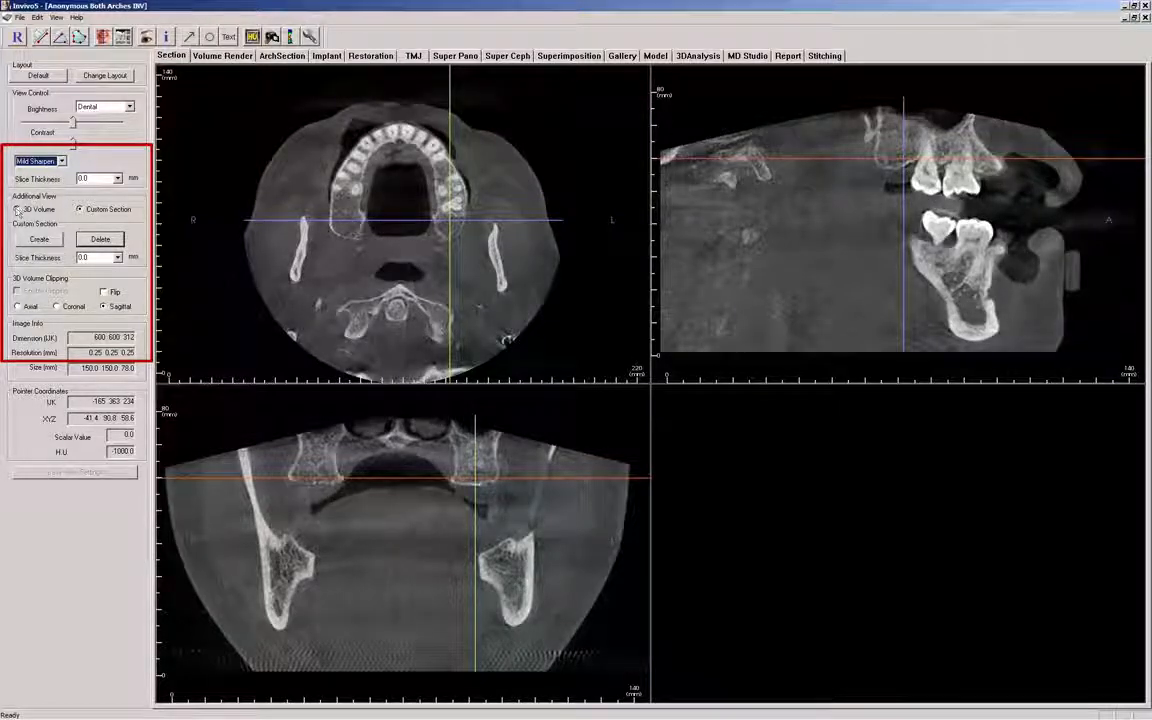
# Show the 3D volume as the additional view, enlarge it, and tilt it slightly while keeping the jaws facing forward.
pyautogui.click(16, 209)
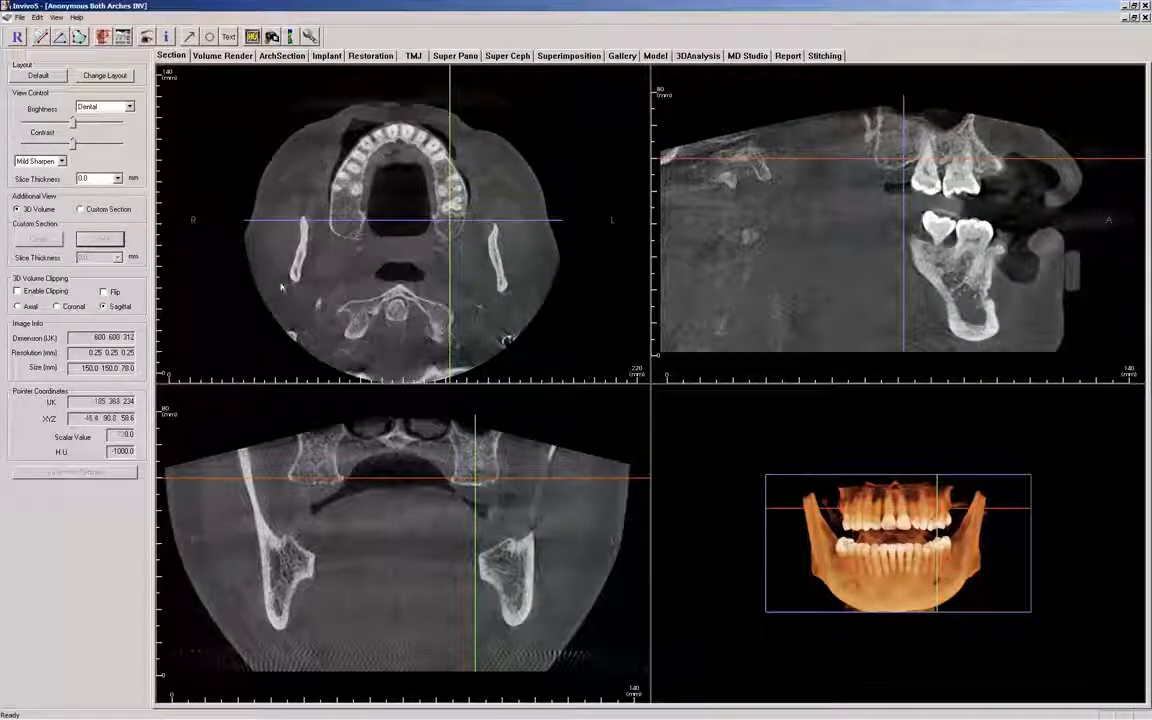
pyautogui.keyDown('ctrl'); pyautogui.moveTo(877, 681); pyautogui.dragTo(845, 598); pyautogui.keyUp('ctrl')
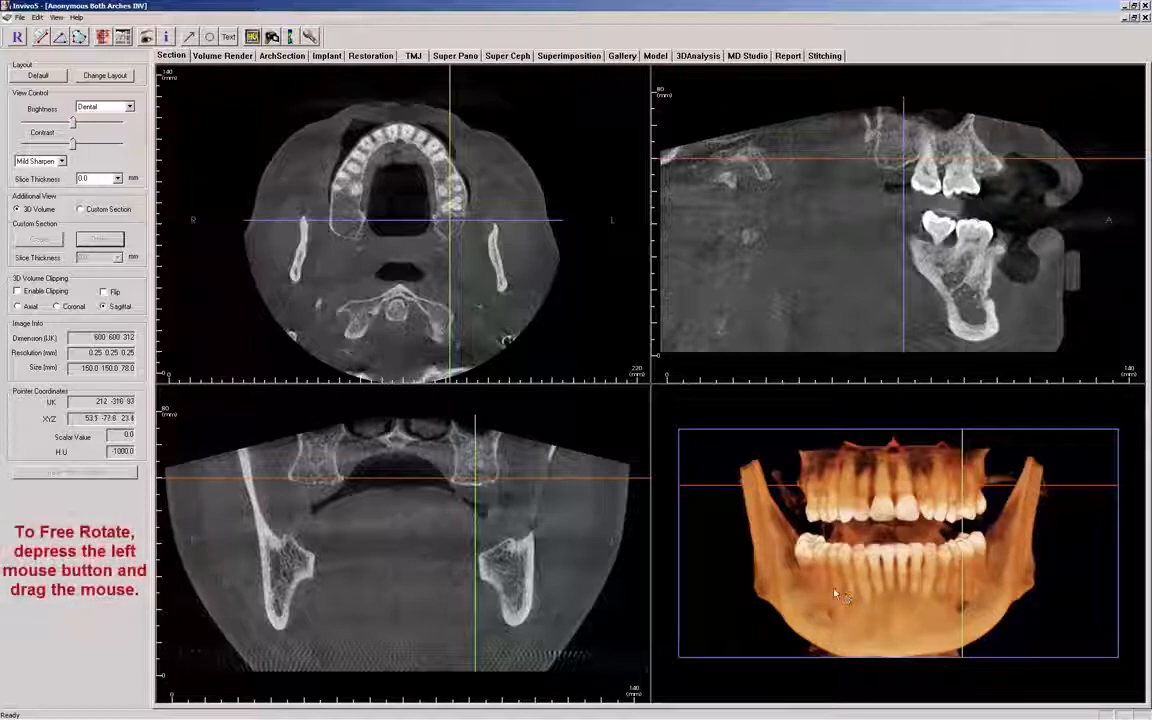
pyautogui.moveTo(836, 594)
pyautogui.mouseDown()
pyautogui.moveTo(957, 593)
pyautogui.moveTo(962, 572)
pyautogui.moveTo(826, 588)
pyautogui.mouseUp()
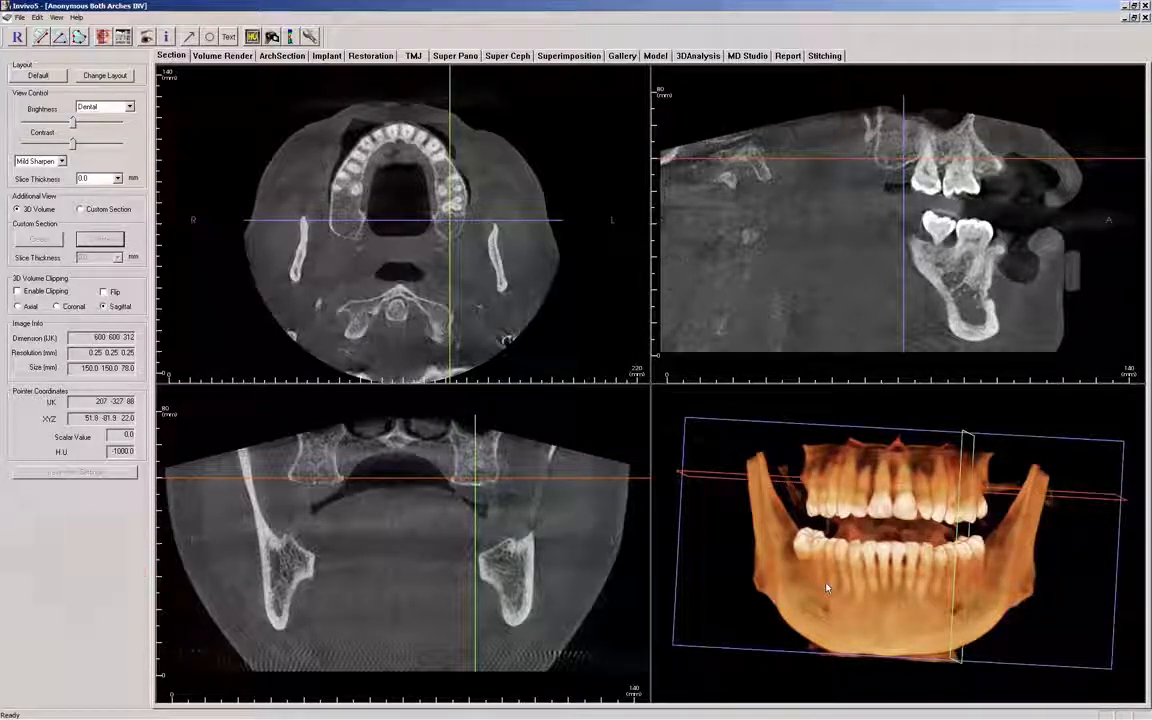
pyautogui.moveTo(826, 588)
pyautogui.mouseDown()
pyautogui.moveTo(829, 572)
pyautogui.moveTo(824, 594)
pyautogui.mouseUp()
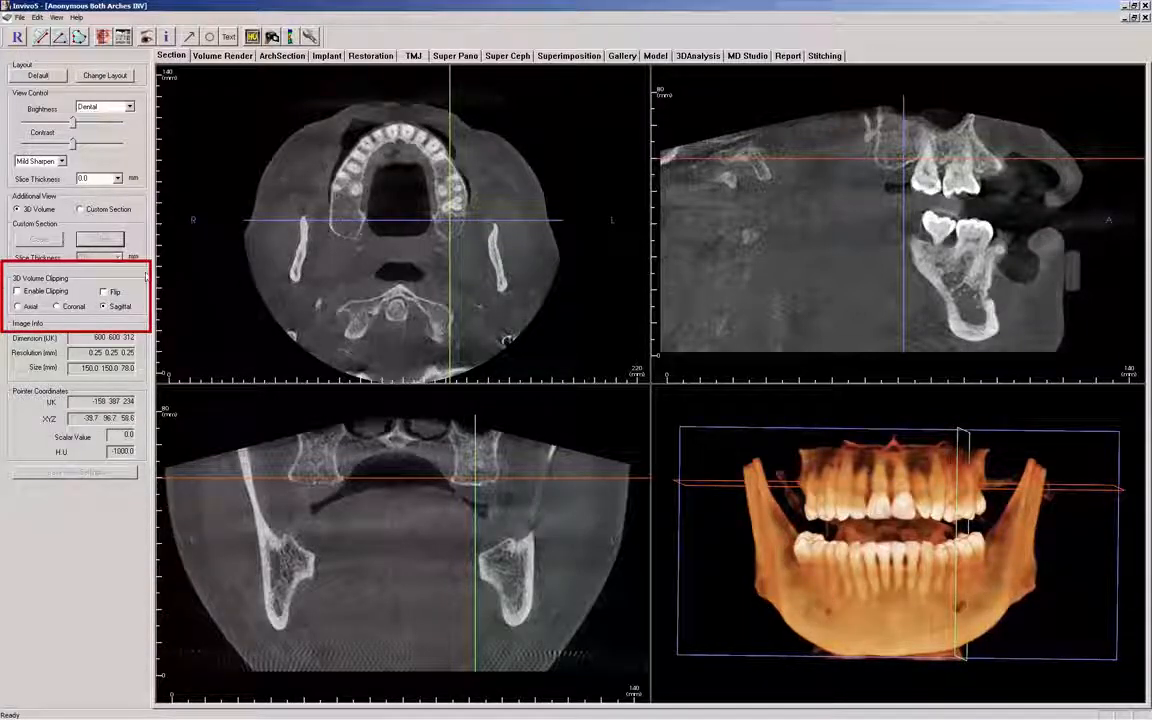
# Enable axial clipping of the 3D volume, and lower the clipping plane below the lower tooth crowns using the coronal slice.
pyautogui.click(16, 292)
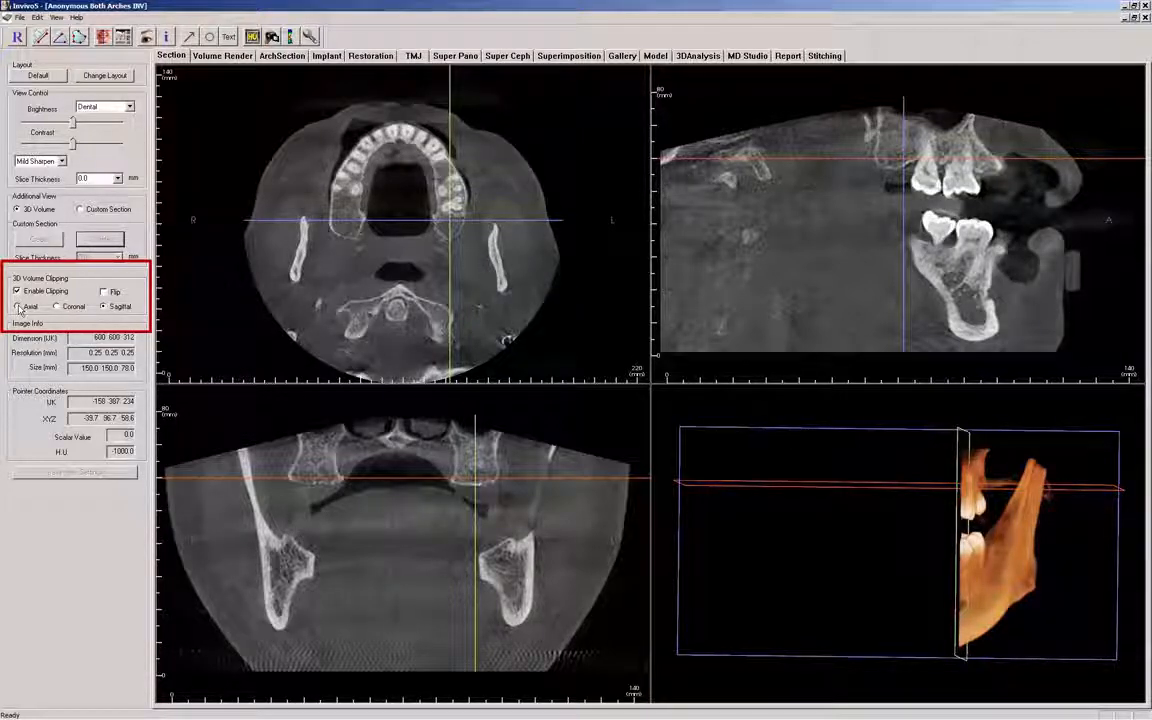
pyautogui.click(17, 307)
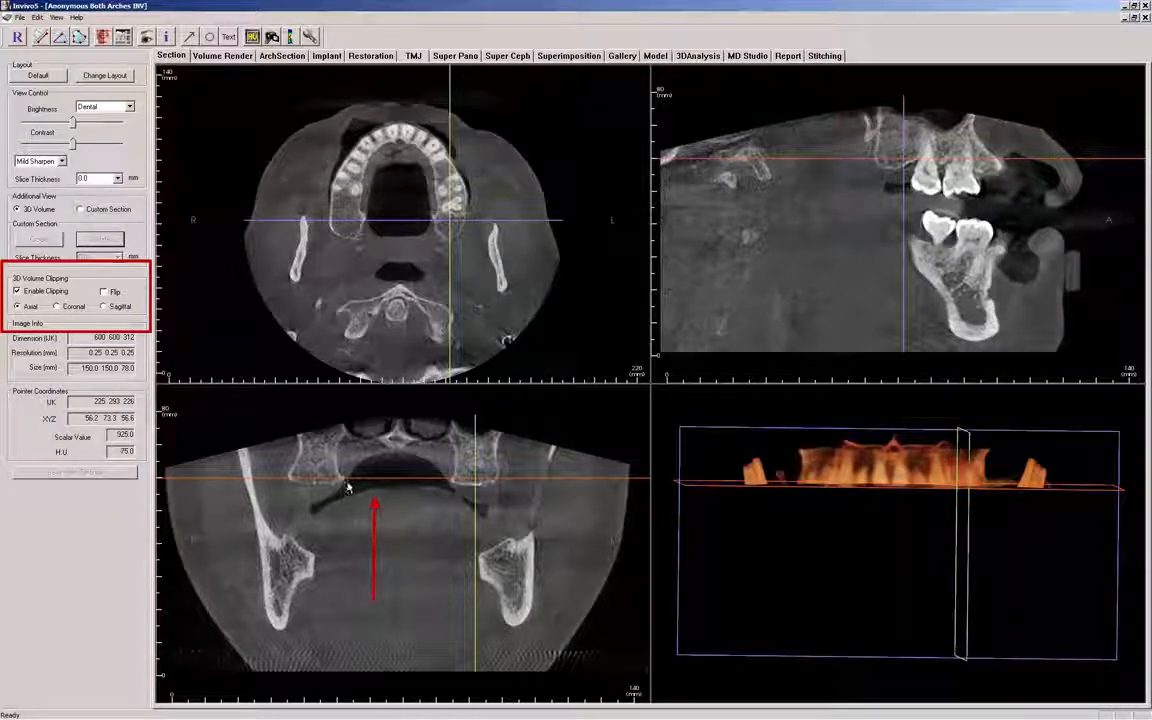
pyautogui.moveTo(352, 486); pyautogui.dragTo(350, 584)
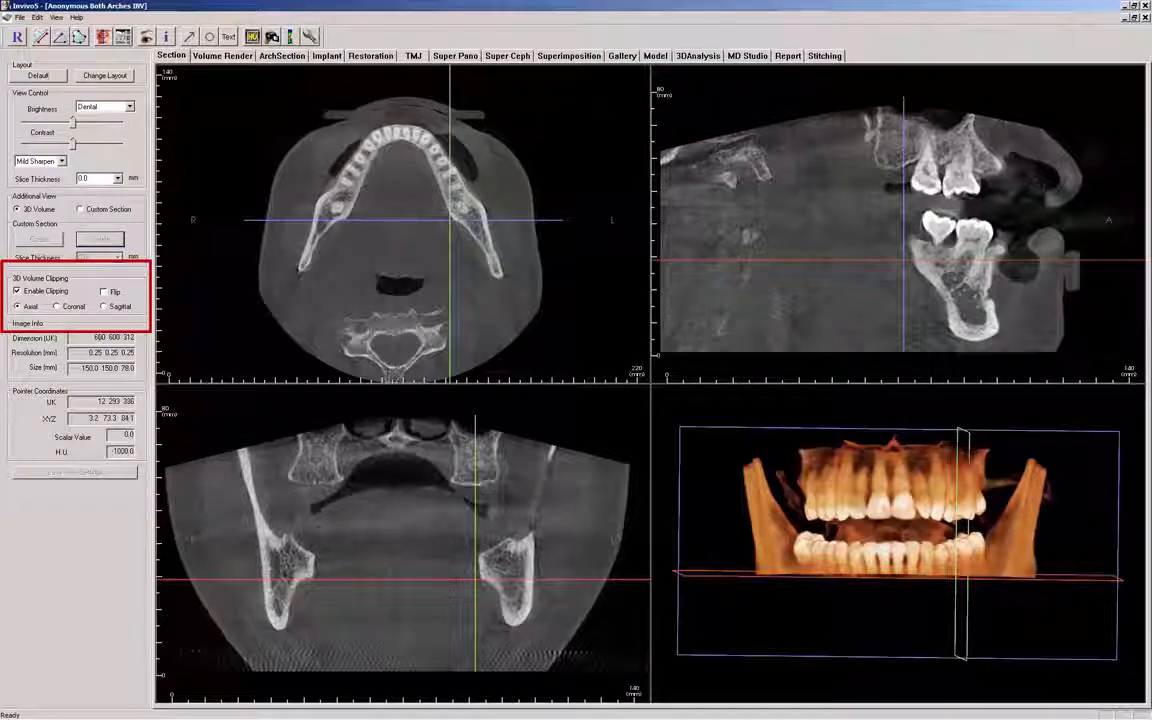
# Flip the axial clipping, and raise its plane slightly while inspecting the cut lower jaw from above and from the front.
pyautogui.click(103, 293)
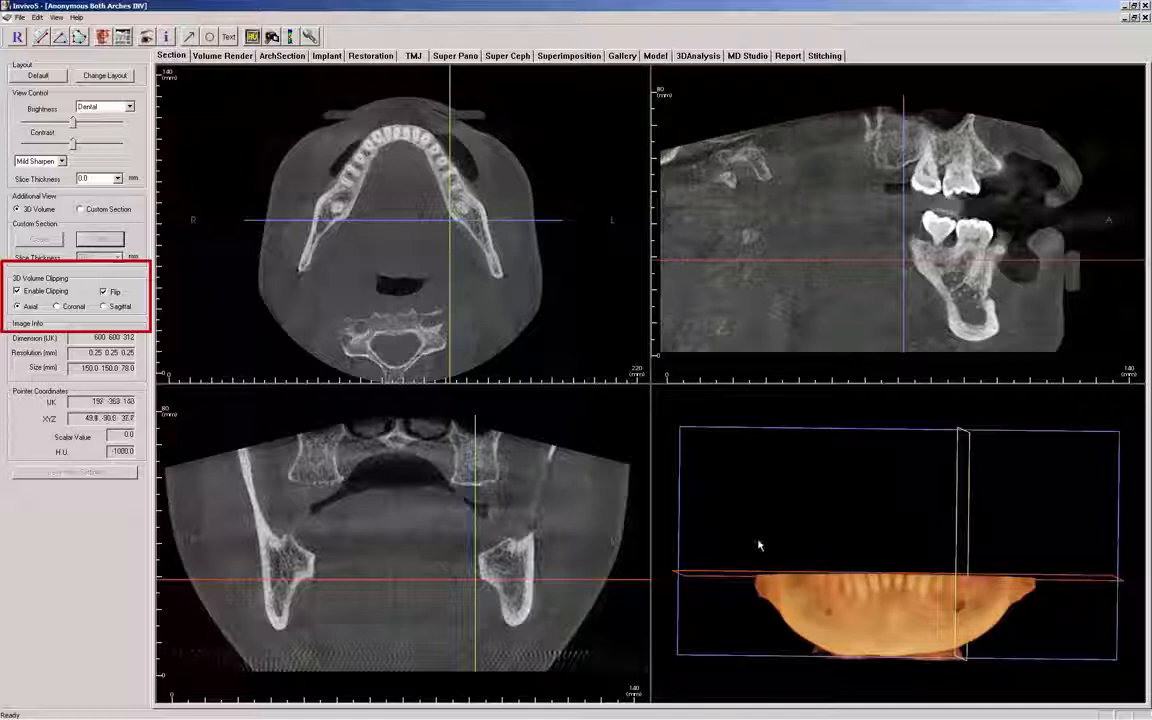
pyautogui.moveTo(757, 554); pyautogui.dragTo(752, 710)
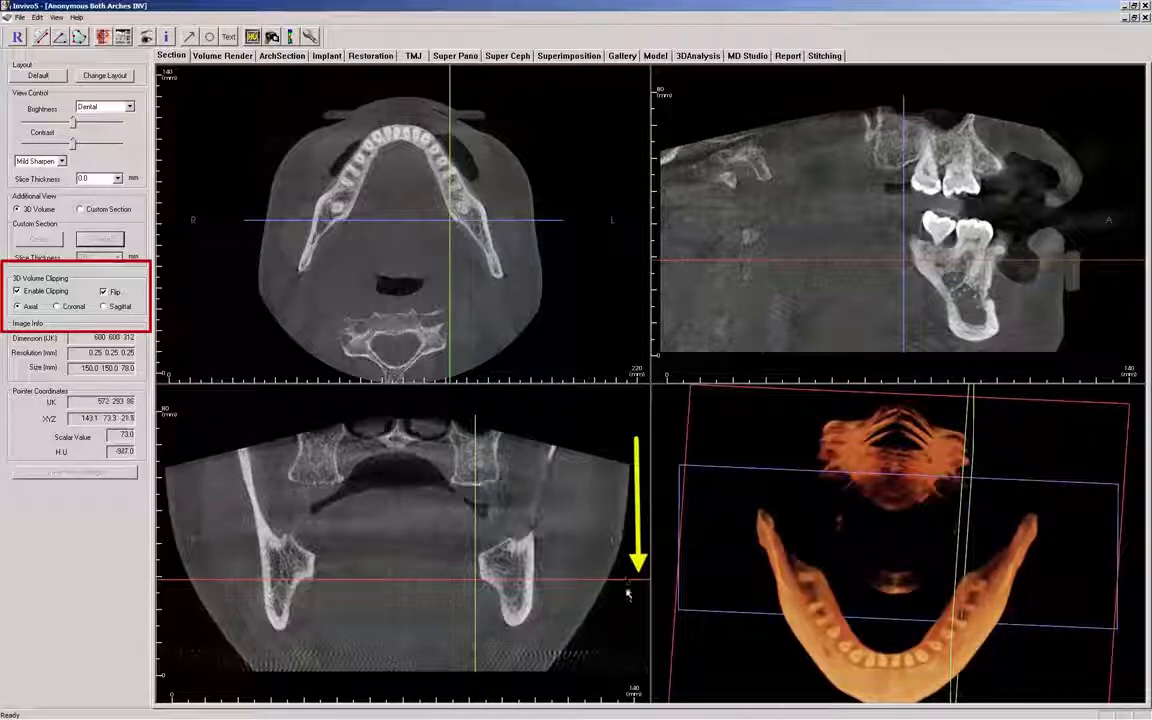
pyautogui.moveTo(626, 578); pyautogui.dragTo(626, 572)
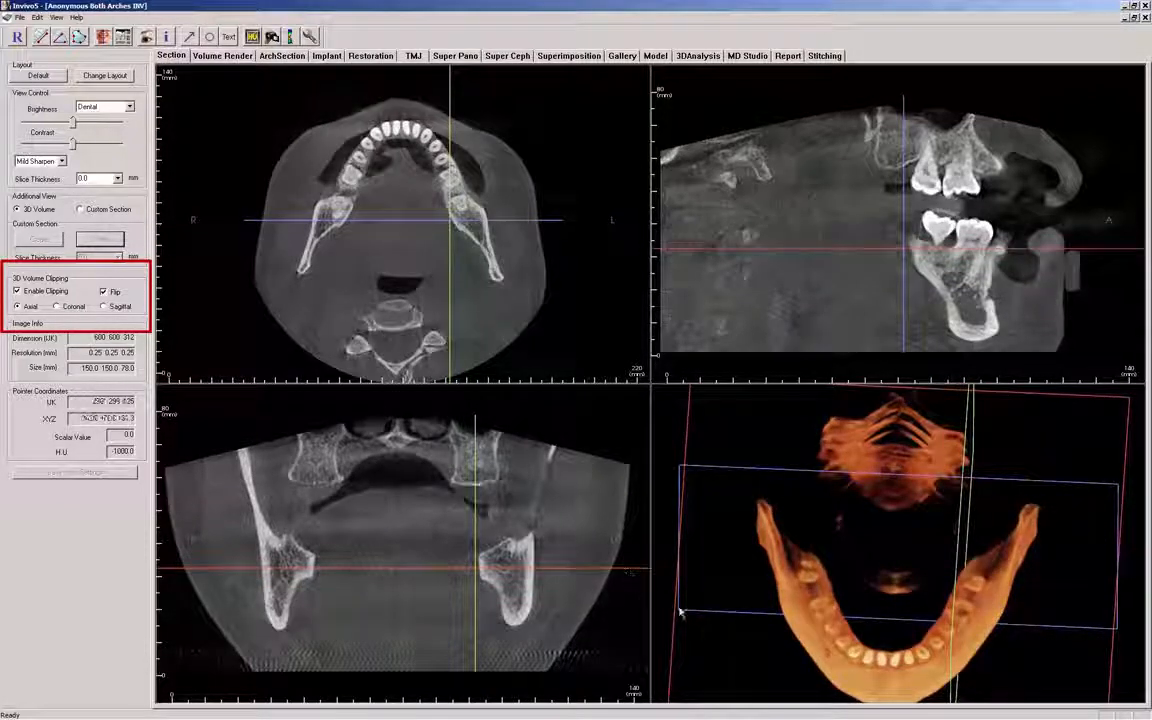
pyautogui.moveTo(803, 692); pyautogui.dragTo(828, 533)
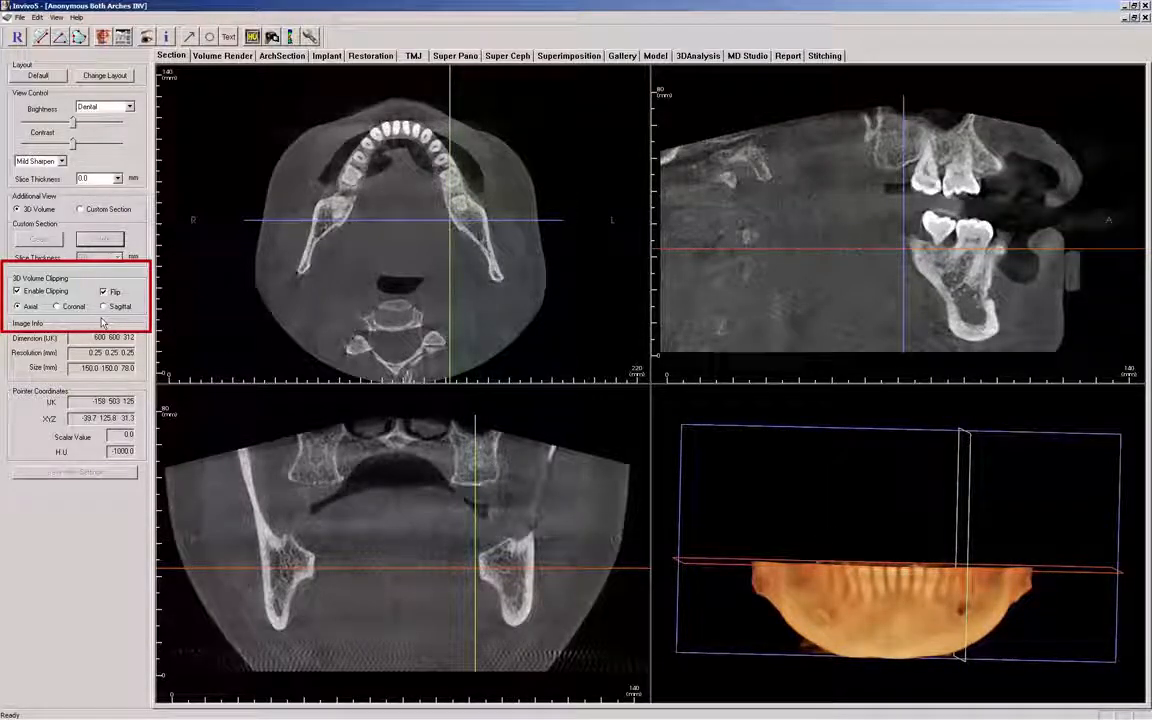
# Switch the 3D clipping to coronal, turn the volume to the side, and move the coronal plane slightly forward in the axial slice.
pyautogui.click(73, 306)
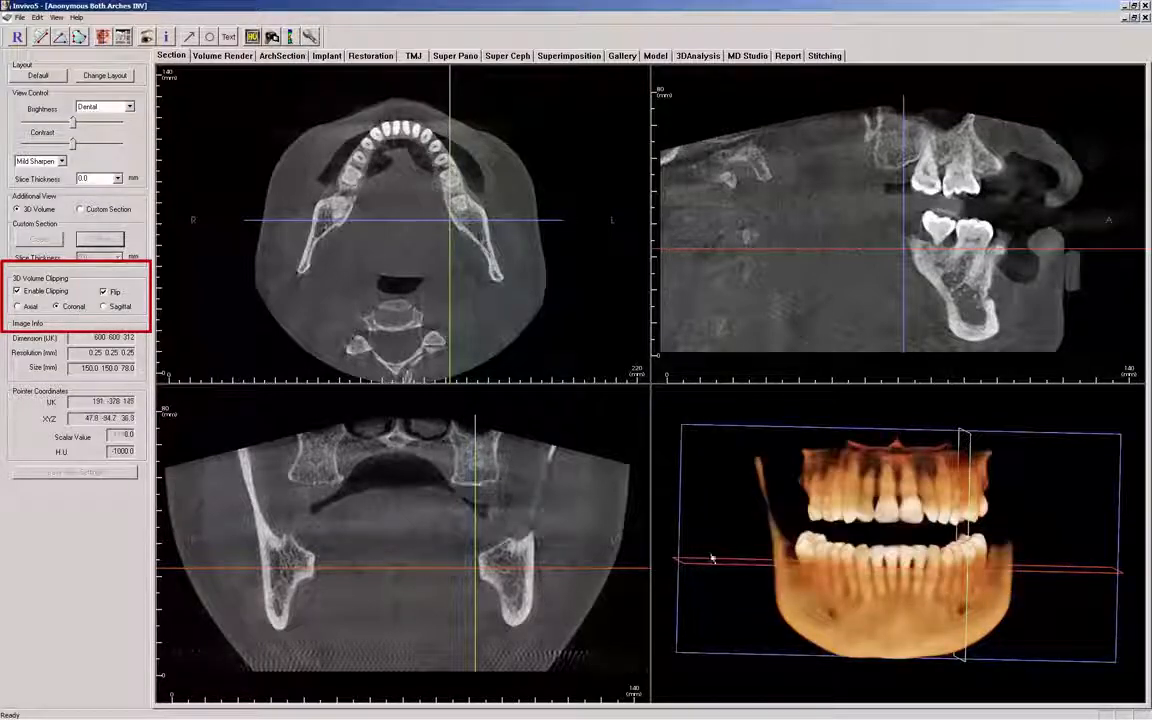
pyautogui.moveTo(746, 586); pyautogui.dragTo(862, 619)
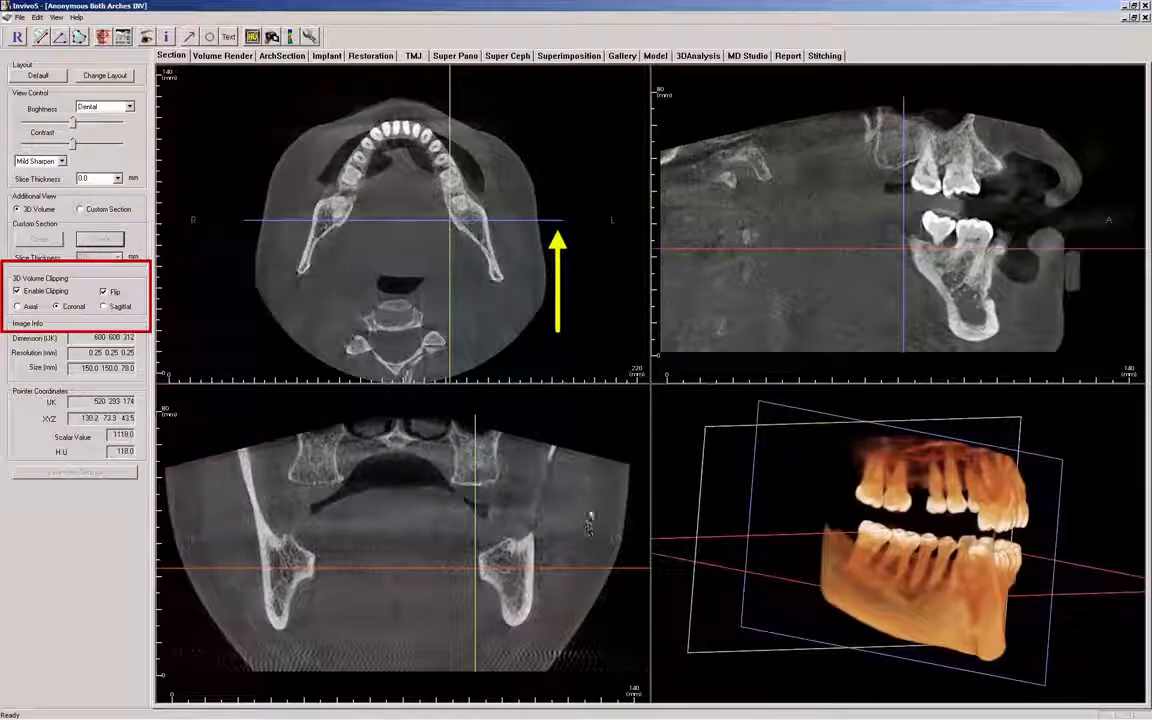
pyautogui.moveTo(555, 225)
pyautogui.mouseDown()
pyautogui.moveTo(553, 158)
pyautogui.moveTo(538, 213)
pyautogui.mouseUp()
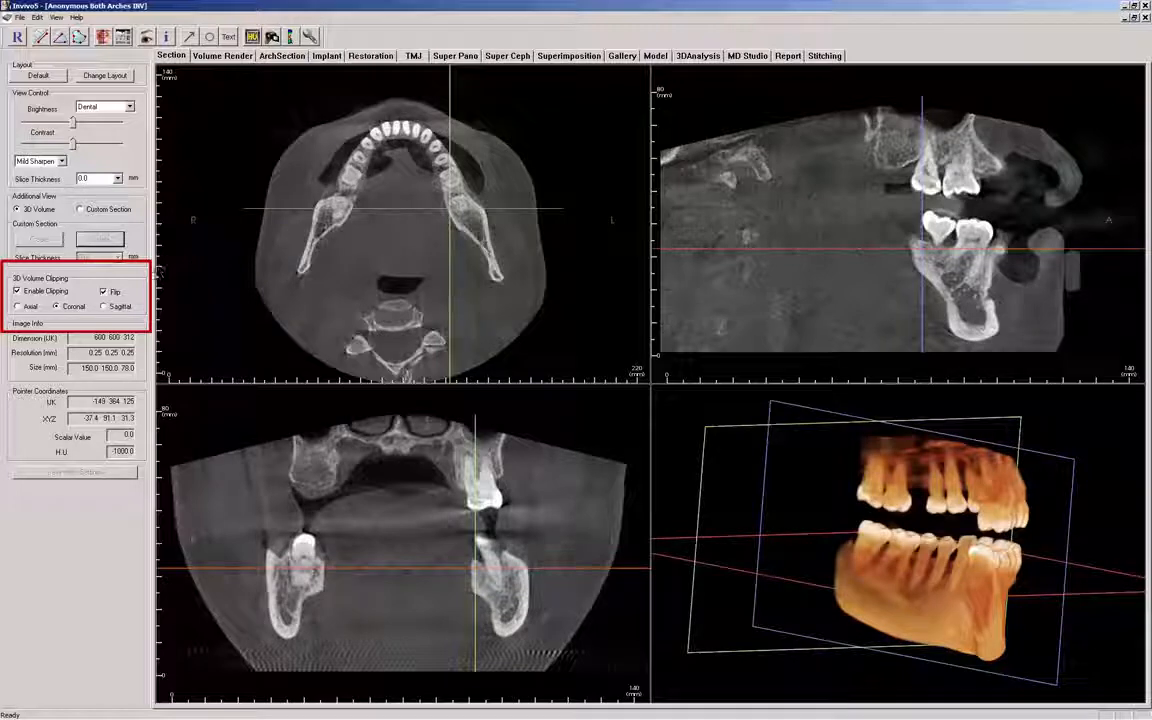
# Switch the 3D clipping to sagittal, face the volume forward, and move the sagittal plane just past the midline to the patient's right.
pyautogui.click(104, 308)
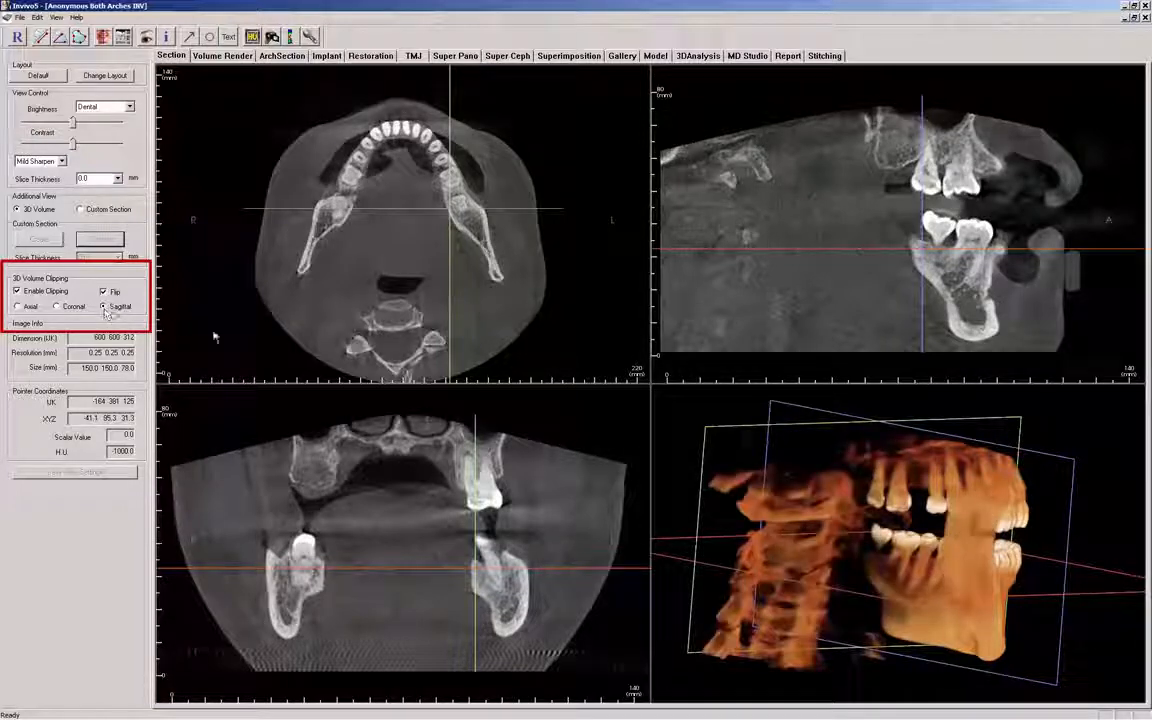
pyautogui.moveTo(891, 468); pyautogui.dragTo(917, 535)
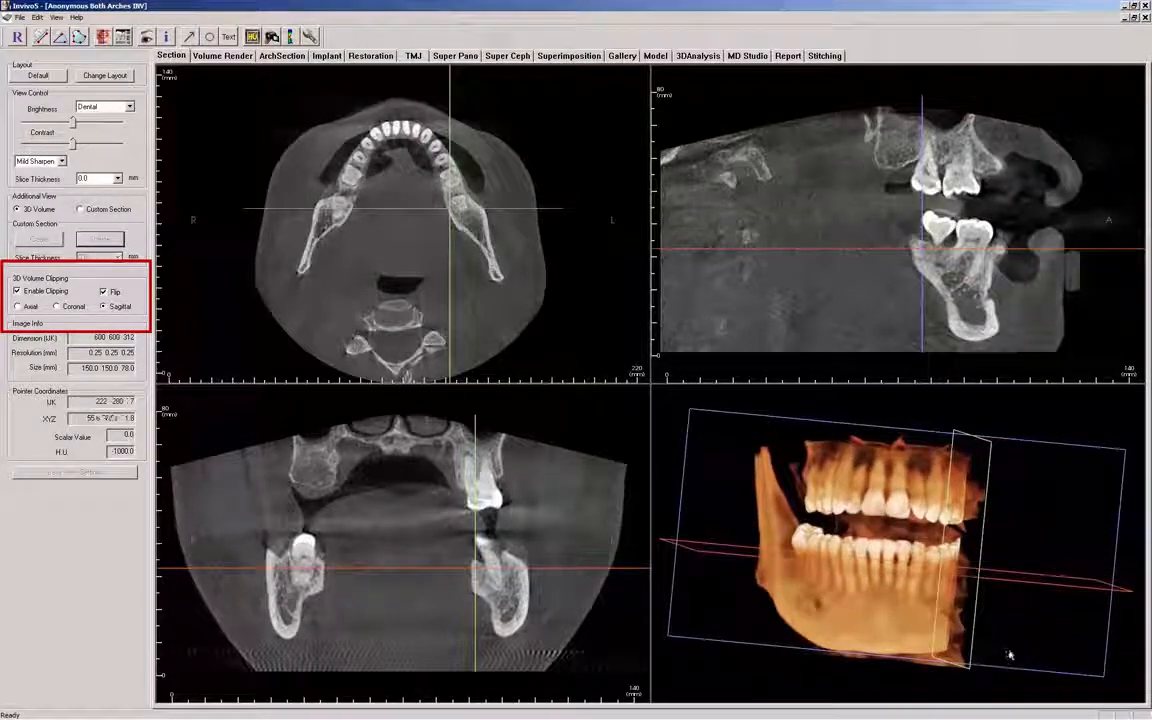
pyautogui.moveTo(1020, 653); pyautogui.dragTo(1022, 634)
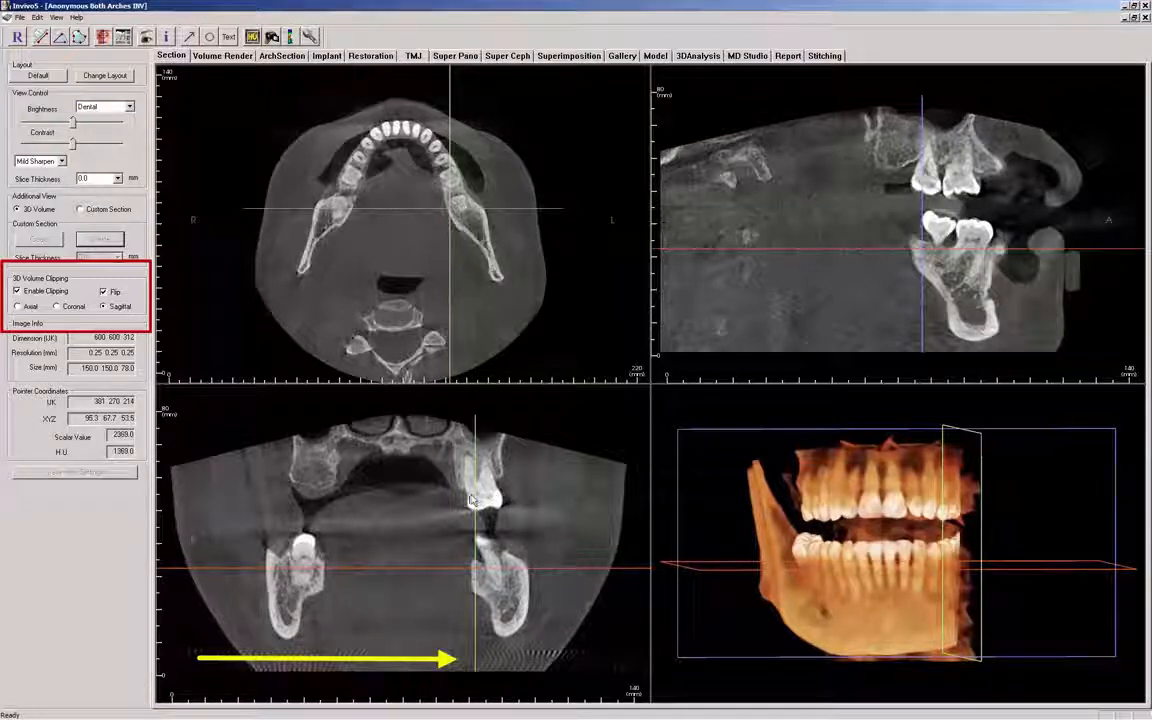
pyautogui.moveTo(472, 500); pyautogui.dragTo(375, 498)
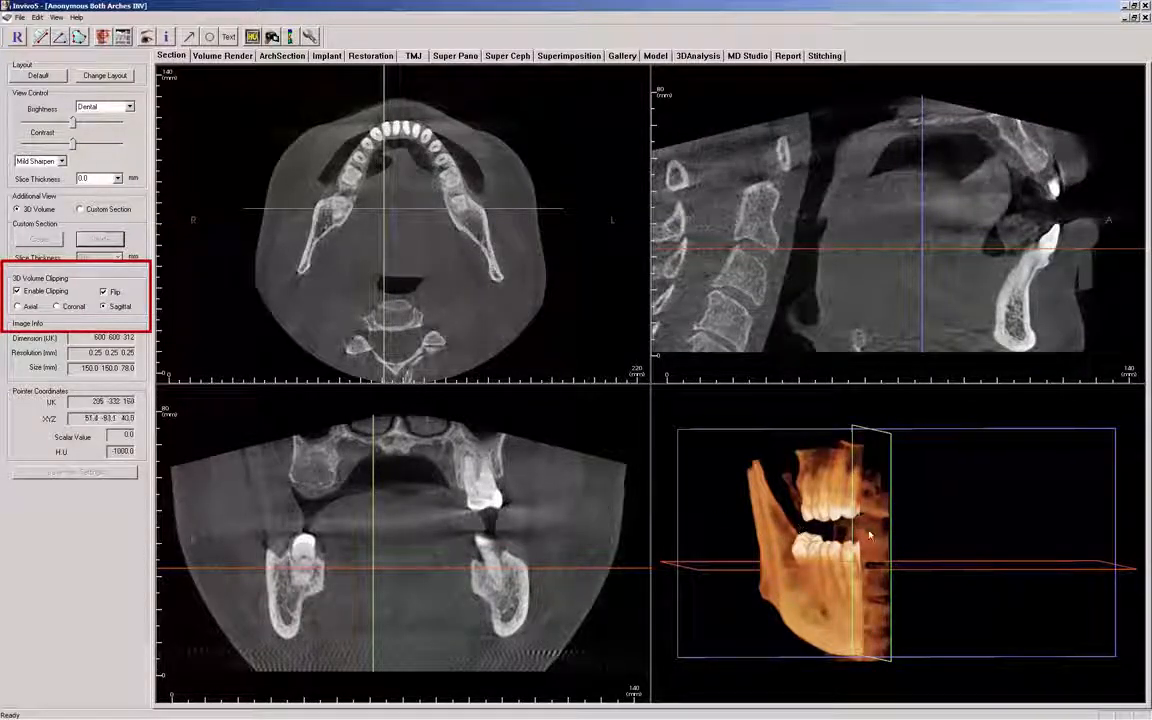
# Rotate the sagittally clipped volume to view it from the side, return it to the front, and unflip the clipping.
pyautogui.moveTo(782, 482); pyautogui.dragTo(689, 537)
pyautogui.moveTo(874, 547); pyautogui.dragTo(708, 546)
pyautogui.moveTo(815, 528); pyautogui.dragTo(886, 545)
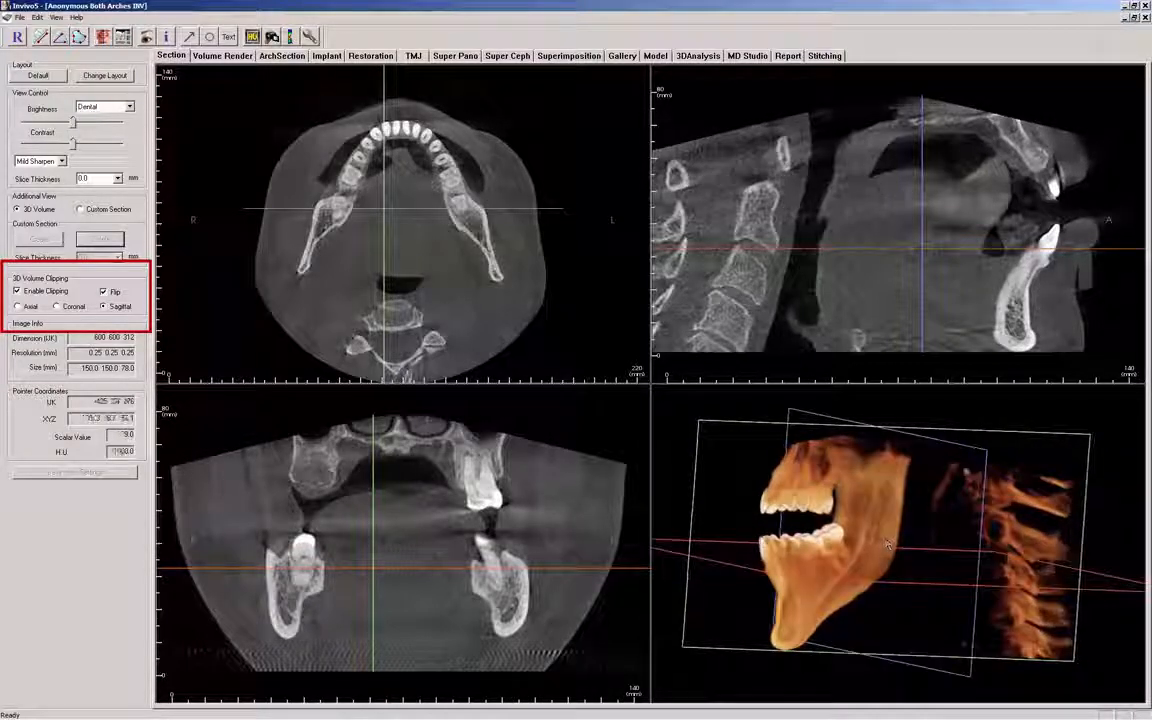
pyautogui.moveTo(762, 540); pyautogui.dragTo(993, 588)
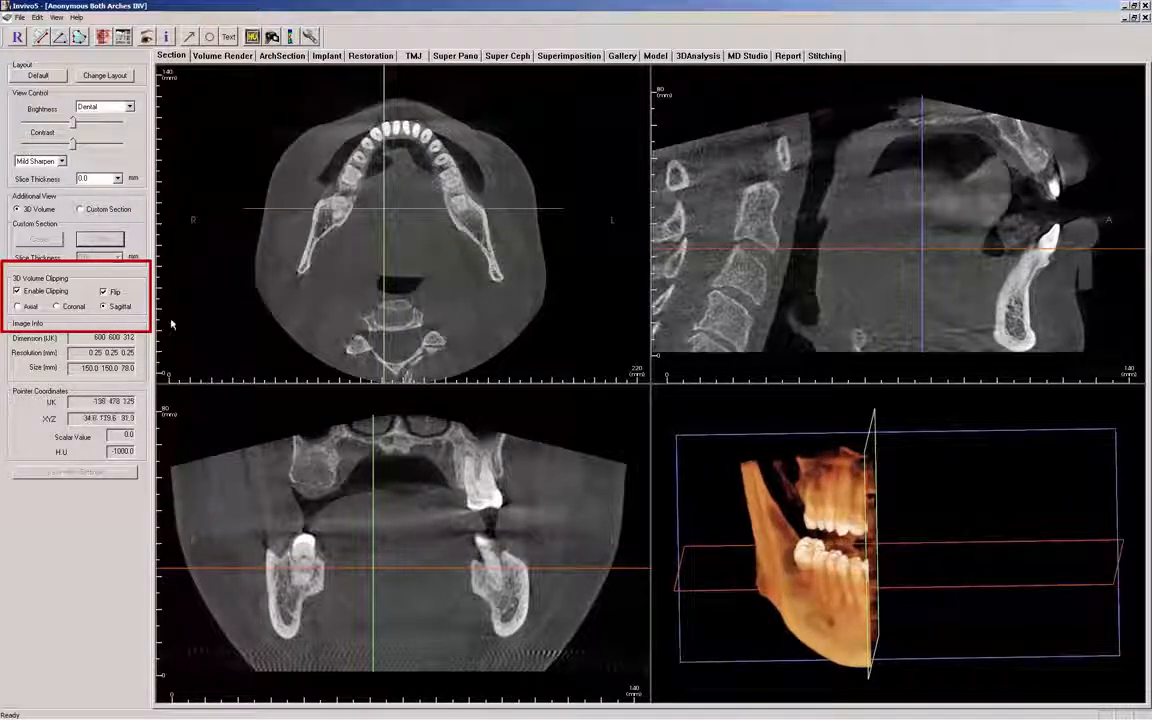
pyautogui.click(104, 292)
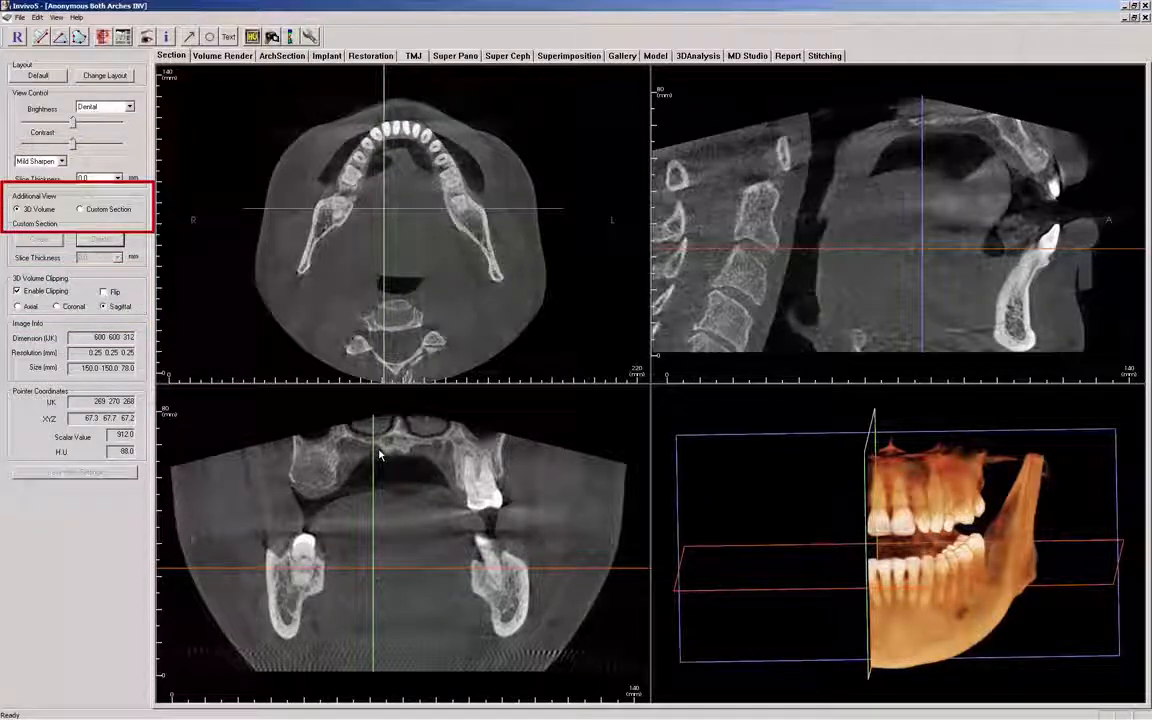
# Switch the additional view to Custom Section, and move the slice intersection to the midline of the airway in the axial slice.
pyautogui.click(110, 210)
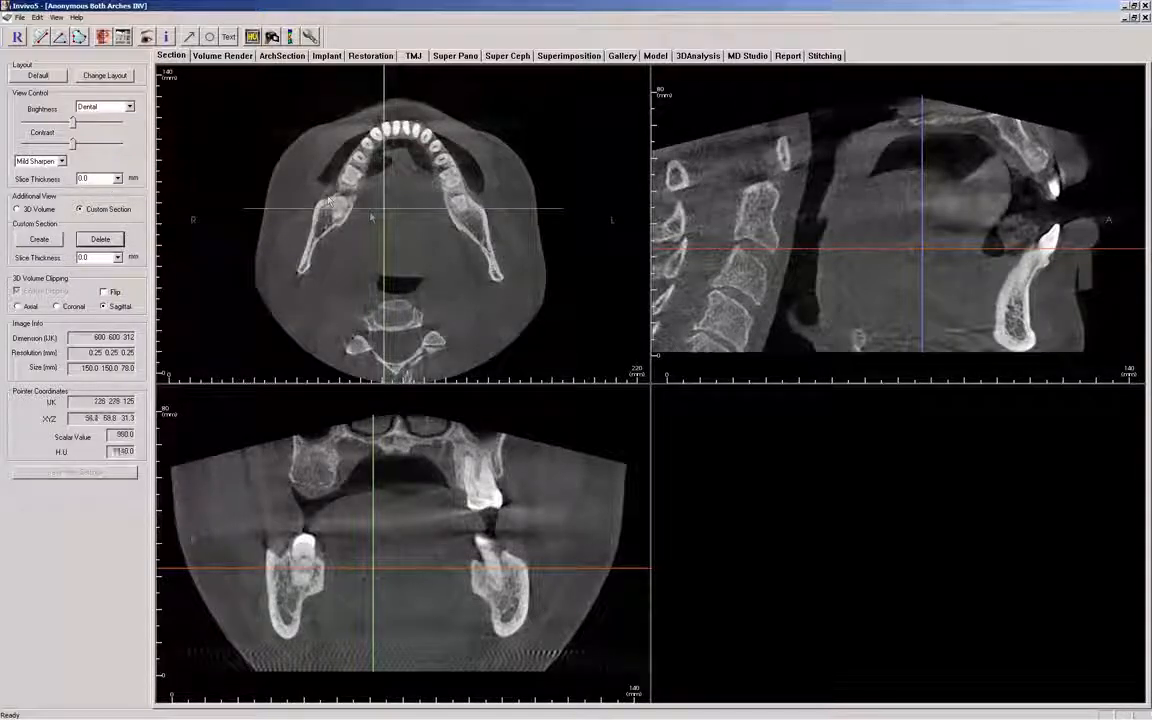
pyautogui.moveTo(385, 212); pyautogui.dragTo(402, 288)
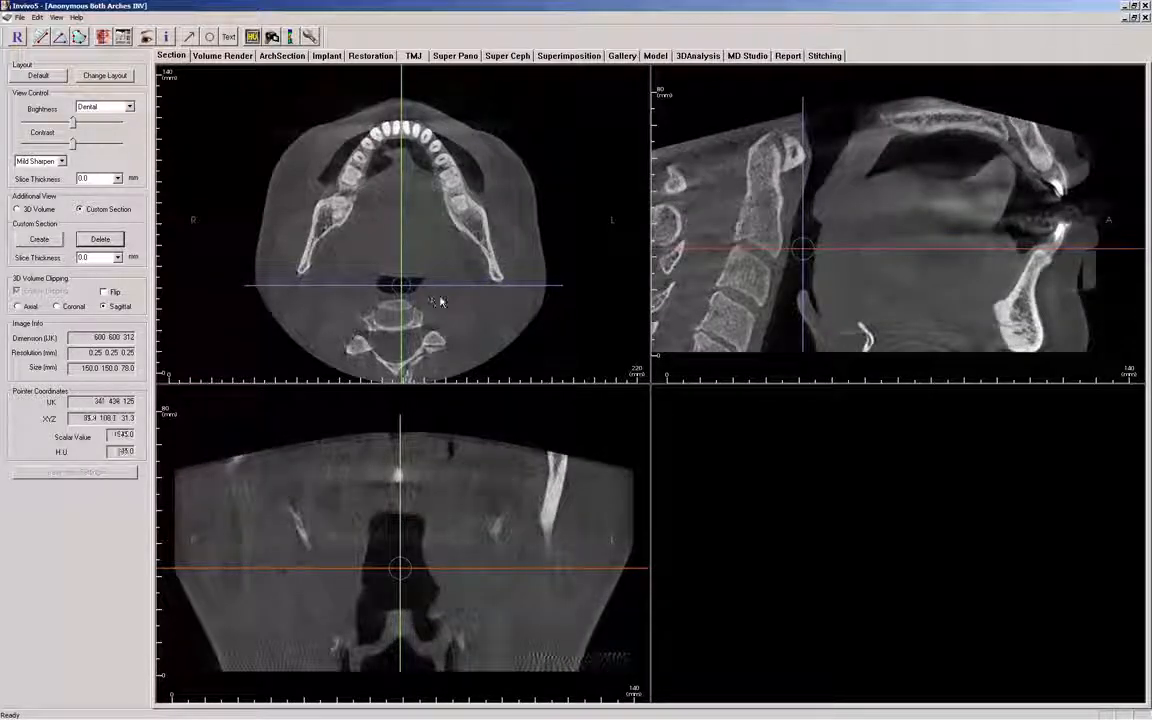
pyautogui.scroll(-3, 763, 288)
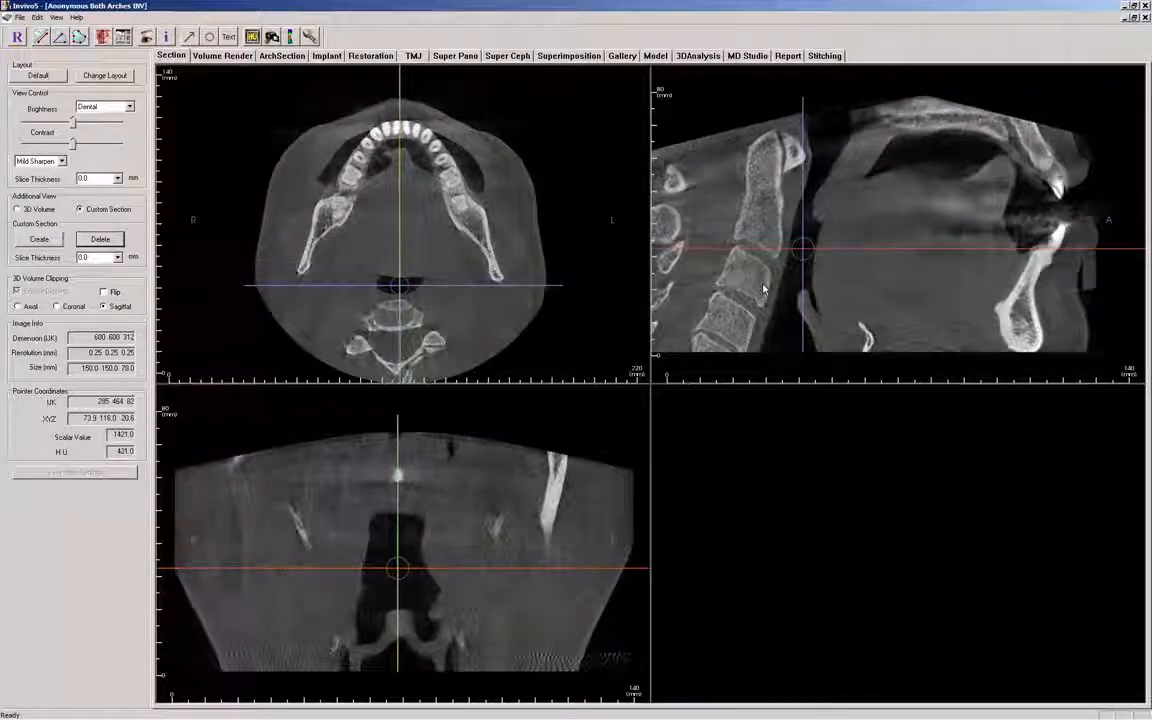
pyautogui.scroll(-3, 763, 288)
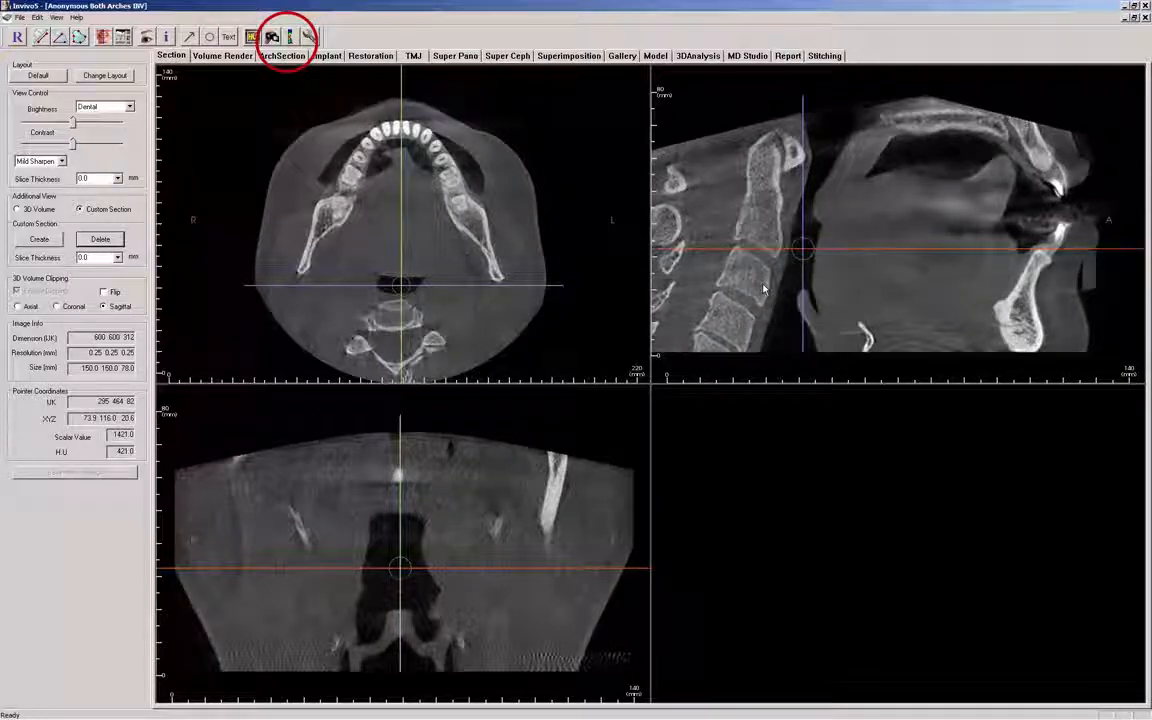
pyautogui.scroll(-3, 763, 288)
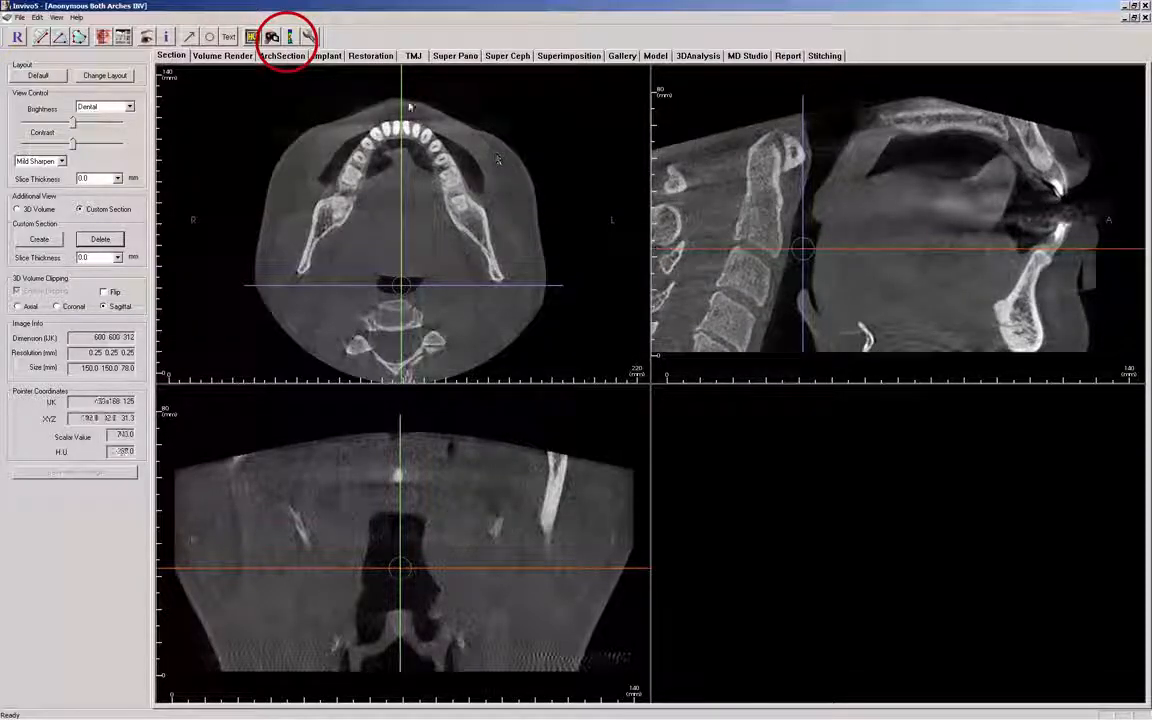
# Measure the airway volume by tracing a four-point path down the middle of the airway in the sagittal slice.
pyautogui.click(293, 37)
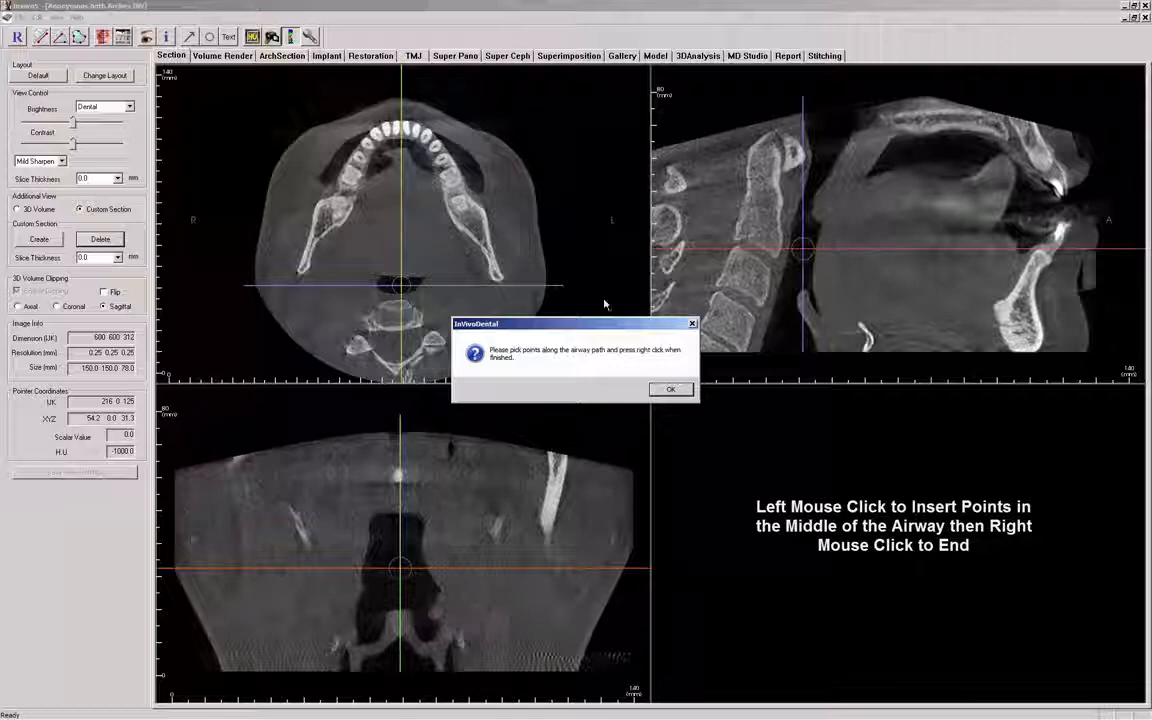
pyautogui.click(670, 389)
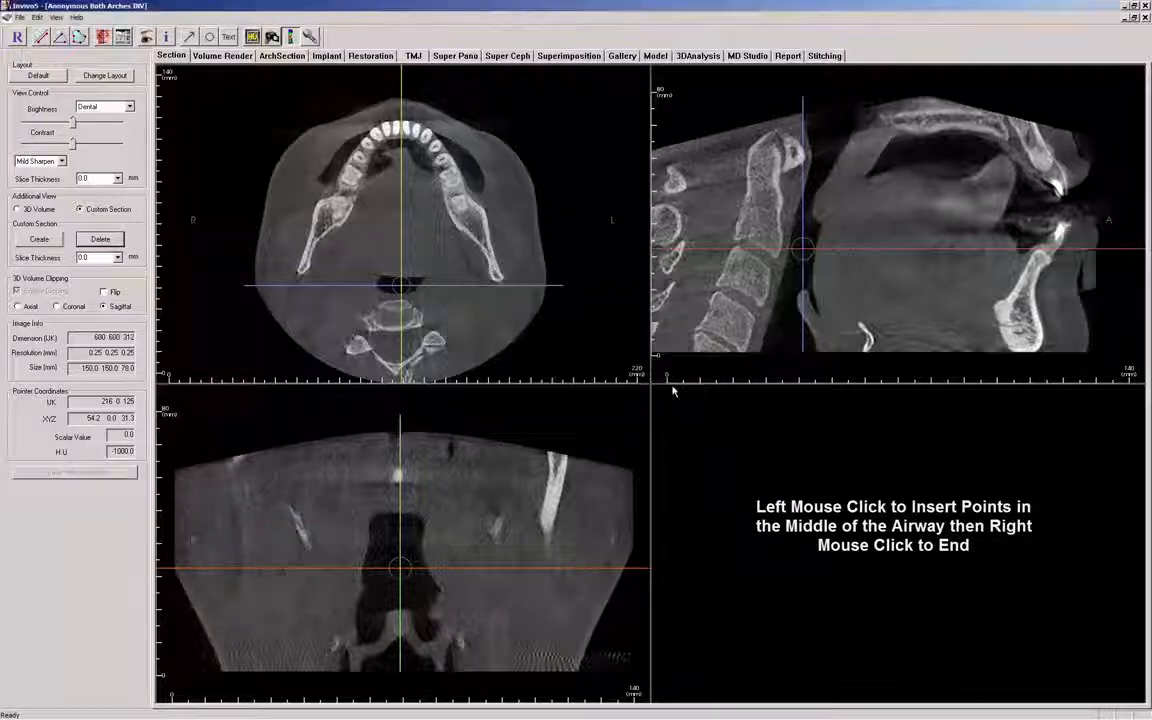
pyautogui.click(818, 168)
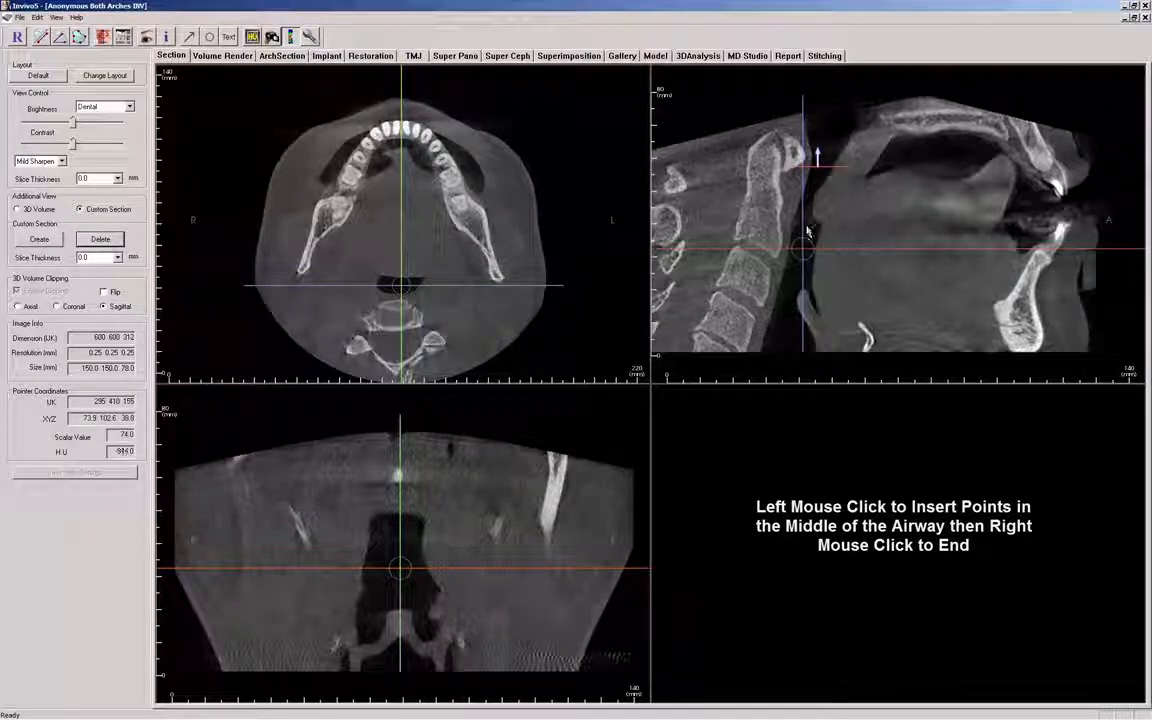
pyautogui.click(805, 231)
pyautogui.click(791, 300)
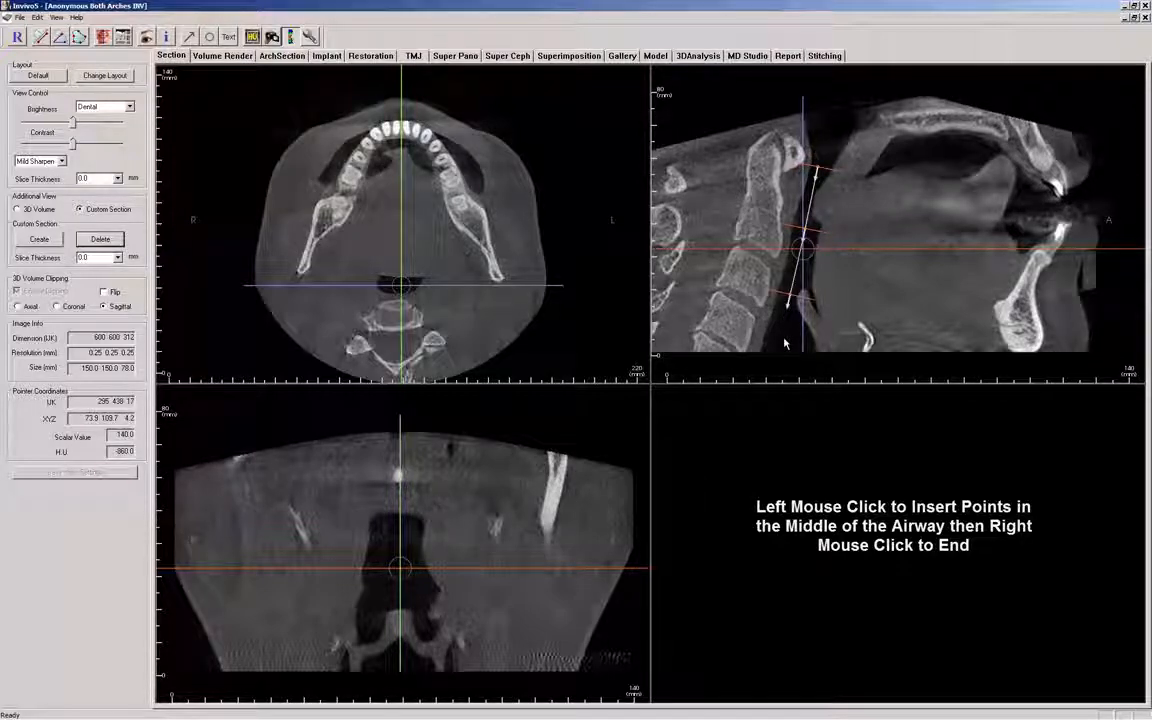
pyautogui.click(784, 343)
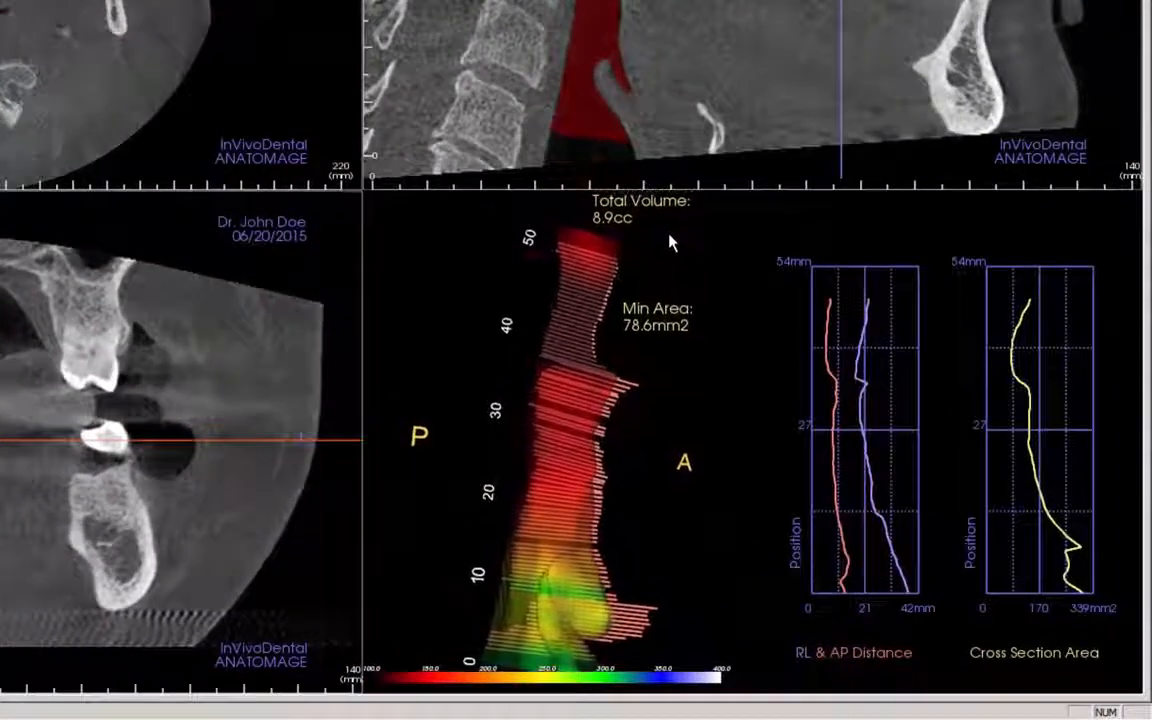
# Inspect the airway's RL, AP and cross-section values at two levels on the graphs, and review its color and threshold settings.
pyautogui.keyDown('shift'); pyautogui.moveTo(669, 234); pyautogui.dragTo(668, 239); pyautogui.keyUp('shift')
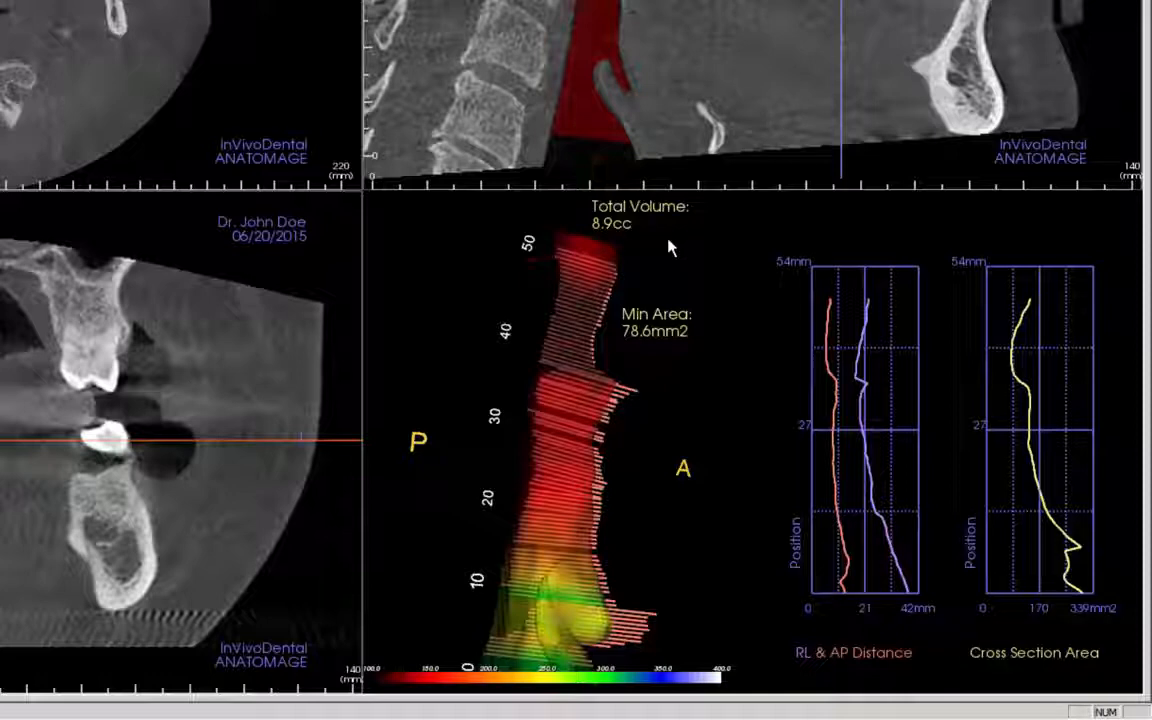
pyautogui.click(859, 470)
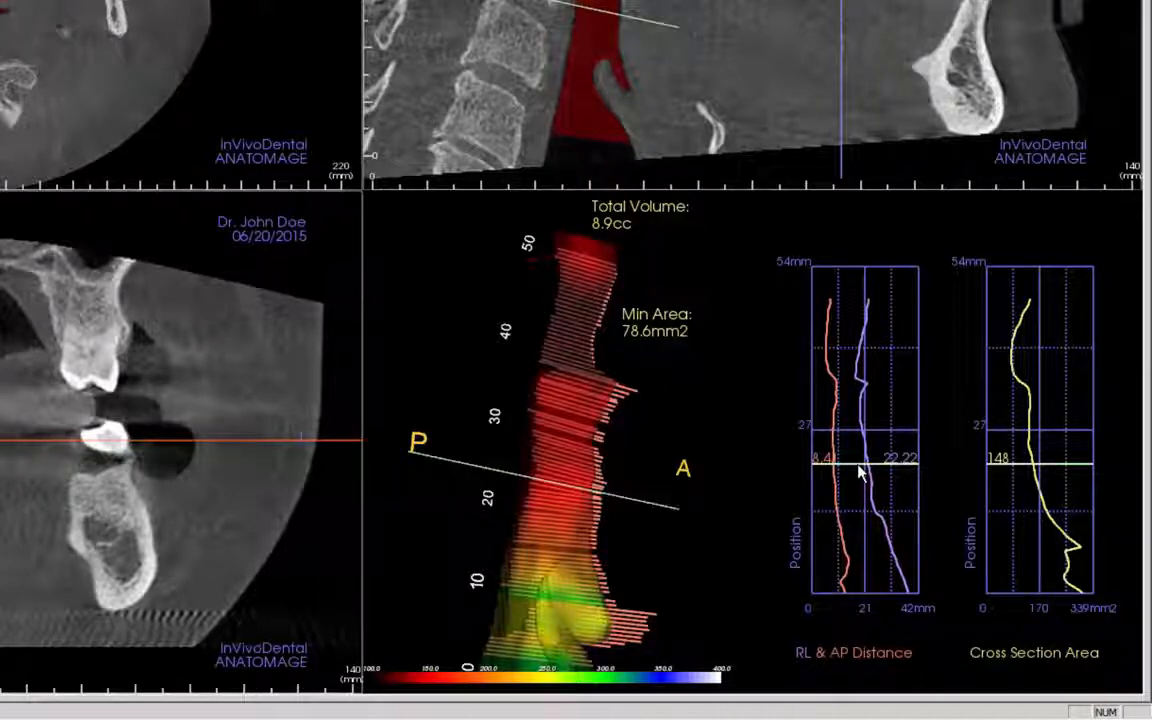
pyautogui.click(1037, 428)
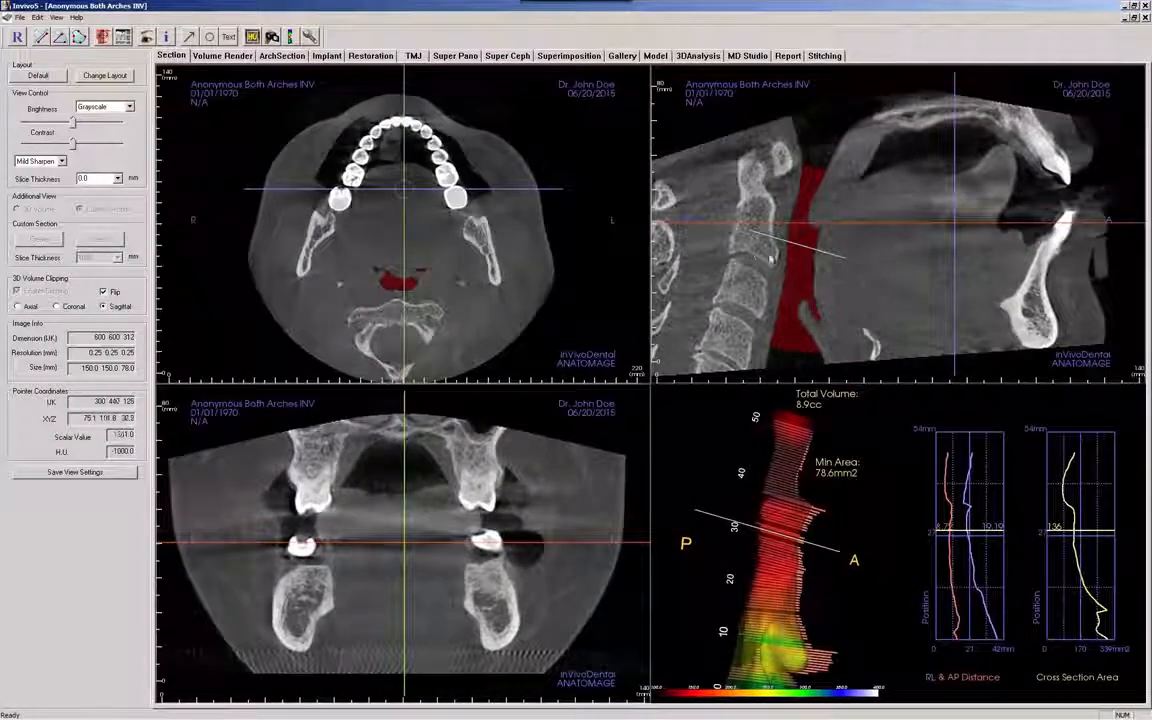
pyautogui.click(310, 37)
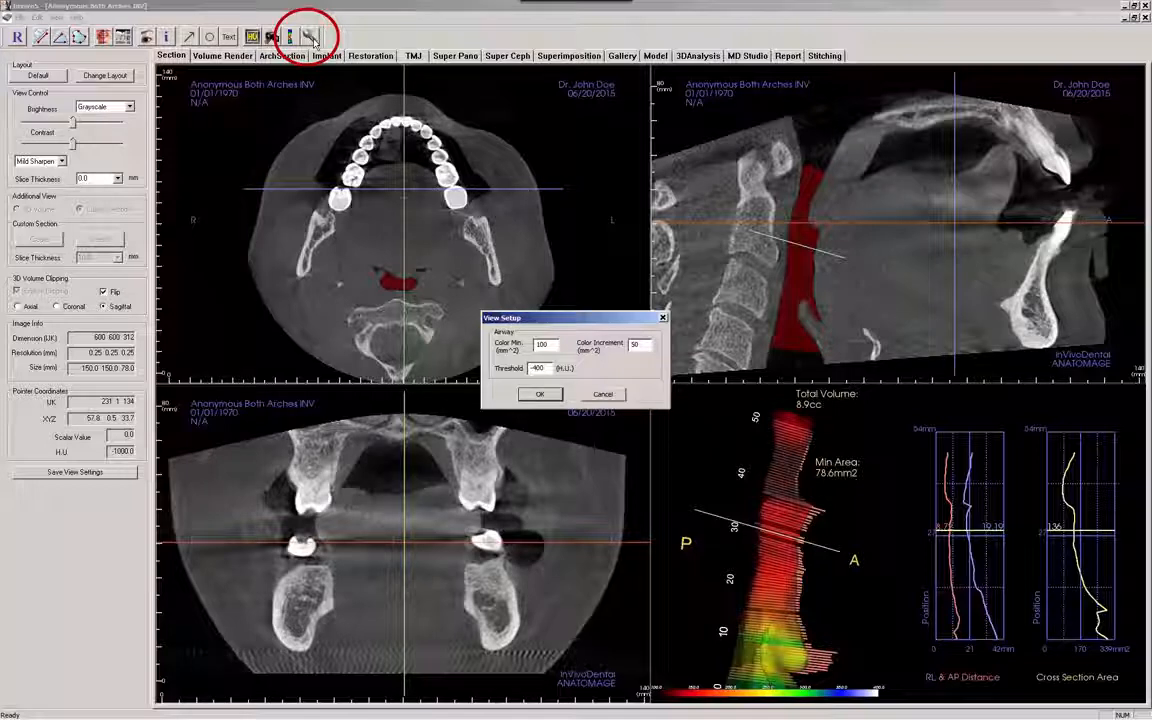
pyautogui.click(541, 395)
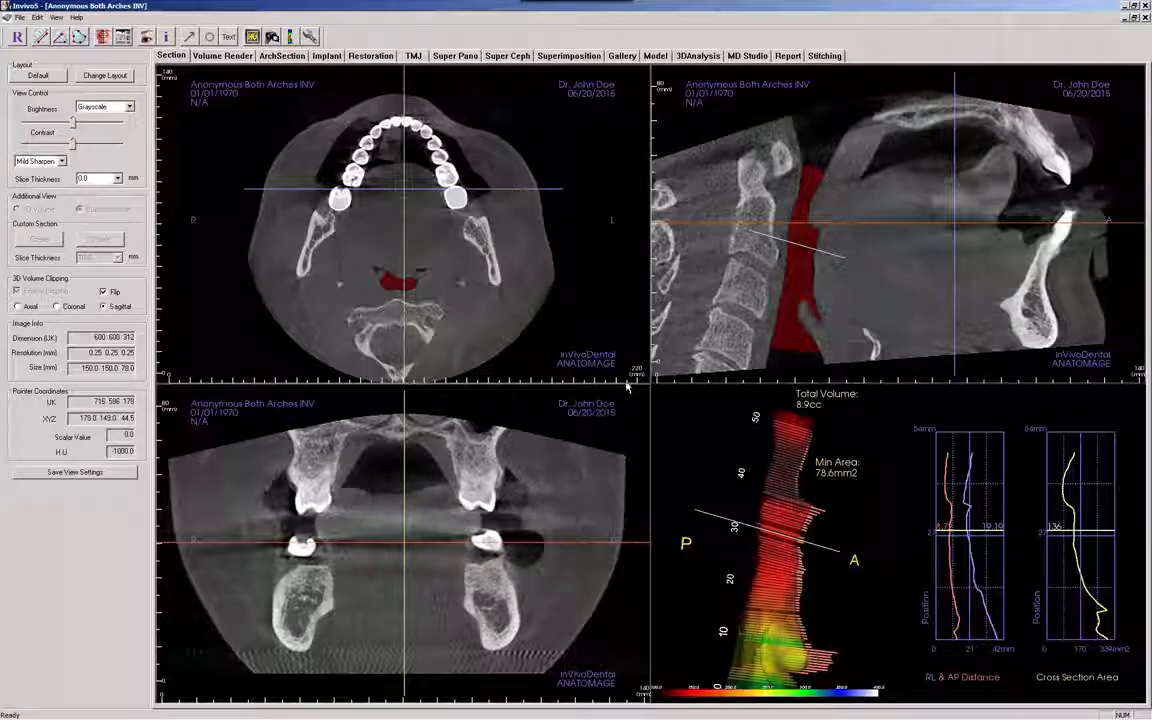
# Delete the measured airway from the sagittal slice and confirm its removal.
pyautogui.click(790, 338)
pyautogui.press('Delete')
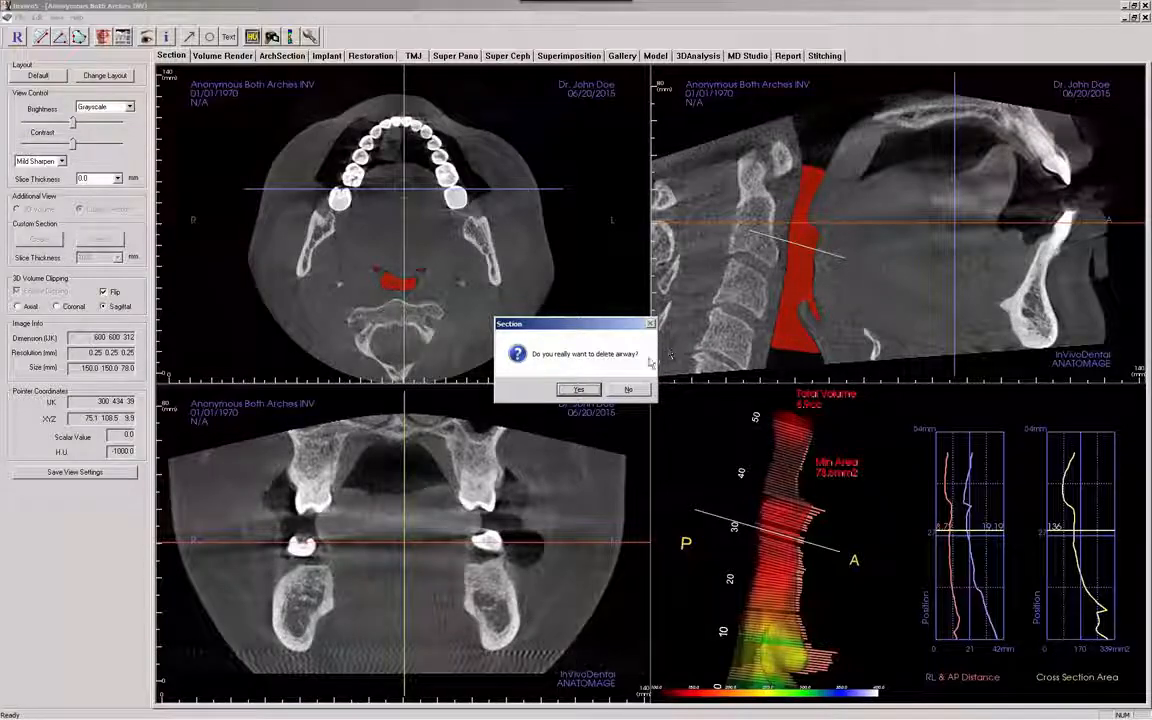
pyautogui.click(580, 389)
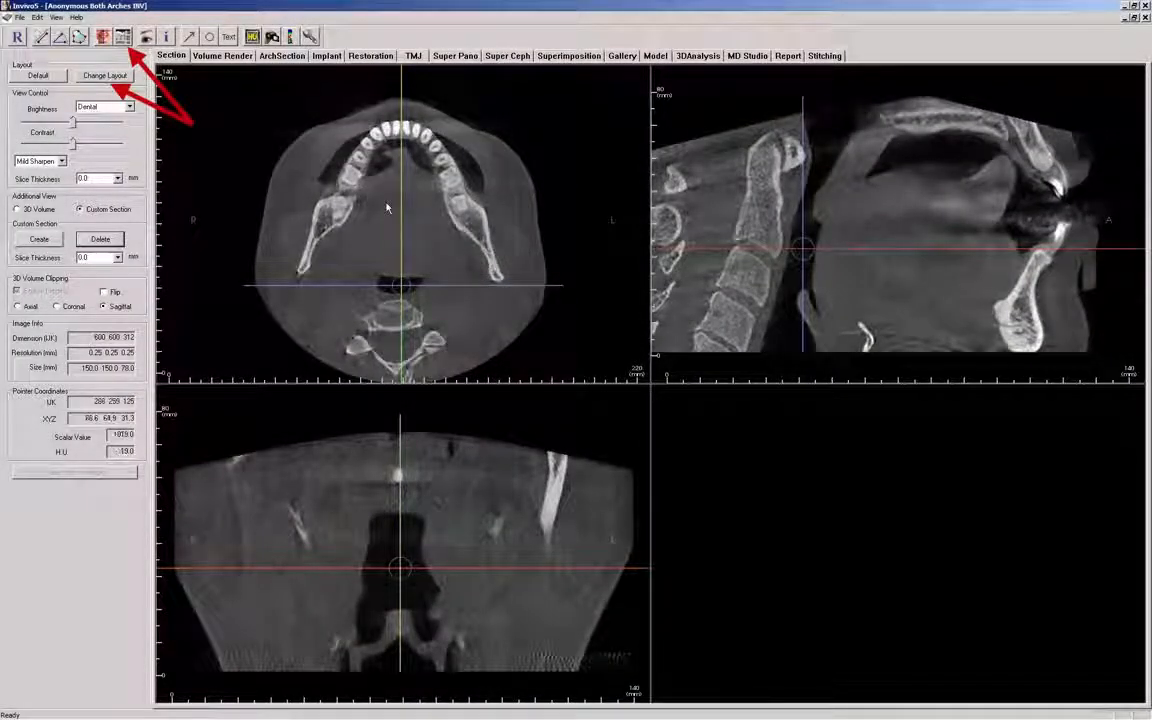
# Try the Axial +3 Sections layout, and switch to the Equal Size layout.
pyautogui.click(110, 75)
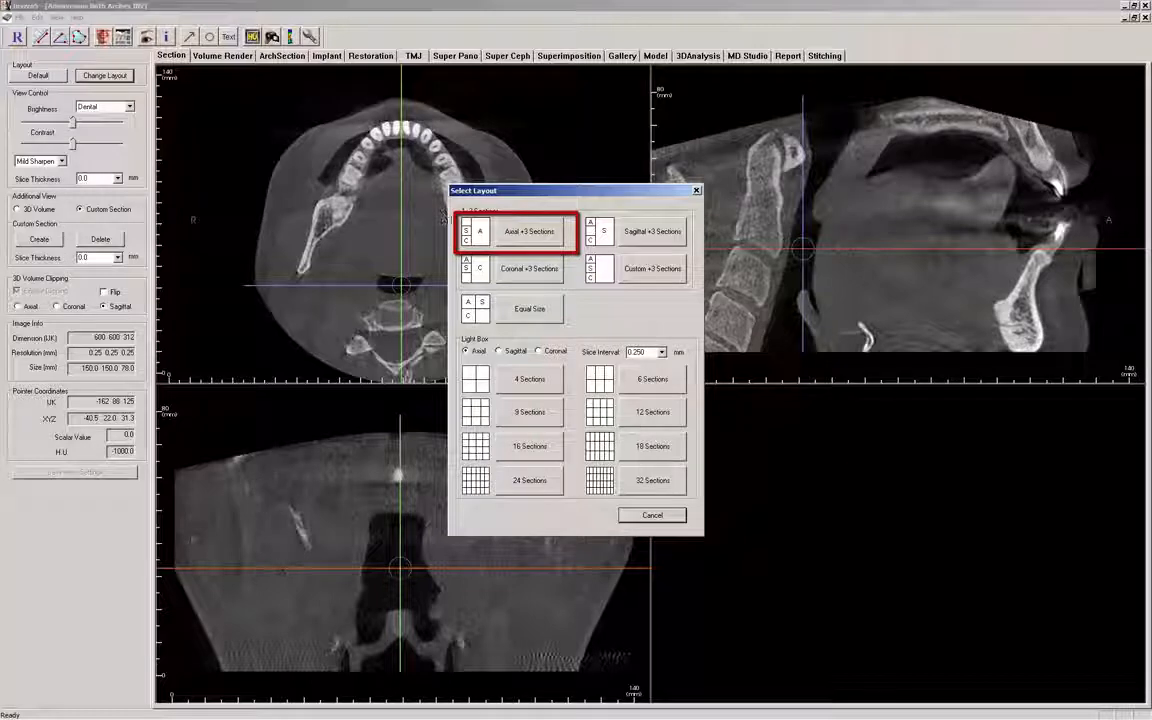
pyautogui.click(525, 240)
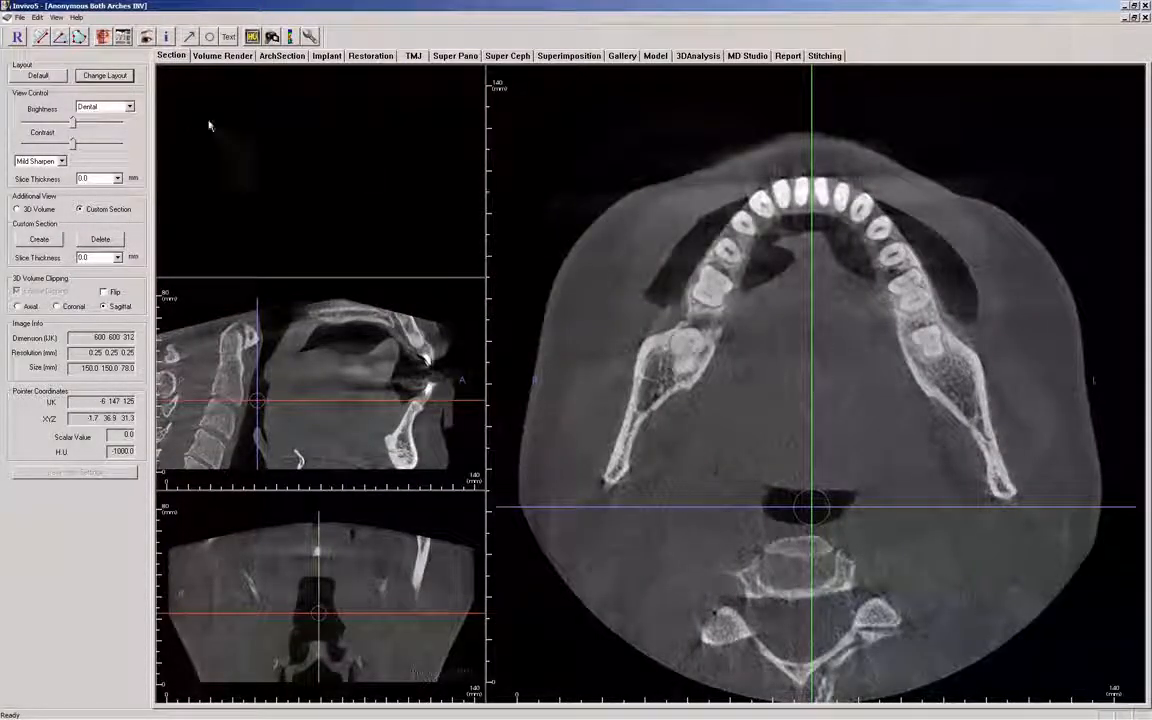
pyautogui.click(105, 77)
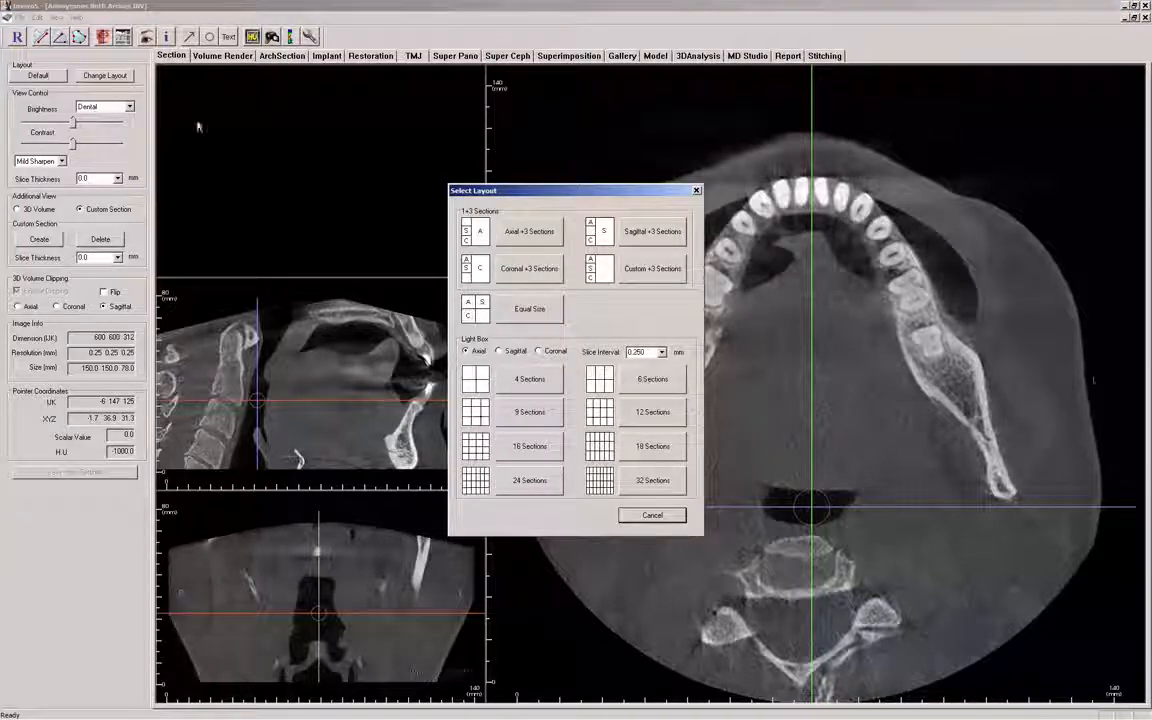
pyautogui.click(535, 314)
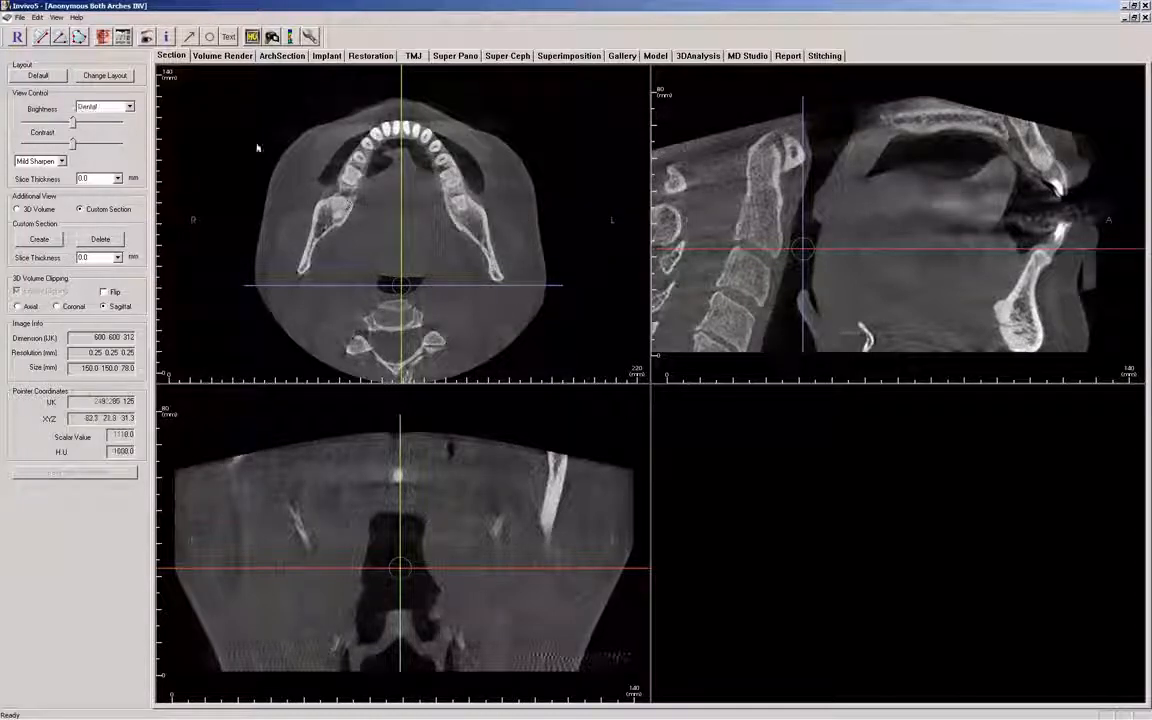
# Display the axial slices as a four-section light box with a 0.250 mm slice interval.
pyautogui.click(105, 76)
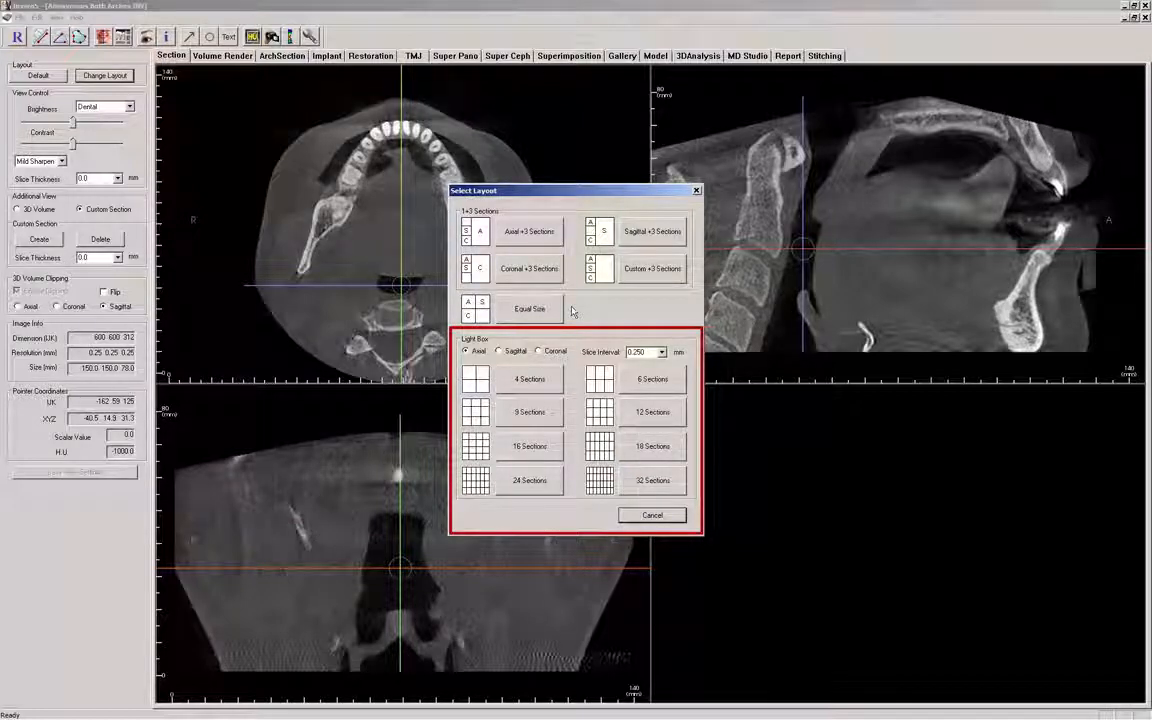
pyautogui.click(661, 353)
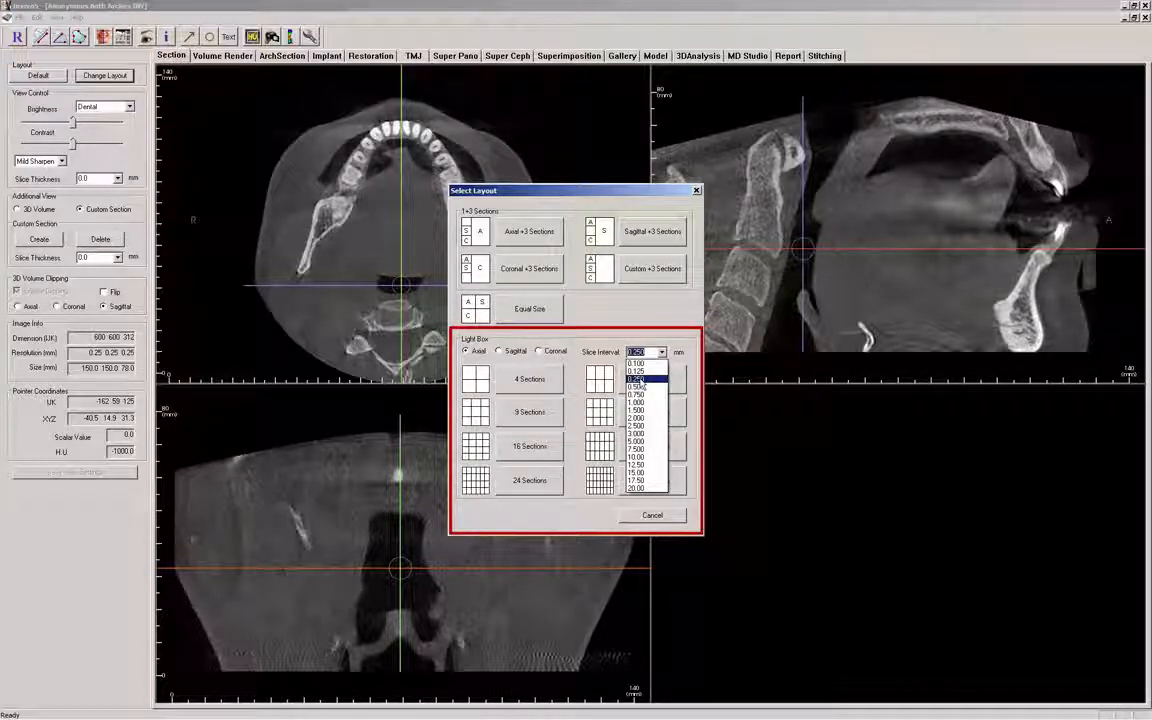
pyautogui.click(637, 380)
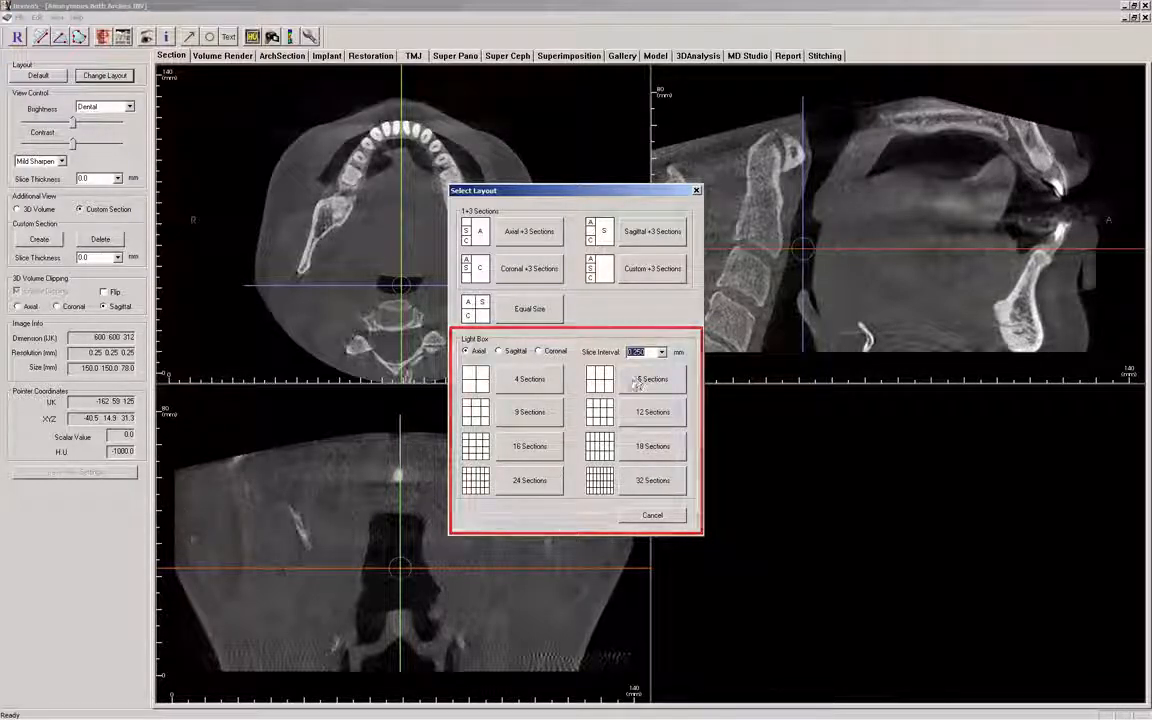
pyautogui.click(529, 379)
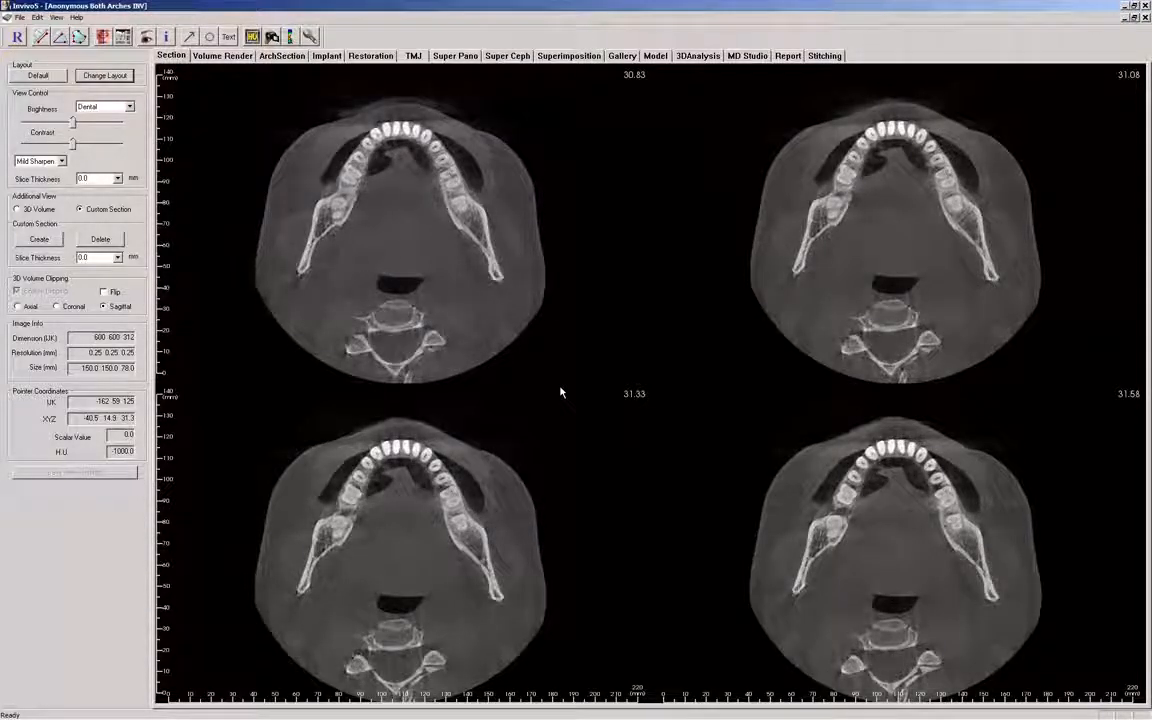
# Browse the light box's axial slices upward and partly back down, and restore the default section layout.
pyautogui.scroll(6, 561, 392)
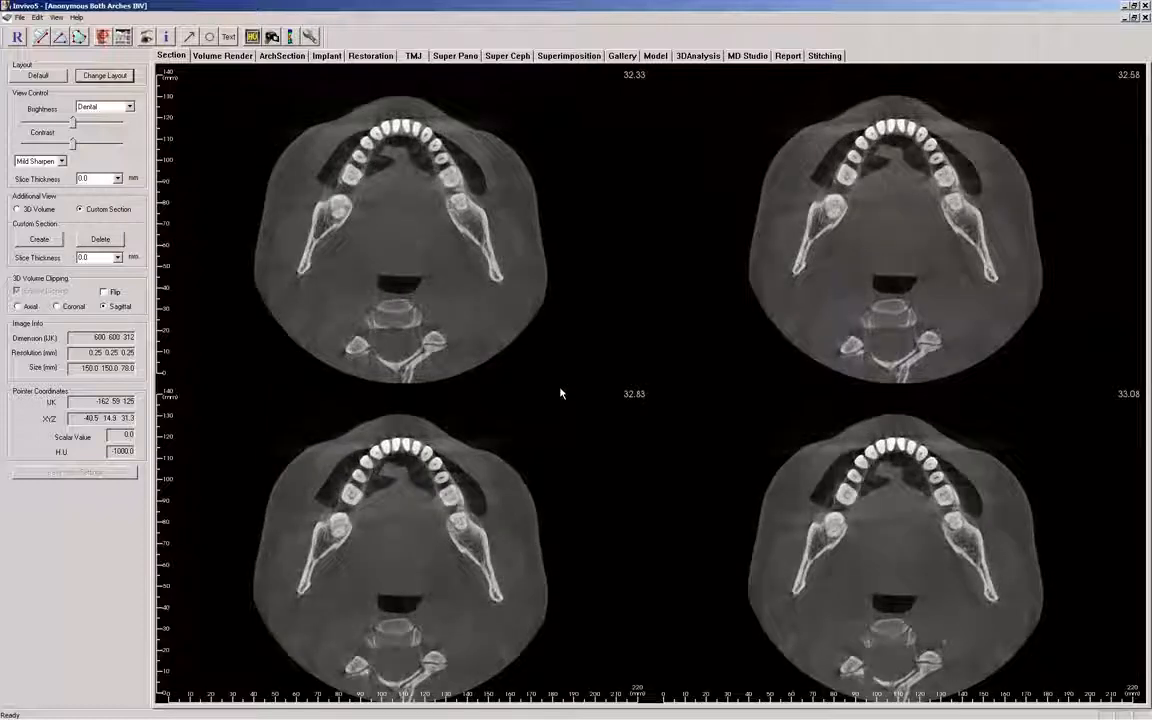
pyautogui.scroll(8, 561, 393)
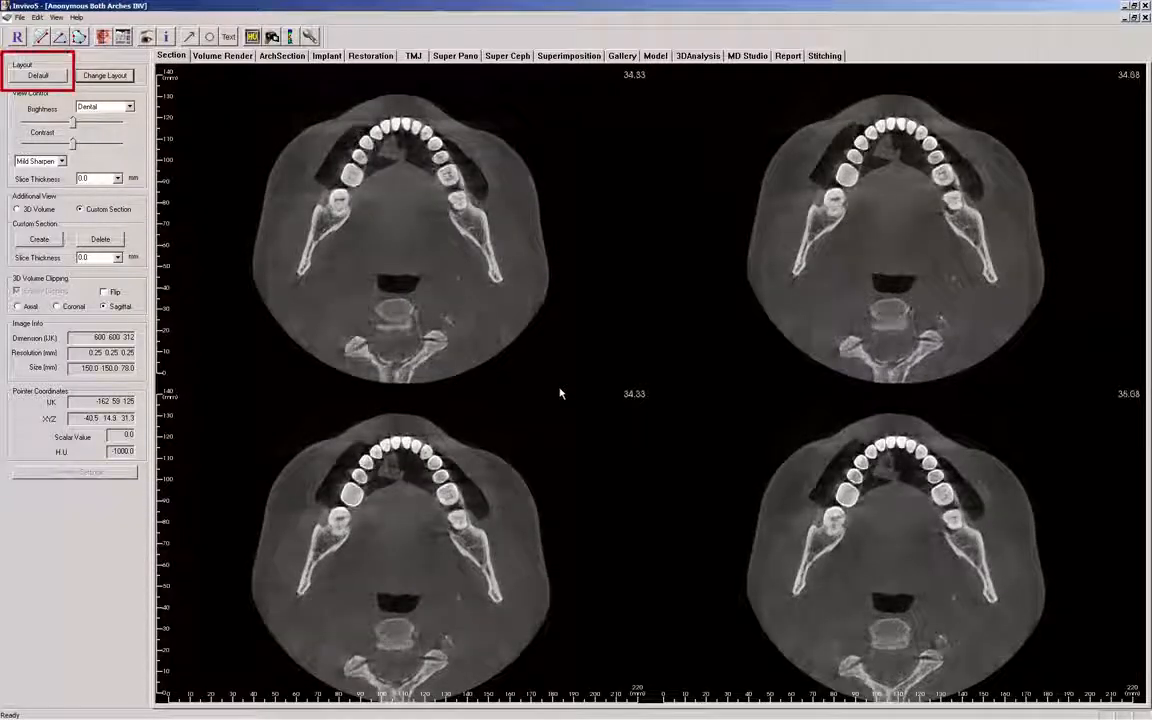
pyautogui.scroll(-4, 561, 393)
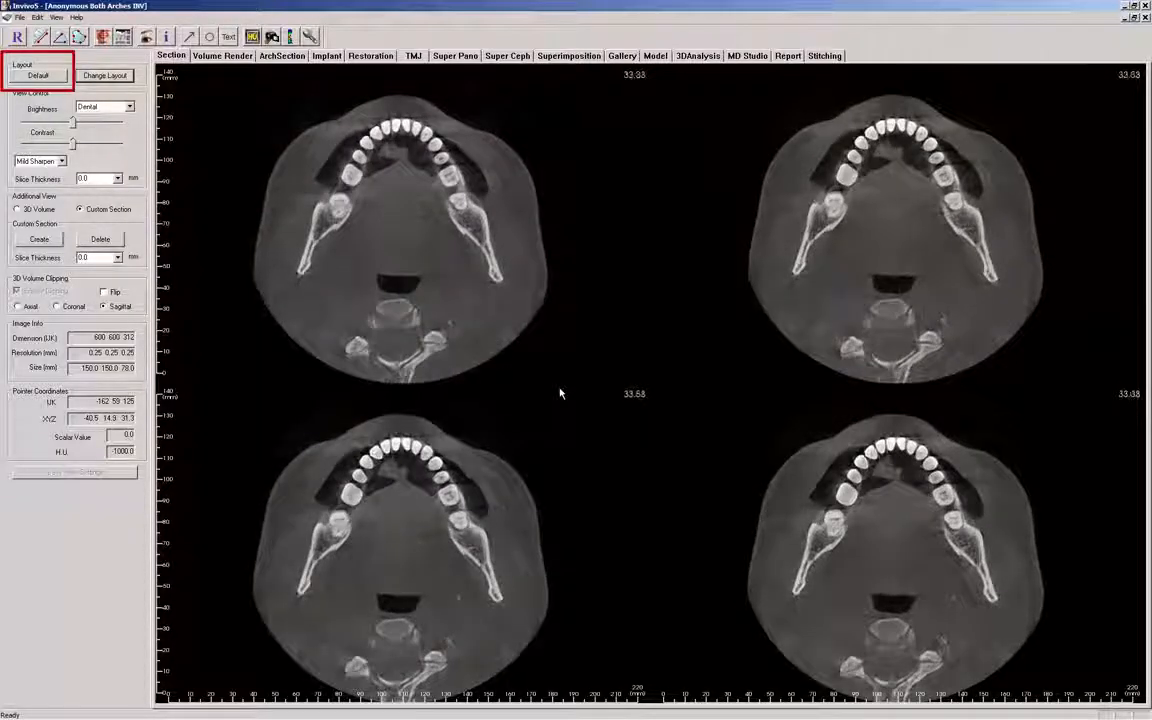
pyautogui.scroll(-6, 561, 393)
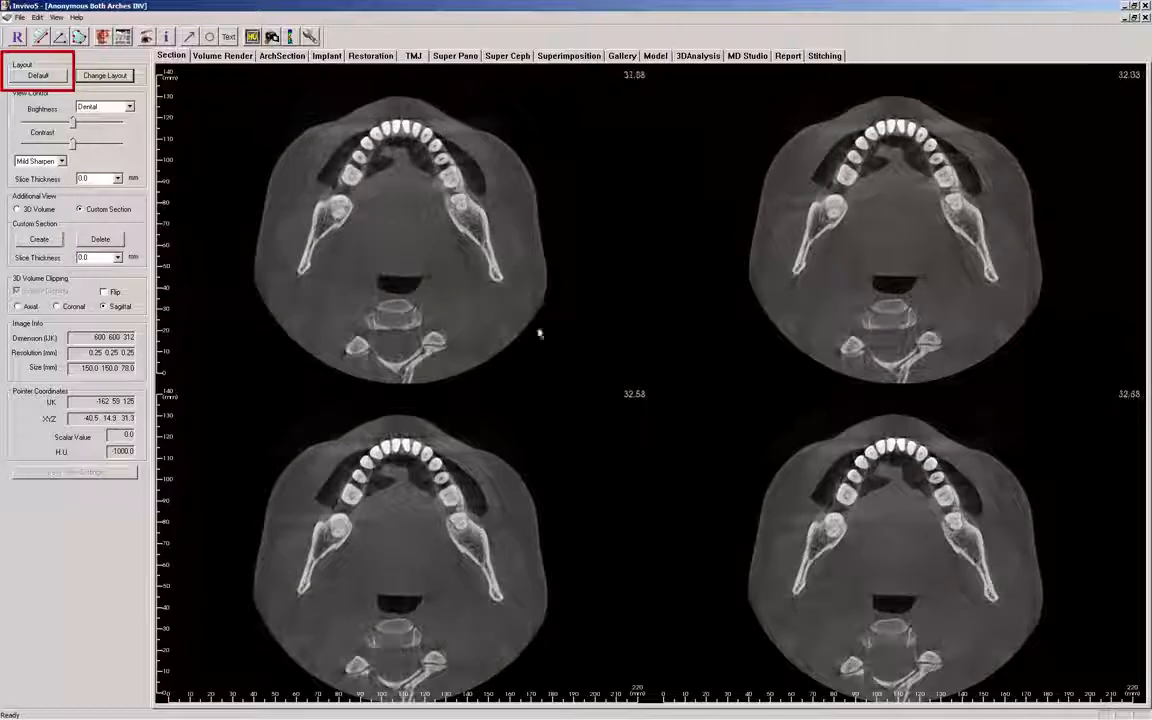
pyautogui.click(50, 77)
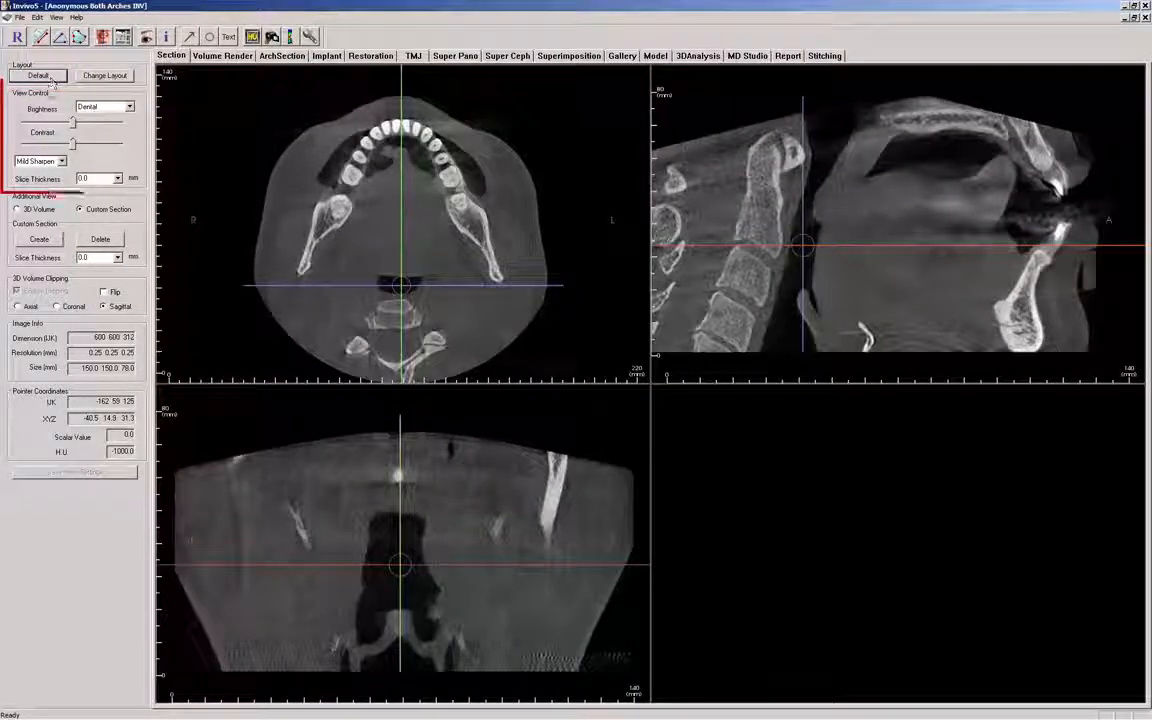
# Try a slightly higher brightness on the section slices, and return the brightness to its middle setting.
pyautogui.moveTo(72, 122)
pyautogui.mouseDown()
pyautogui.moveTo(89, 124)
pyautogui.moveTo(75, 122)
pyautogui.mouseUp()
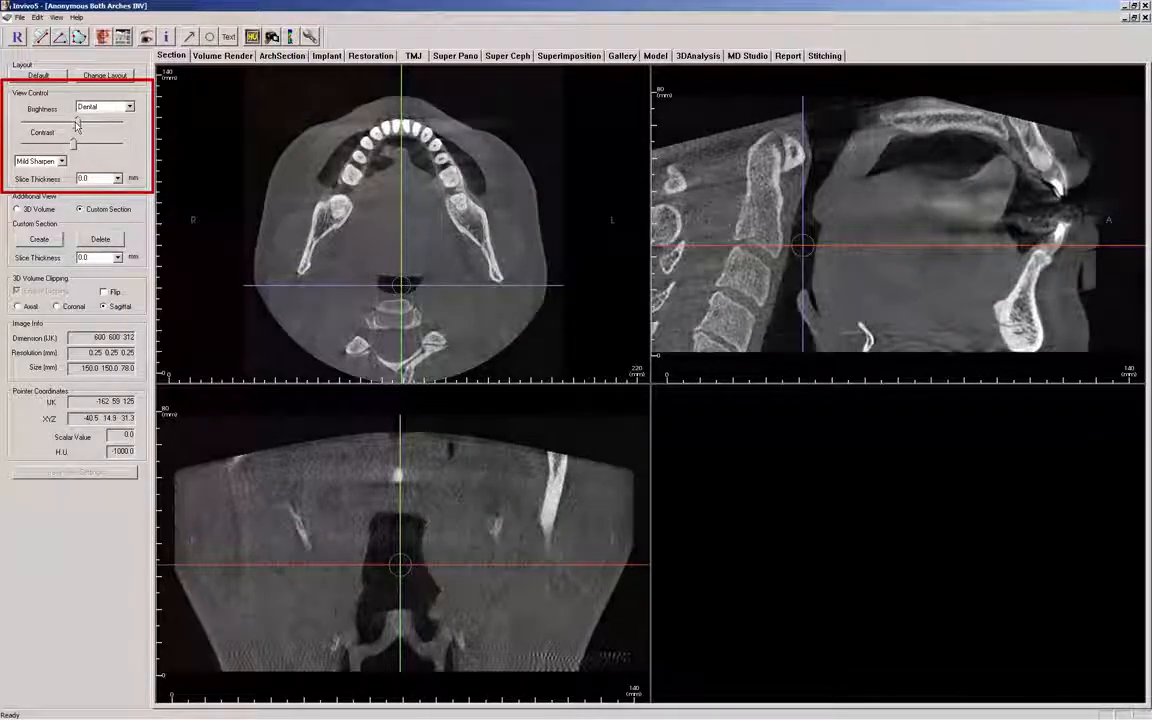
pyautogui.moveTo(76, 122); pyautogui.dragTo(72, 122)
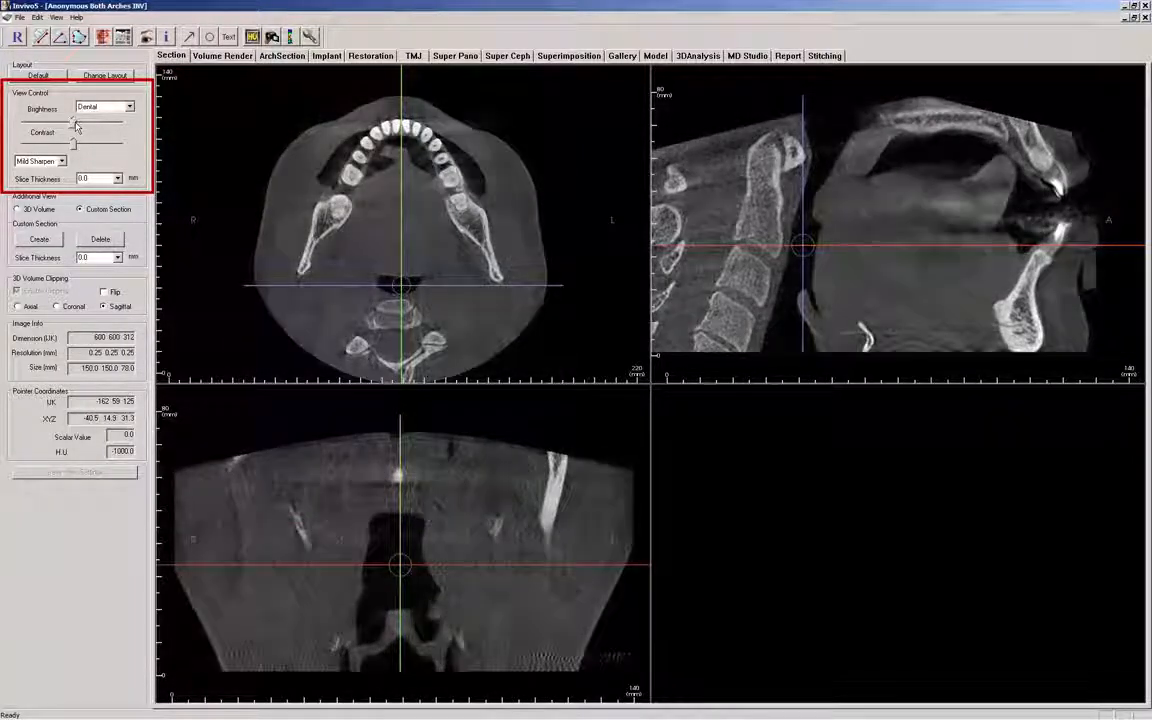
# Try Color Presets 2, 1, 3, 4 and 5 in turn on the section slices, finishing with the Grayscale preset.
pyautogui.click(130, 107)
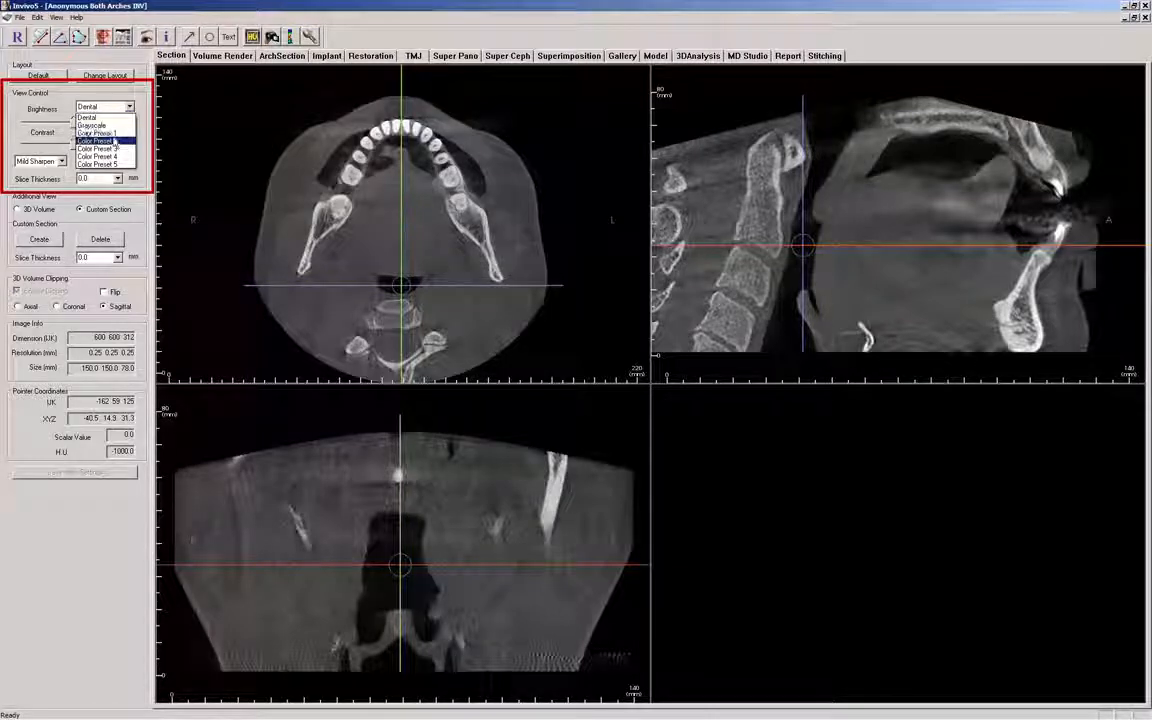
pyautogui.click(112, 141)
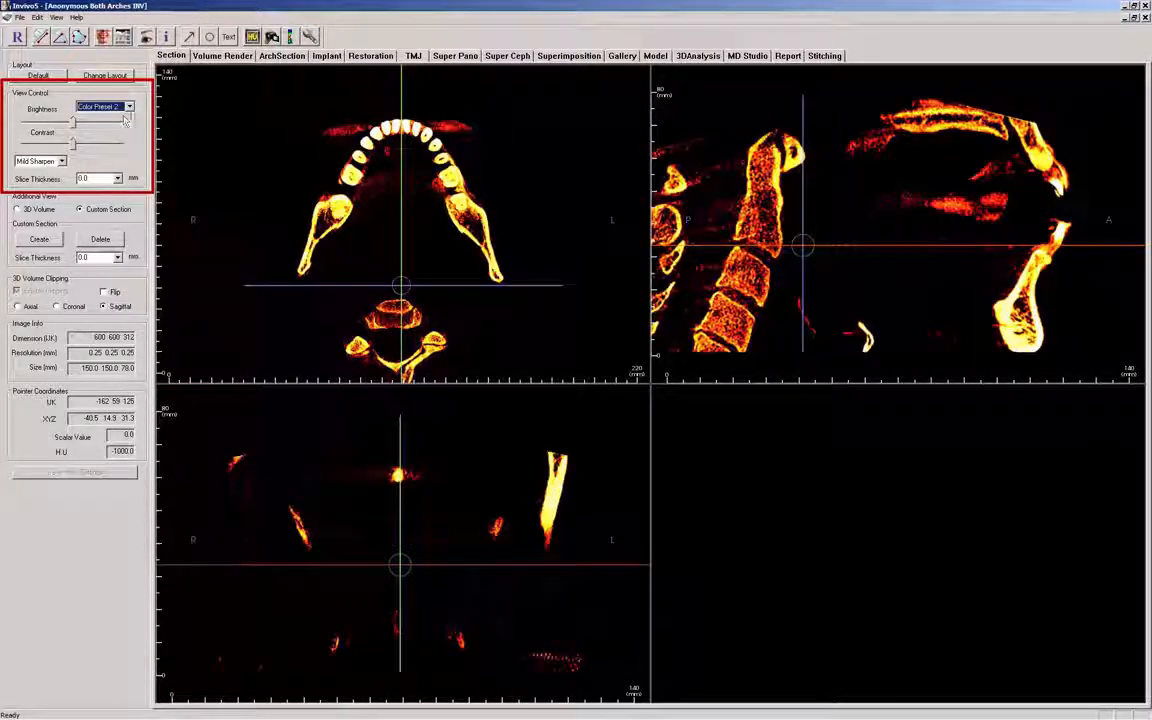
pyautogui.click(129, 107)
pyautogui.click(110, 135)
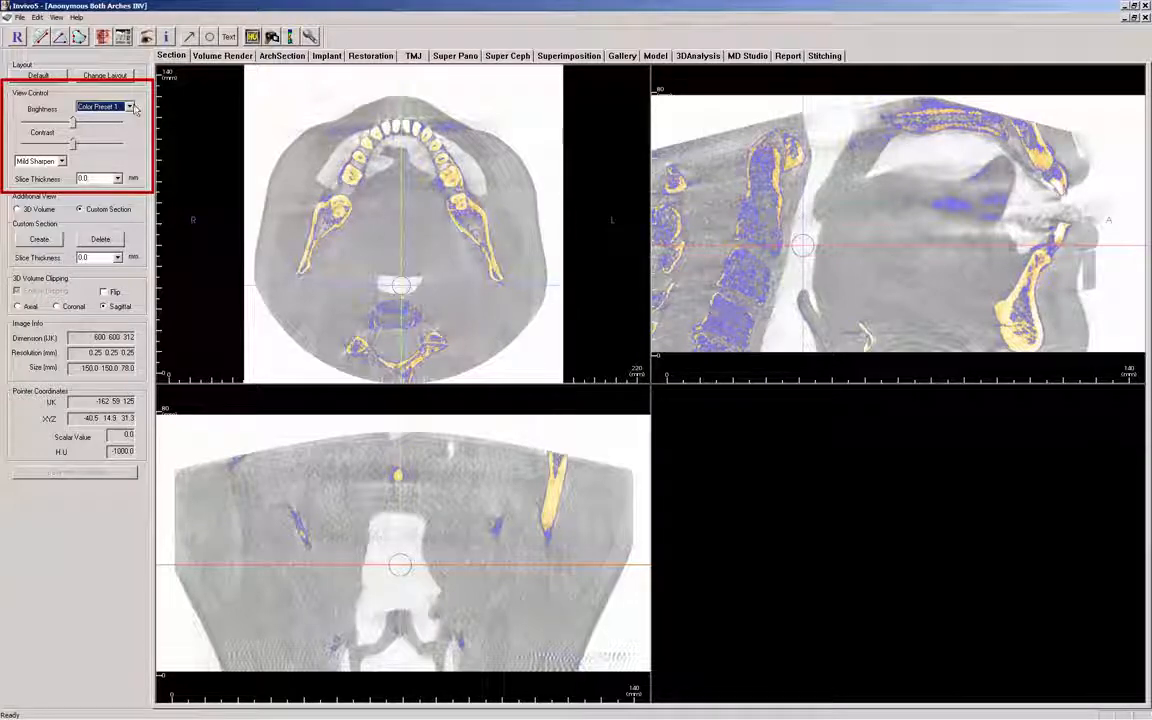
pyautogui.click(131, 107)
pyautogui.click(116, 150)
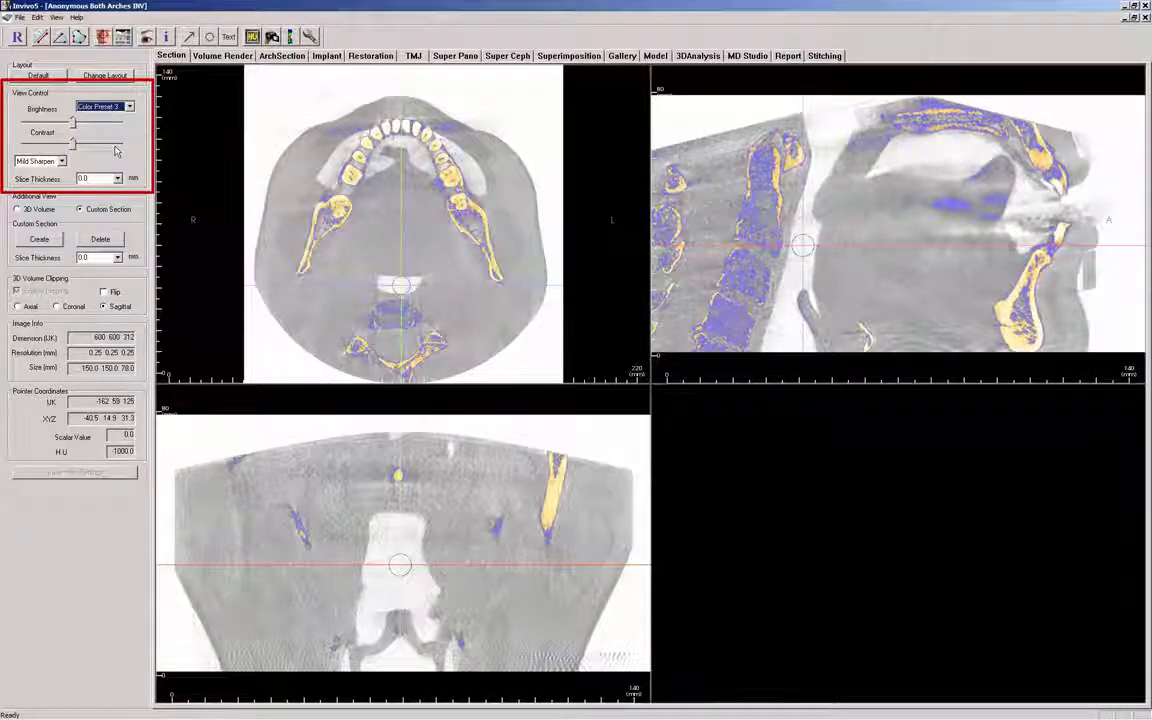
pyautogui.click(129, 107)
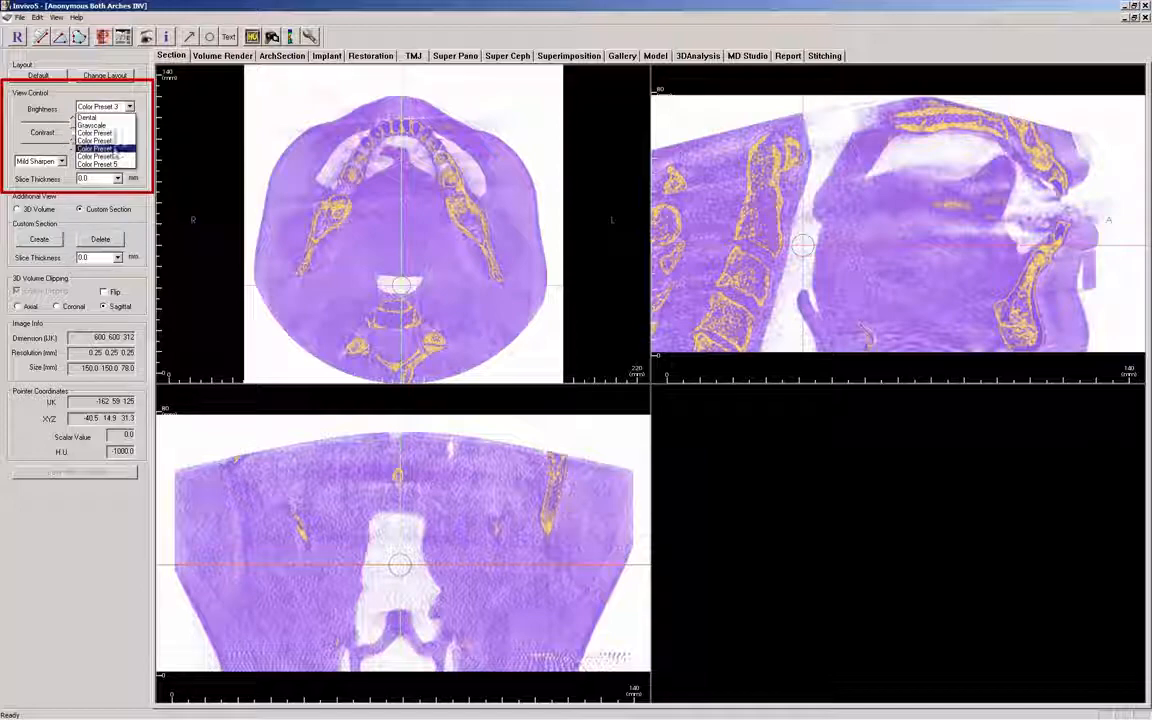
pyautogui.click(115, 156)
pyautogui.click(129, 107)
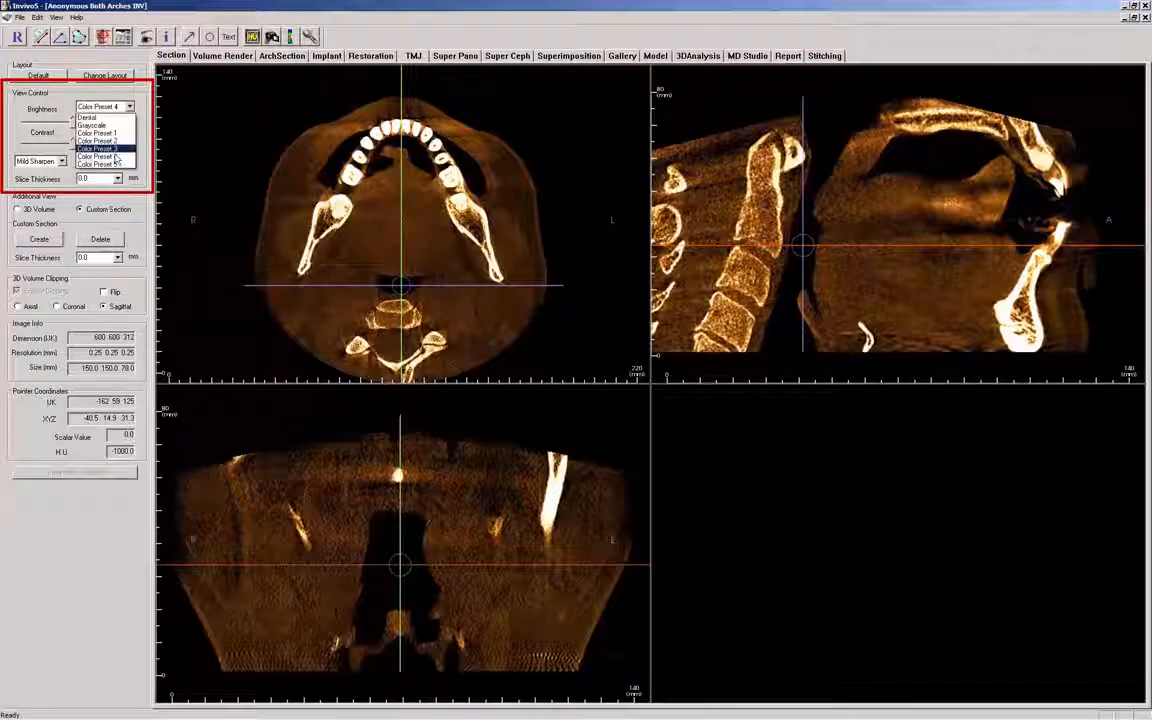
pyautogui.click(115, 163)
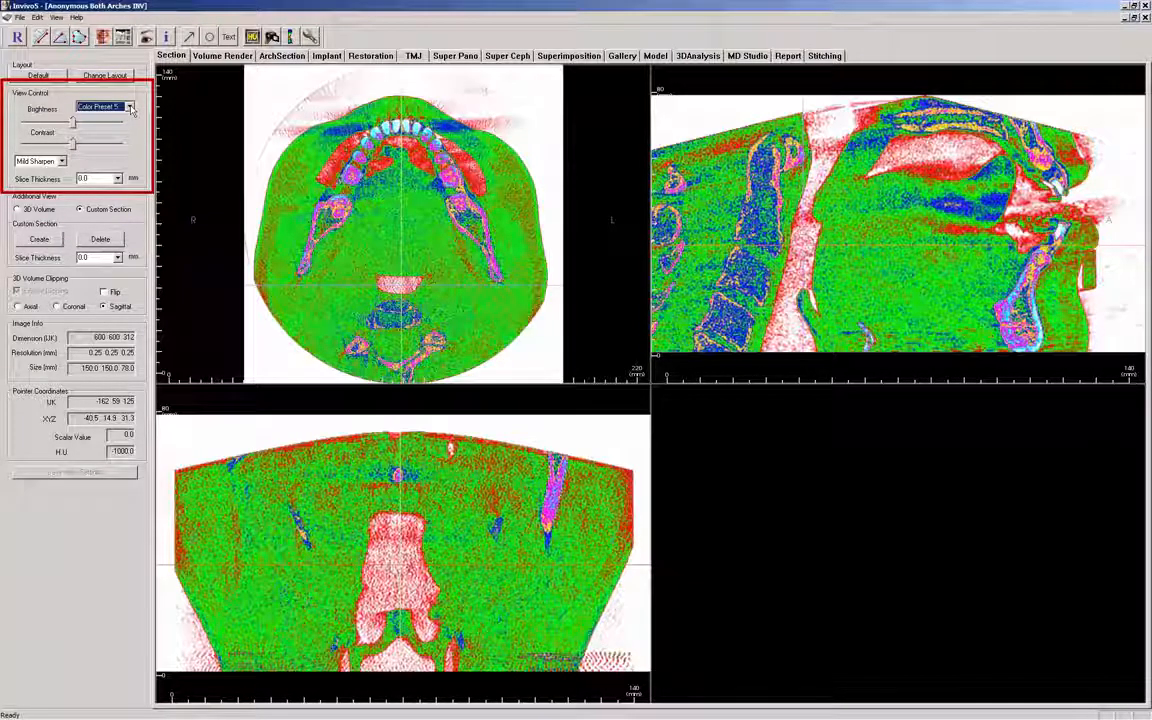
pyautogui.click(129, 107)
pyautogui.click(98, 124)
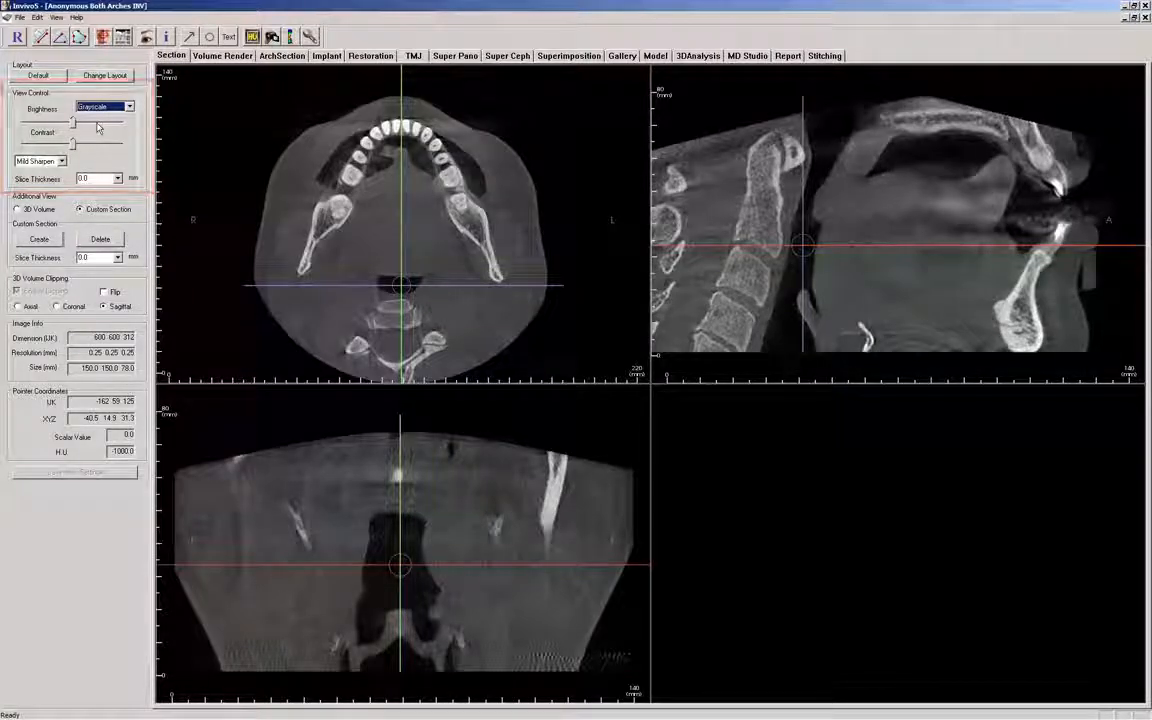
# Try the Hard Sharpen and No Sharpen filters on the section slices, and return to Mild Sharpen.
pyautogui.click(61, 161)
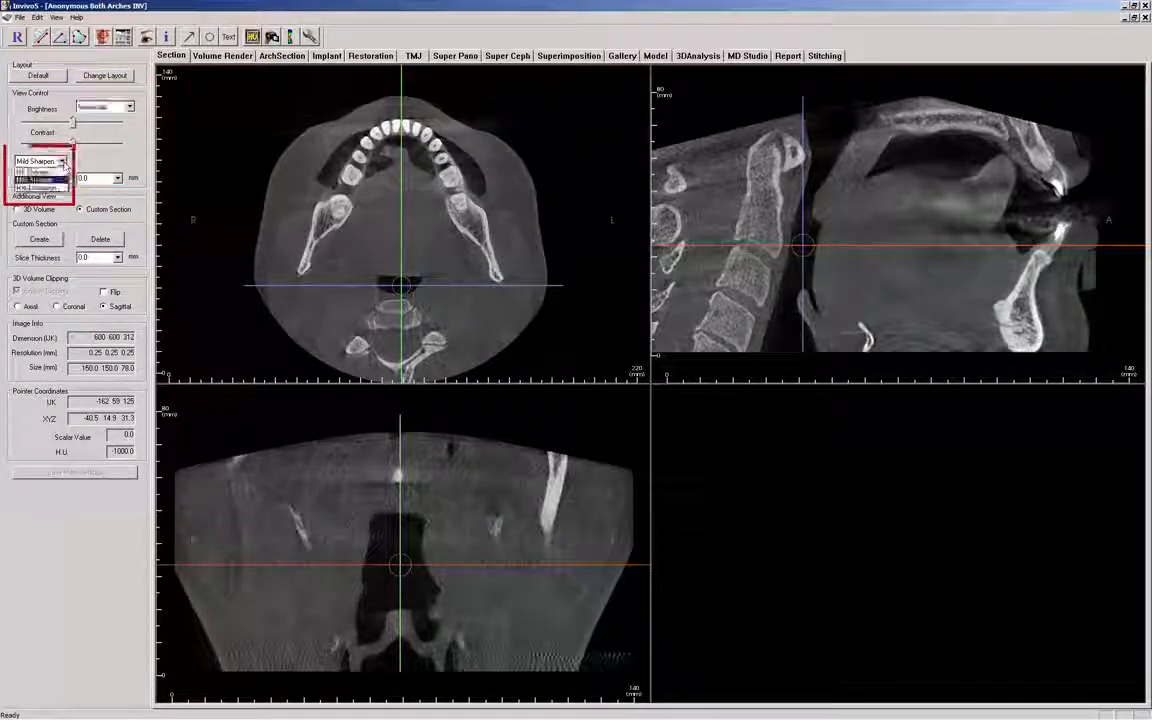
pyautogui.click(61, 193)
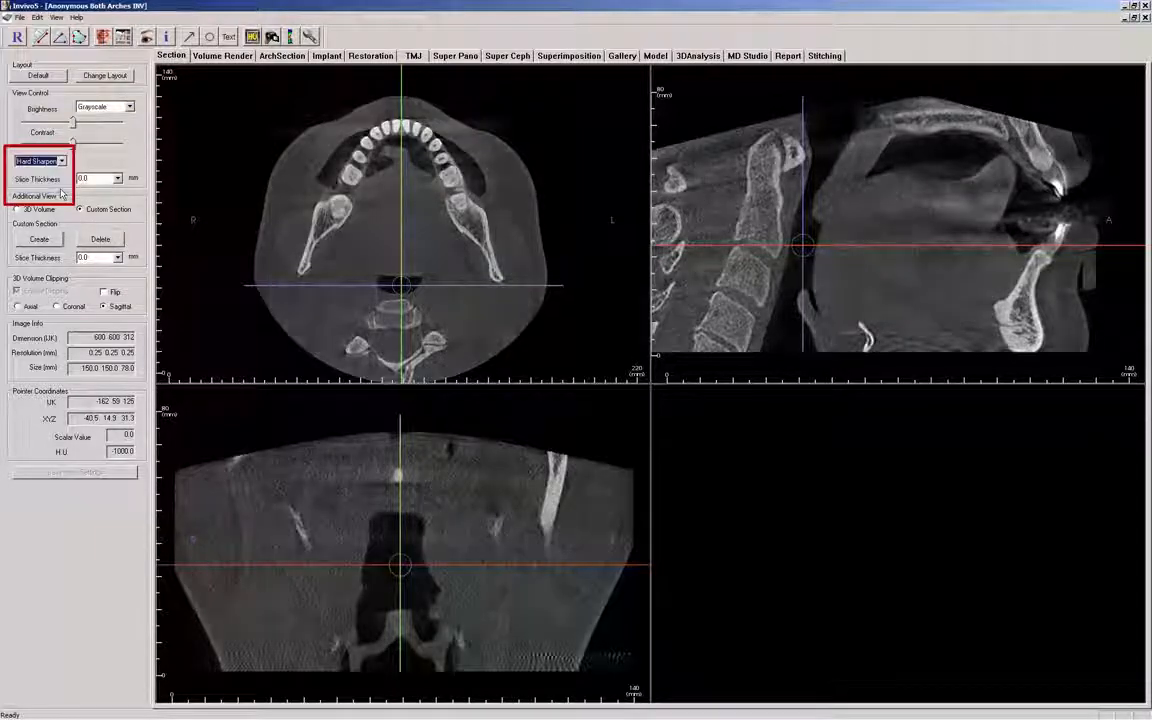
pyautogui.click(54, 161)
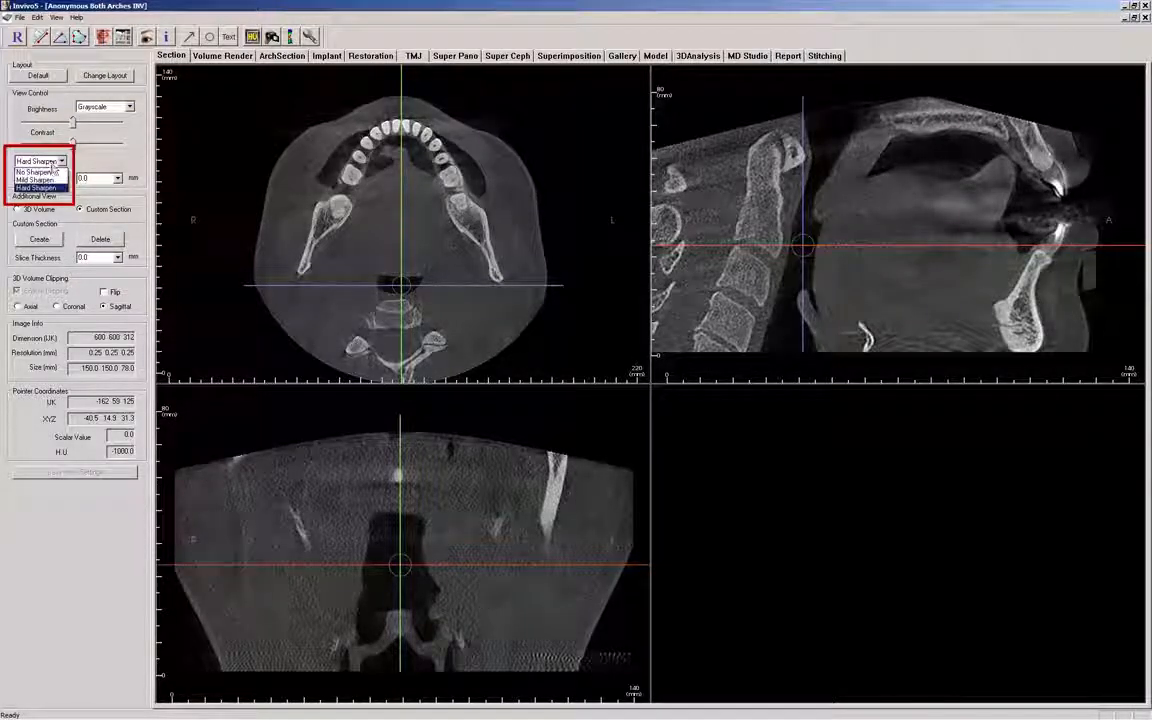
pyautogui.click(47, 172)
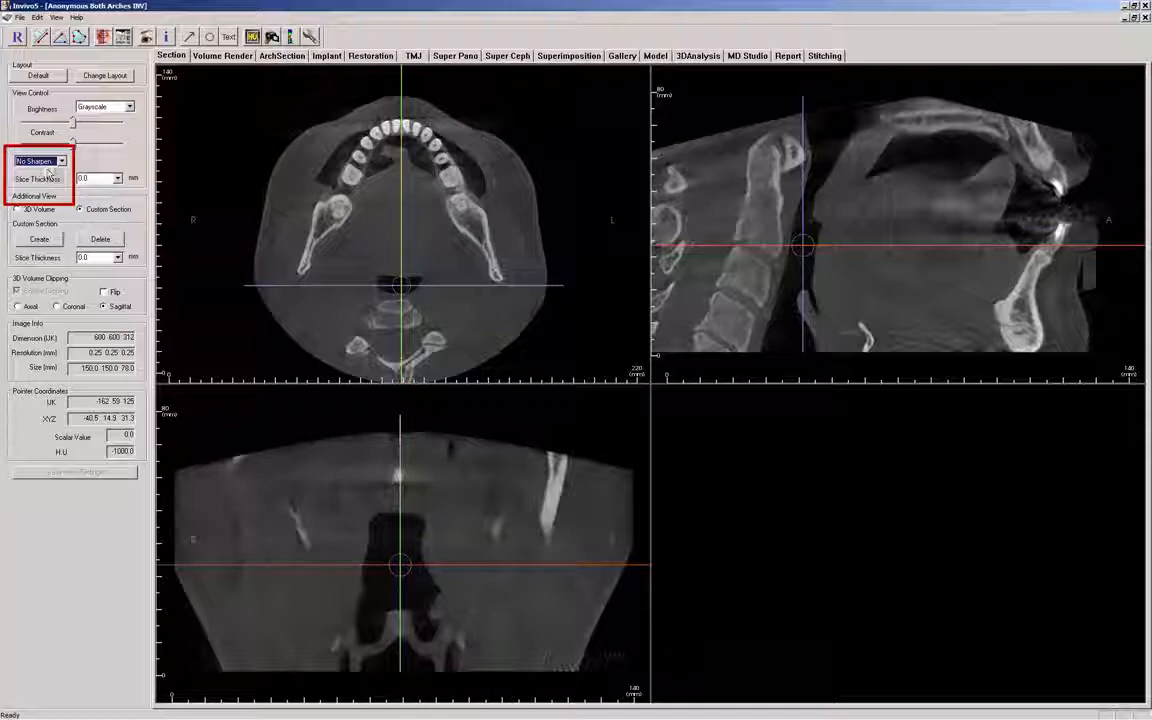
pyautogui.click(48, 161)
pyautogui.click(56, 181)
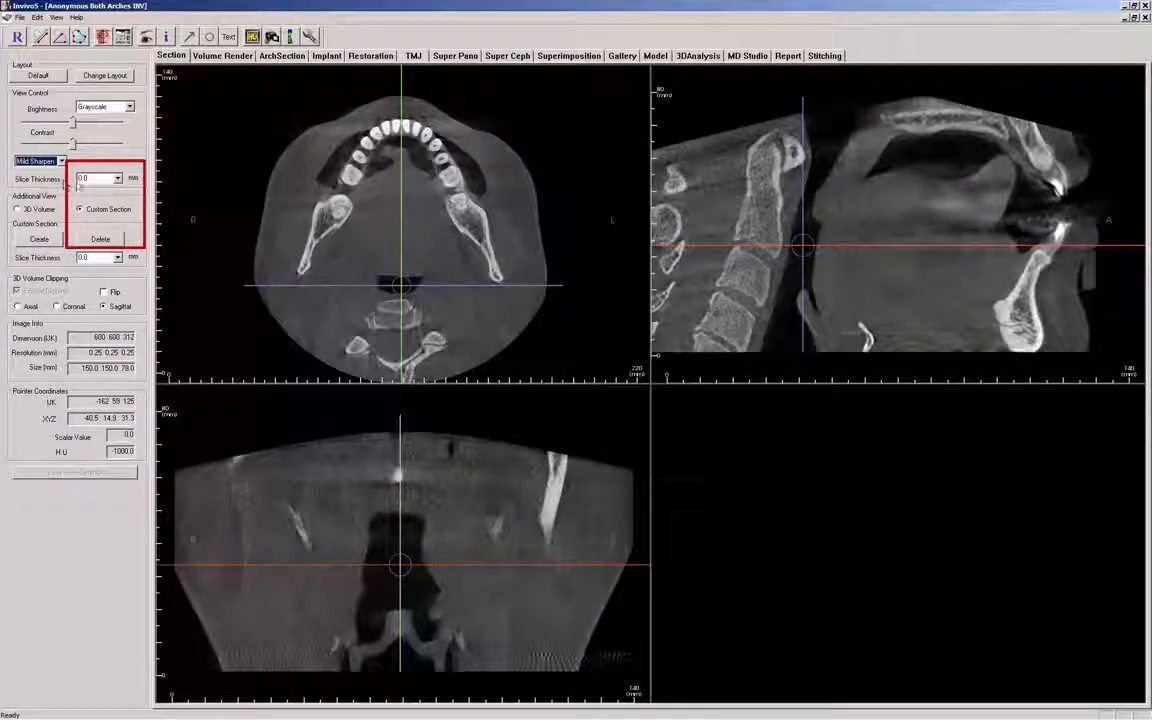
# Review the available slice thickness values, and examine the case information down to the pixel spacing and bit depth entries.
pyautogui.click(118, 178)
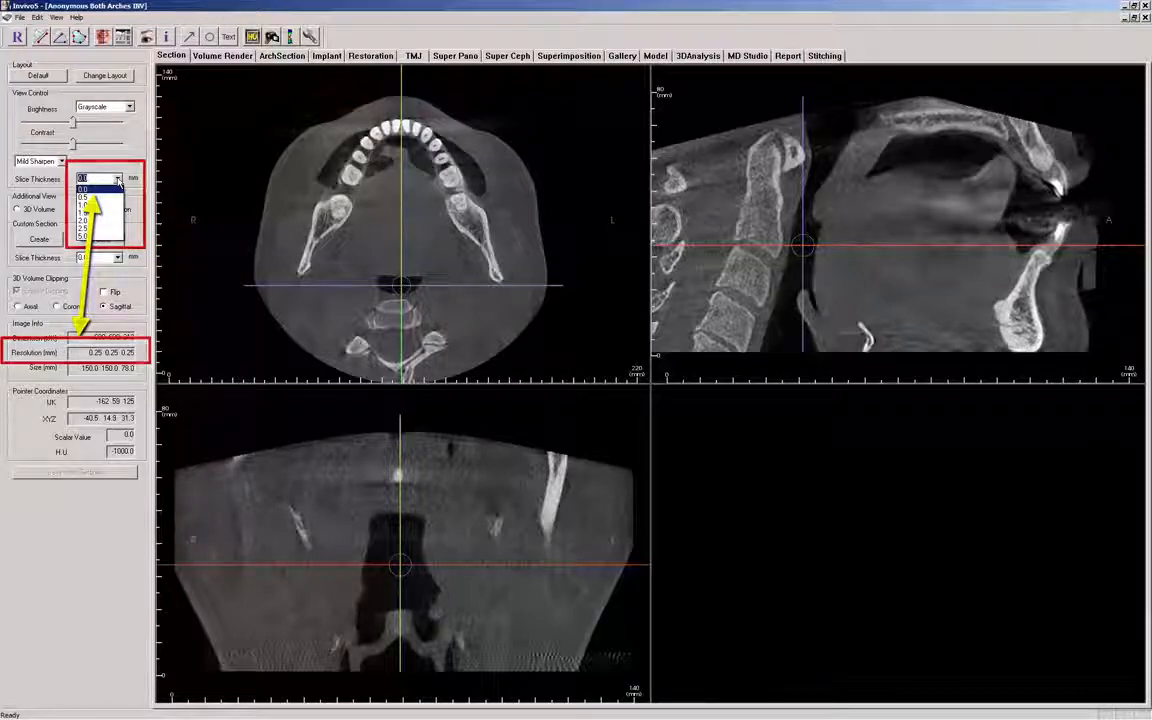
pyautogui.click(118, 179)
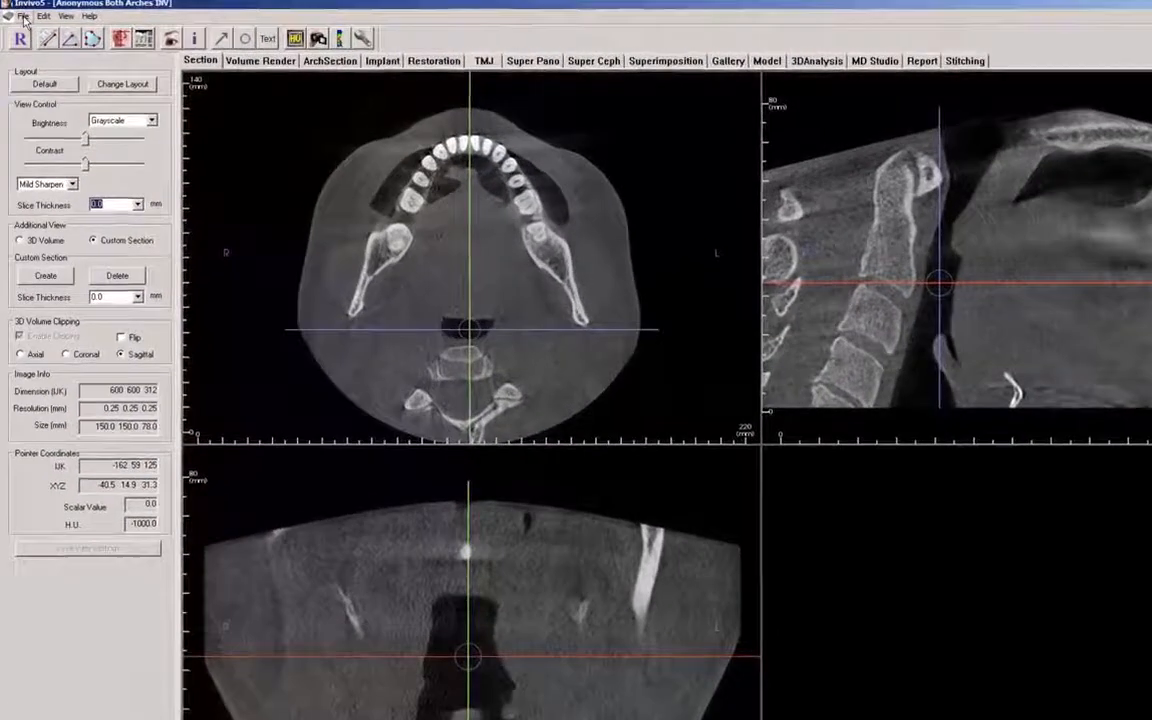
pyautogui.click(19, 17)
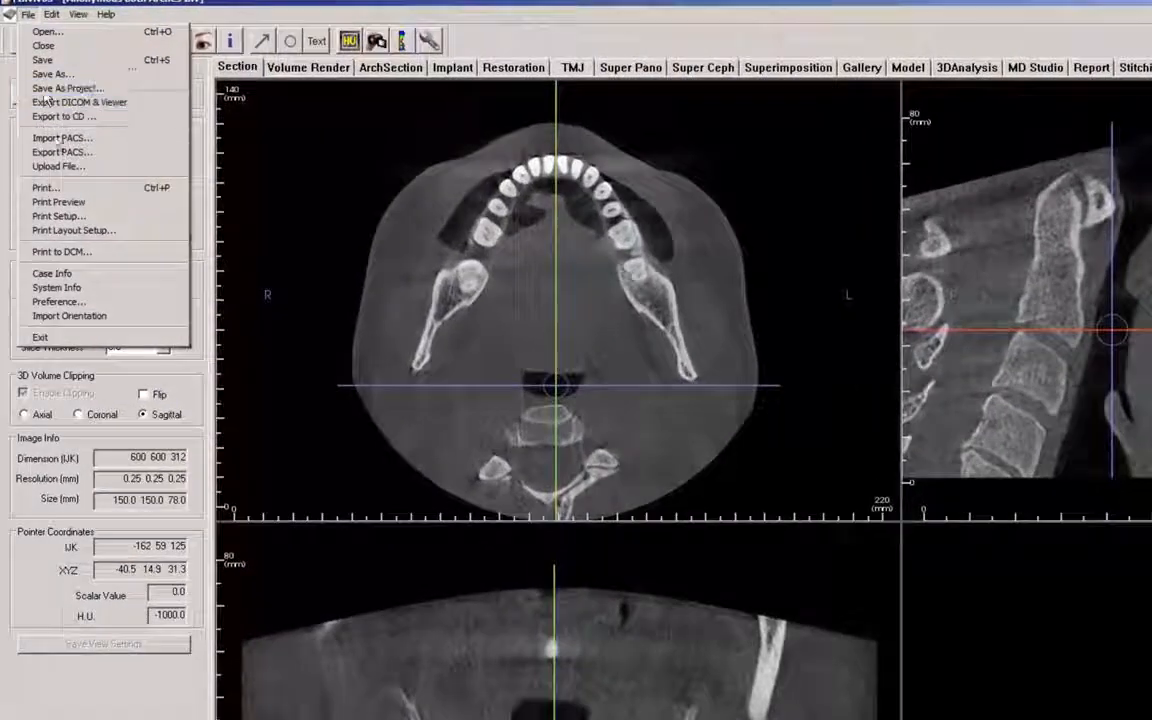
pyautogui.click(75, 273)
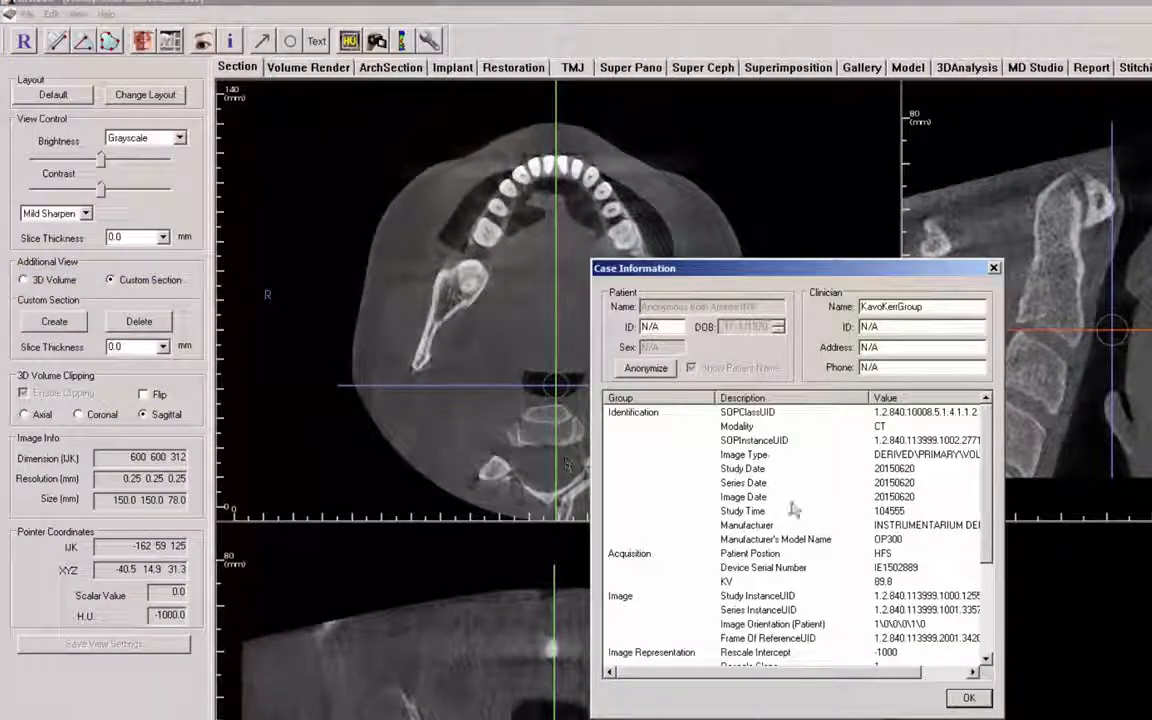
pyautogui.moveTo(992, 483); pyautogui.dragTo(992, 573)
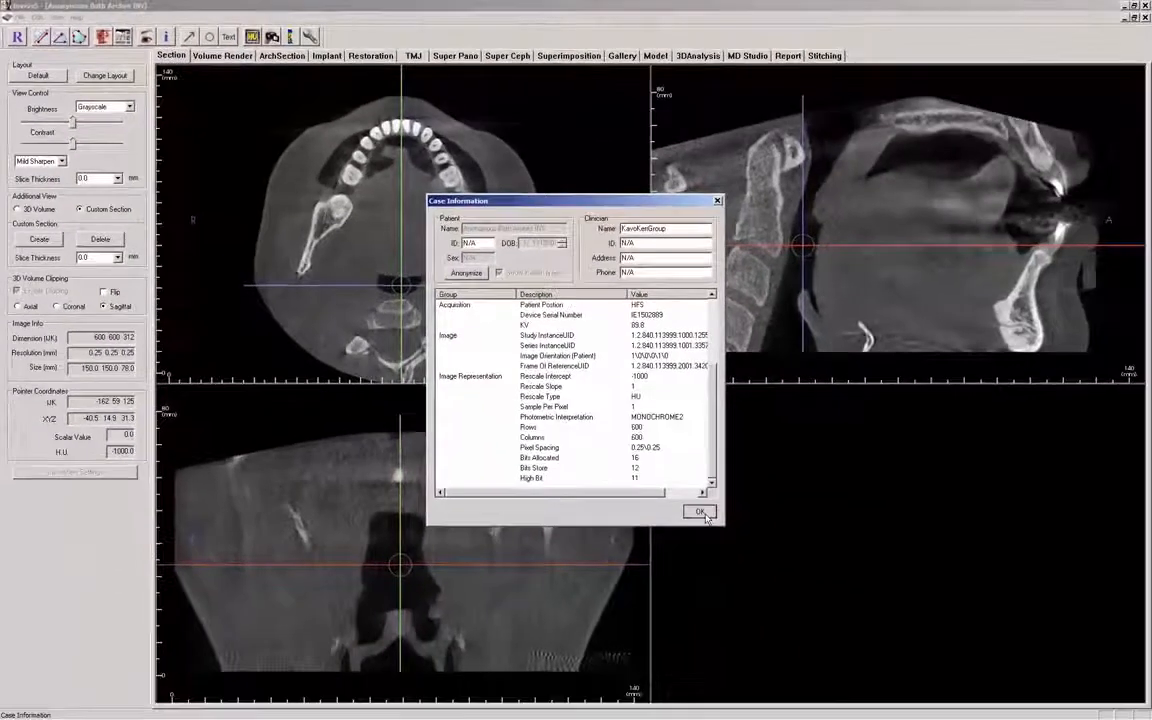
pyautogui.click(700, 512)
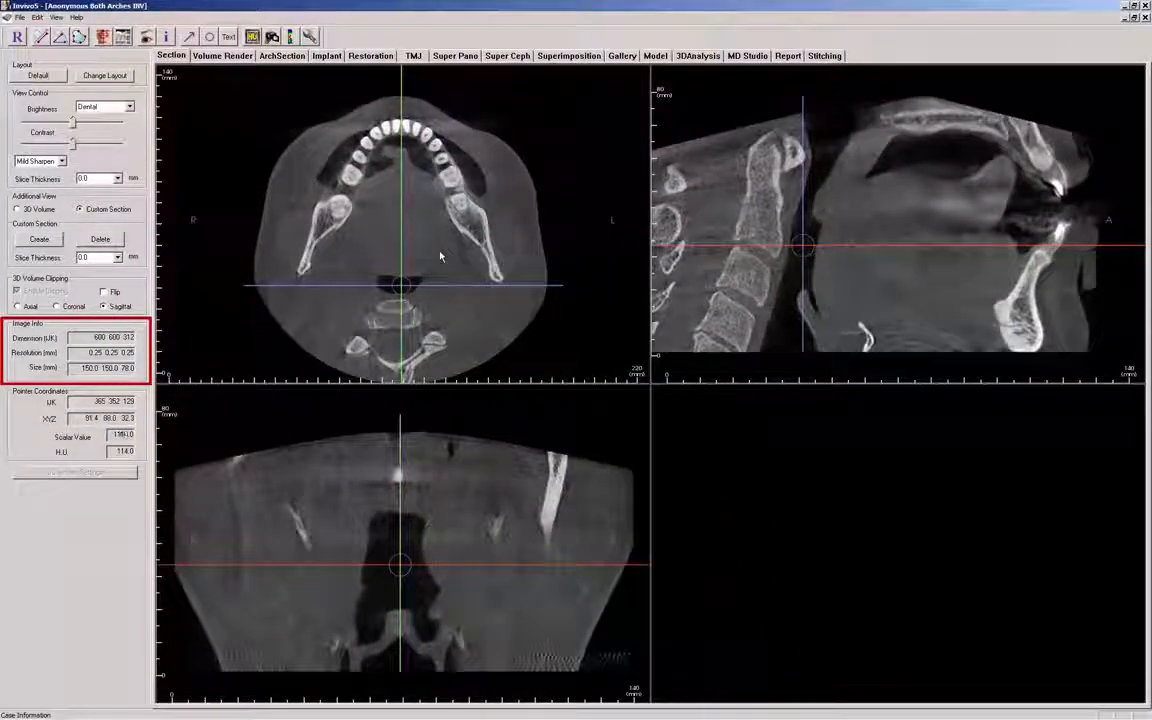
# Browse the axial slices from the lower teeth up to the upper dental arch.
pyautogui.scroll(-3, 441, 256)
pyautogui.scroll(5, 442, 258)
pyautogui.scroll(10, 442, 258)
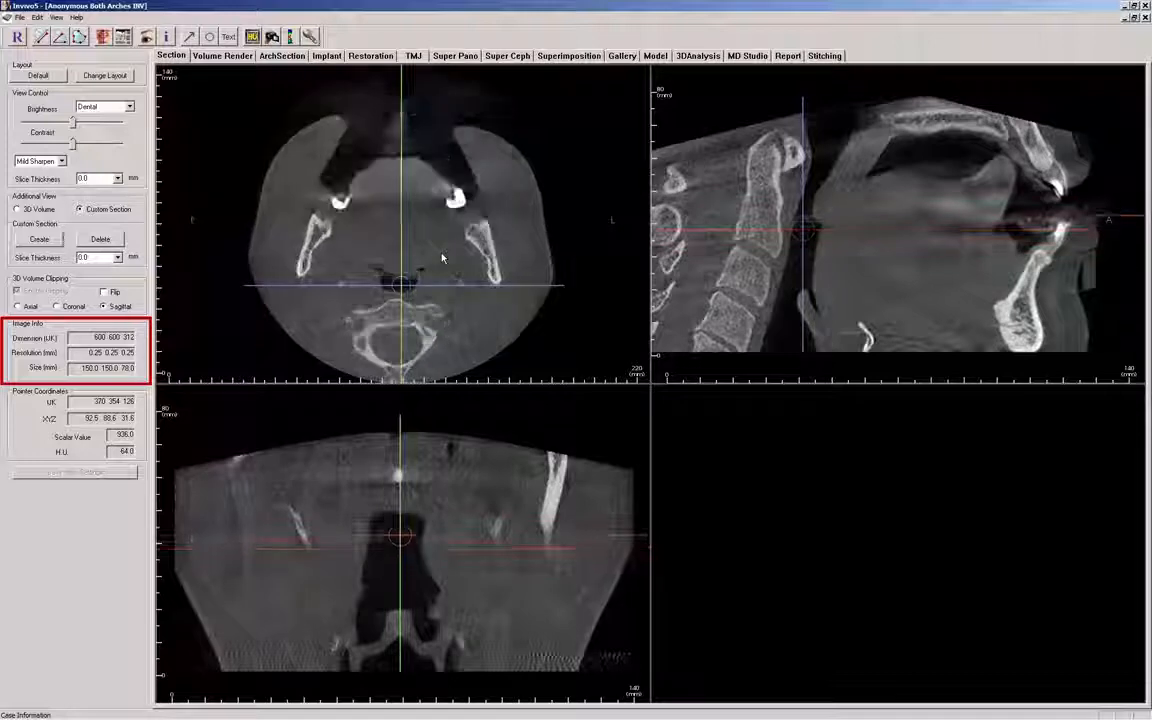
pyautogui.scroll(1, 442, 258)
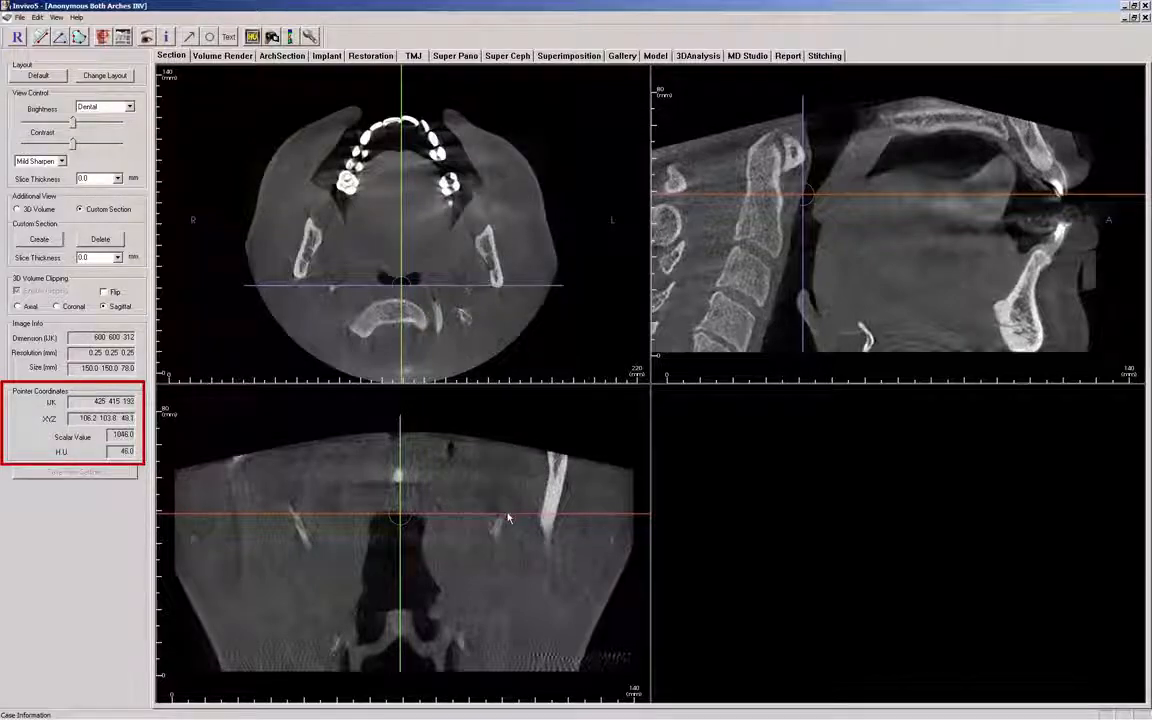
pyautogui.scroll(5, 508, 495)
pyautogui.scroll(5, 508, 491)
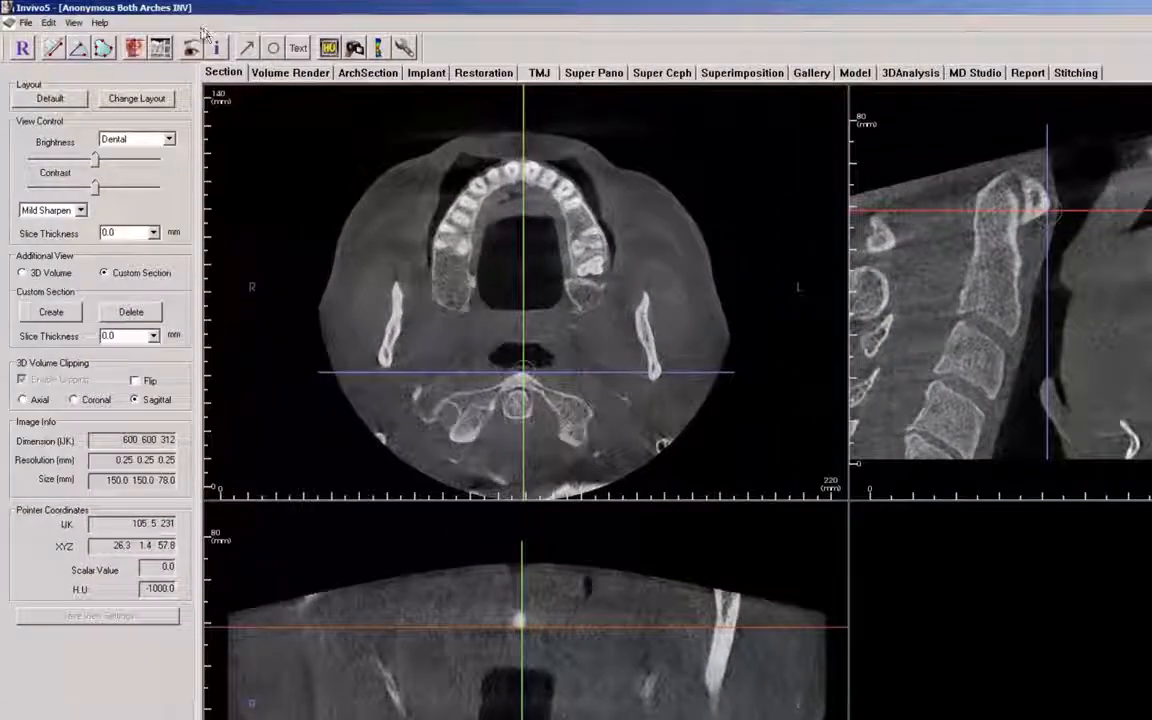
# Turn off automatic saving of 2D view settings on application exit in the display preferences.
pyautogui.click(25, 22)
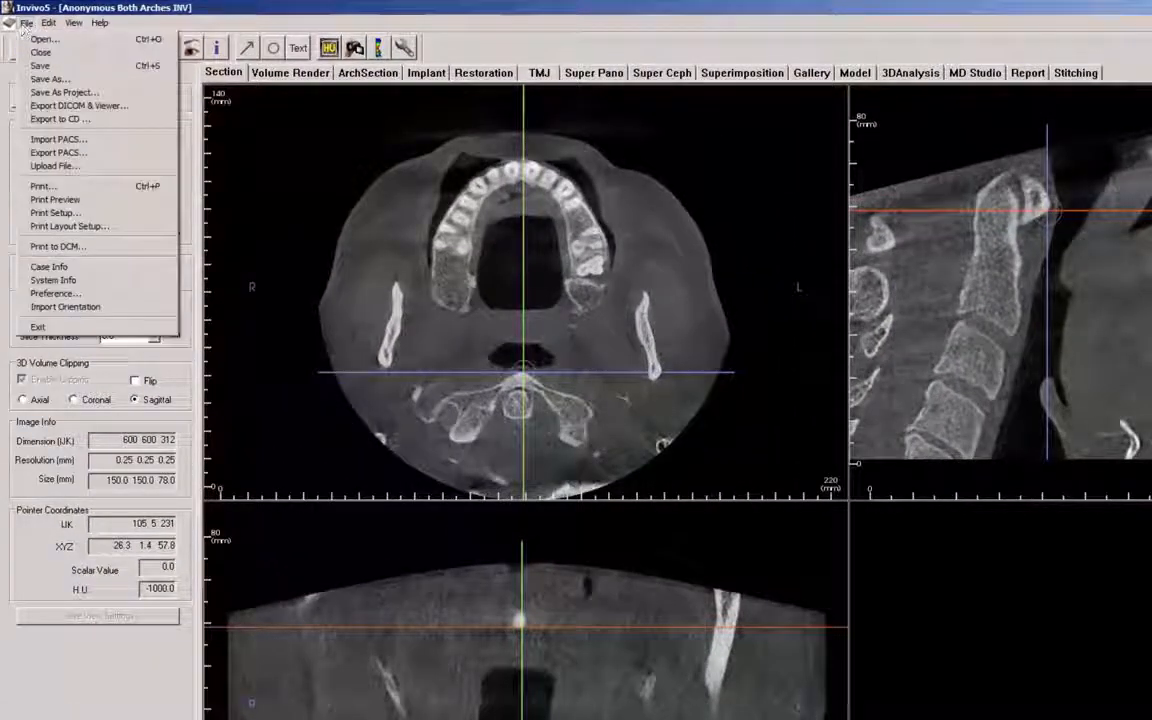
pyautogui.click(56, 293)
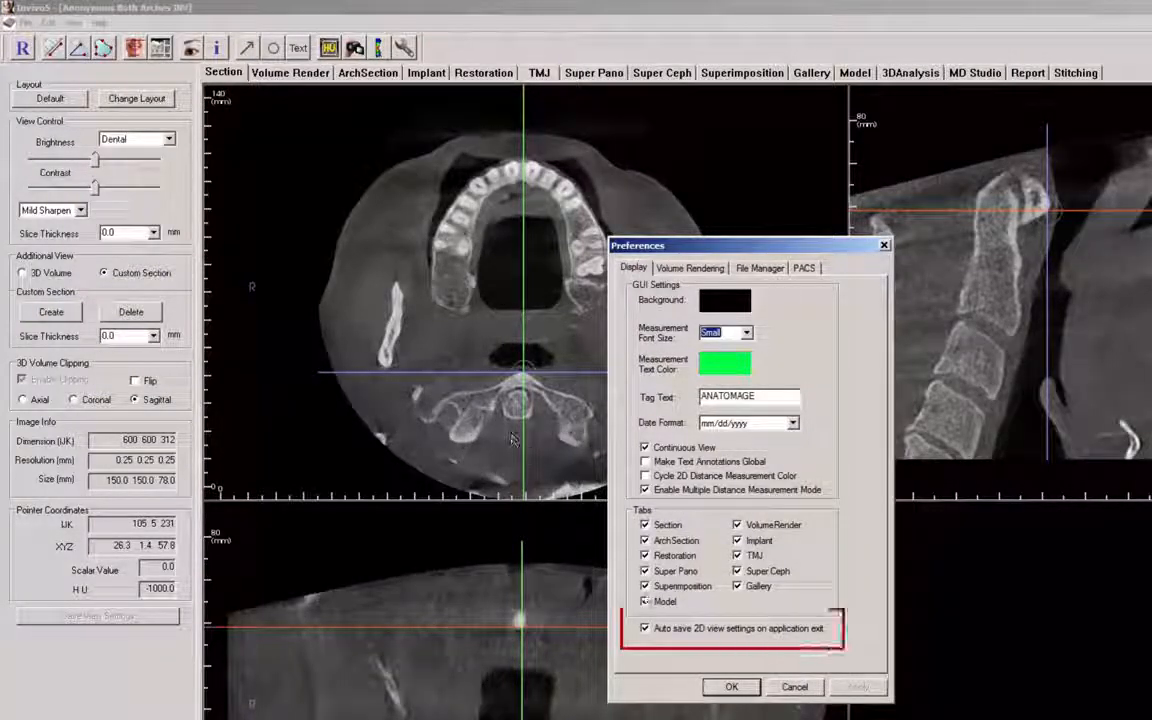
pyautogui.click(645, 628)
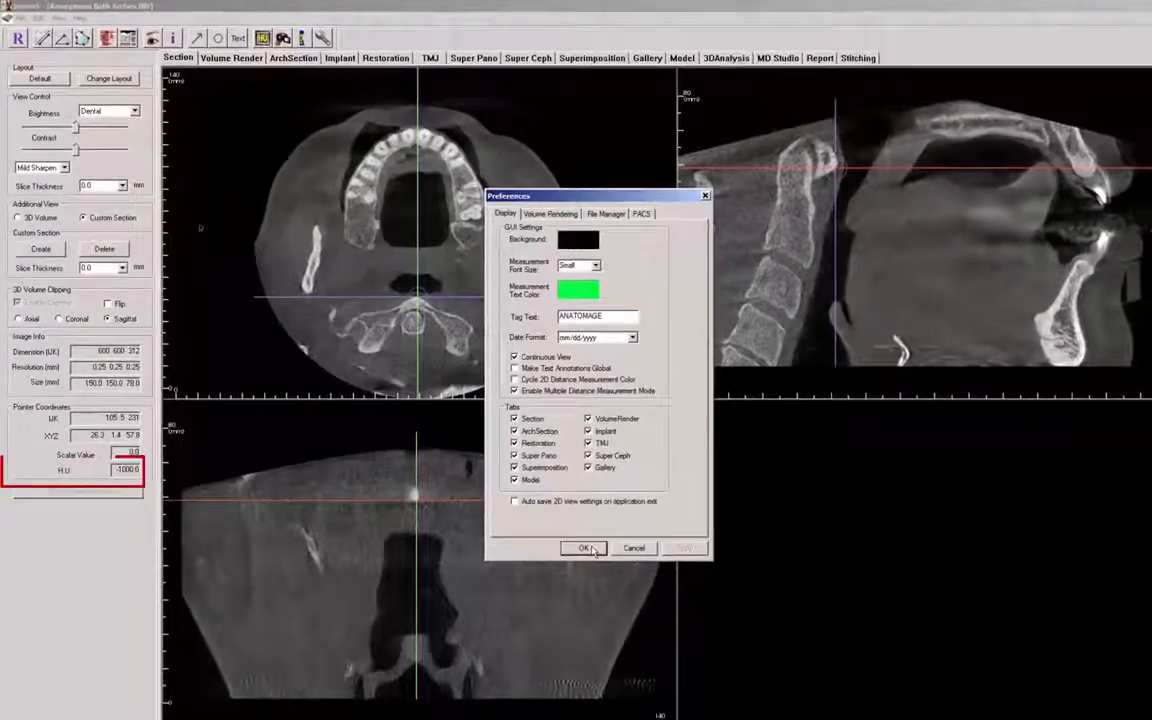
pyautogui.click(731, 686)
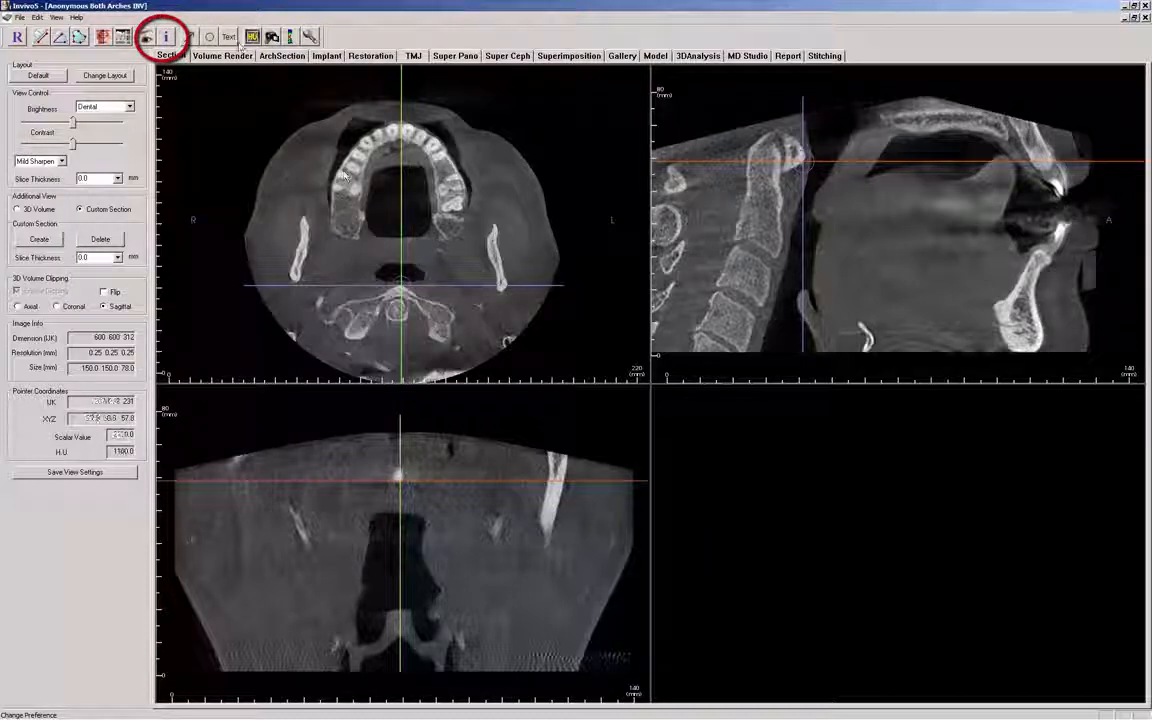
# Show the patient information overlay on the section slices, and anonymize the patient details in the case information.
pyautogui.click(170, 39)
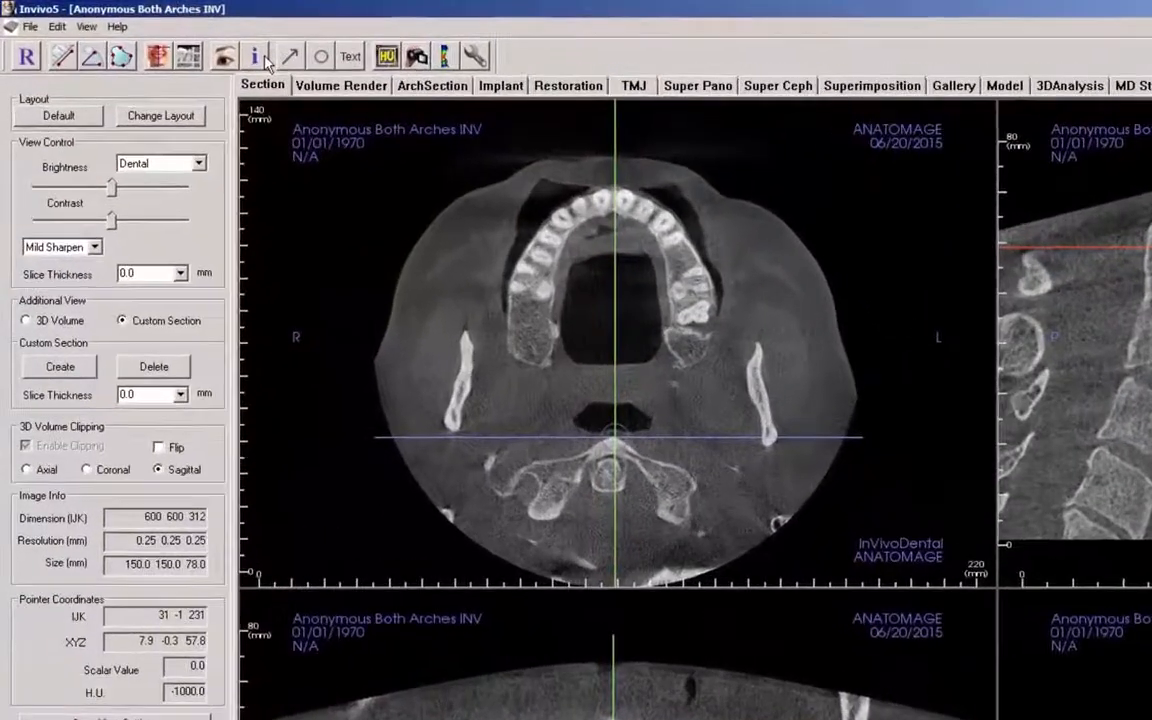
pyautogui.click(31, 26)
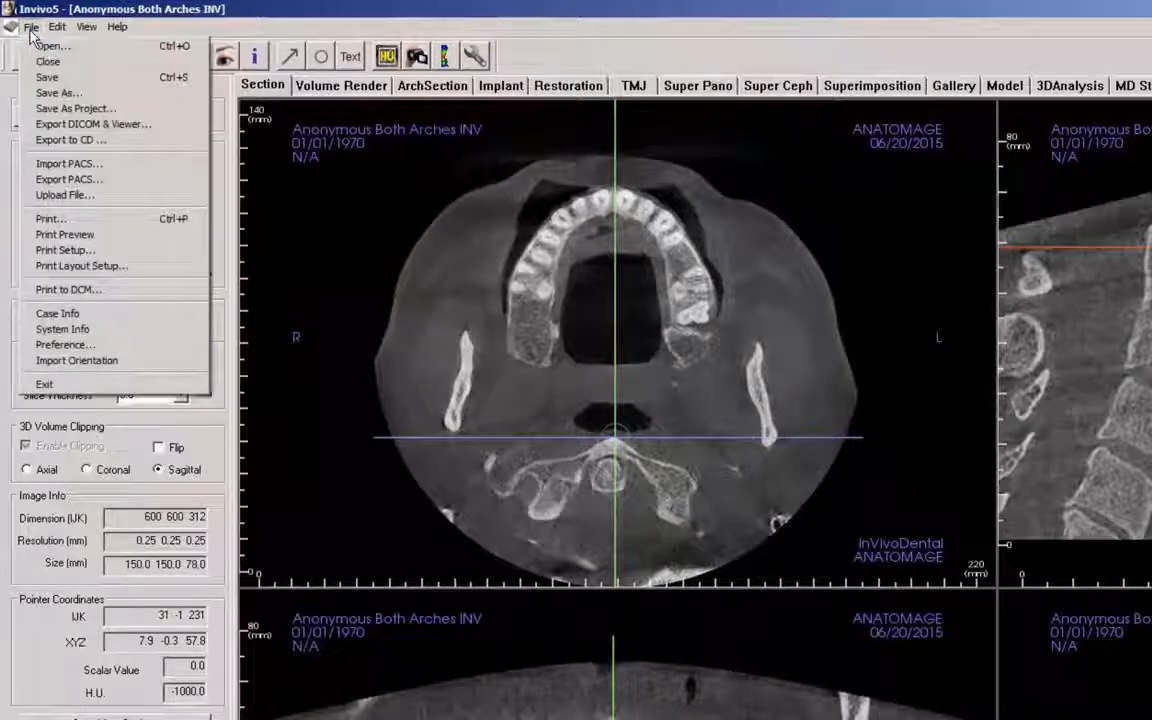
pyautogui.click(62, 314)
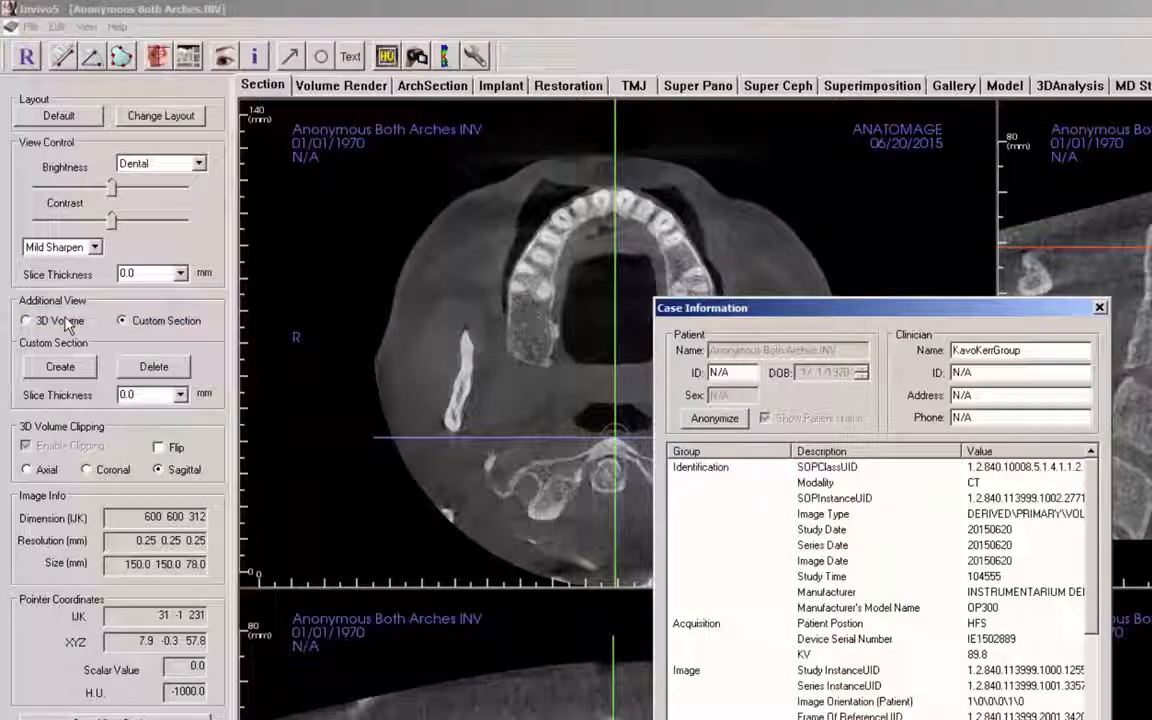
pyautogui.click(714, 419)
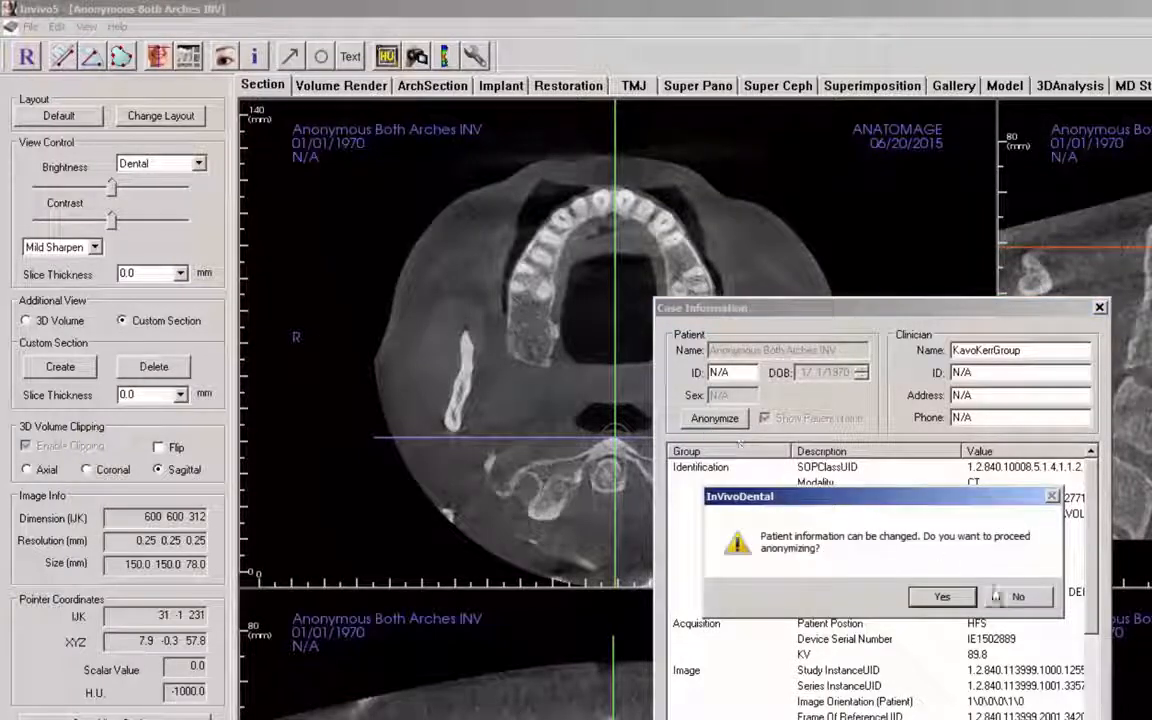
pyautogui.click(942, 596)
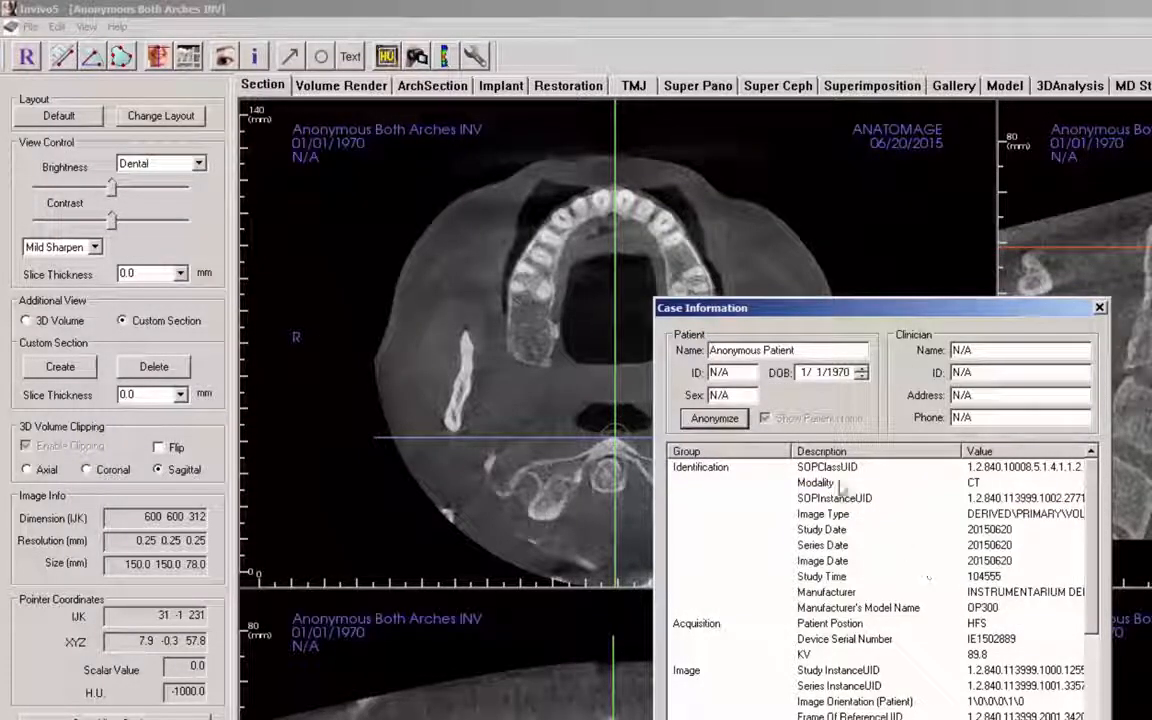
# Edit the anonymized patient's name and date of birth, set the sex to F, and apply the case information.
pyautogui.click(799, 351)
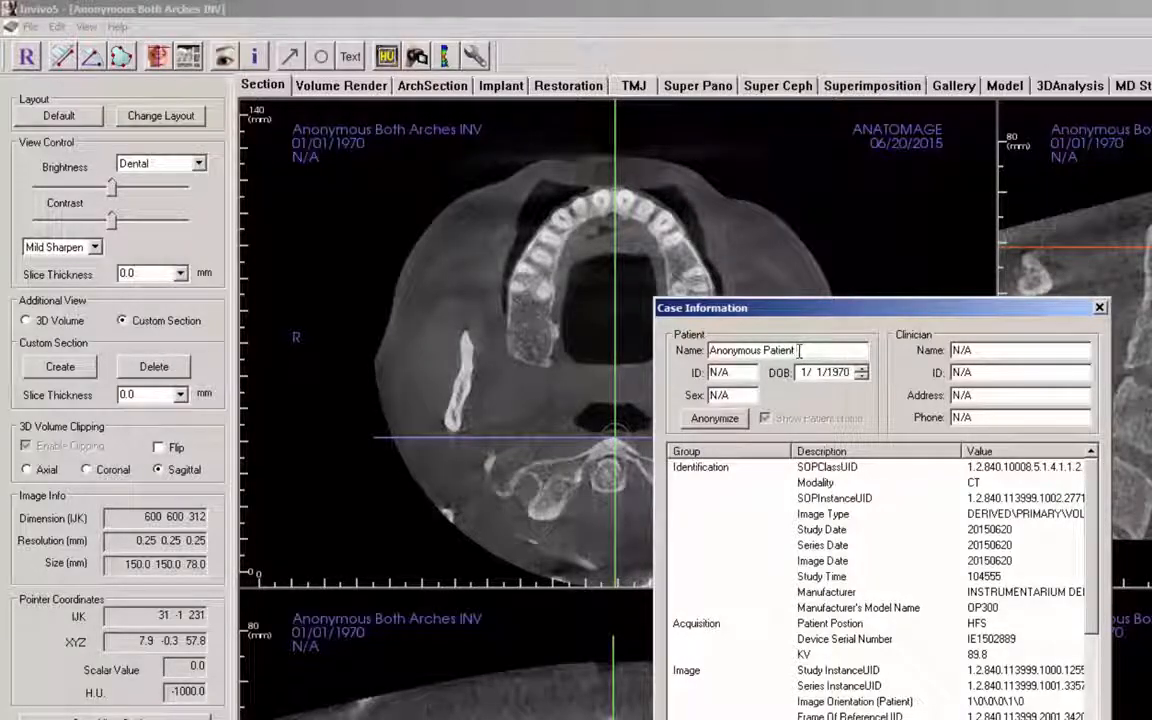
pyautogui.write('2')
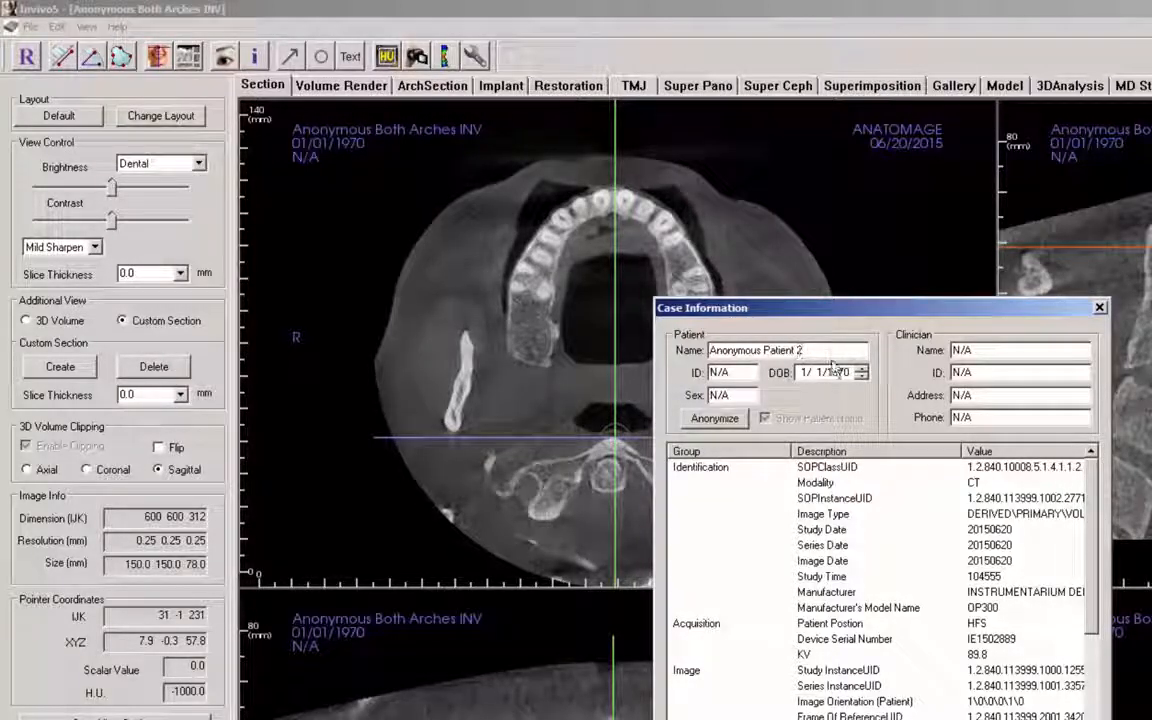
pyautogui.click(860, 368)
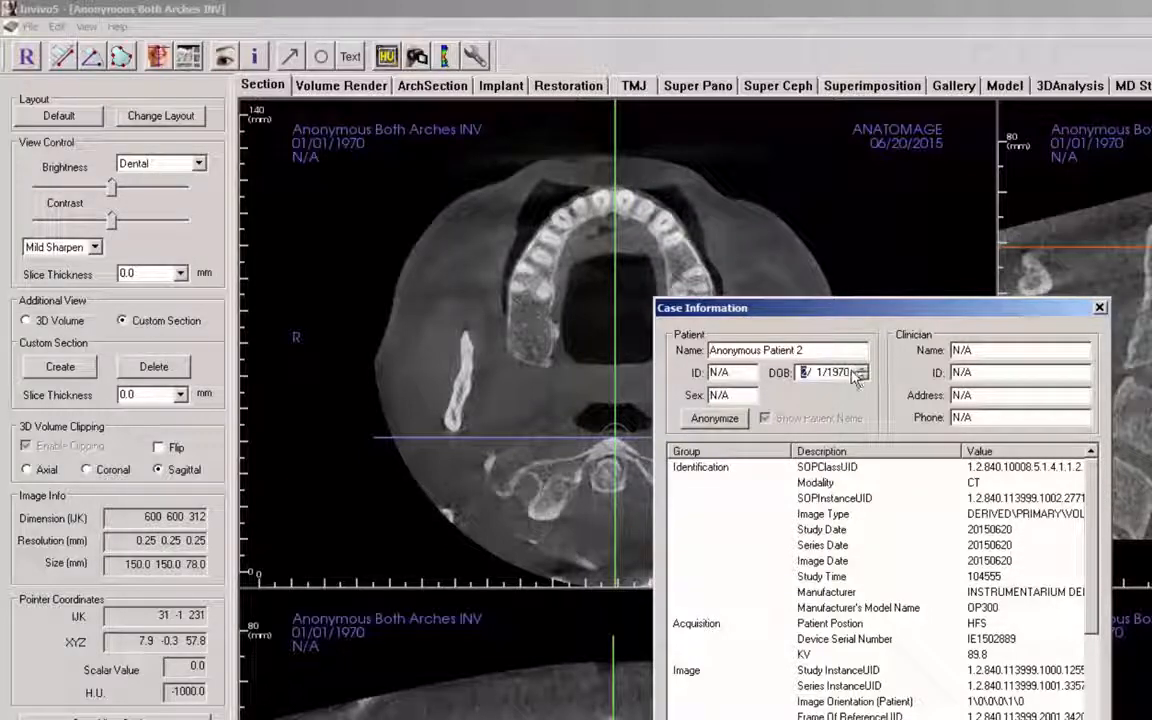
pyautogui.click(846, 371)
pyautogui.click(859, 368)
pyautogui.click(859, 368)
pyautogui.click(859, 368)
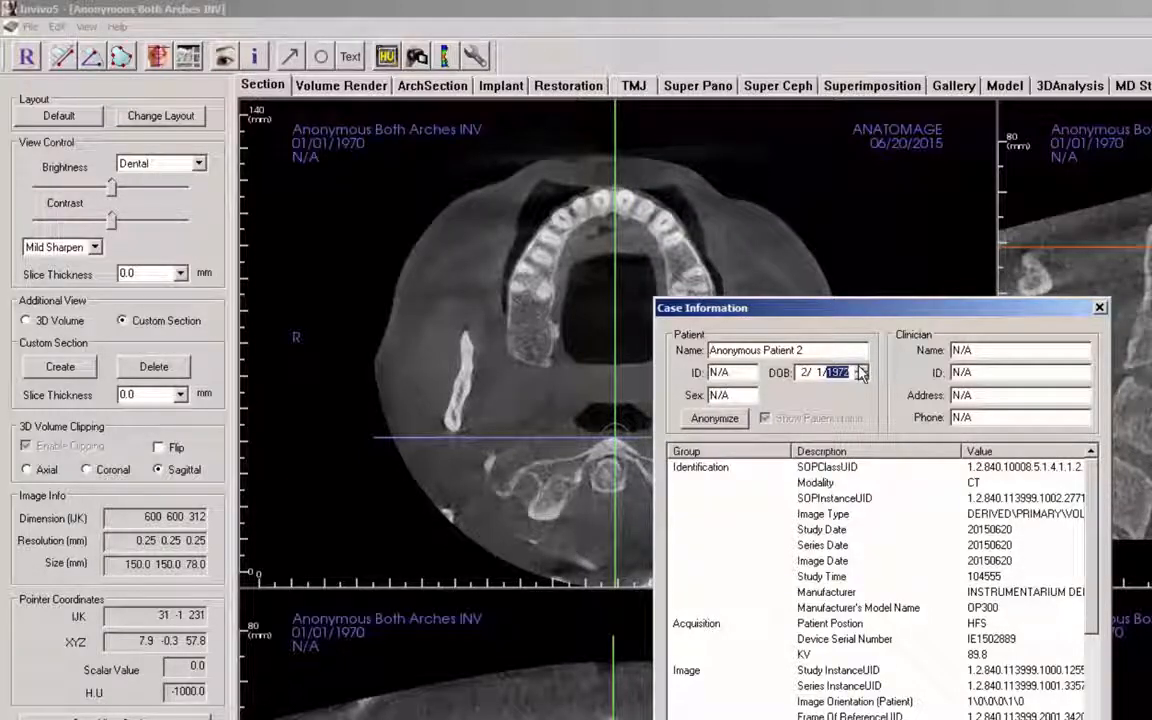
pyautogui.click(738, 395)
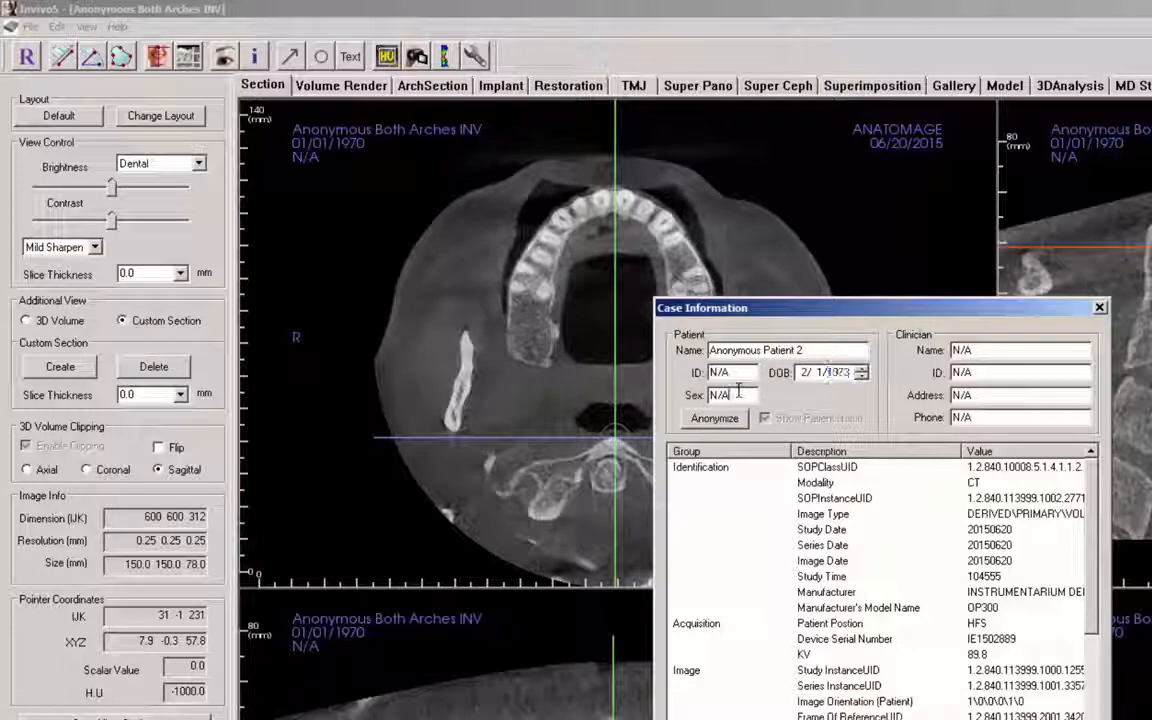
pyautogui.moveTo(738, 395); pyautogui.dragTo(690, 395)
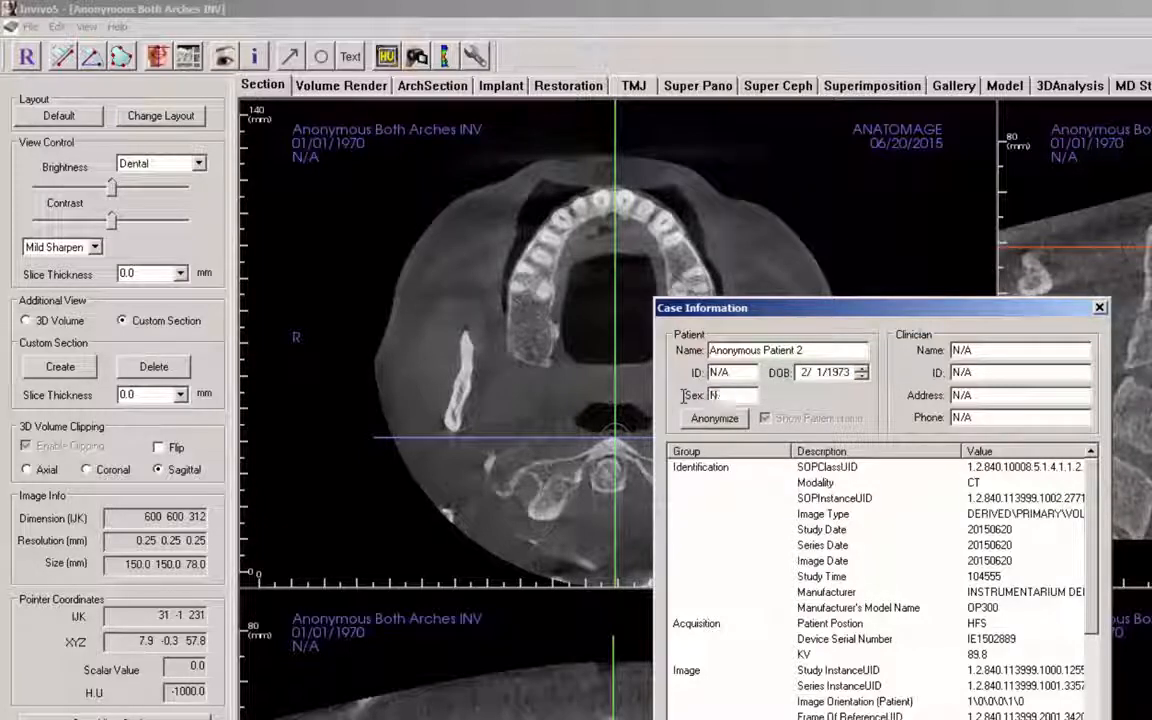
pyautogui.write('F')
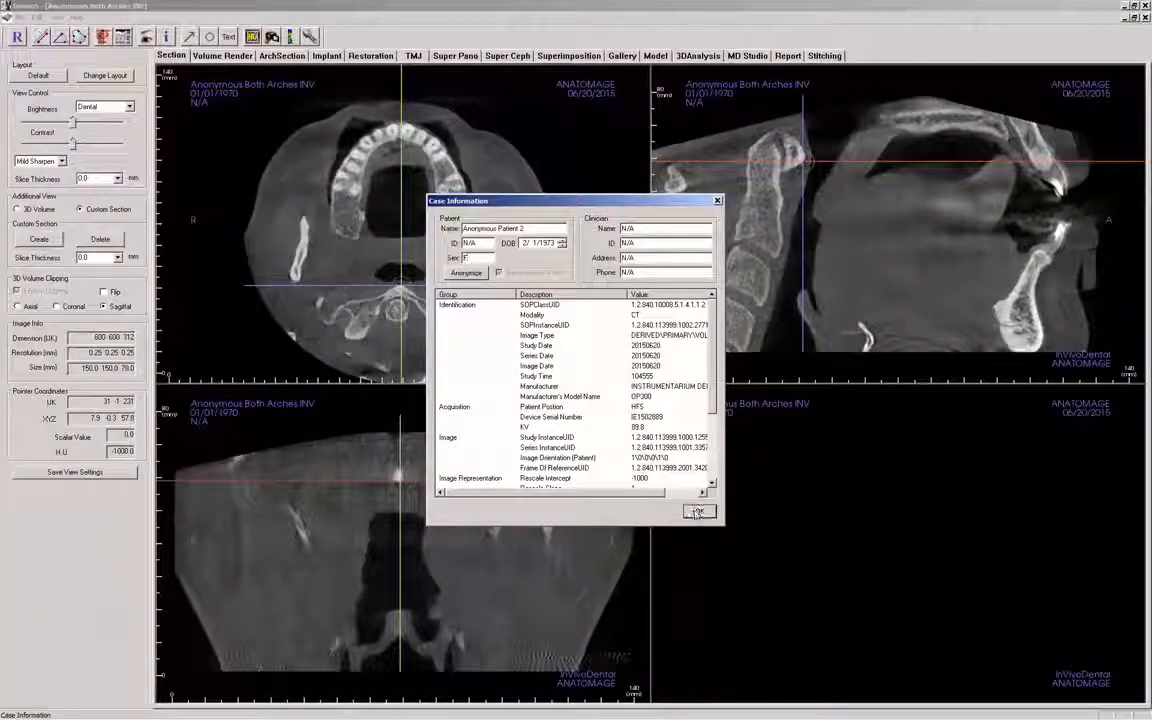
pyautogui.click(697, 512)
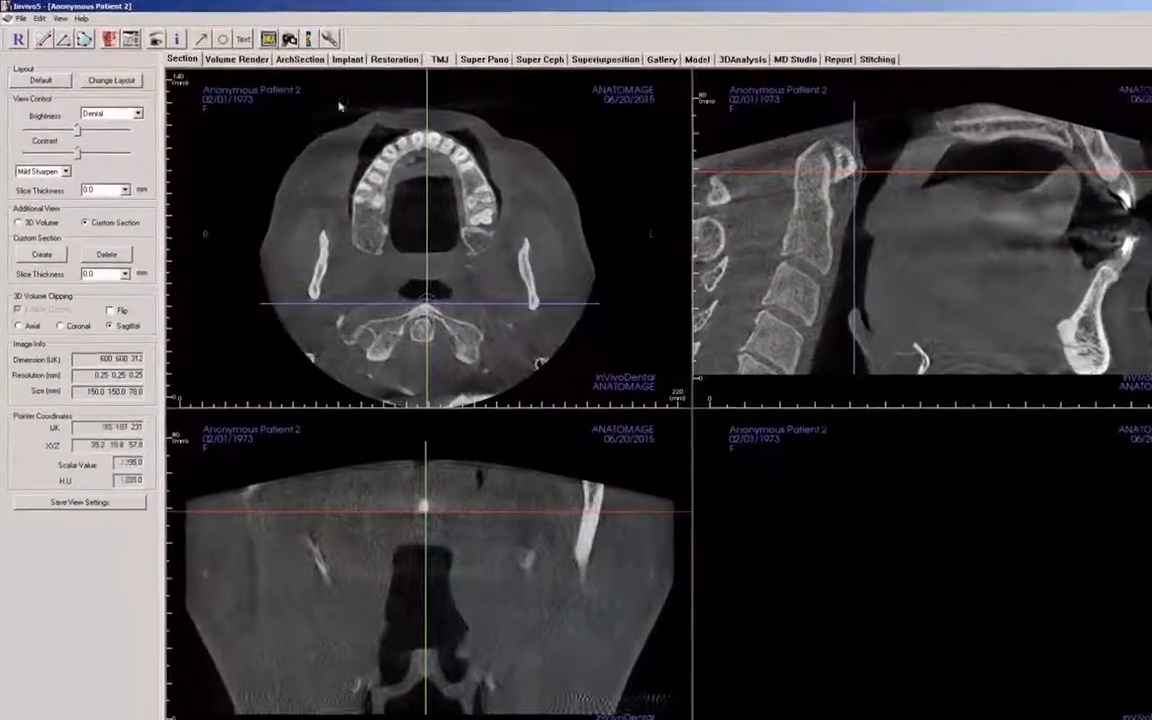
# Replace the tag text in the display preferences with the doctor's name and apply the preferences.
pyautogui.click(20, 19)
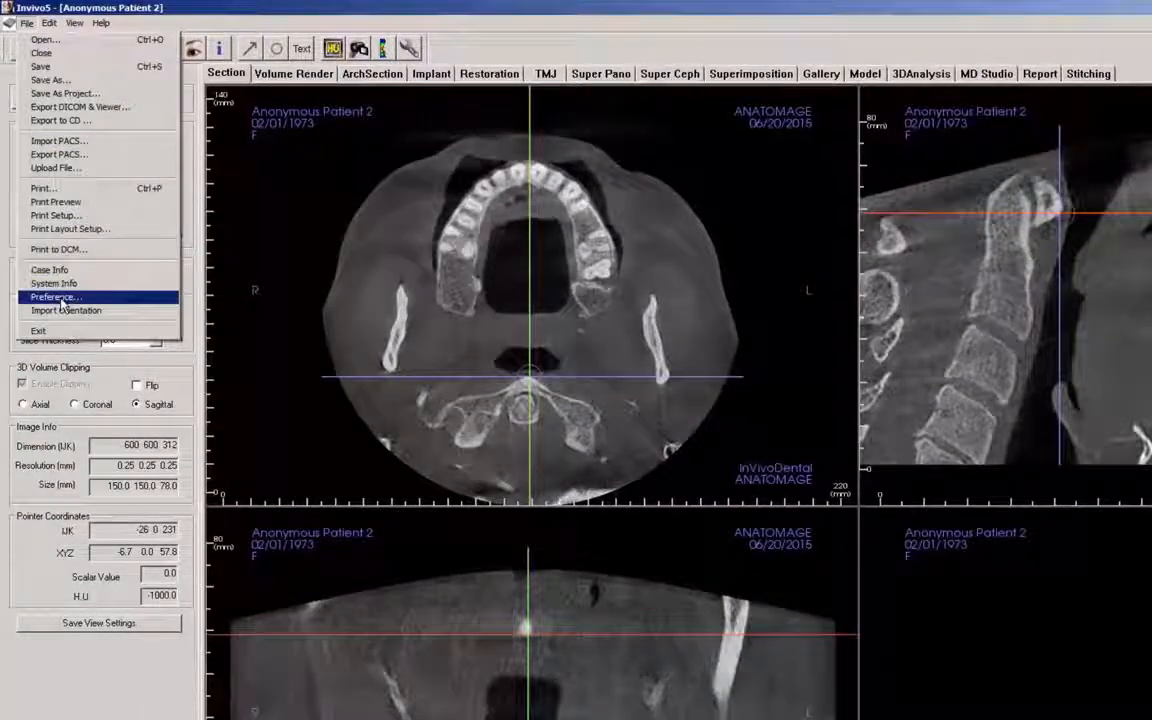
pyautogui.click(55, 297)
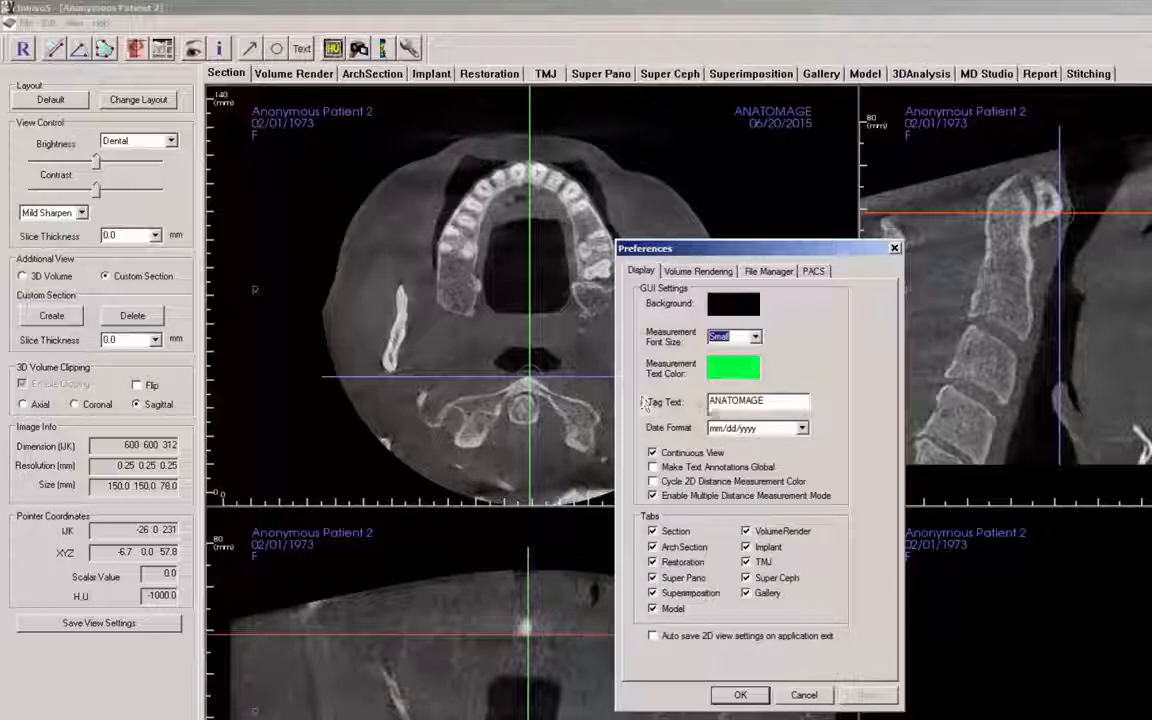
pyautogui.moveTo(771, 400); pyautogui.dragTo(705, 380)
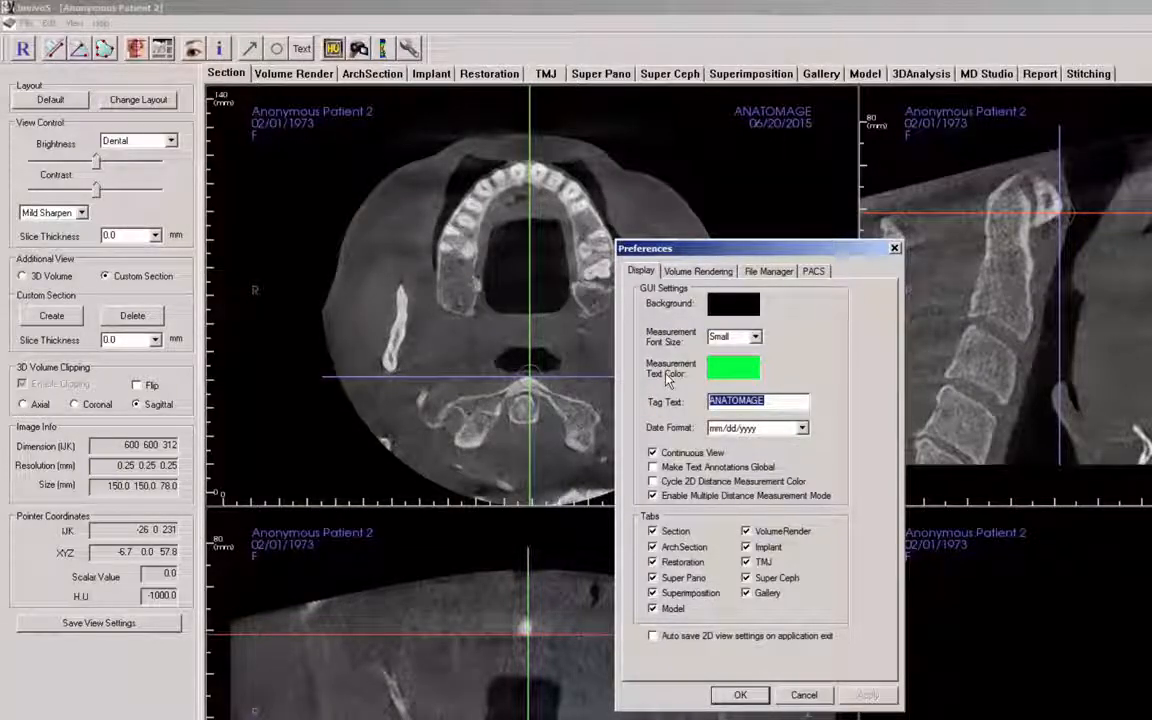
pyautogui.write('Dr. John ')
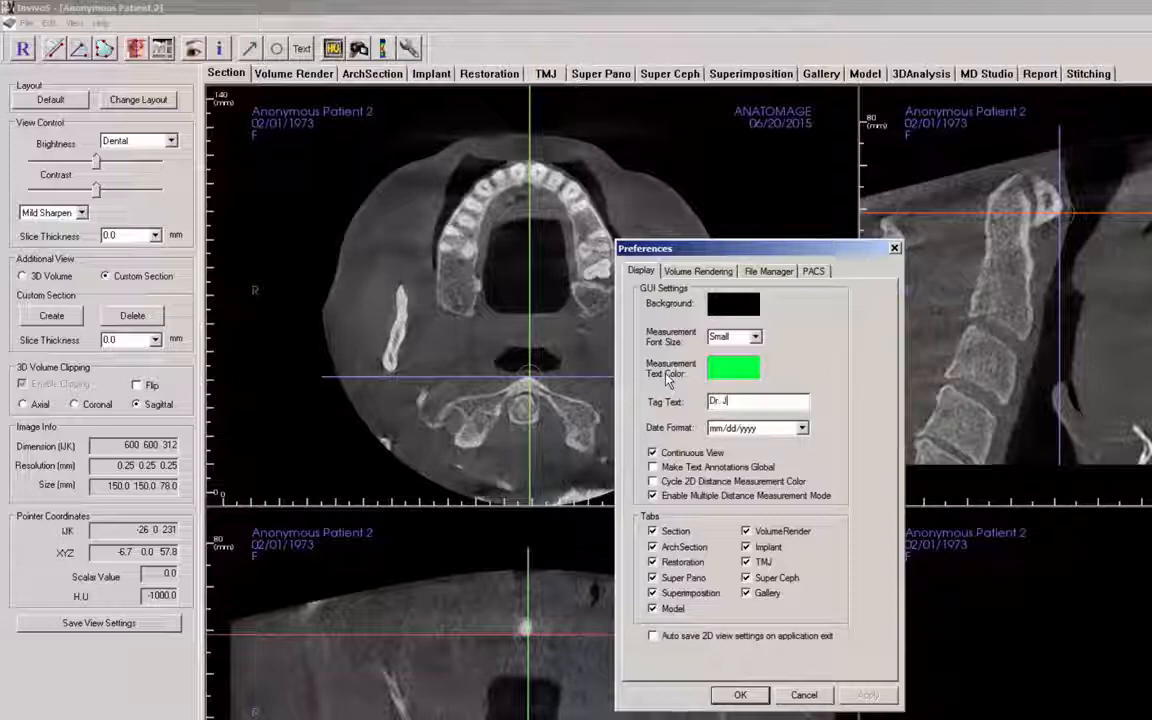
pyautogui.write('Doe')
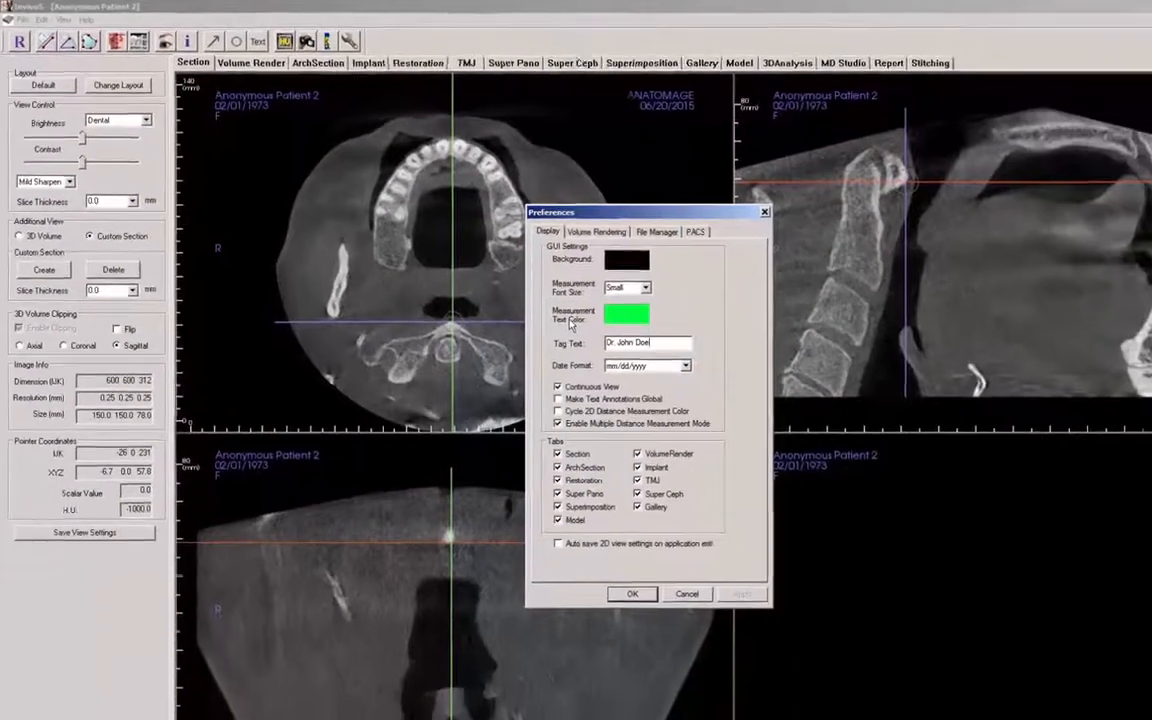
pyautogui.click(632, 594)
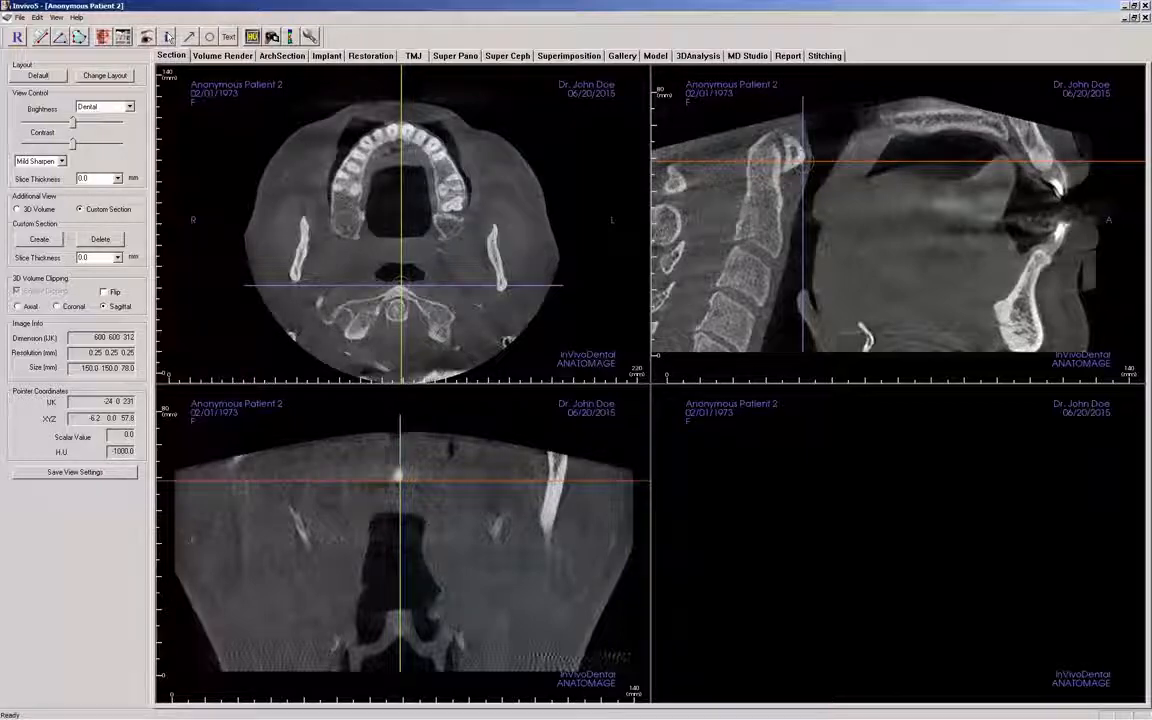
# Hide the patient information overlay and cycle the crosshair cursor through its hidden and shortened modes back to full lines.
pyautogui.click(168, 36)
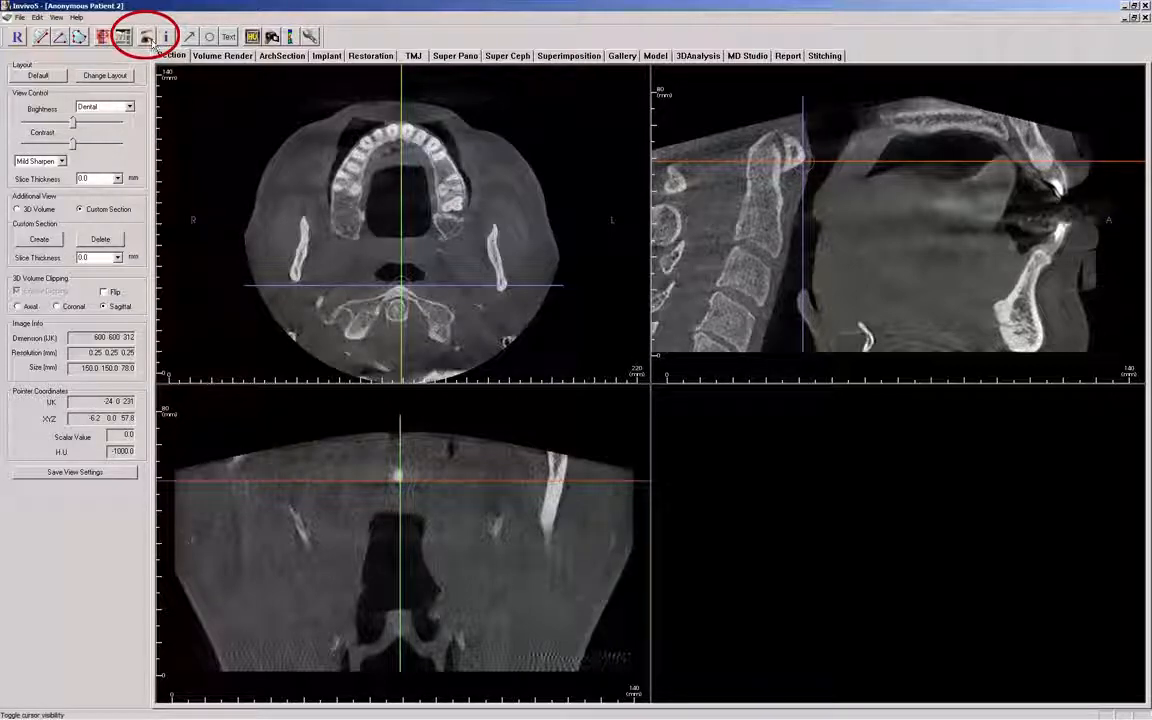
pyautogui.click(150, 40)
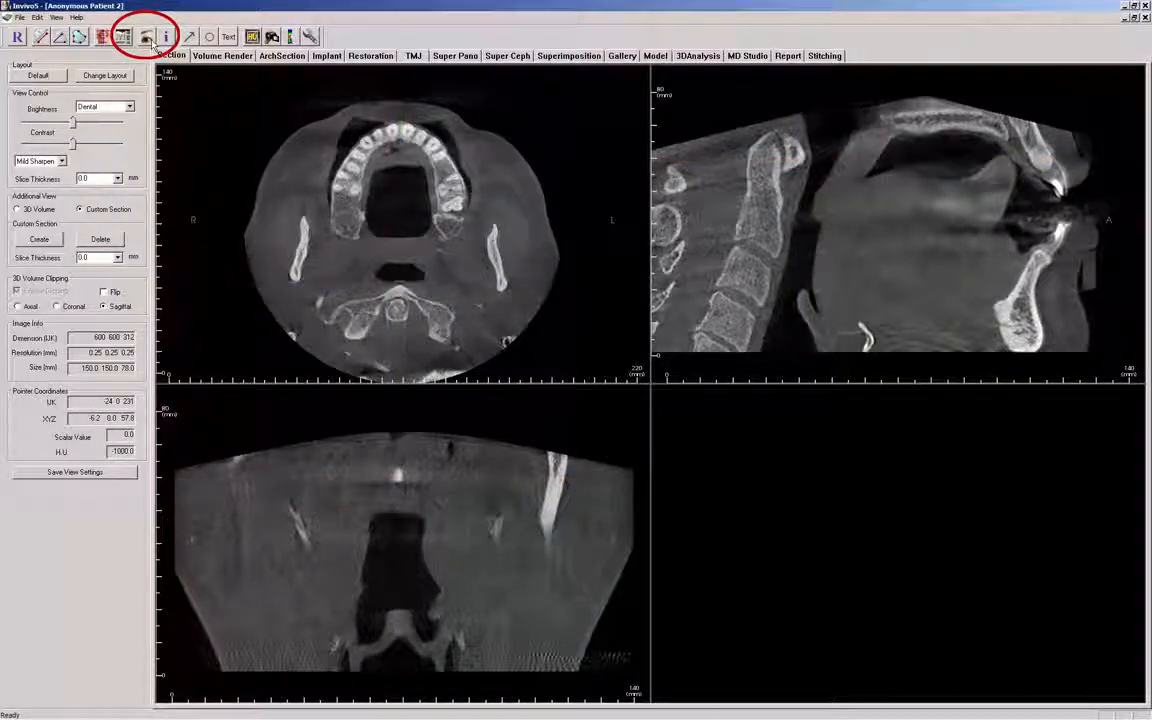
pyautogui.click(150, 40)
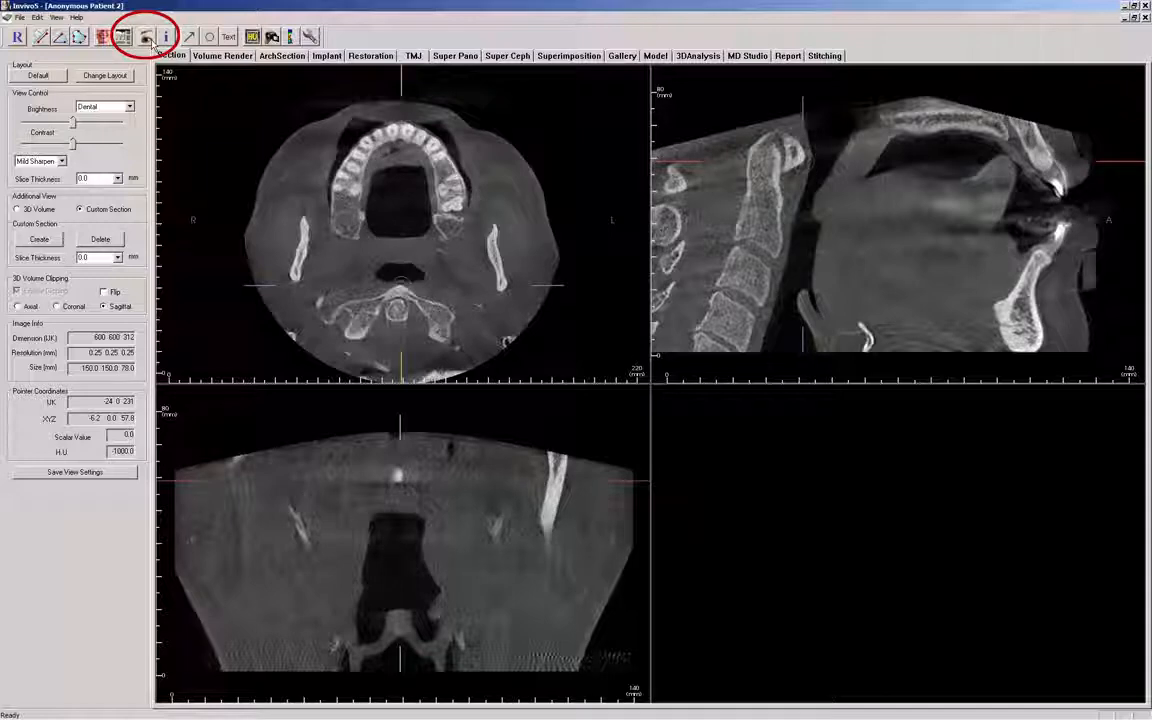
pyautogui.click(151, 41)
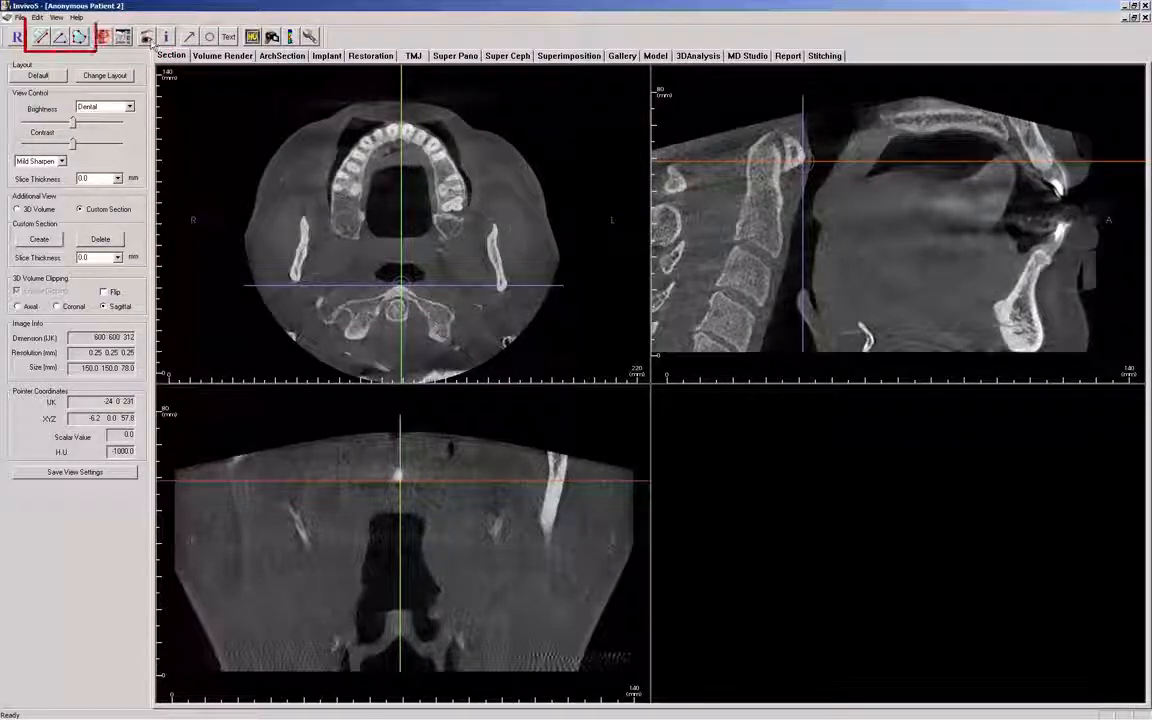
# Measure the width of the dental arch on the patient's left side in the axial slice with the distance tool.
pyautogui.click(42, 37)
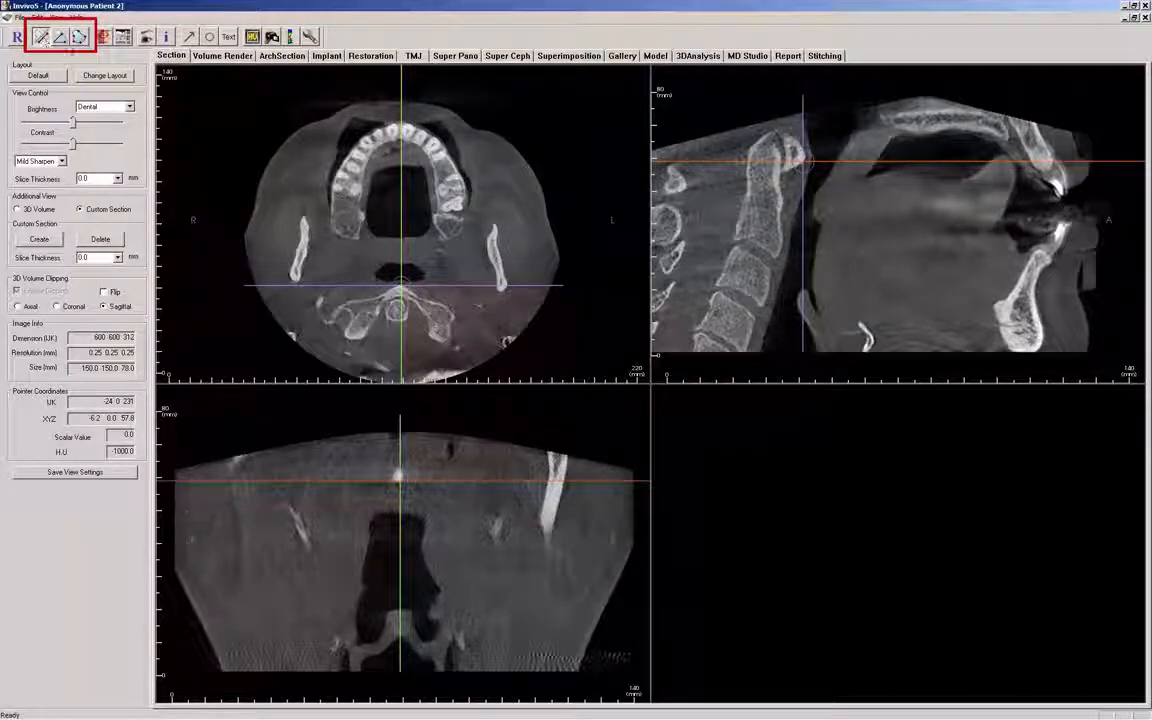
pyautogui.click(435, 170)
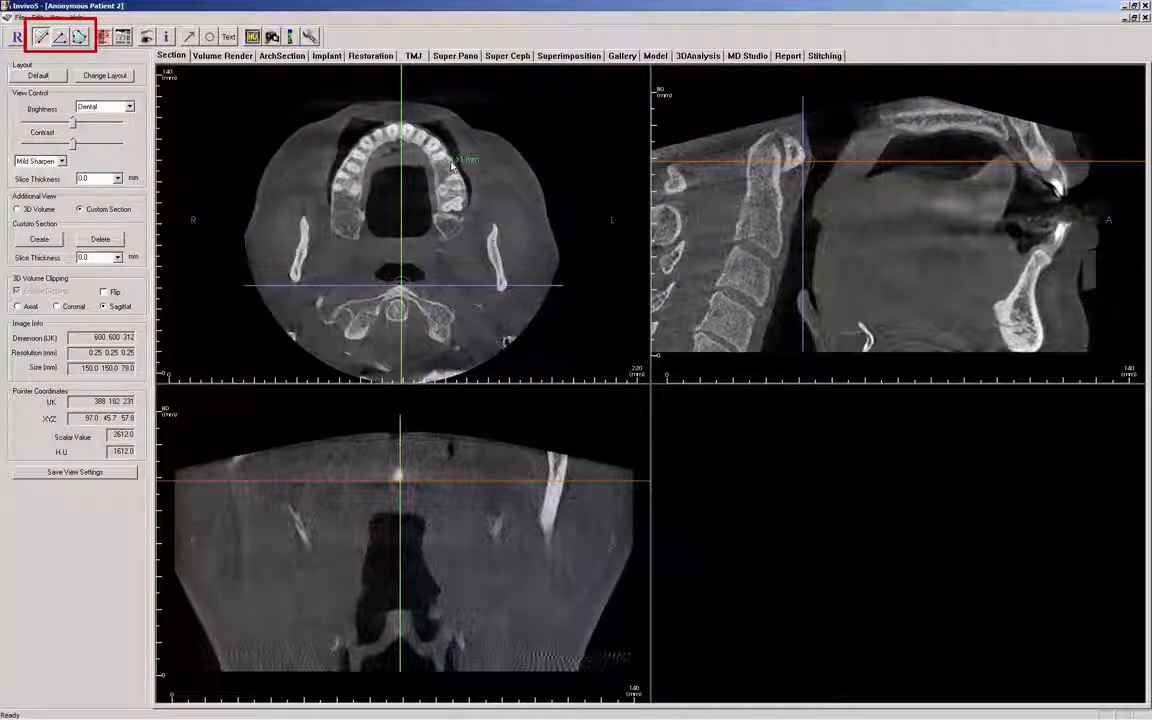
pyautogui.click(452, 164)
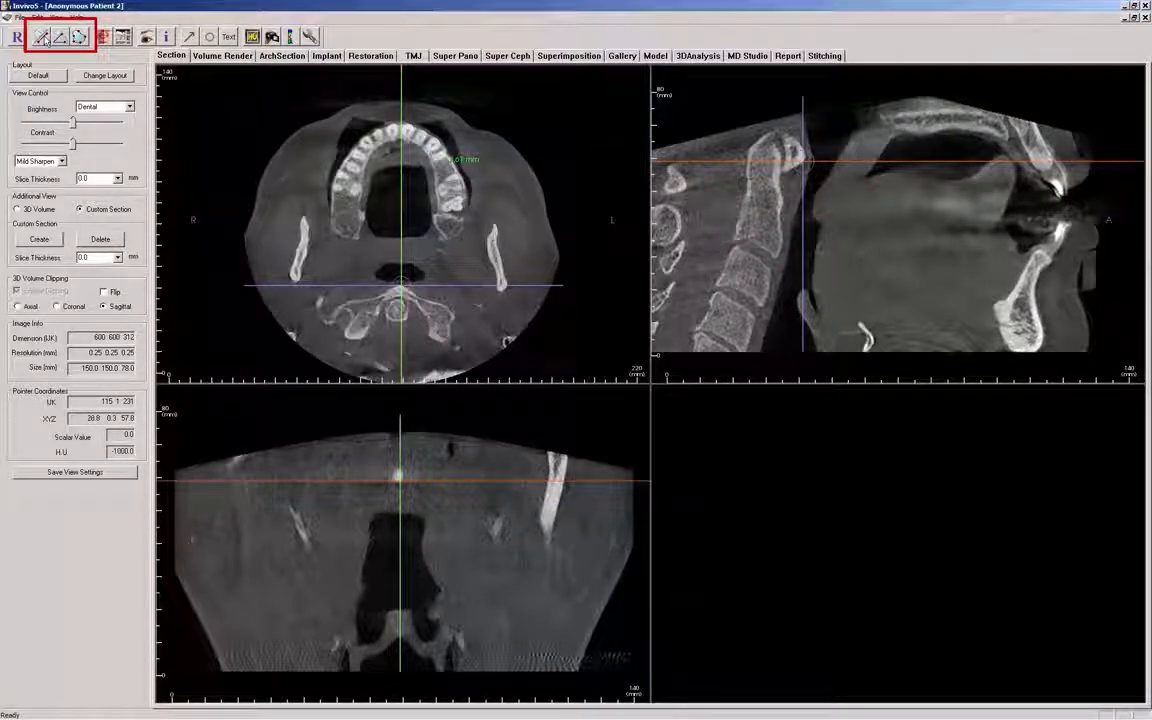
# Enlarge the axial slice to the full view area and move the distance caption outward, clear of the teeth.
pyautogui.doubleClick(355, 197)
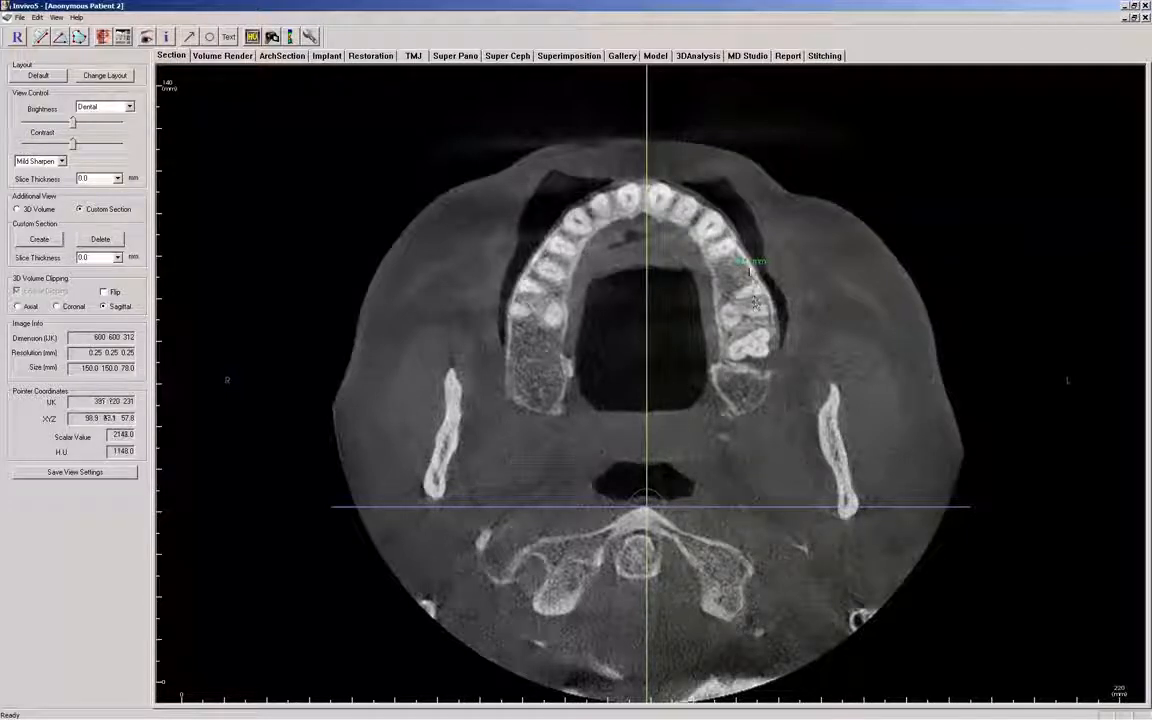
pyautogui.click(746, 262)
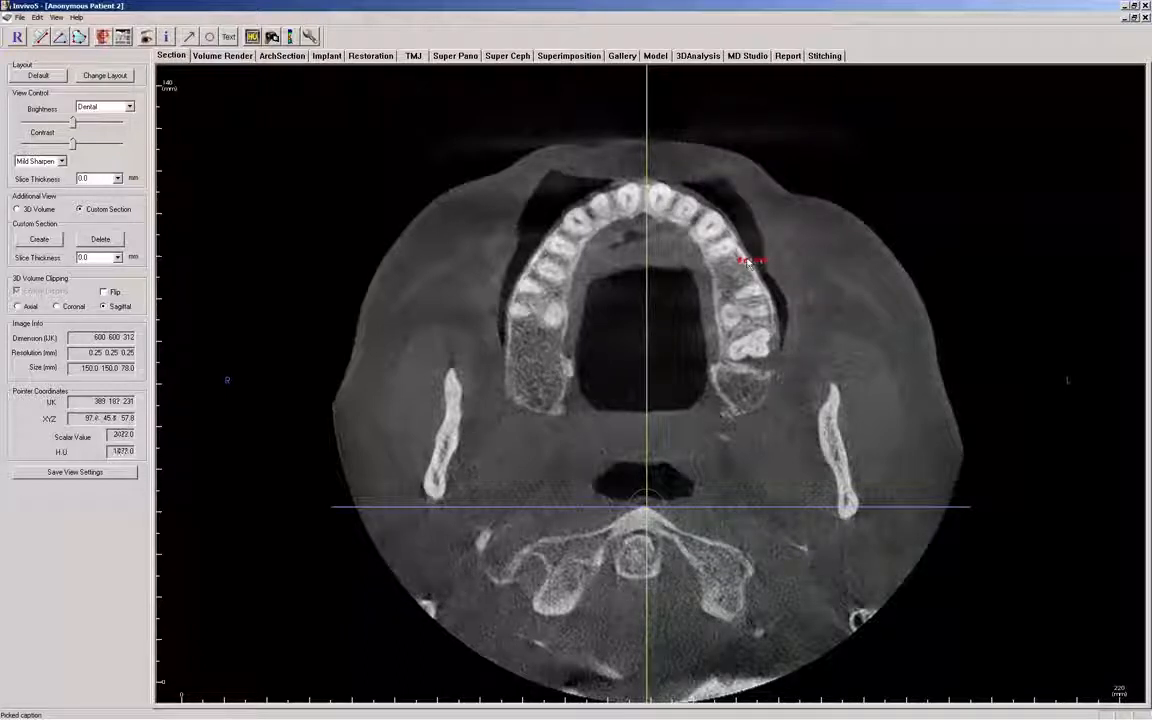
pyautogui.moveTo(765, 268); pyautogui.dragTo(778, 246)
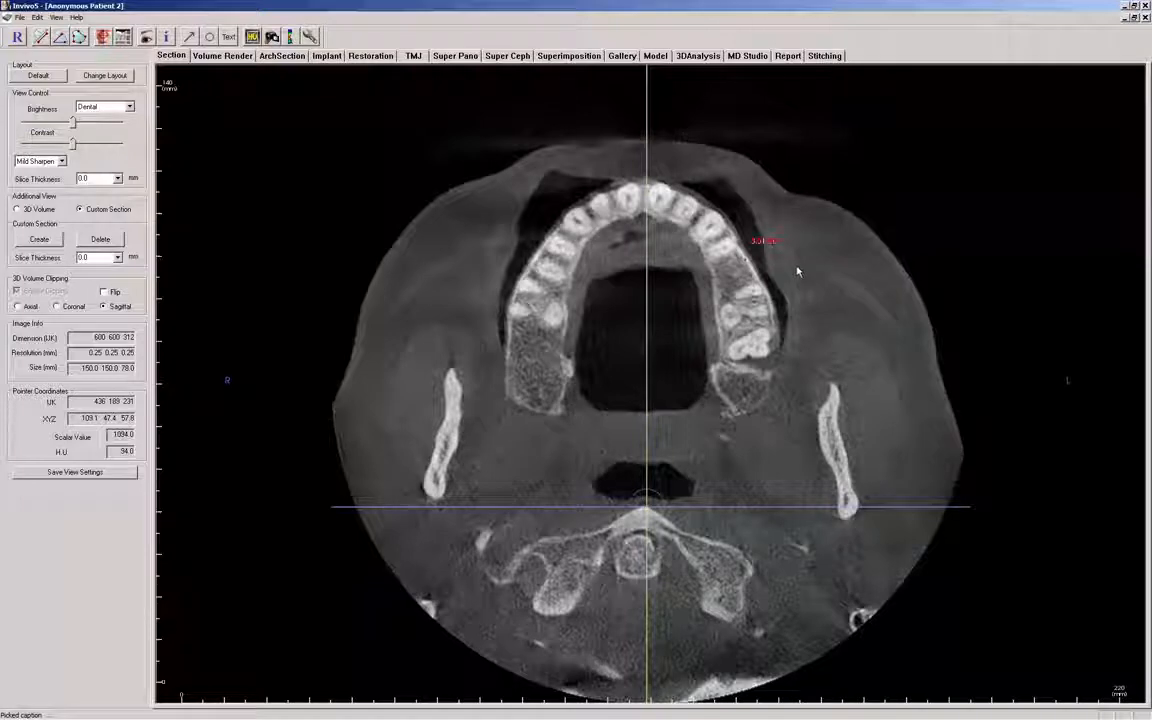
pyautogui.click(797, 272)
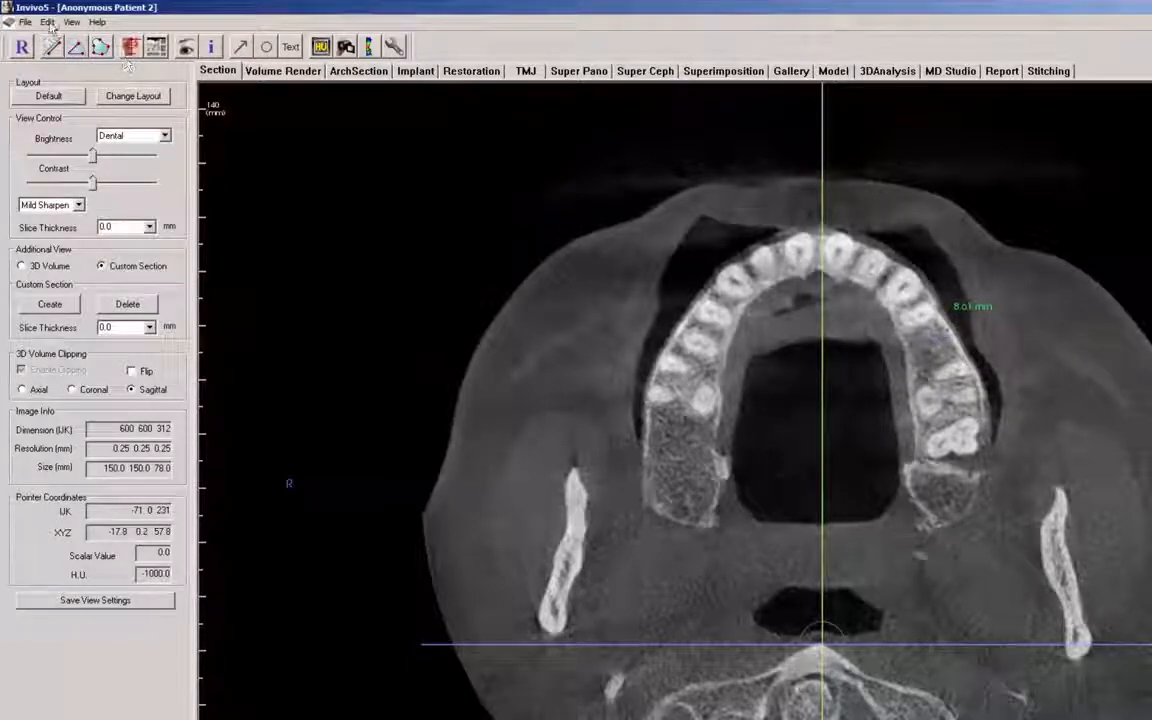
# Set the measurement font size to Medium and enable Cycle 2D Distance Measurement Color in the display preferences.
pyautogui.click(26, 22)
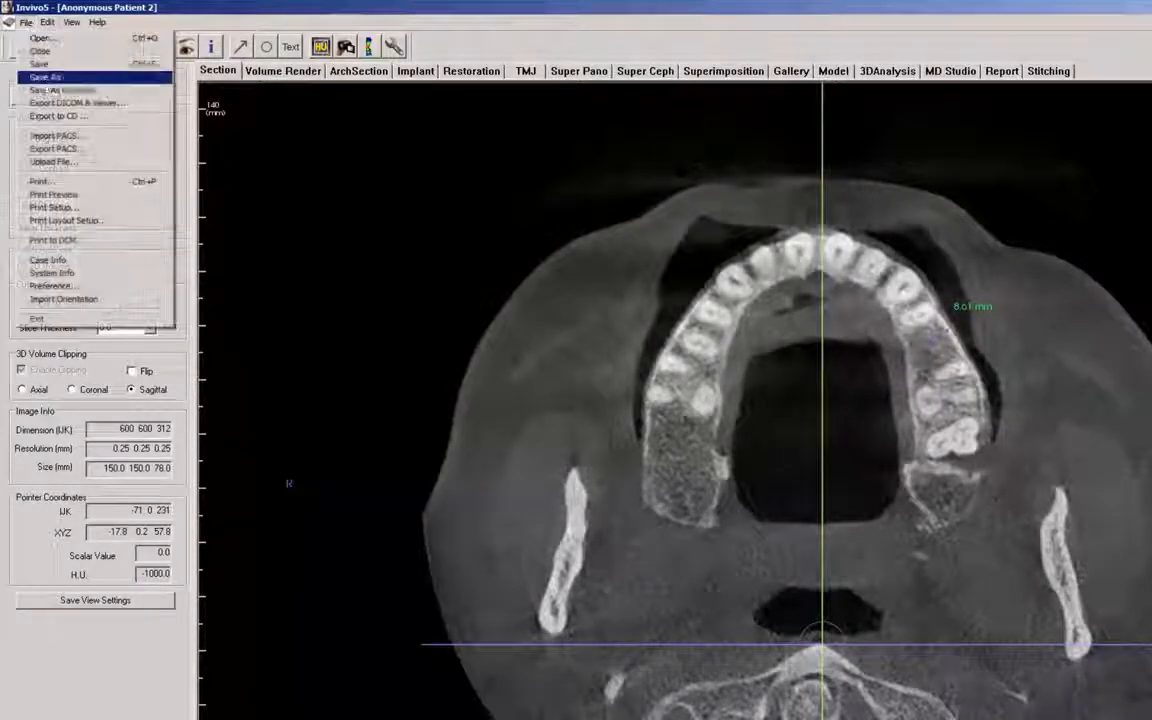
pyautogui.click(50, 286)
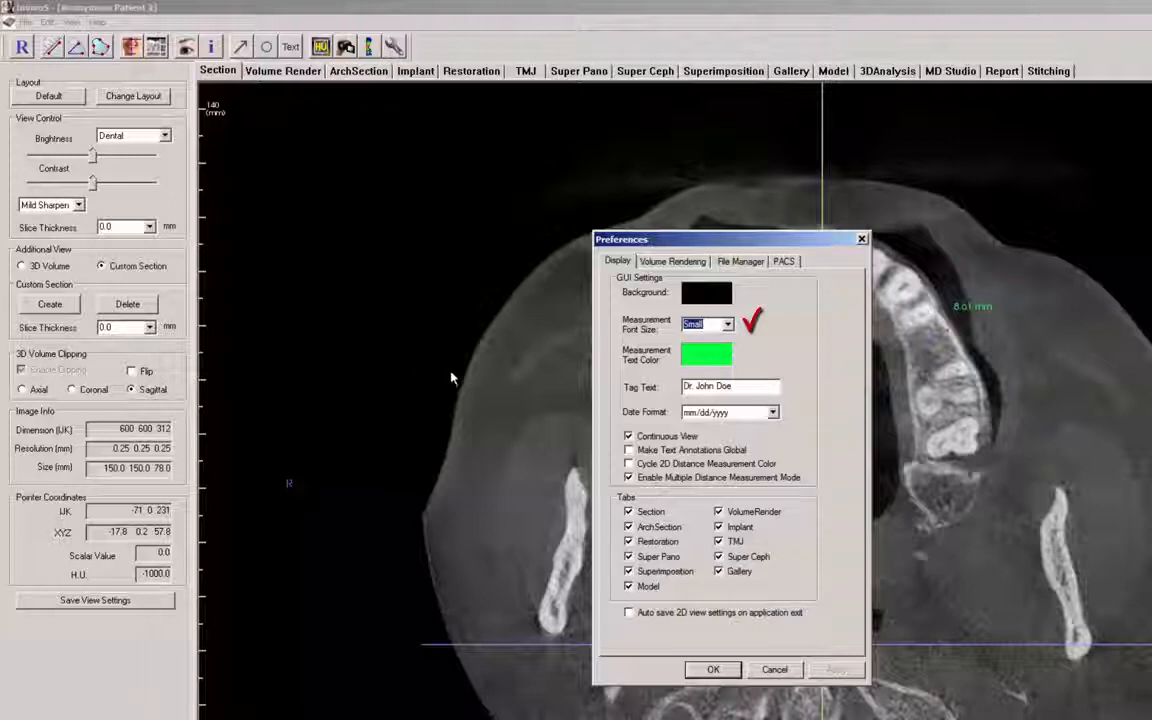
pyautogui.click(729, 326)
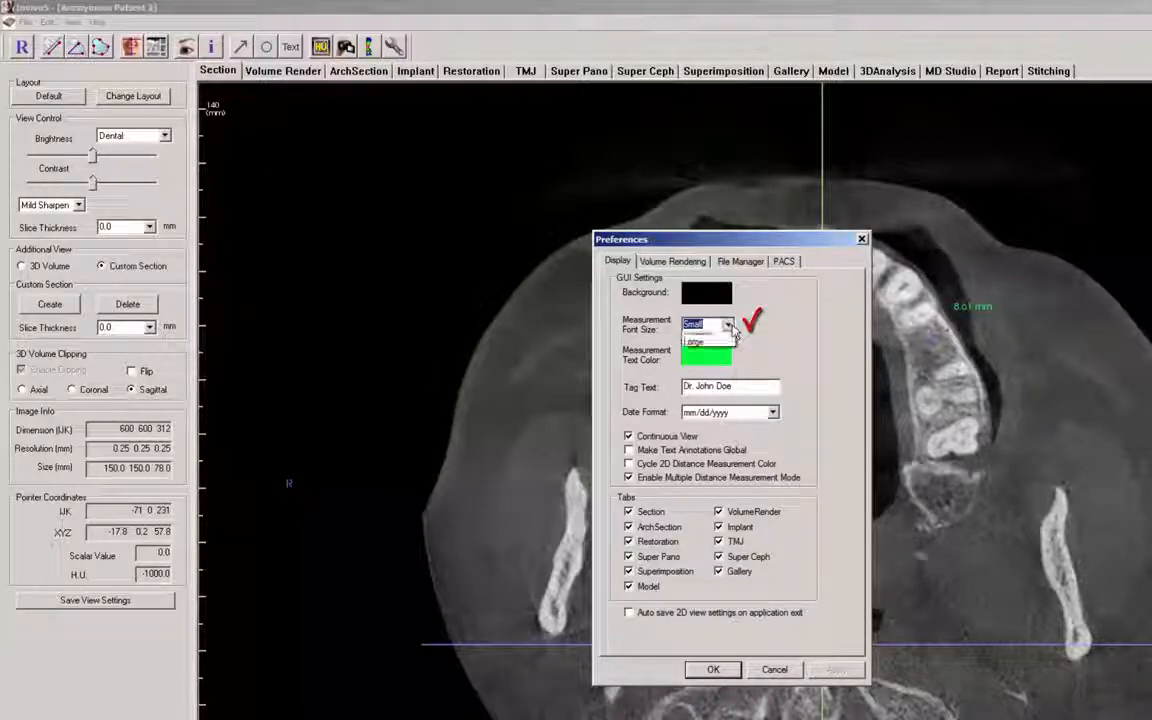
pyautogui.click(710, 345)
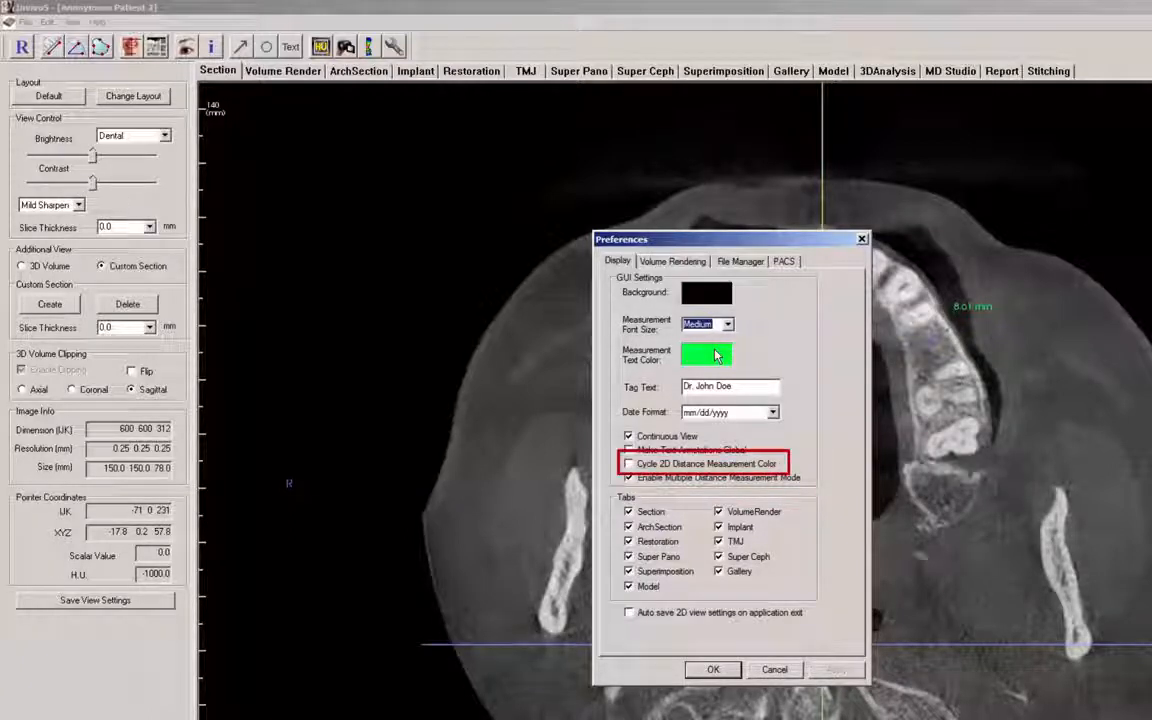
pyautogui.click(629, 464)
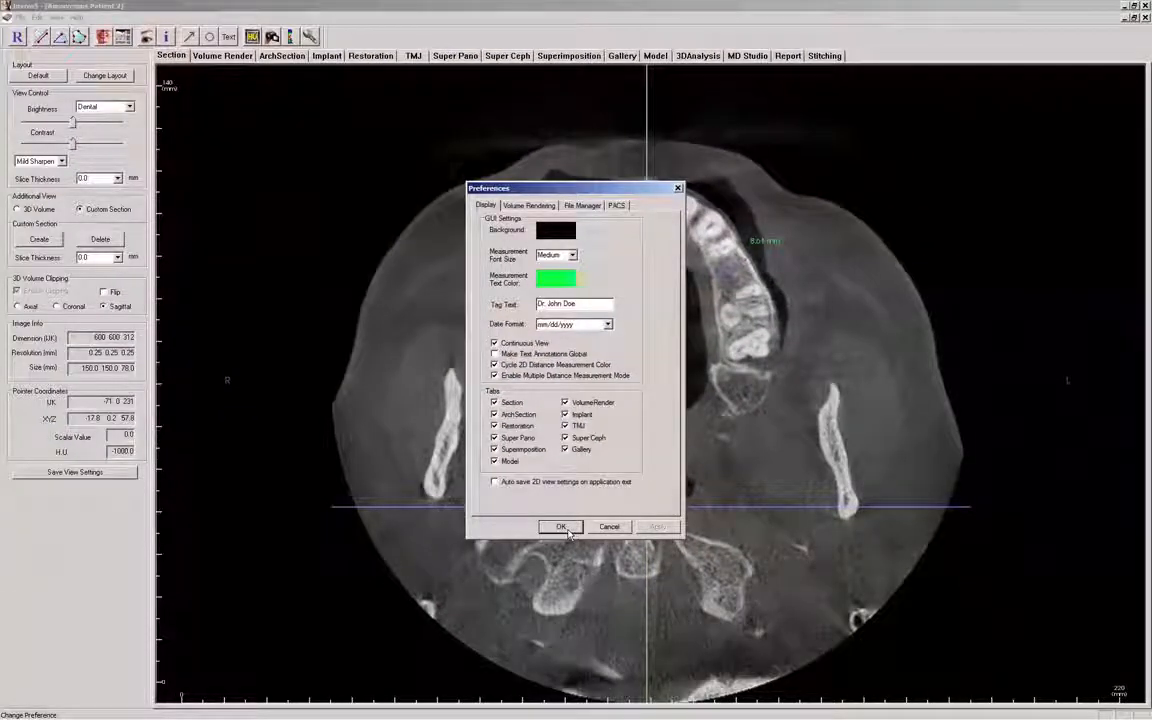
pyautogui.click(565, 530)
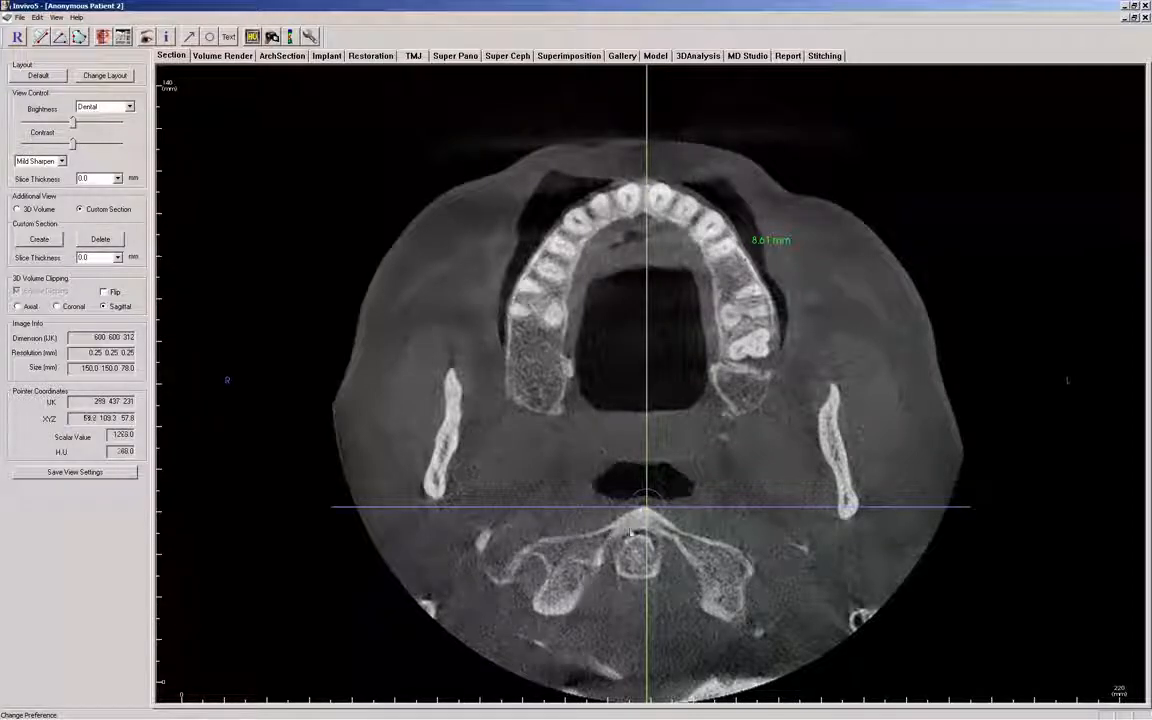
# Delete the existing distance measurement and draw four stacked horizontal ones behind the patient's right end of the dental arch.
pyautogui.click(771, 244)
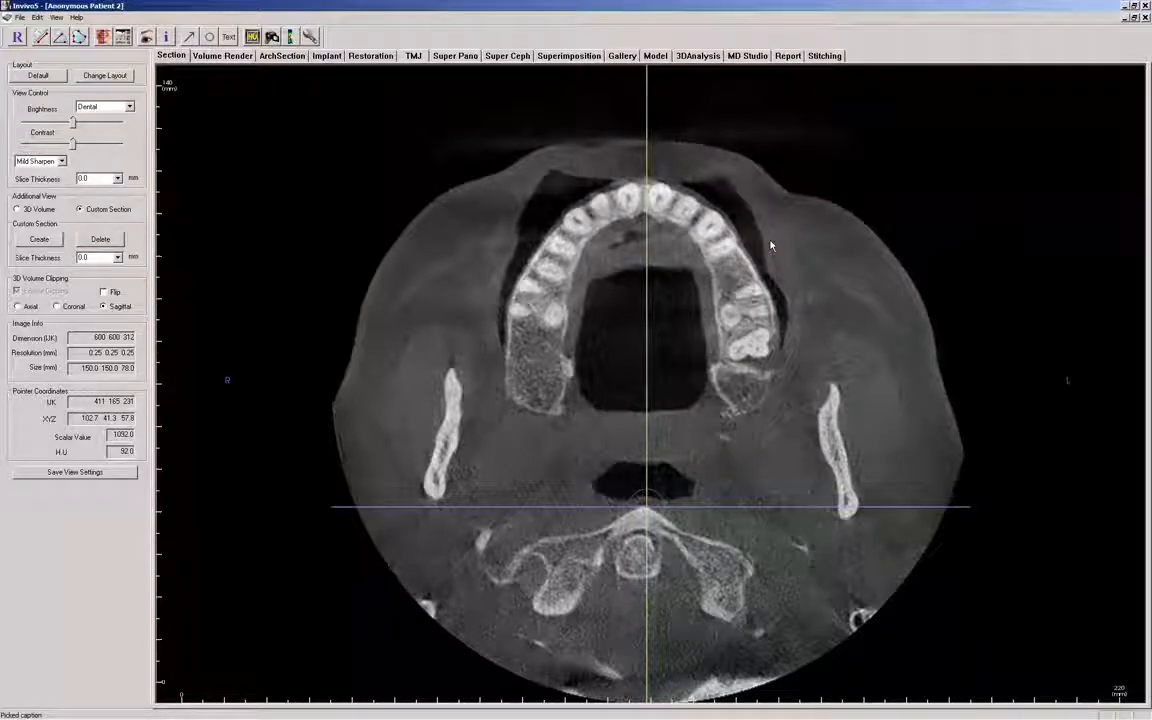
pyautogui.click(41, 42)
pyautogui.moveTo(488, 430); pyautogui.dragTo(570, 426)
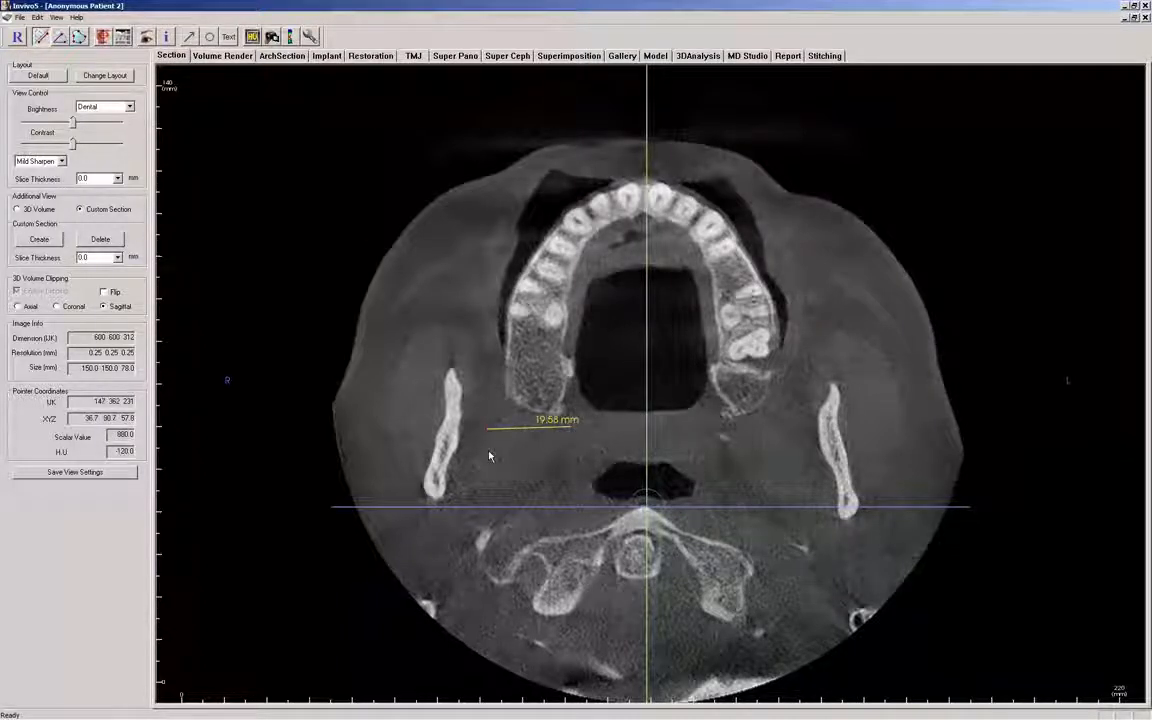
pyautogui.moveTo(488, 452); pyautogui.dragTo(571, 455)
pyautogui.moveTo(486, 477); pyautogui.dragTo(571, 476)
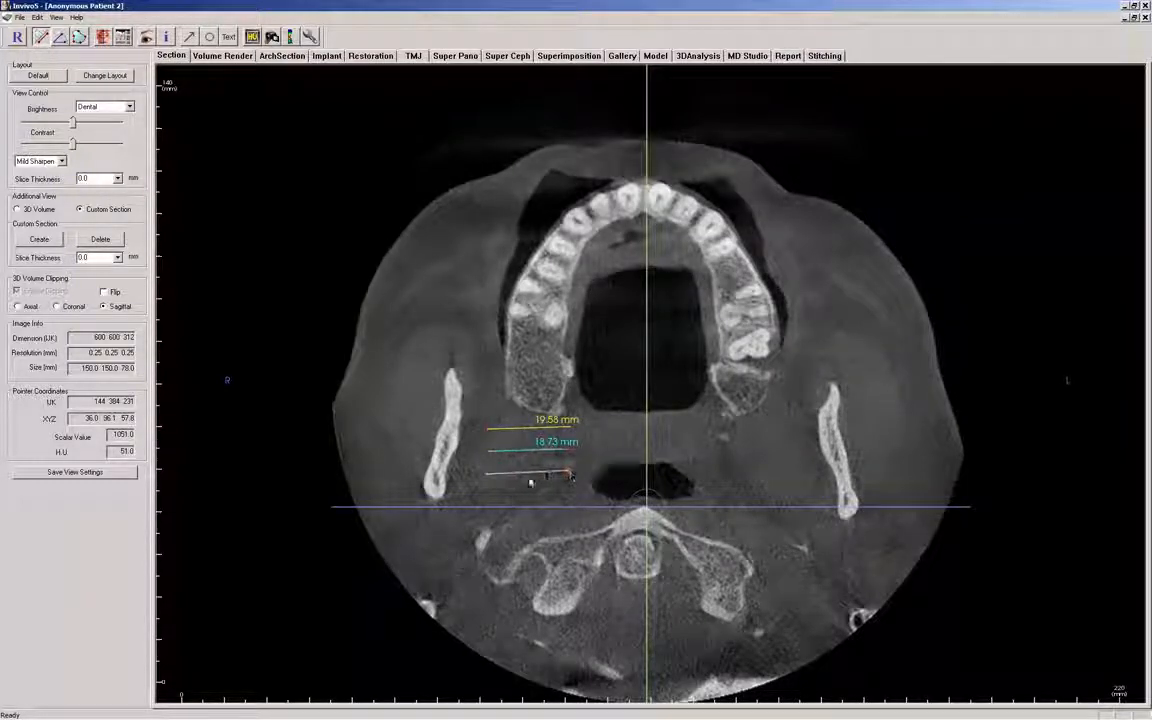
pyautogui.moveTo(488, 496); pyautogui.dragTo(584, 488)
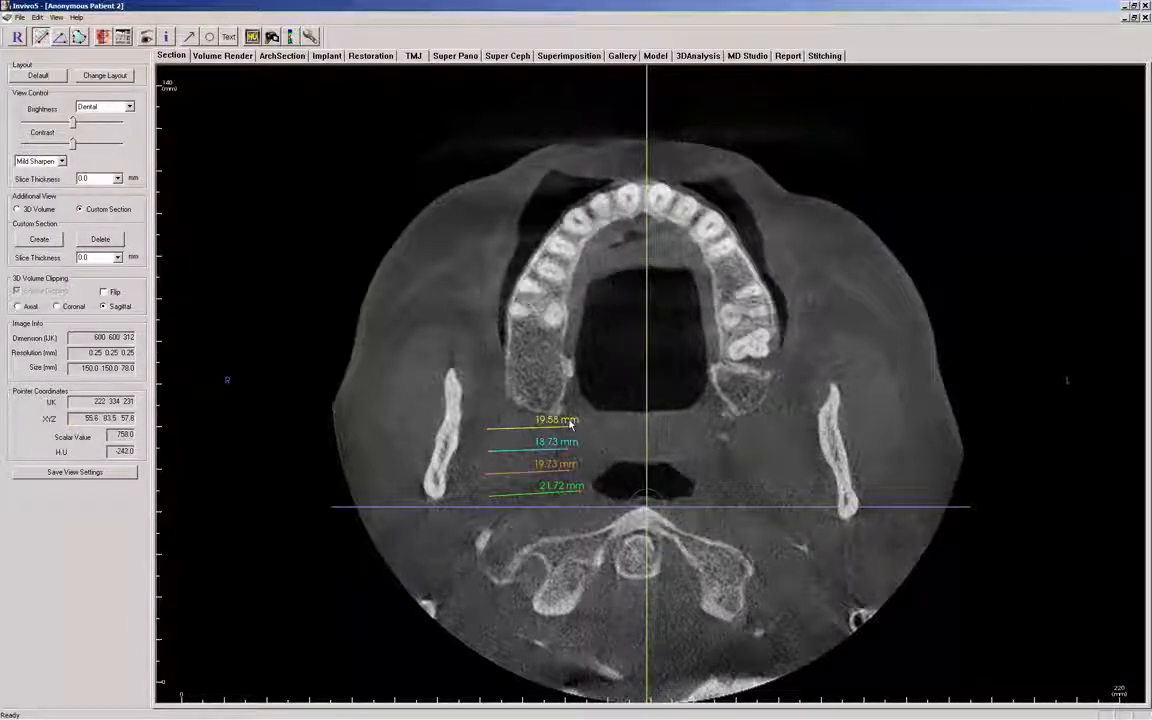
# Move the captions of the four distance measurements off their lines, placing them alternately beside opposite line ends.
pyautogui.moveTo(571, 420); pyautogui.dragTo(476, 456)
pyautogui.click(573, 445)
pyautogui.moveTo(550, 469); pyautogui.dragTo(478, 502)
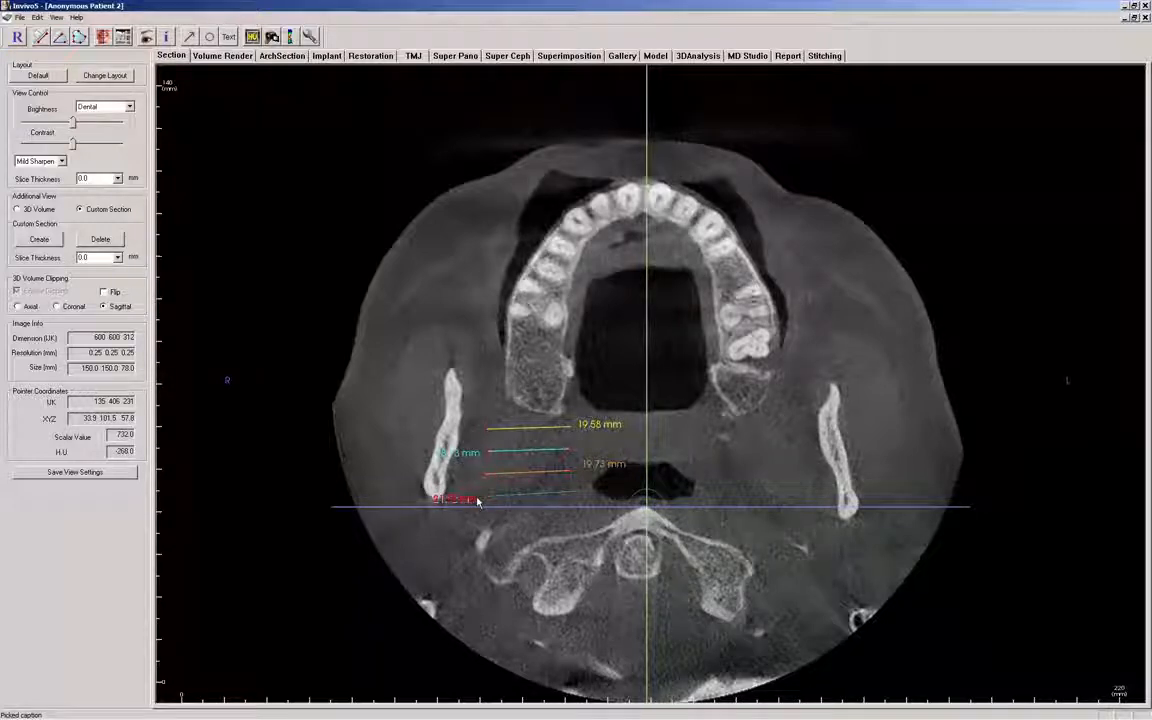
# Delete all four distance measurements from the axial slice and restore the multi-view section layout.
pyautogui.press('Delete')
pyautogui.click(599, 472)
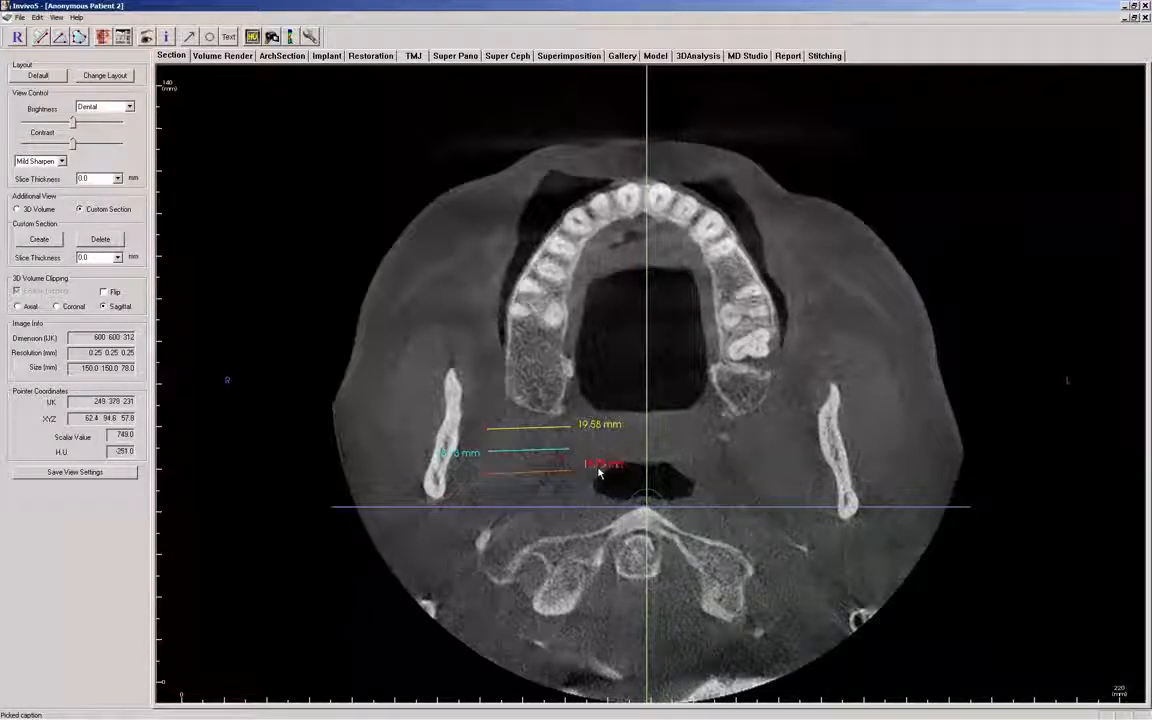
pyautogui.press('Delete')
pyautogui.press('Delete')
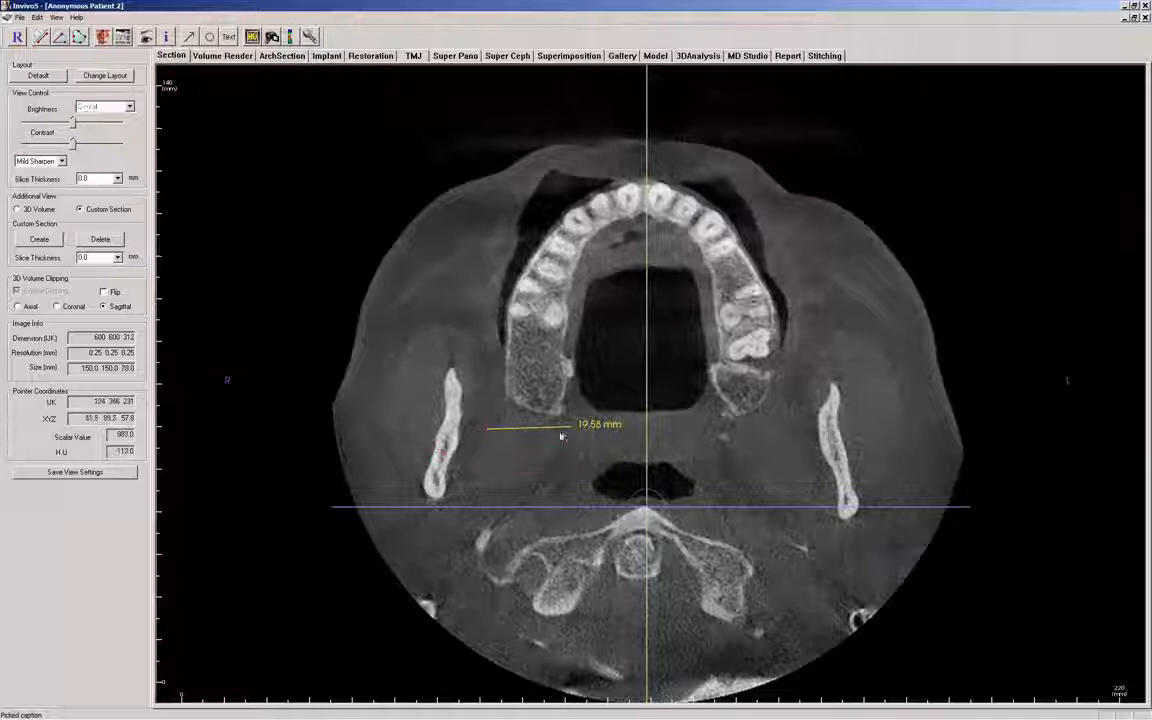
pyautogui.click(591, 427)
pyautogui.press('Delete')
pyautogui.doubleClick(568, 453)
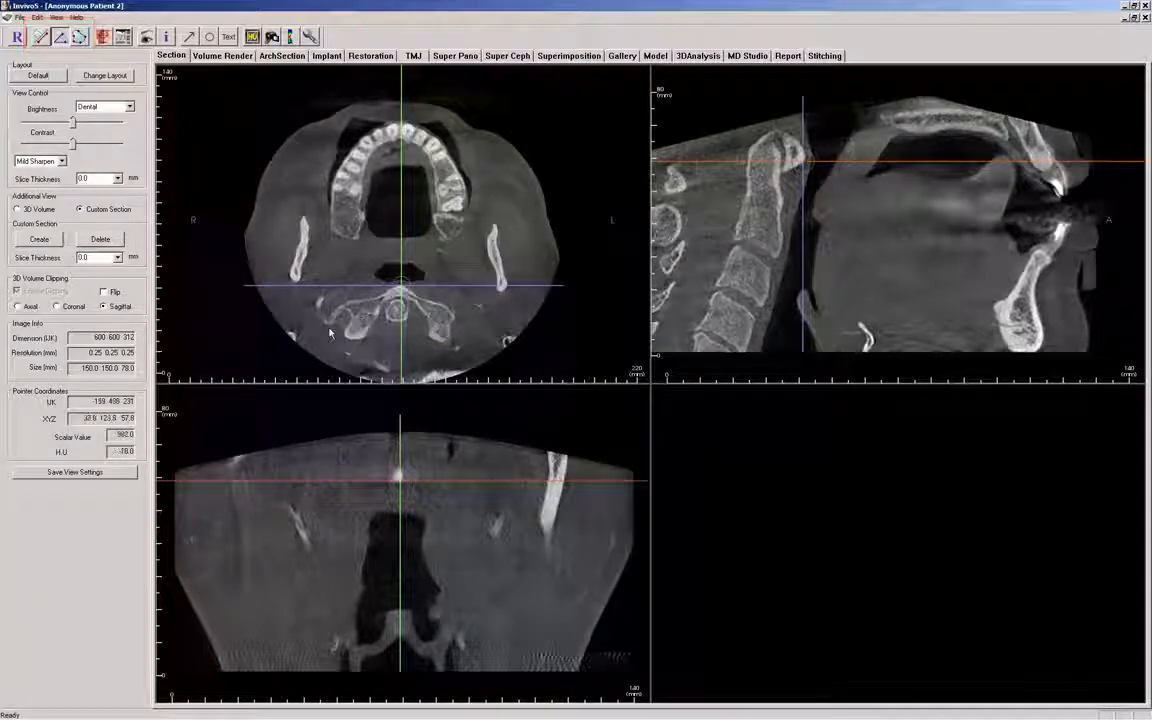
# Measure an angle beside the airway on the patient's right in the coronal slice, and adjust its vertex and upper arm.
pyautogui.click(286, 627)
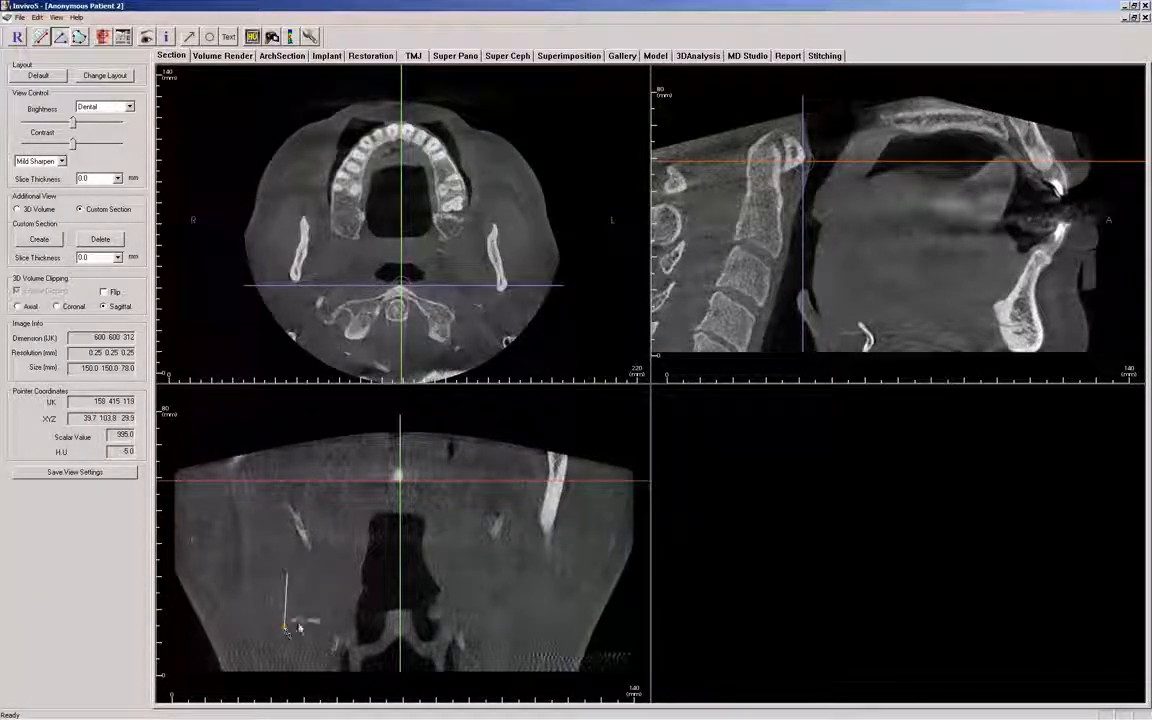
pyautogui.click(338, 620)
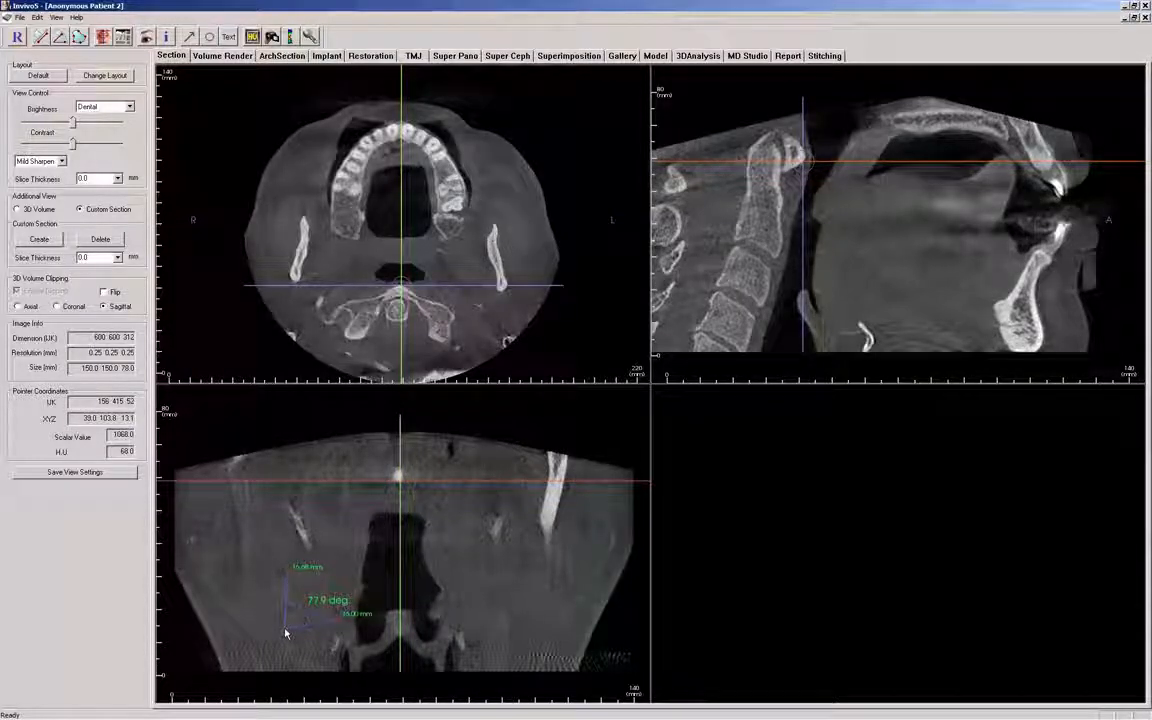
pyautogui.click(289, 629)
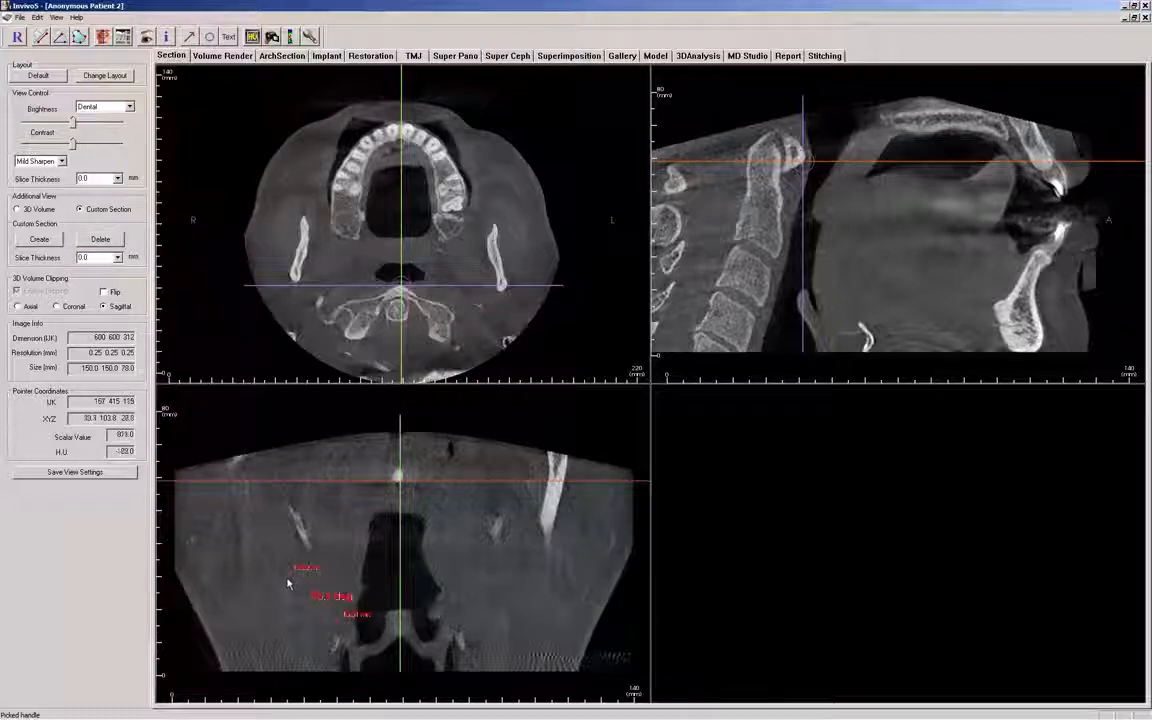
pyautogui.moveTo(289, 577); pyautogui.dragTo(349, 589)
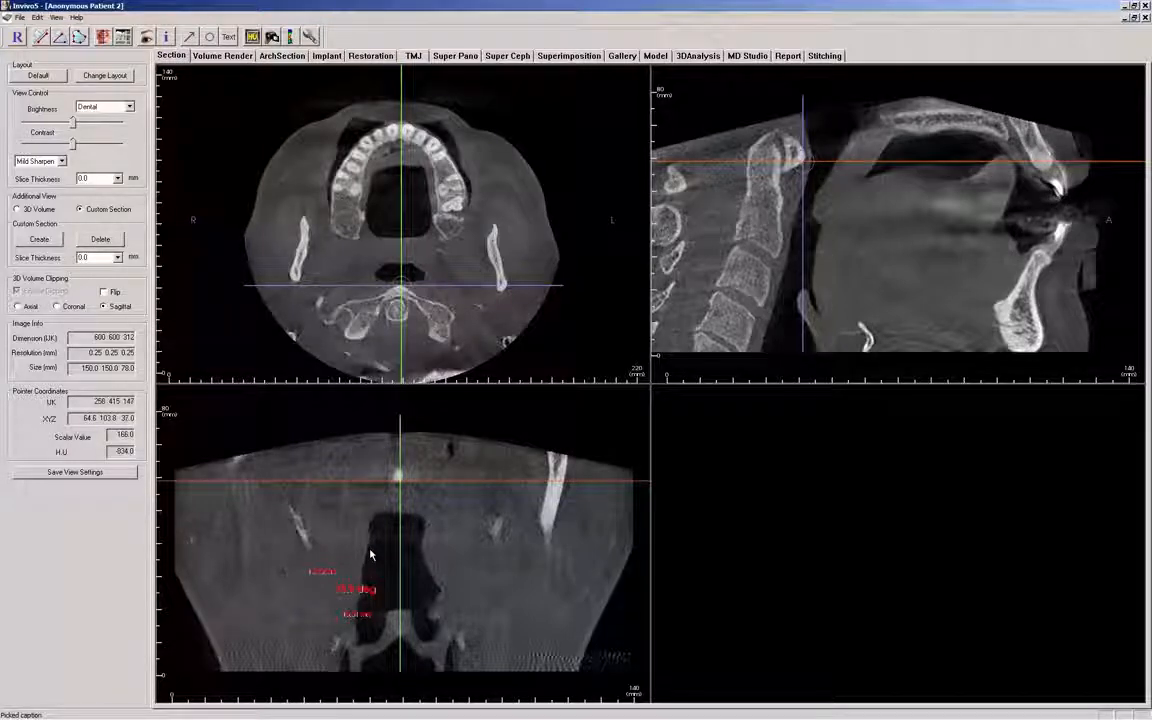
# Delete the angle measurement from the coronal slice.
pyautogui.click(370, 555)
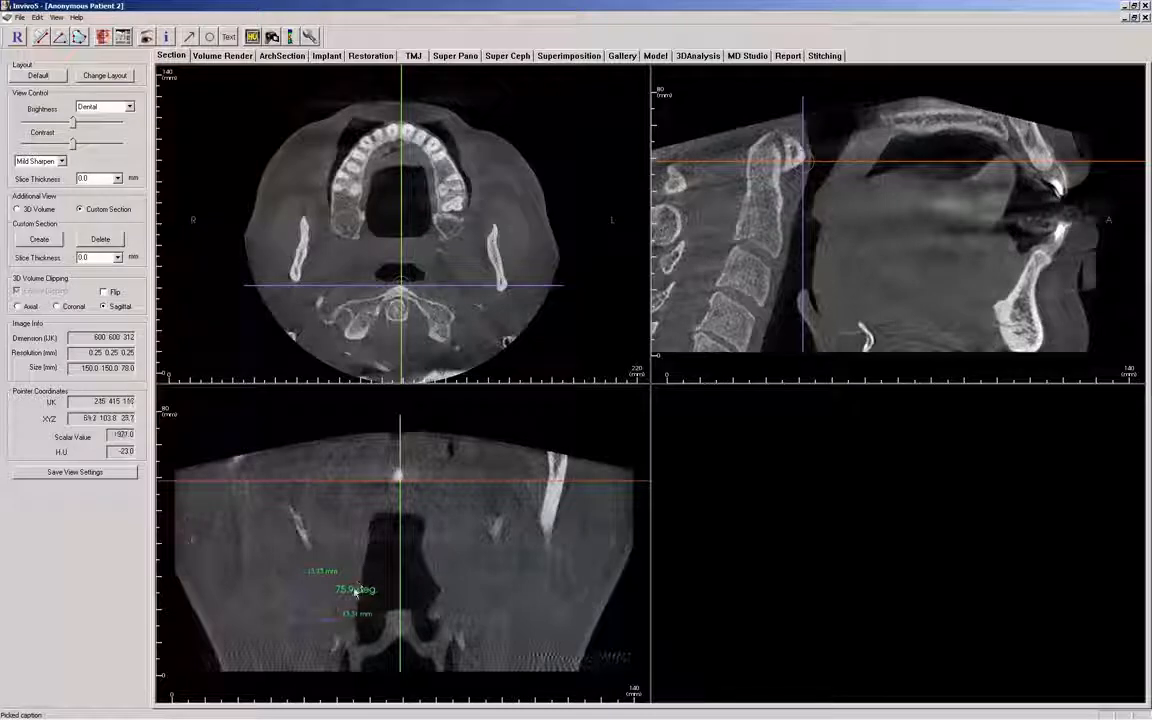
pyautogui.click(355, 590)
pyautogui.press('Delete')
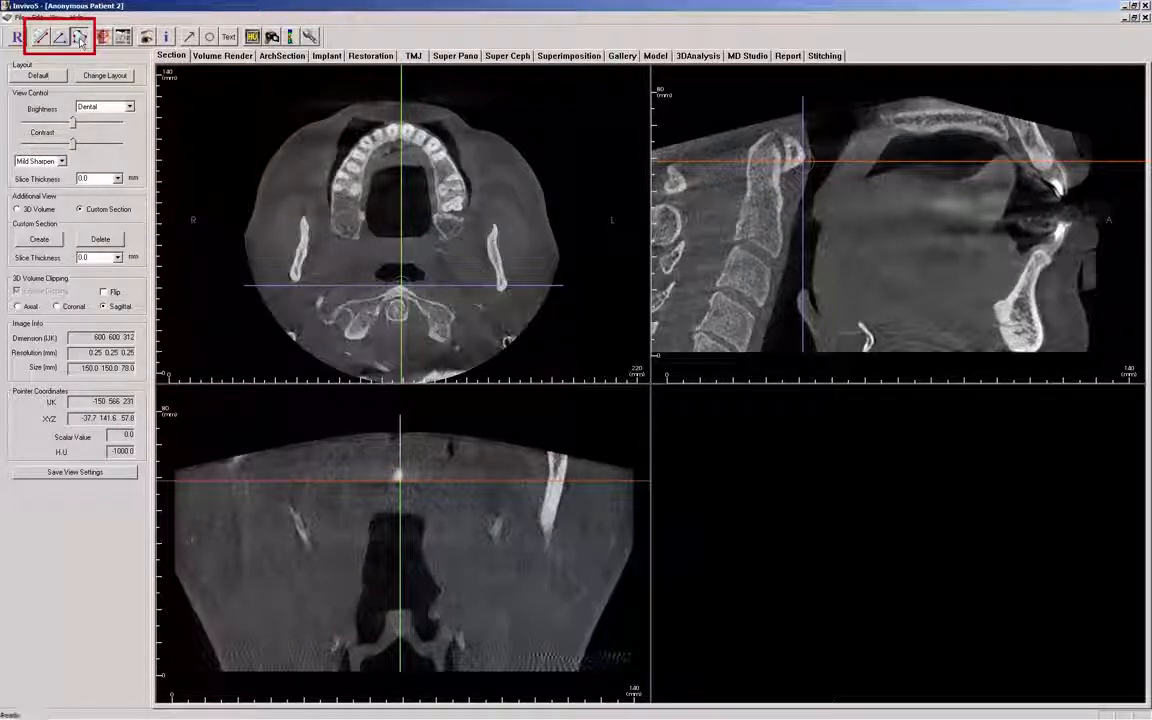
# Measure a four-point area beside the airway on the patient's right in the coronal slice, and delete the measurement.
pyautogui.click(266, 533)
pyautogui.click(264, 603)
pyautogui.click(344, 585)
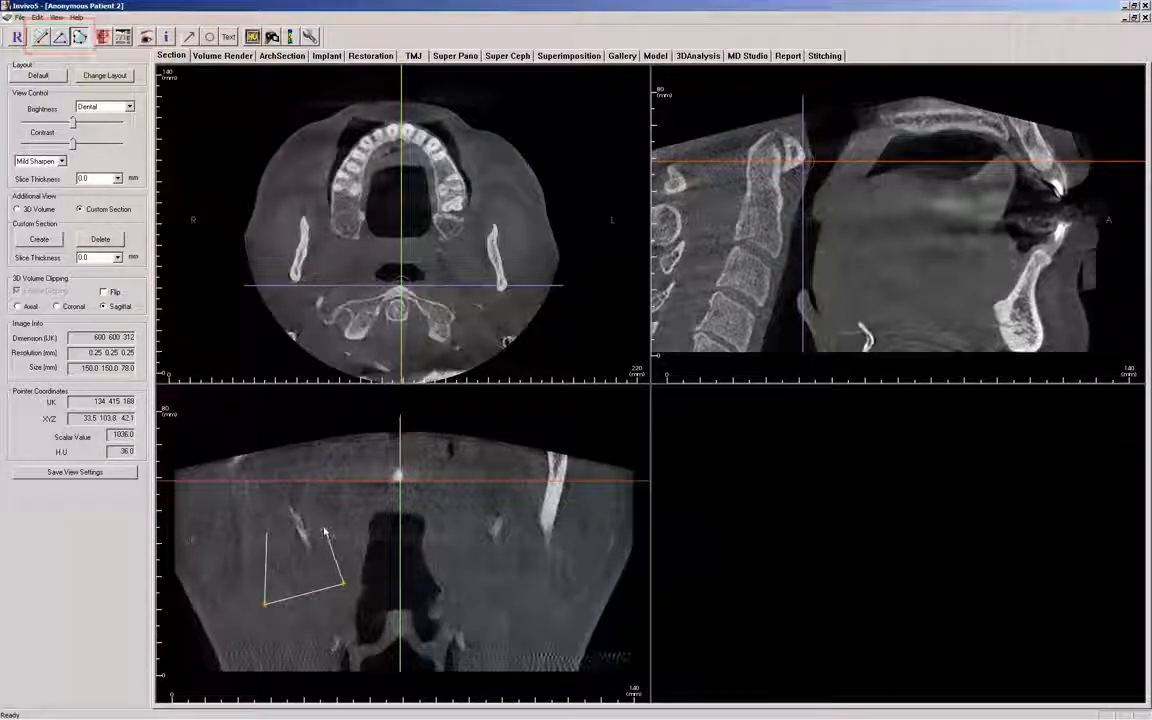
pyautogui.doubleClick(324, 531)
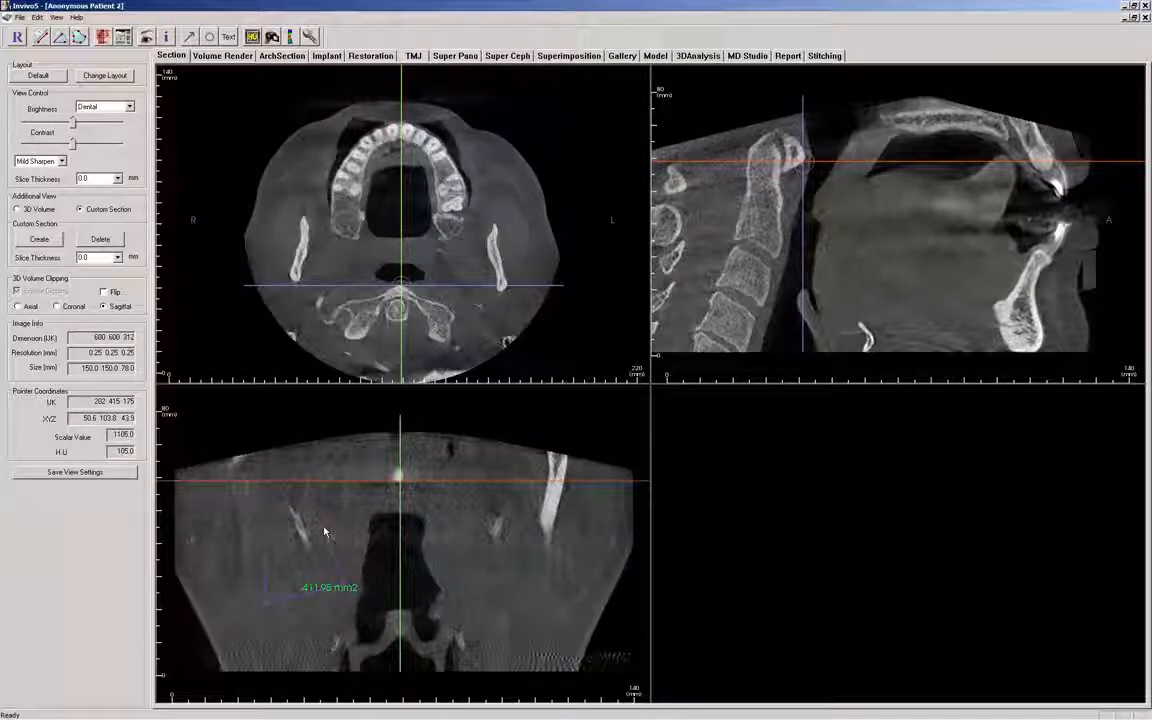
pyautogui.click(347, 593)
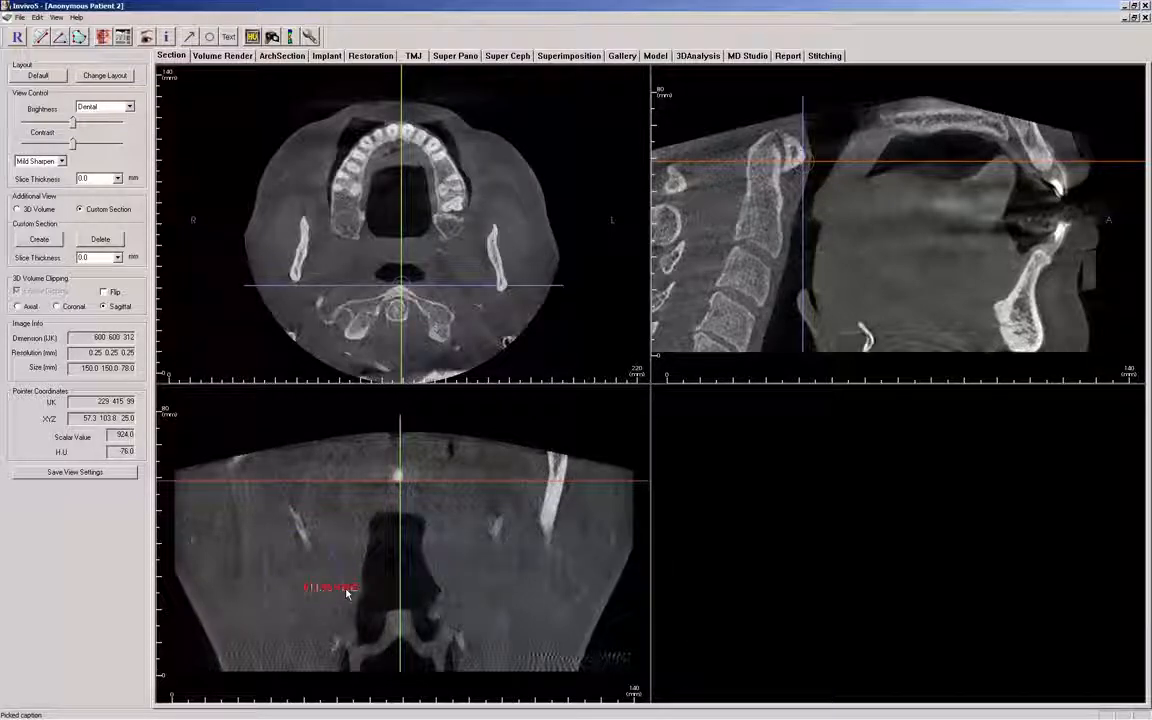
pyautogui.press('Delete')
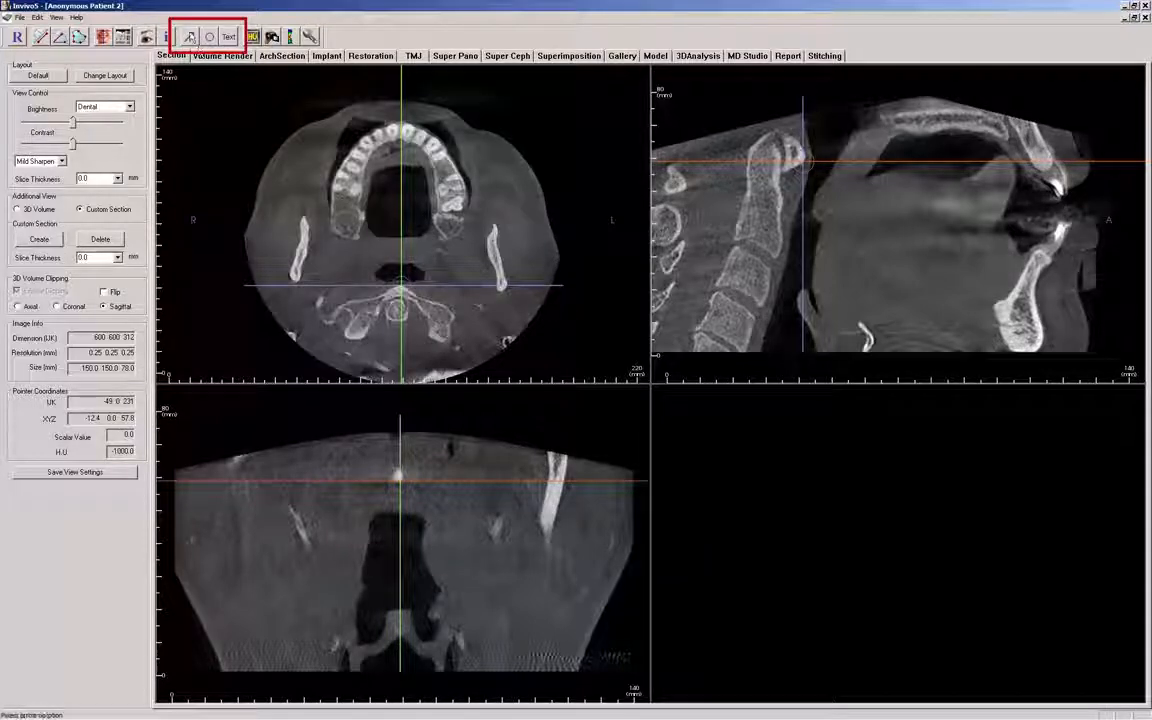
# Draw an arrow pointing at the dental arch on the patient's left in the axial slice, and adjust its tail and tip.
pyautogui.click(188, 37)
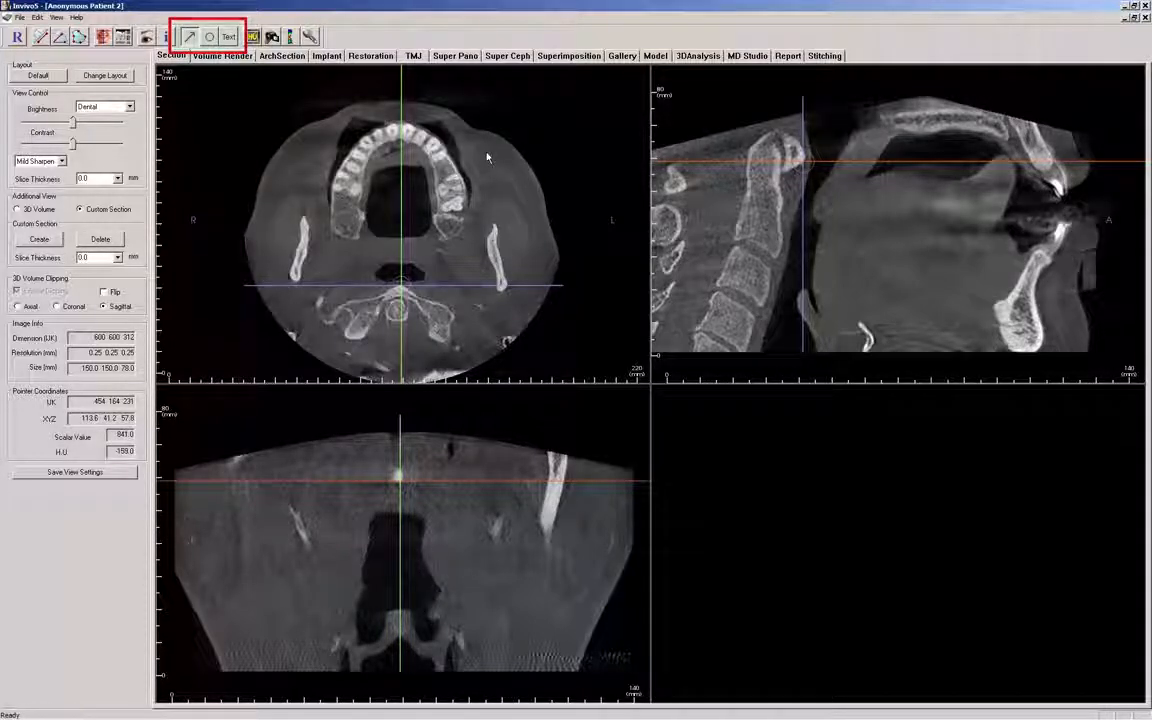
pyautogui.moveTo(508, 130); pyautogui.dragTo(458, 165)
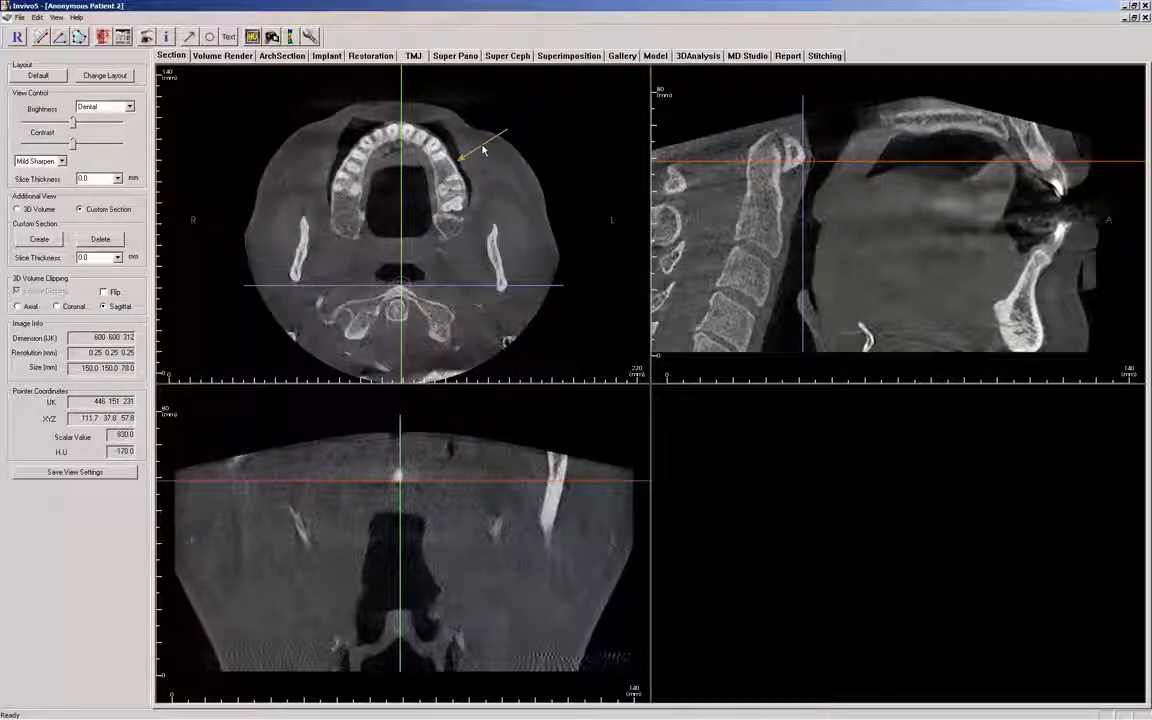
pyautogui.click(479, 147)
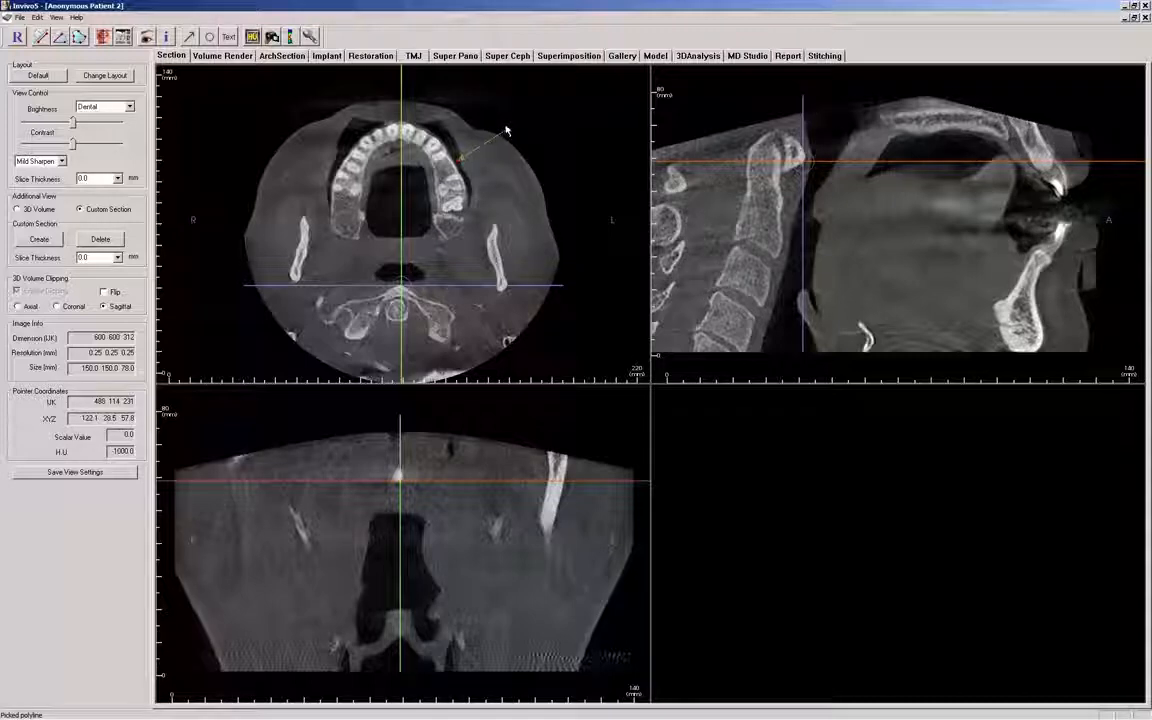
pyautogui.moveTo(508, 133); pyautogui.dragTo(541, 156)
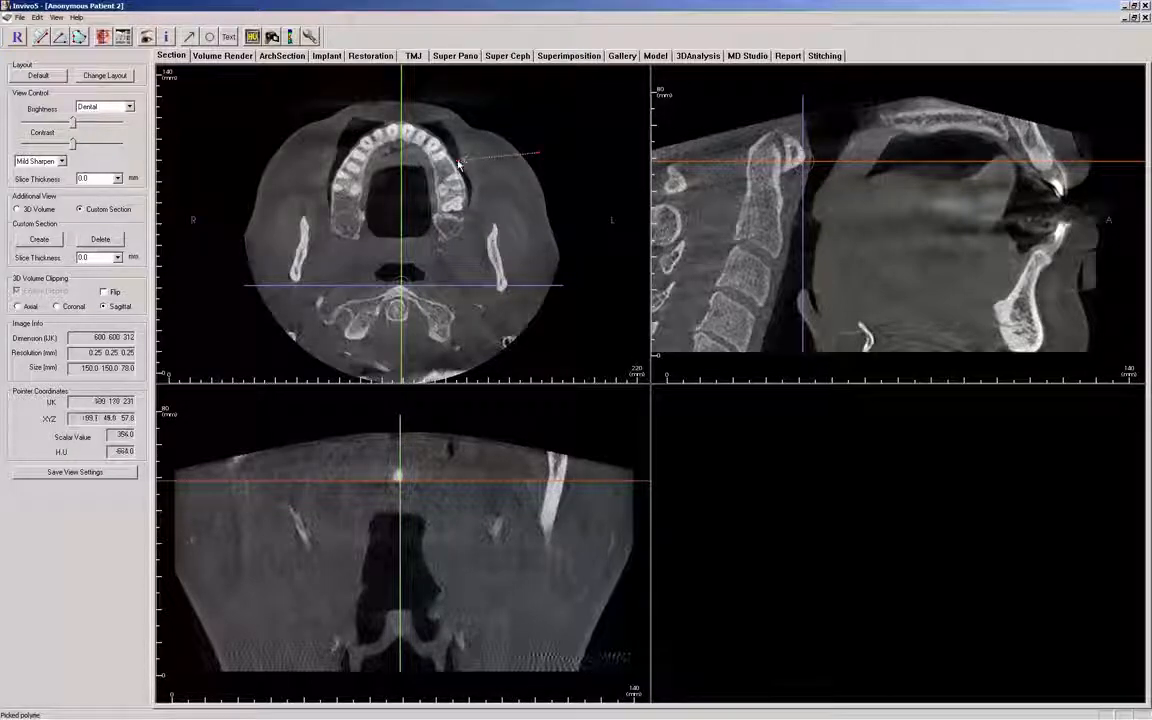
pyautogui.moveTo(458, 165)
pyautogui.mouseDown()
pyautogui.moveTo(465, 183)
pyautogui.moveTo(462, 162)
pyautogui.mouseUp()
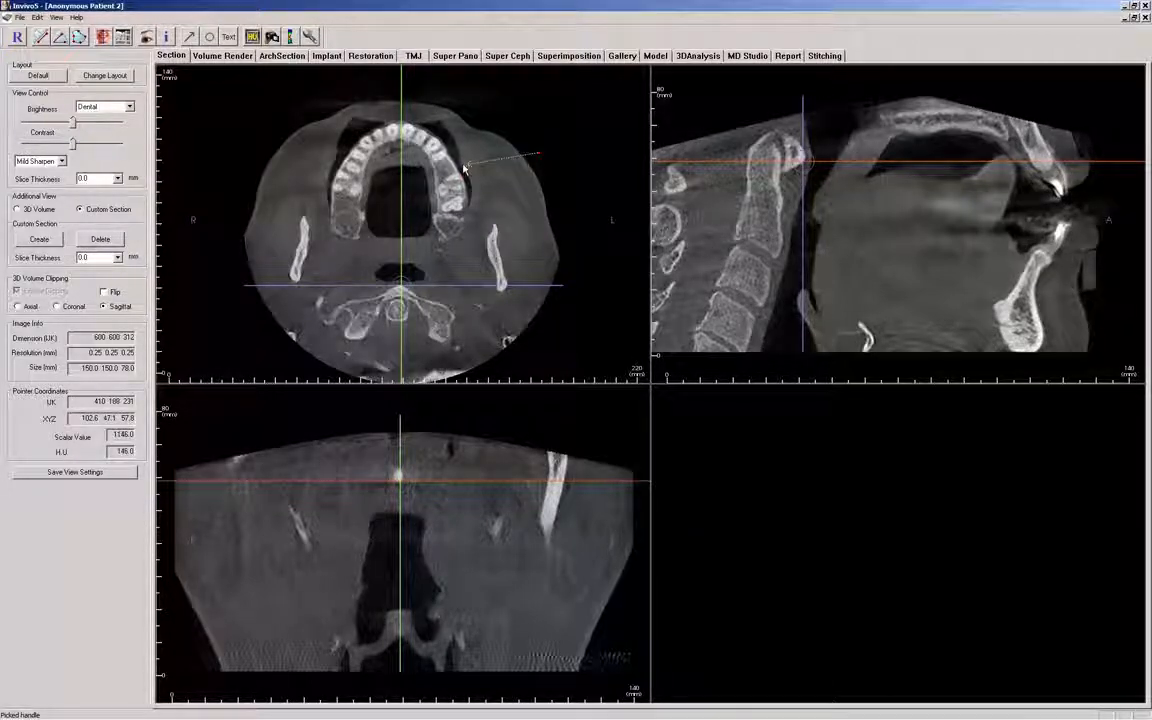
pyautogui.click(510, 189)
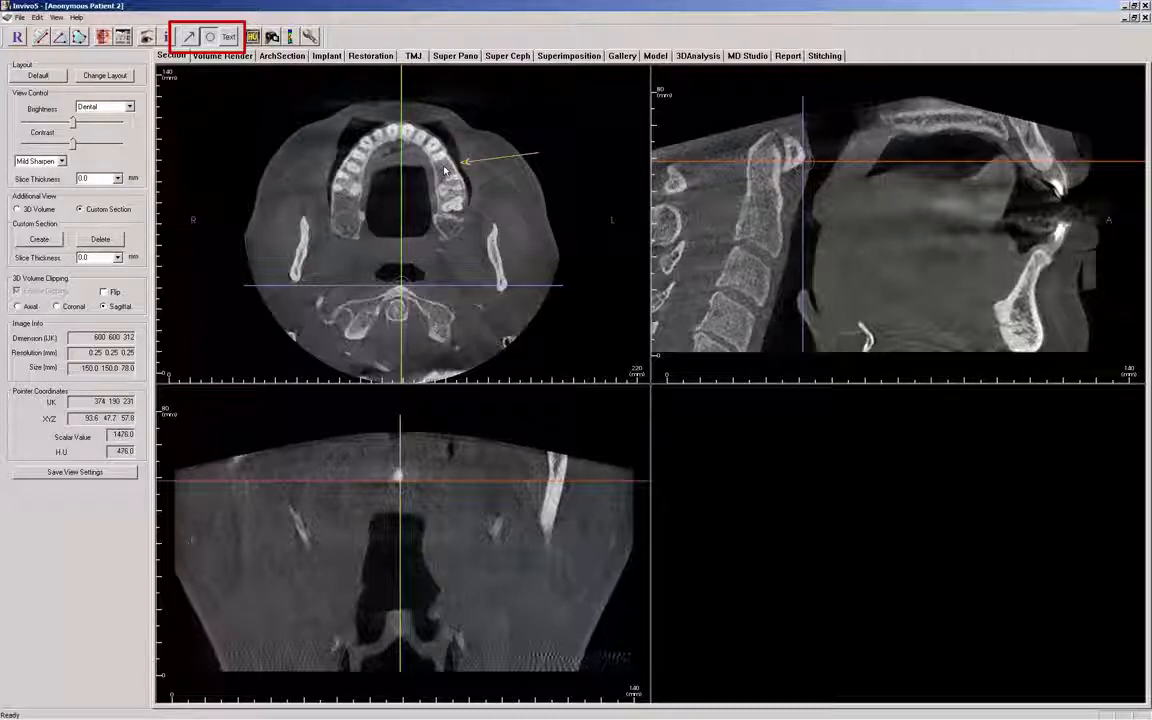
# Circle the area of the dental arch at the arrow's tip and place the text label "Implant Sitre" beside the arrow's tail.
pyautogui.moveTo(445, 168); pyautogui.dragTo(465, 158)
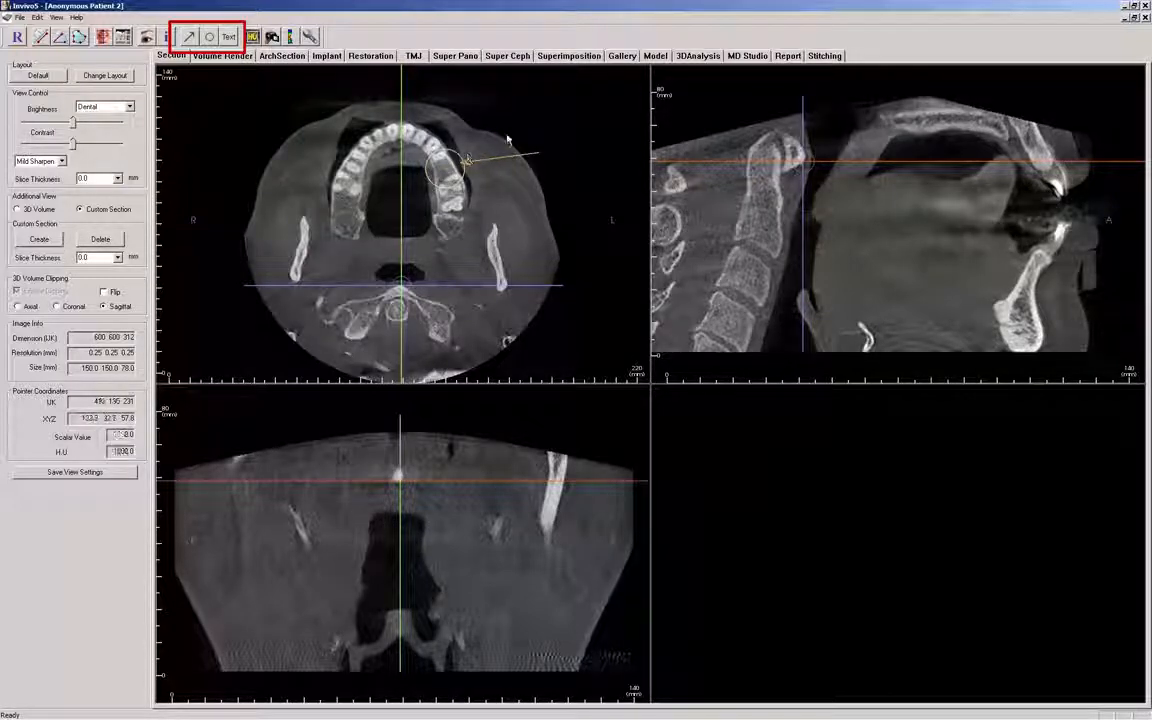
pyautogui.click(228, 37)
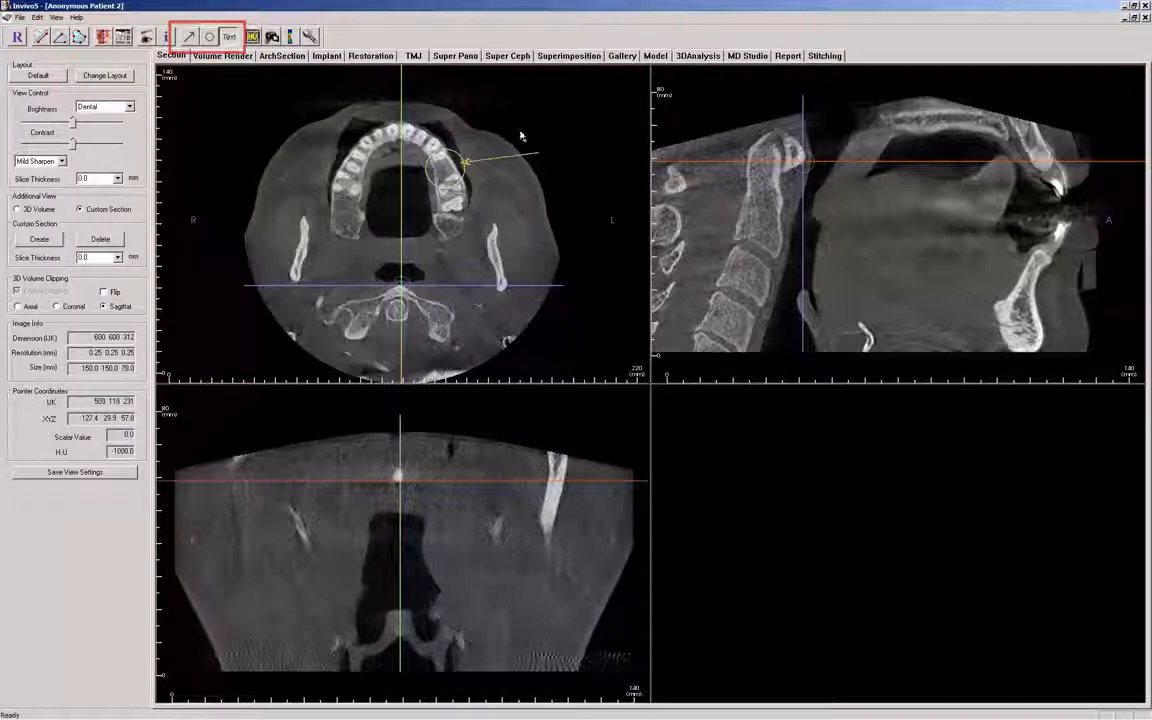
pyautogui.click(553, 150)
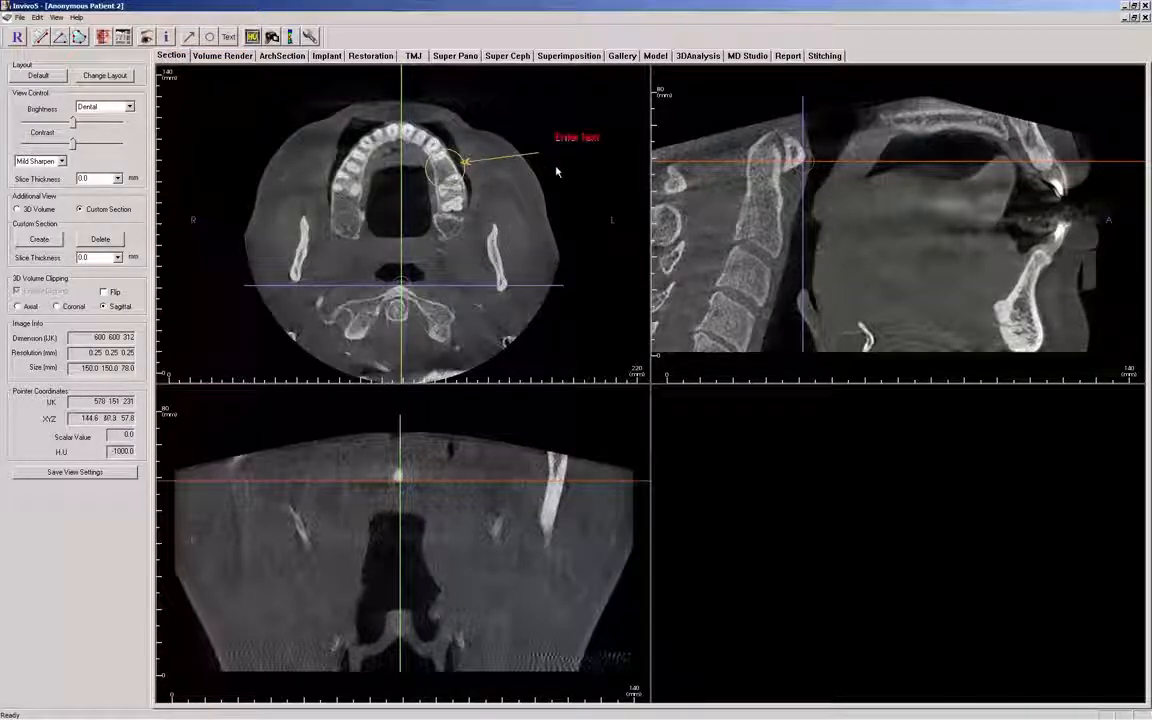
pyautogui.press('BackSpace')
pyautogui.write('Primary')
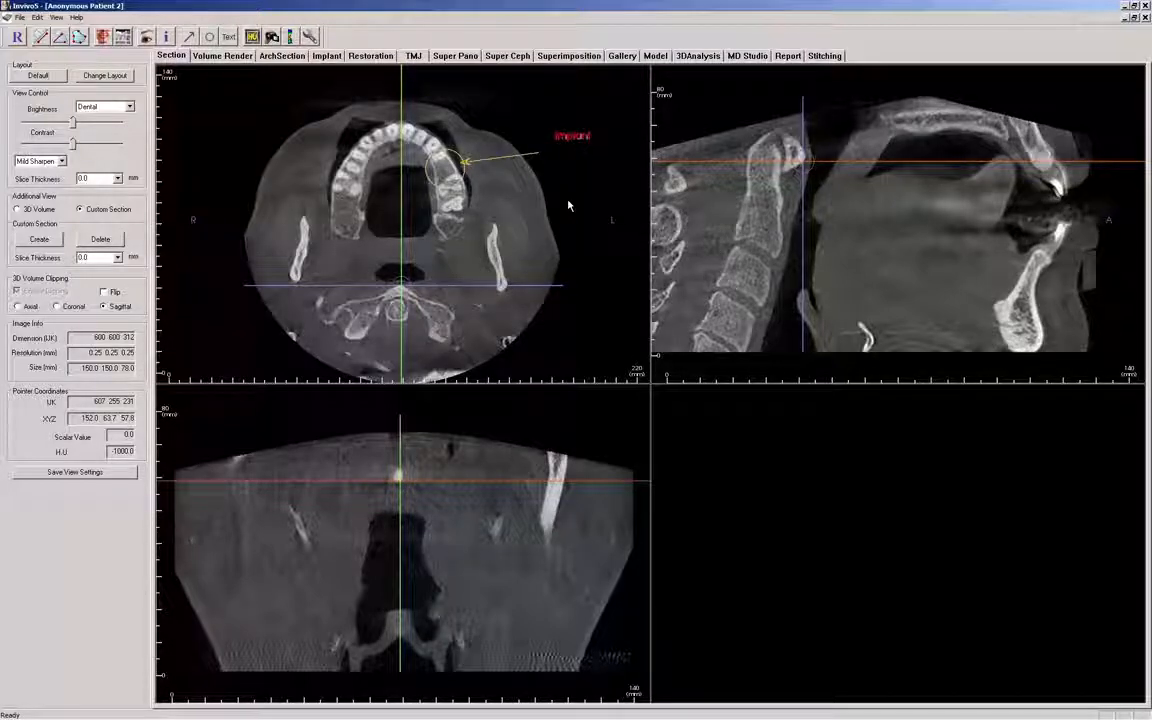
pyautogui.write(' Site')
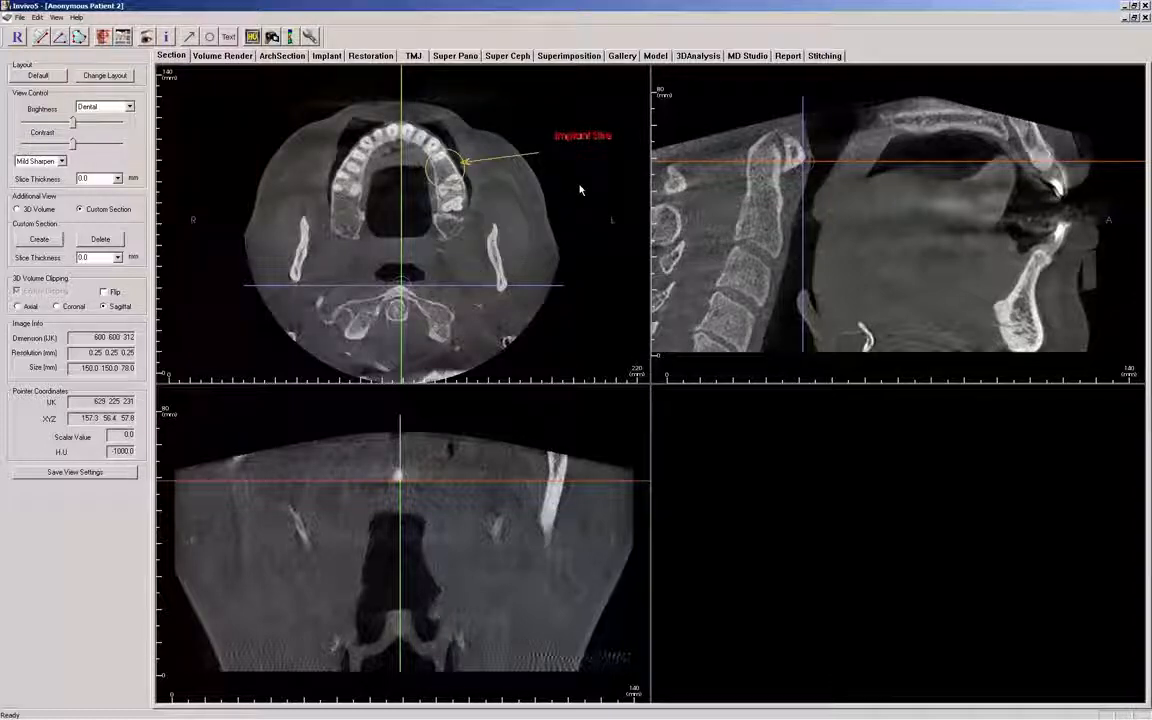
pyautogui.moveTo(583, 136); pyautogui.dragTo(573, 151)
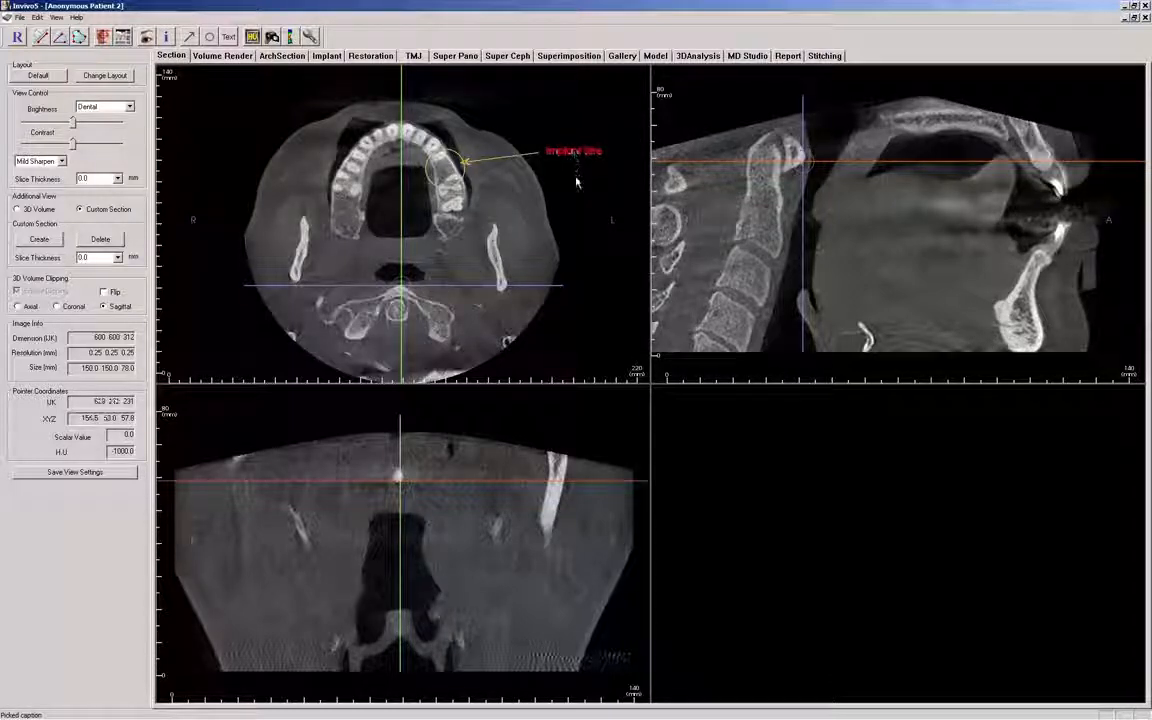
pyautogui.click(576, 182)
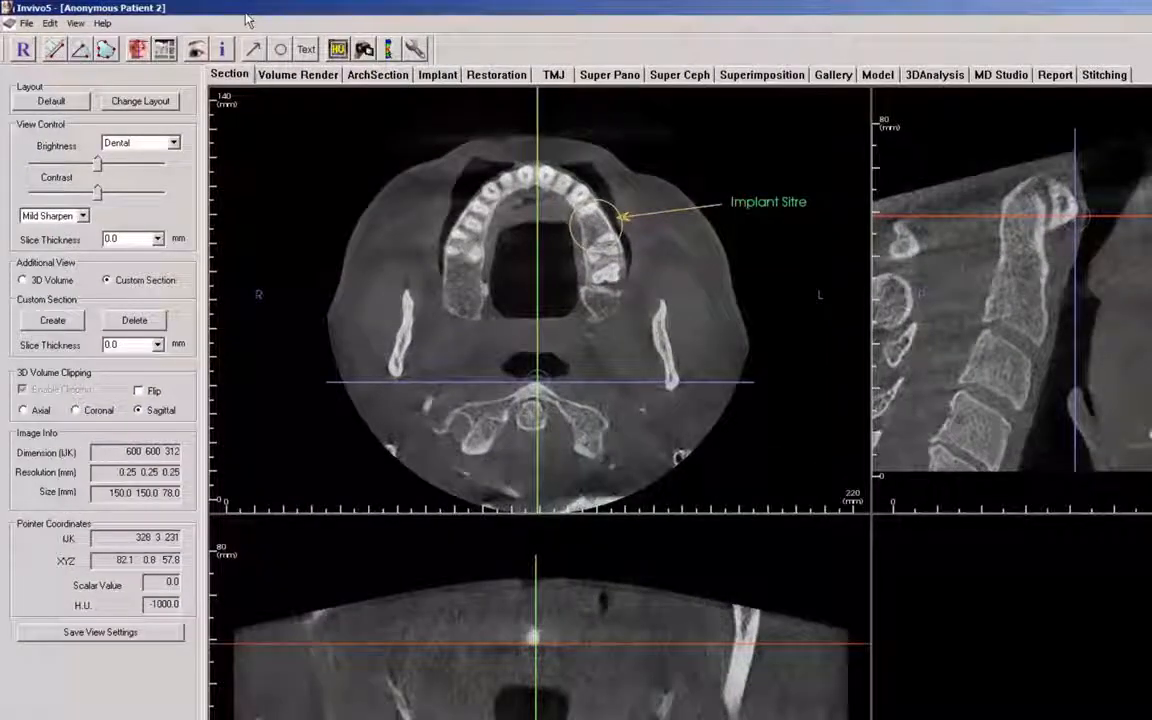
# Set the measurement text color to blue and make text annotations global in the display preferences.
pyautogui.click(25, 23)
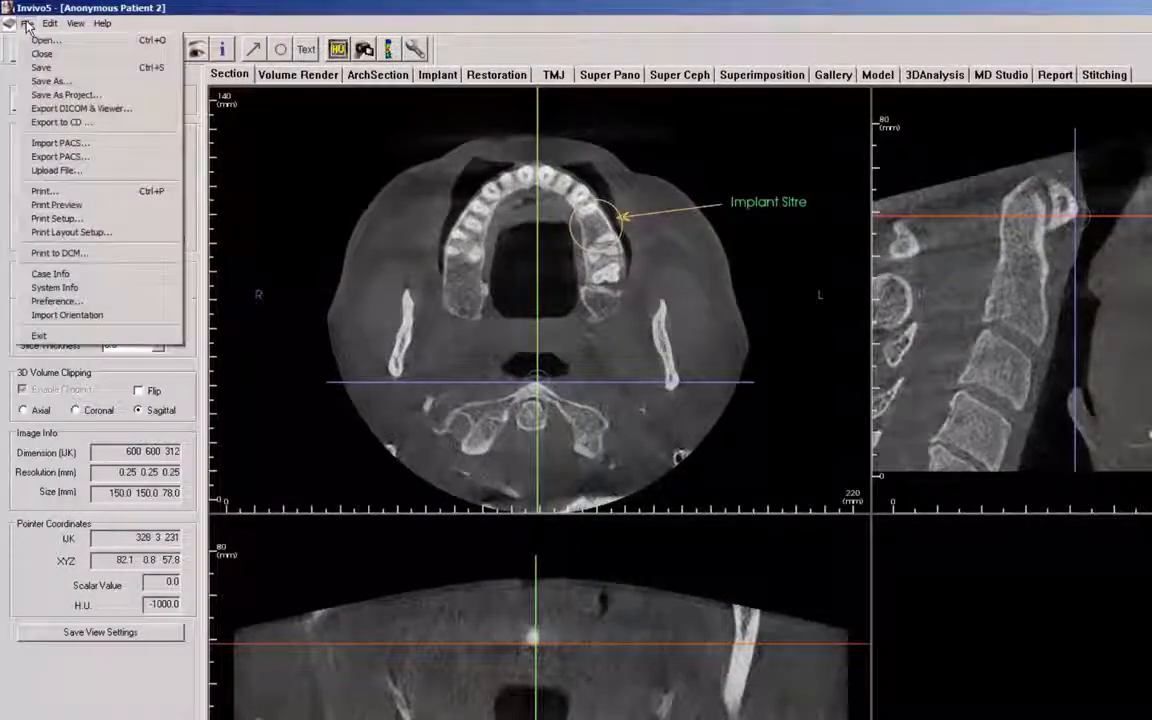
pyautogui.click(70, 301)
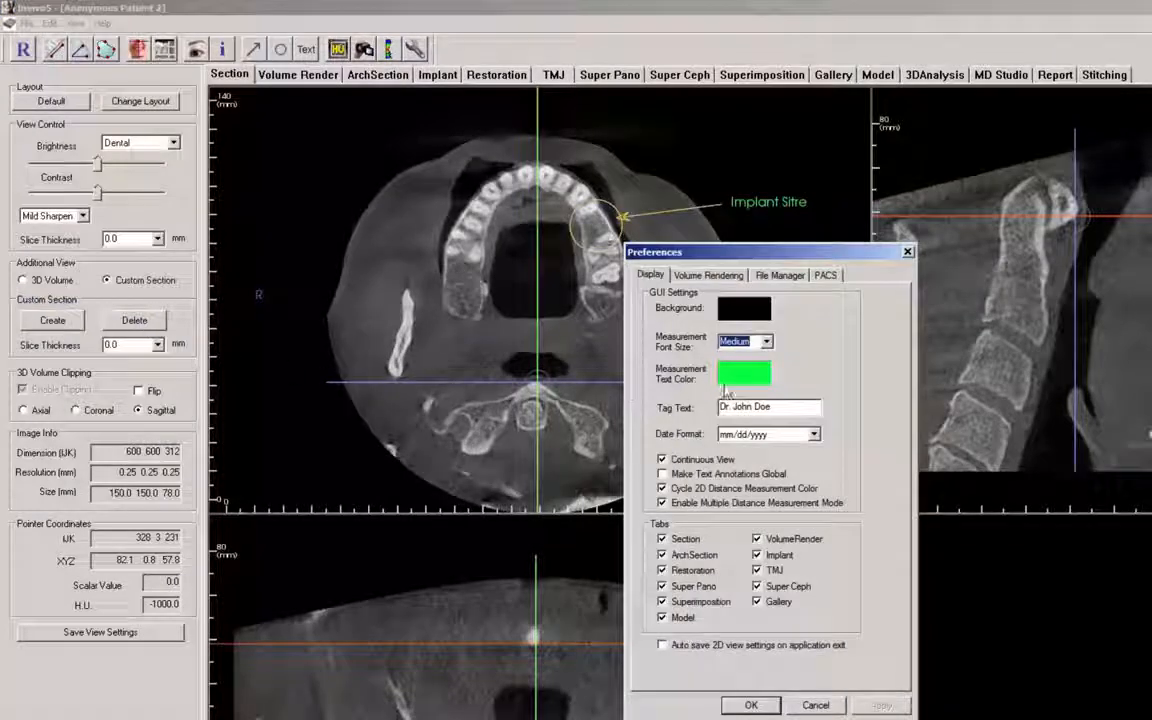
pyautogui.click(736, 377)
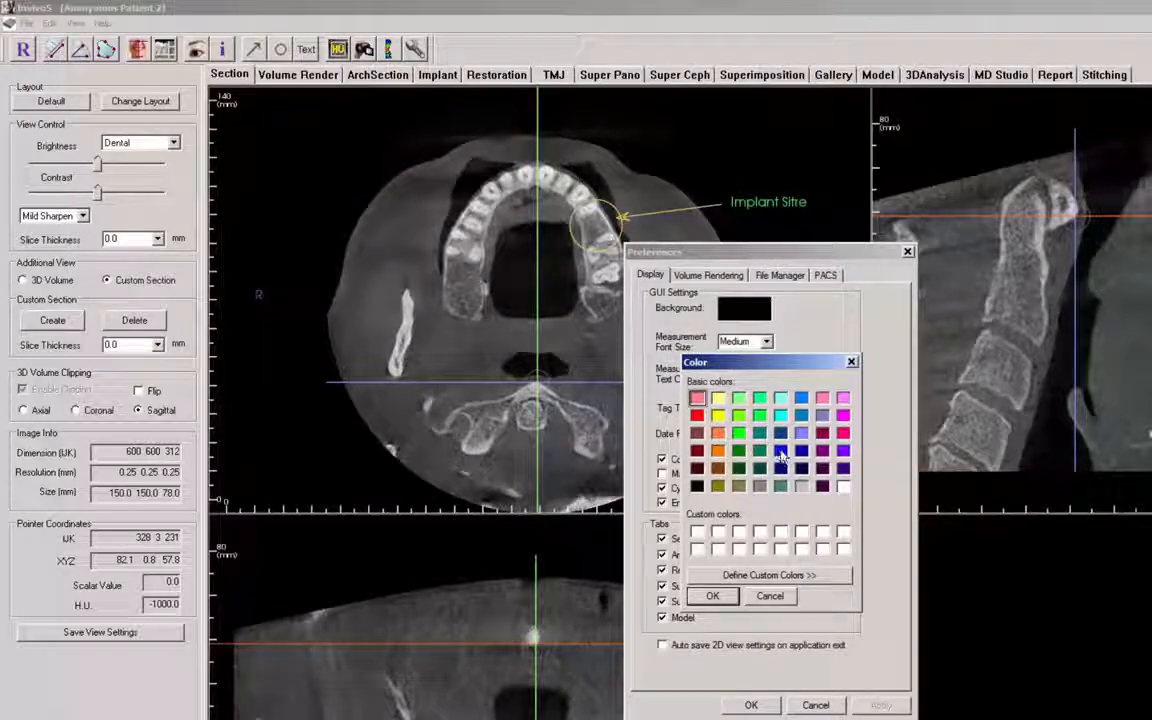
pyautogui.click(781, 451)
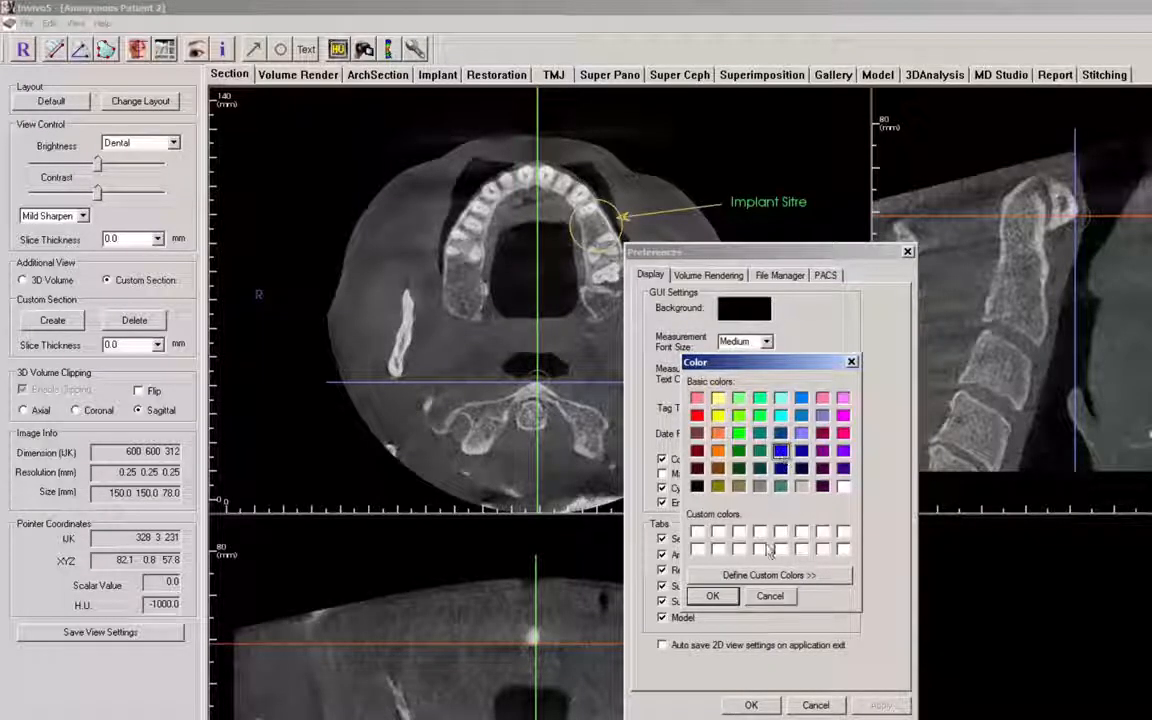
pyautogui.click(712, 595)
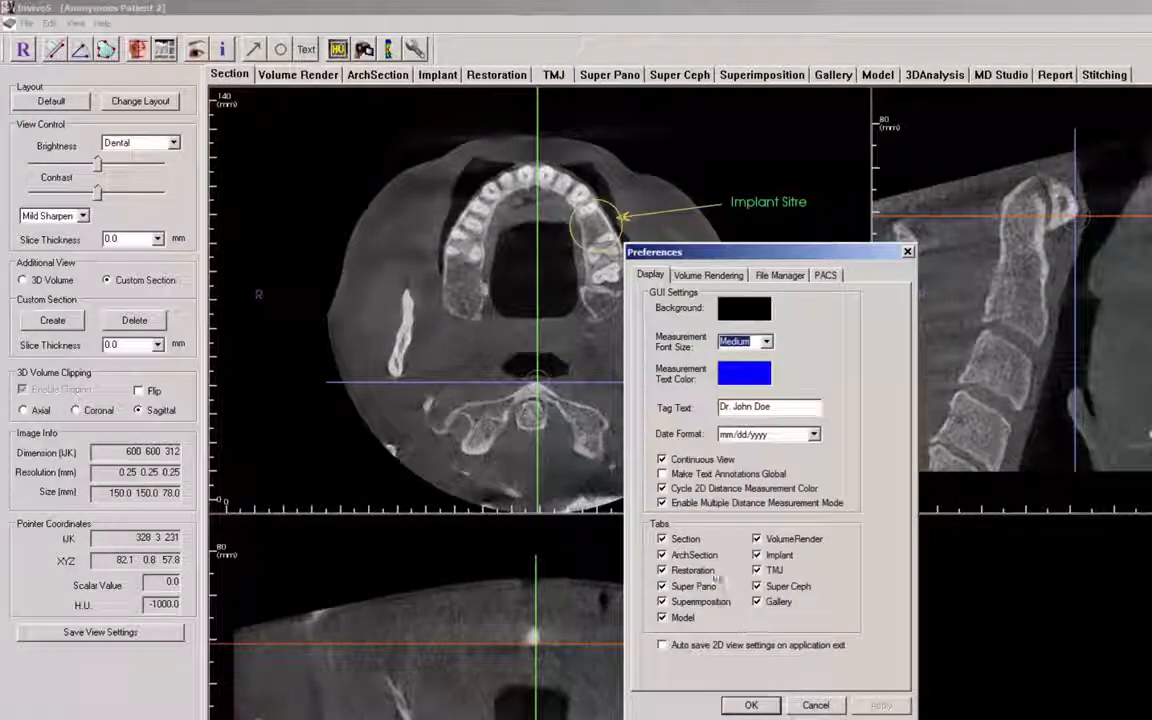
pyautogui.click(704, 478)
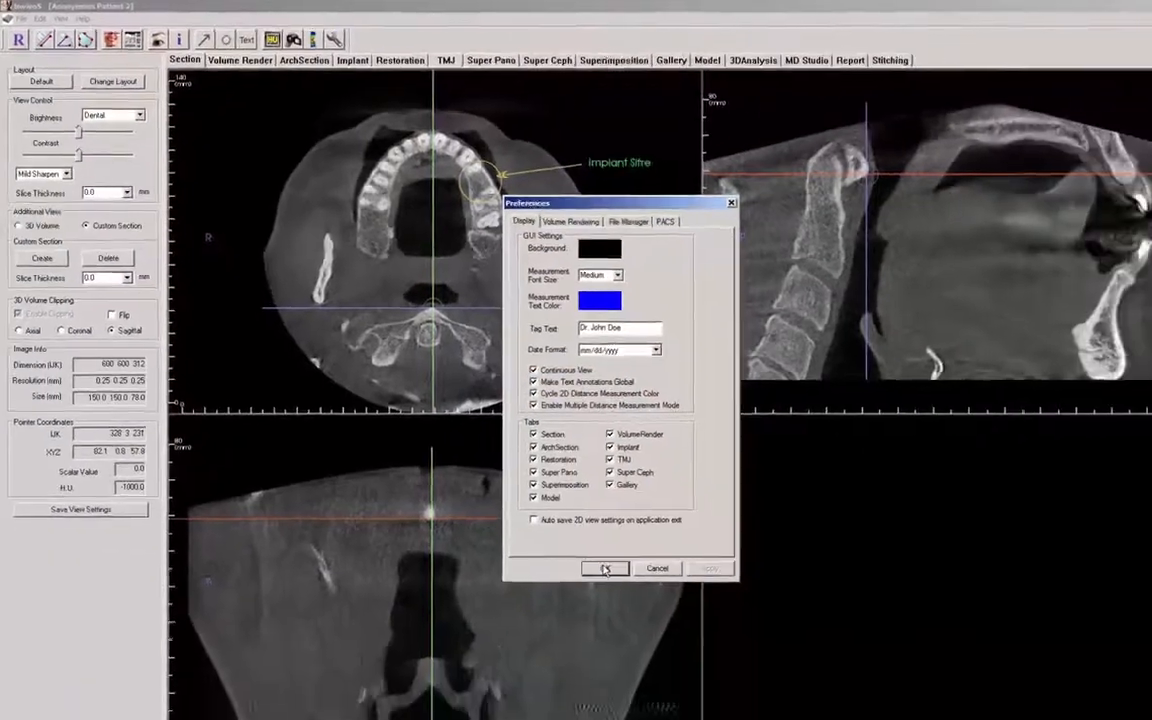
pyautogui.click(605, 568)
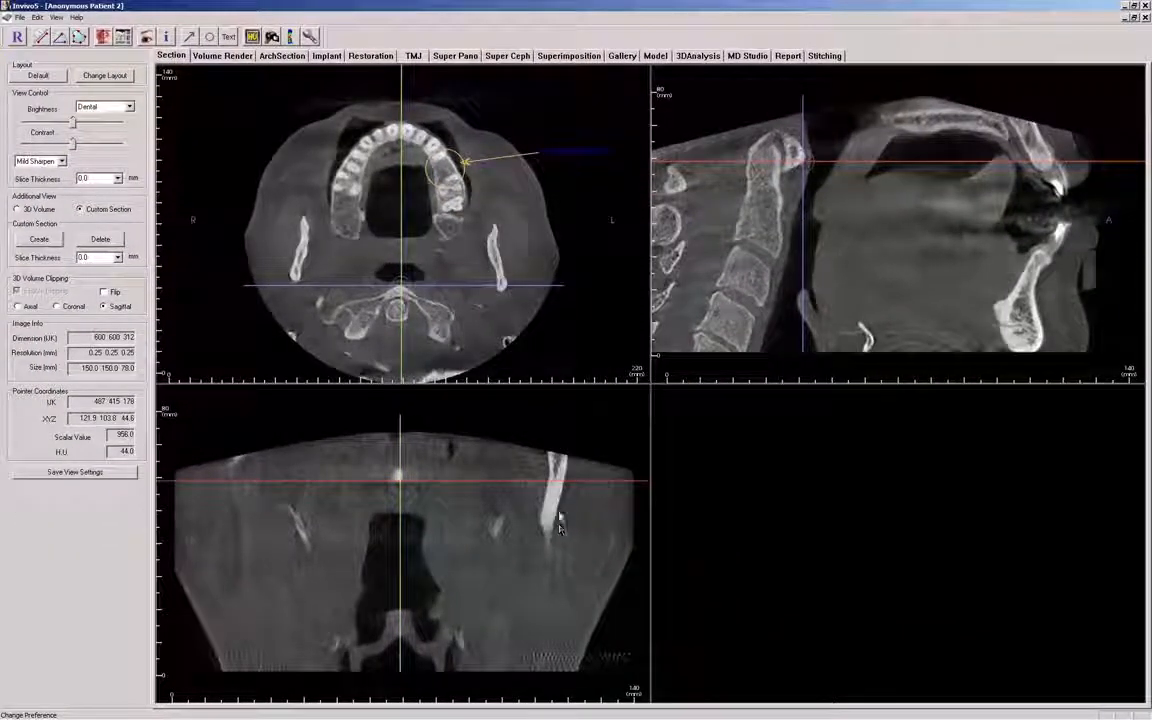
# Move the "Implant Sitre" label beneath the arrow and check it across the axial slices down to the lower teeth.
pyautogui.click(575, 154)
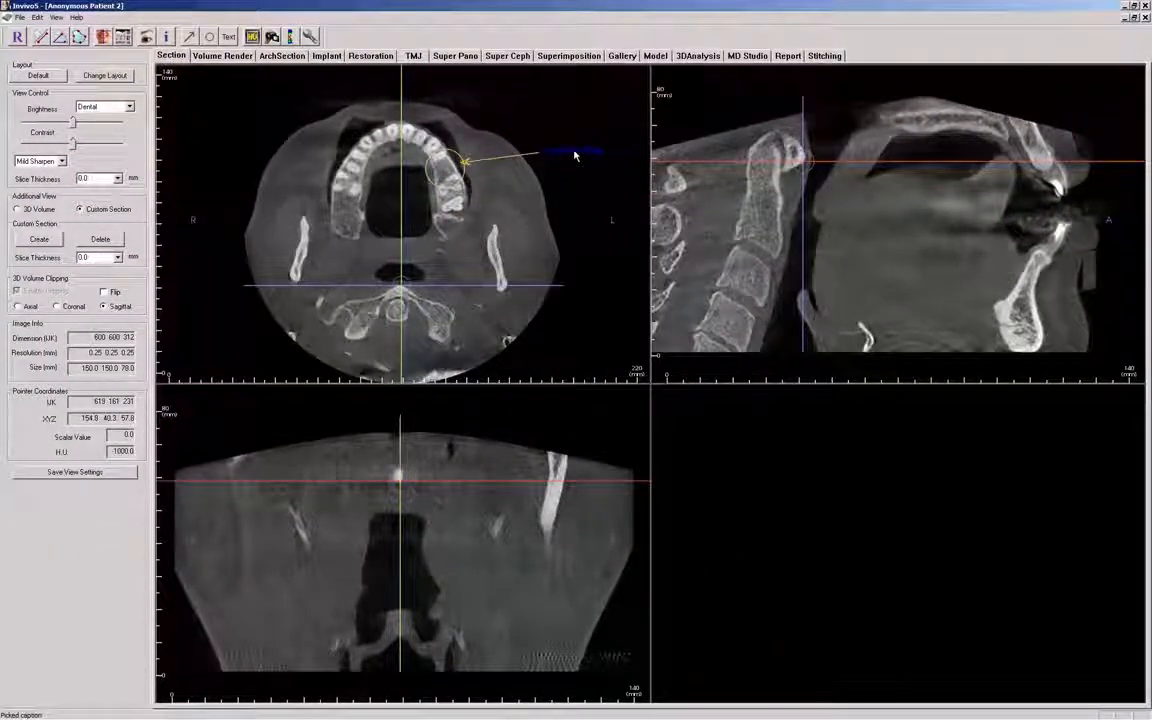
pyautogui.moveTo(575, 154); pyautogui.dragTo(557, 182)
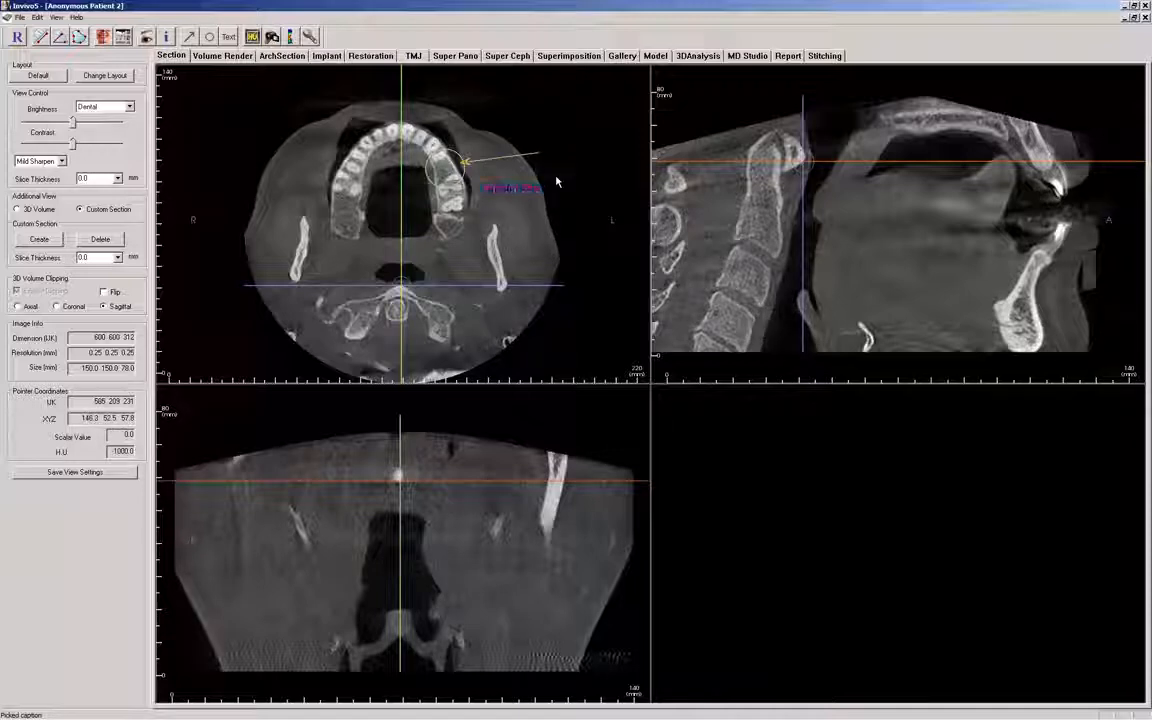
pyautogui.scroll(-5, 557, 182)
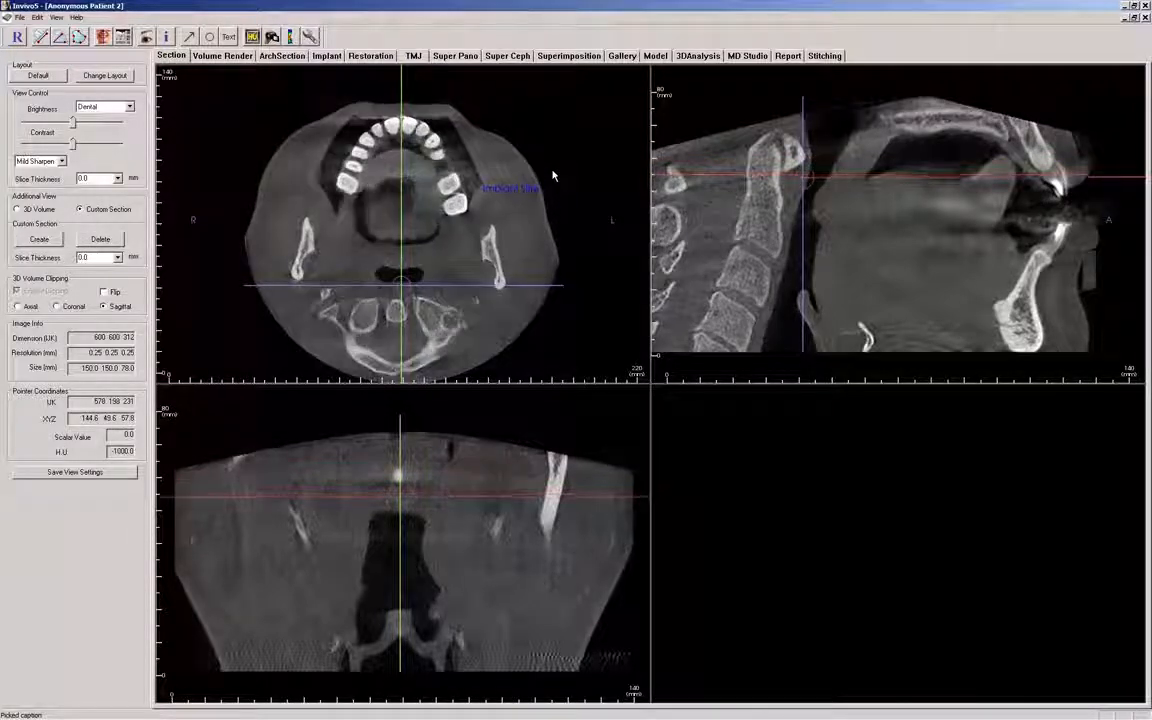
pyautogui.scroll(-6, 553, 176)
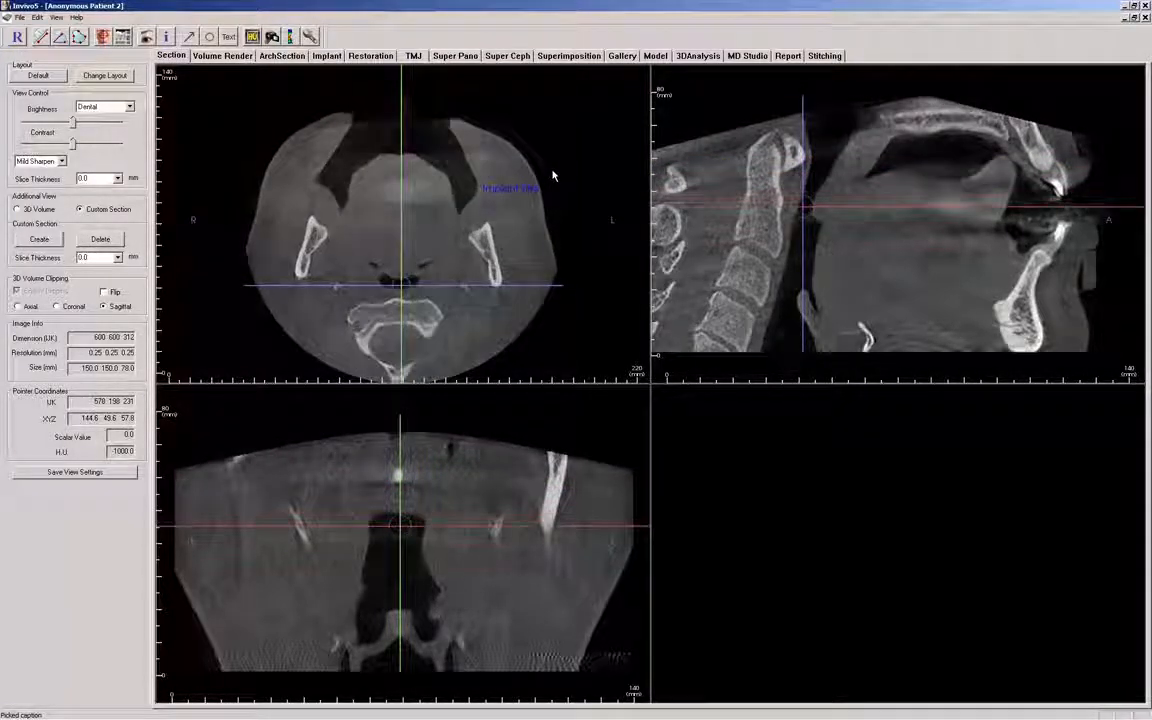
pyautogui.scroll(-6, 553, 176)
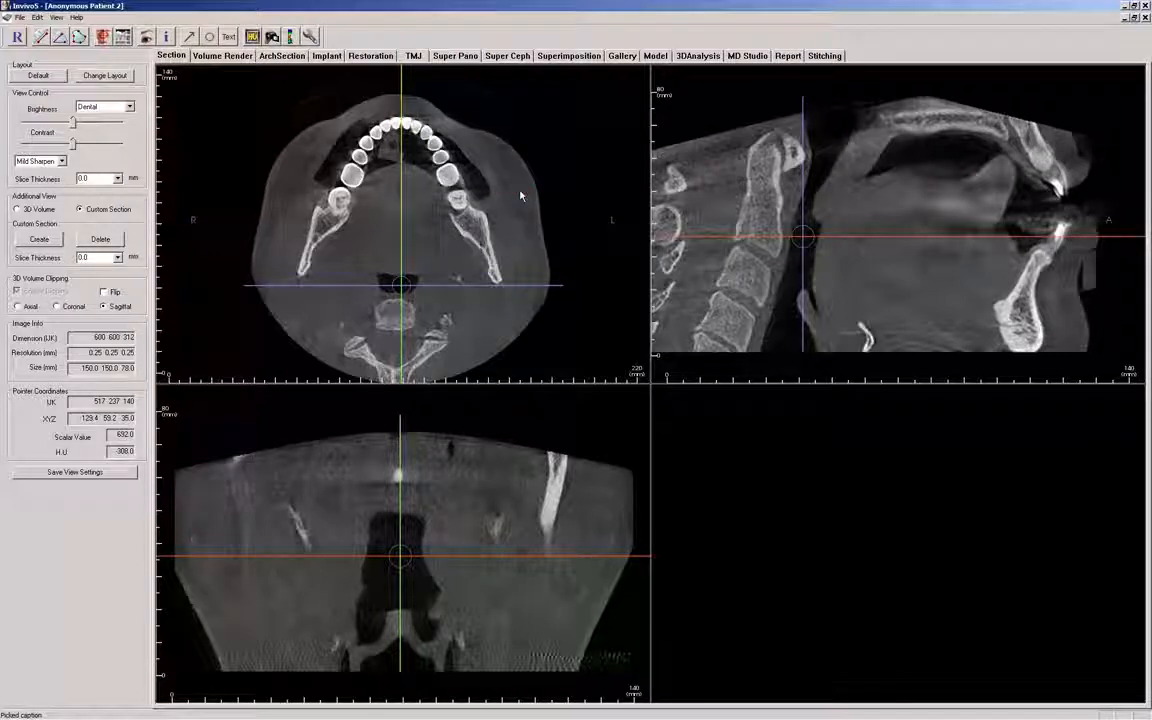
# Clear the arrow and circle from the upper-arch axial slice and enlarge the axial view.
pyautogui.scroll(10, 511, 189)
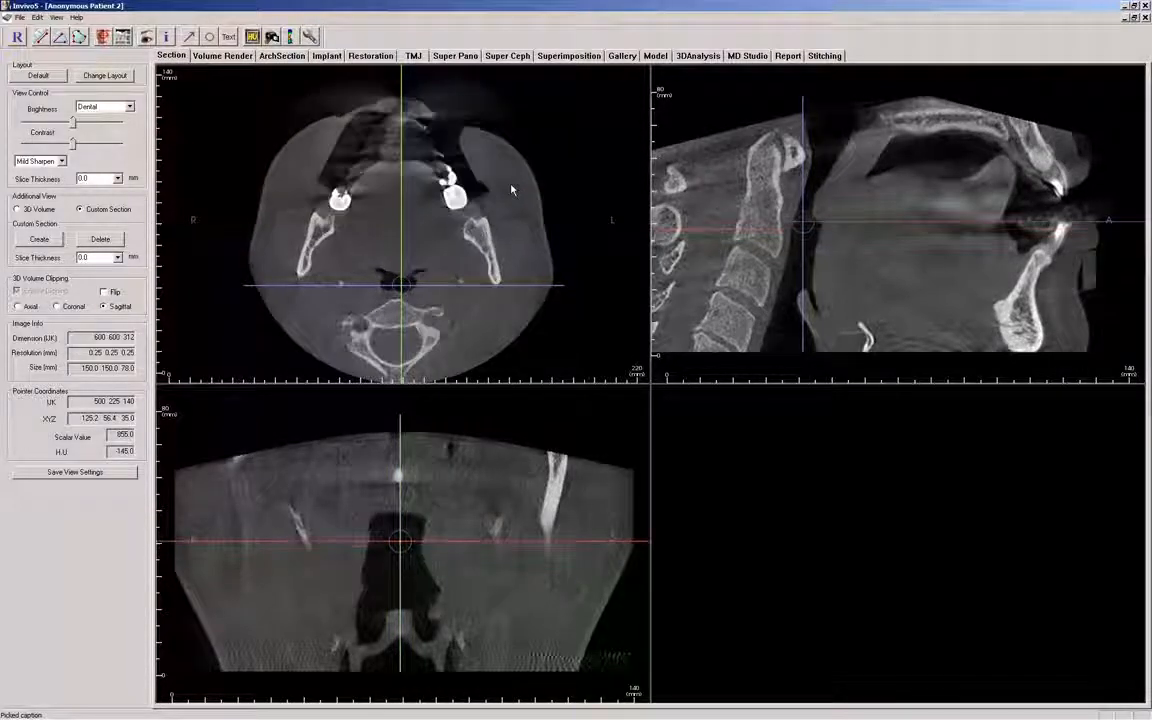
pyautogui.scroll(10, 511, 189)
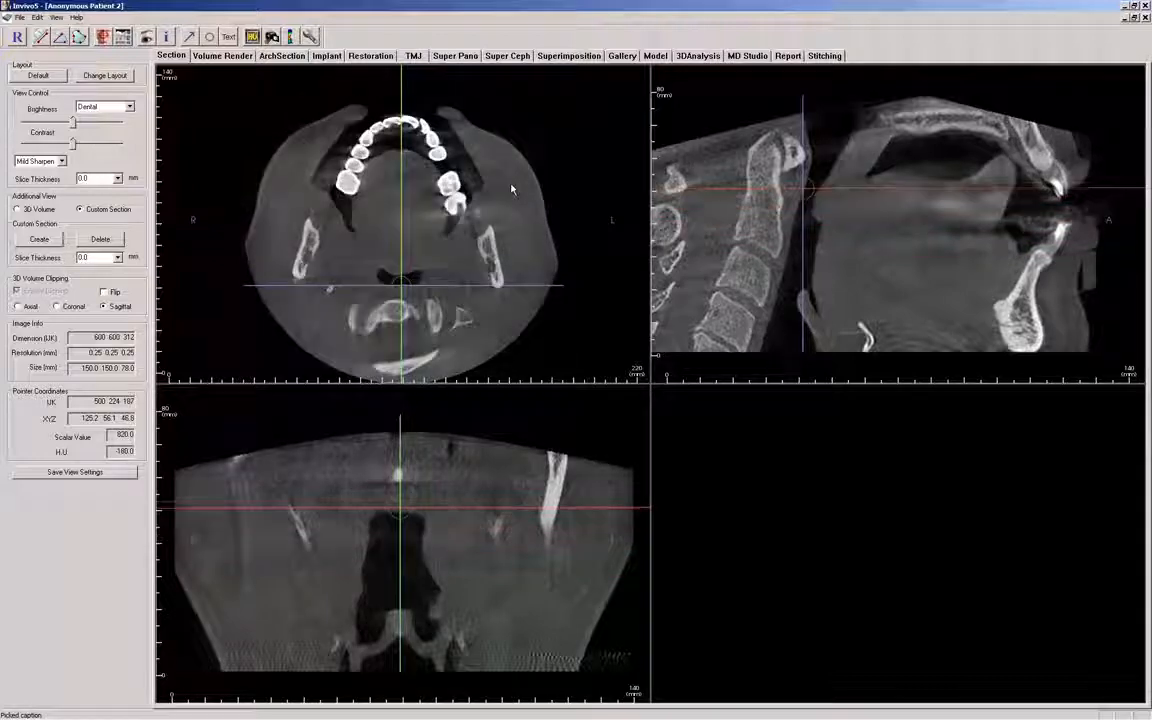
pyautogui.scroll(8, 511, 189)
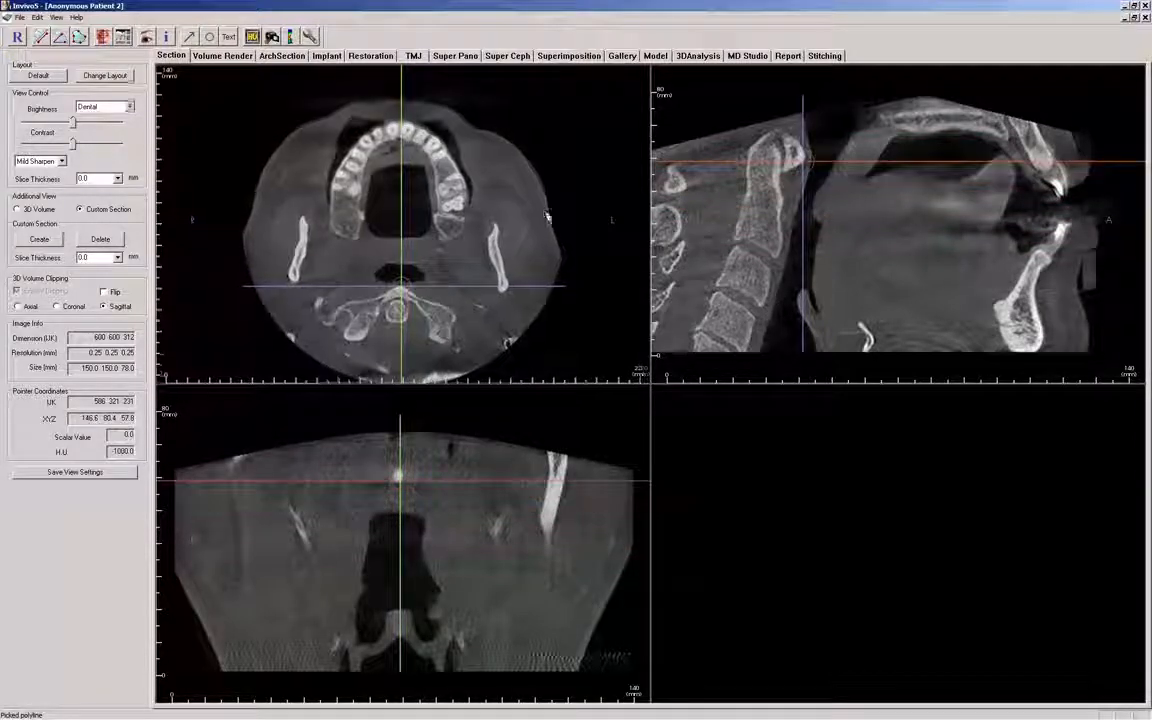
pyautogui.keyDown('ctrl'); pyautogui.moveTo(511, 189); pyautogui.dragTo(467, 127); pyautogui.keyUp('ctrl')
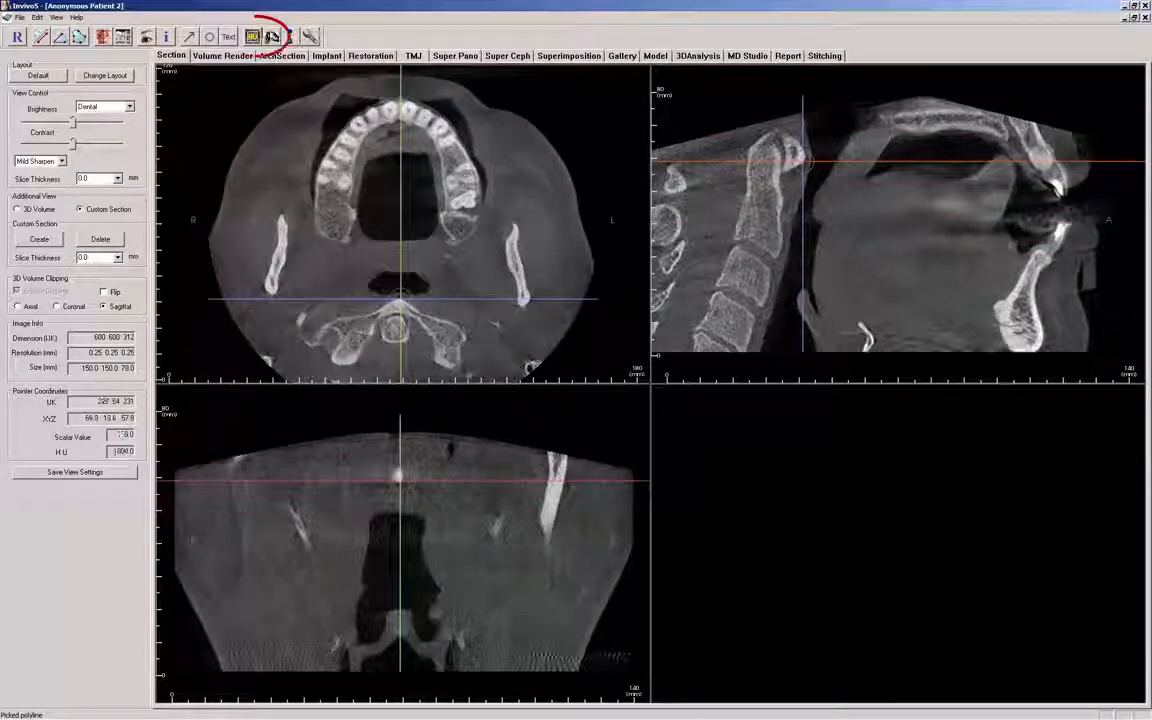
# Measure the HU values of a small area on the patient's left side of the dental arch in the axial view and delete the measurement.
pyautogui.click(254, 38)
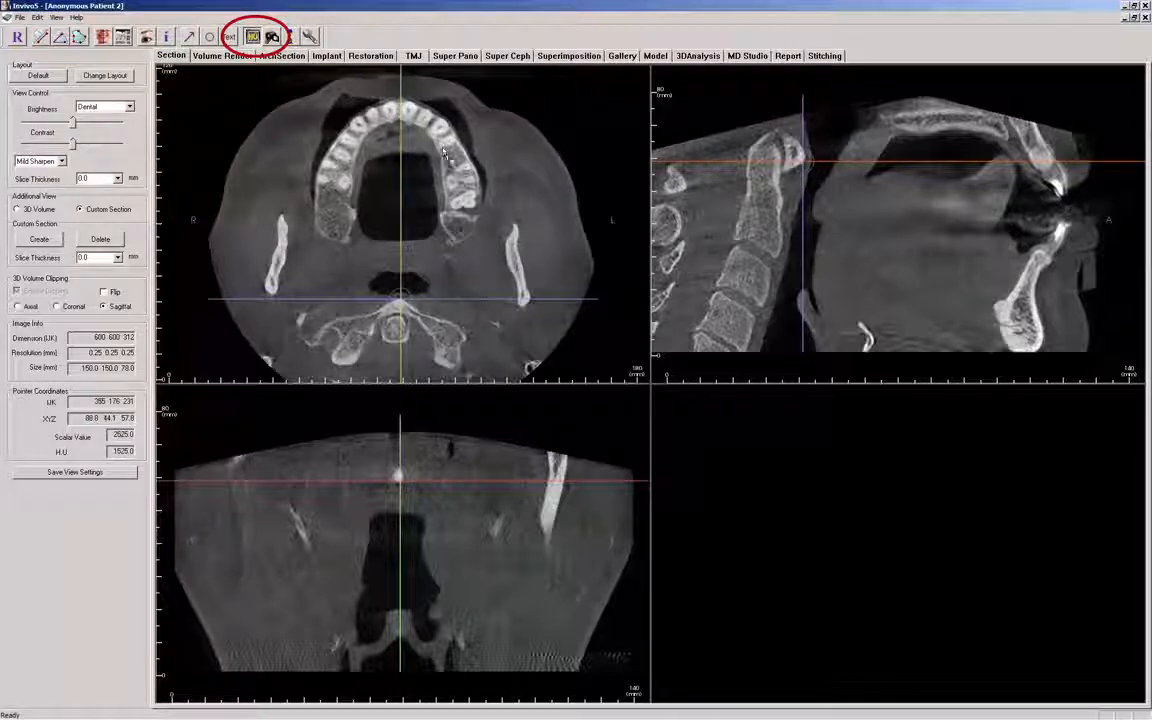
pyautogui.moveTo(445, 146); pyautogui.dragTo(465, 168)
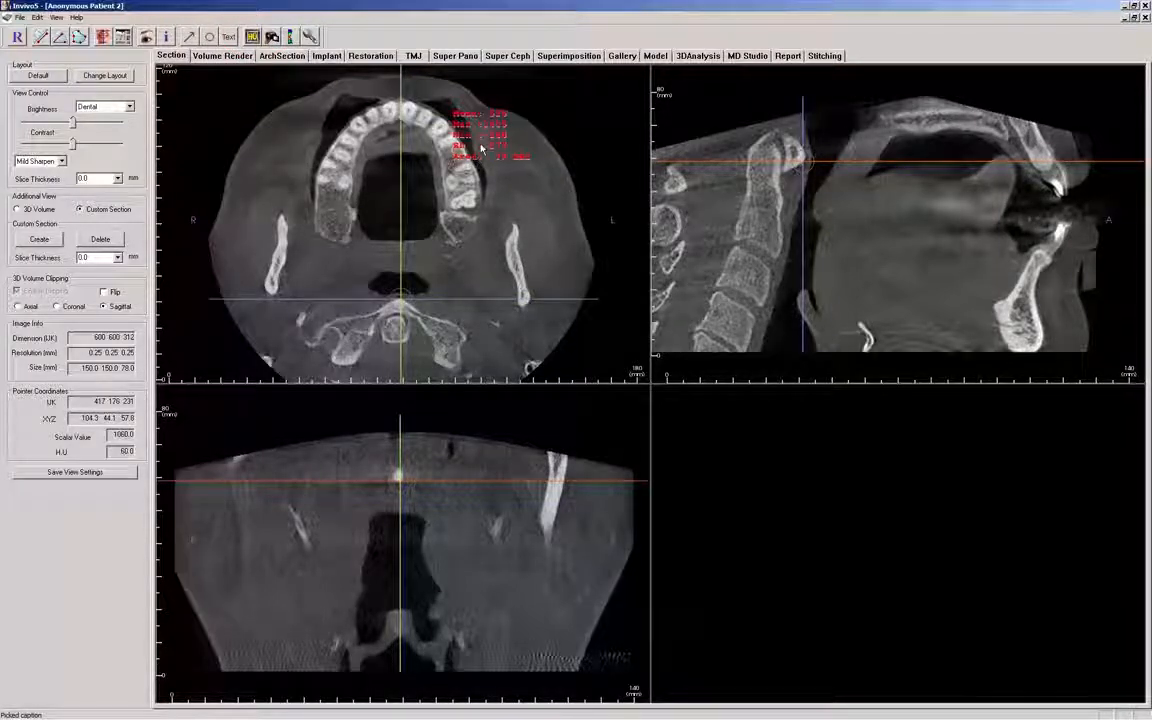
pyautogui.press('Delete')
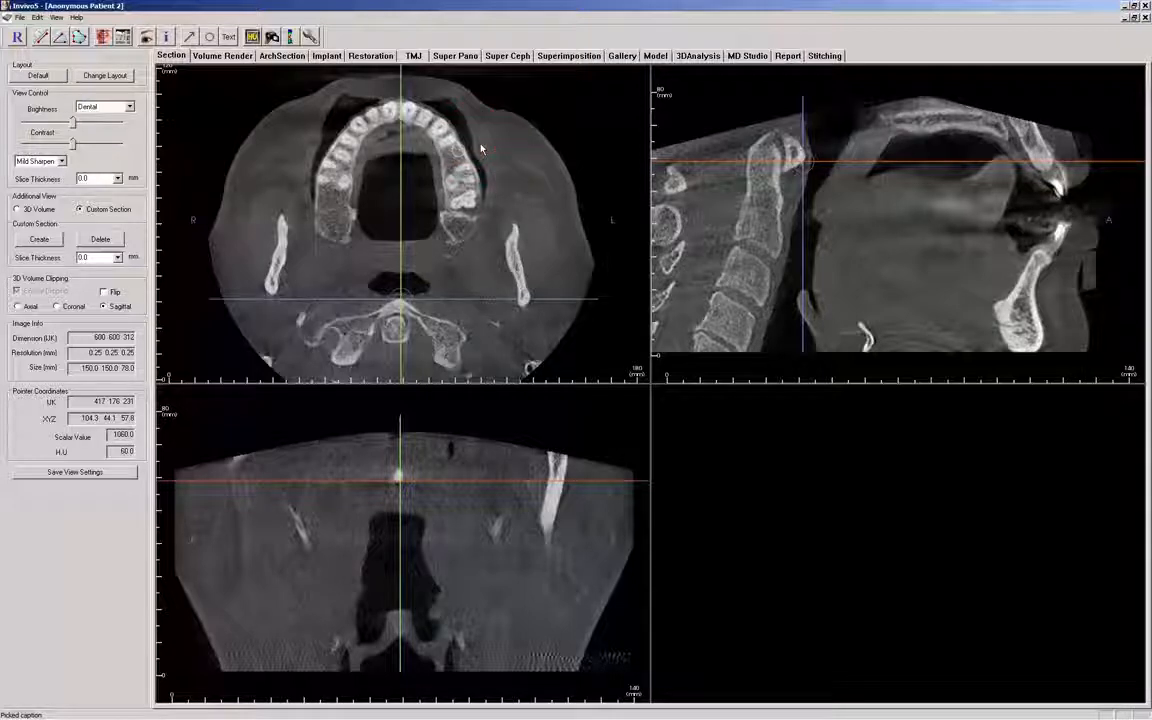
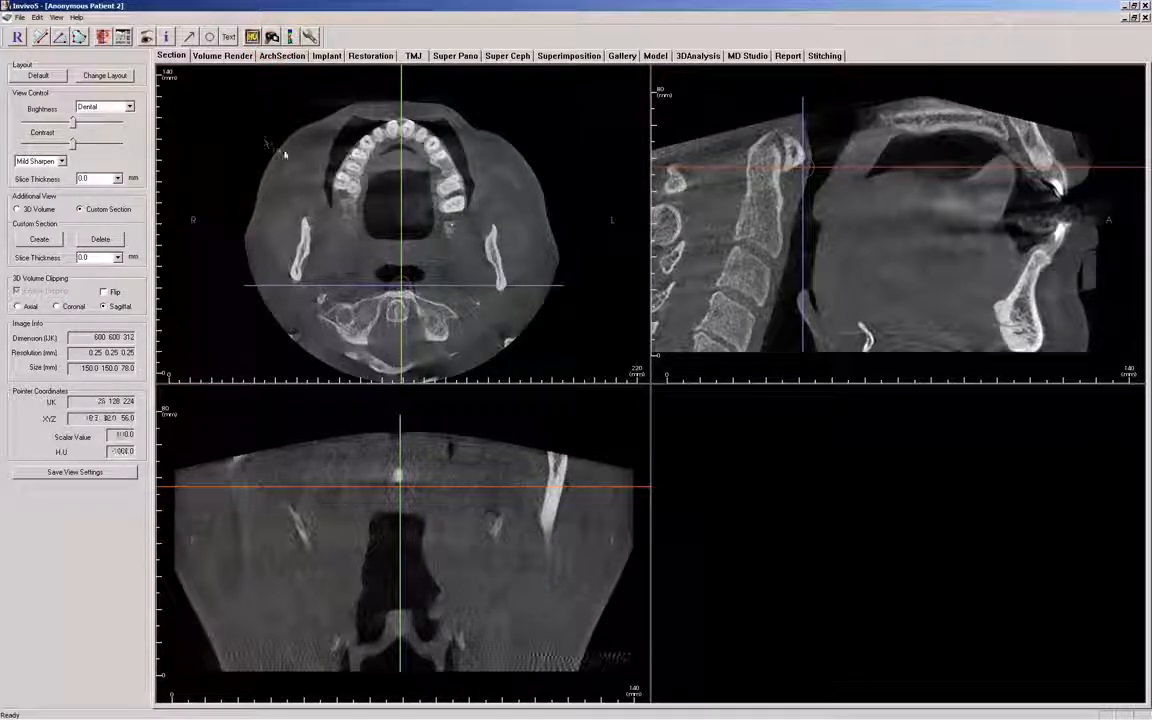
# Create a custom section along the patient's left dental arch on an axial slice through the upper teeth and set its slice thickness to 10.0 mm.
pyautogui.scroll(-3, 284, 156)
pyautogui.scroll(6, 284, 156)
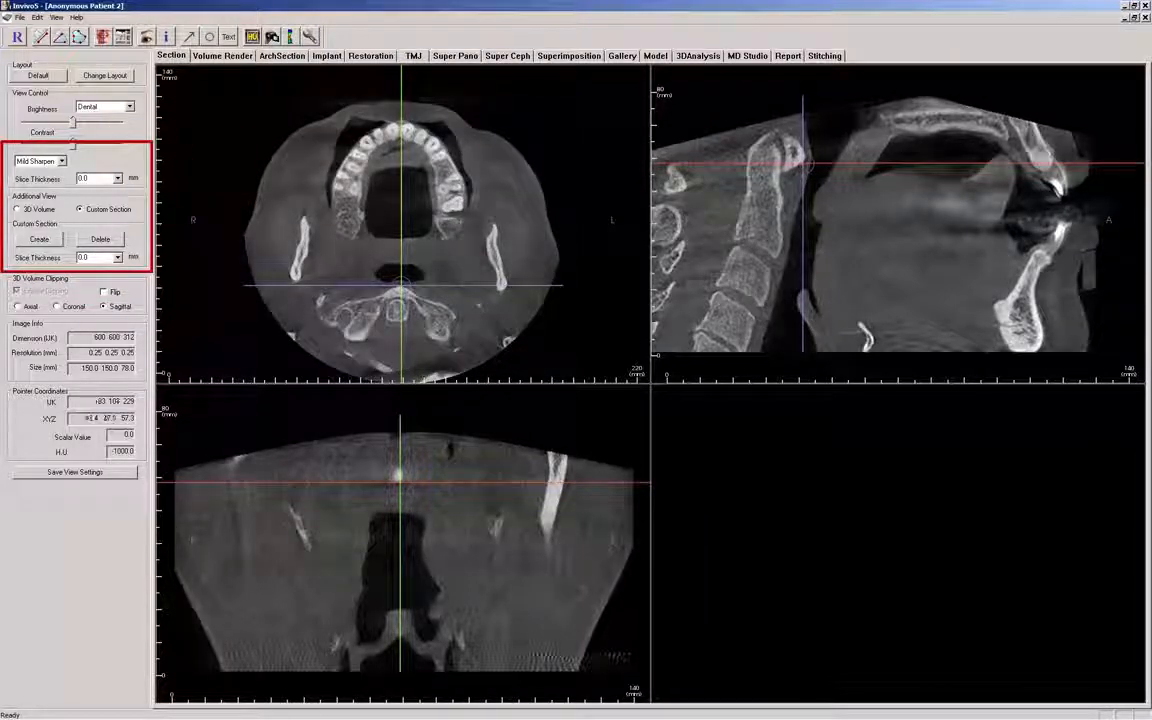
pyautogui.click(40, 240)
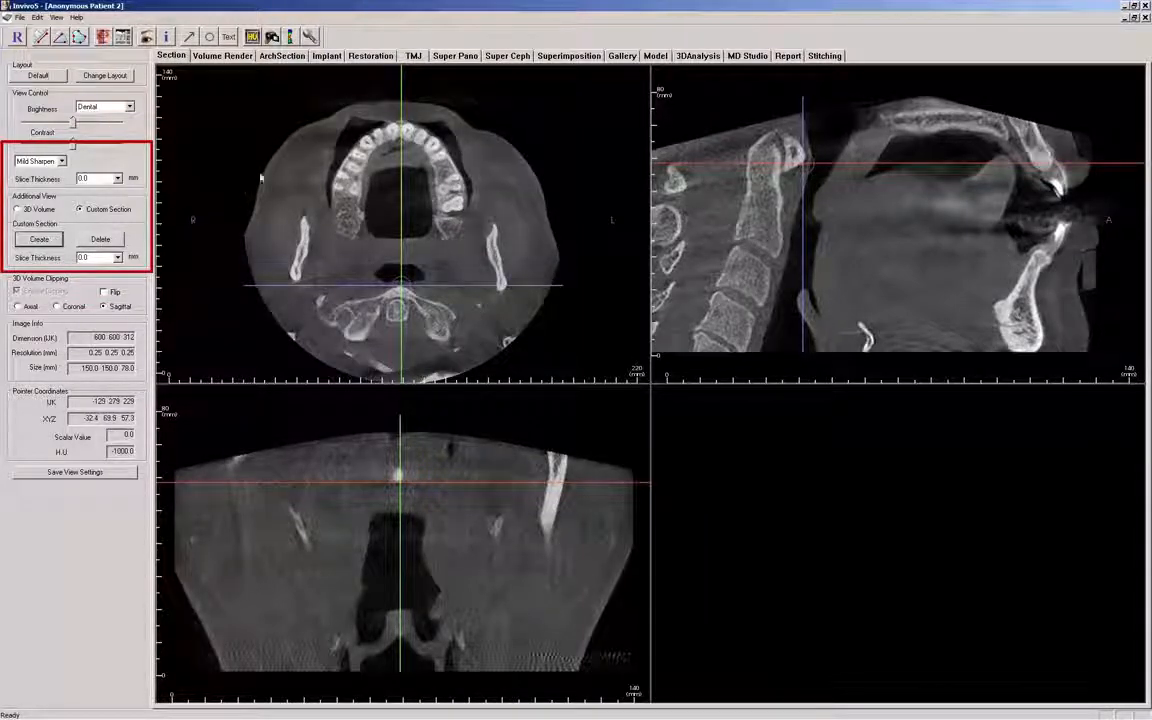
pyautogui.click(428, 114)
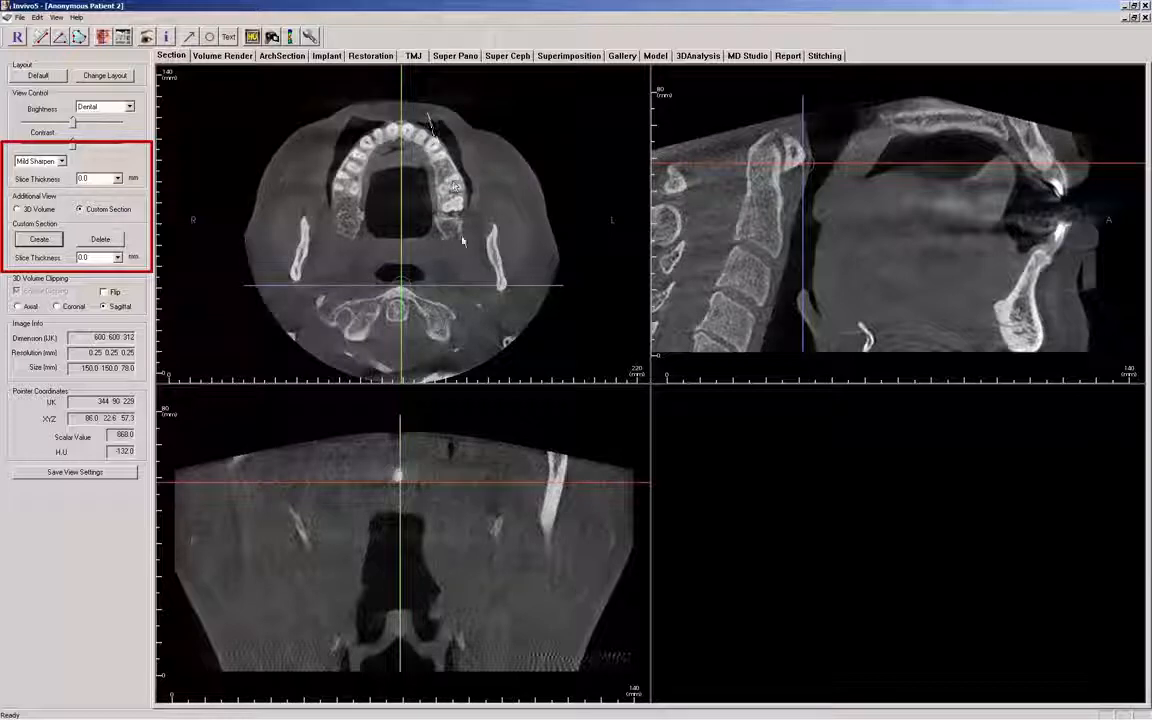
pyautogui.click(462, 238)
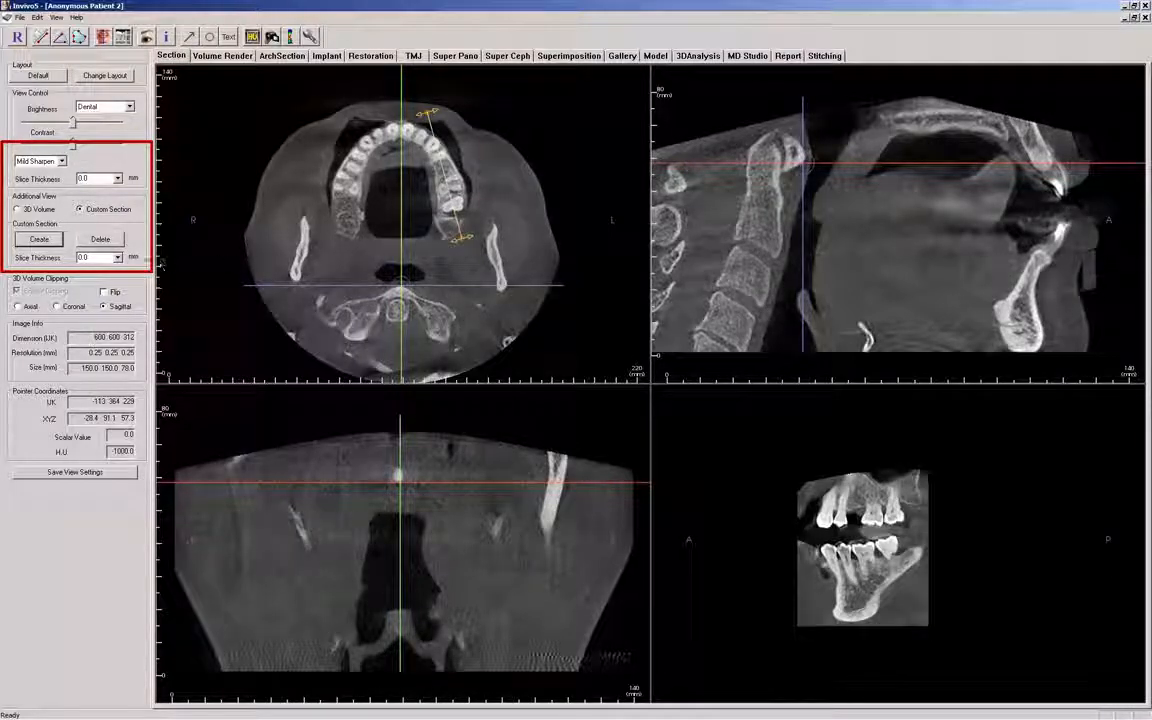
pyautogui.click(117, 257)
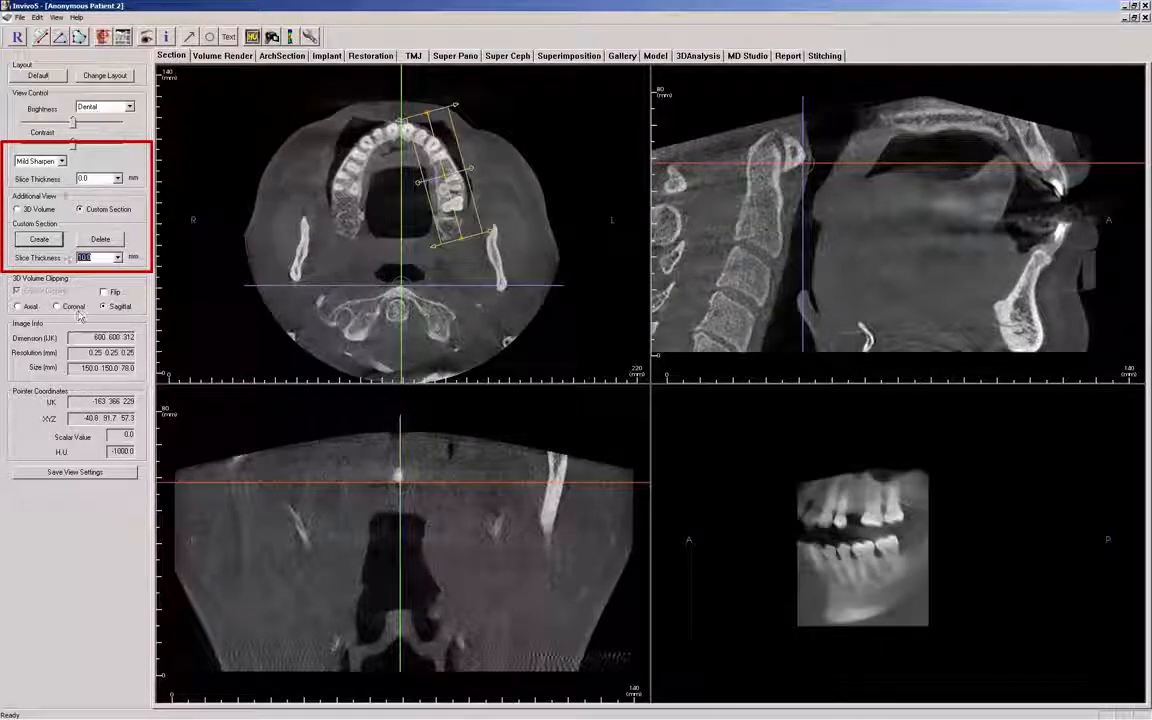
# Apply the Hard Sharpen filter to the slices and enlarge the image in the custom section view.
pyautogui.click(62, 161)
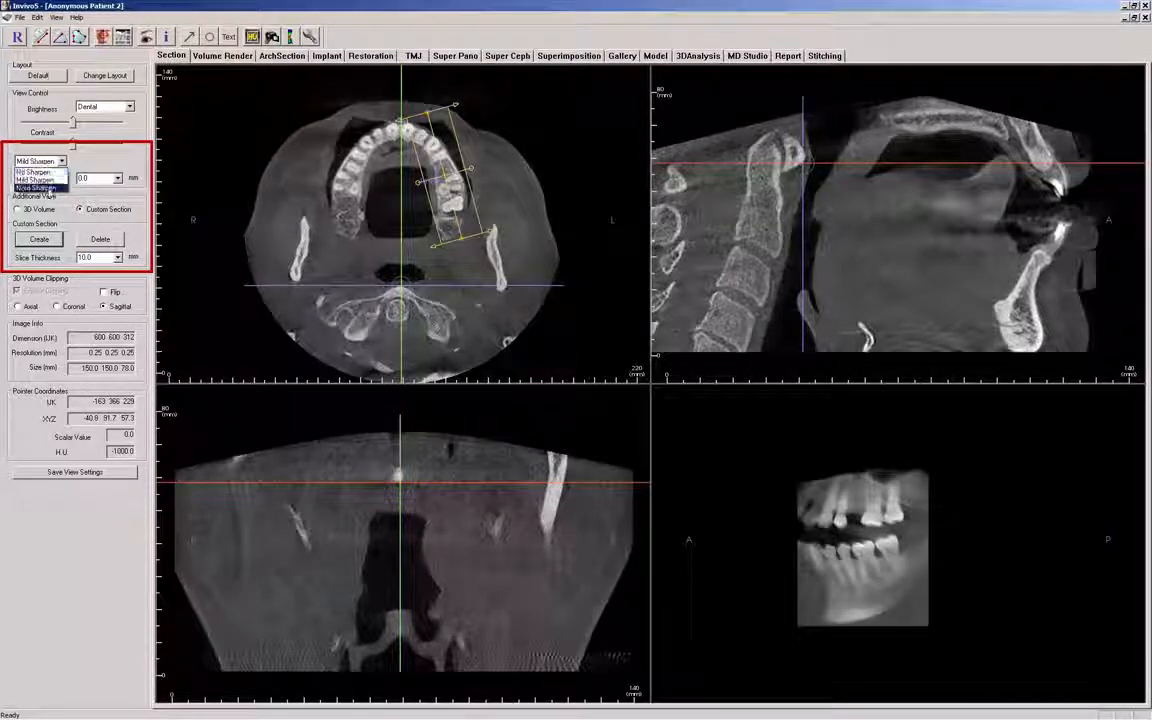
pyautogui.click(36, 187)
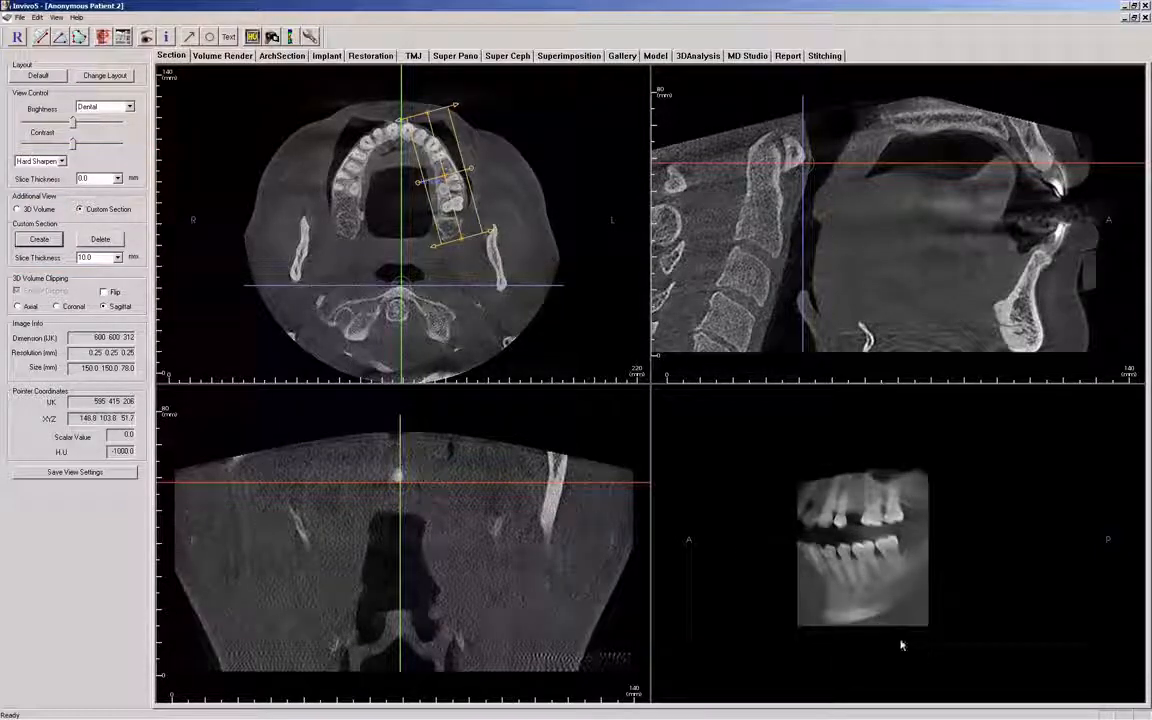
pyautogui.keyDown('ctrl'); pyautogui.moveTo(949, 663); pyautogui.dragTo(926, 598); pyautogui.keyUp('ctrl')
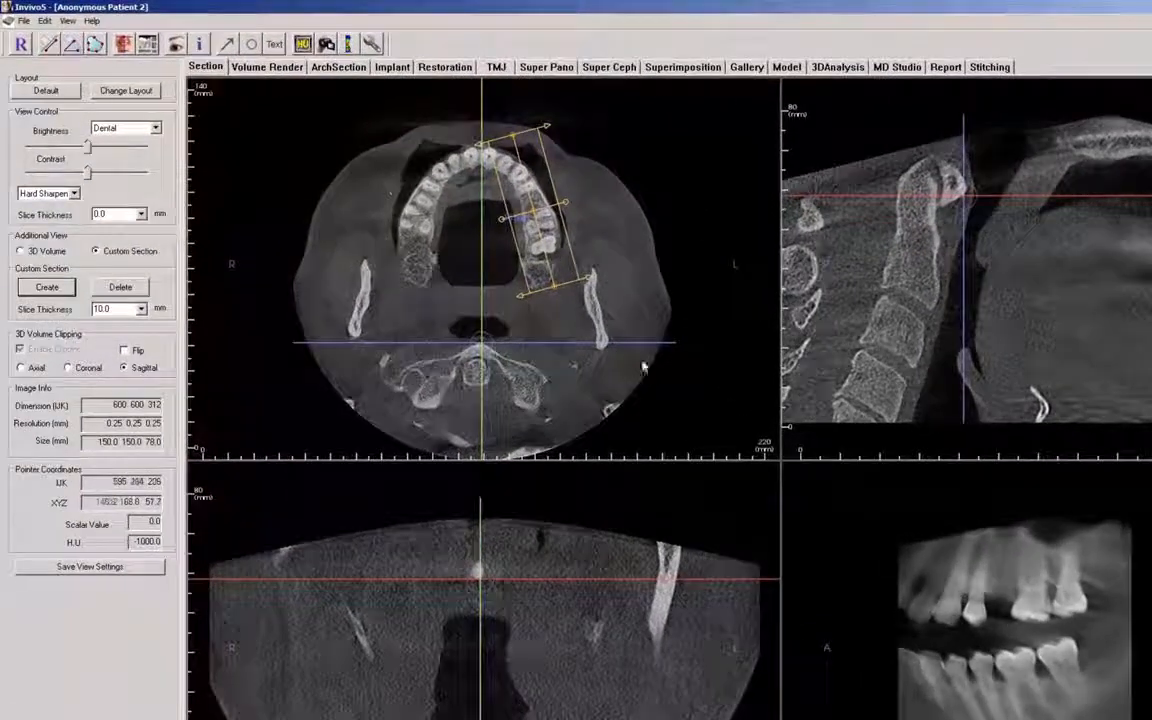
# Capture the image to a JPEG file named "custom slice" in the Saved Images folder under Documents, Anatomage_Cases.
pyautogui.click(65, 22)
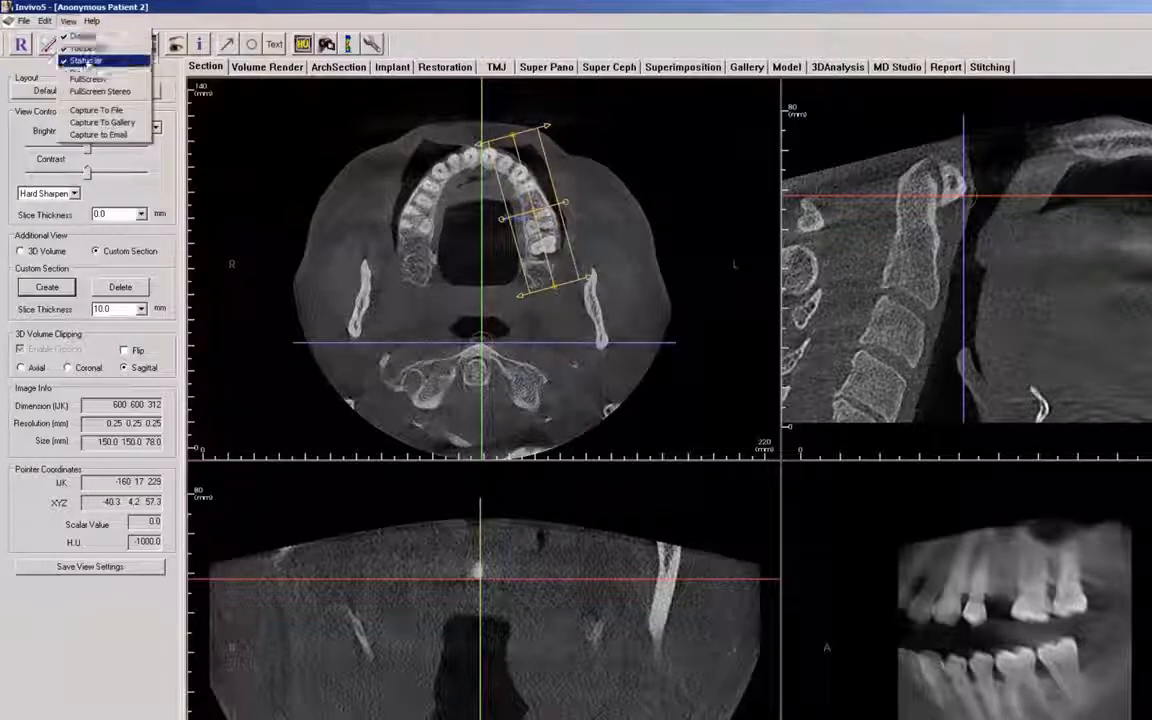
pyautogui.click(100, 110)
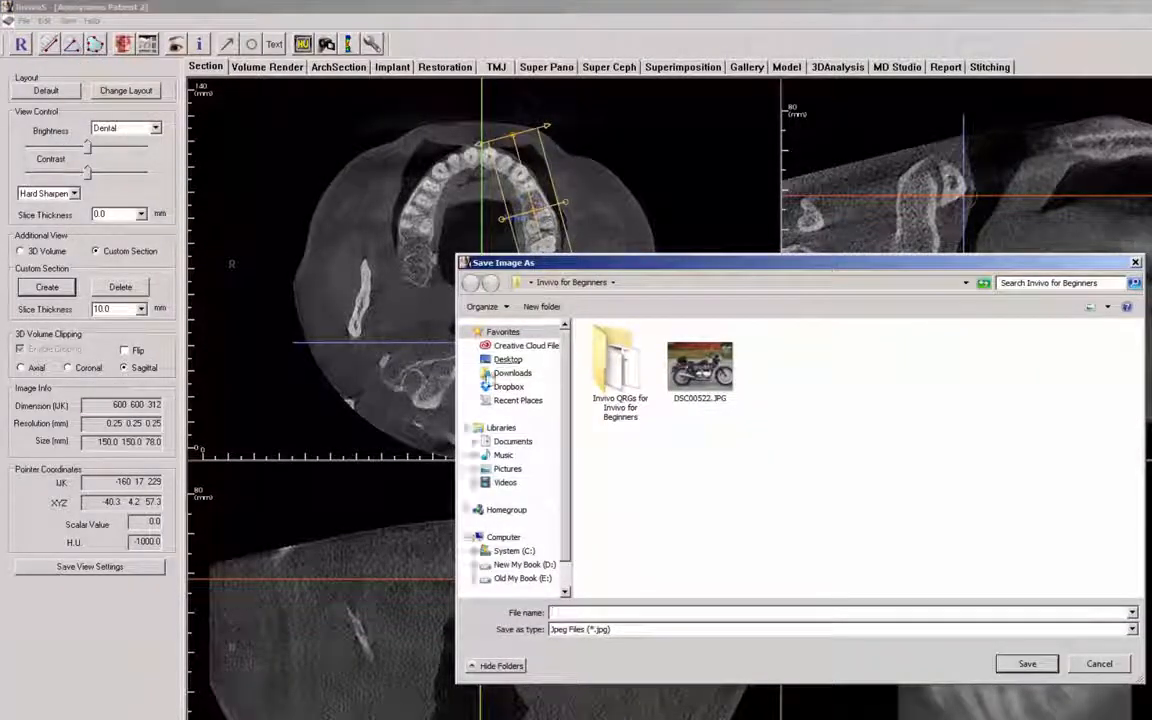
pyautogui.click(519, 444)
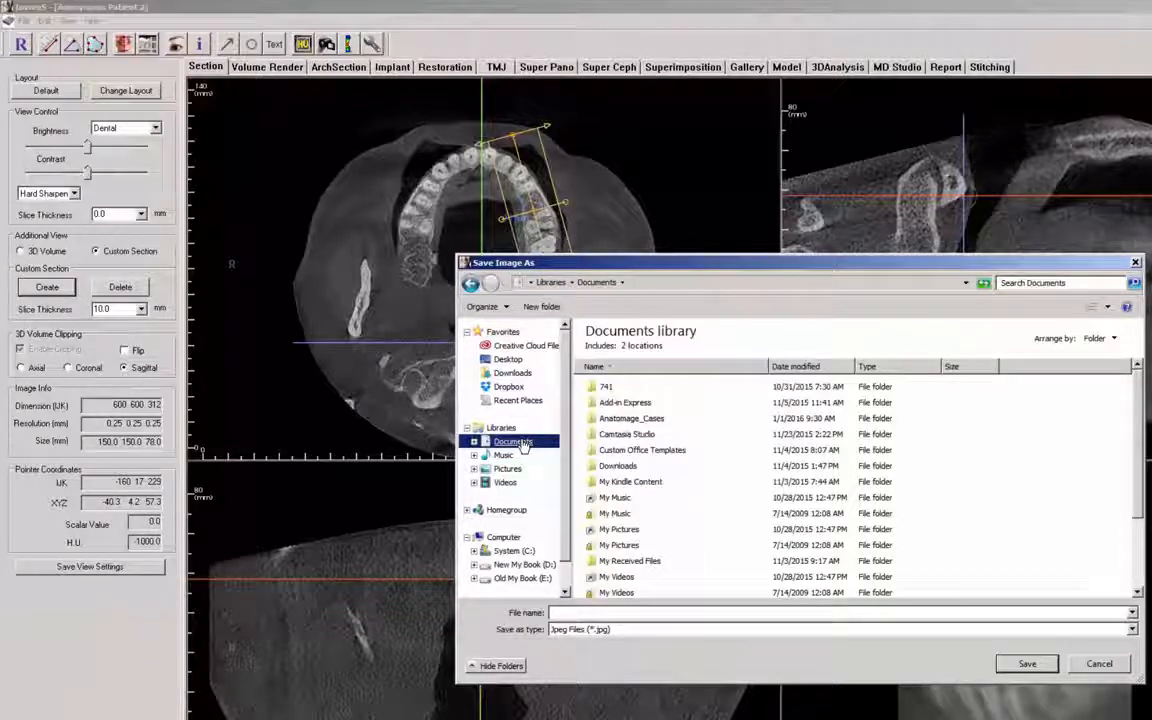
pyautogui.doubleClick(635, 418)
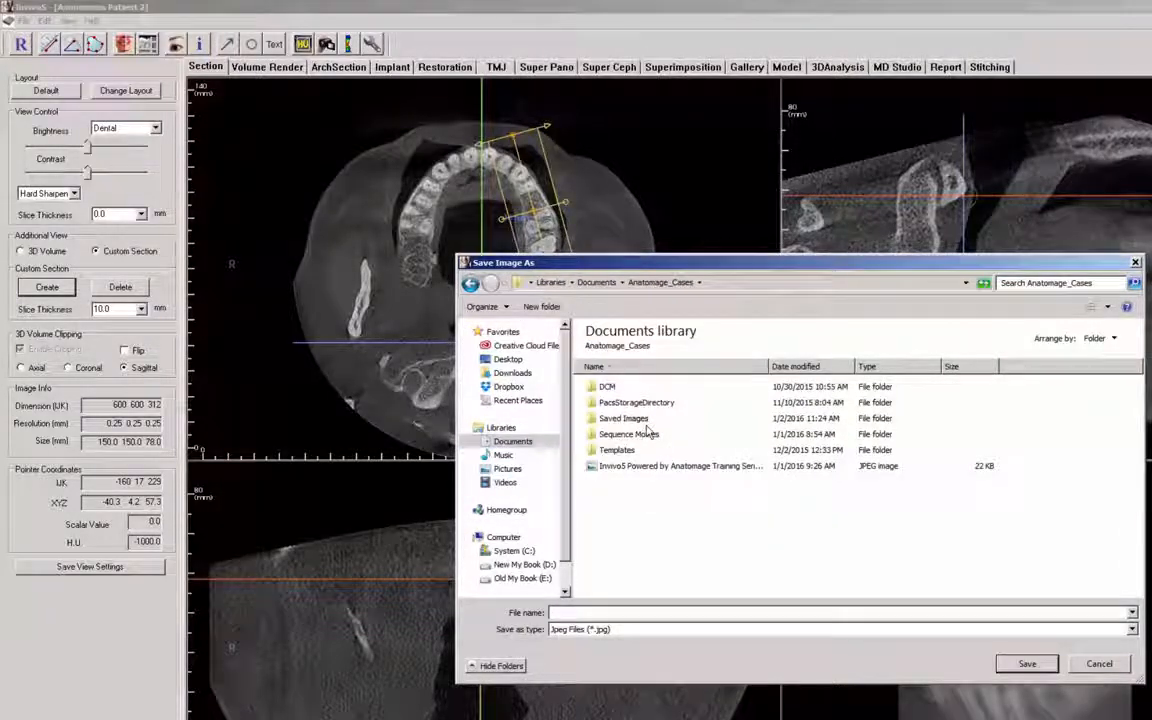
pyautogui.doubleClick(628, 419)
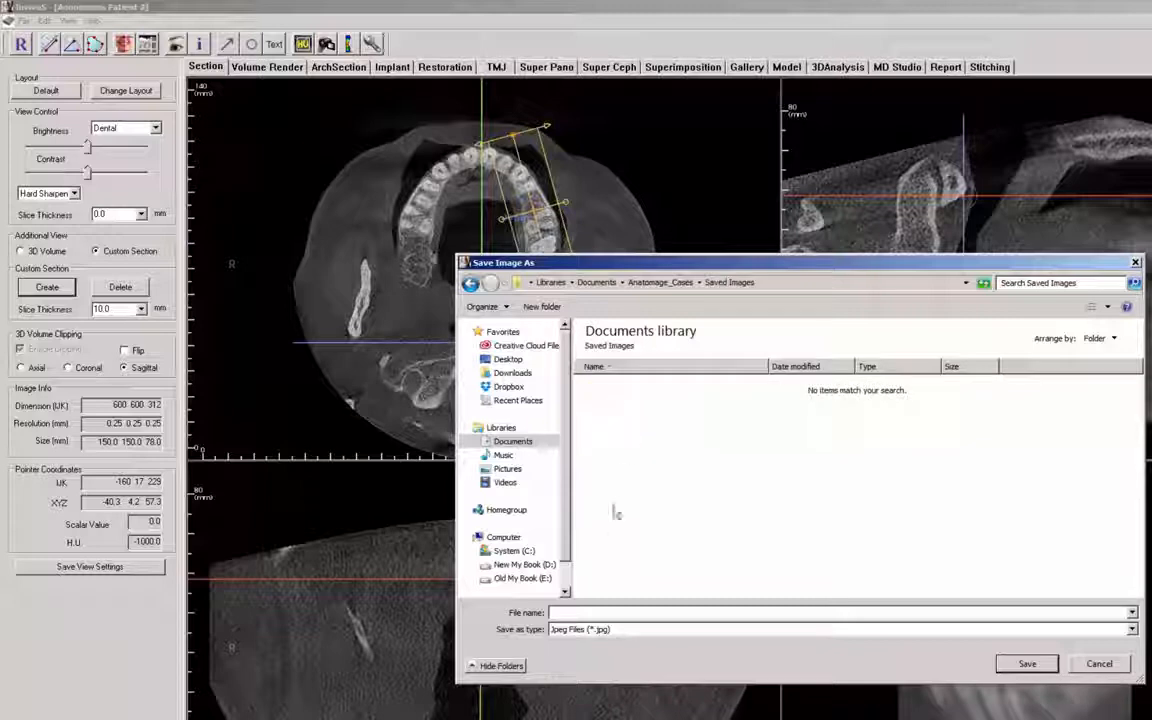
pyautogui.click(586, 612)
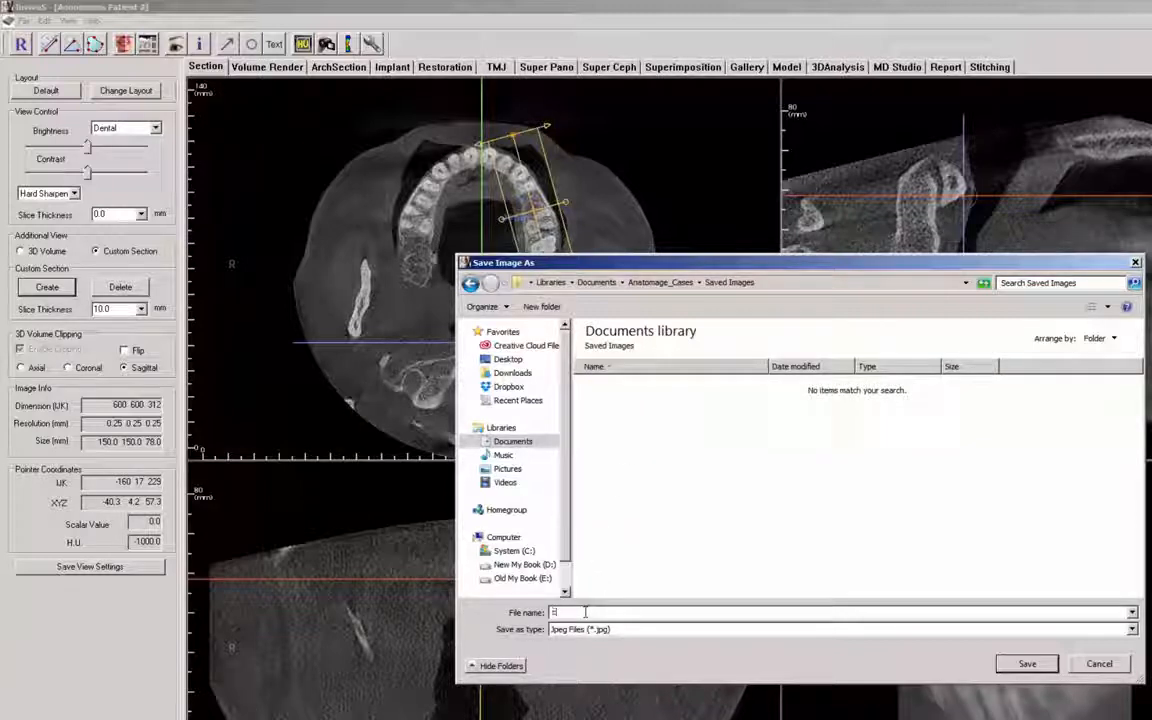
pyautogui.write('custom ')
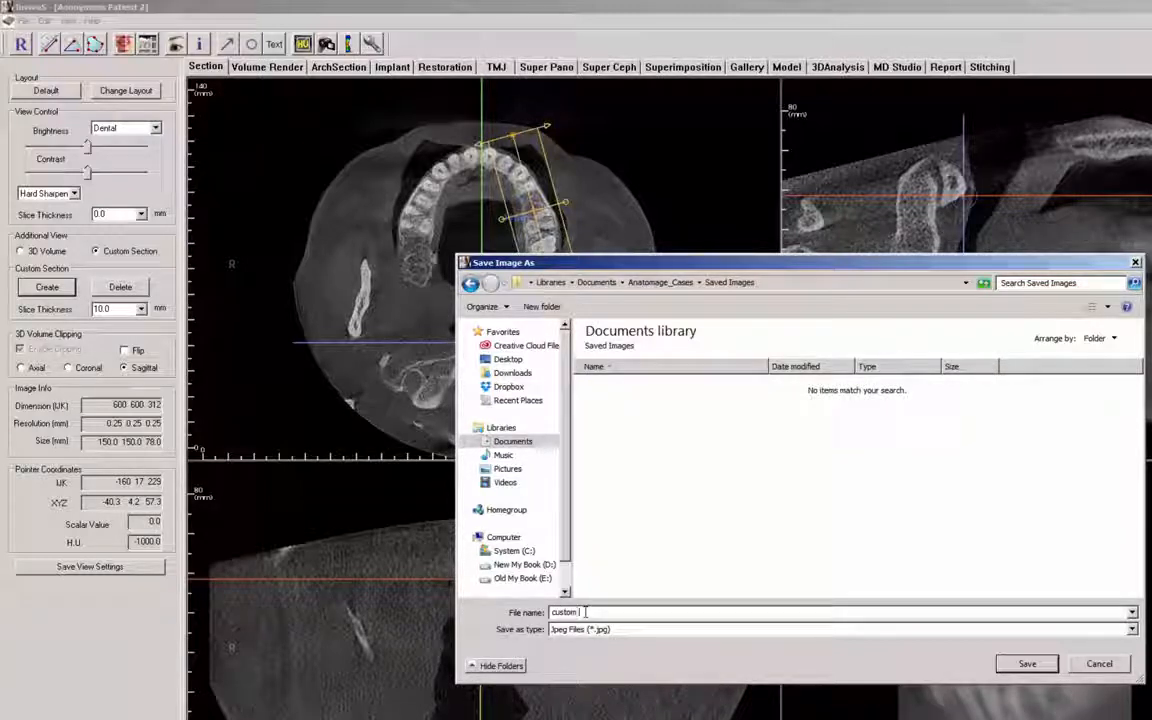
pyautogui.write('slice')
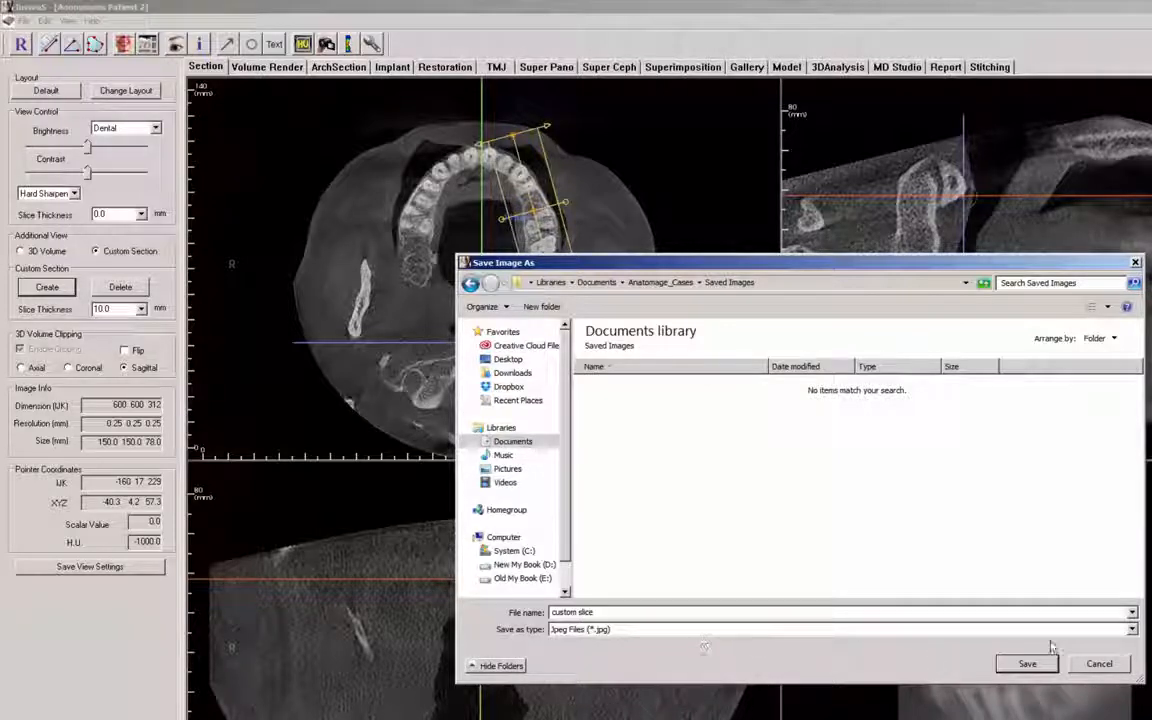
pyautogui.click(1131, 629)
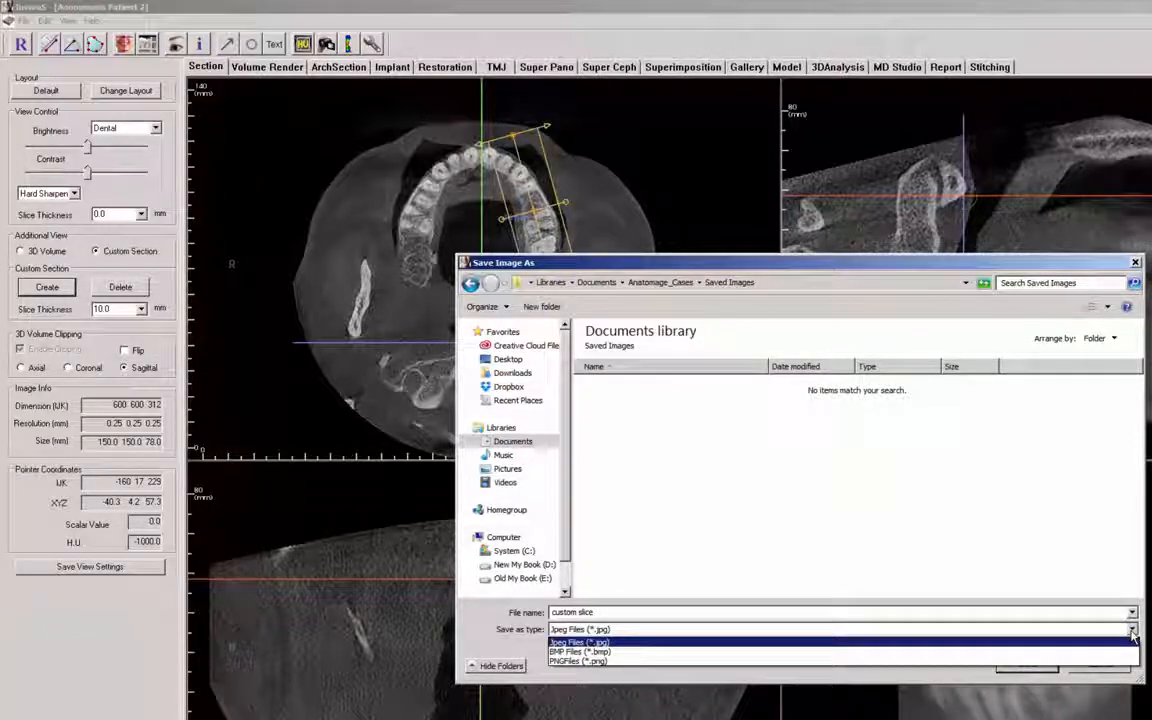
pyautogui.click(1080, 641)
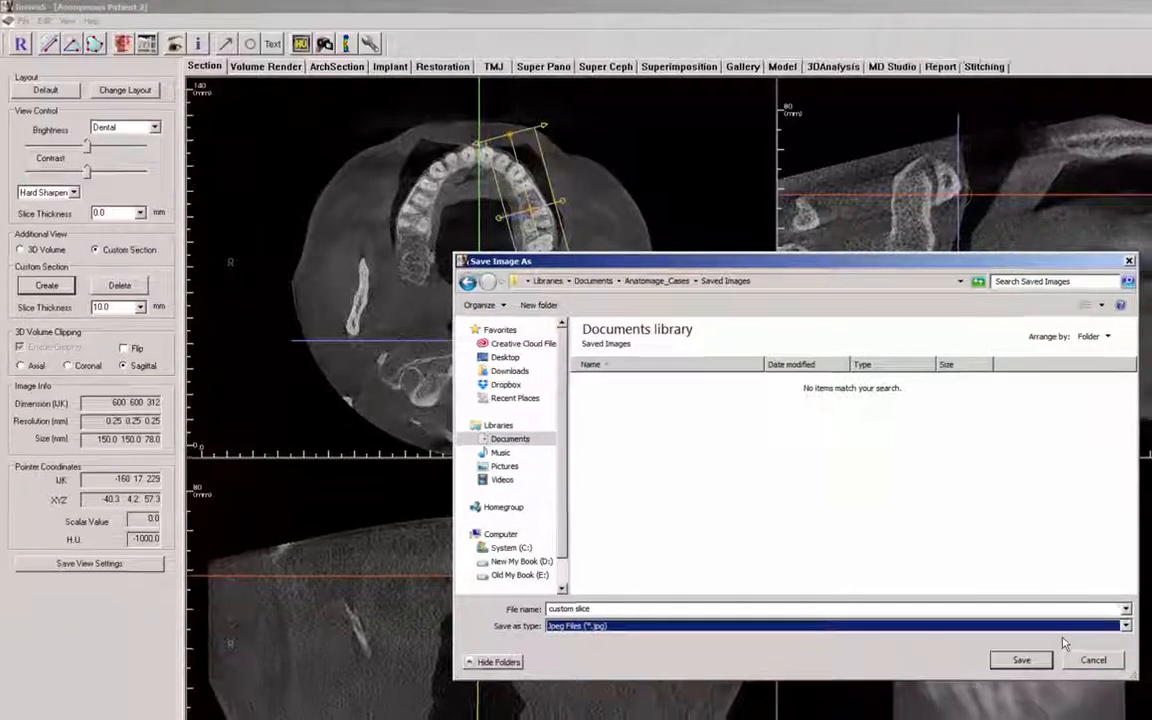
pyautogui.click(935, 604)
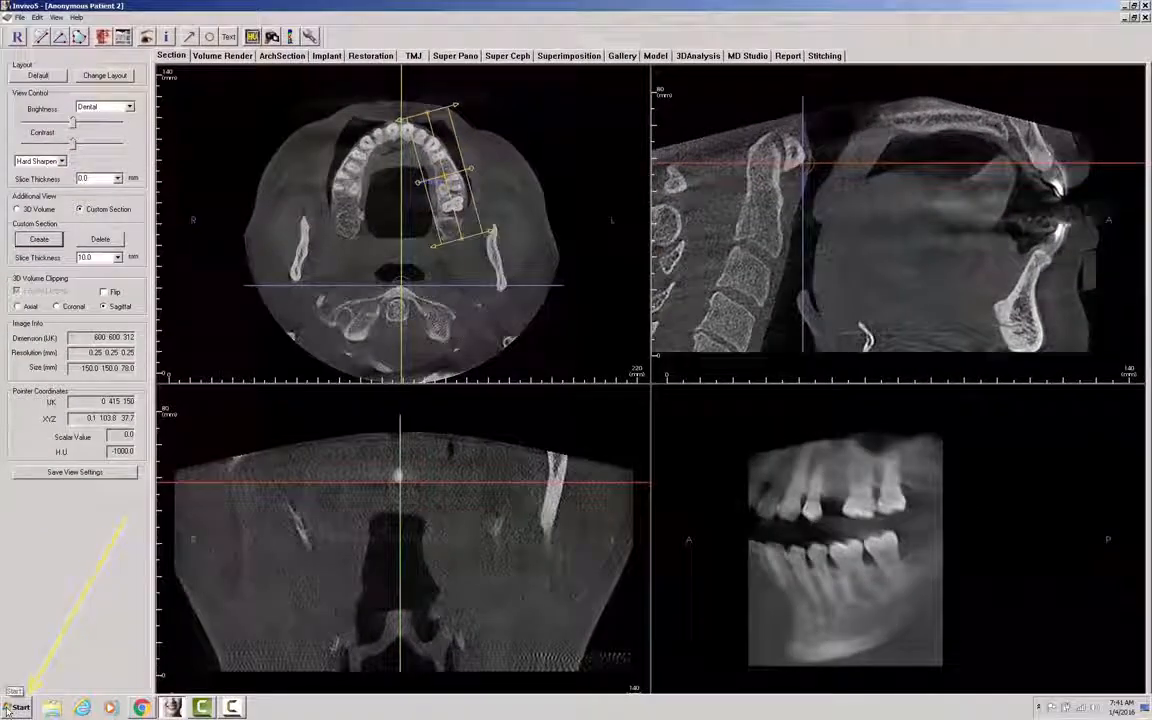
# Open custom slice.jpg from the Saved Images folder in Windows to check it, and view the custom section enlarged in Invivo5.
pyautogui.click(12, 708)
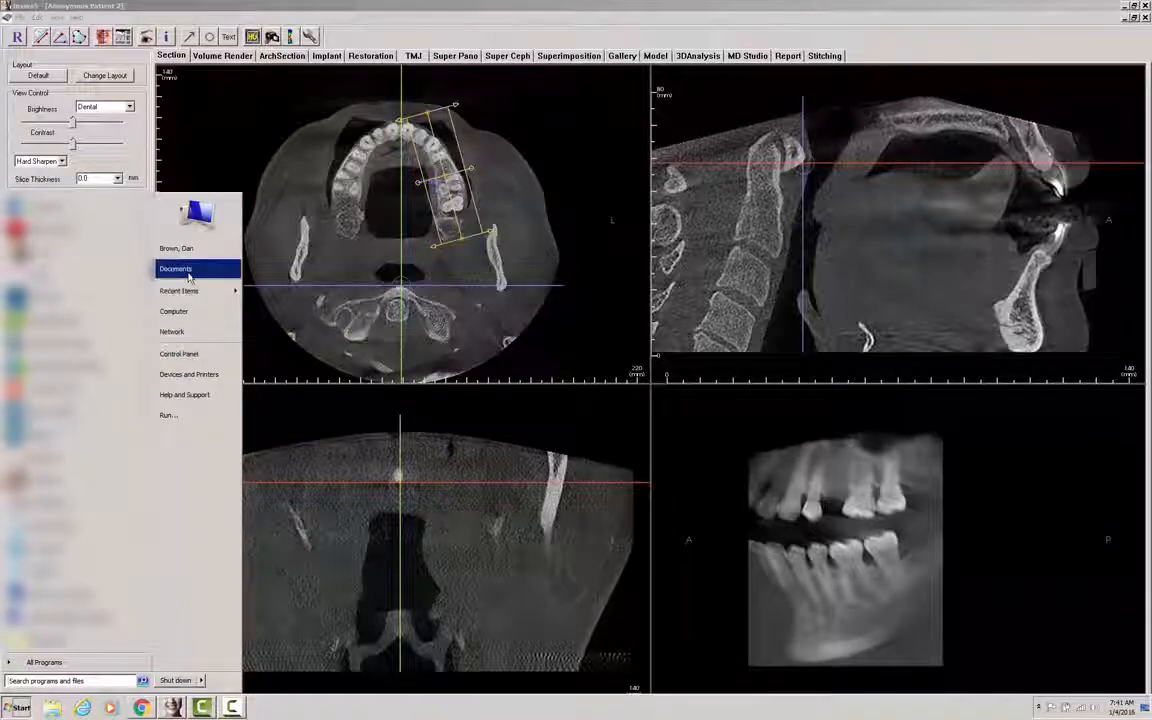
pyautogui.click(220, 268)
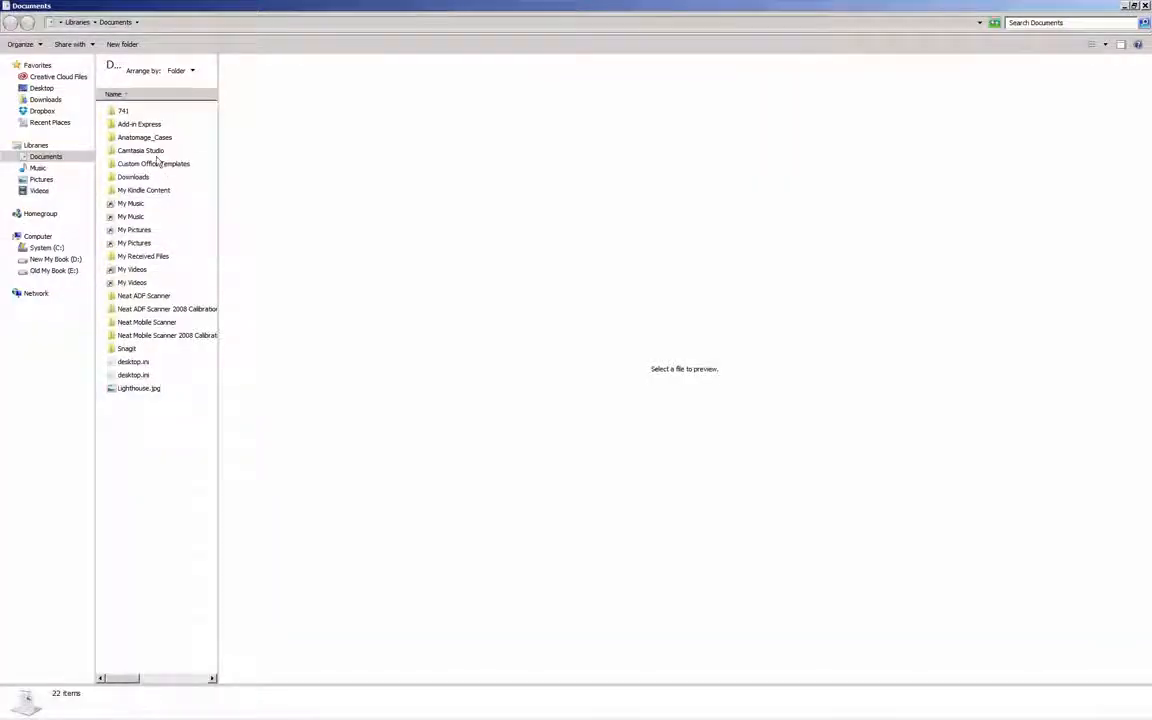
pyautogui.doubleClick(152, 138)
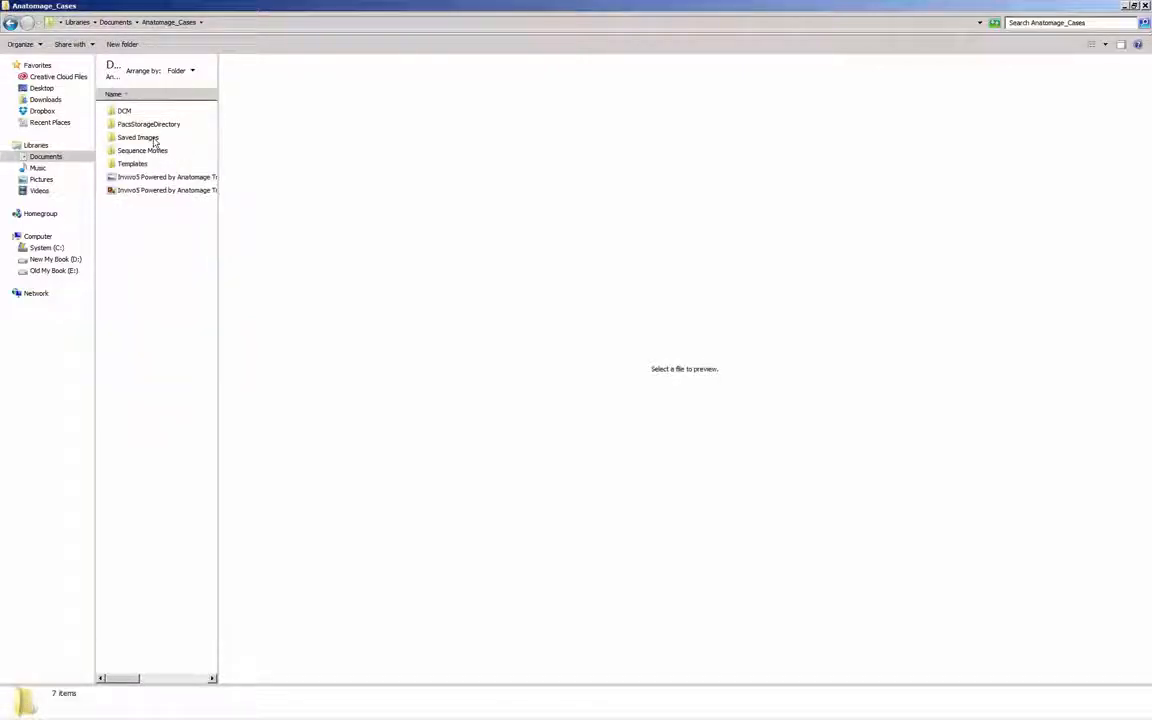
pyautogui.doubleClick(153, 139)
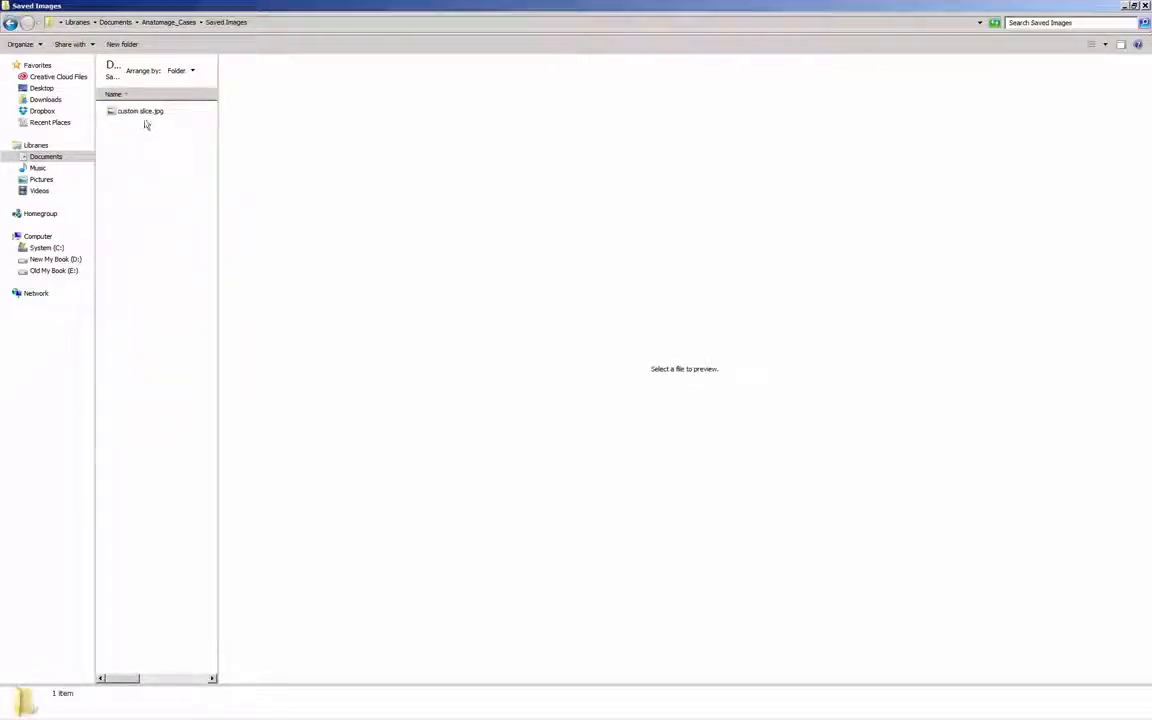
pyautogui.doubleClick(143, 113)
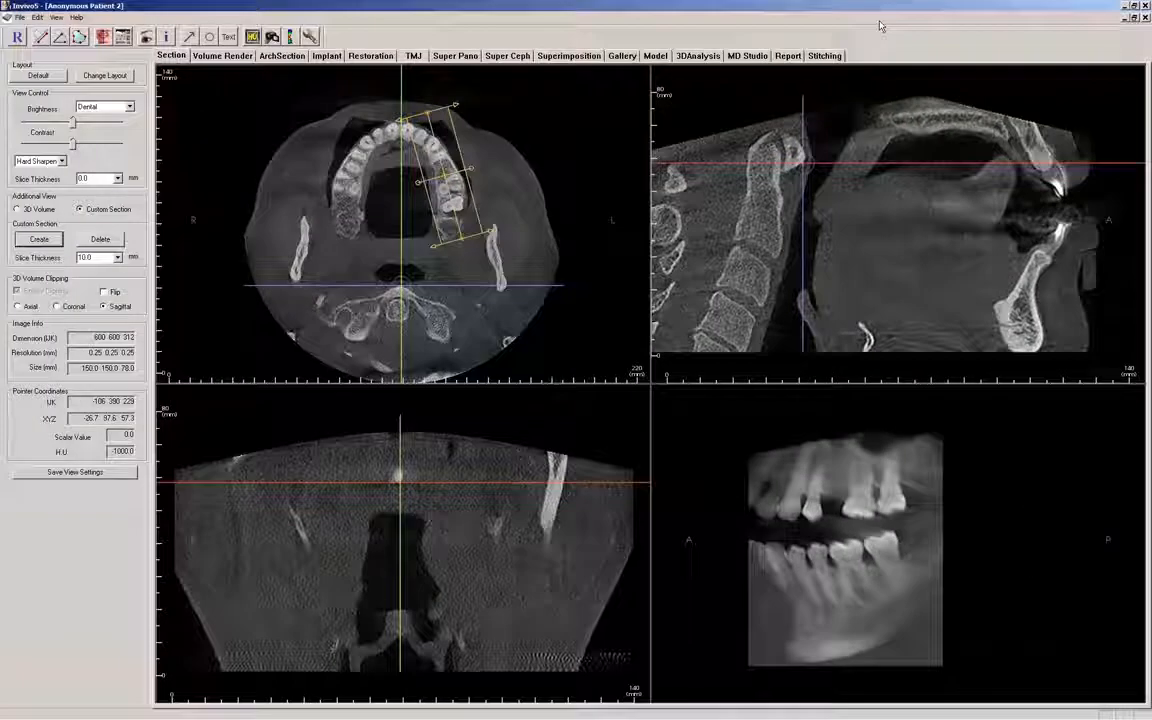
pyautogui.doubleClick(875, 563)
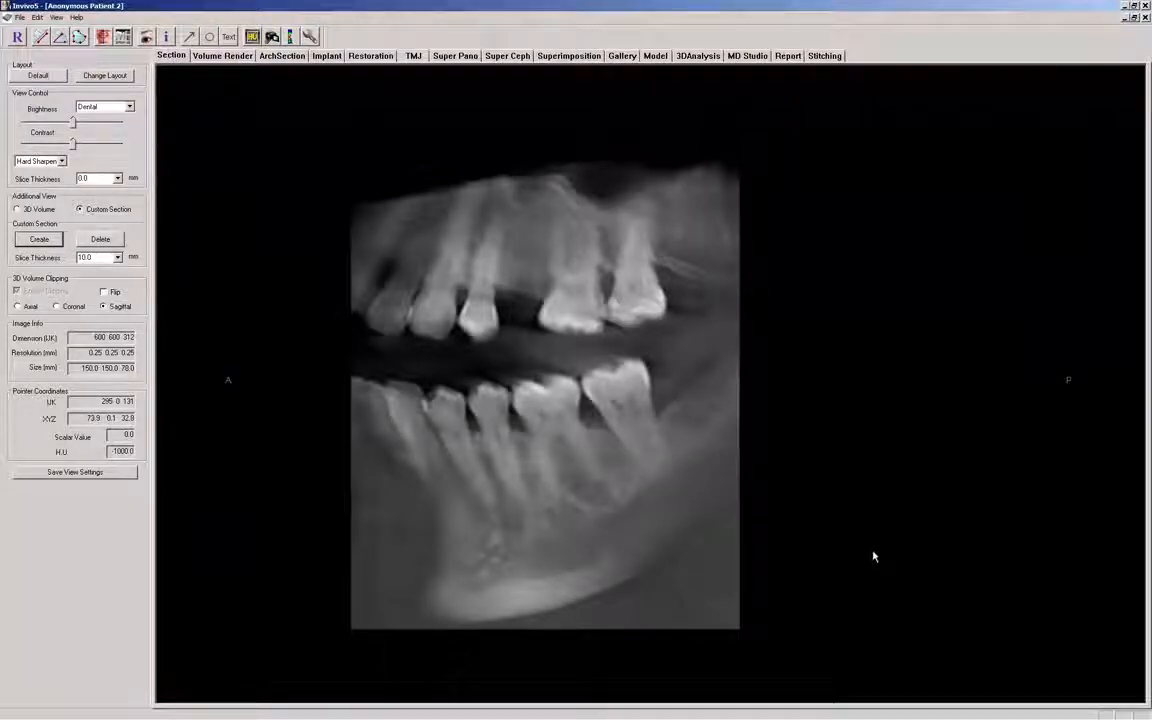
pyautogui.doubleClick(627, 439)
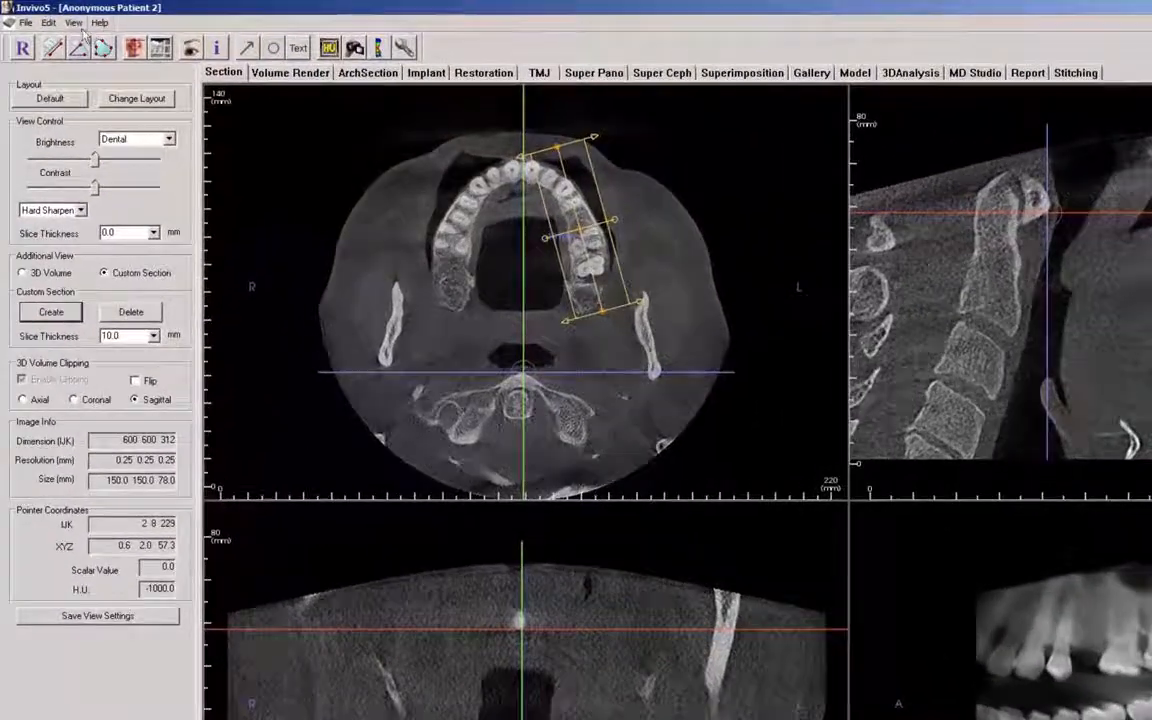
# Capture the Cross view of the custom section to the gallery as CustomCross with the comment "Custom Section".
pyautogui.click(74, 22)
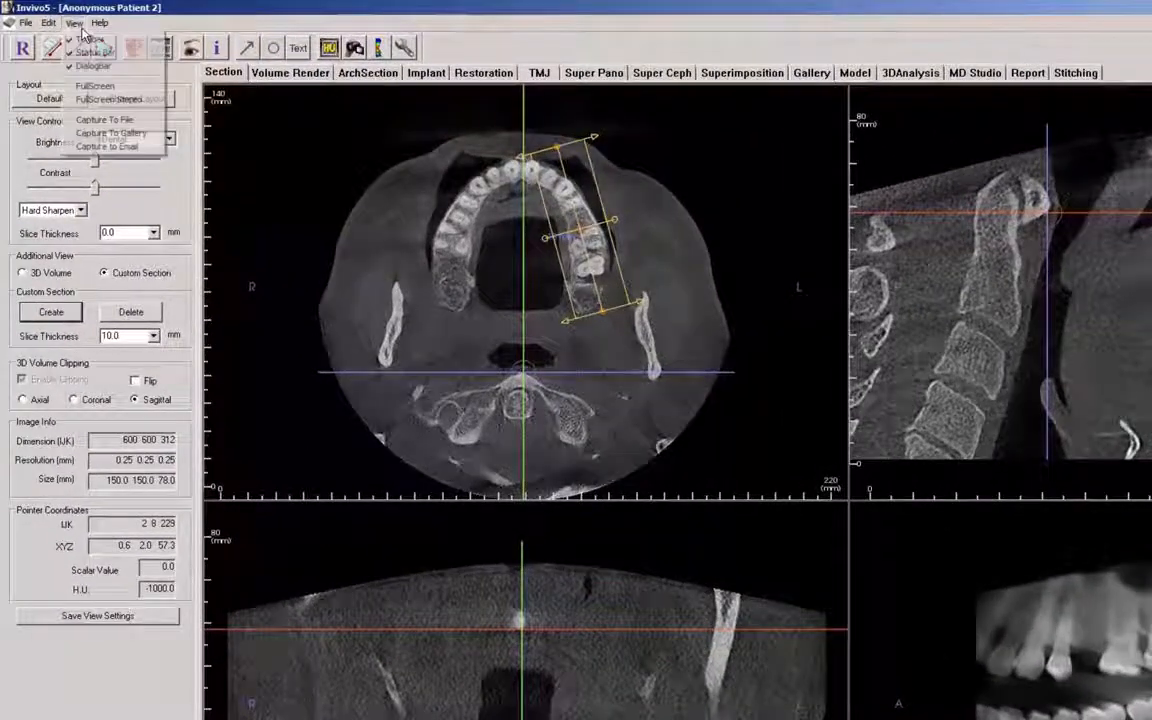
pyautogui.click(111, 133)
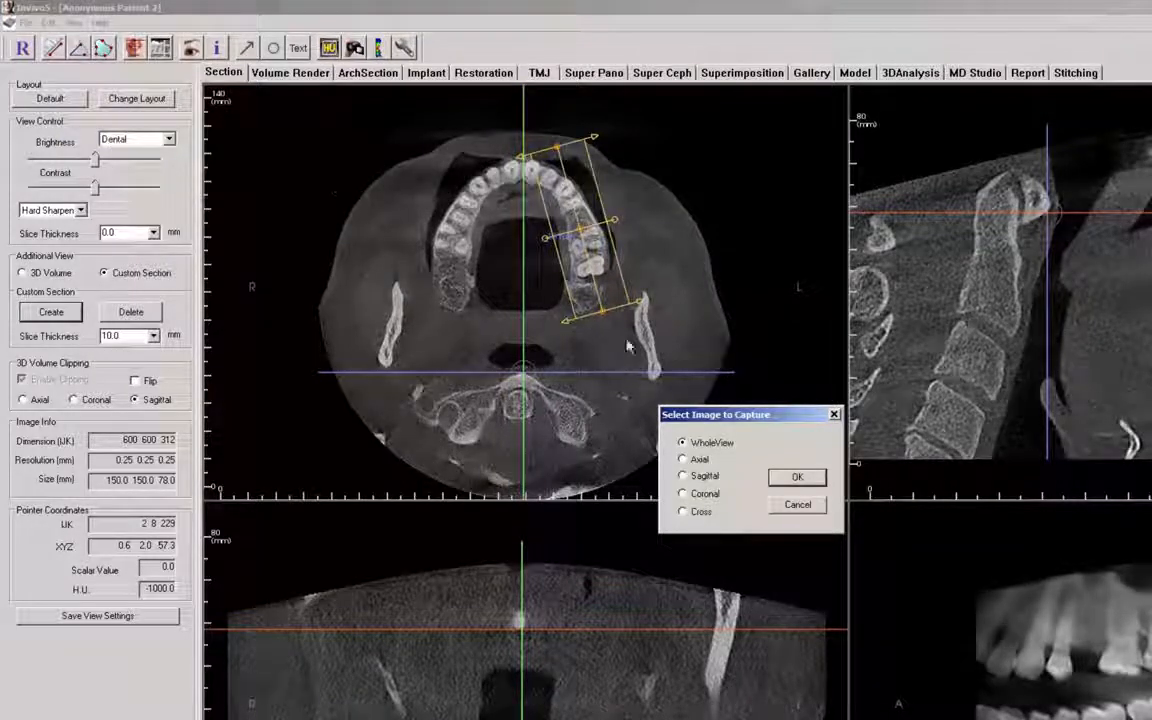
pyautogui.click(692, 513)
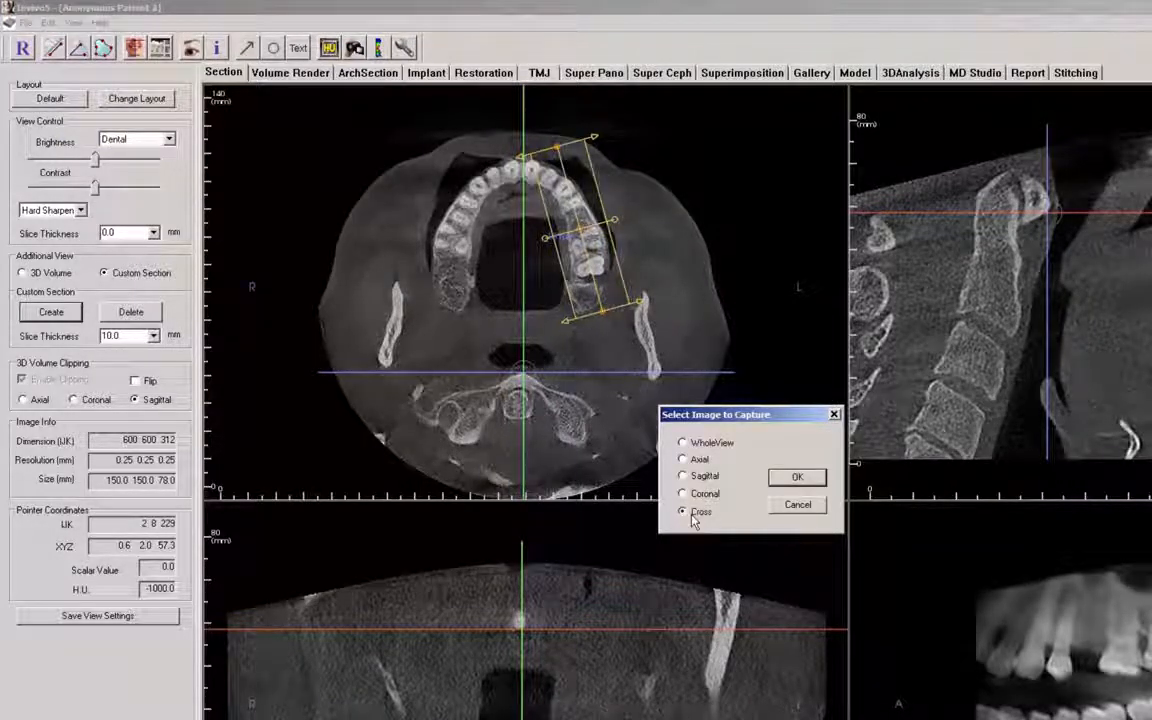
pyautogui.click(787, 481)
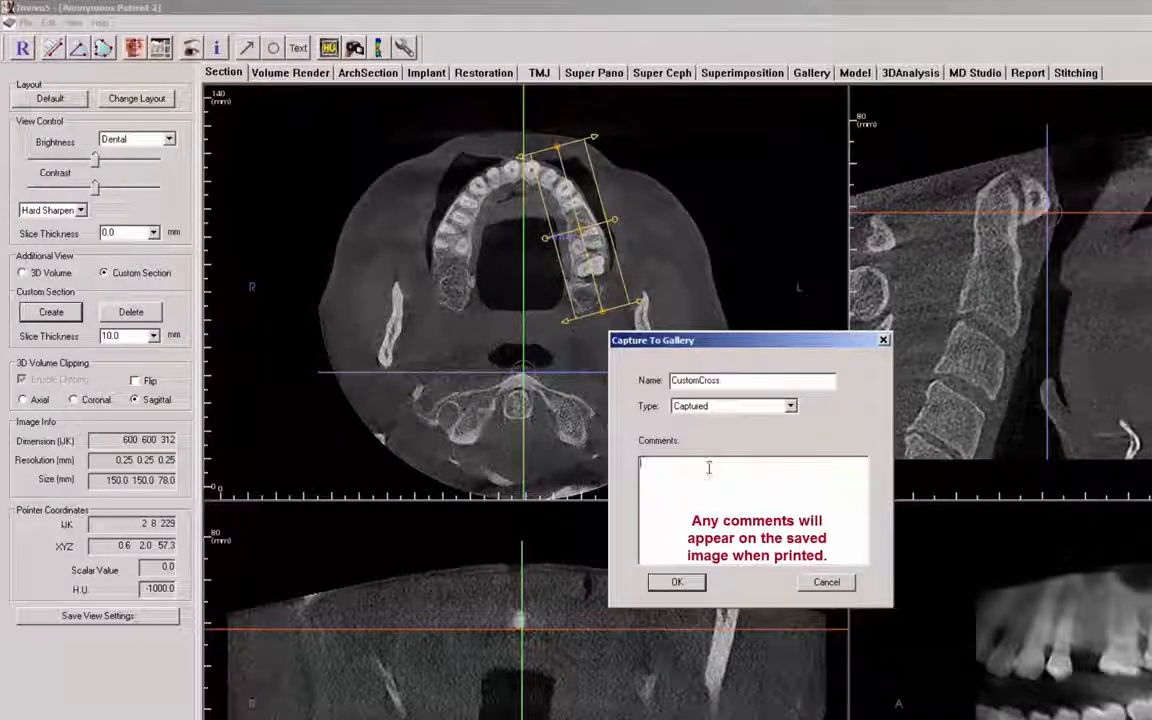
pyautogui.write('C')
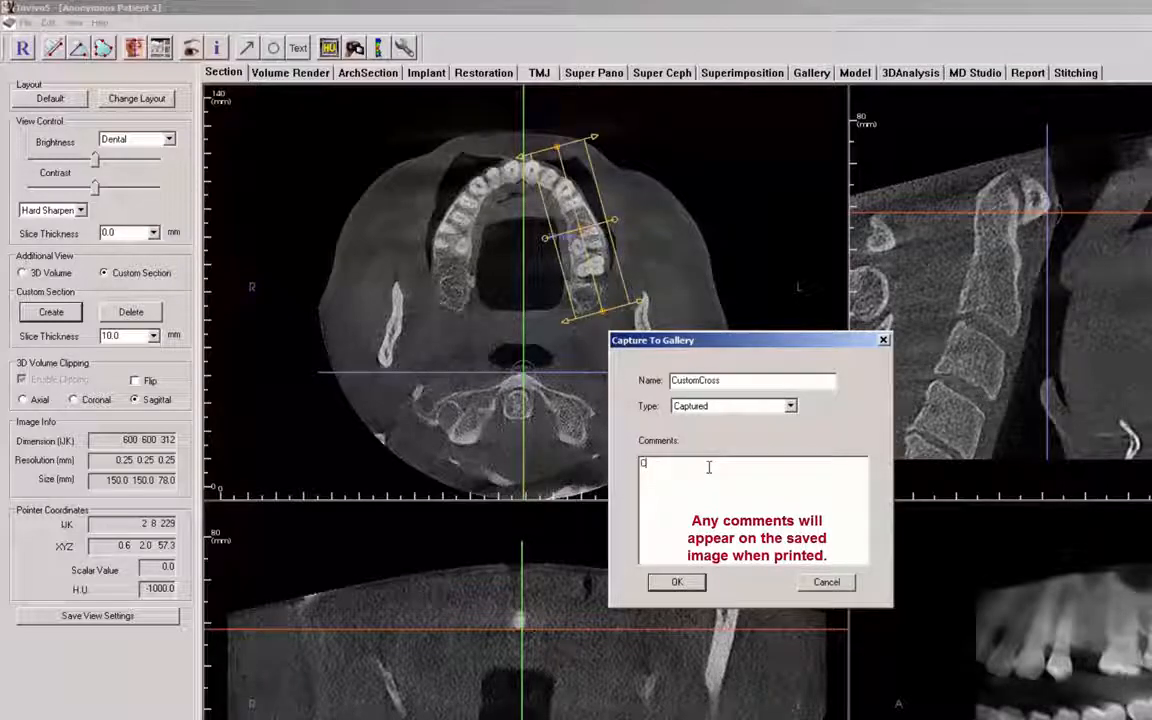
pyautogui.write('ustom')
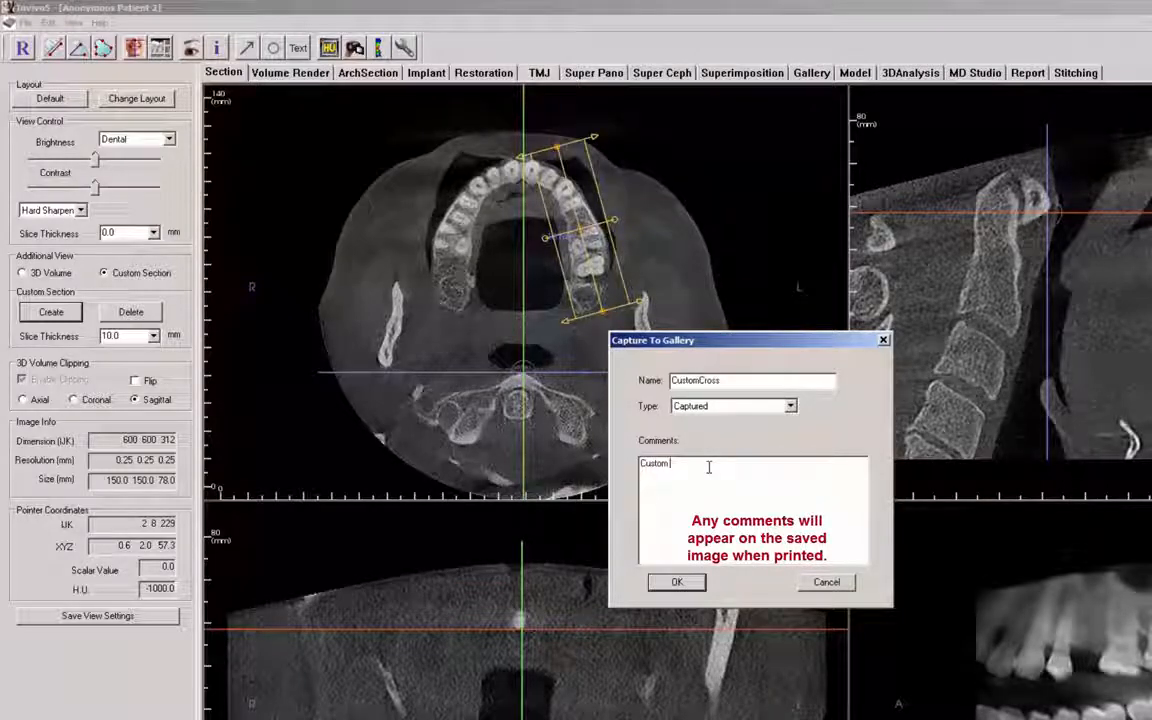
pyautogui.write(' Section')
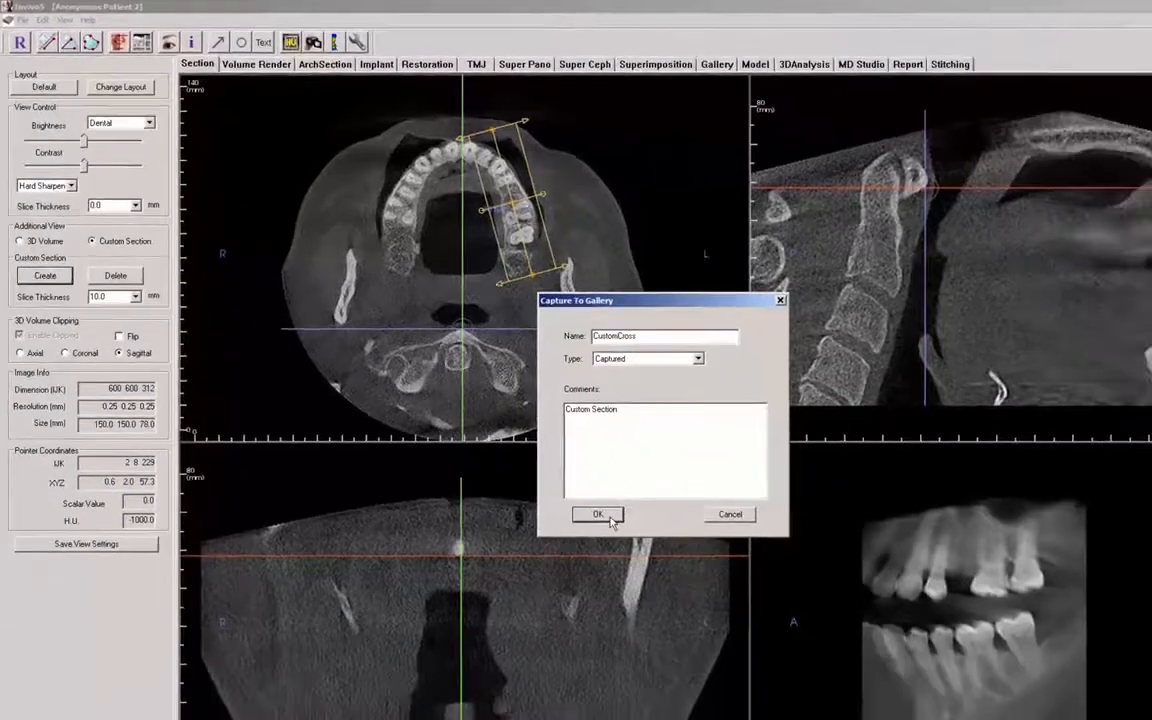
pyautogui.click(677, 582)
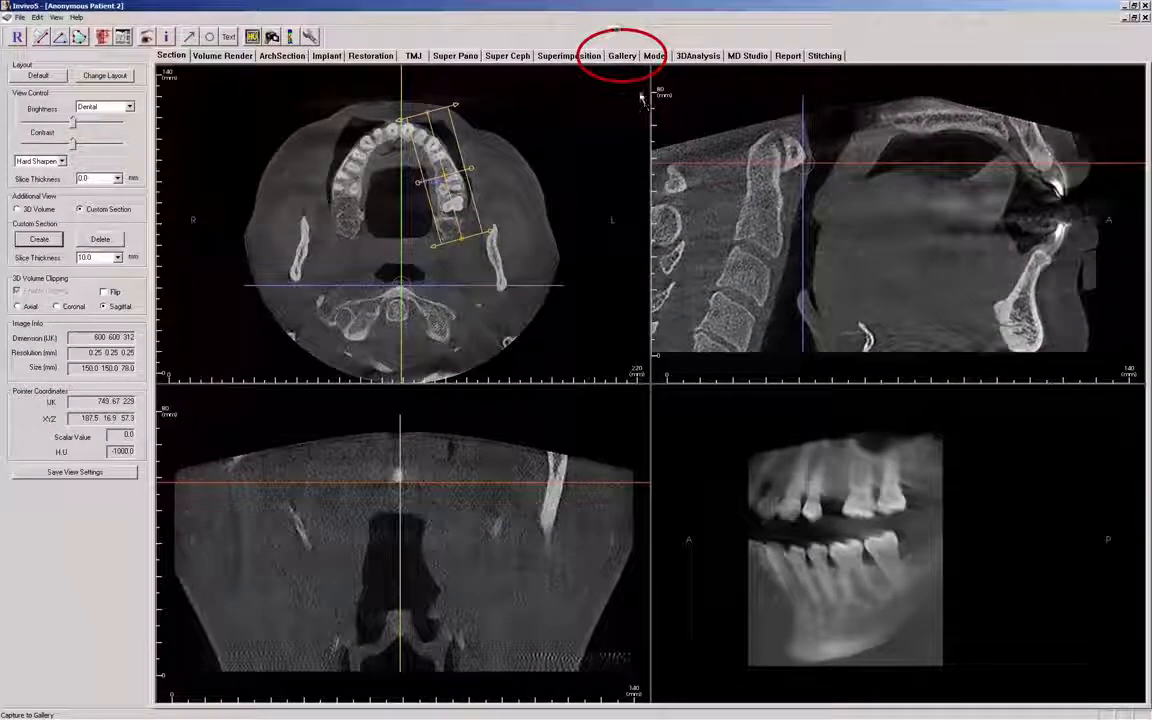
# Display the CustomCross image in the Gallery and move it to the start of the image list.
pyautogui.click(626, 58)
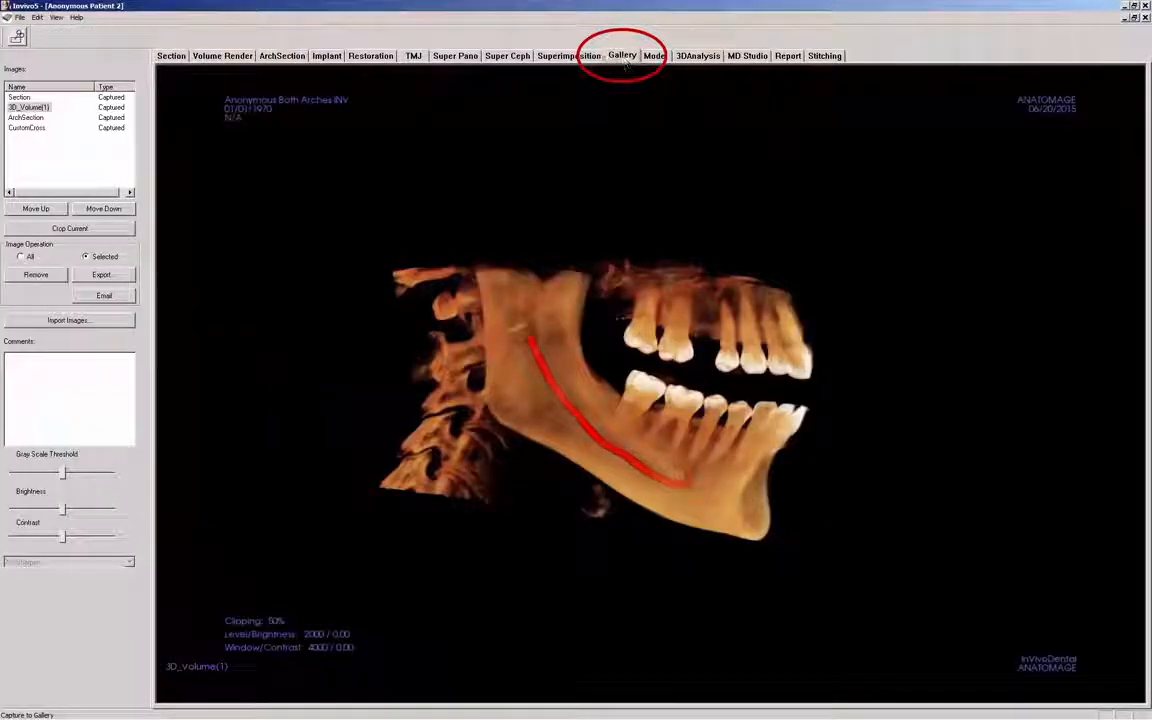
pyautogui.click(30, 128)
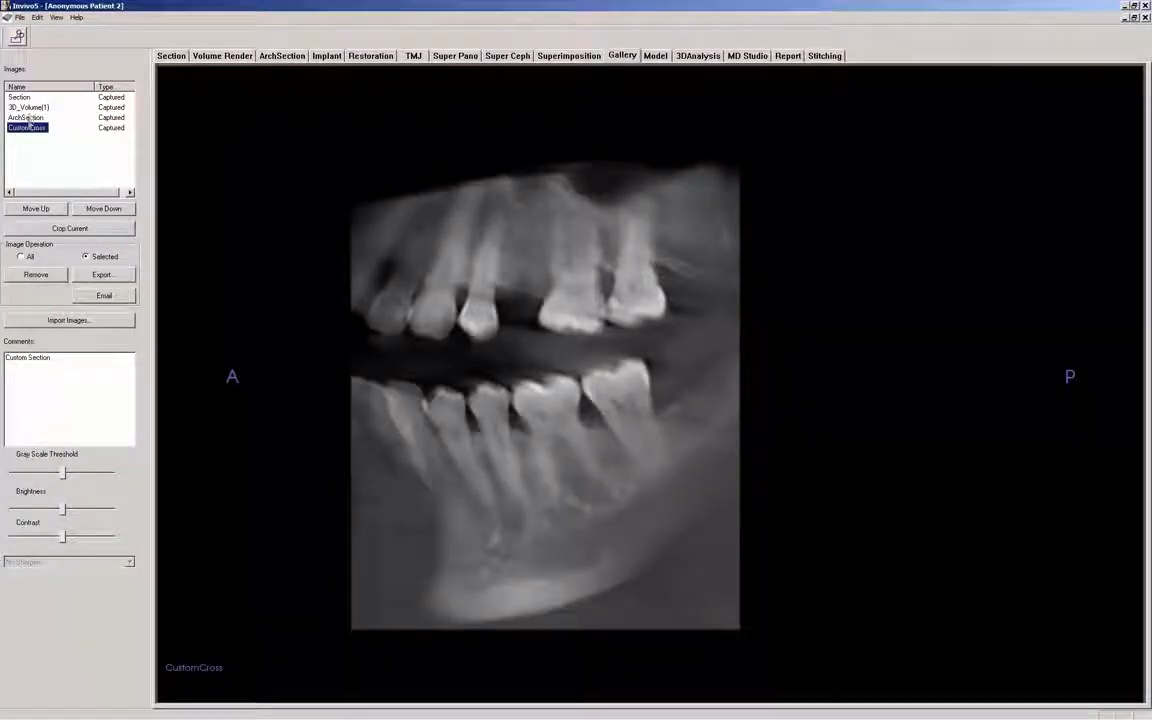
pyautogui.click(52, 209)
pyautogui.click(52, 209)
pyautogui.click(52, 209)
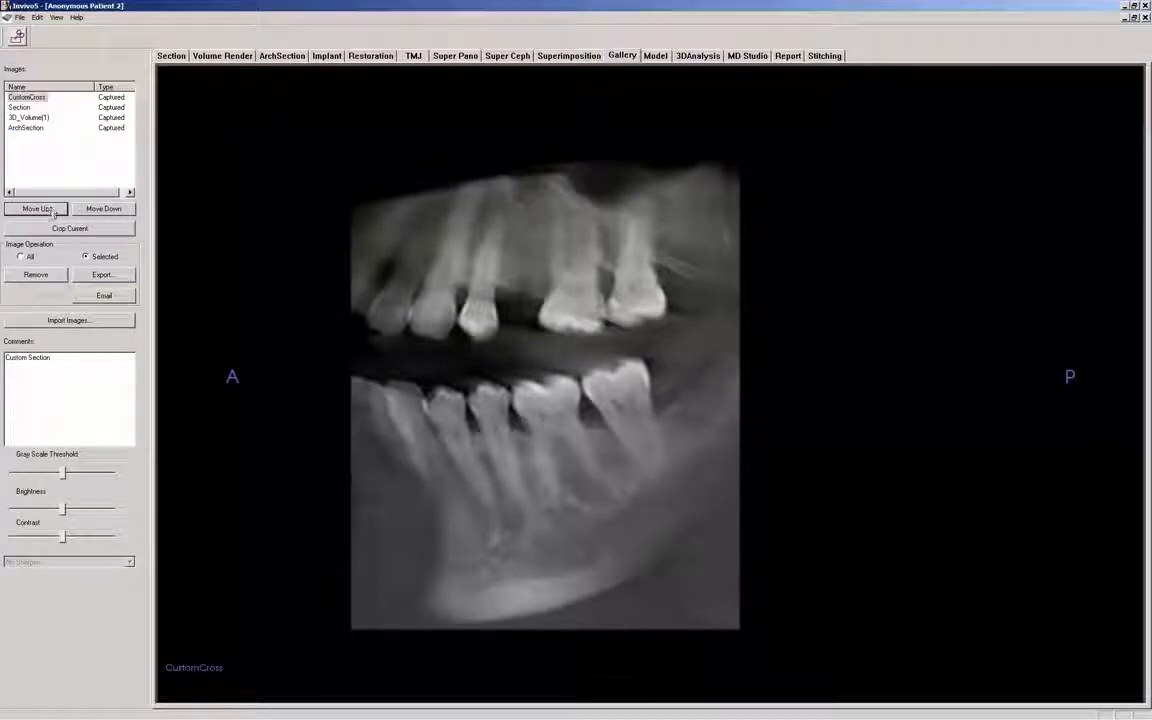
# Crop the empty black areas on both sides of the CustomCross image, replacing the original image.
pyautogui.click(69, 228)
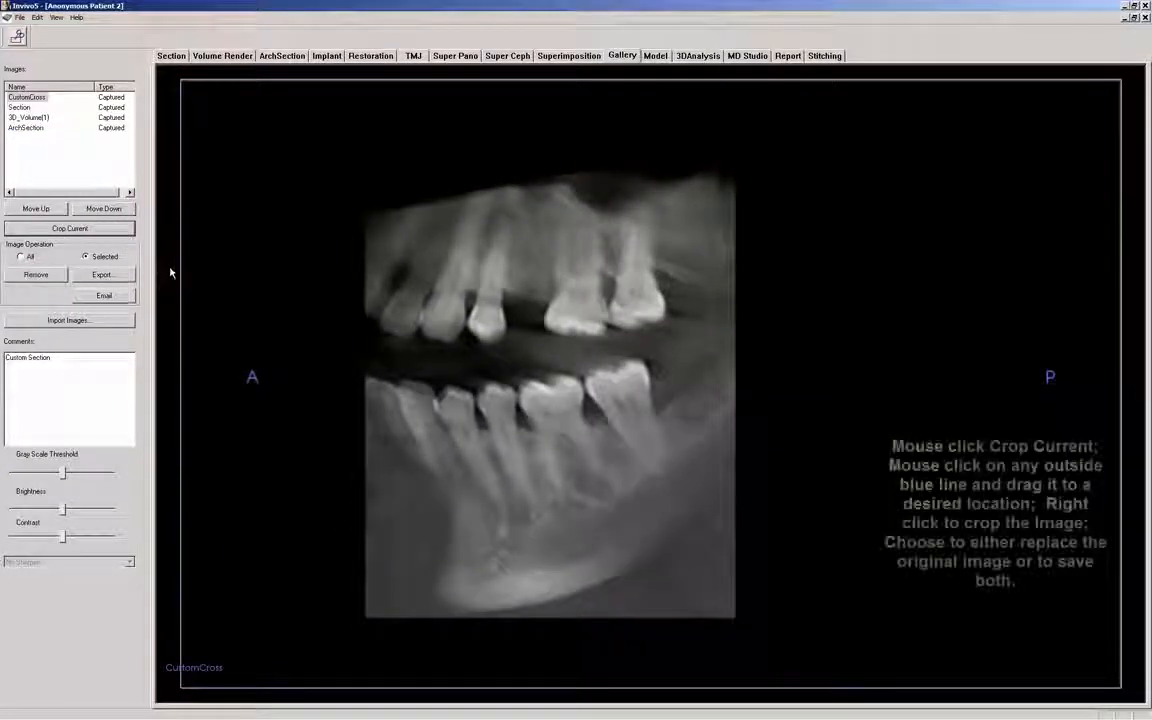
pyautogui.moveTo(182, 276); pyautogui.dragTo(335, 309)
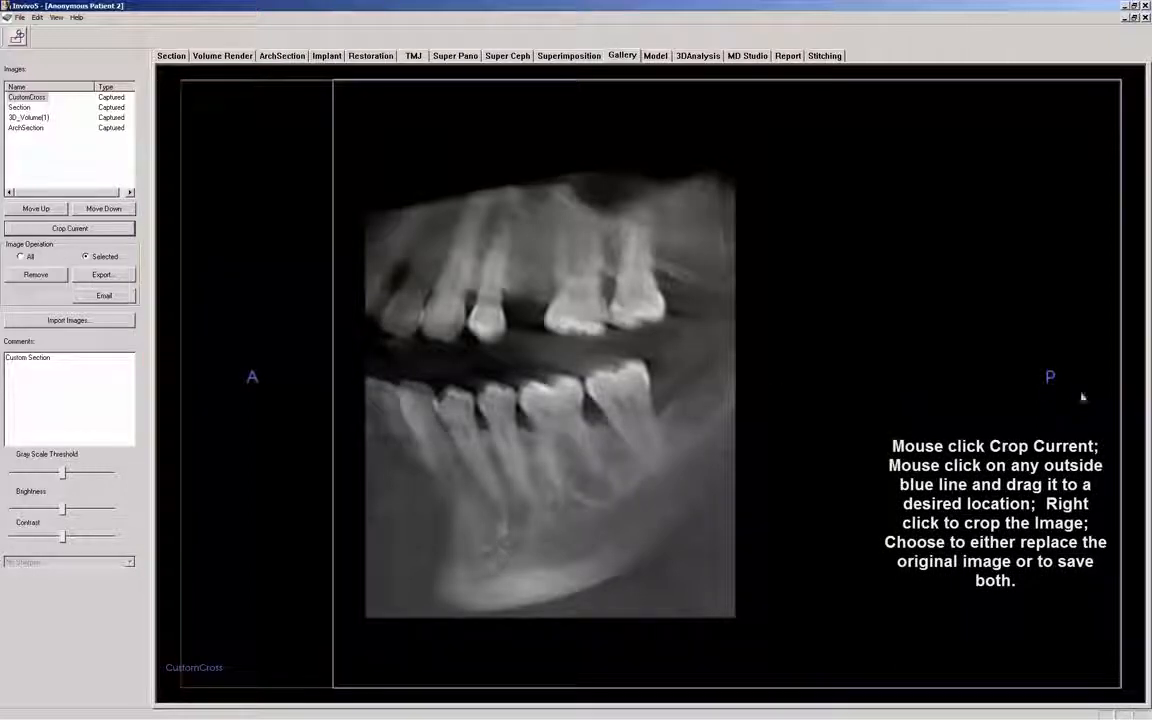
pyautogui.moveTo(1124, 410); pyautogui.dragTo(810, 405)
pyautogui.rightClick(810, 405)
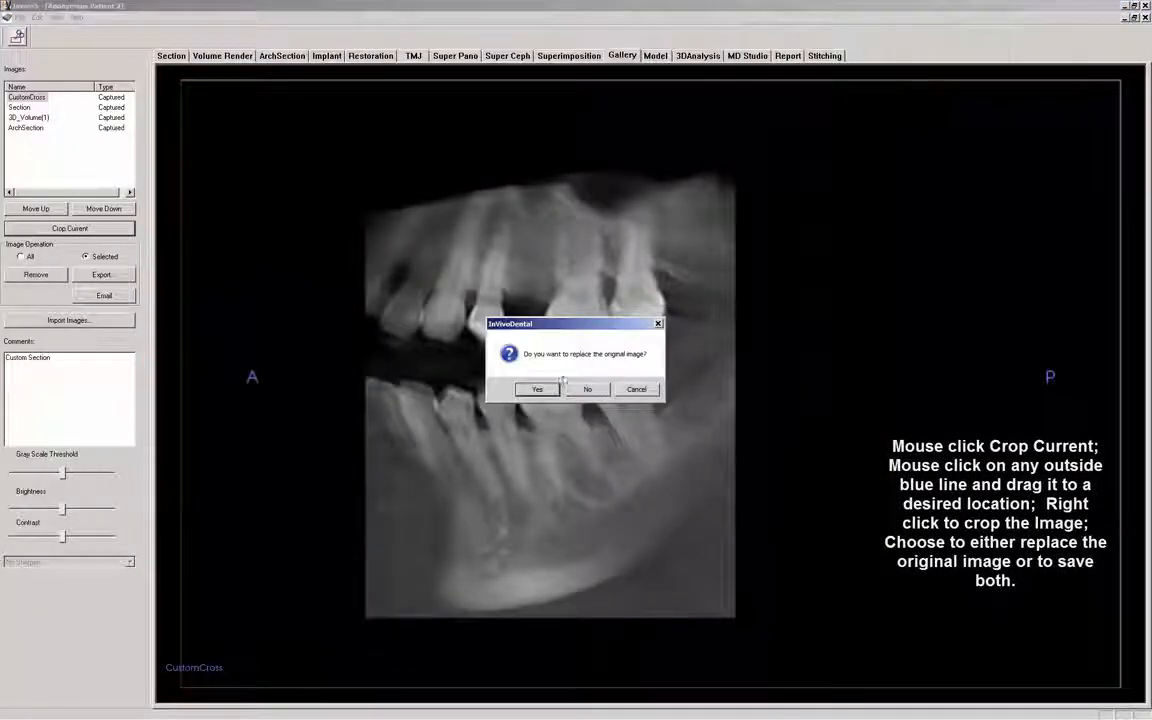
pyautogui.click(538, 389)
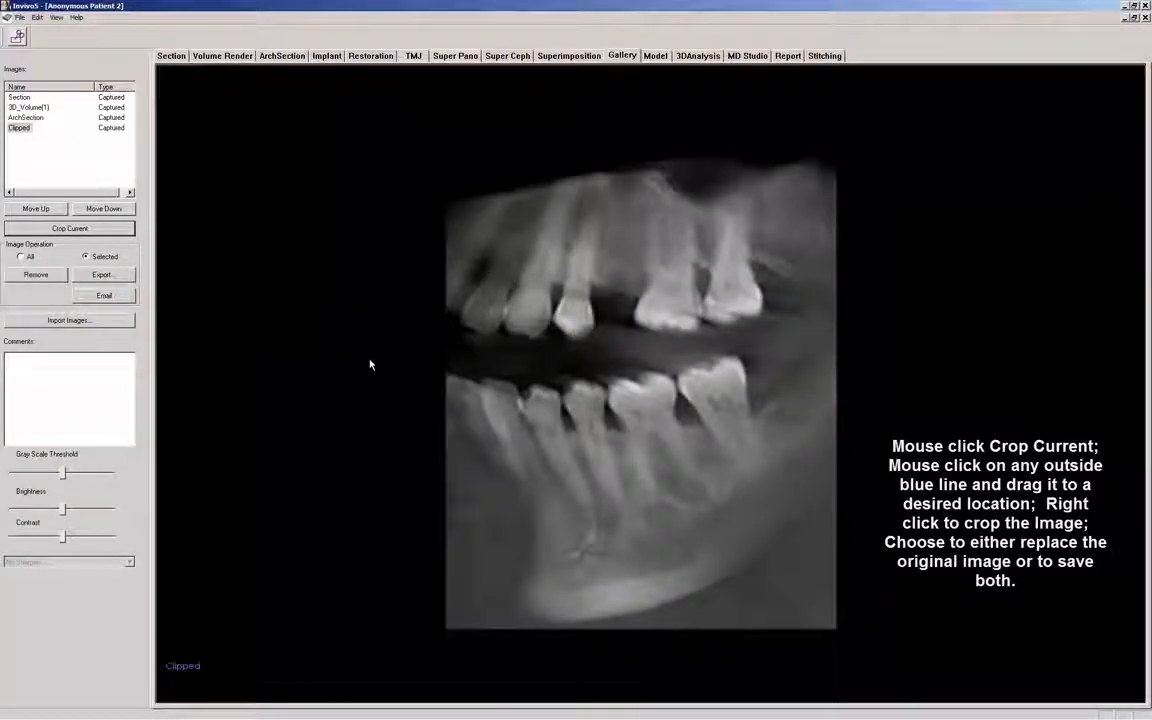
# View the export options for the clipped image without exporting it, and run the Email operation on the selected image.
pyautogui.click(118, 275)
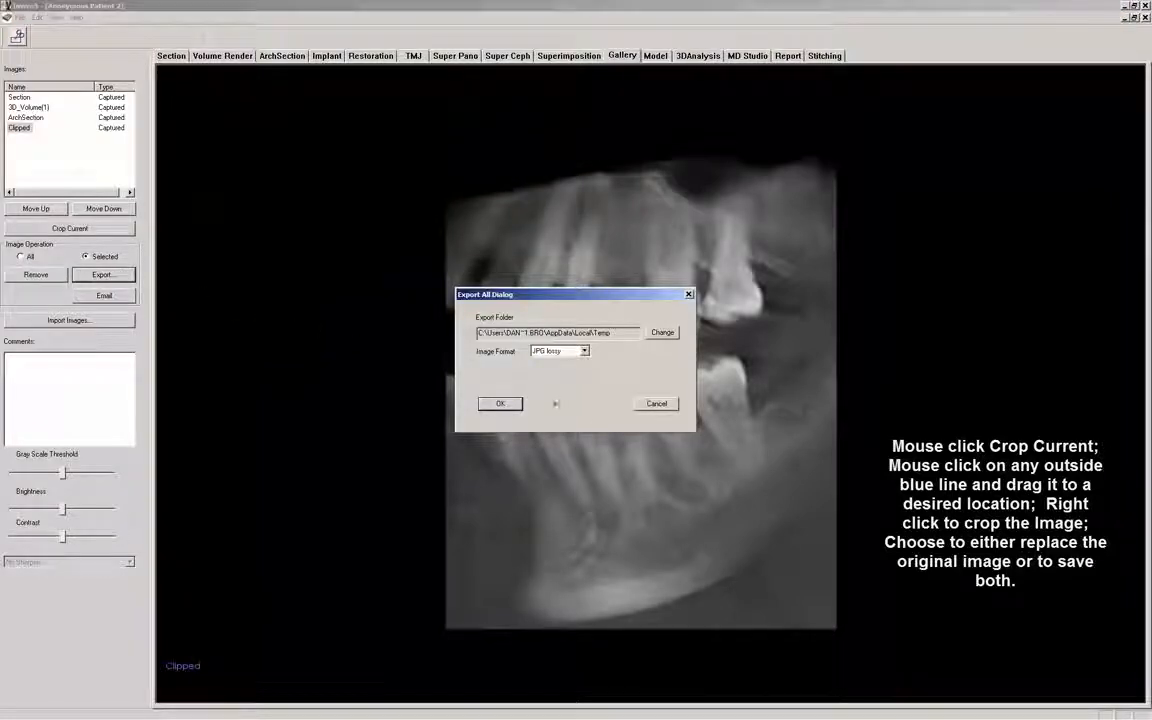
pyautogui.click(656, 403)
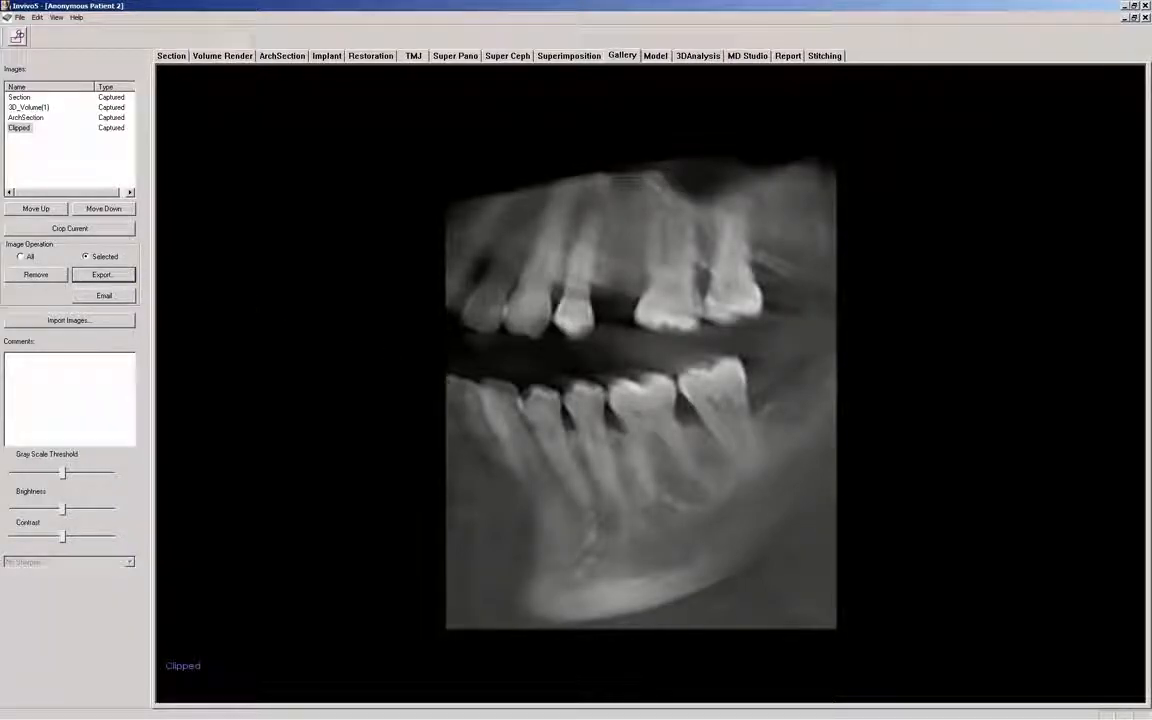
pyautogui.click(101, 275)
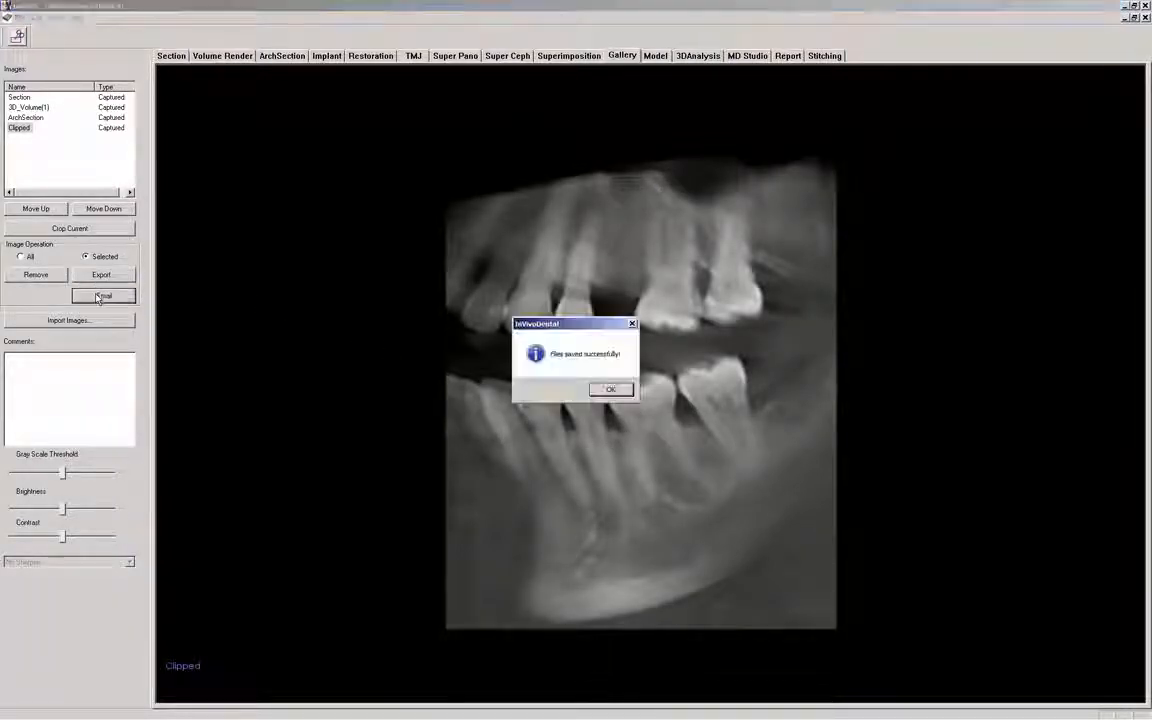
pyautogui.click(609, 390)
# Set the background color of the print layout to white.
pyautogui.click(18, 17)
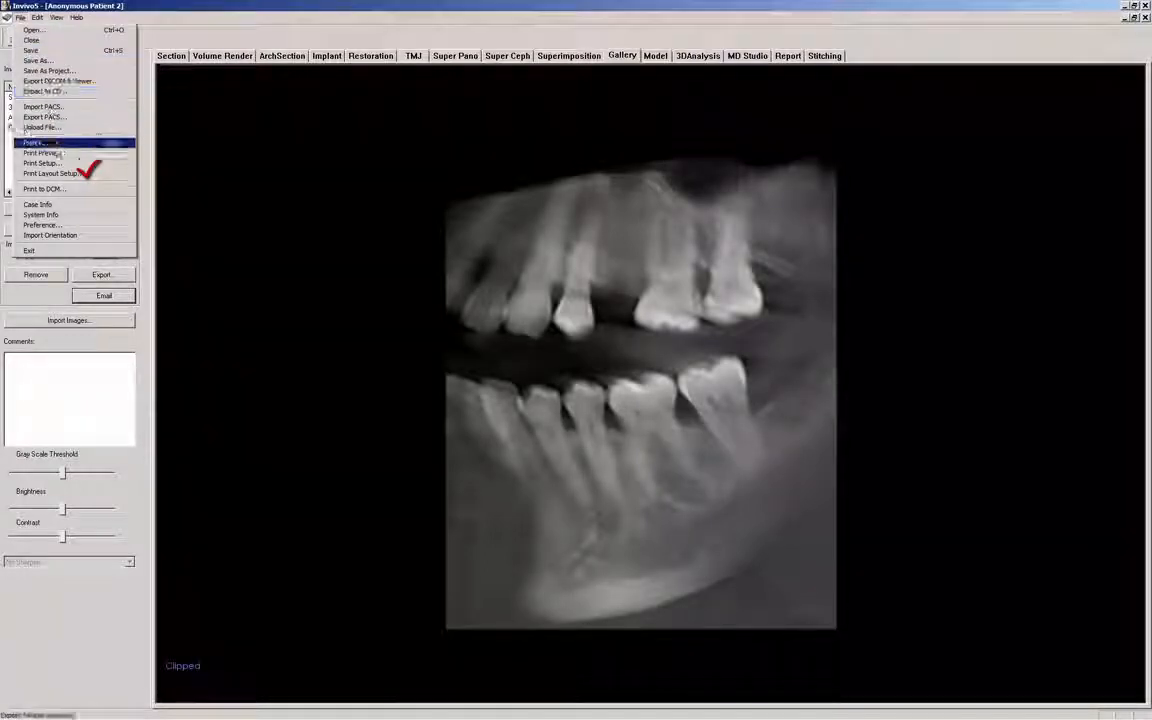
pyautogui.click(55, 174)
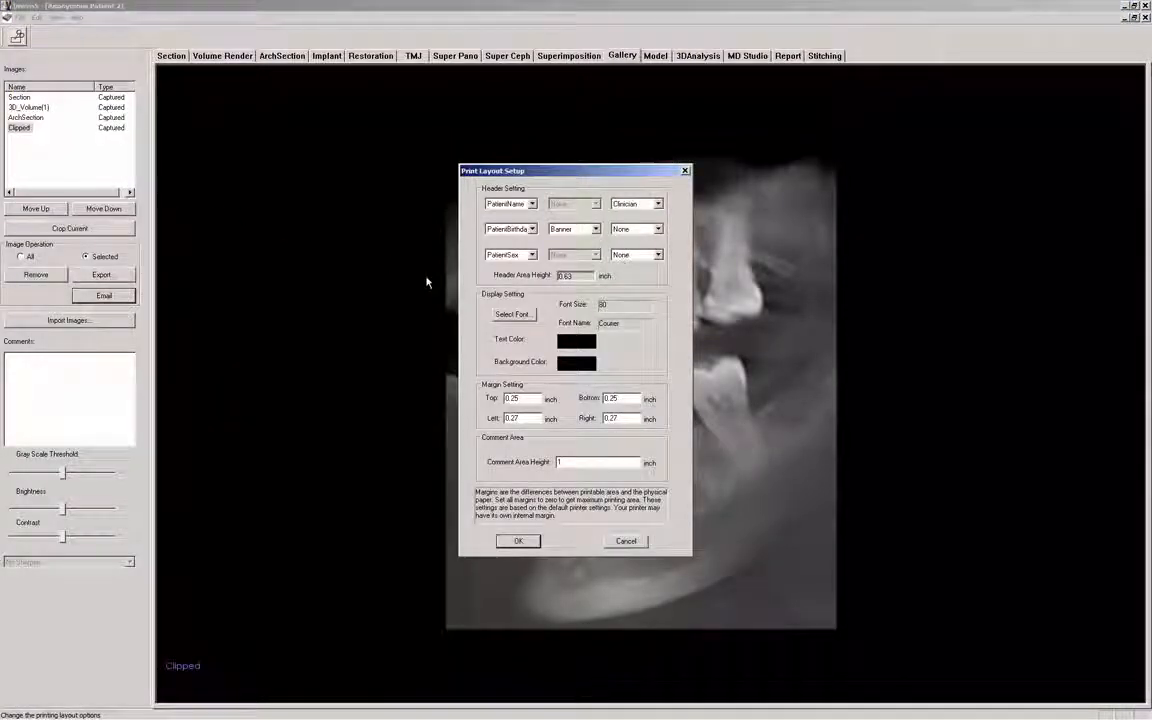
pyautogui.click(574, 366)
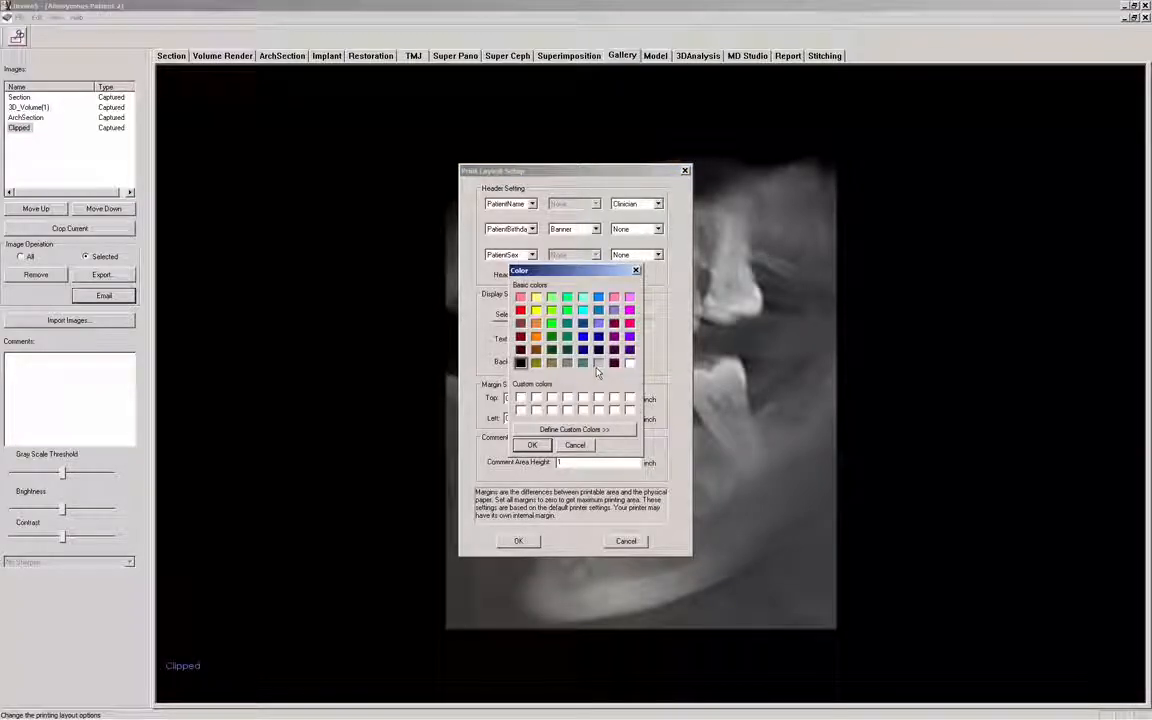
pyautogui.click(541, 446)
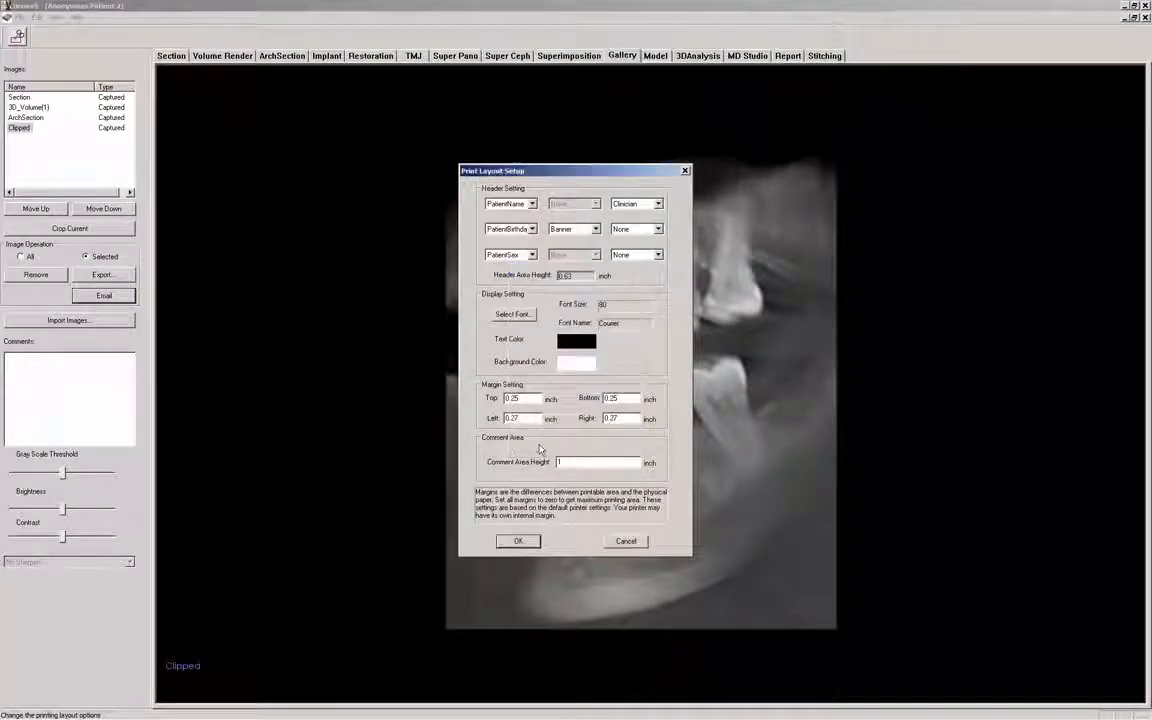
pyautogui.click(521, 545)
# Examine the print preview of the clipped image with its header and life-size image, and close it.
pyautogui.click(20, 17)
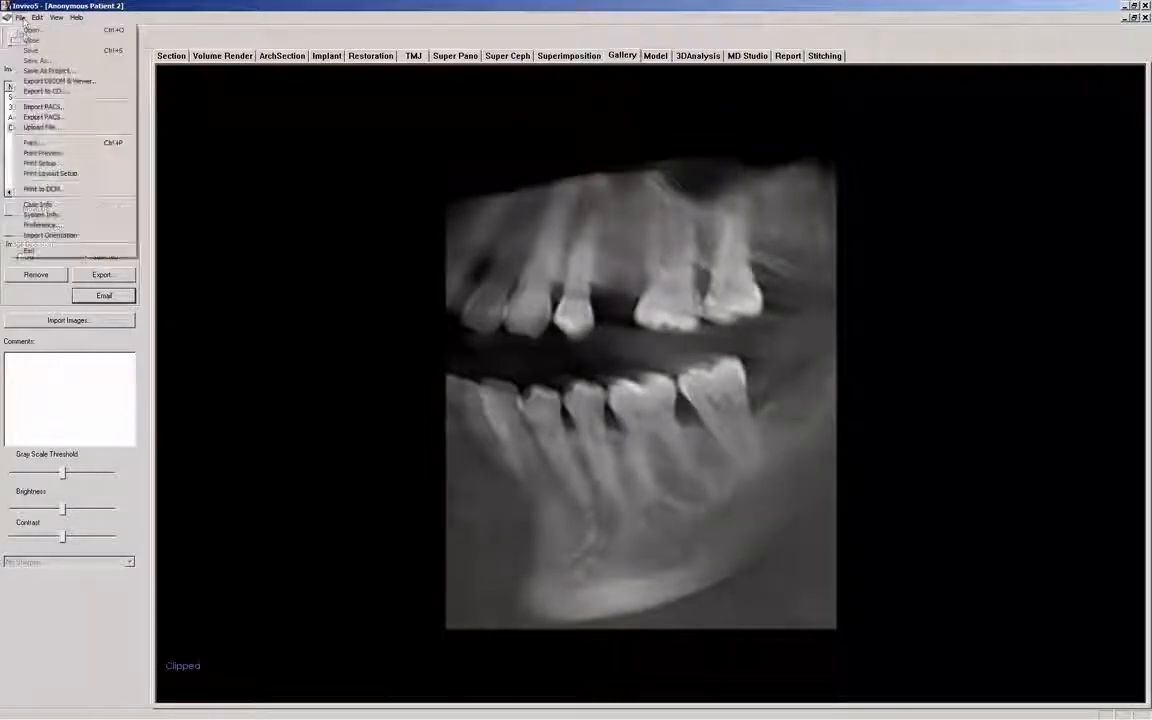
pyautogui.click(45, 152)
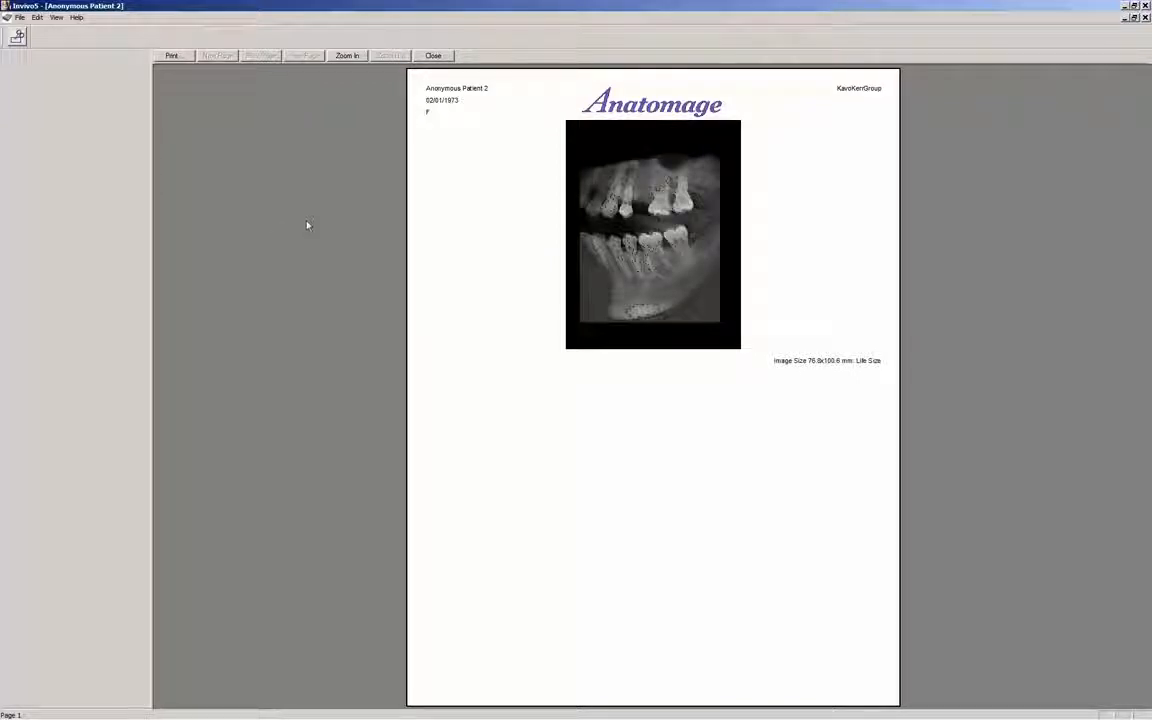
pyautogui.click(438, 58)
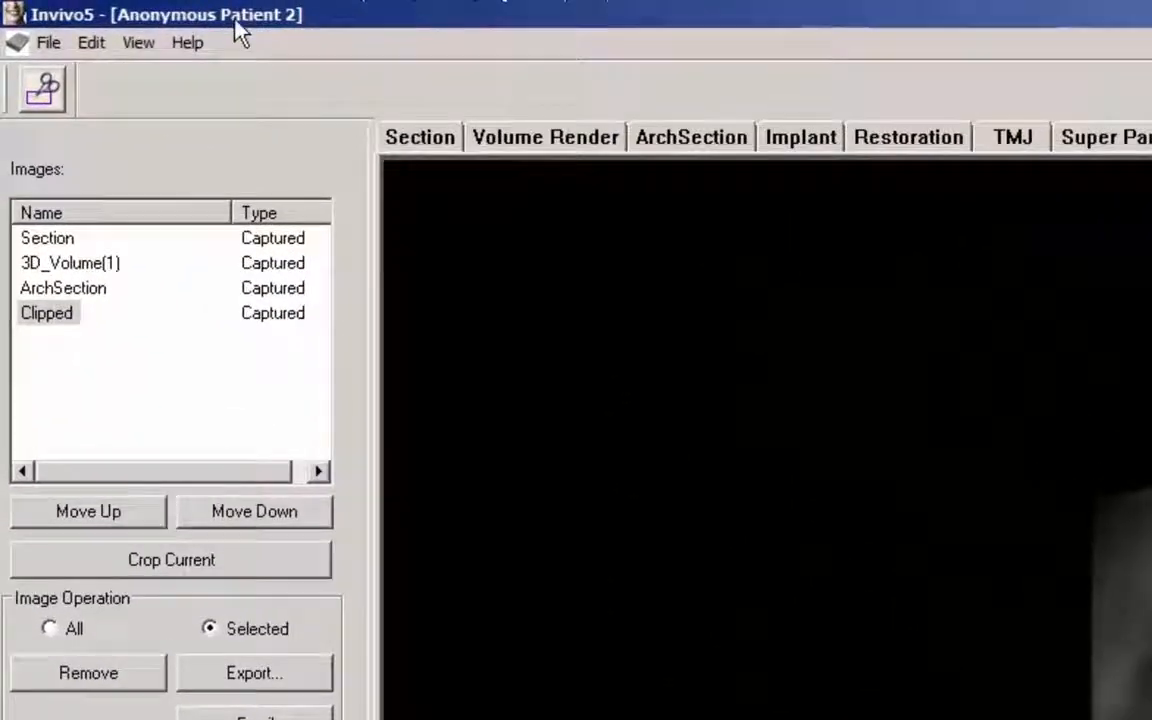
# Start saving the case under a new name as an Invivo file in the Saved Images folder, with the file name open for editing.
pyautogui.click(48, 43)
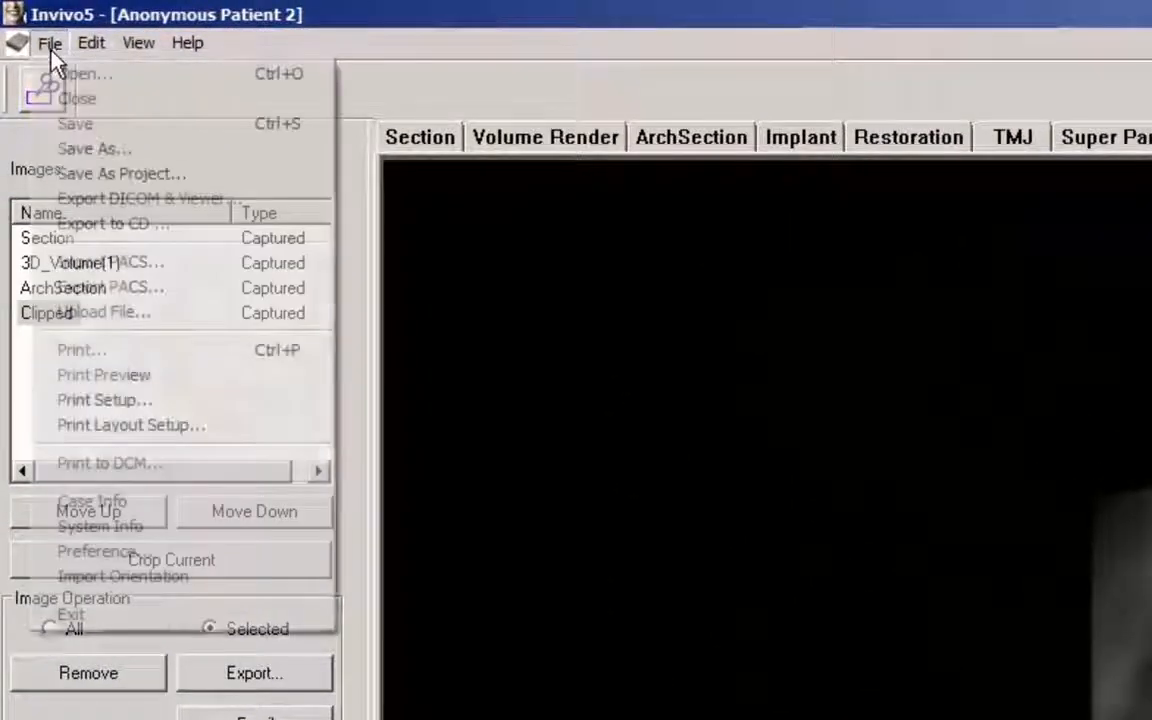
pyautogui.click(100, 150)
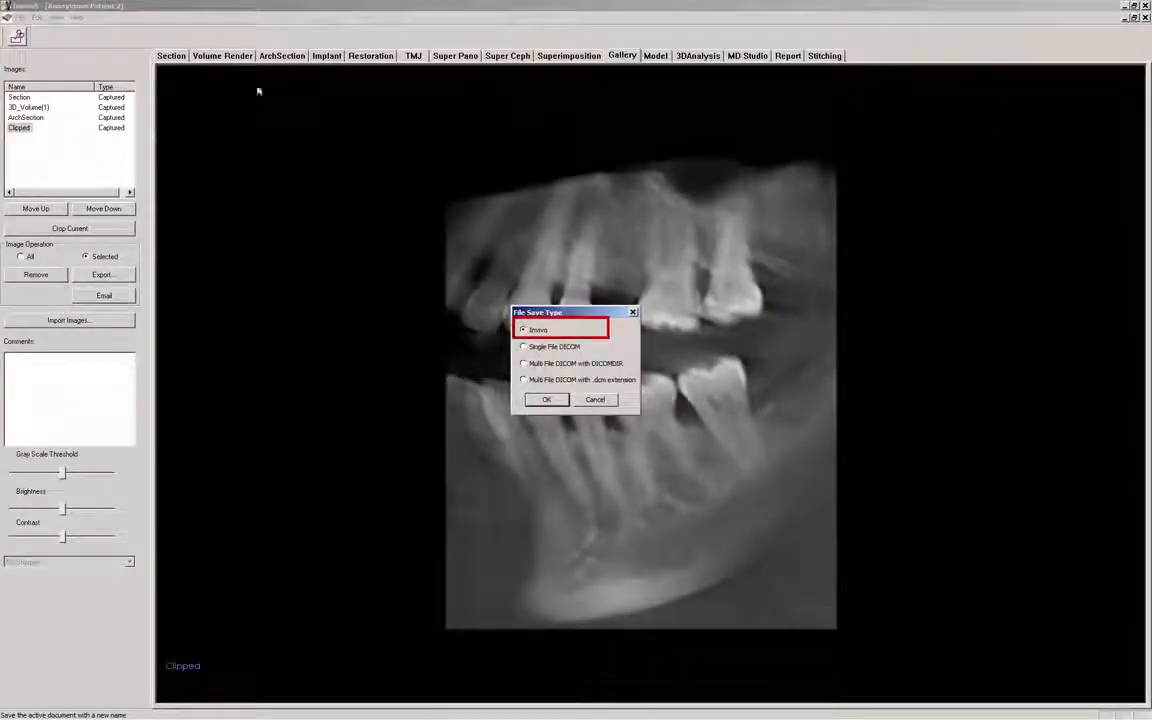
pyautogui.click(545, 400)
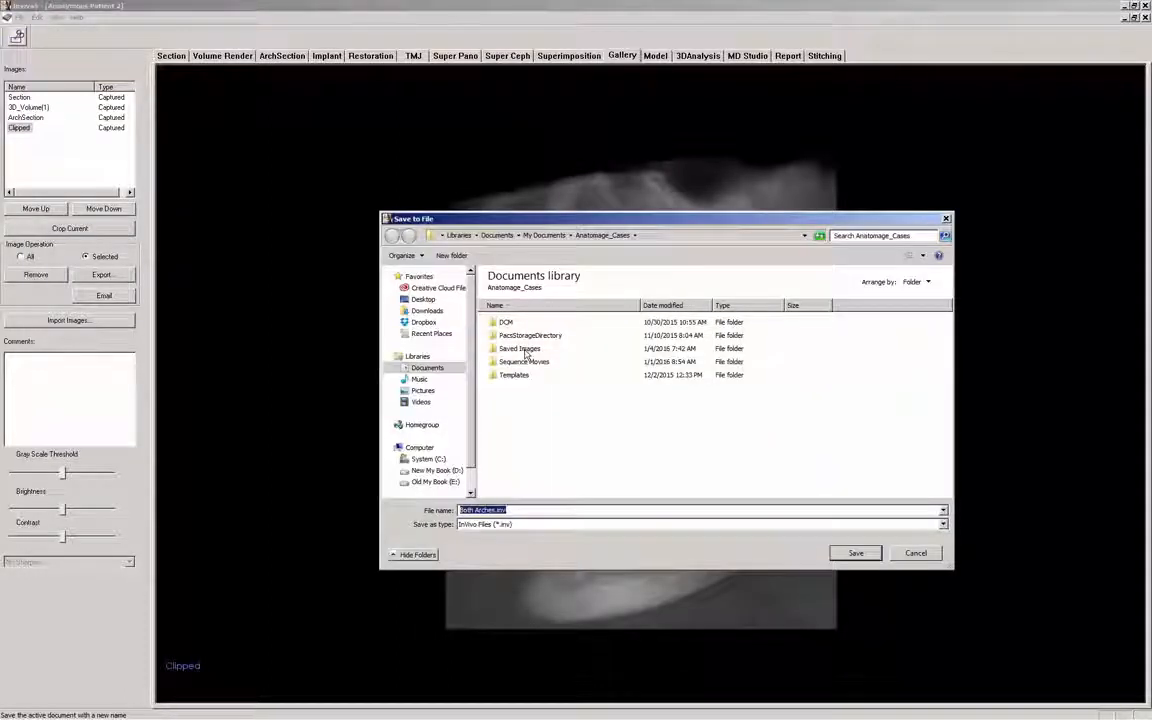
pyautogui.doubleClick(522, 349)
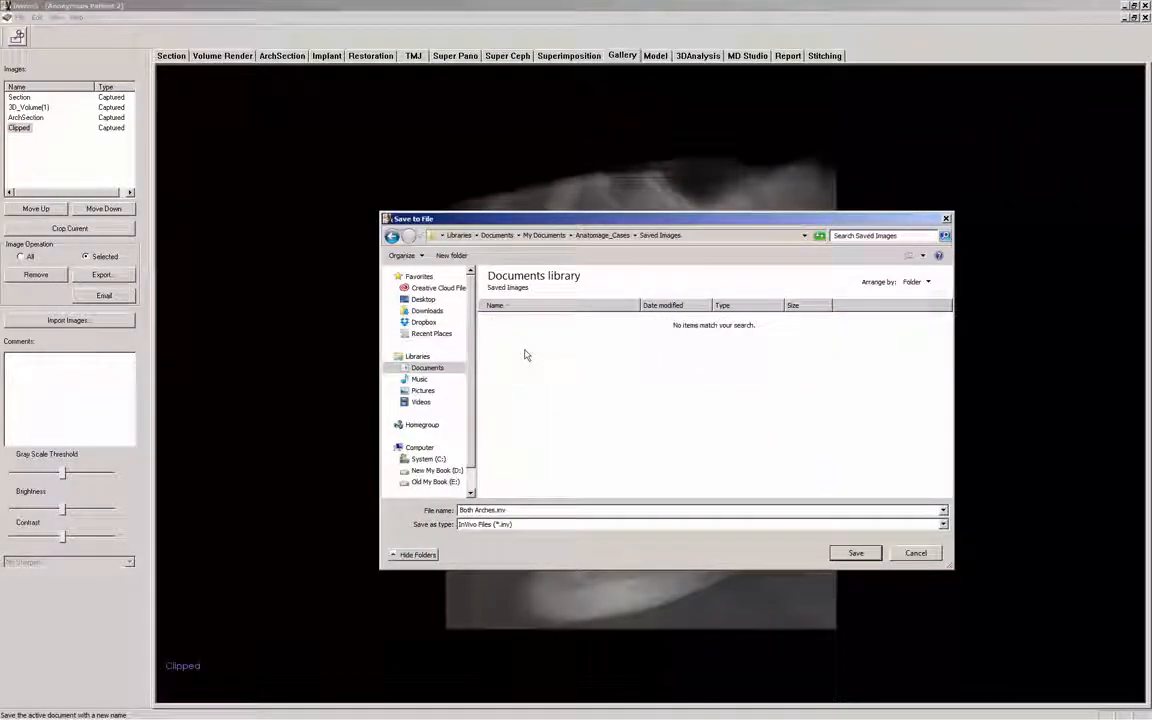
pyautogui.click(492, 511)
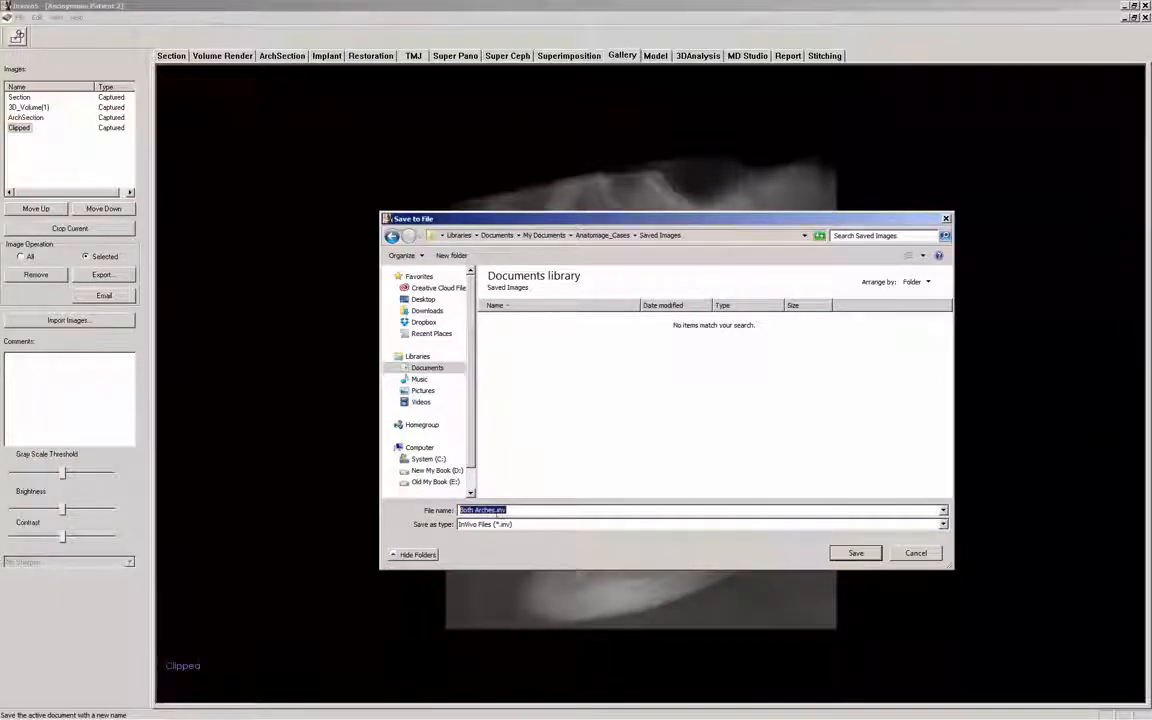
# Save the case as a full InVivo file named Both Arches.inv in the Saved Images folder.
pyautogui.click(496, 511)
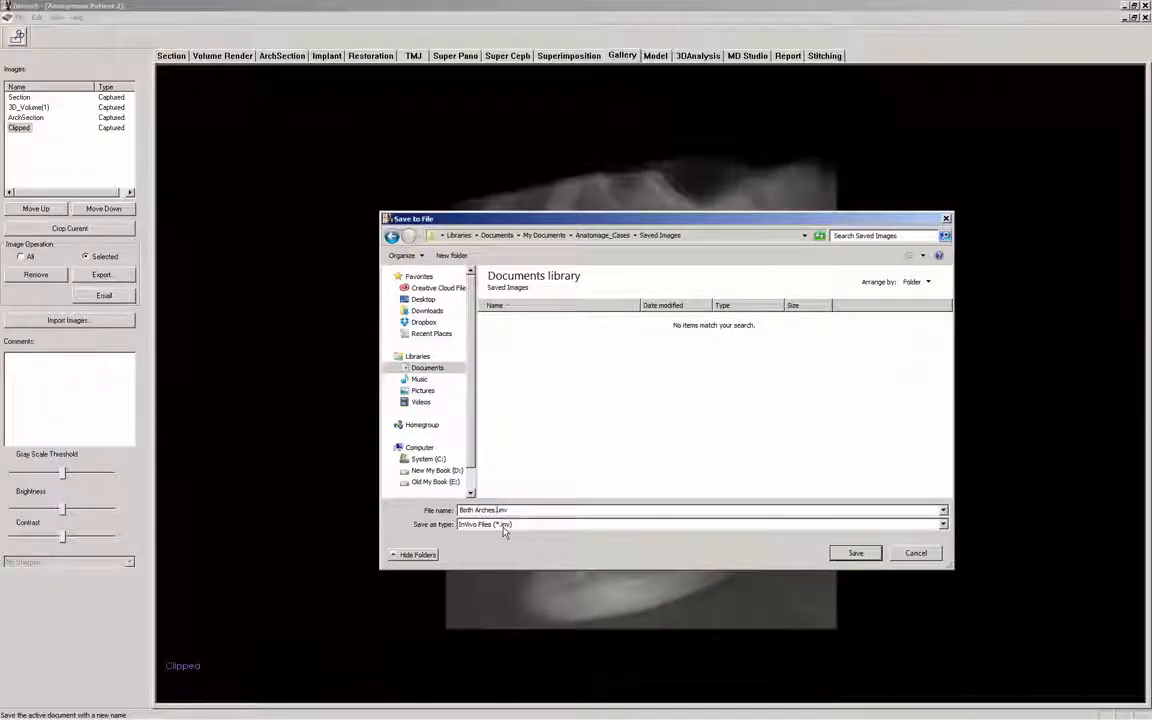
pyautogui.click(866, 558)
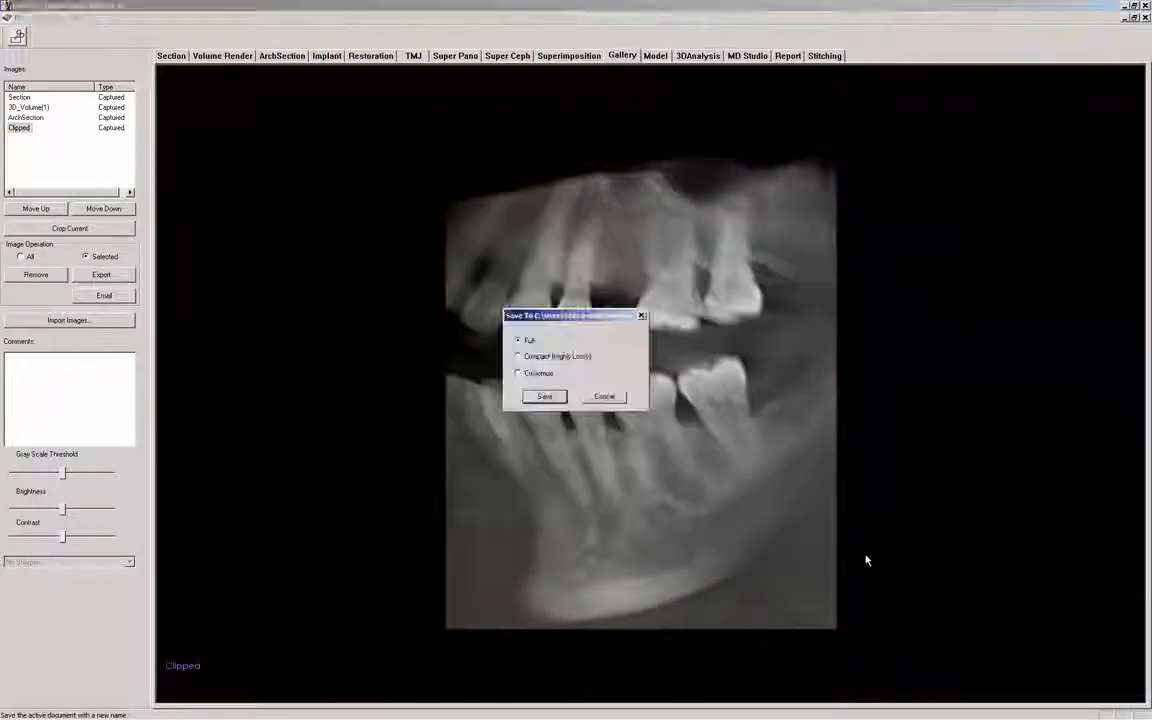
pyautogui.click(543, 397)
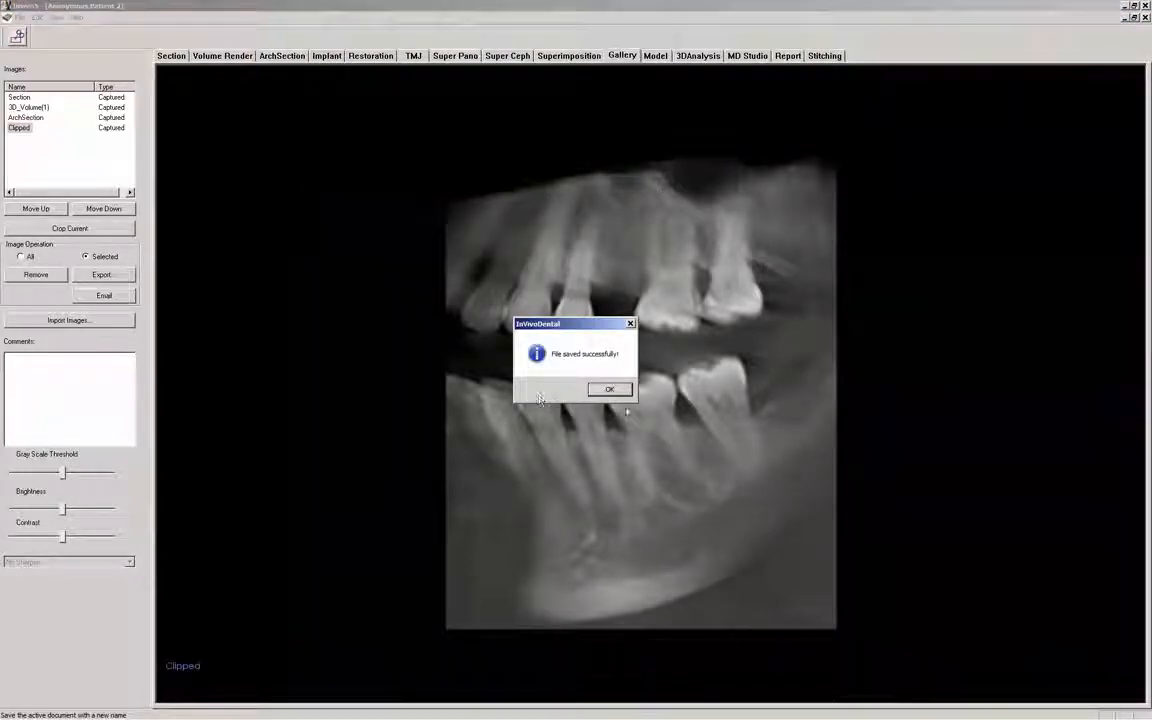
pyautogui.click(609, 390)
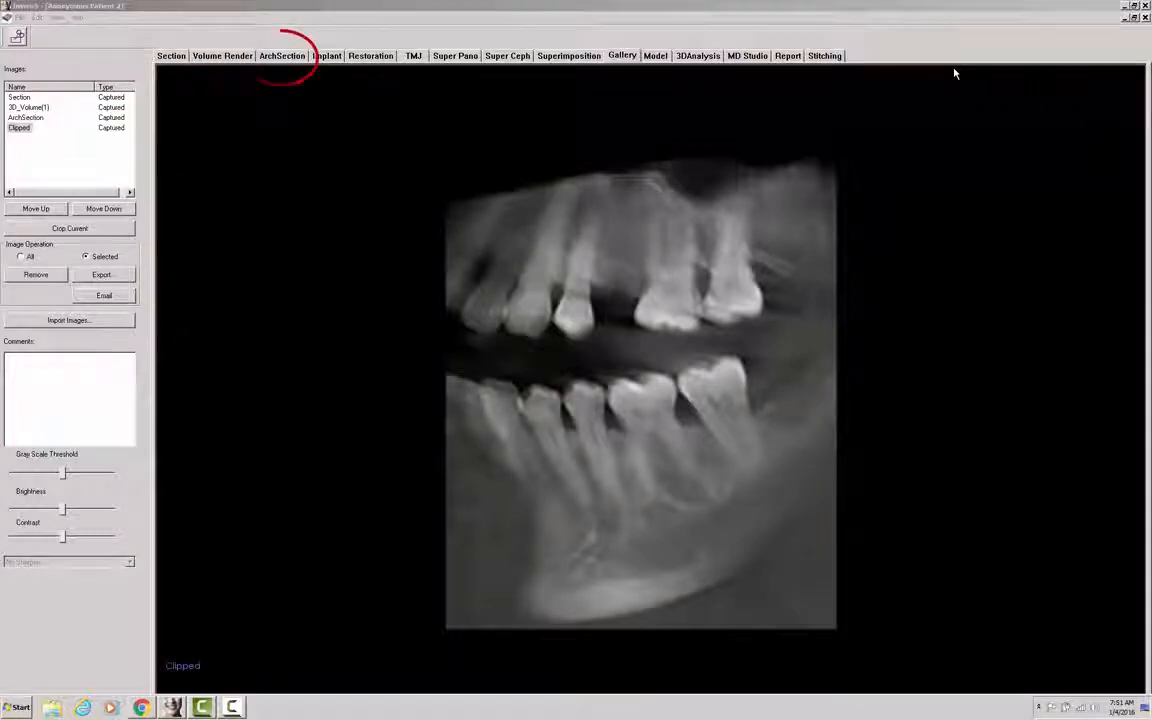
# Open the case in the ArchSection view and raise the axial slice to the maxillary teeth.
pyautogui.click(285, 60)
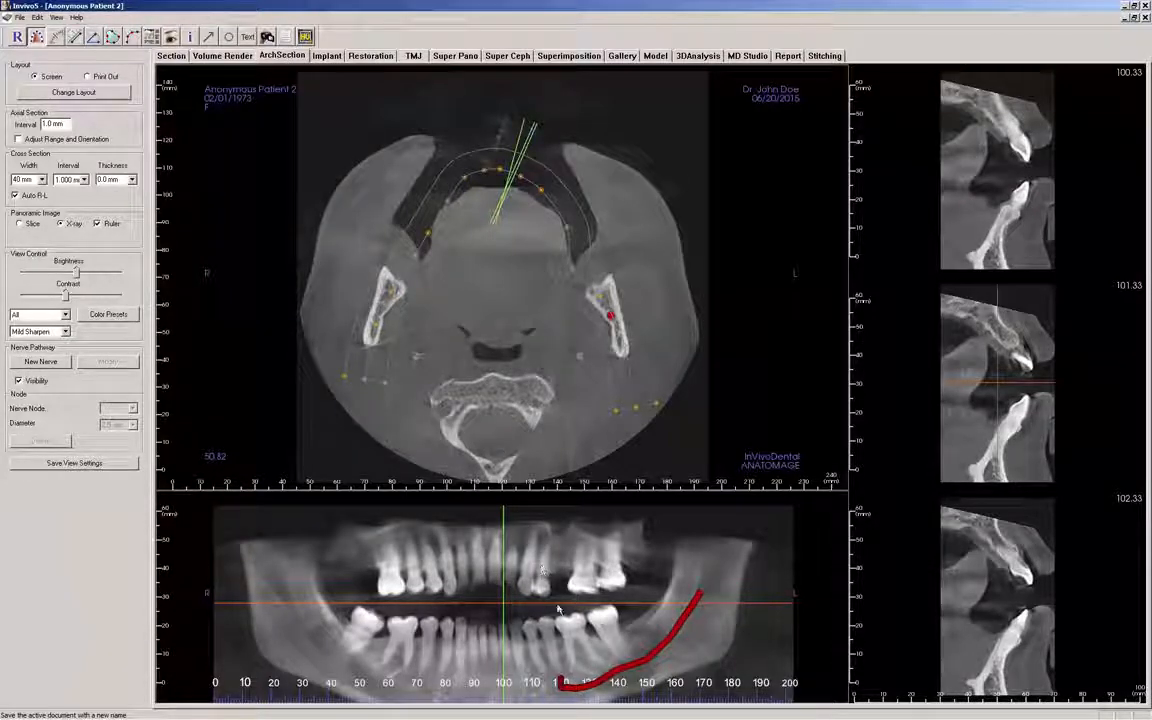
pyautogui.moveTo(562, 603); pyautogui.dragTo(559, 565)
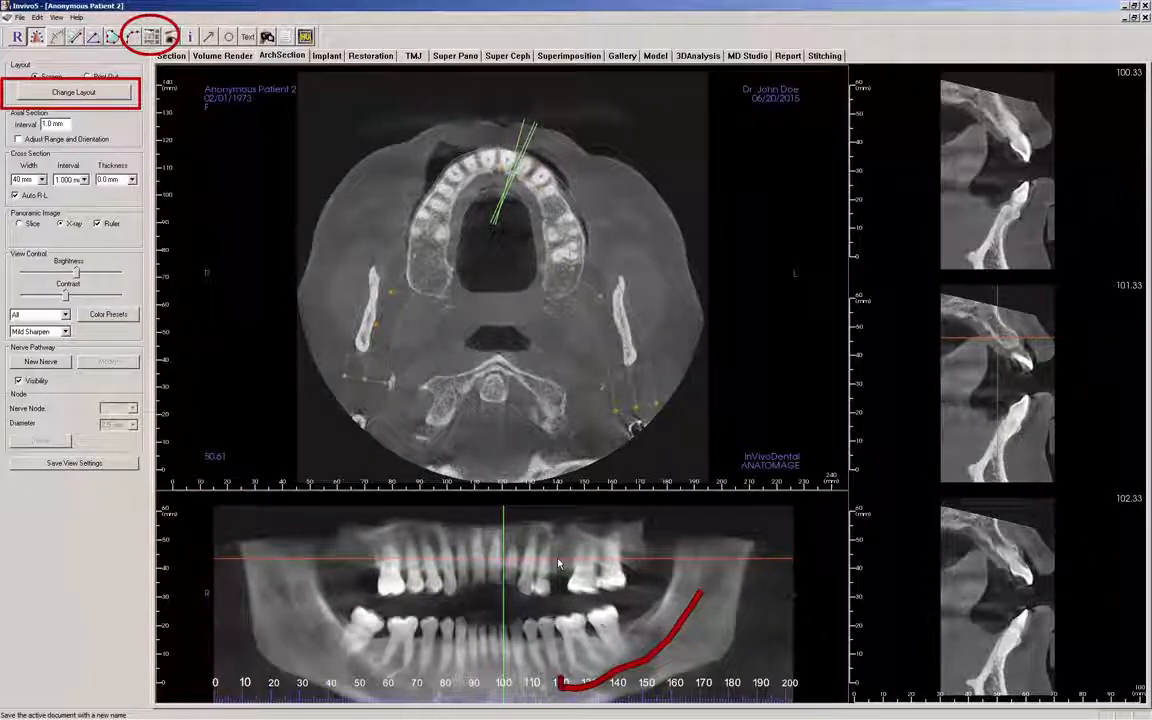
# Try the Axial, Pano, 9 Cross Sections layout and return to the Axial, Pano, 3 Cross Sections layout.
pyautogui.click(90, 92)
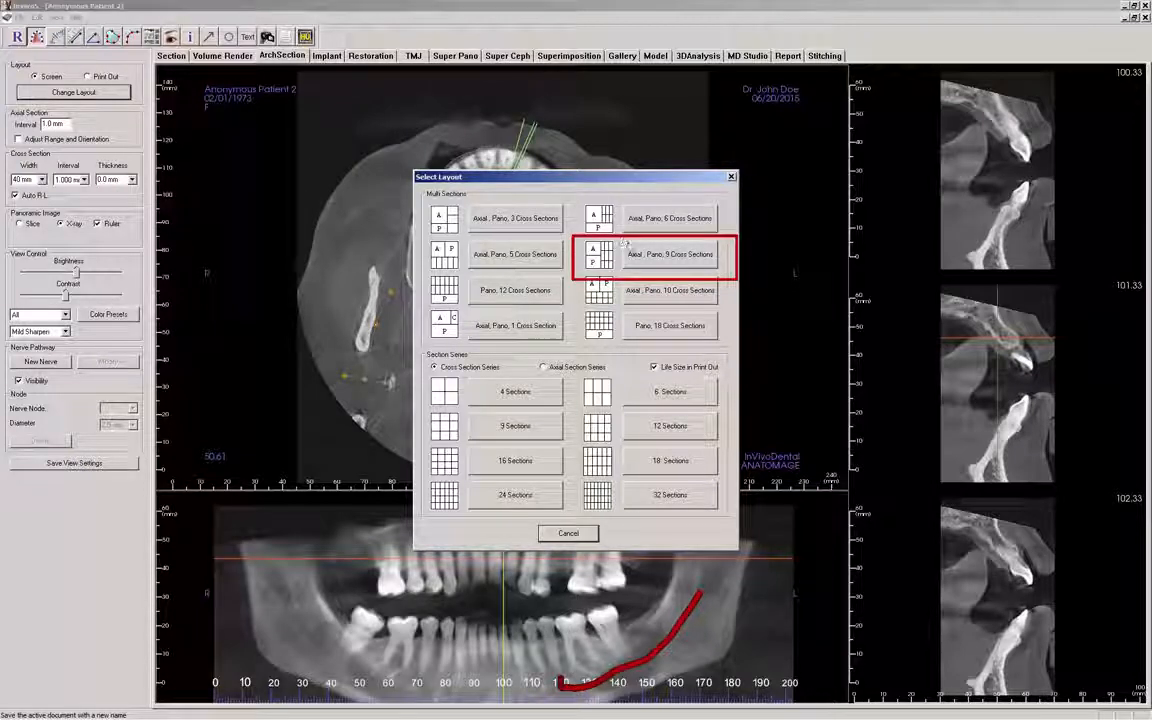
pyautogui.click(654, 264)
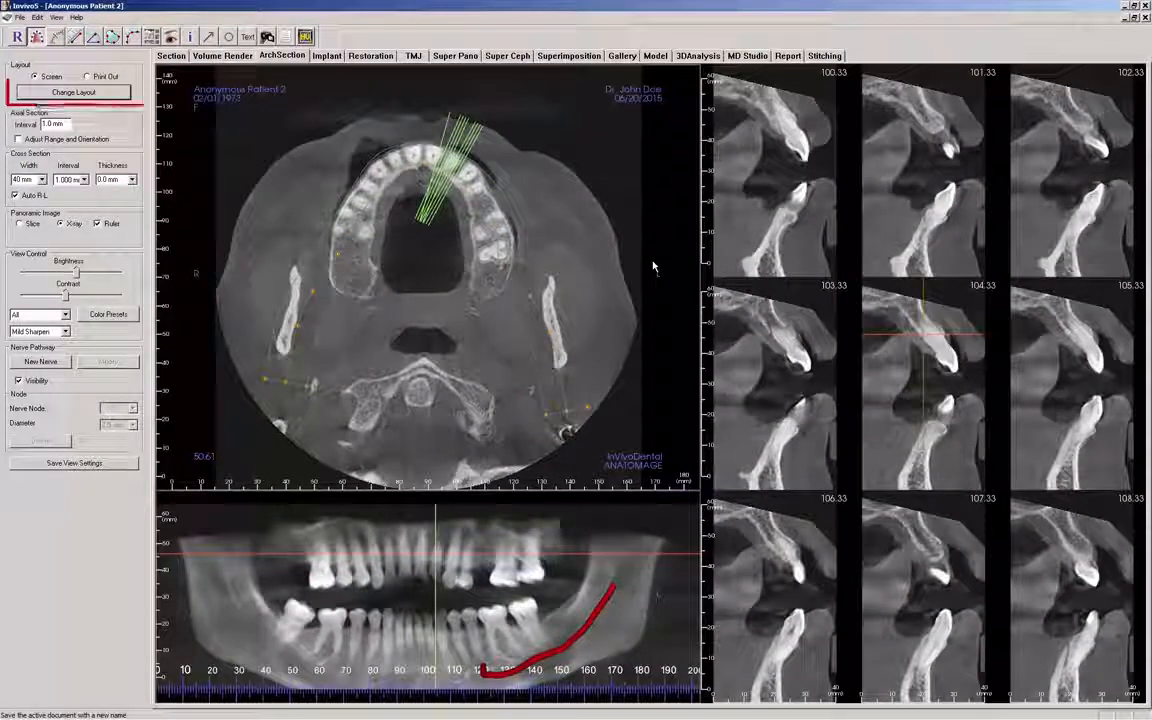
pyautogui.click(92, 94)
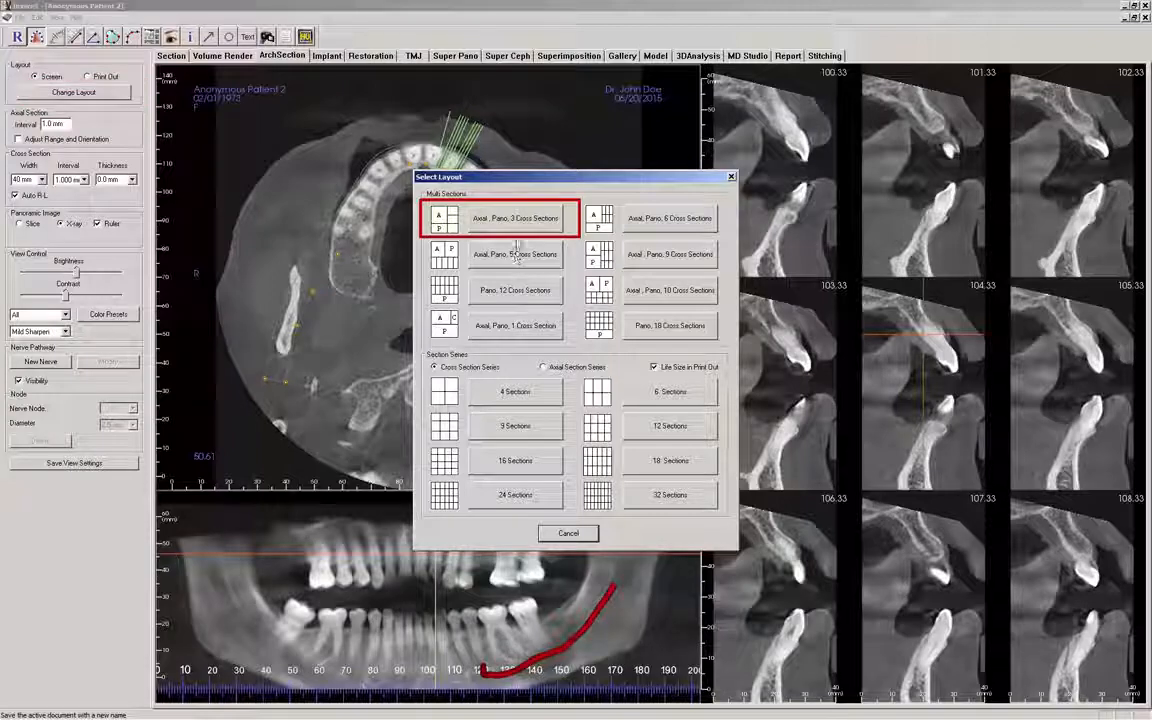
pyautogui.click(516, 220)
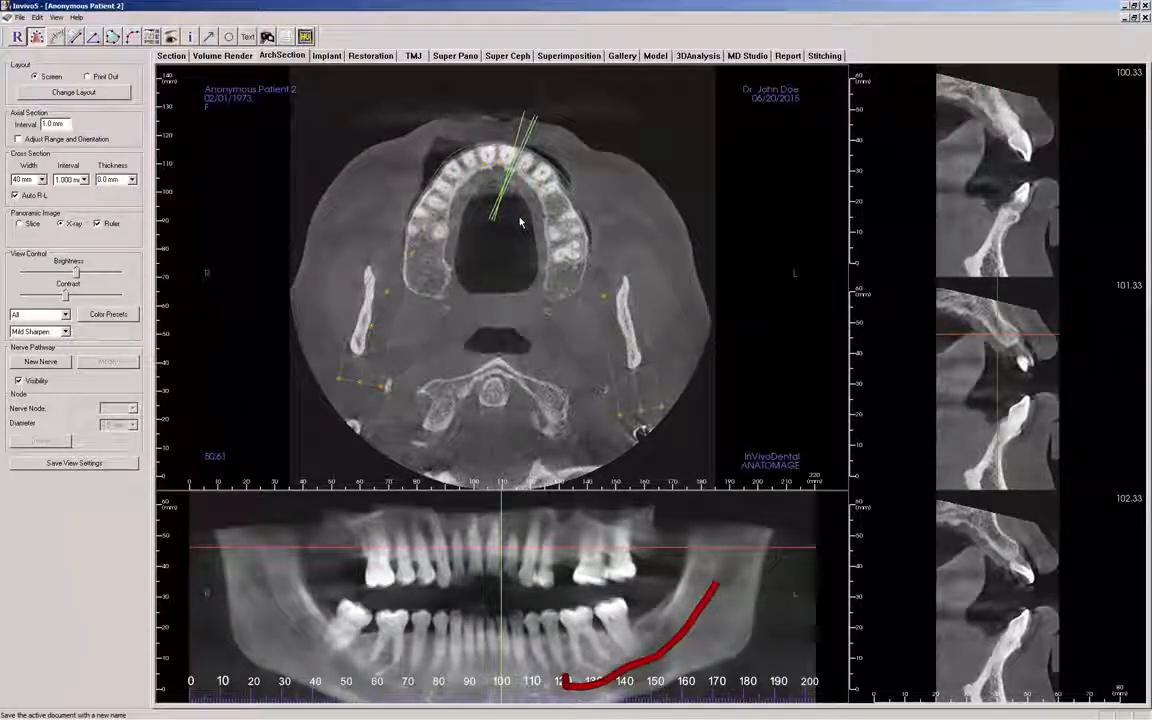
# Adjust the axial orientation and range by tilting the volume, extending the lower limit below the mandible and lowering the upper limit to the maxilla.
pyautogui.click(19, 140)
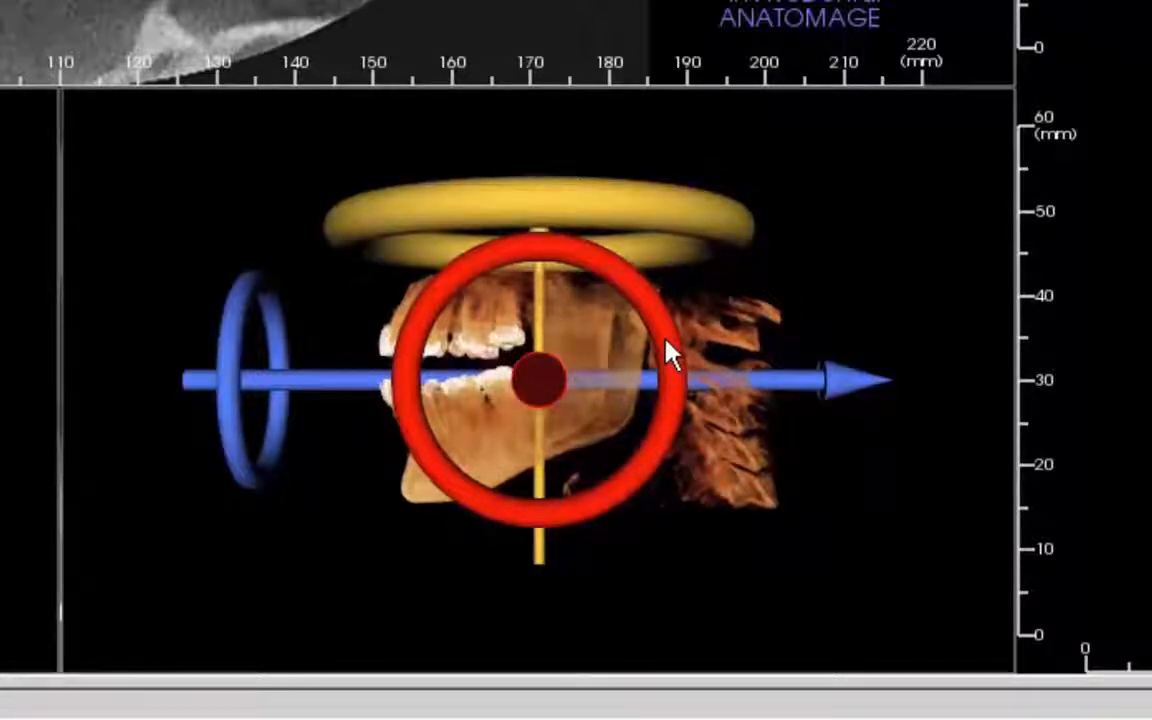
pyautogui.moveTo(668, 352)
pyautogui.mouseDown()
pyautogui.moveTo(667, 318)
pyautogui.moveTo(665, 330)
pyautogui.mouseUp()
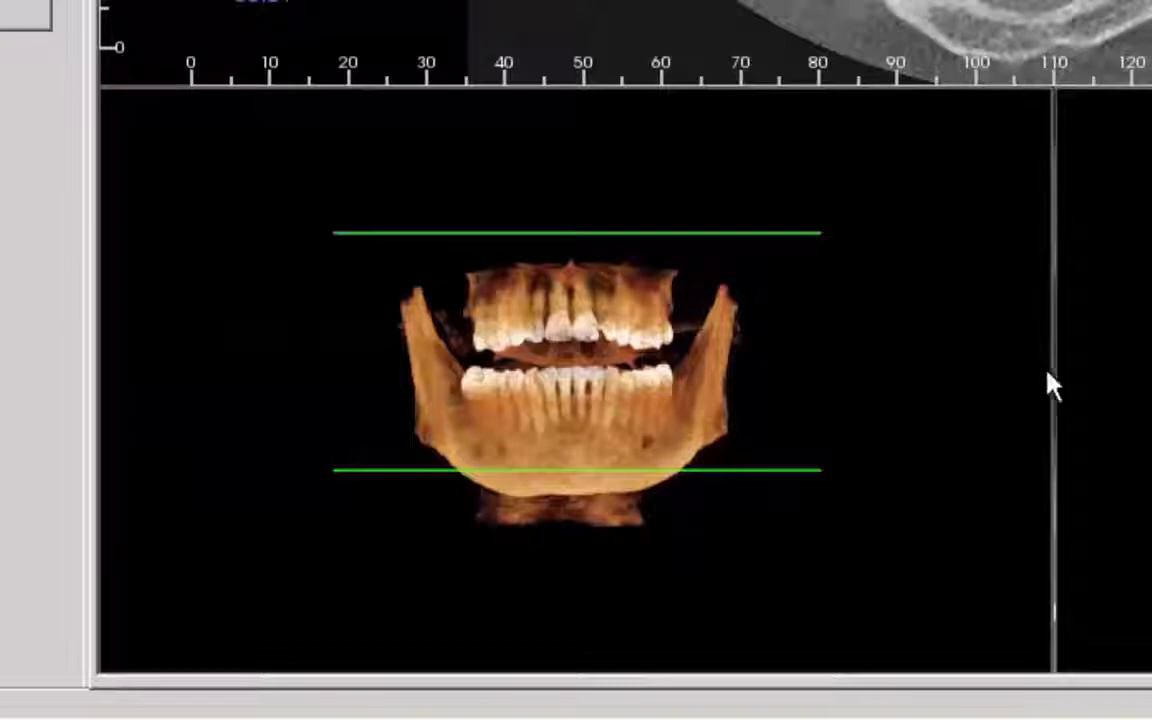
pyautogui.moveTo(818, 470); pyautogui.dragTo(806, 514)
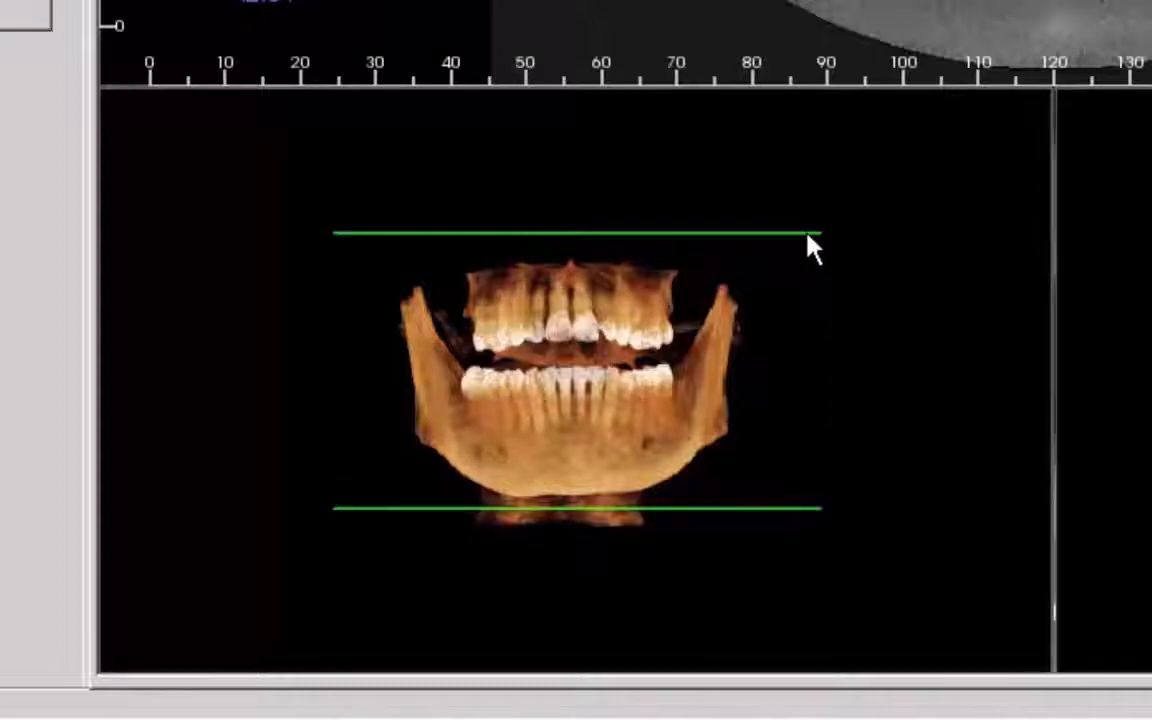
pyautogui.moveTo(807, 236); pyautogui.dragTo(803, 262)
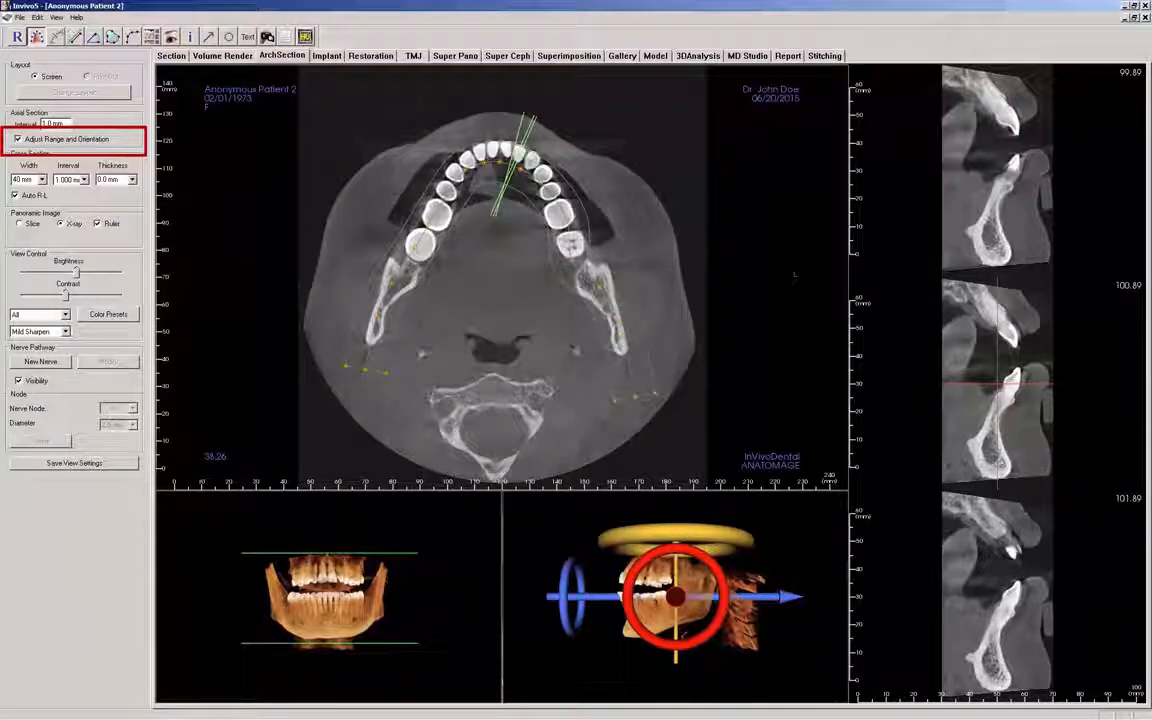
pyautogui.click(18, 139)
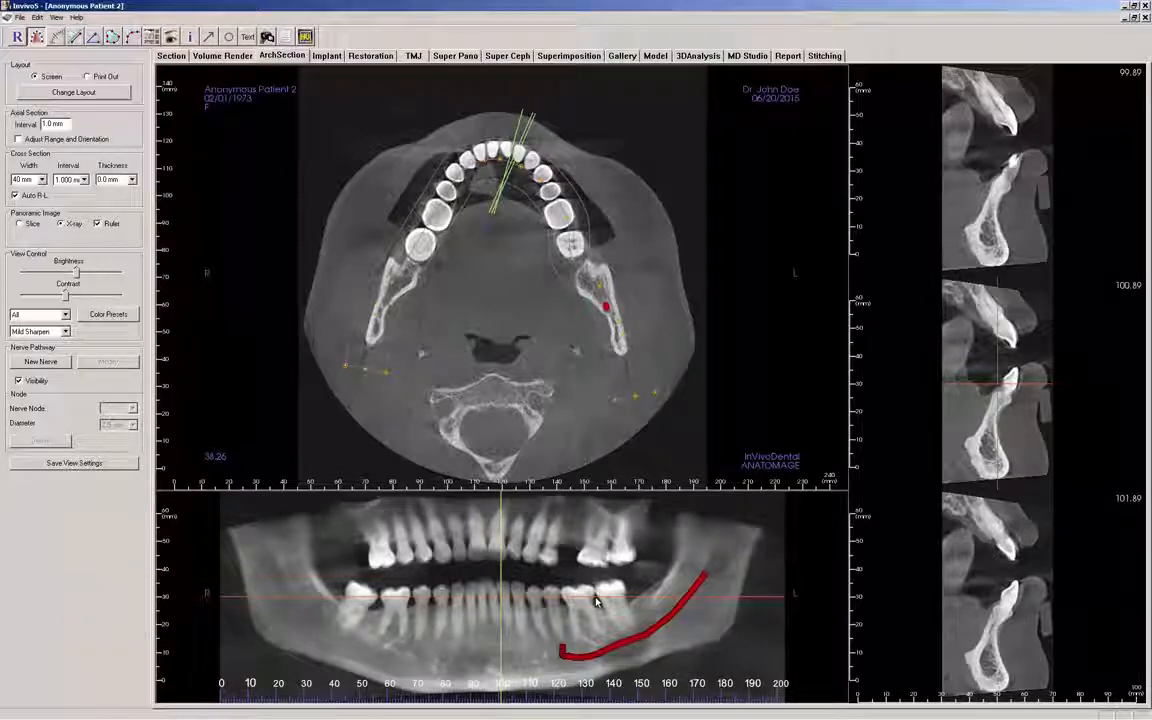
# Set the axial slice at the maxillary root level and shift the cross-section lines to the edentulous upper left site.
pyautogui.moveTo(598, 600); pyautogui.dragTo(596, 533)
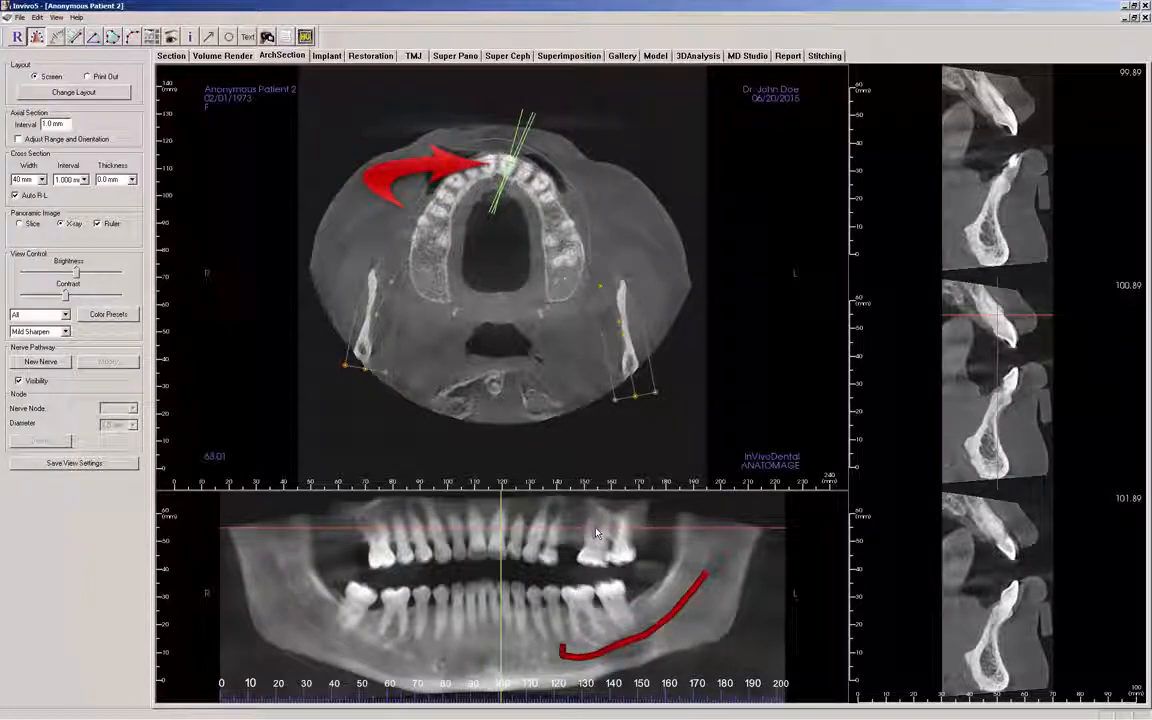
pyautogui.scroll(-4, 549, 289)
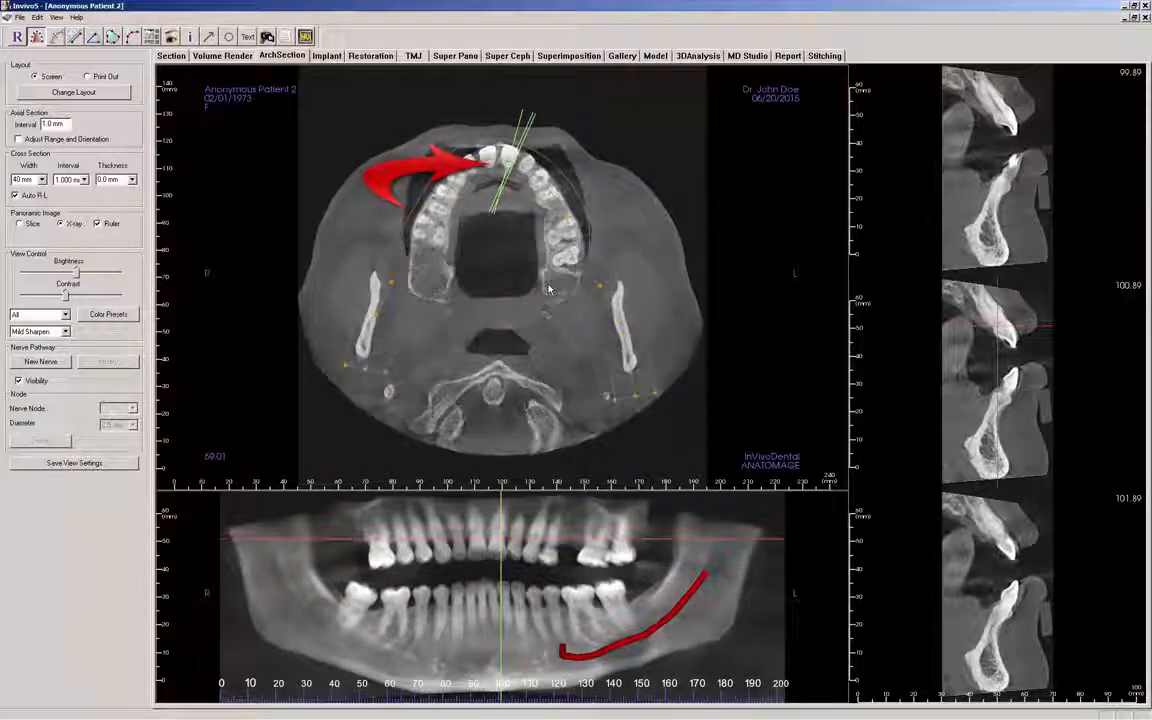
pyautogui.scroll(3, 549, 289)
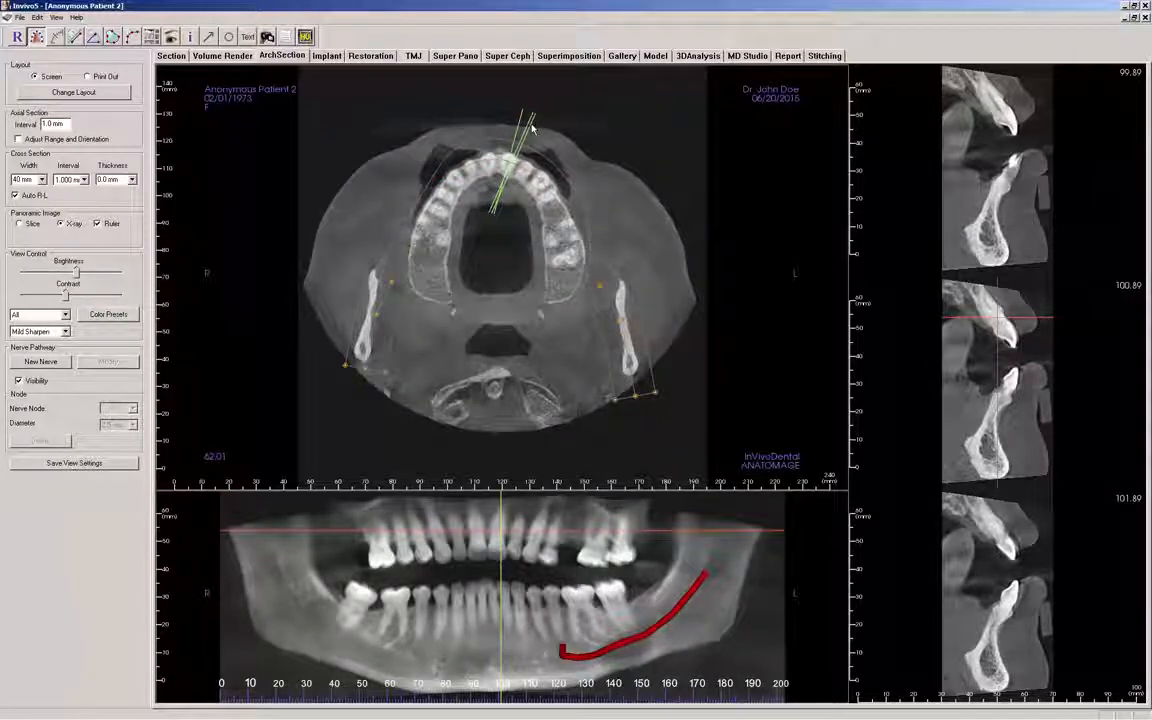
pyautogui.moveTo(533, 128); pyautogui.dragTo(581, 152)
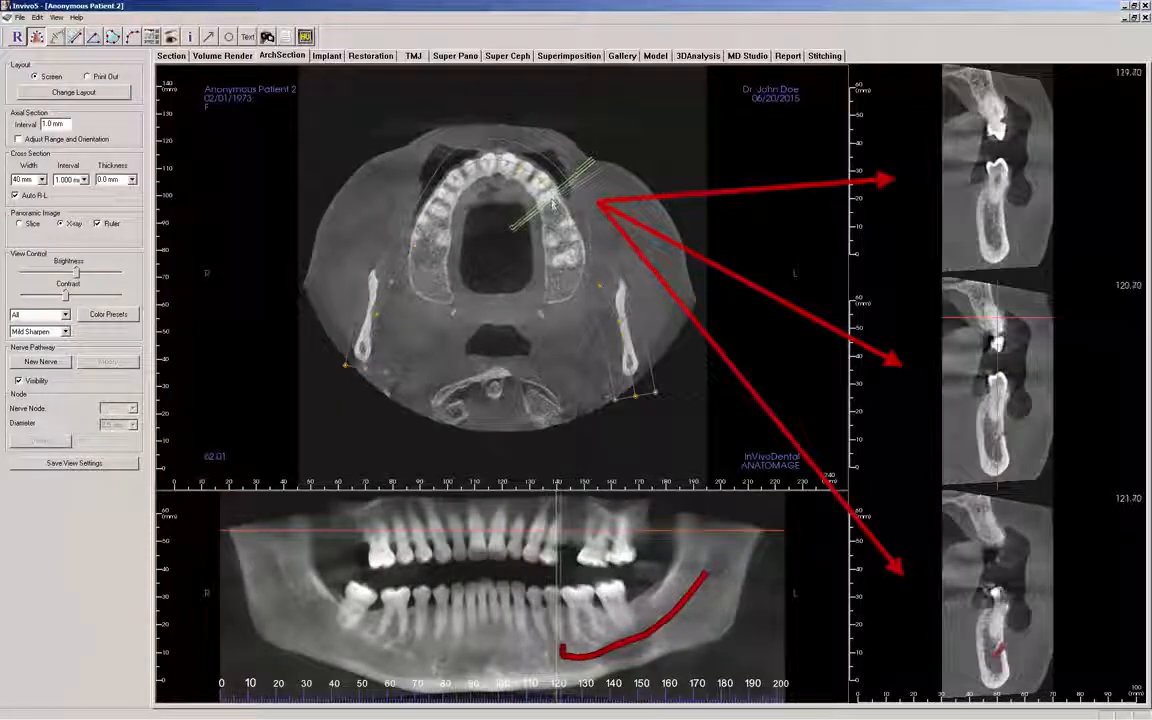
pyautogui.scroll(-10, 1027, 194)
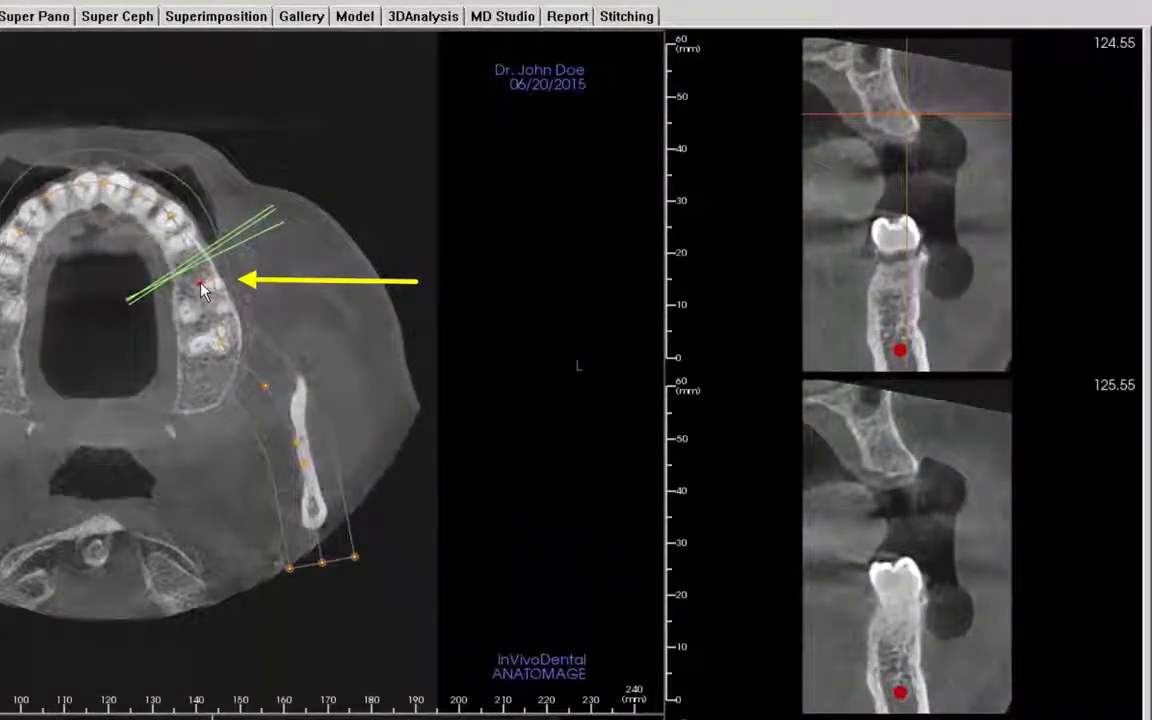
# Adjust the focal trough point beside the edentulous upper left site and measure the ridge's height and width on cross section 124.55.
pyautogui.click(200, 283)
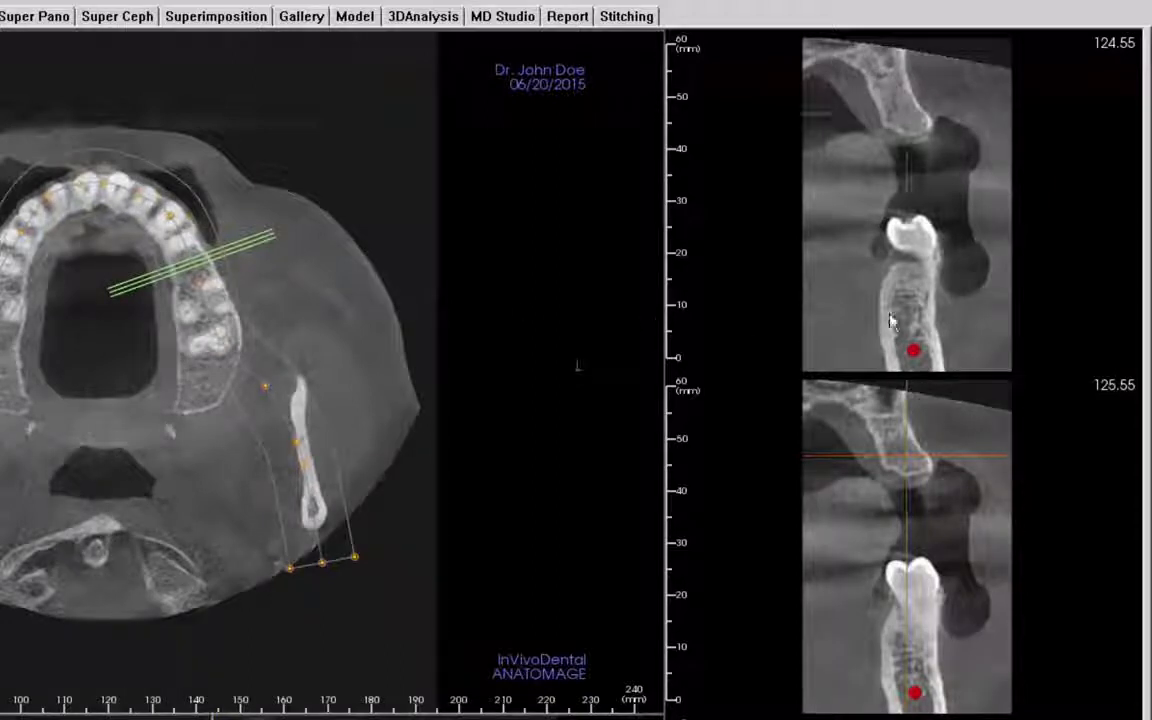
pyautogui.moveTo(918, 143)
pyautogui.mouseDown()
pyautogui.moveTo(893, 86)
pyautogui.moveTo(922, 118)
pyautogui.moveTo(938, 113)
pyautogui.moveTo(851, 141)
pyautogui.moveTo(839, 133)
pyautogui.mouseUp()
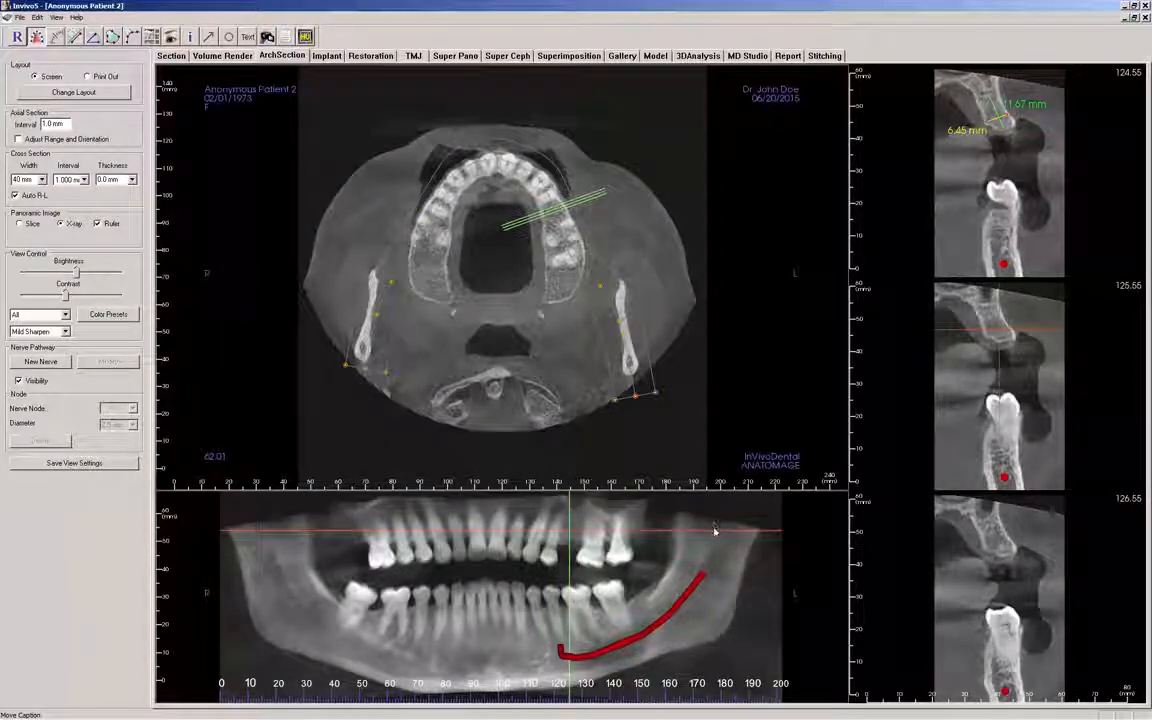
# Lower the axial slice to the mandible, and apply Hard Sharpen with slightly reduced brightness to the images.
pyautogui.moveTo(716, 532); pyautogui.dragTo(720, 614)
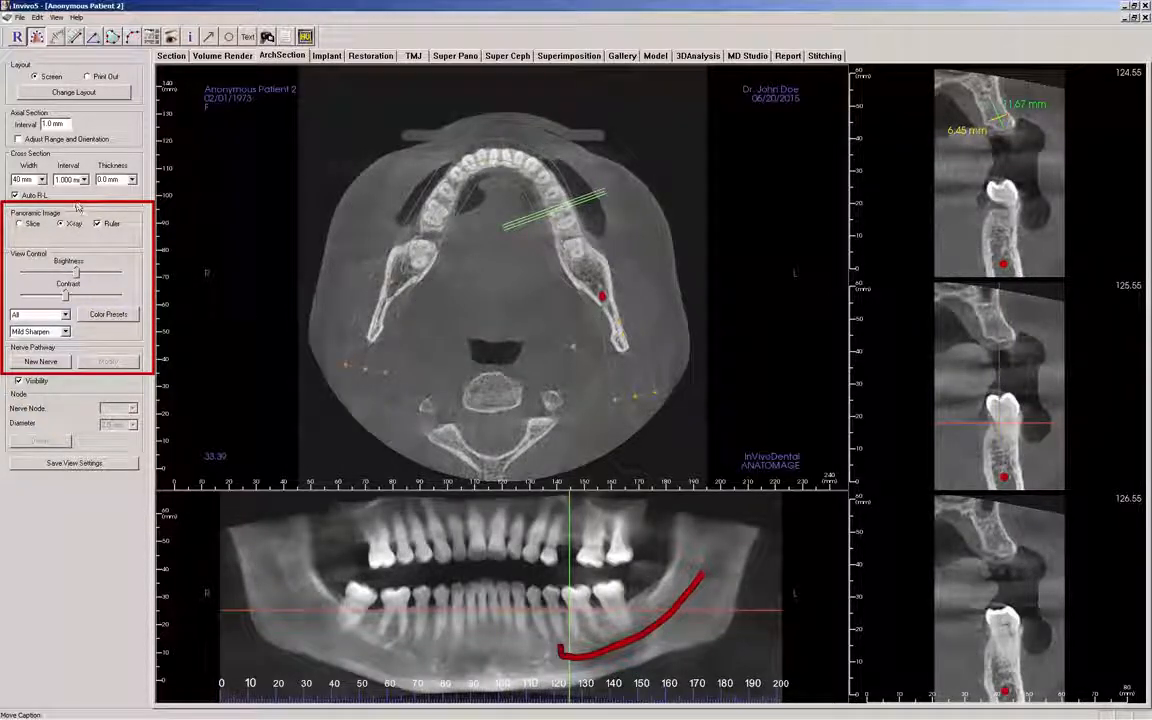
pyautogui.click(65, 333)
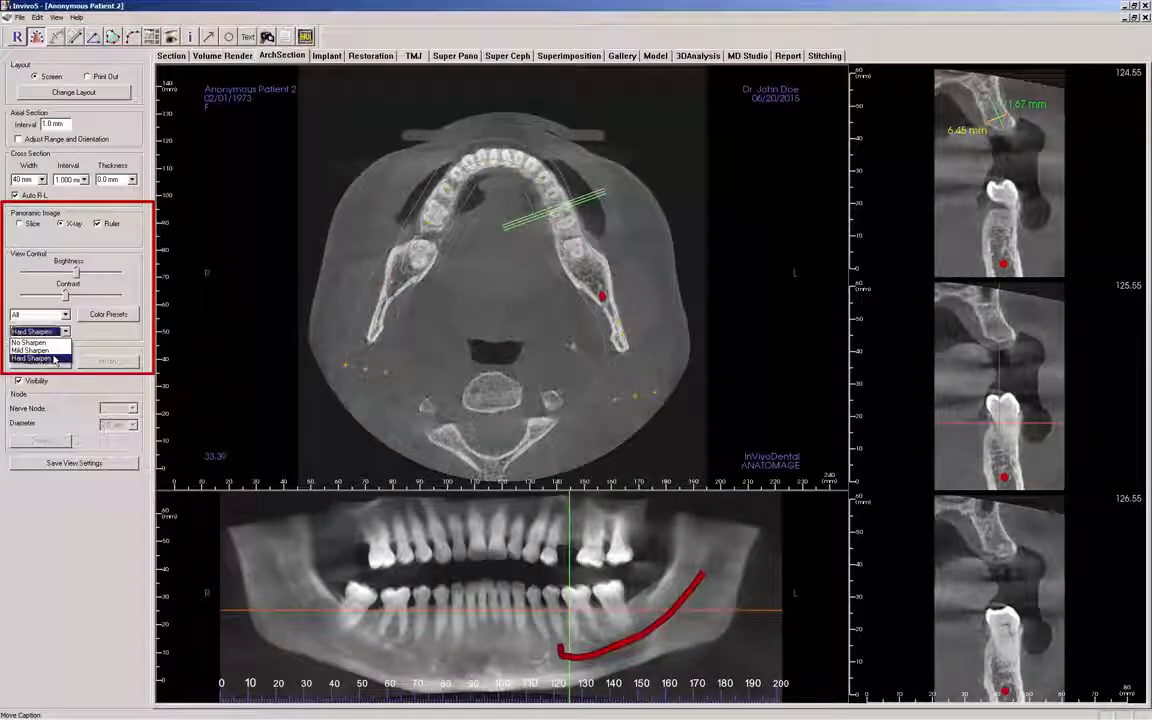
pyautogui.click(55, 358)
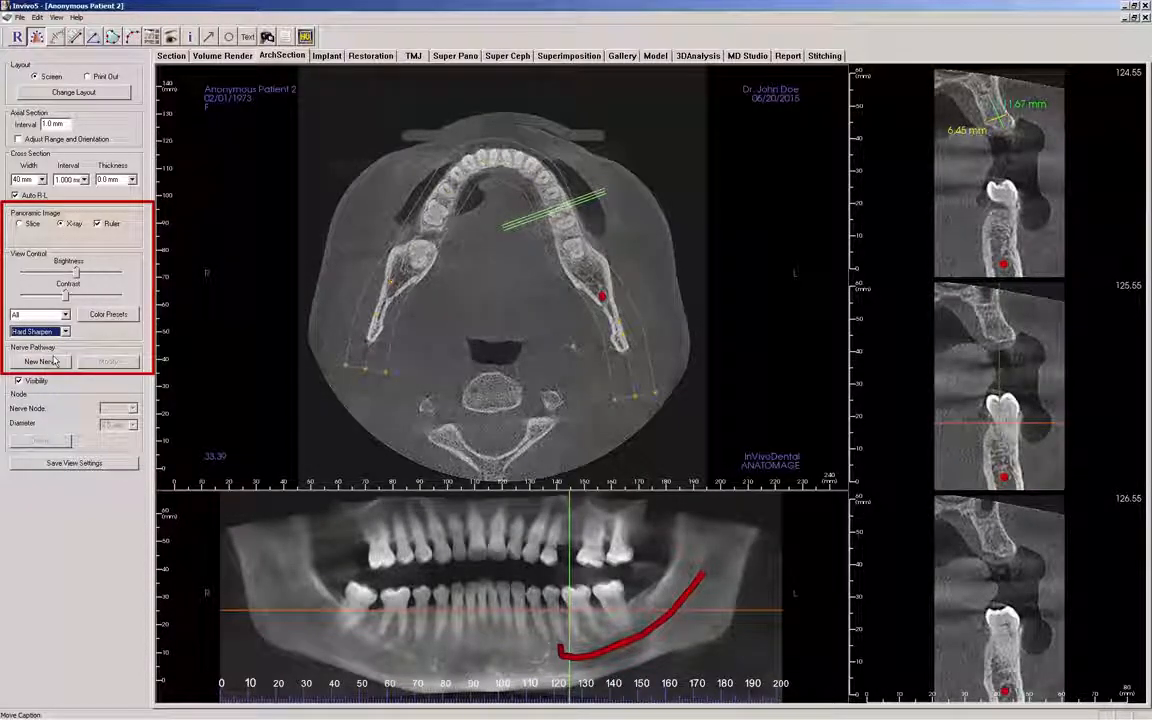
pyautogui.moveTo(76, 272); pyautogui.dragTo(74, 273)
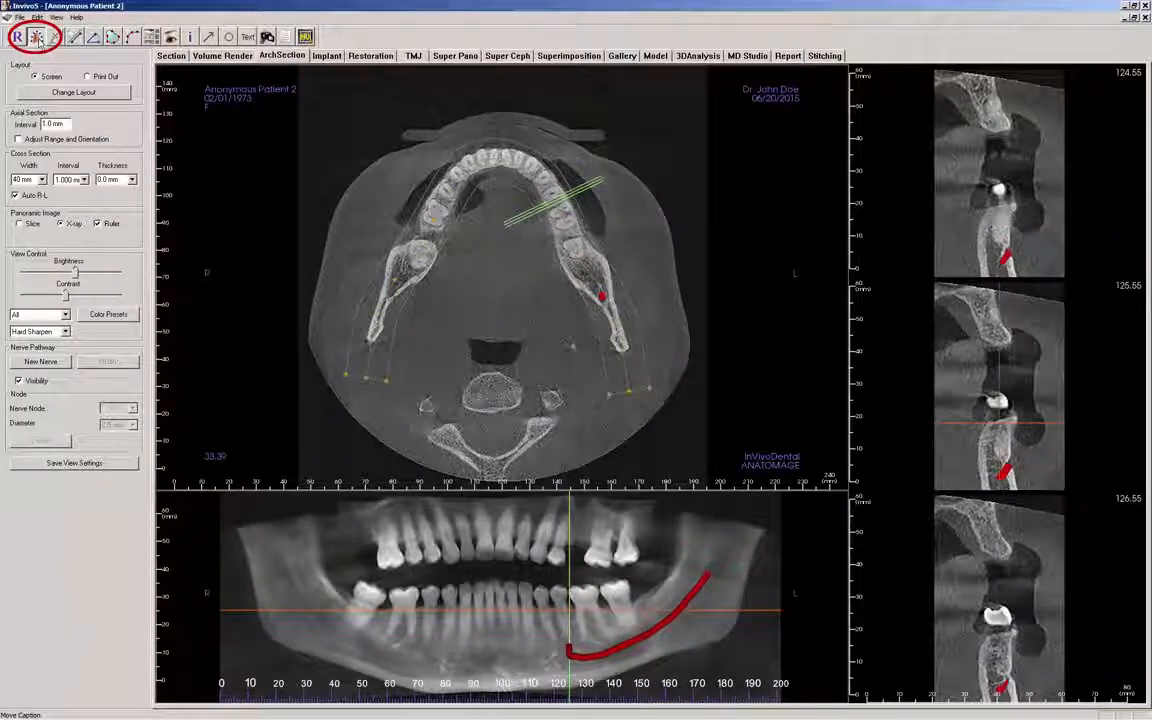
# Create a new focal trough spline along the mandibular arch from the right ramus to the left ramus.
pyautogui.click(37, 37)
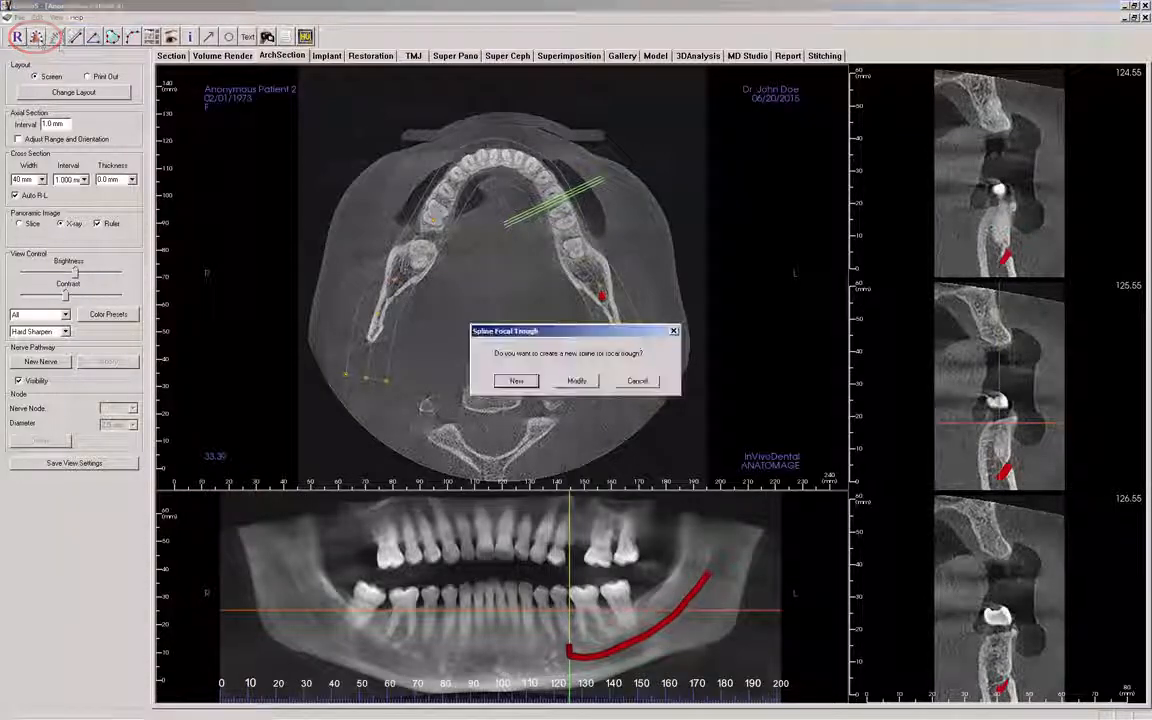
pyautogui.click(516, 380)
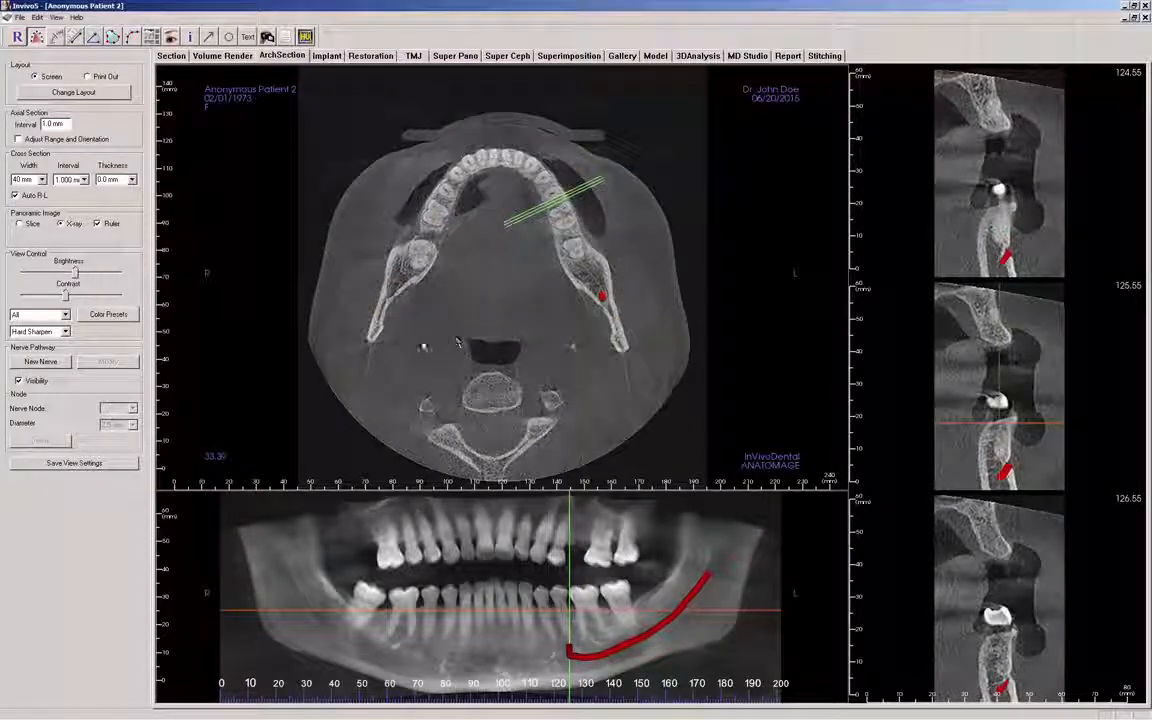
pyautogui.click(368, 374)
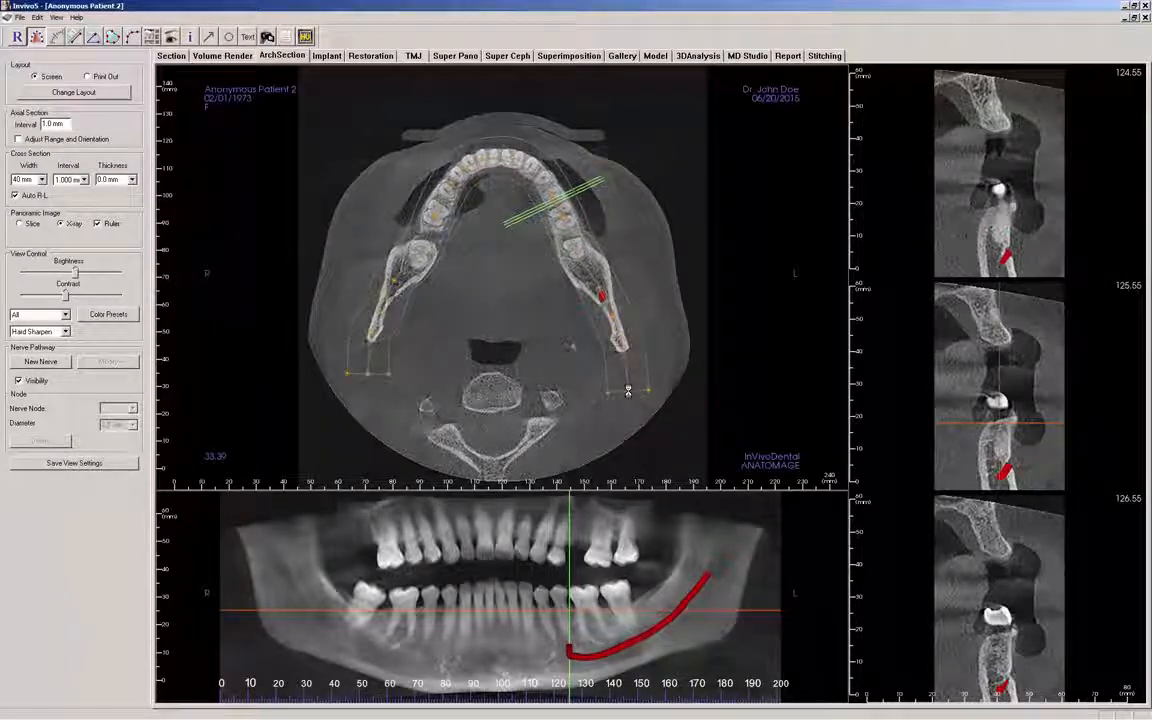
pyautogui.rightClick(629, 396)
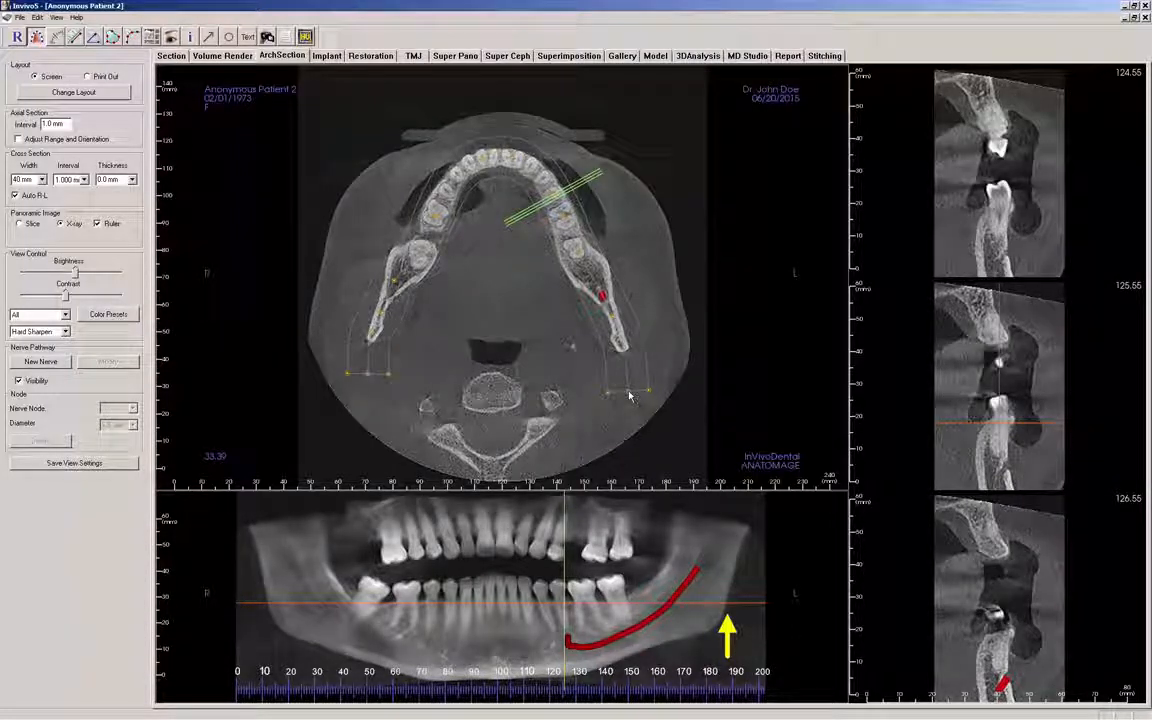
# Switch the panoramic image to Slice mode and move the axial slice from the maxillary to the mandibular level.
pyautogui.moveTo(547, 597); pyautogui.dragTo(542, 539)
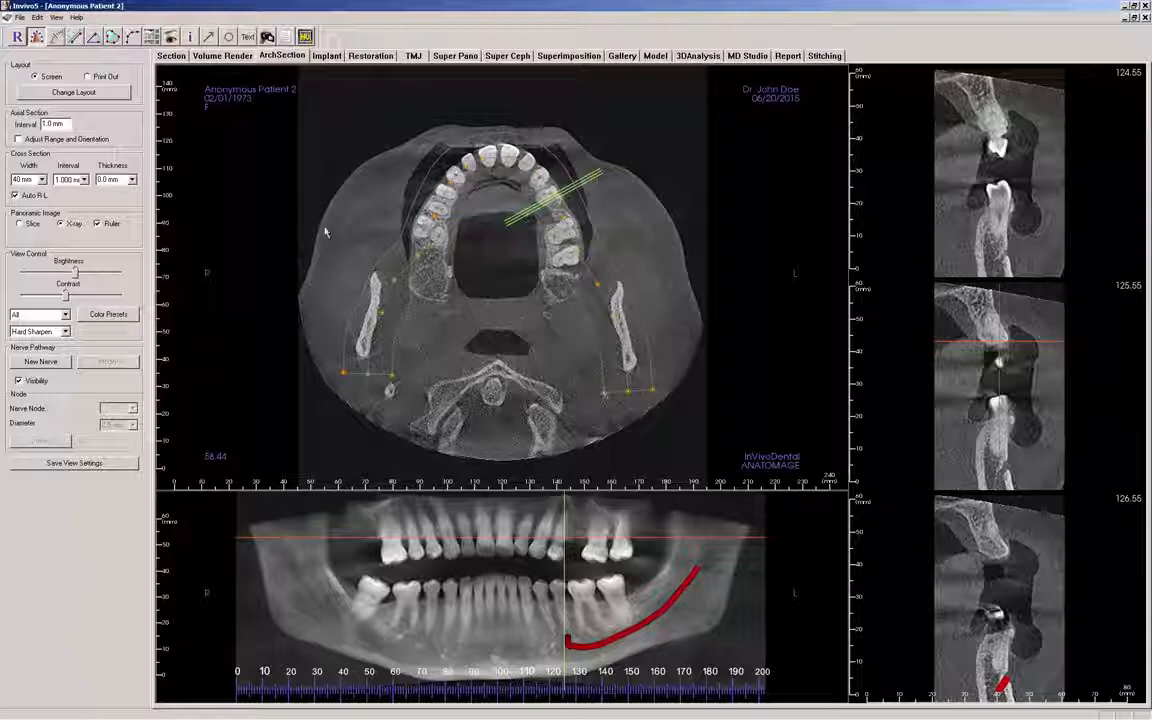
pyautogui.click(18, 223)
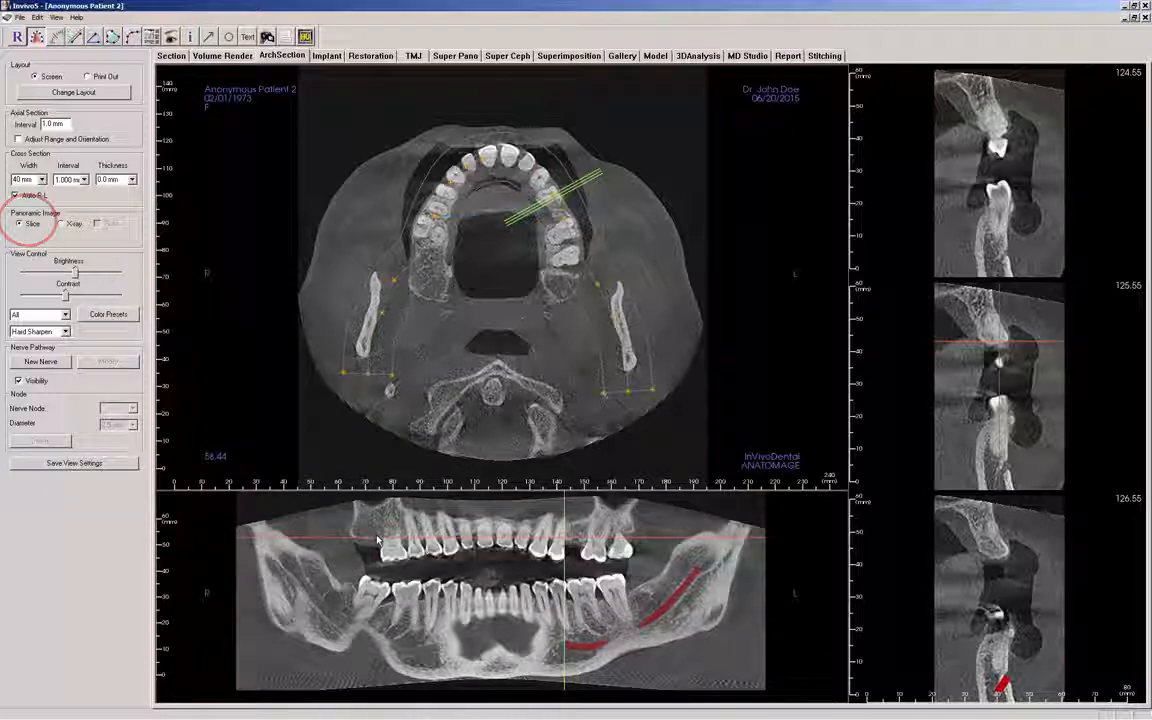
pyautogui.moveTo(374, 536)
pyautogui.mouseDown()
pyautogui.moveTo(379, 623)
pyautogui.moveTo(385, 615)
pyautogui.mouseUp()
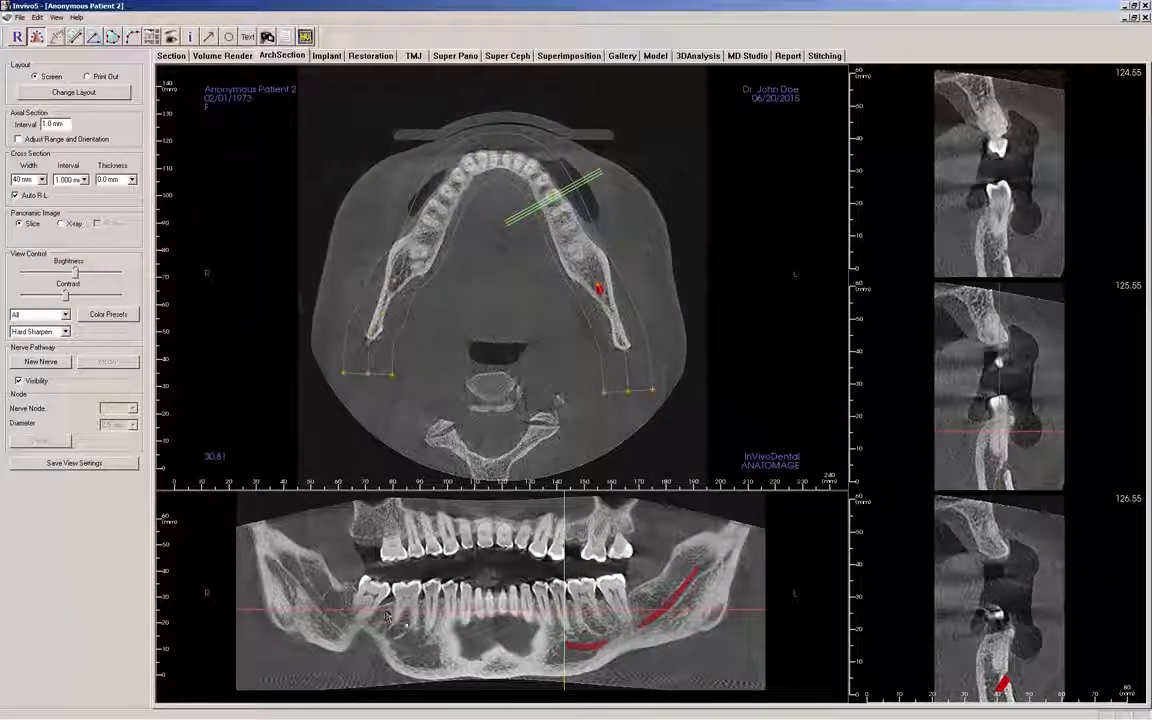
# Adjust the focal trough's control point at the lower right molar to realign the panoramic slice with the arch.
pyautogui.keyDown('ctrl'); pyautogui.moveTo(698, 677); pyautogui.dragTo(698, 665); pyautogui.keyUp('ctrl')
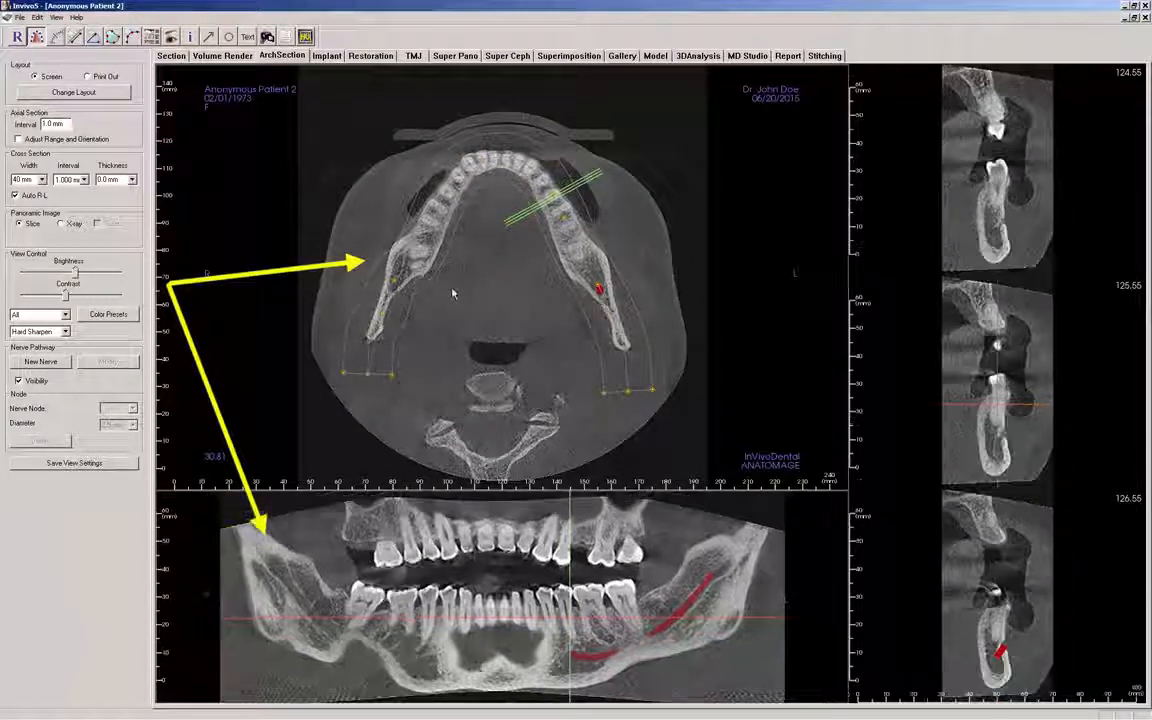
pyautogui.click(412, 254)
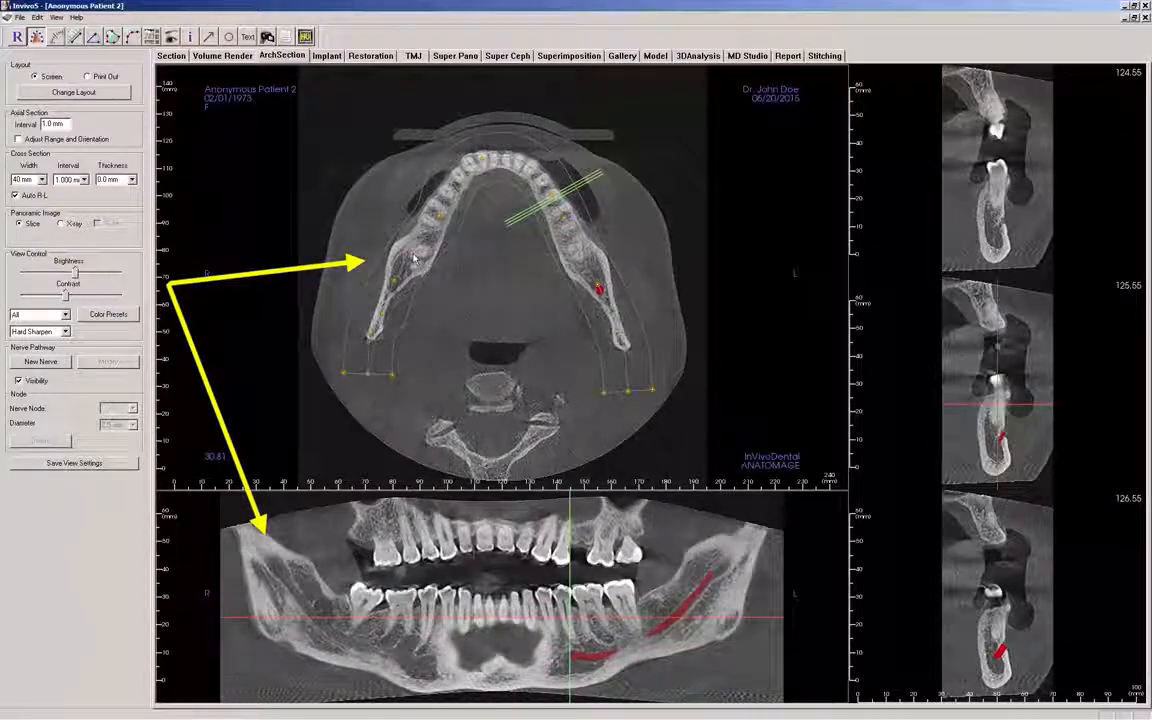
# Refine the focal trough's control points at the lower right premolars so the spline follows the arch.
pyautogui.press('Delete')
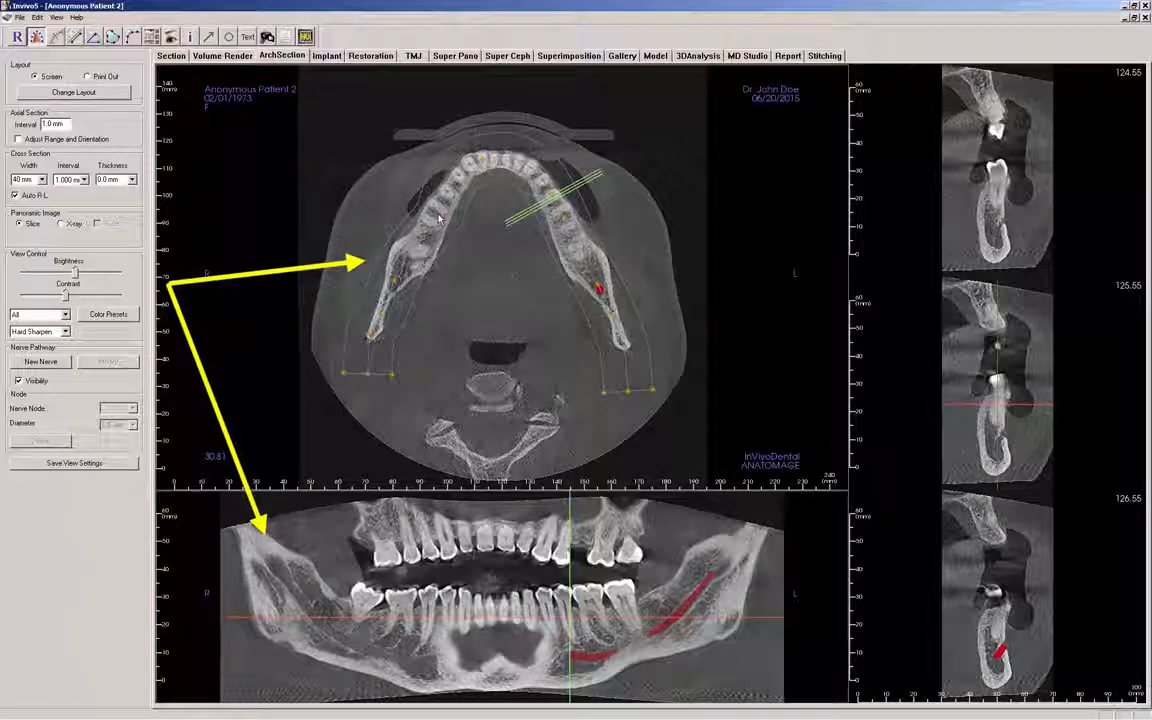
pyautogui.moveTo(437, 216); pyautogui.dragTo(436, 214)
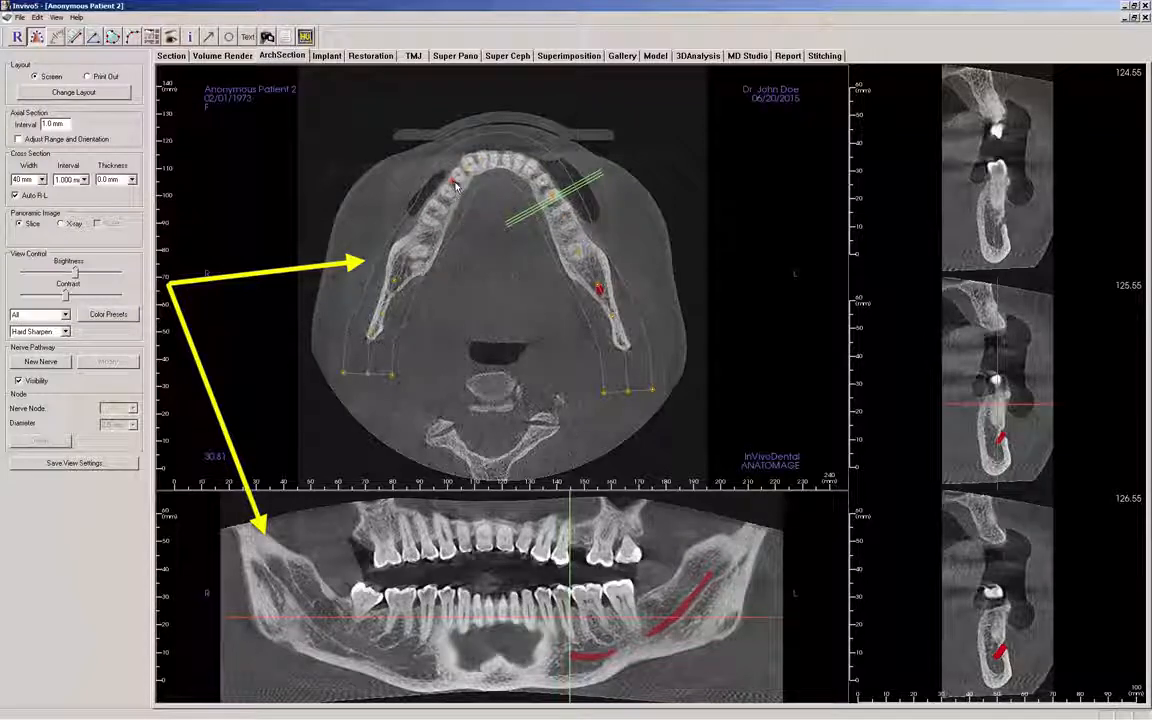
# Cycle all images through the color presets and return them to grayscale.
pyautogui.click(105, 315)
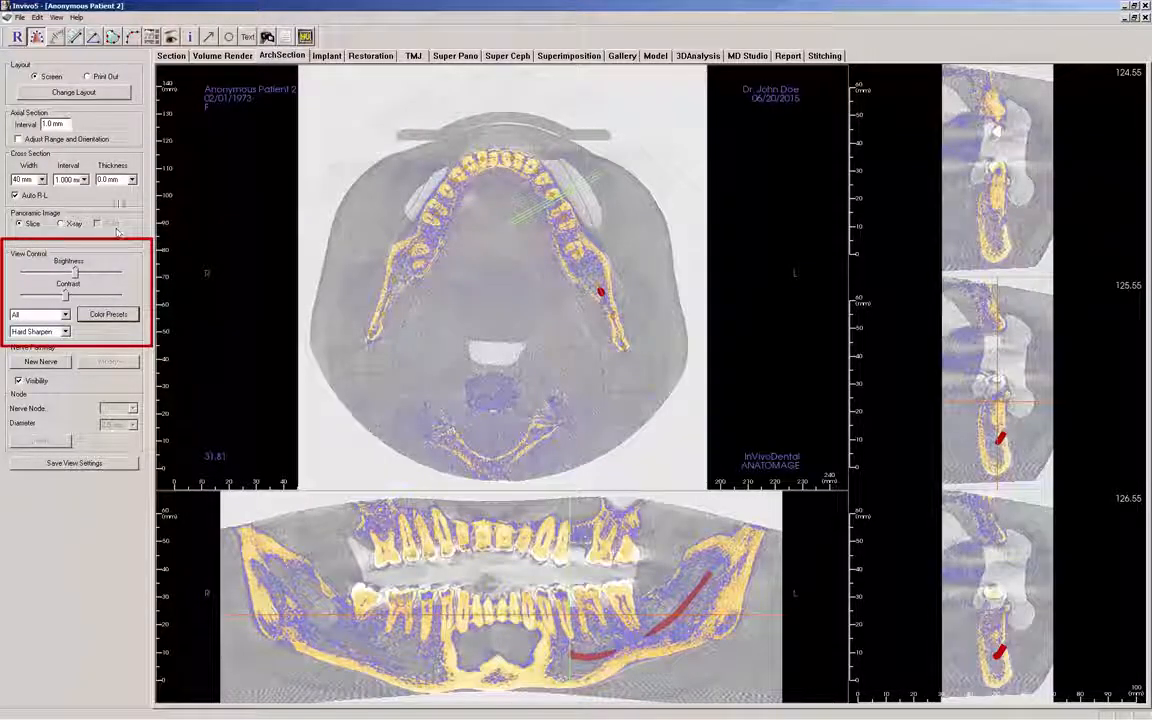
pyautogui.click(117, 318)
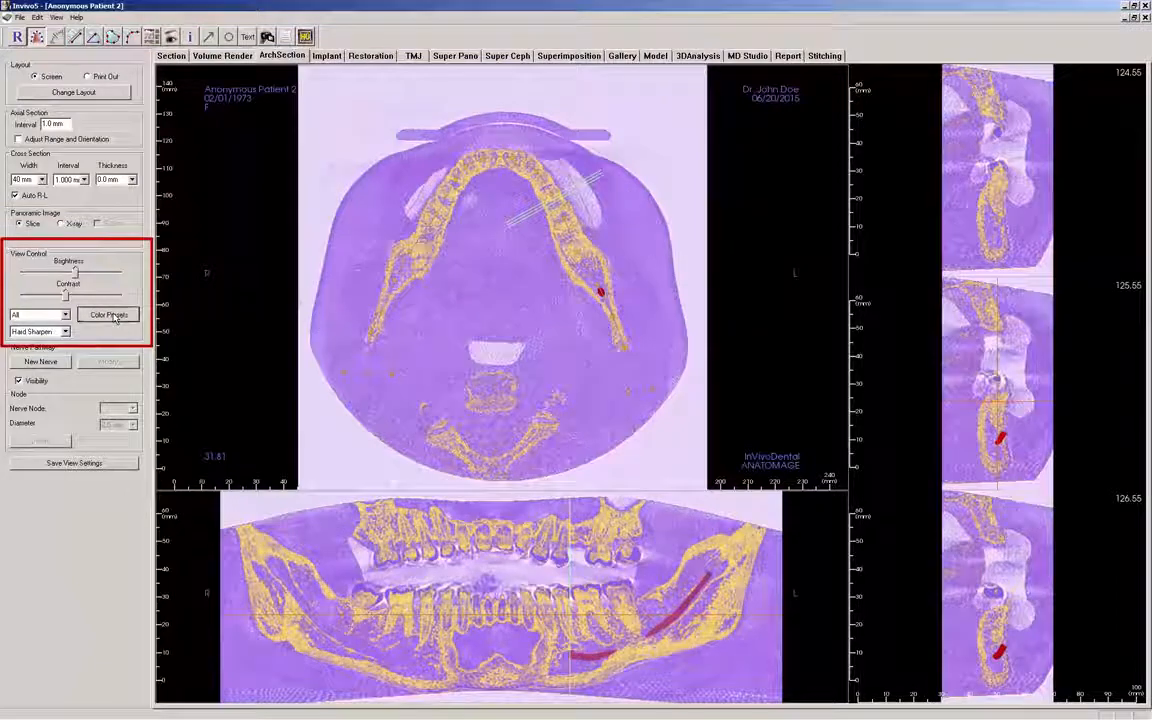
pyautogui.click(115, 318)
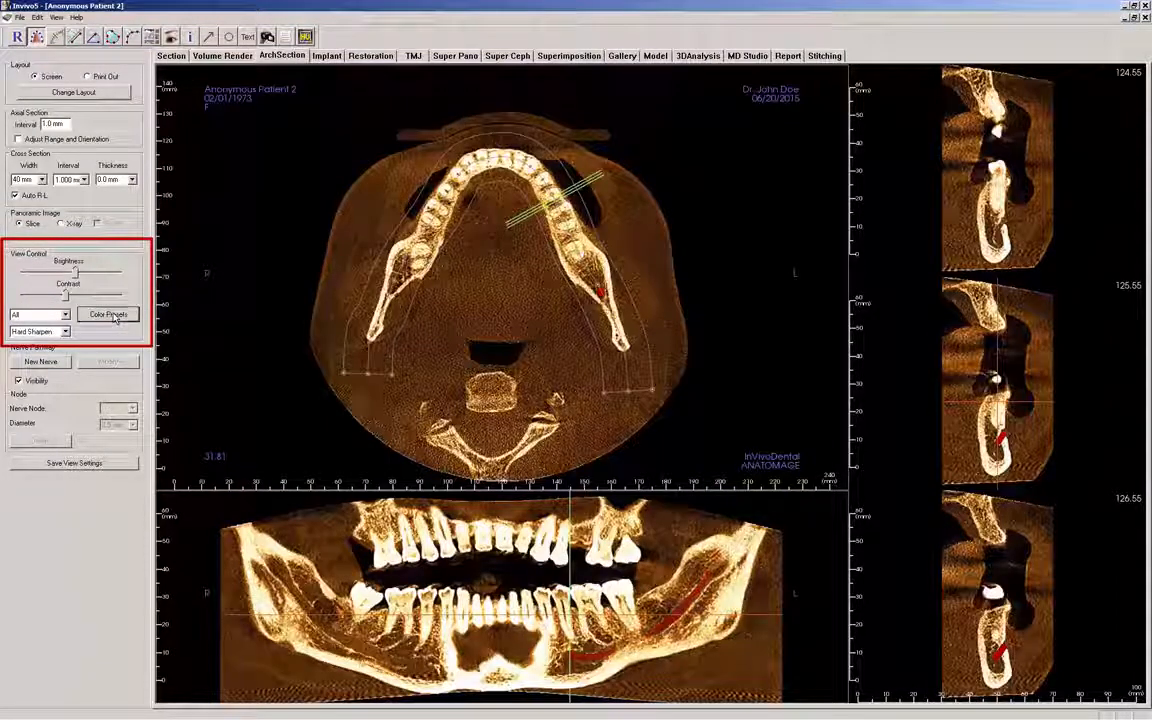
pyautogui.click(115, 318)
pyautogui.click(115, 318)
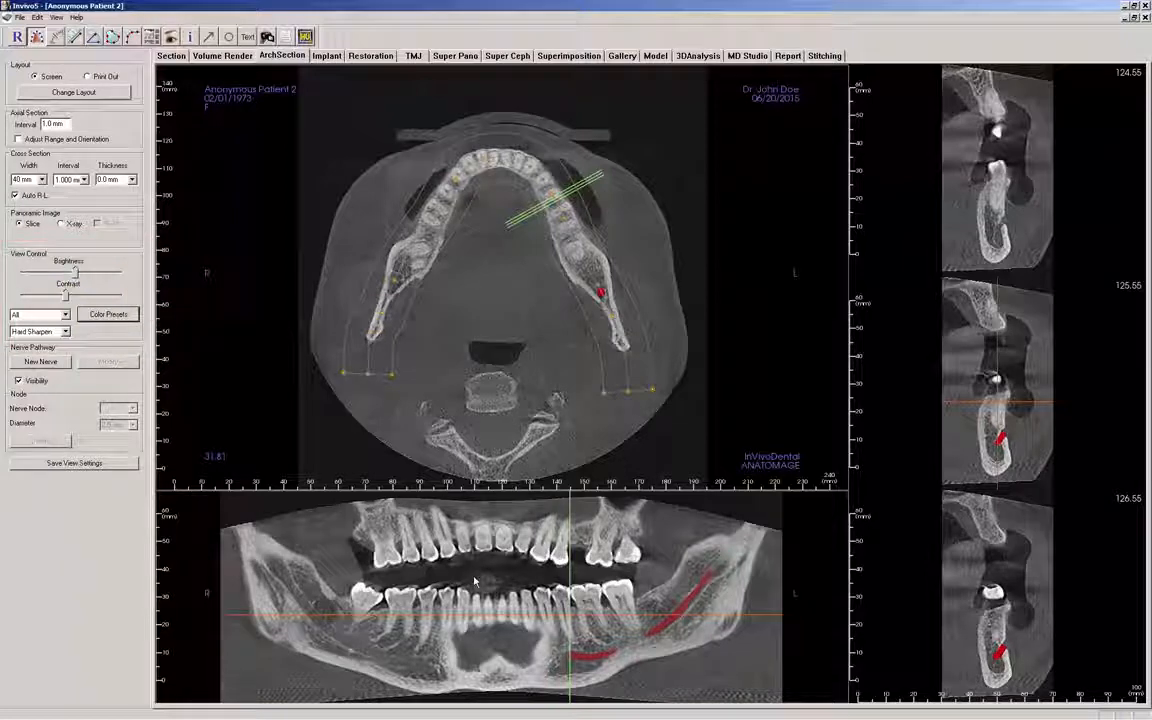
# Browse the panoramic slices and move the cross-section line to the right premolar region, at about 72.37 mm along the arch.
pyautogui.scroll(-3, 474, 581)
pyautogui.scroll(3, 474, 581)
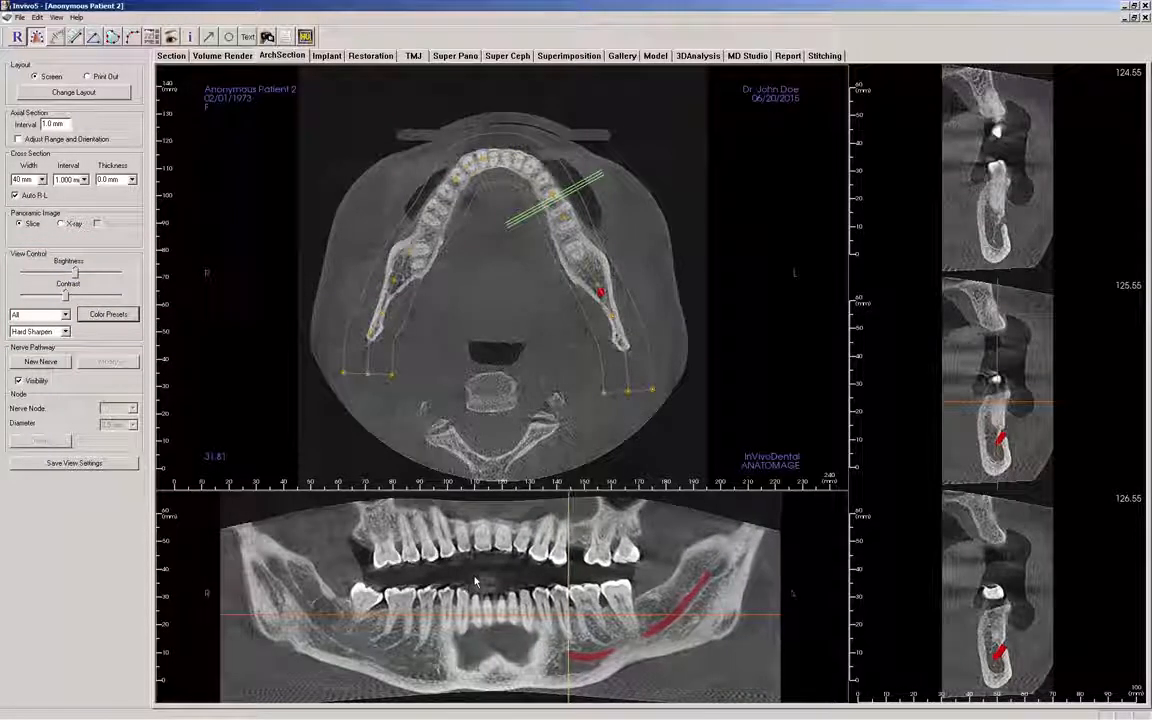
pyautogui.scroll(-3, 475, 581)
pyautogui.scroll(3, 475, 581)
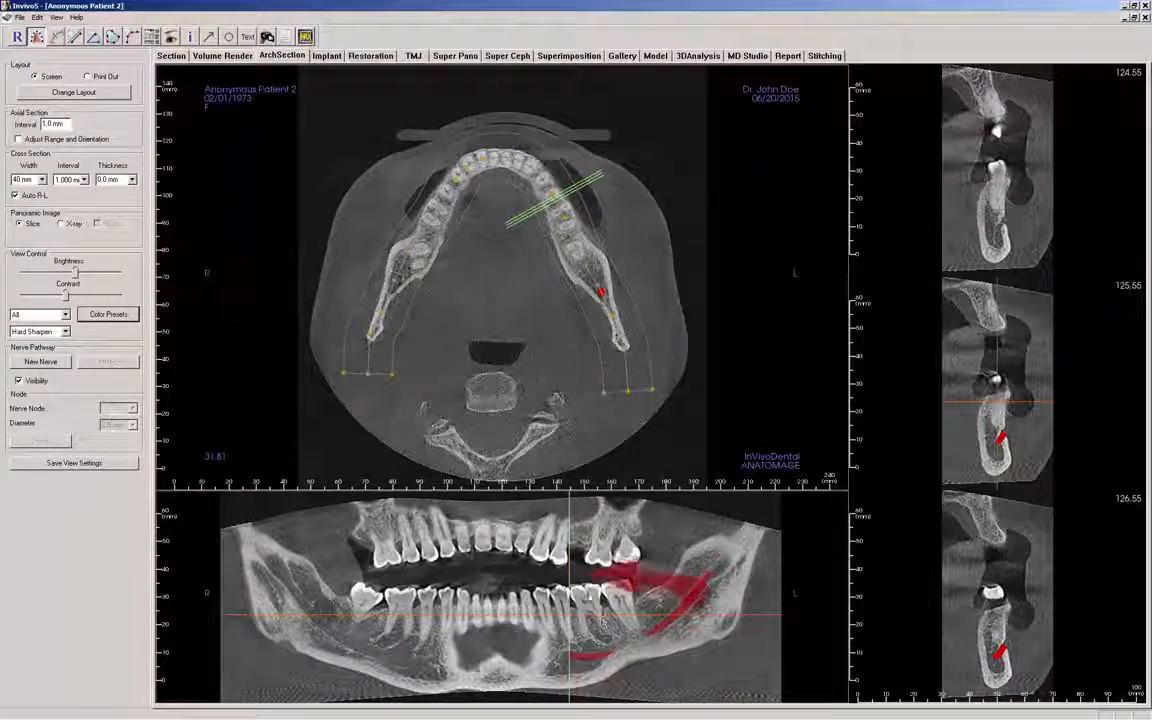
pyautogui.moveTo(570, 578); pyautogui.dragTo(423, 563)
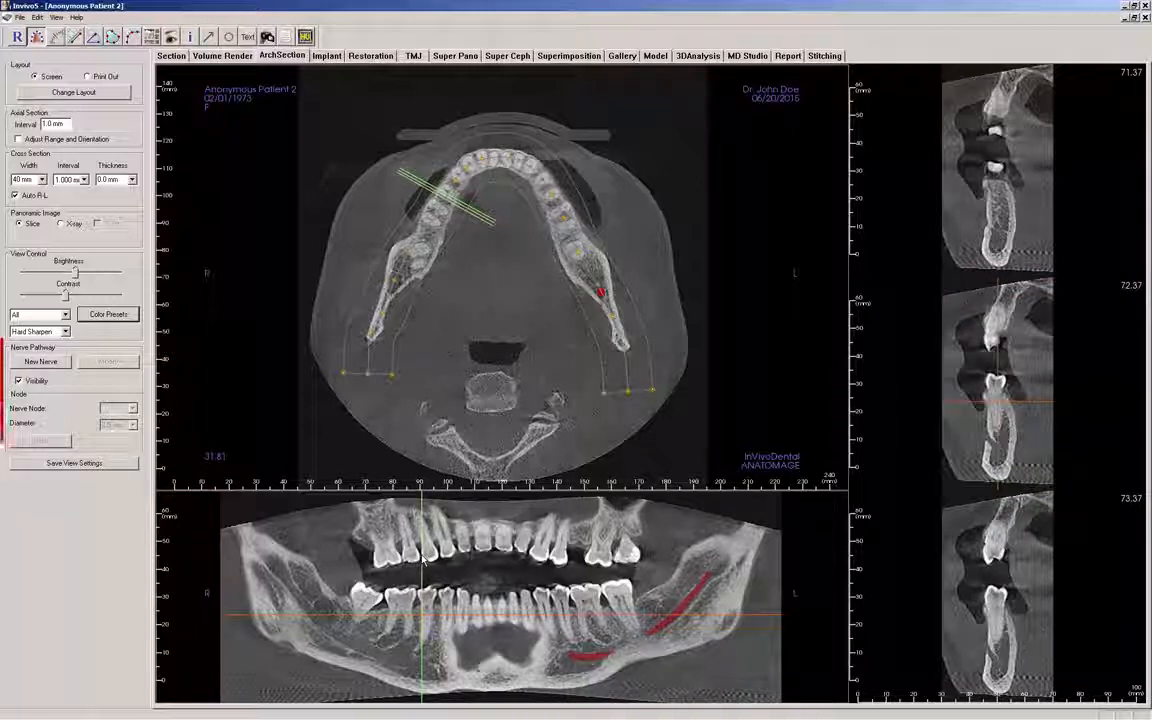
# Start a new 2.5 mm nerve pathway in the right ramus on the panoramic image, and delete the misplaced last node.
pyautogui.click(41, 361)
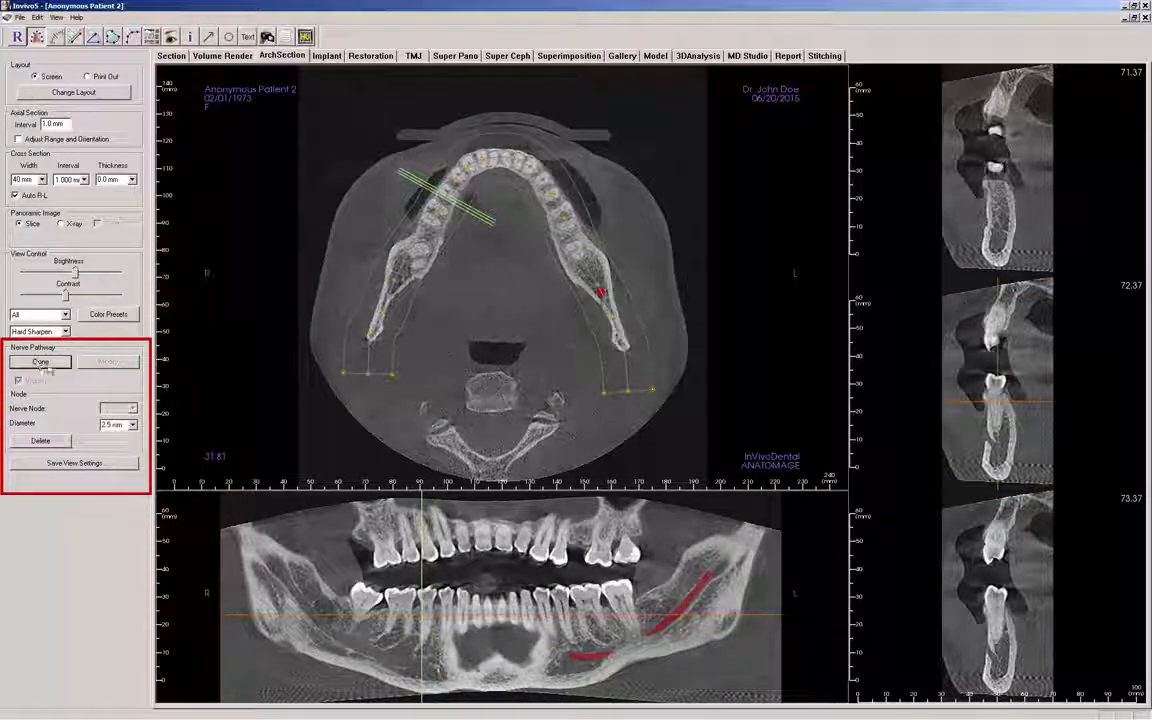
pyautogui.click(132, 425)
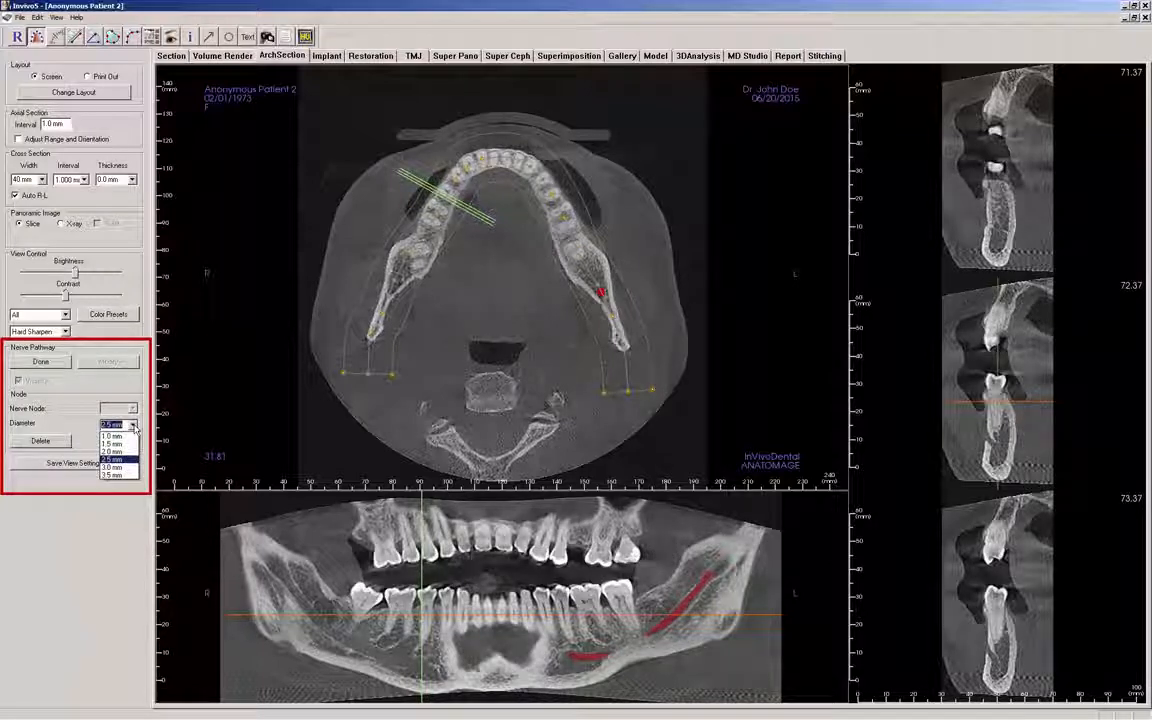
pyautogui.click(133, 426)
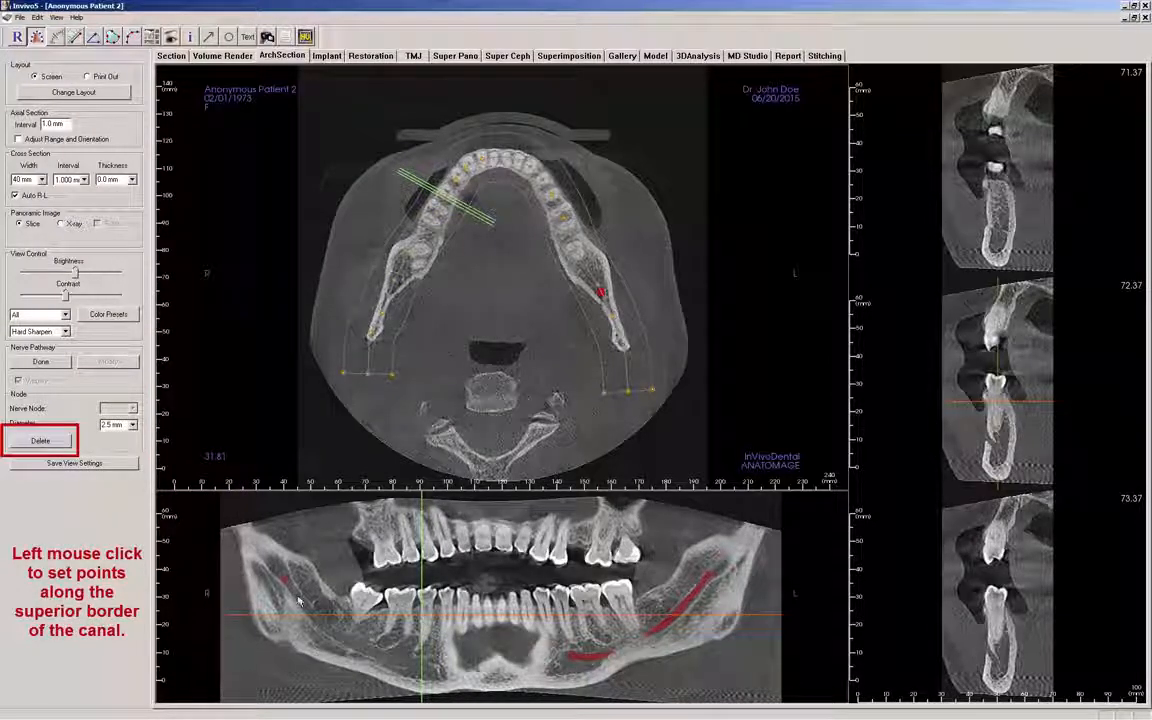
pyautogui.click(300, 600)
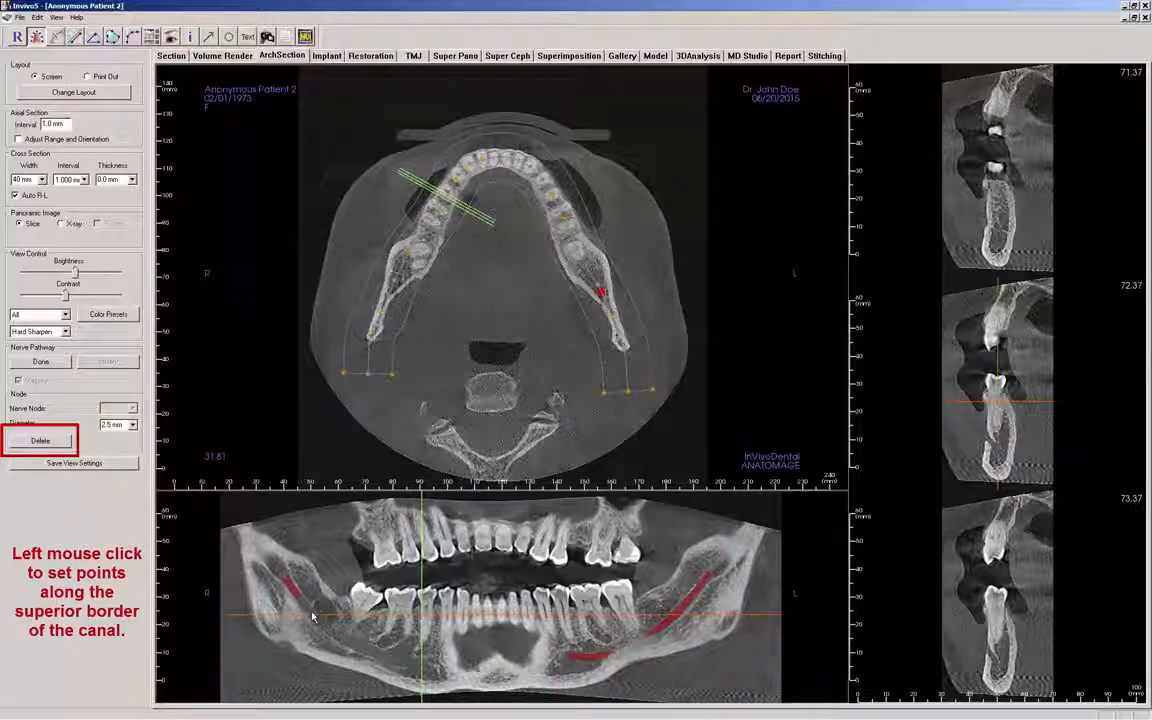
pyautogui.click(311, 612)
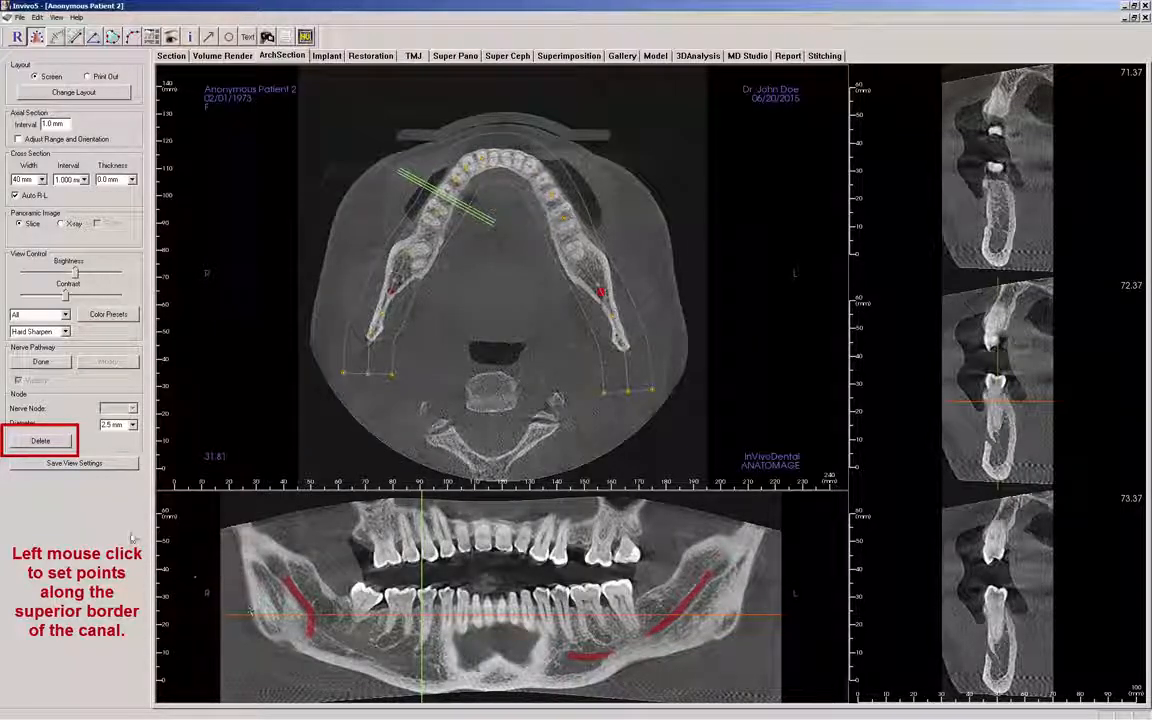
pyautogui.click(52, 442)
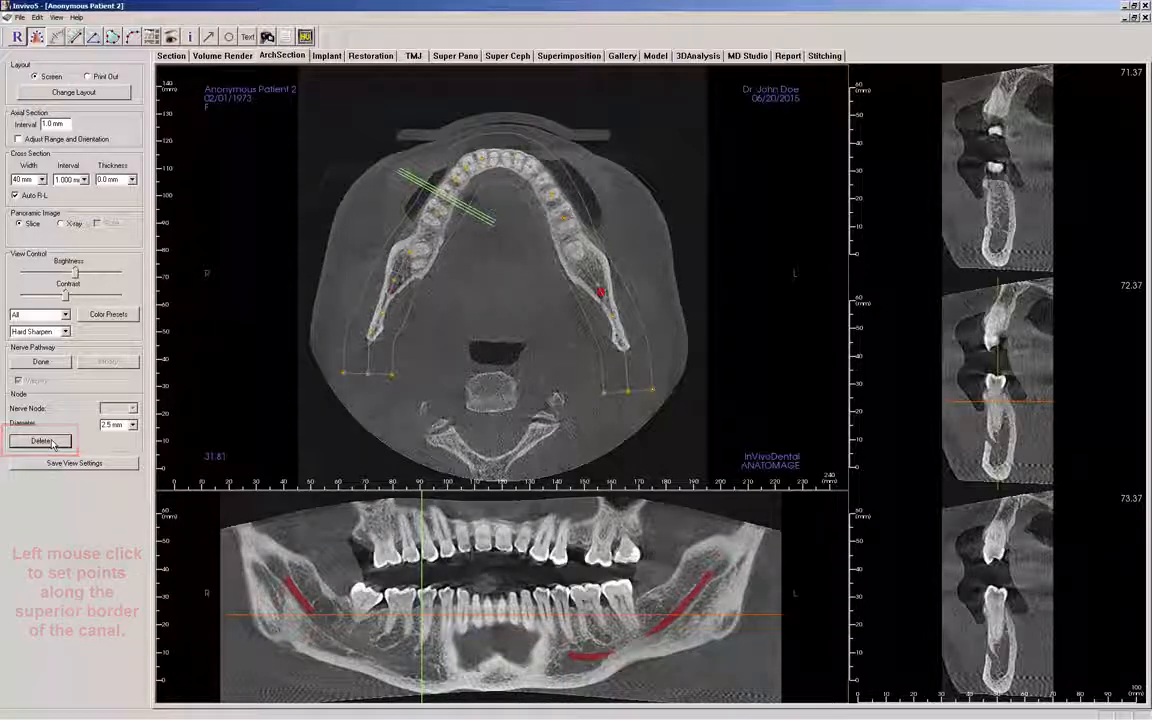
# Extend the nerve pathway along the right mandibular canal to its exit in the middle cross-section, and finish the marking.
pyautogui.click(331, 636)
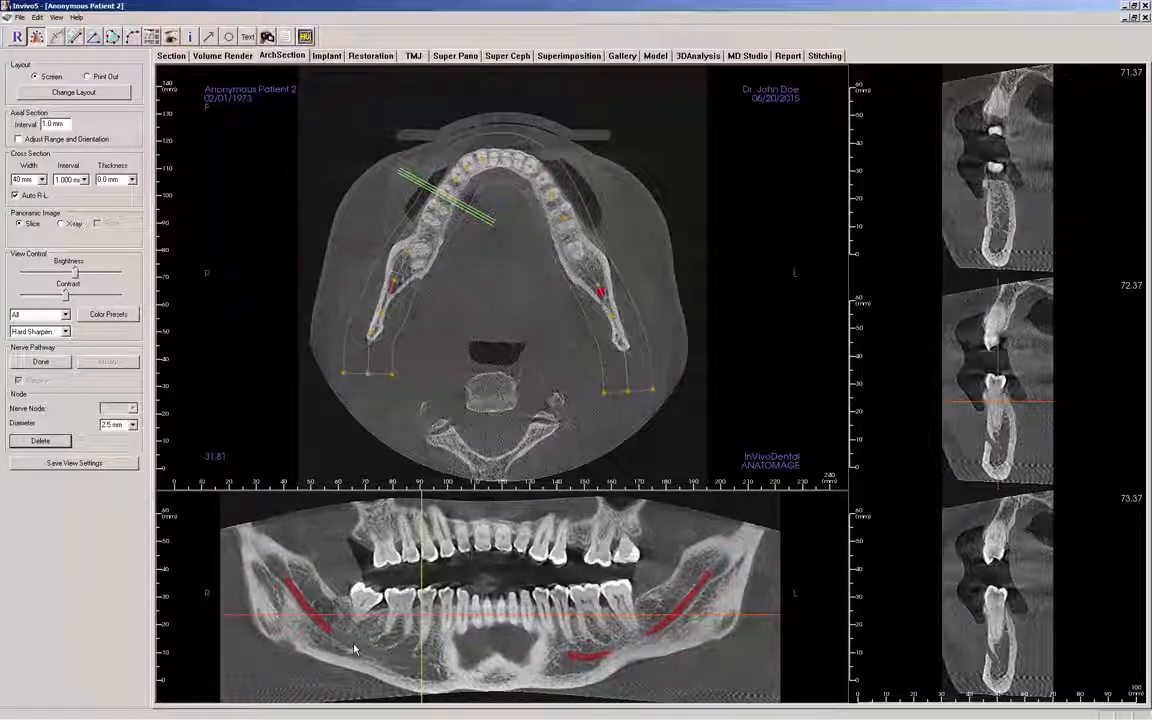
pyautogui.click(355, 646)
pyautogui.click(378, 657)
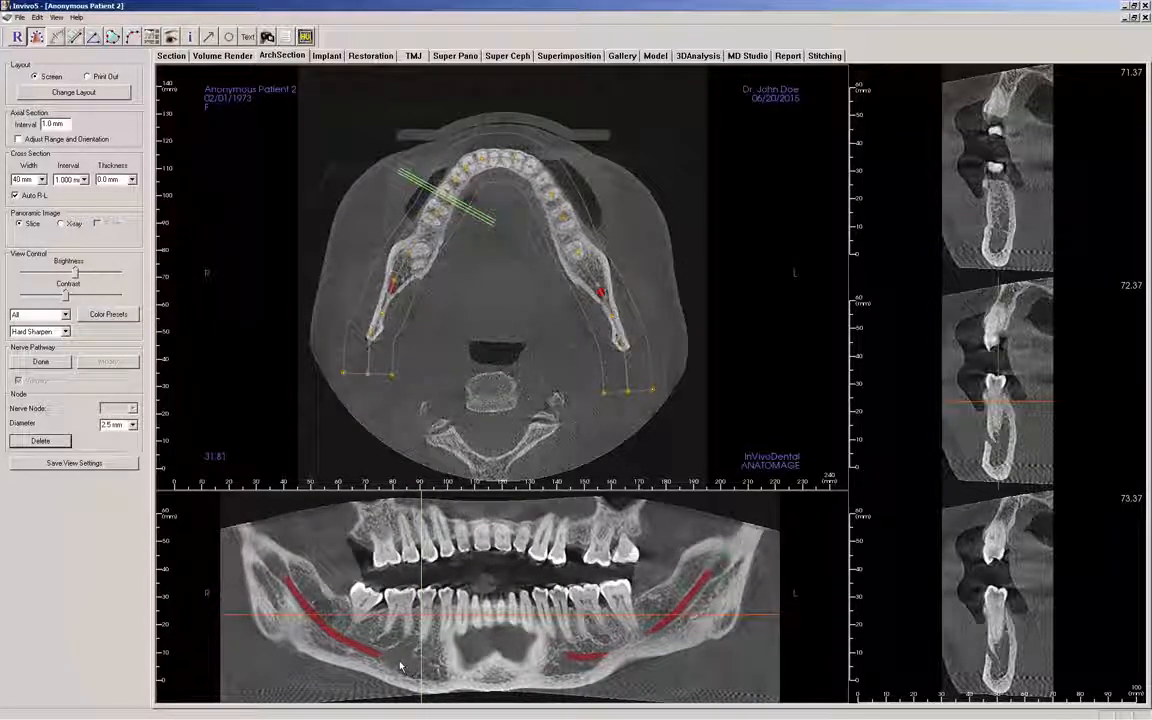
pyautogui.click(401, 664)
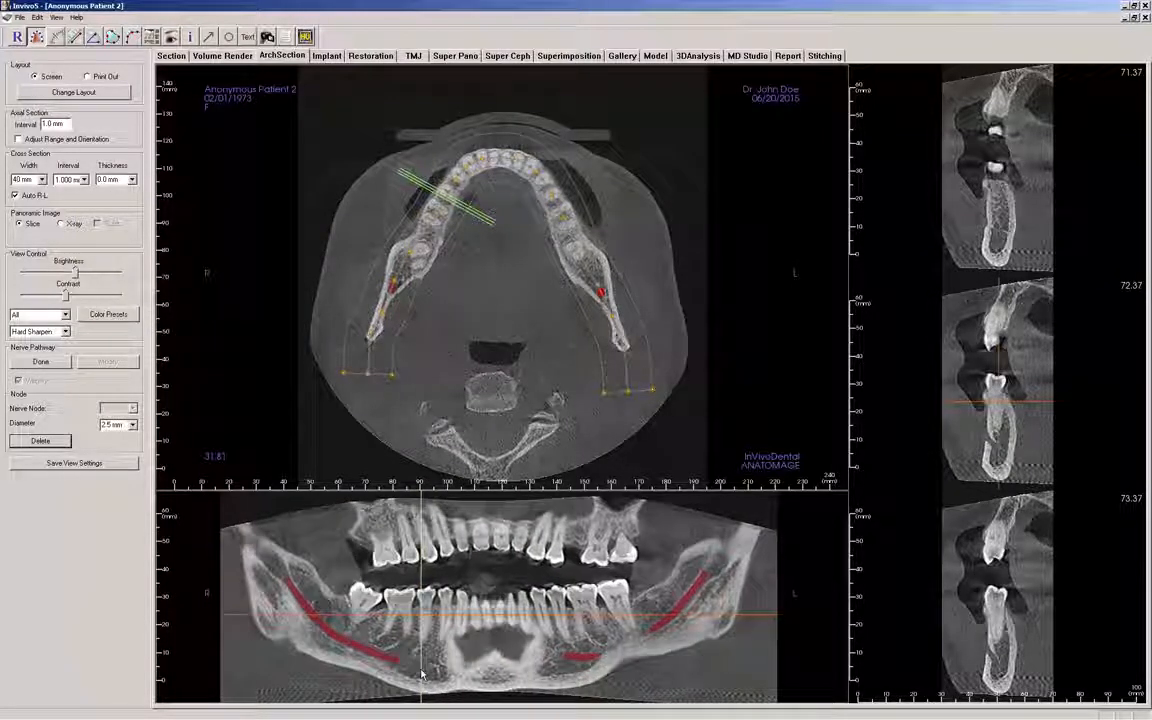
pyautogui.click(417, 668)
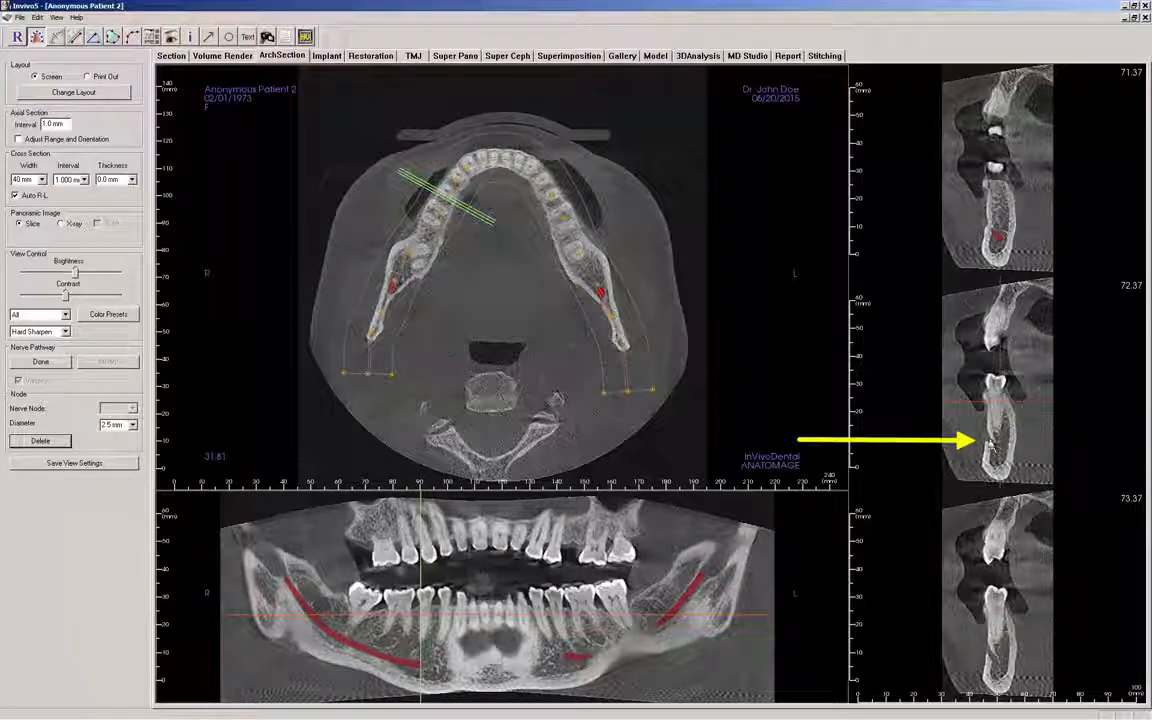
pyautogui.click(988, 443)
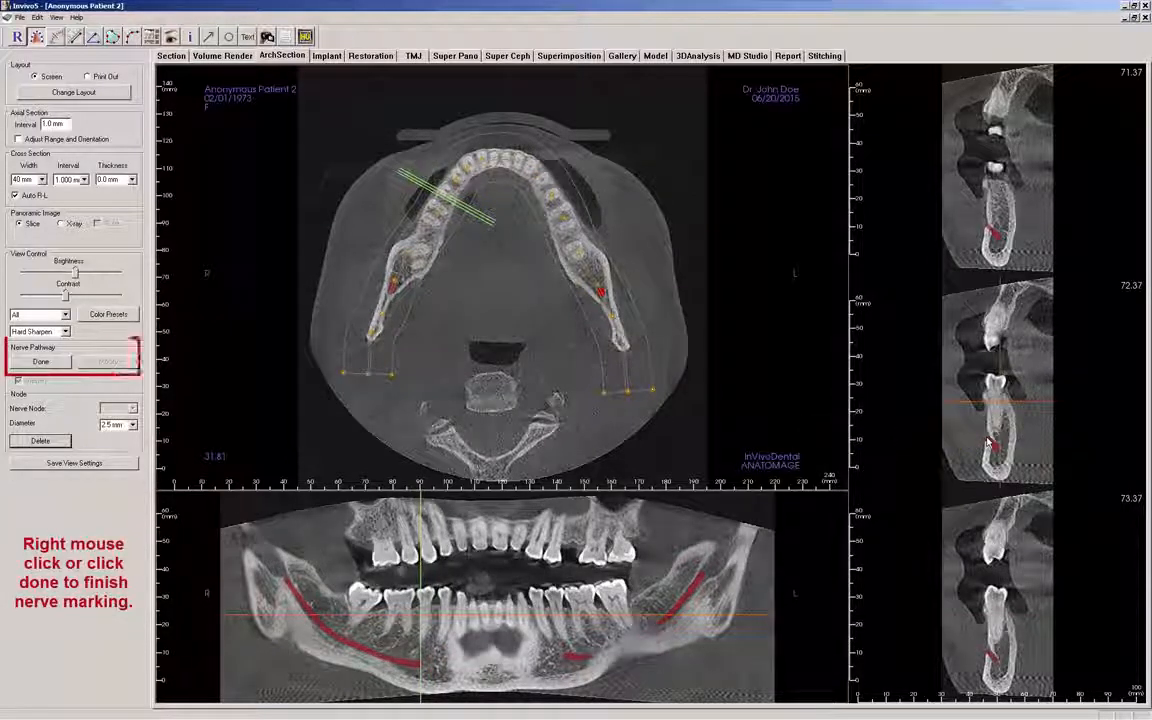
pyautogui.rightClick(988, 443)
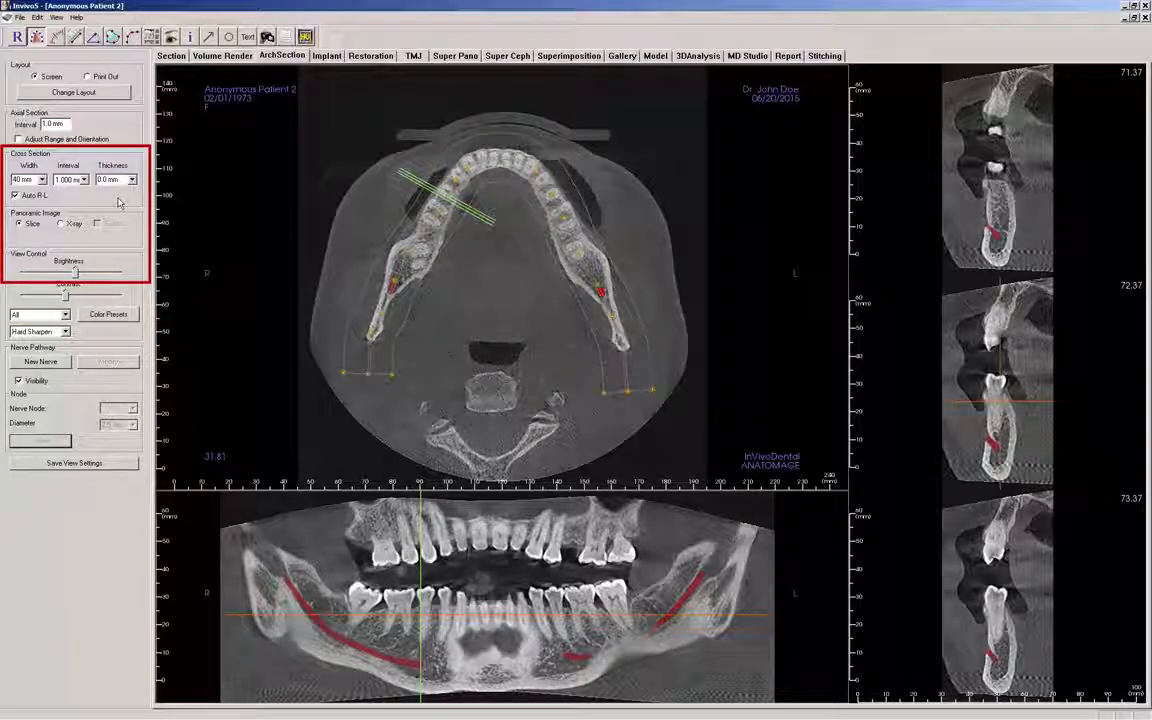
# Try a 60 mm cross-section width before restoring 40 mm, and look over the available interval values.
pyautogui.click(41, 179)
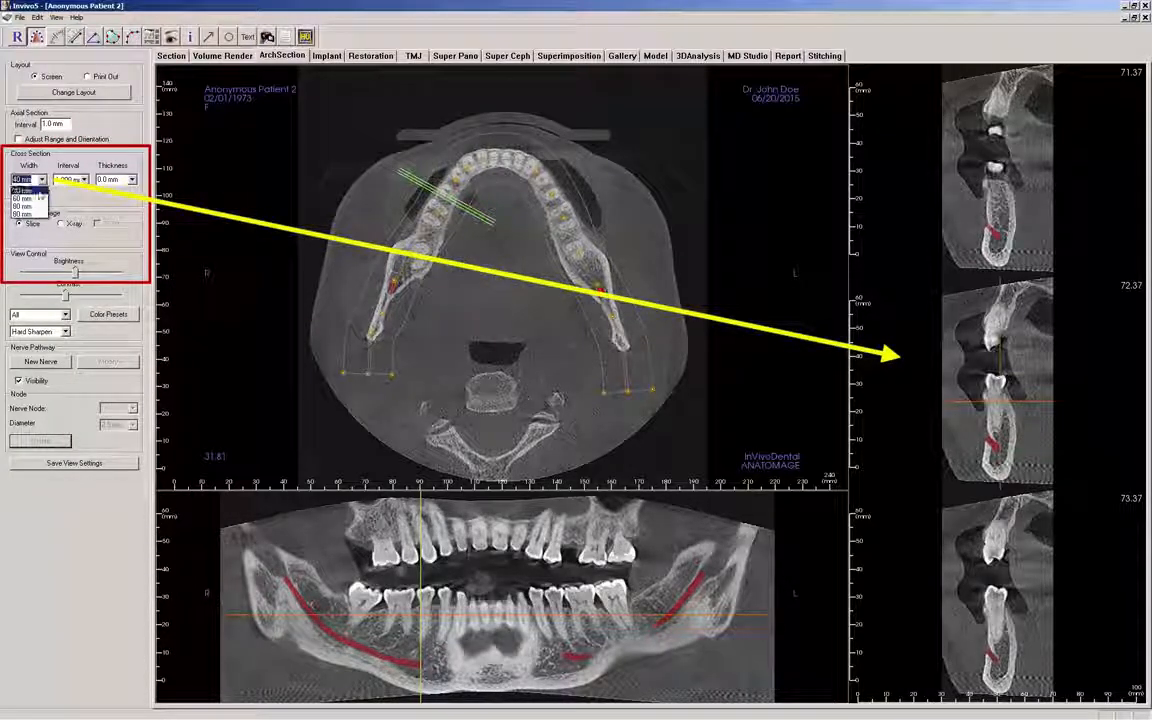
pyautogui.click(32, 206)
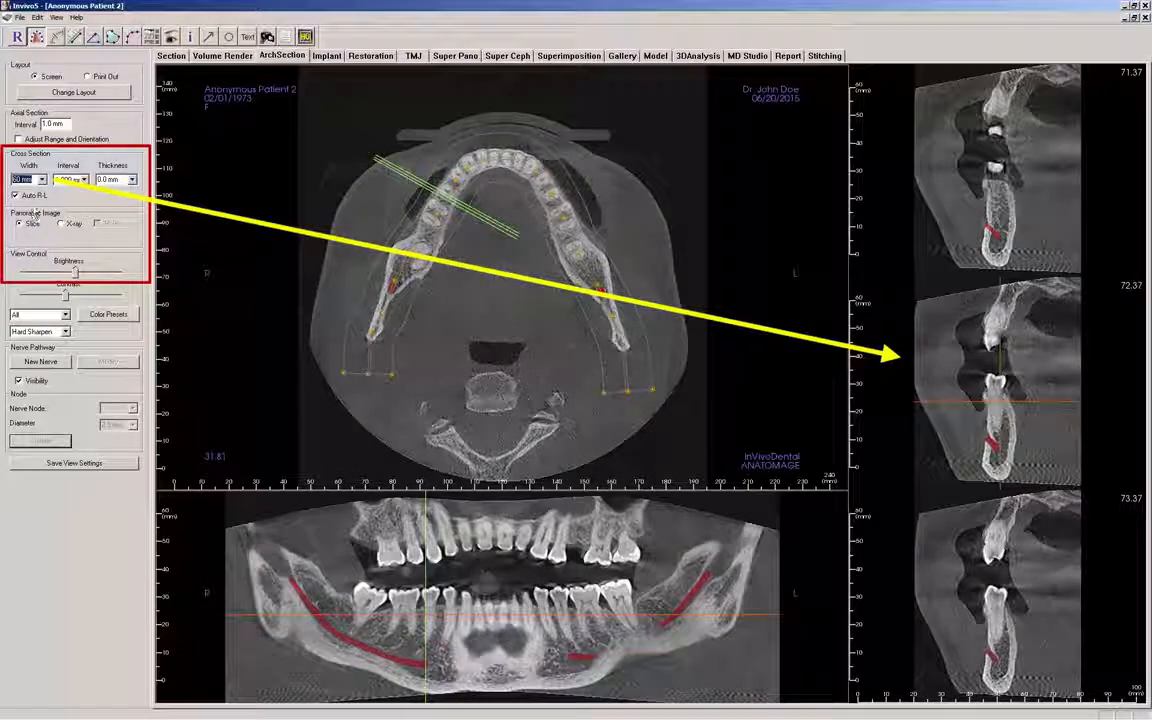
pyautogui.click(41, 180)
pyautogui.click(35, 199)
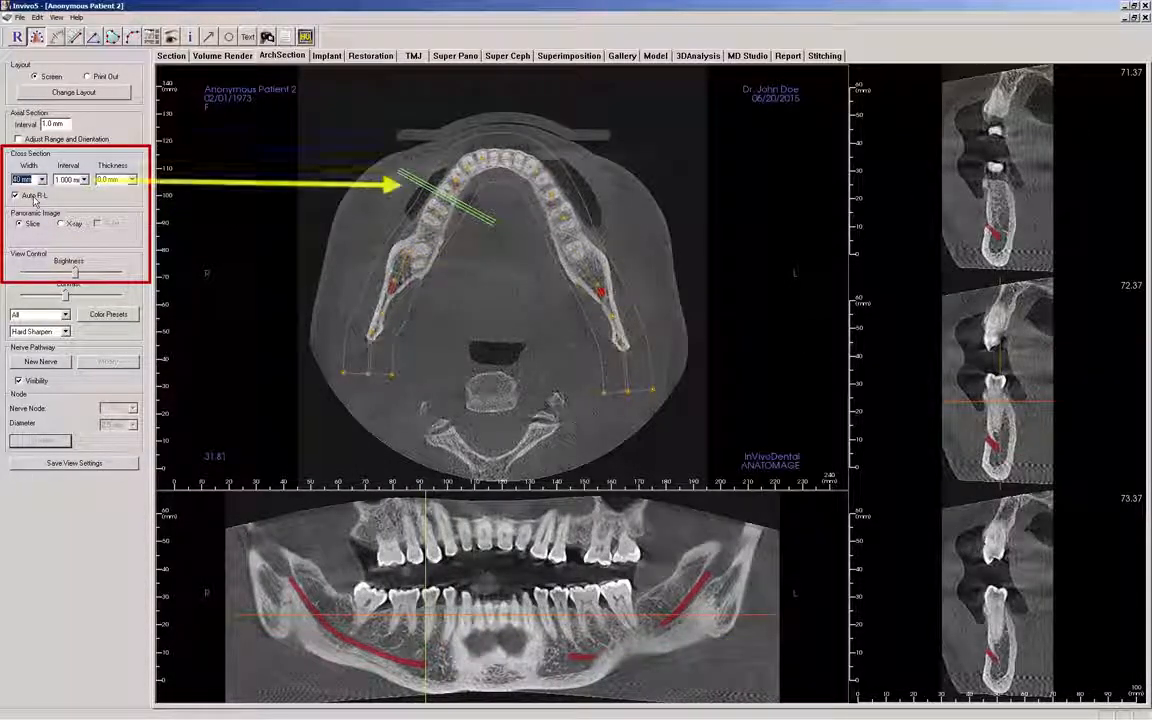
pyautogui.click(85, 180)
pyautogui.click(86, 180)
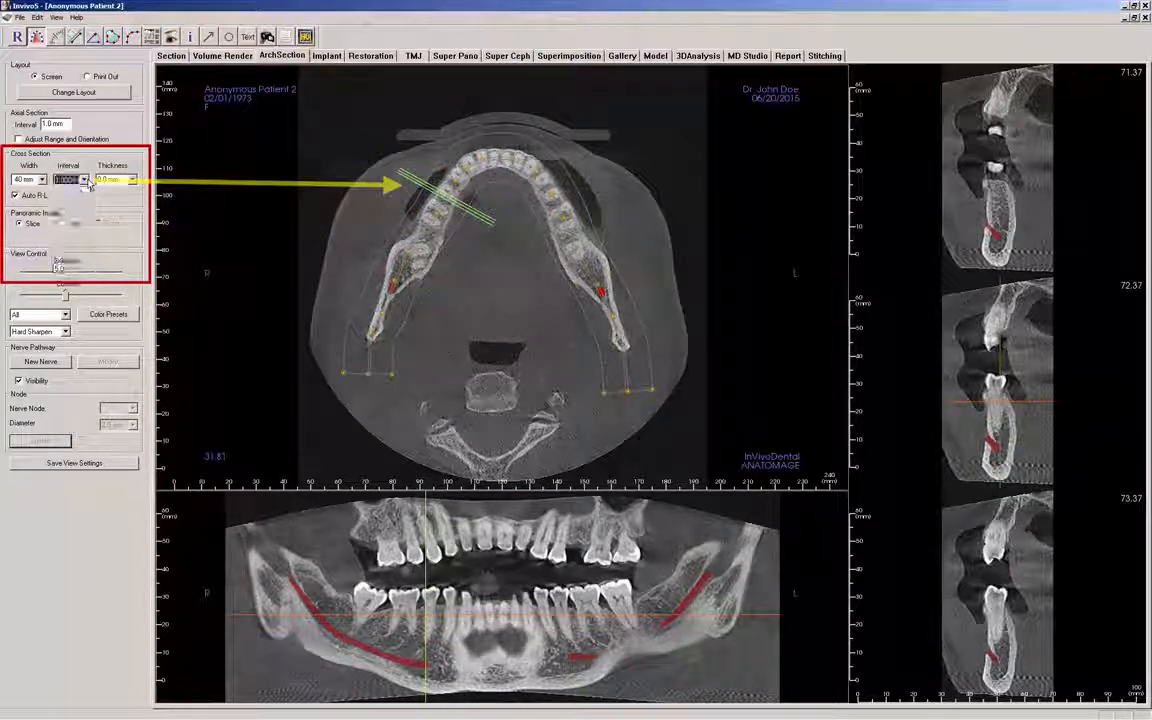
# Try a 5.0 mm cross-section thickness before restoring 0.0 mm, and switch Auto R-L off and back on.
pyautogui.click(132, 180)
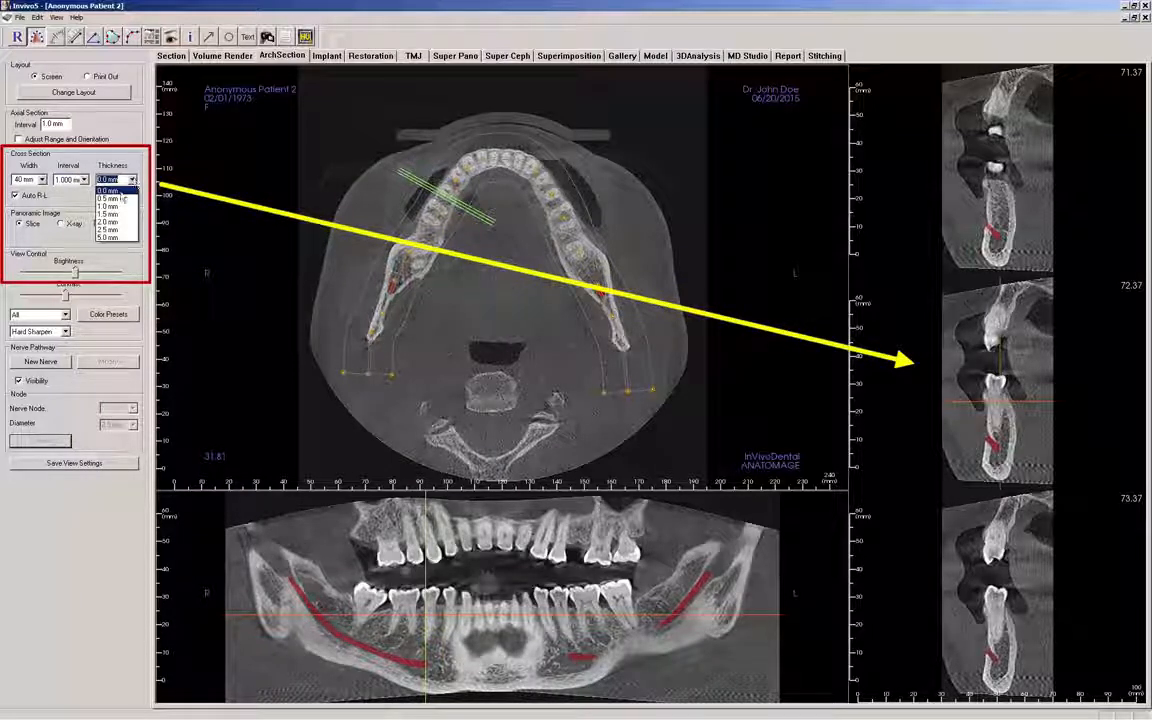
pyautogui.click(113, 236)
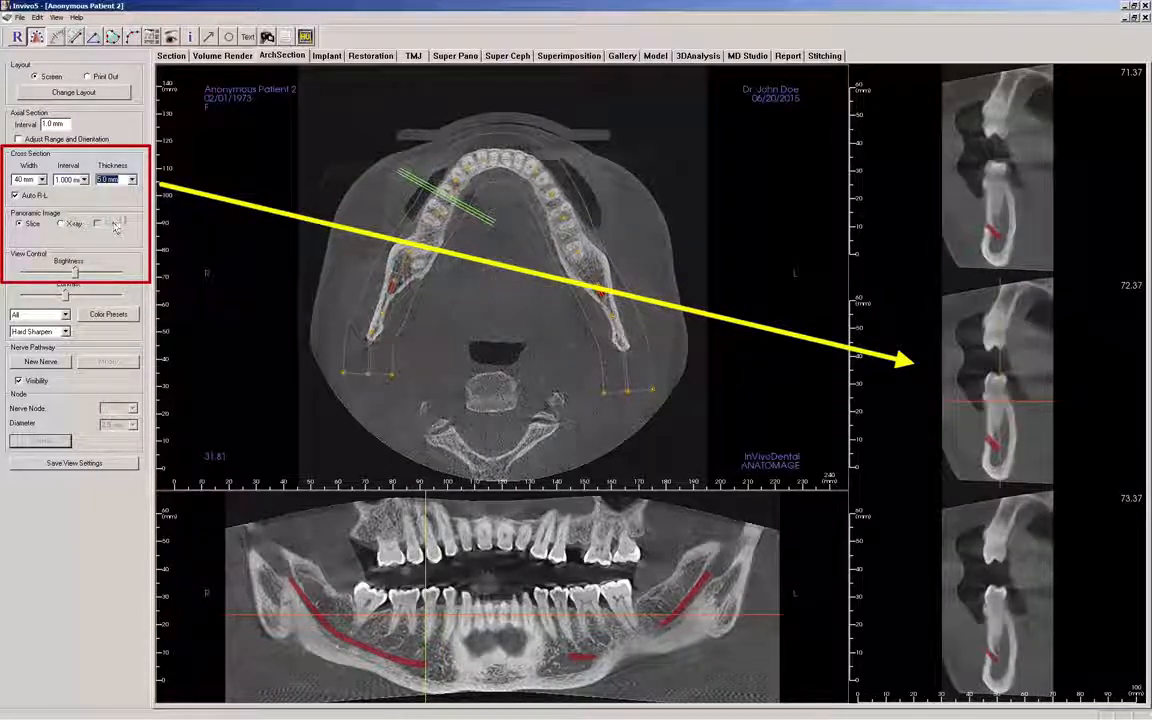
pyautogui.click(118, 179)
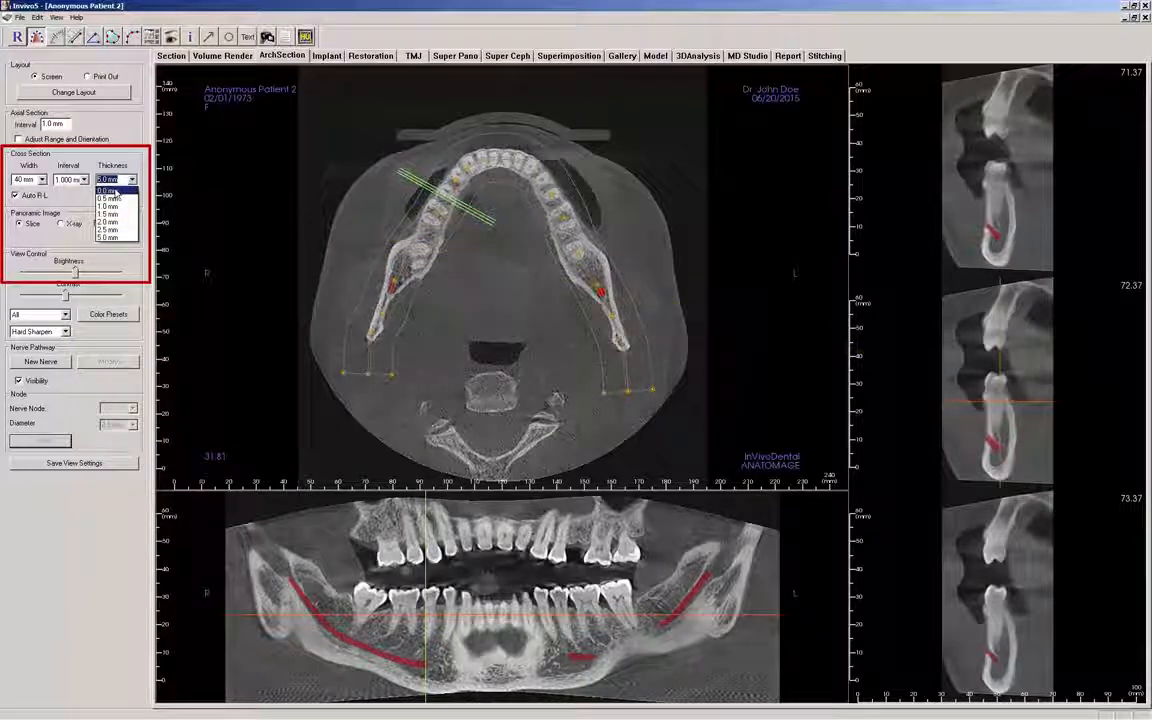
pyautogui.click(116, 191)
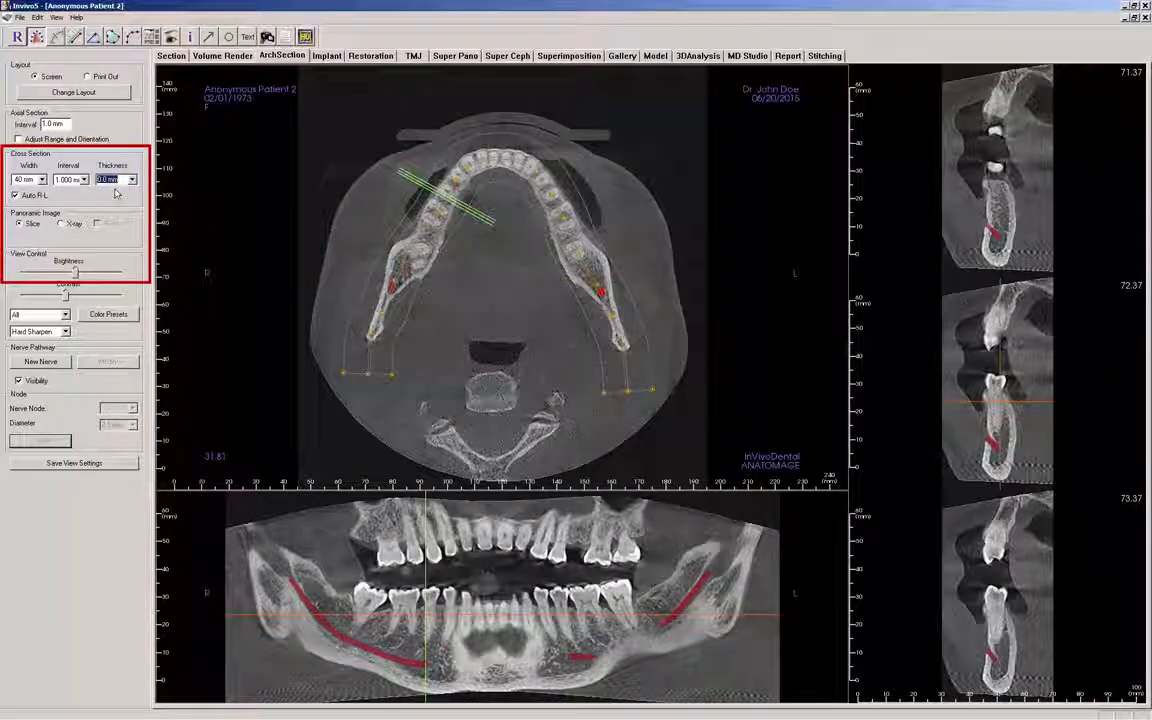
pyautogui.click(16, 196)
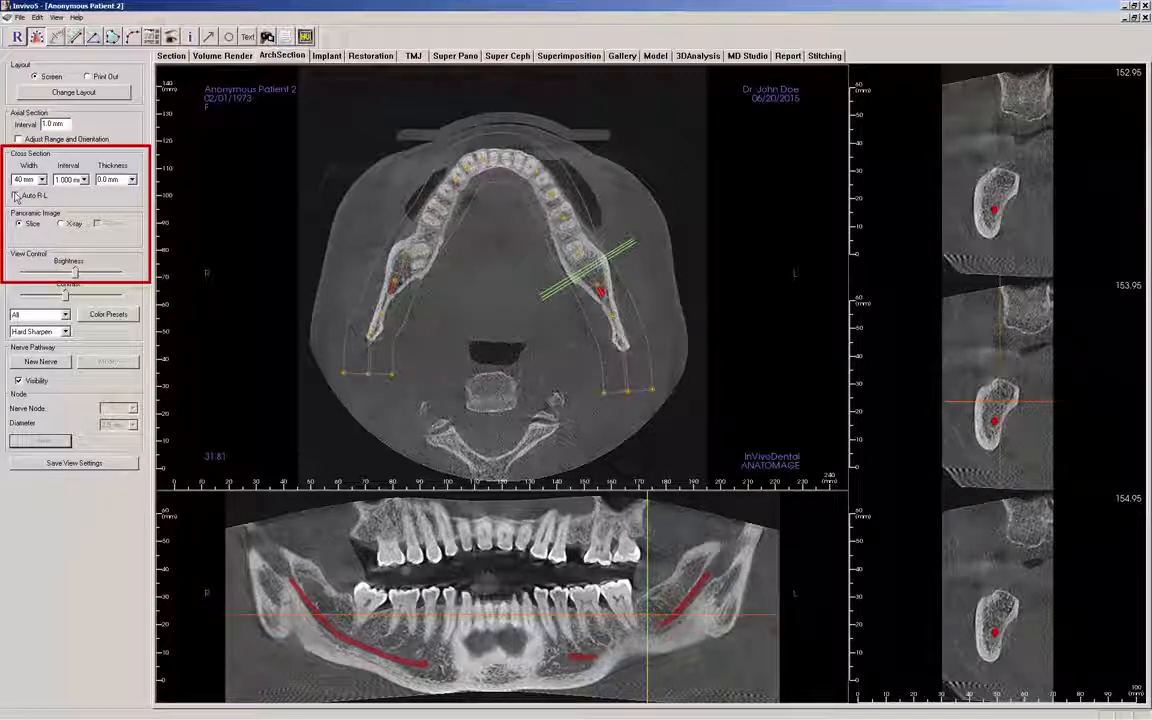
pyautogui.click(15, 195)
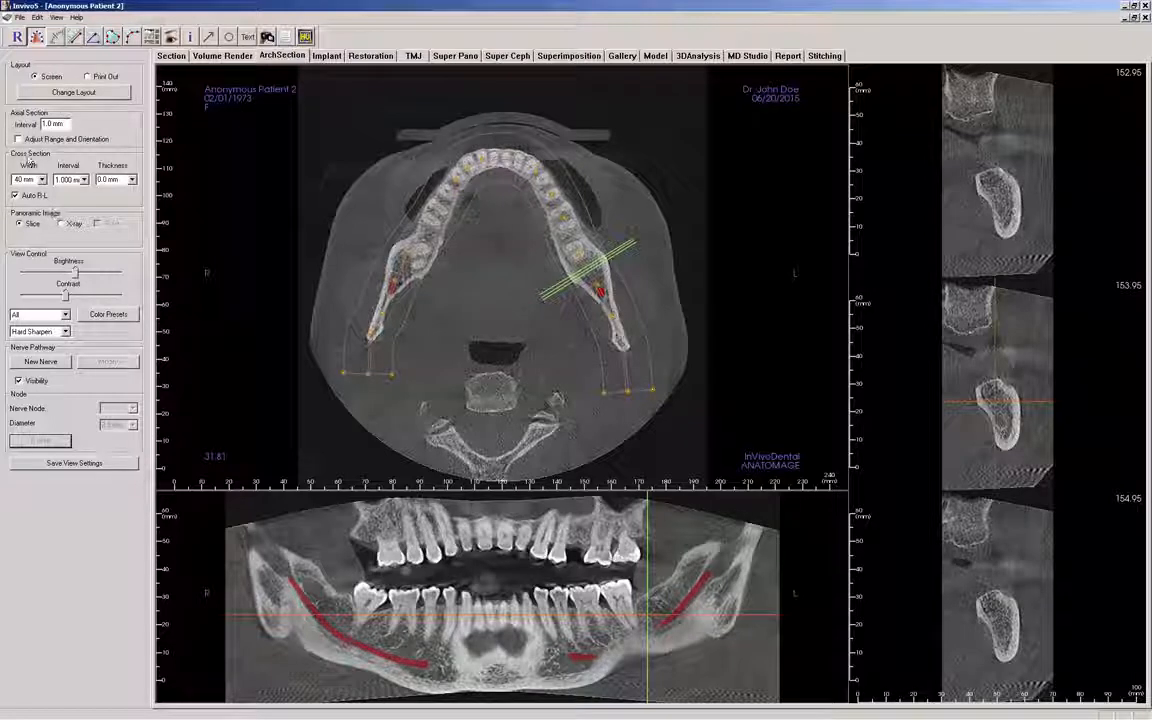
# Show and hide the arch ruler along the focal trough, and measure a multi-segment curved path around the airway in the axial view.
pyautogui.click(37, 37)
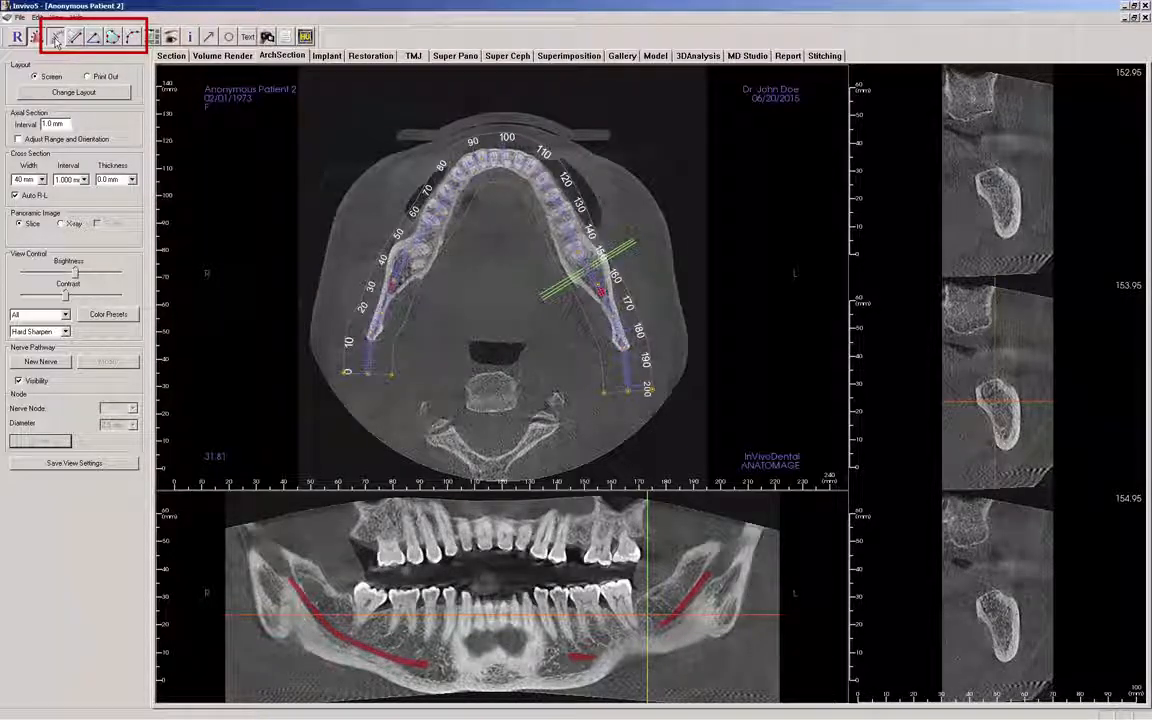
pyautogui.click(57, 39)
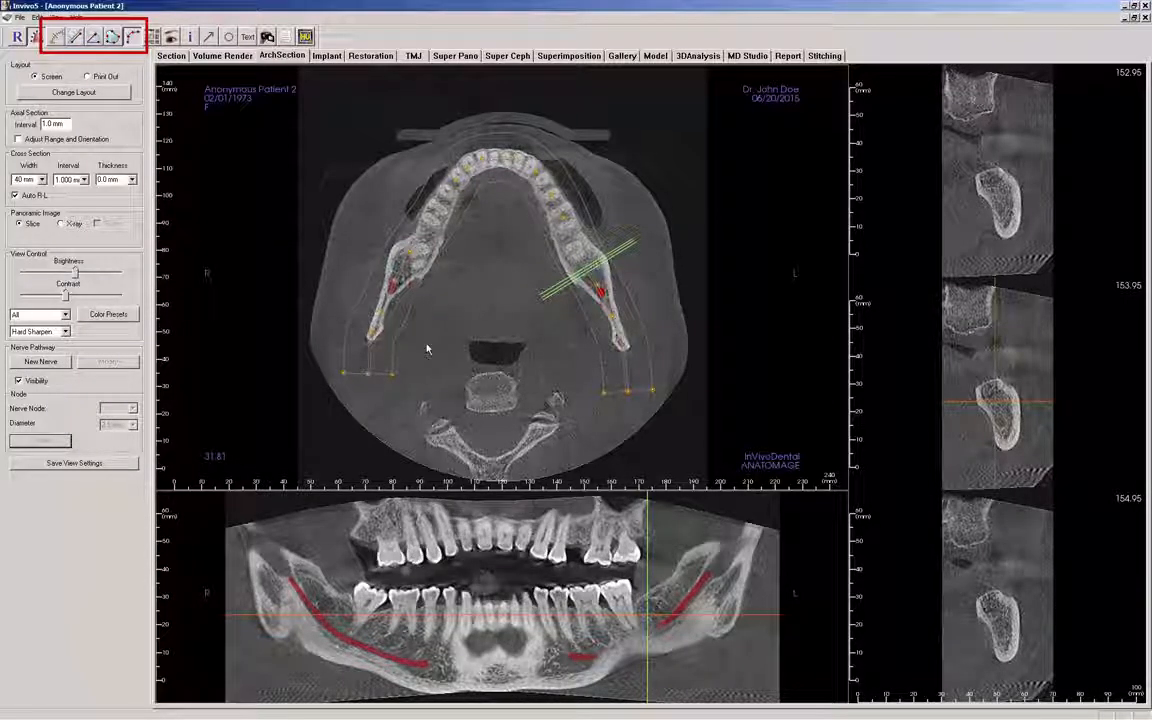
pyautogui.click(453, 302)
pyautogui.click(490, 296)
pyautogui.click(530, 313)
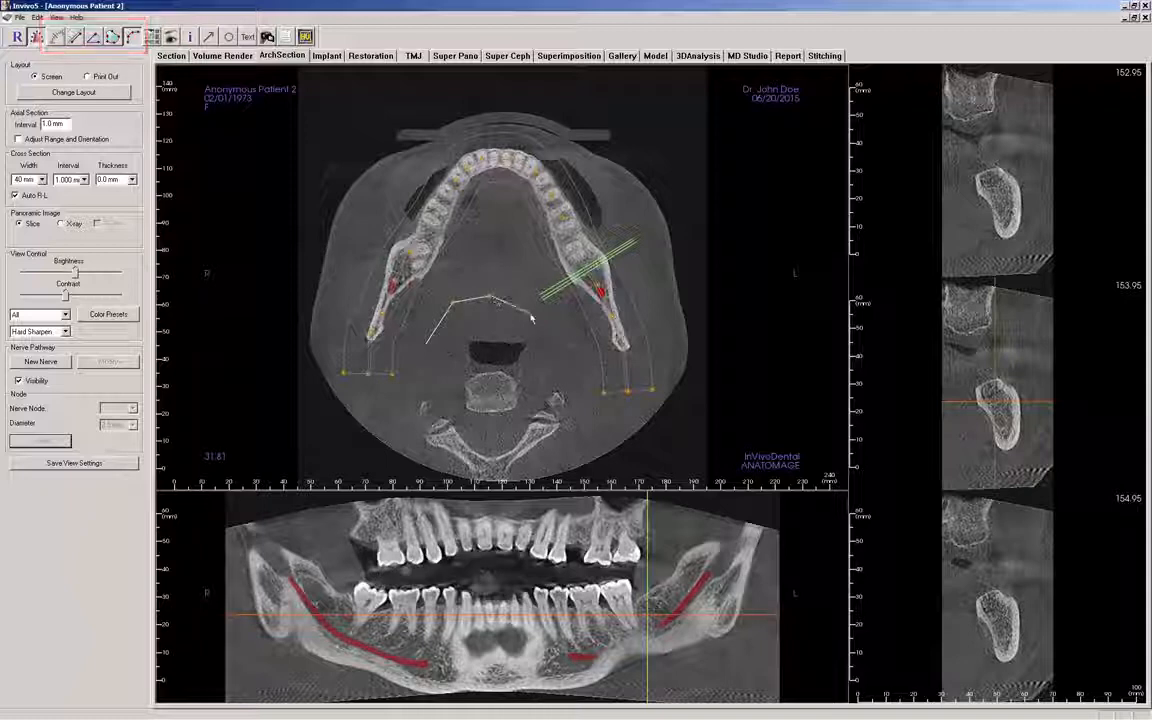
pyautogui.doubleClick(540, 352)
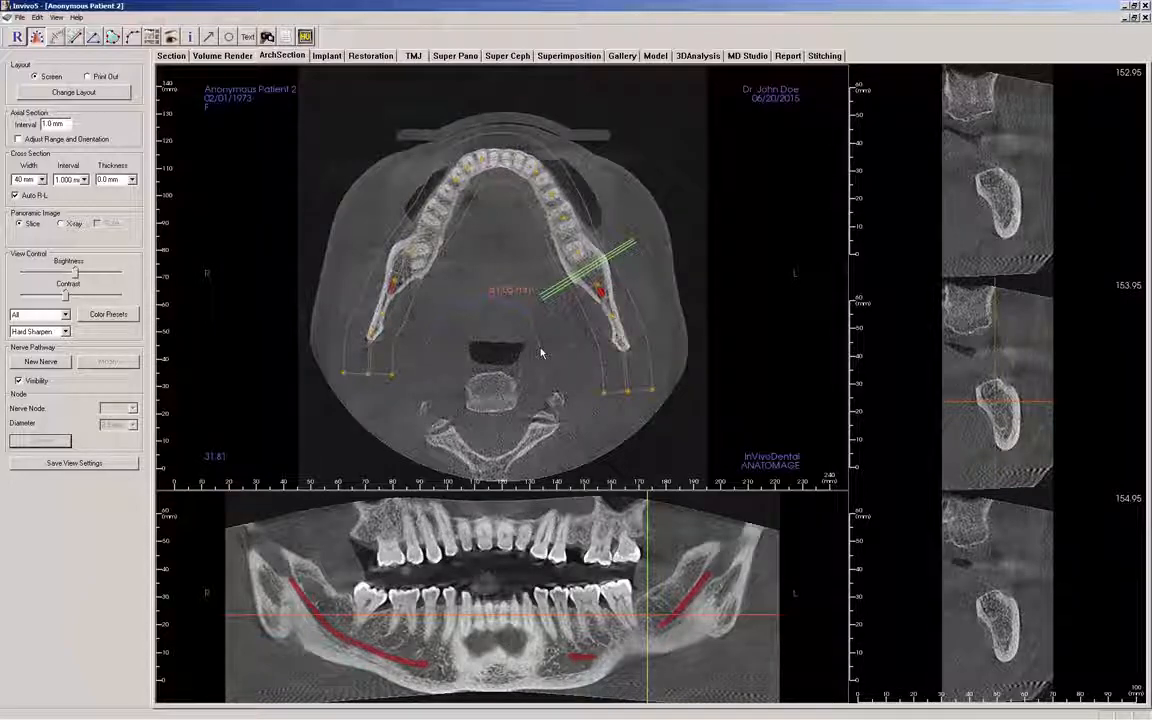
# Close the measurement work in the axial view and switch the ArchSection layout to Print Out.
pyautogui.moveTo(541, 349)
pyautogui.mouseDown()
pyautogui.moveTo(540, 360)
pyautogui.moveTo(545, 352)
pyautogui.mouseUp()
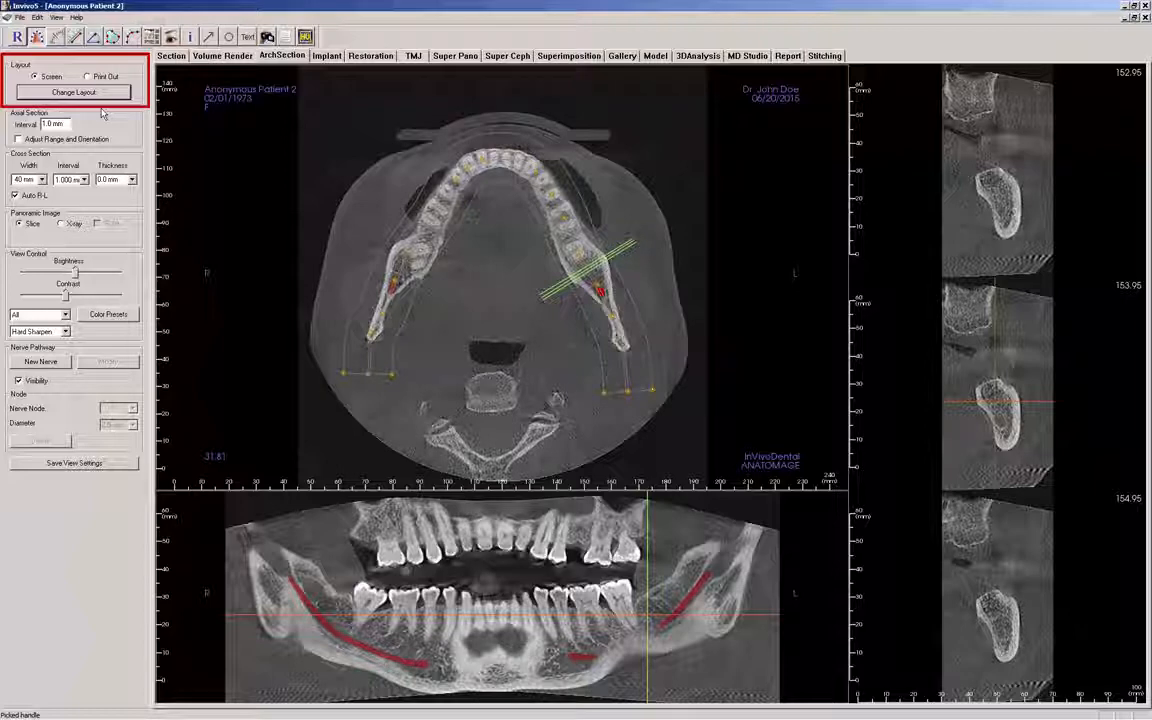
pyautogui.click(88, 77)
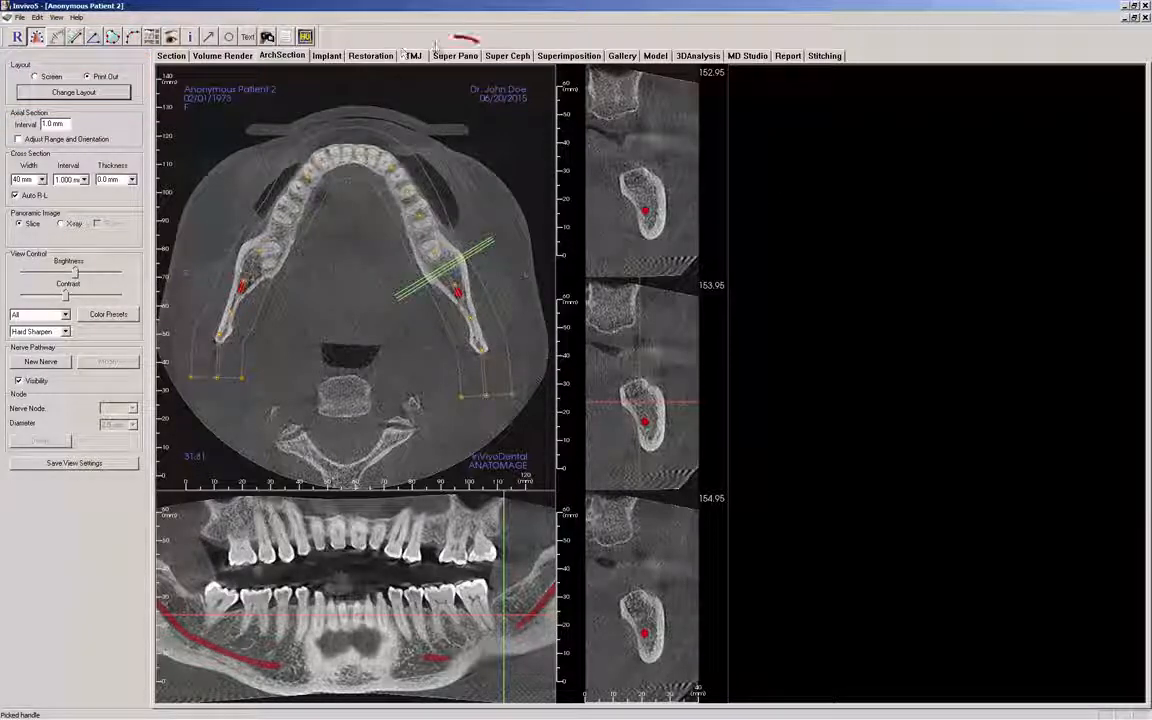
# Open the Super Pano view and raise the lower limit line to just beneath the chin.
pyautogui.click(456, 58)
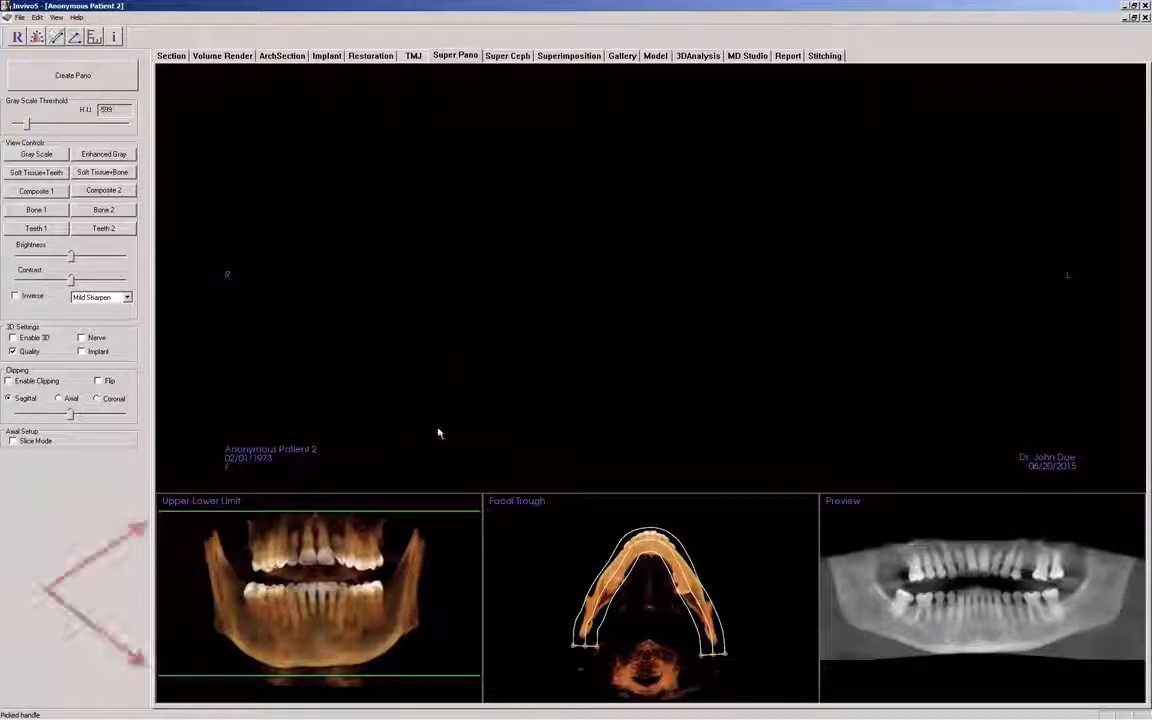
pyautogui.moveTo(437, 681); pyautogui.dragTo(433, 677)
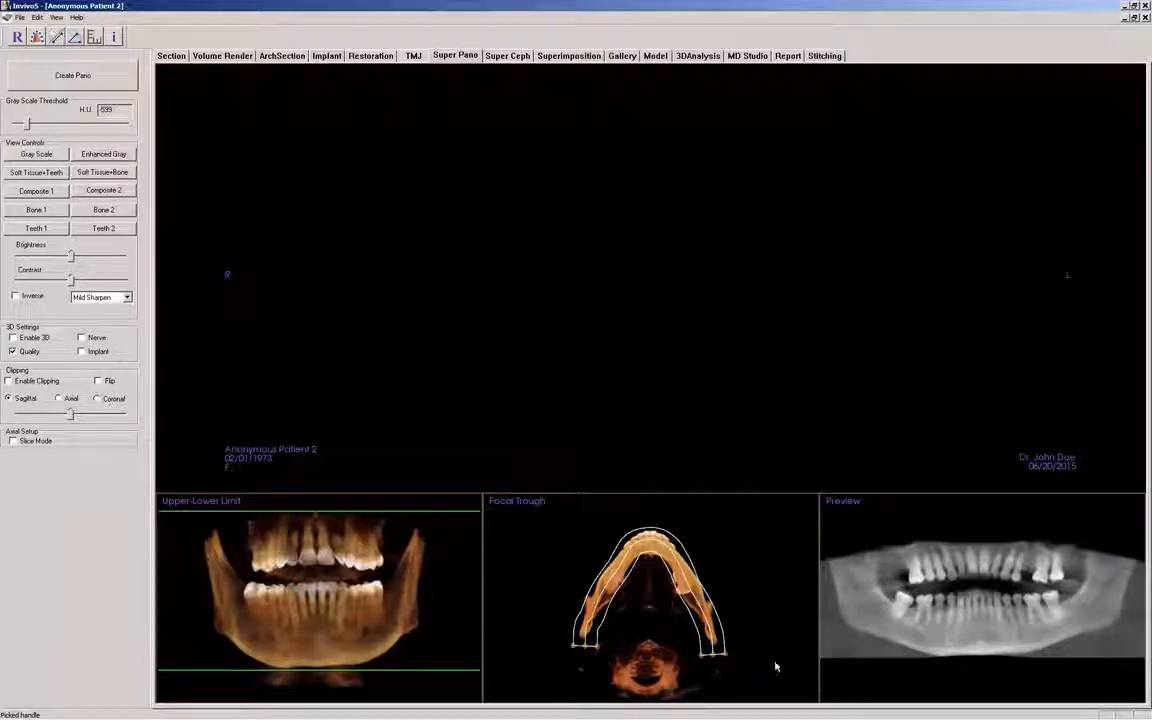
pyautogui.keyDown('ctrl'); pyautogui.moveTo(775, 666); pyautogui.dragTo(766, 627); pyautogui.keyUp('ctrl')
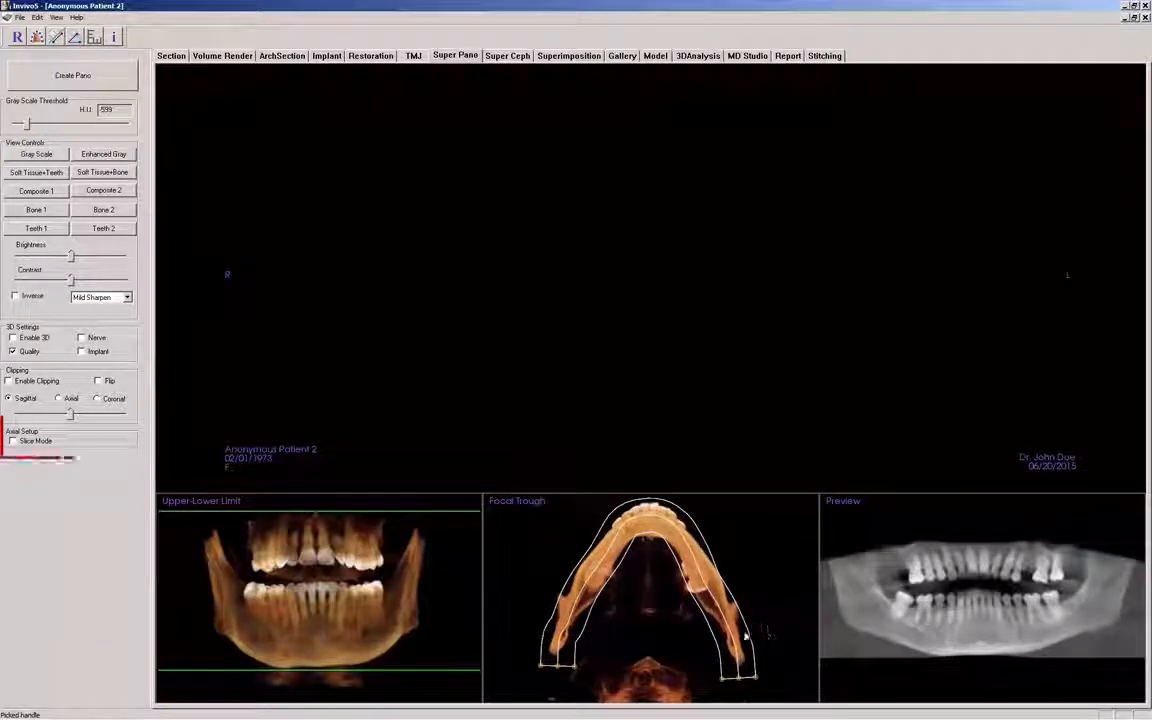
# Turn on Slice Mode and adjust the focal trough's rear ends and width to fit the jaws, using slices through the lower and upper teeth.
pyautogui.click(12, 441)
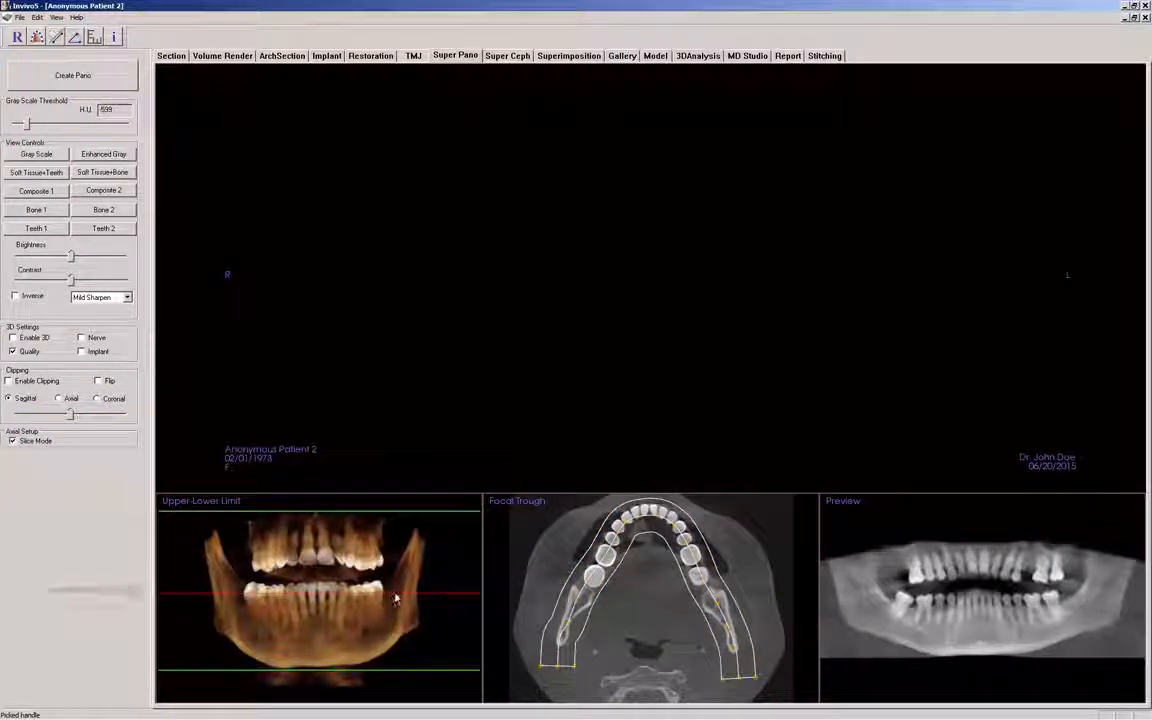
pyautogui.moveTo(395, 599); pyautogui.dragTo(396, 604)
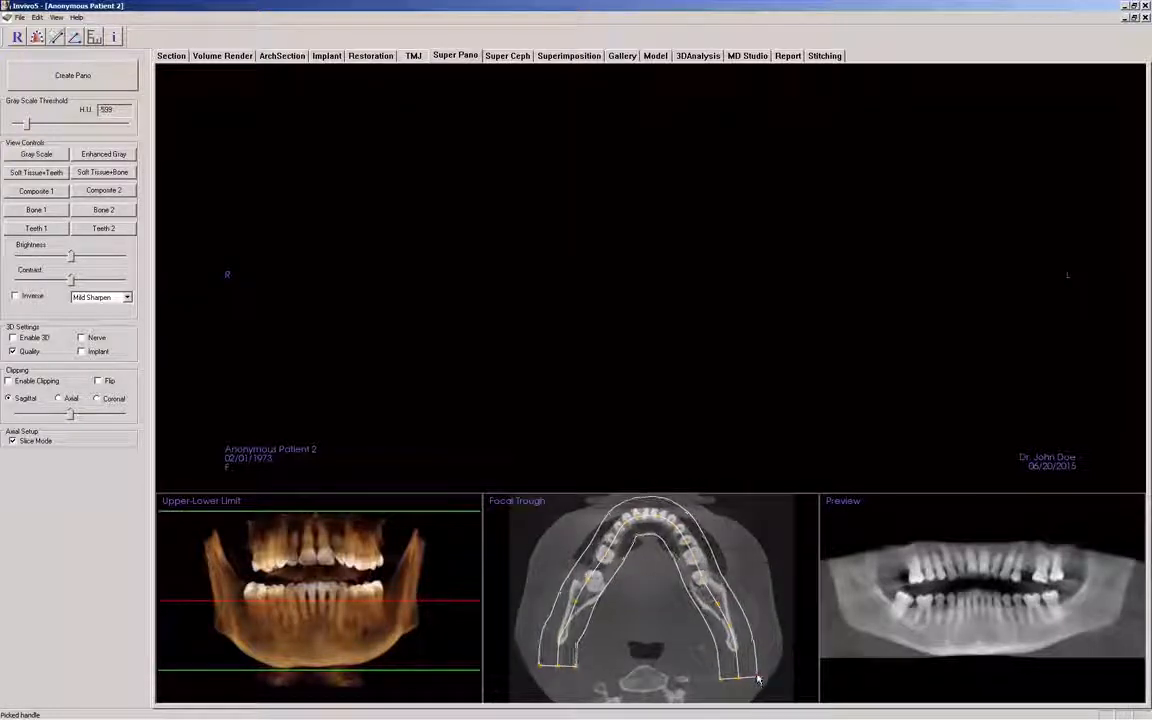
pyautogui.moveTo(757, 678); pyautogui.dragTo(755, 680)
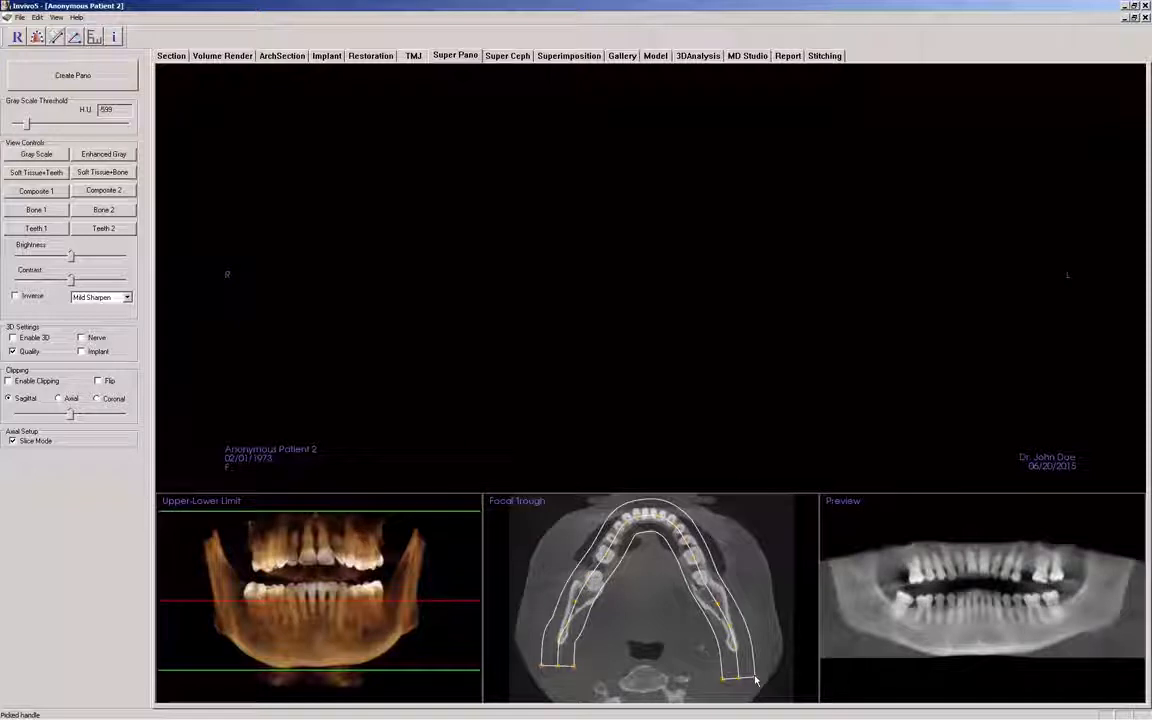
pyautogui.moveTo(738, 678); pyautogui.dragTo(738, 683)
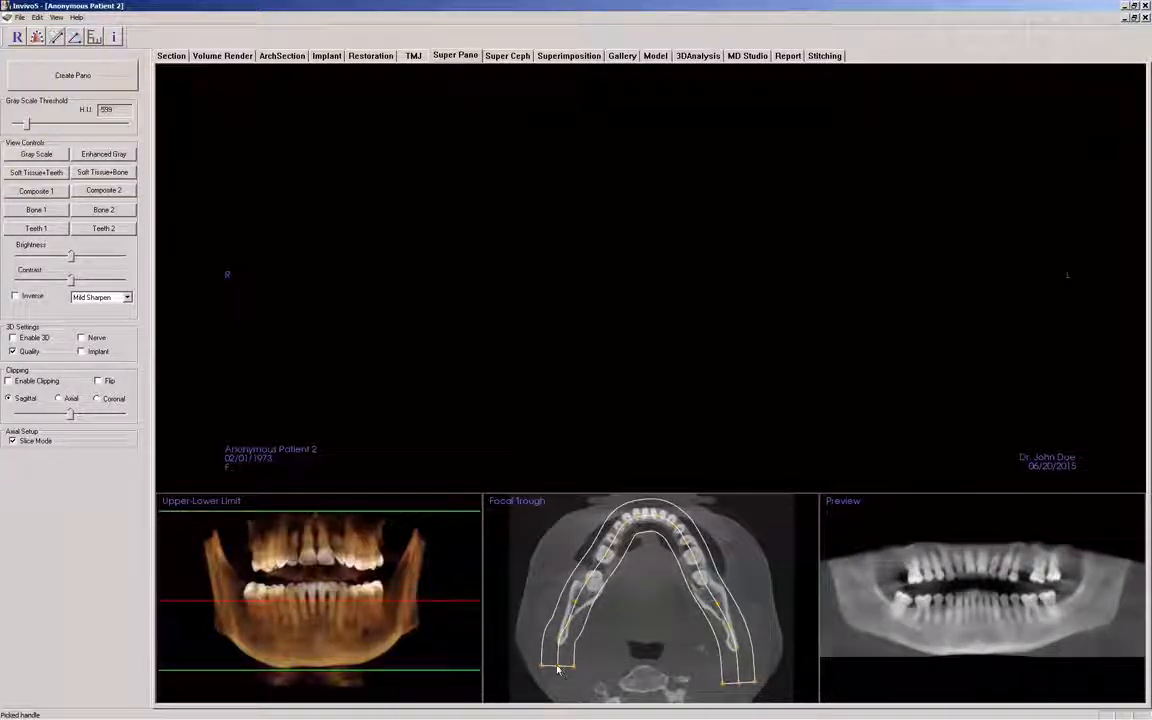
pyautogui.moveTo(556, 676); pyautogui.dragTo(557, 677)
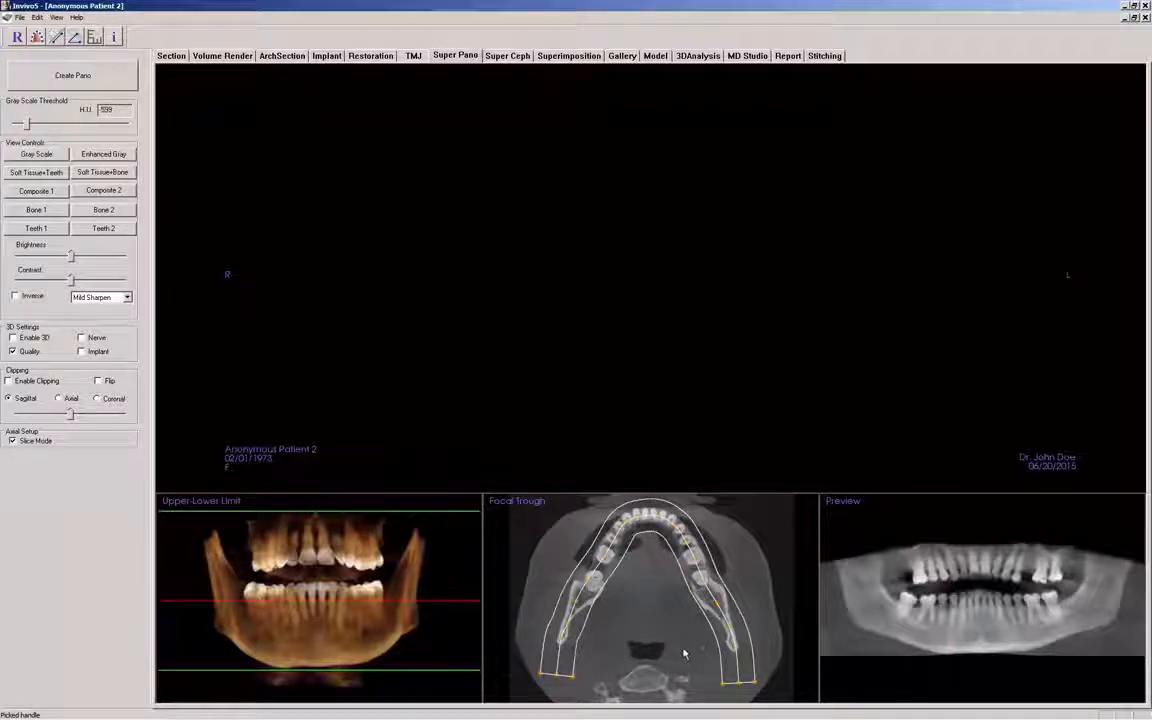
pyautogui.moveTo(738, 668); pyautogui.dragTo(738, 665)
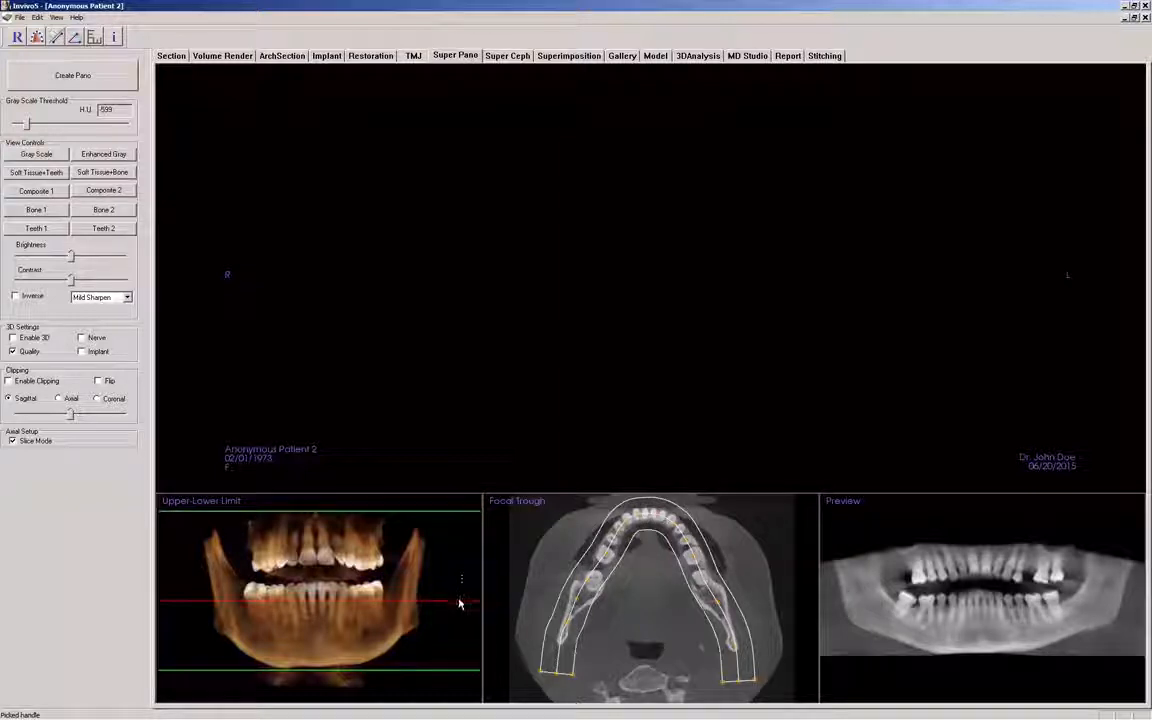
pyautogui.moveTo(459, 600); pyautogui.dragTo(463, 552)
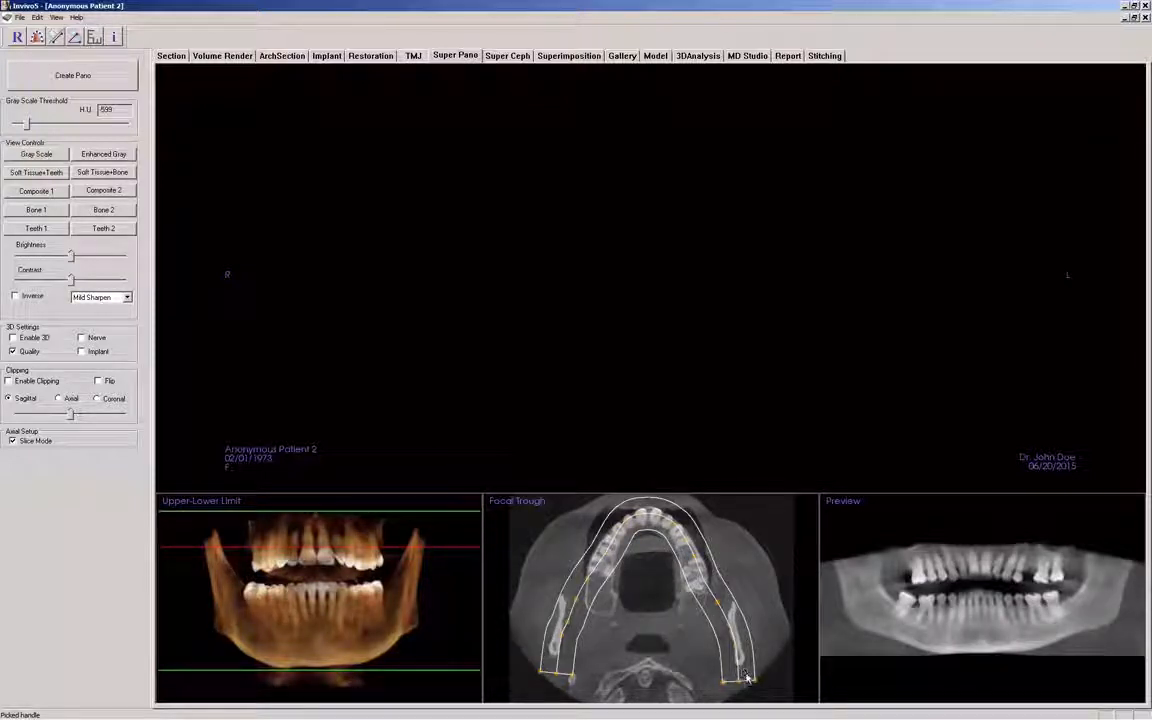
pyautogui.moveTo(756, 679); pyautogui.dragTo(758, 678)
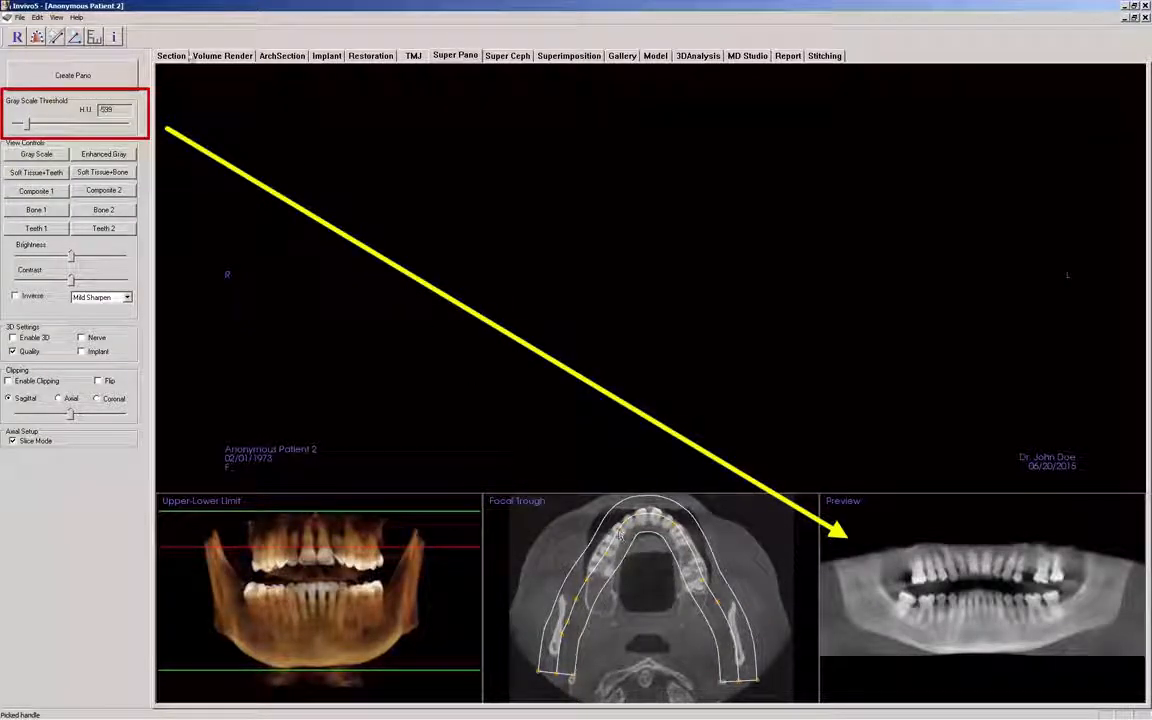
# Set the gray scale threshold to -319 HU and create the panoramic image.
pyautogui.moveTo(31, 120); pyautogui.dragTo(34, 134)
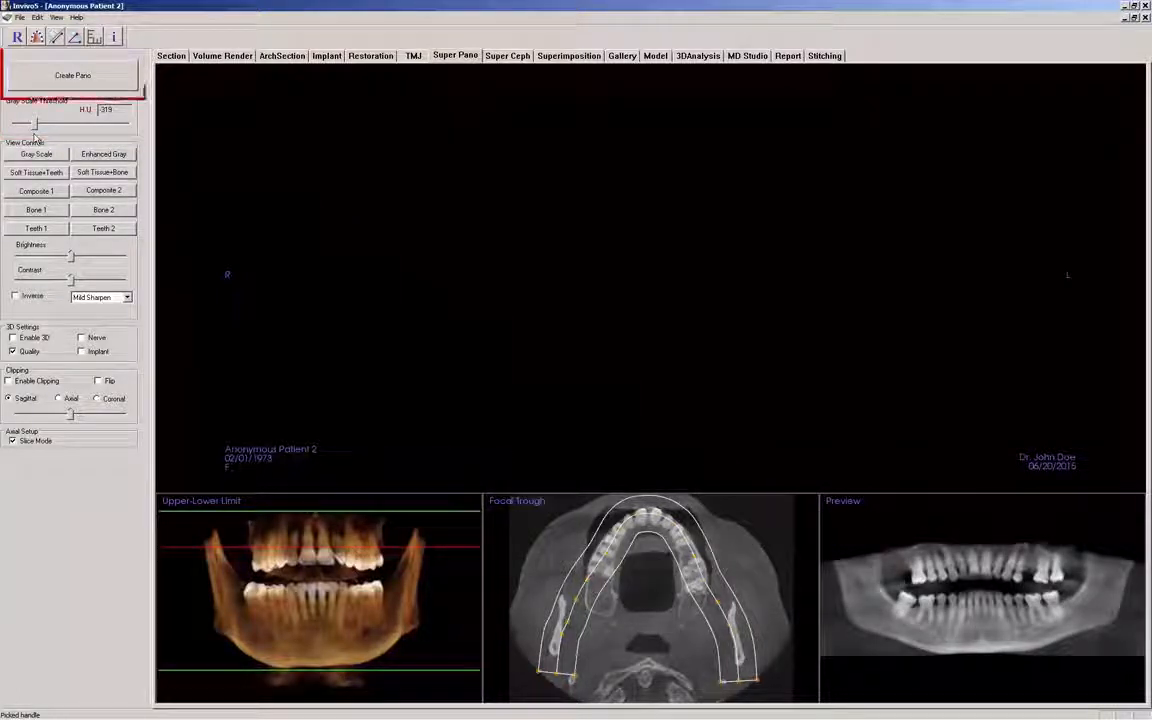
pyautogui.click(28, 77)
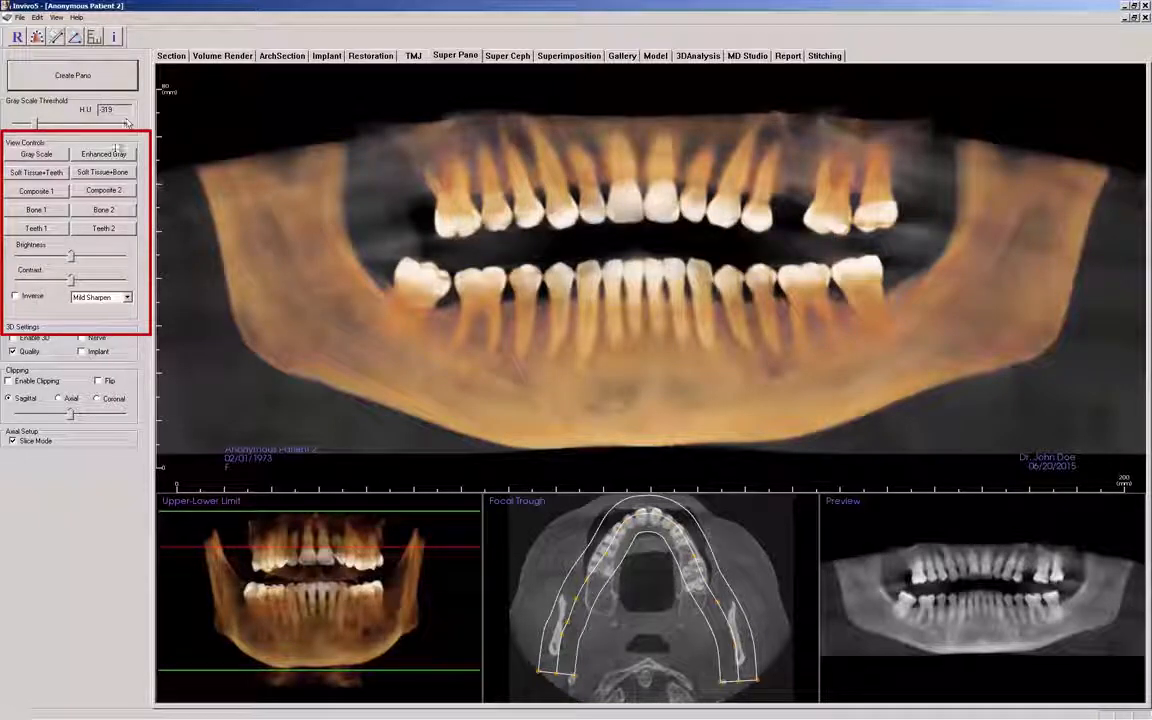
# Show the pano in Enhanced Gray with slightly lower contrast and Hard Sharpen, and switch Inverse on and back off.
pyautogui.click(104, 154)
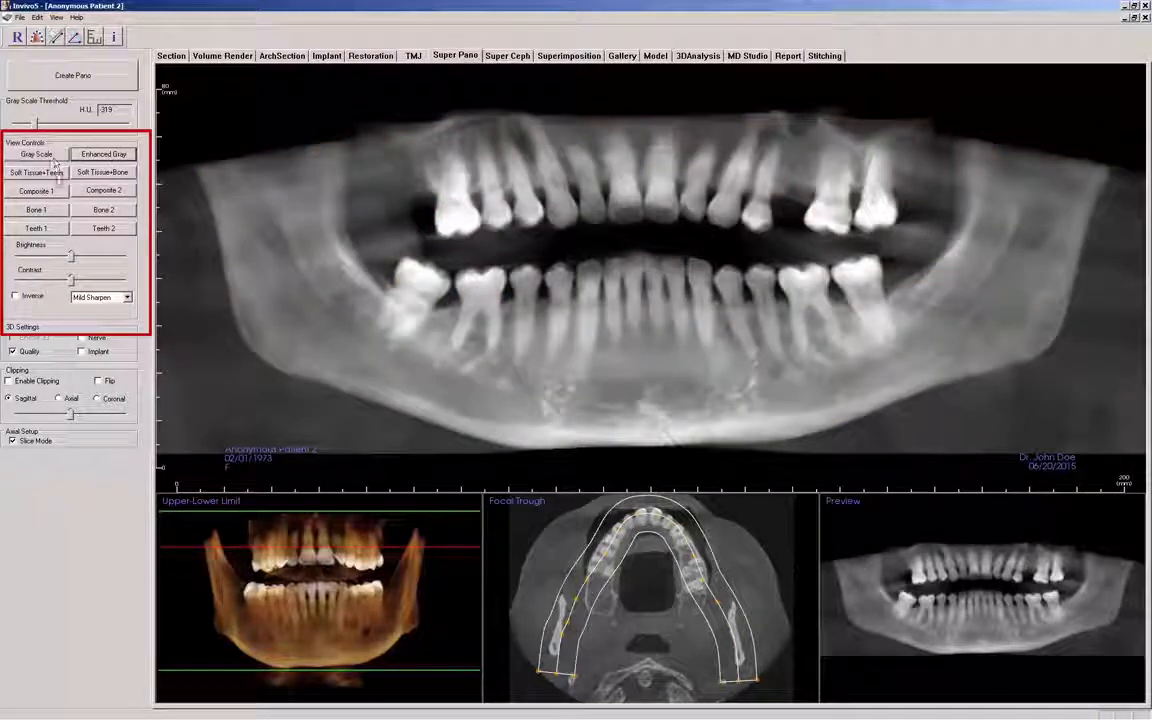
pyautogui.moveTo(70, 256); pyautogui.dragTo(66, 284)
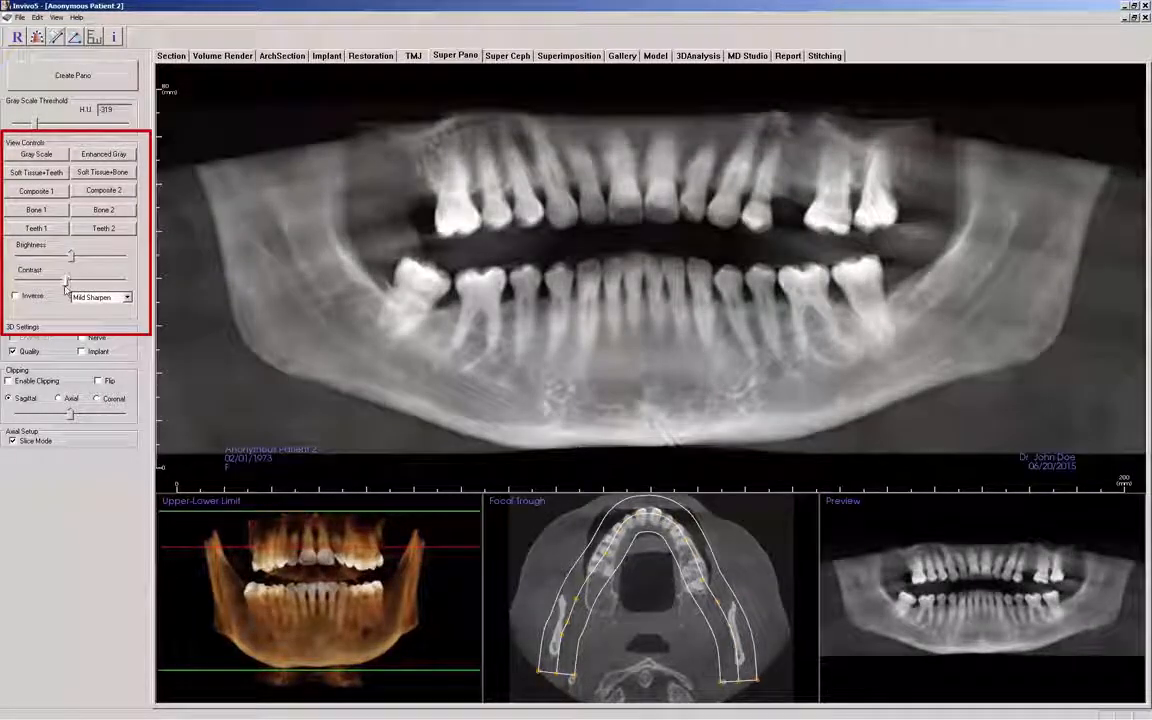
pyautogui.click(128, 298)
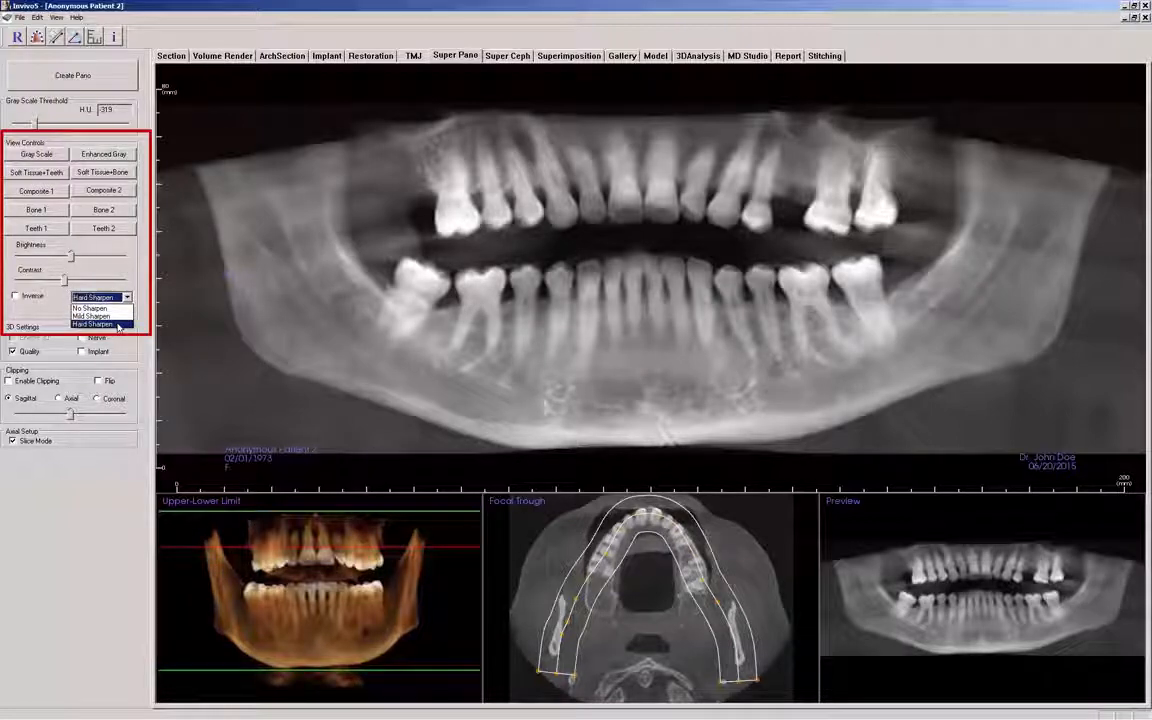
pyautogui.click(118, 325)
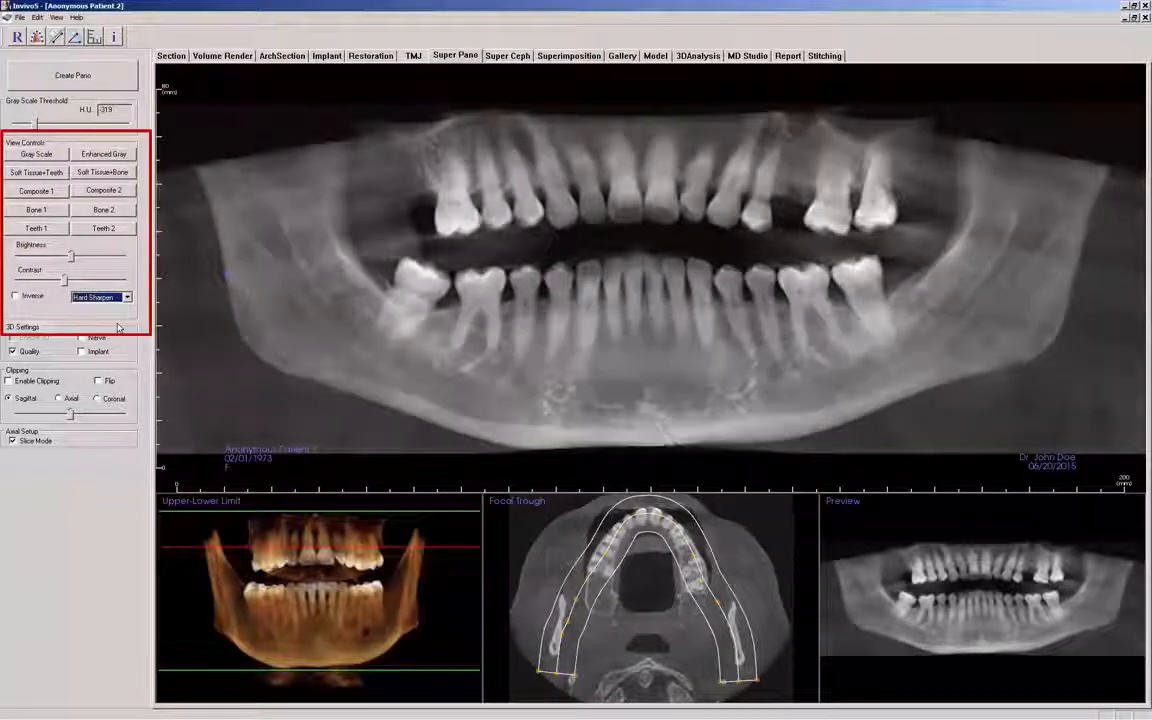
pyautogui.click(14, 297)
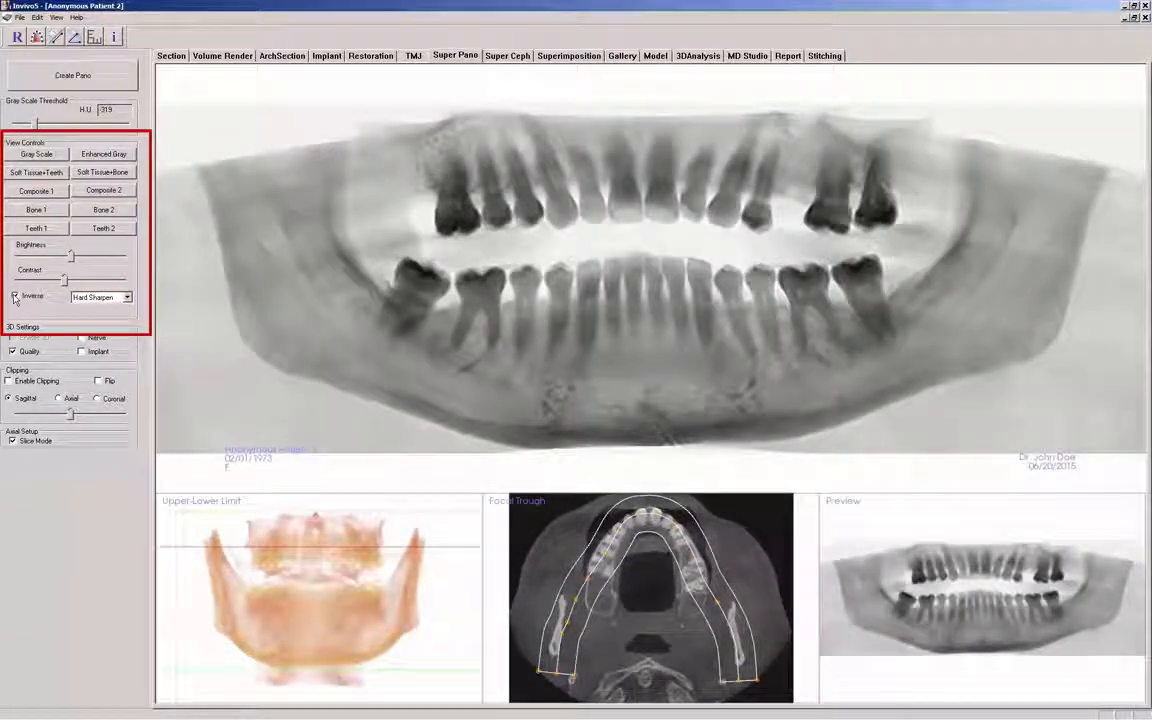
pyautogui.click(14, 297)
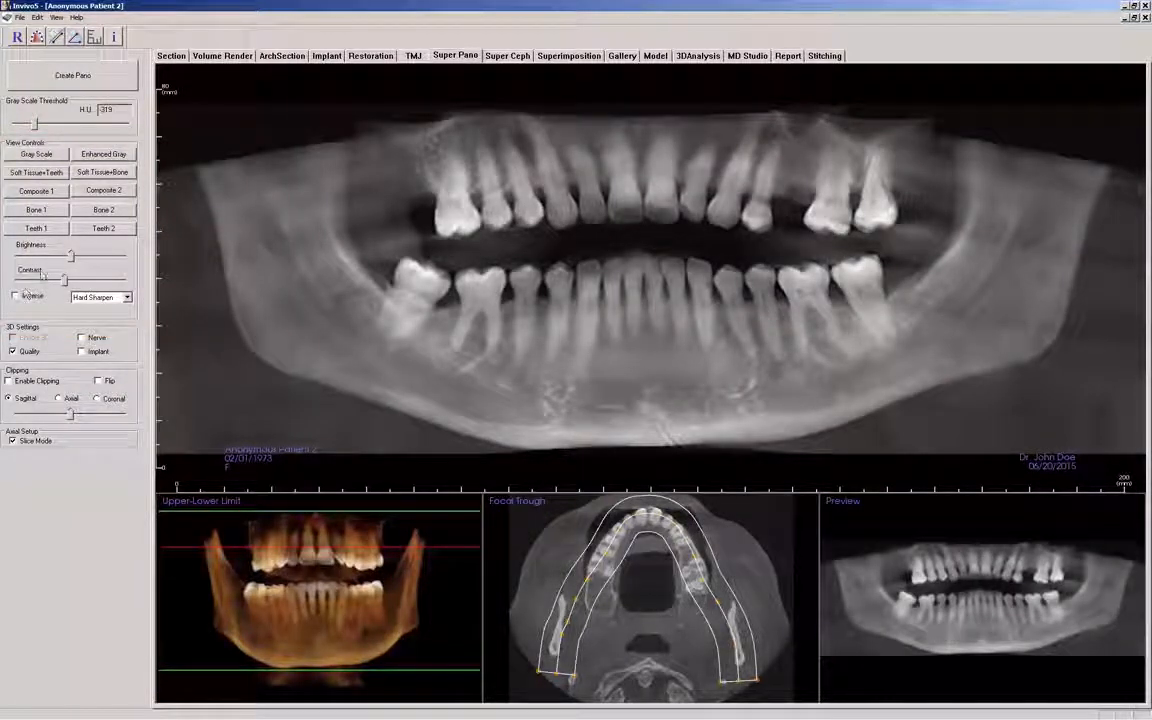
# Apply the Composite 2 rendering with 3D enabled, and rotate the pano to inspect it obliquely before returning to a frontal view.
pyautogui.click(99, 193)
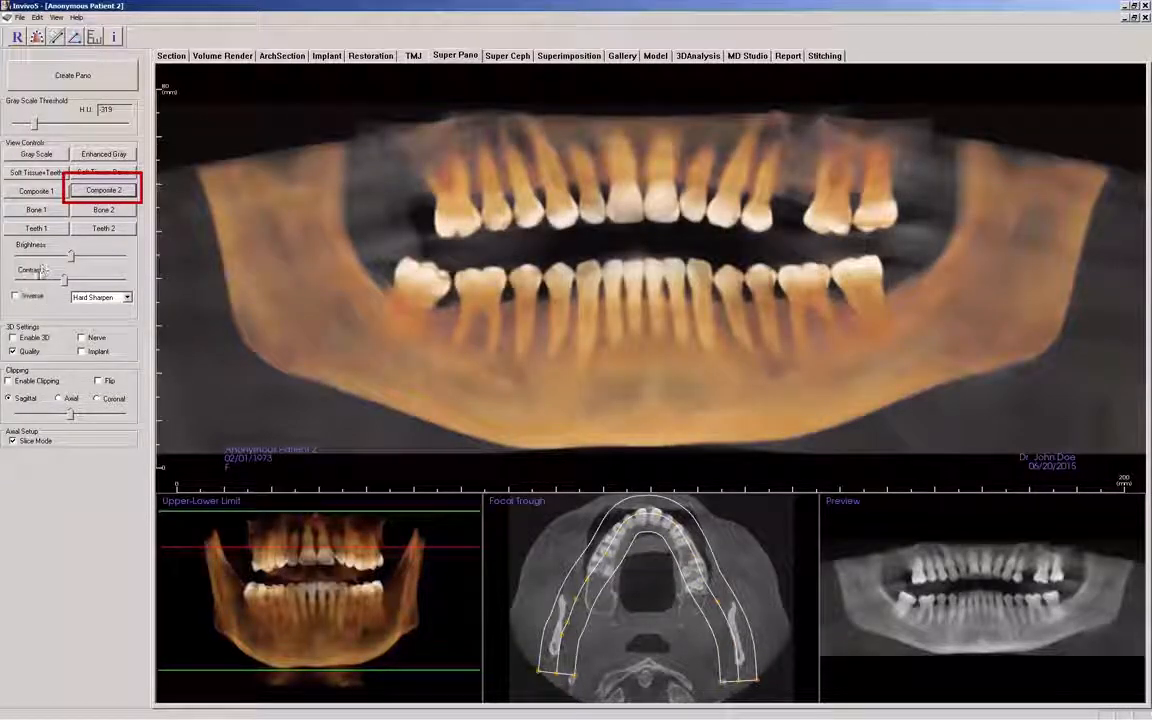
pyautogui.click(13, 337)
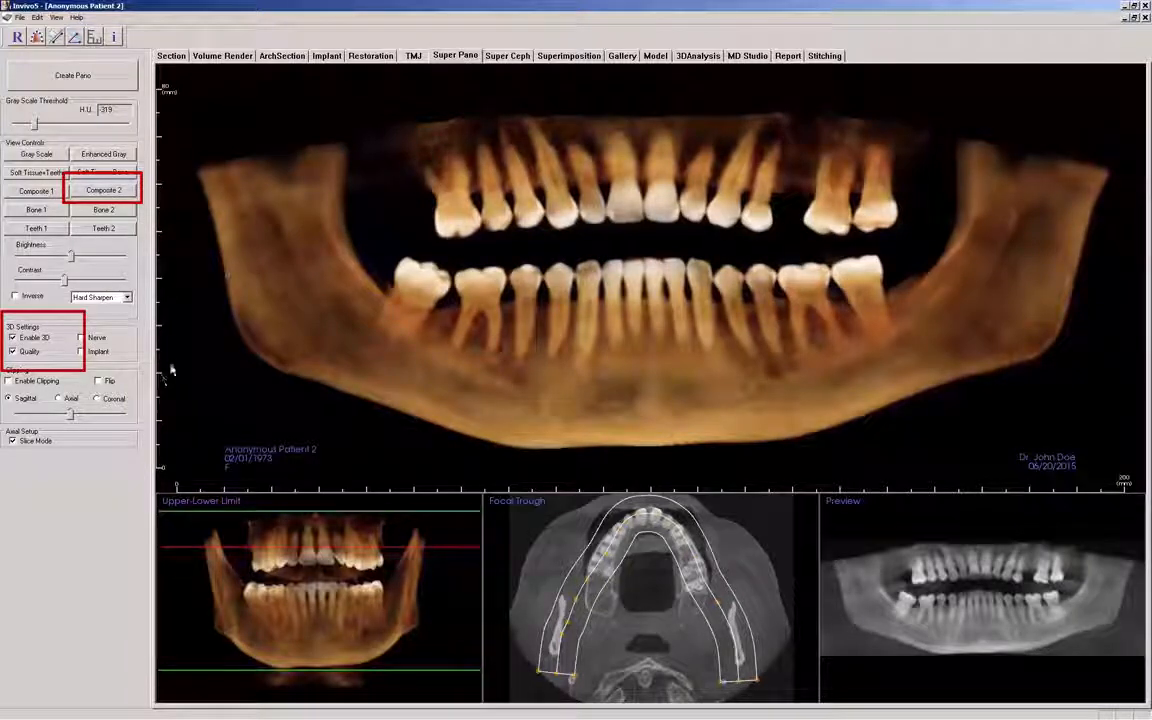
pyautogui.moveTo(190, 335); pyautogui.dragTo(470, 360)
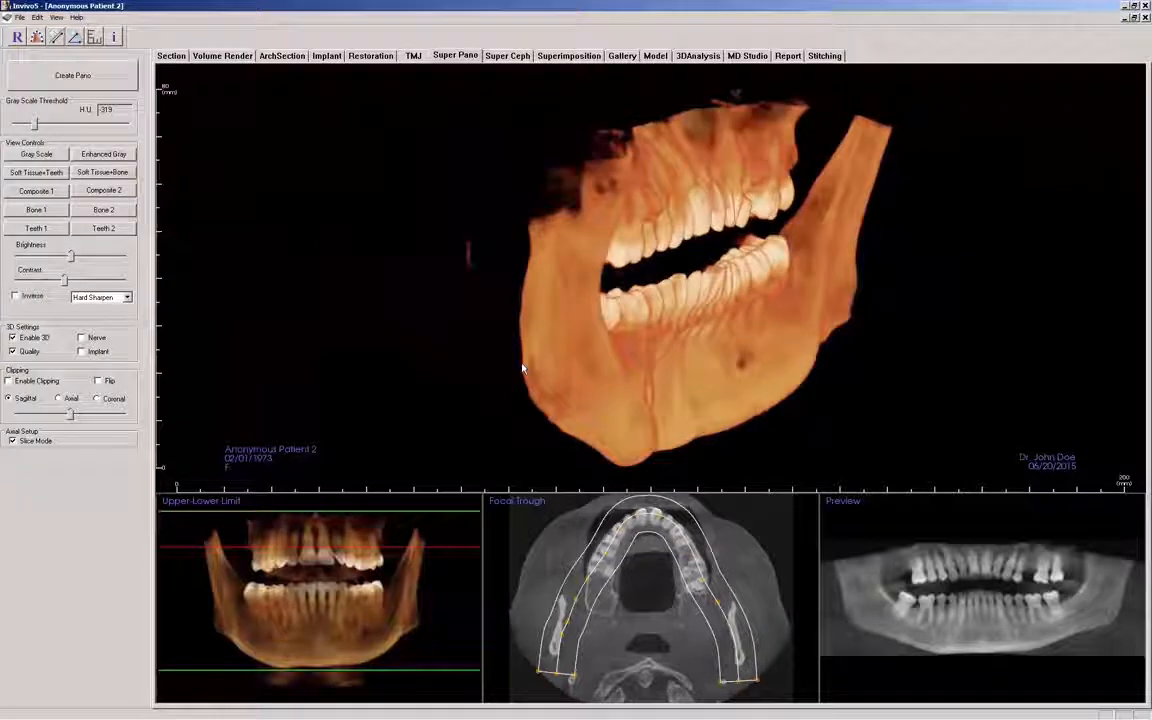
pyautogui.moveTo(522, 368)
pyautogui.mouseDown()
pyautogui.moveTo(576, 380)
pyautogui.moveTo(712, 378)
pyautogui.moveTo(740, 366)
pyautogui.moveTo(383, 381)
pyautogui.moveTo(540, 358)
pyautogui.mouseUp()
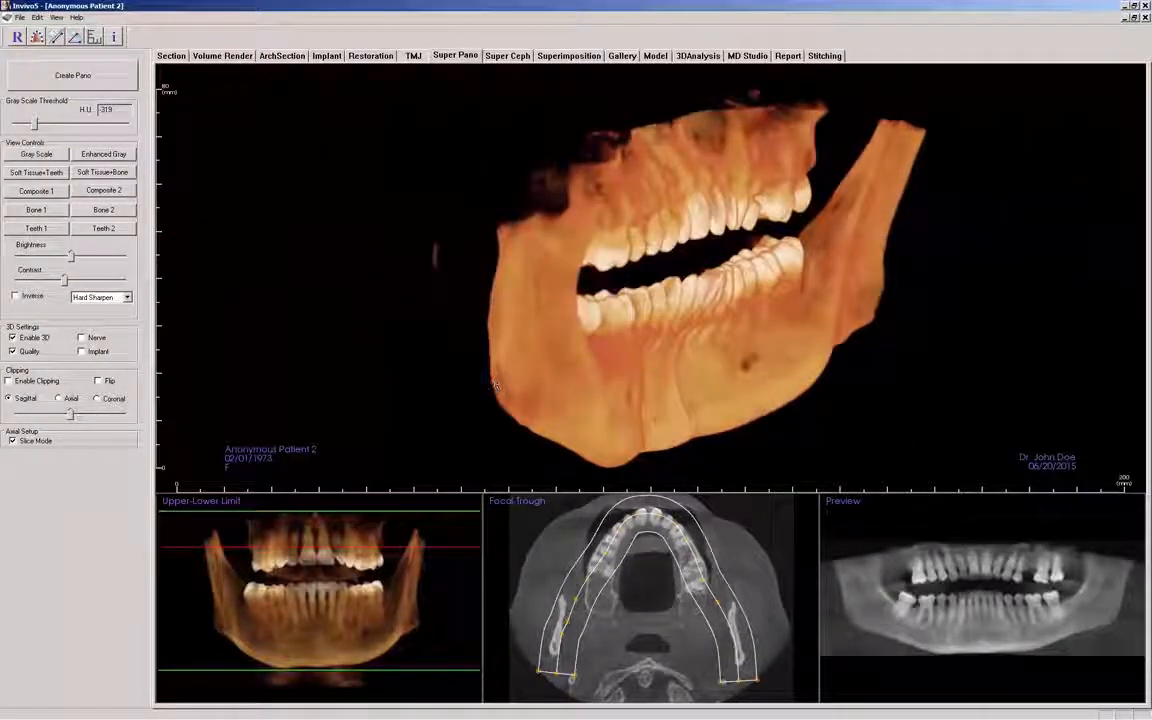
pyautogui.moveTo(580, 396); pyautogui.dragTo(327, 368)
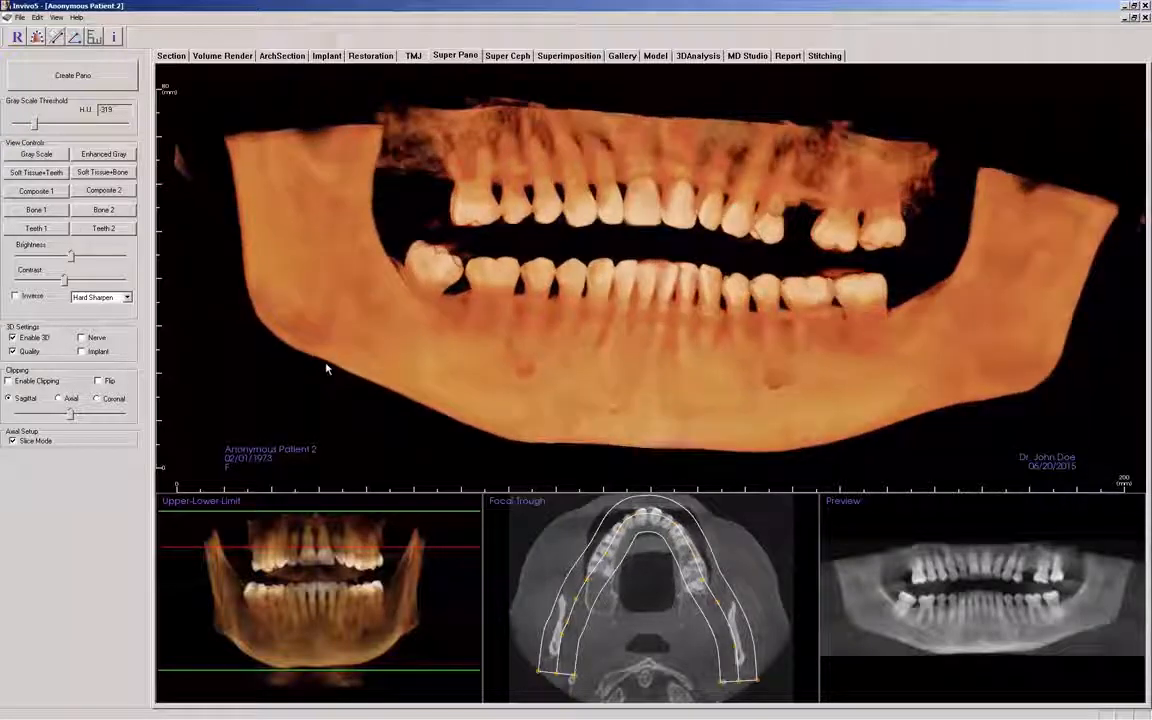
pyautogui.moveTo(506, 393); pyautogui.dragTo(458, 398)
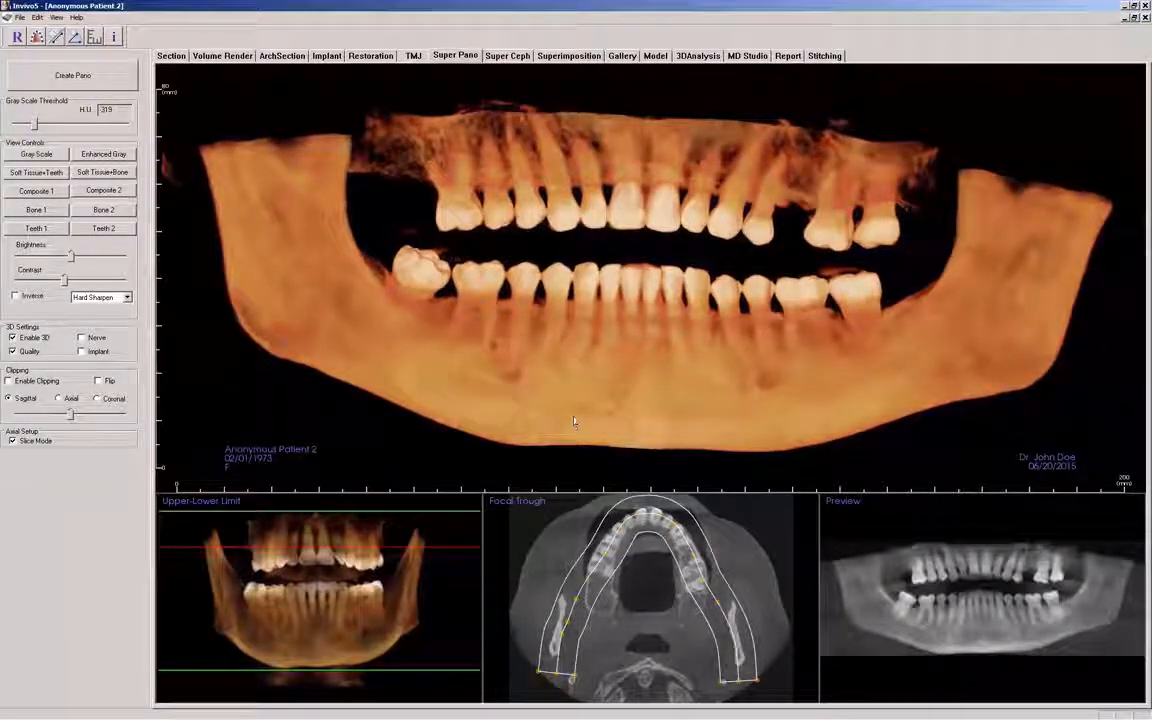
pyautogui.moveTo(573, 423); pyautogui.dragTo(584, 411)
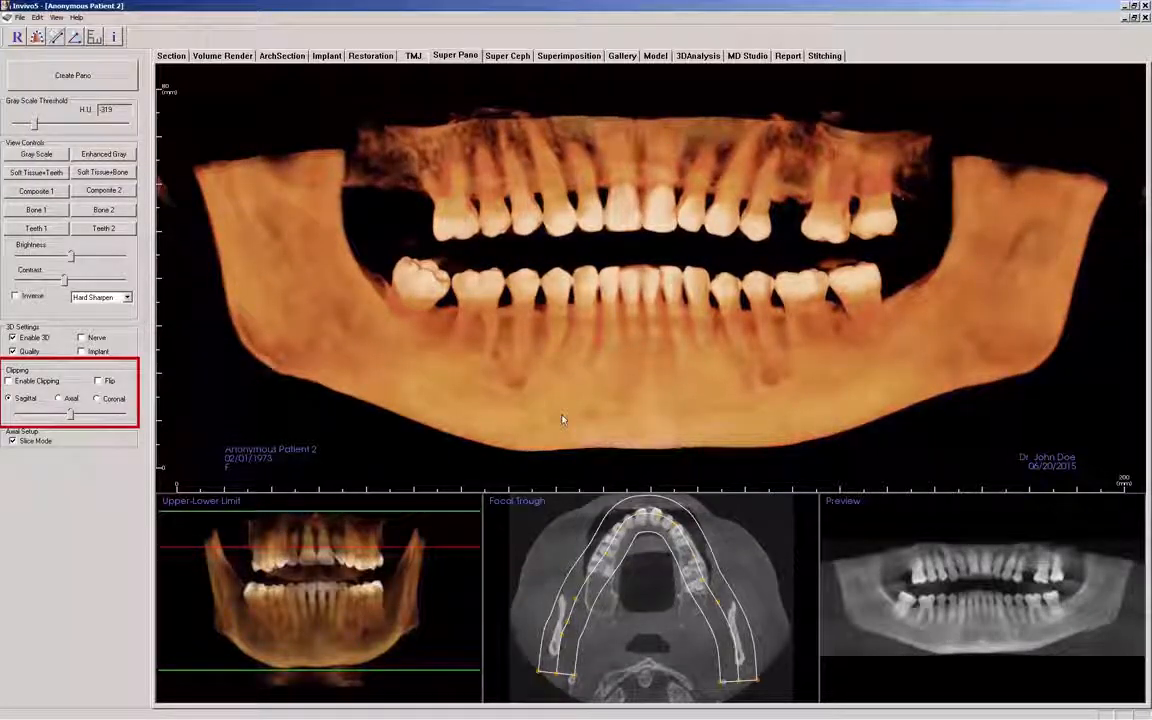
# Switch sagittal clipping of the 3D pano on and back off.
pyautogui.click(48, 382)
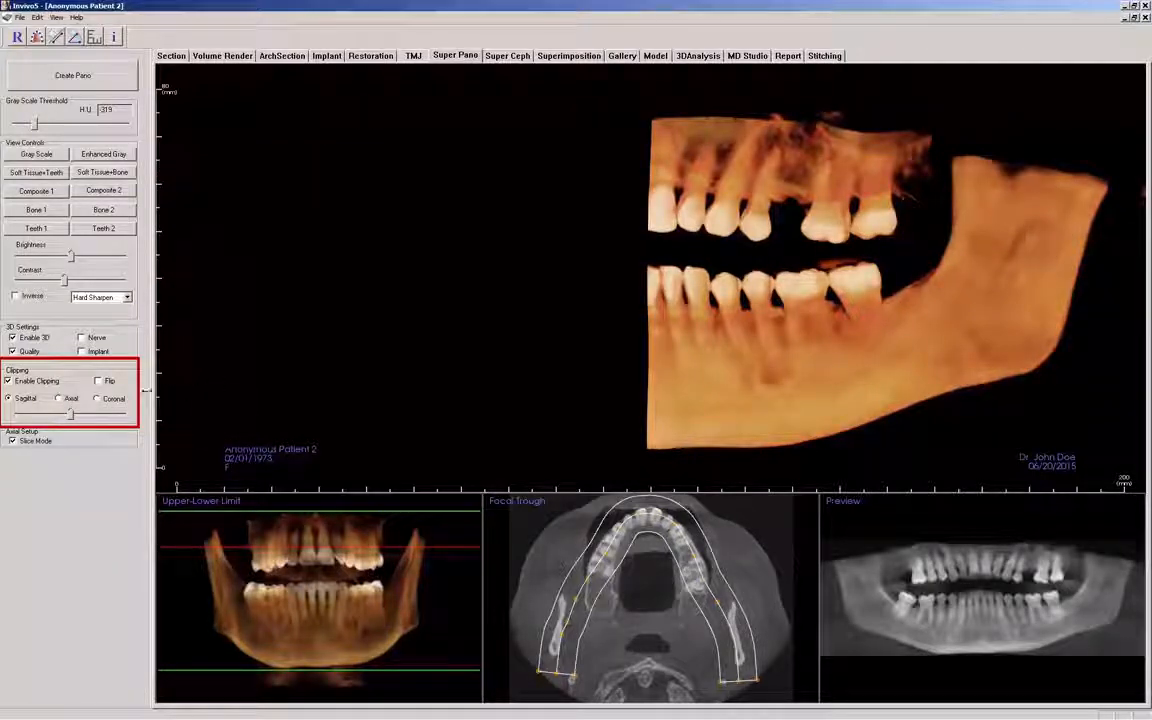
pyautogui.click(50, 384)
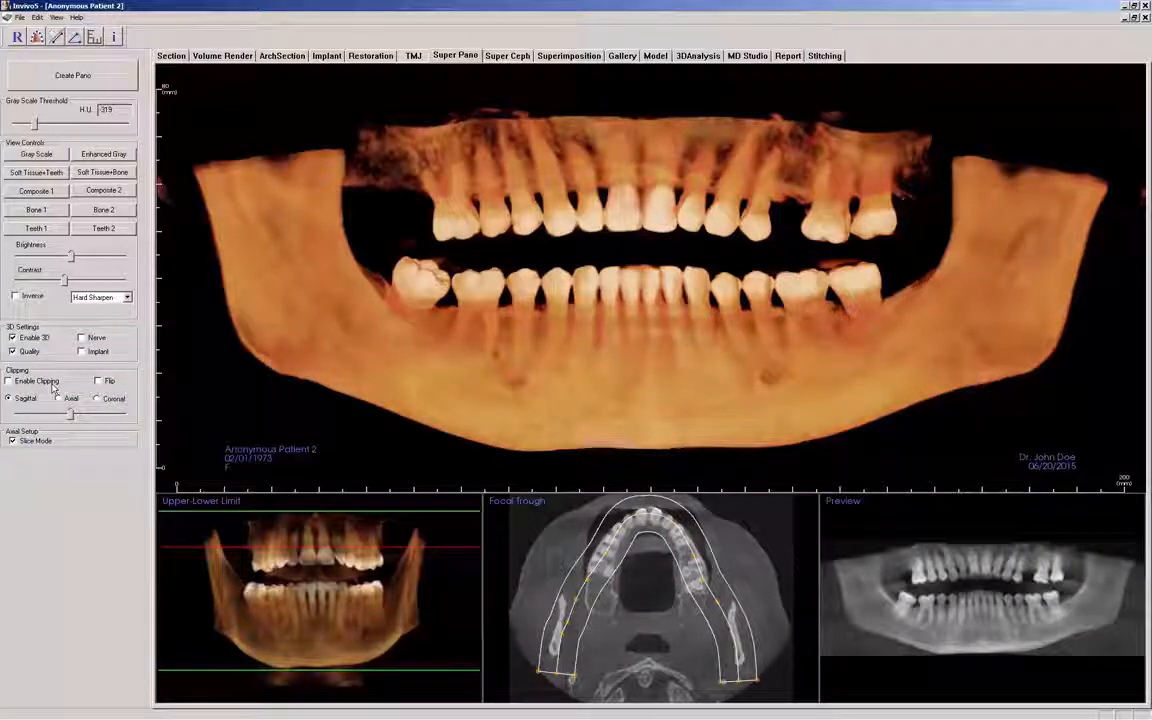
# Show the nerve pathways on the pano in Enhanced Gray, and cycle the grid and ruler overlays back to the full-length rulers.
pyautogui.click(82, 339)
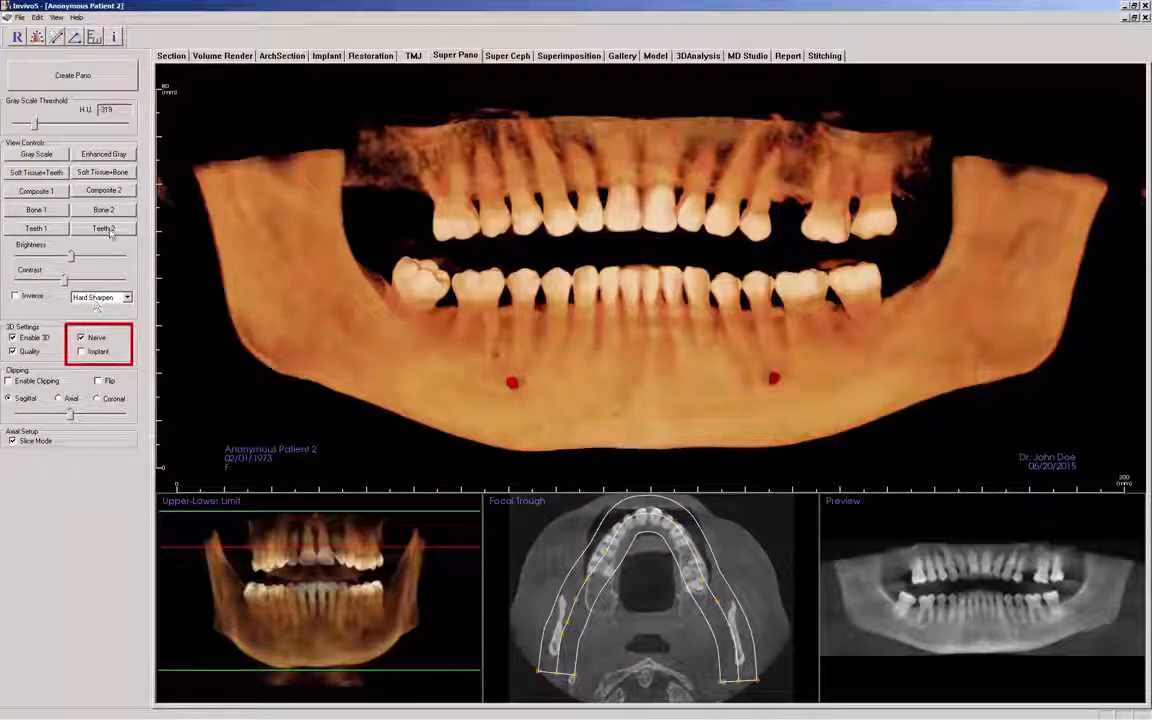
pyautogui.click(104, 155)
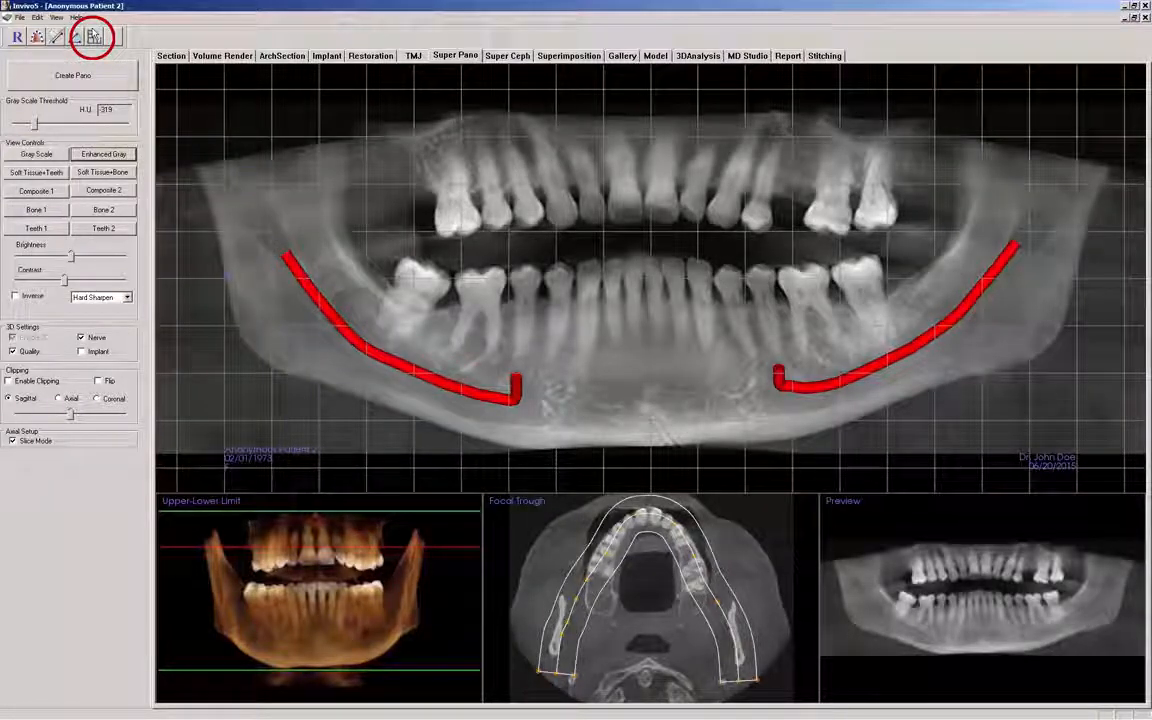
pyautogui.click(92, 32)
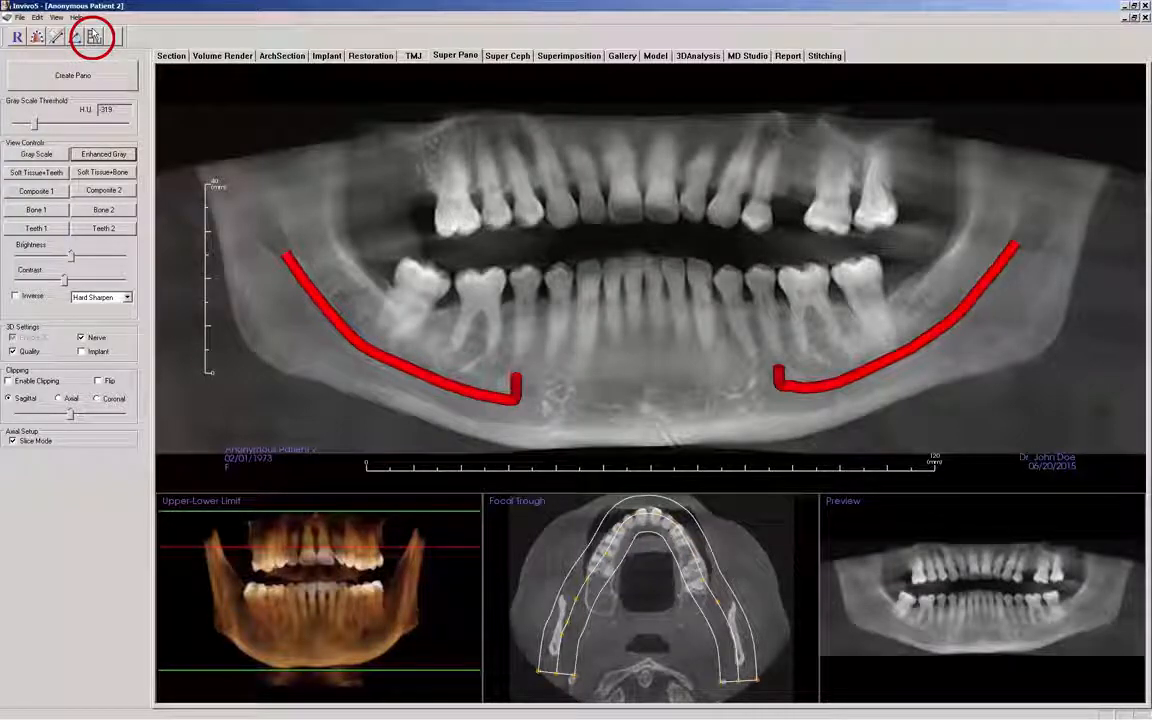
pyautogui.click(93, 35)
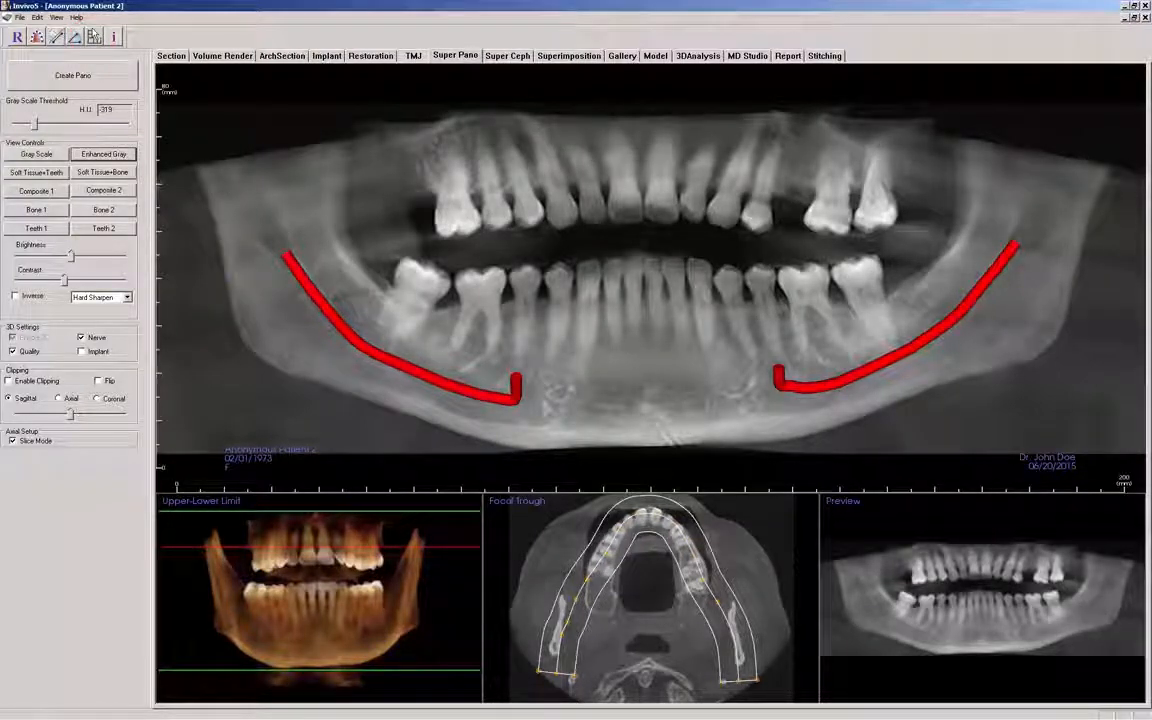
# Switch to the Volume Render view.
pyautogui.click(224, 58)
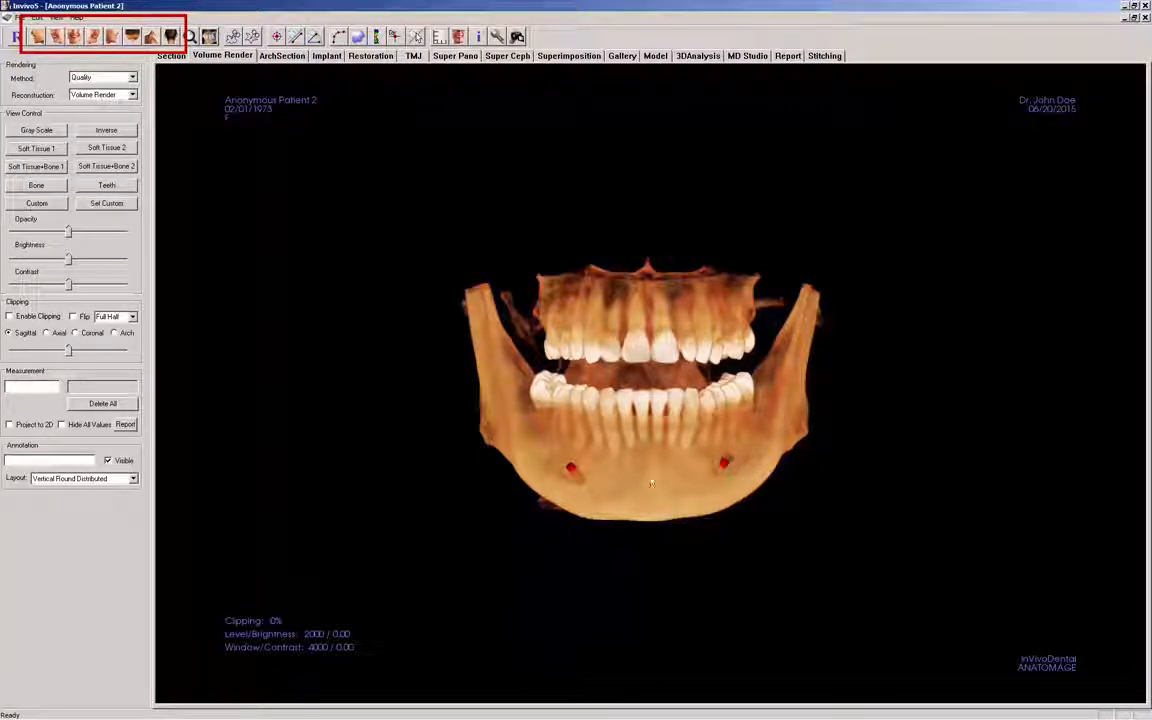
# Inspect the volume from the preset left, right, oblique, top, bottom and back views, then return to the front and tilt it slightly.
pyautogui.click(37, 38)
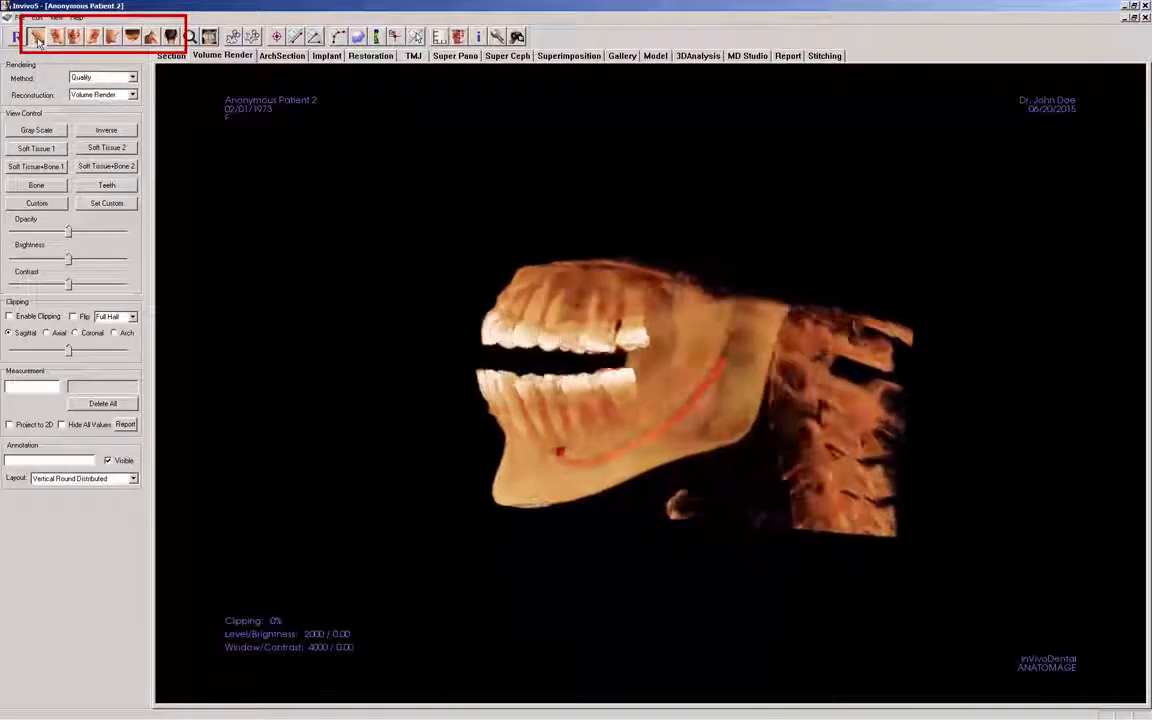
pyautogui.click(57, 38)
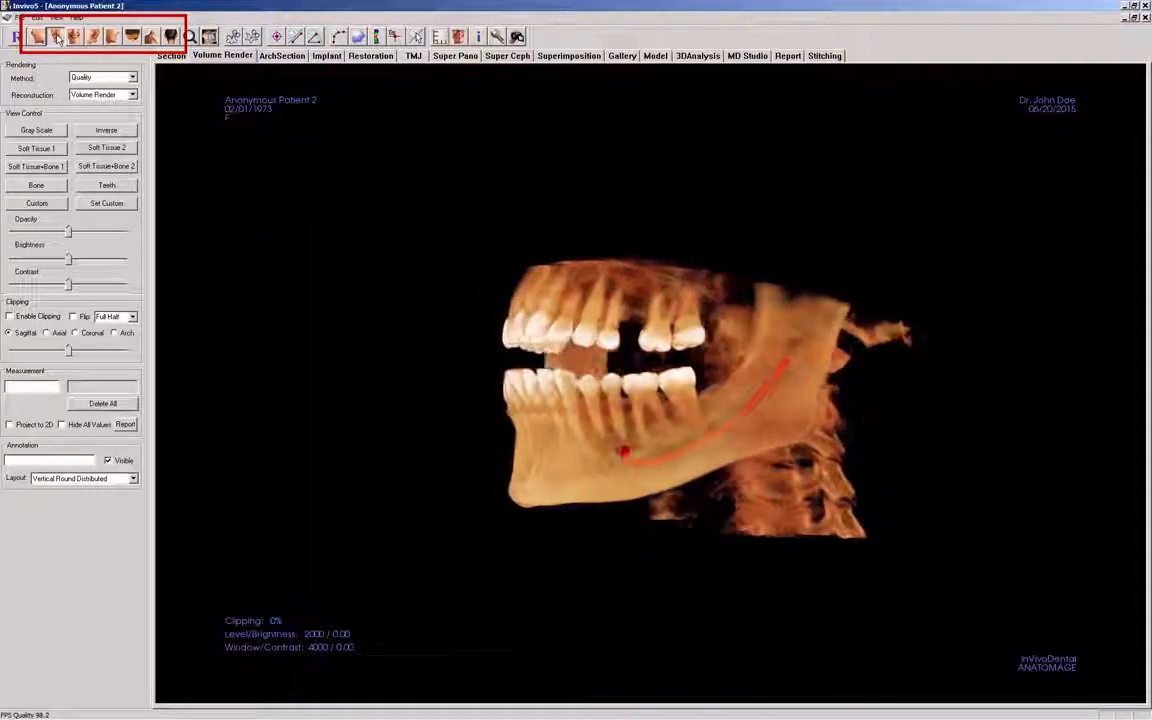
pyautogui.click(93, 37)
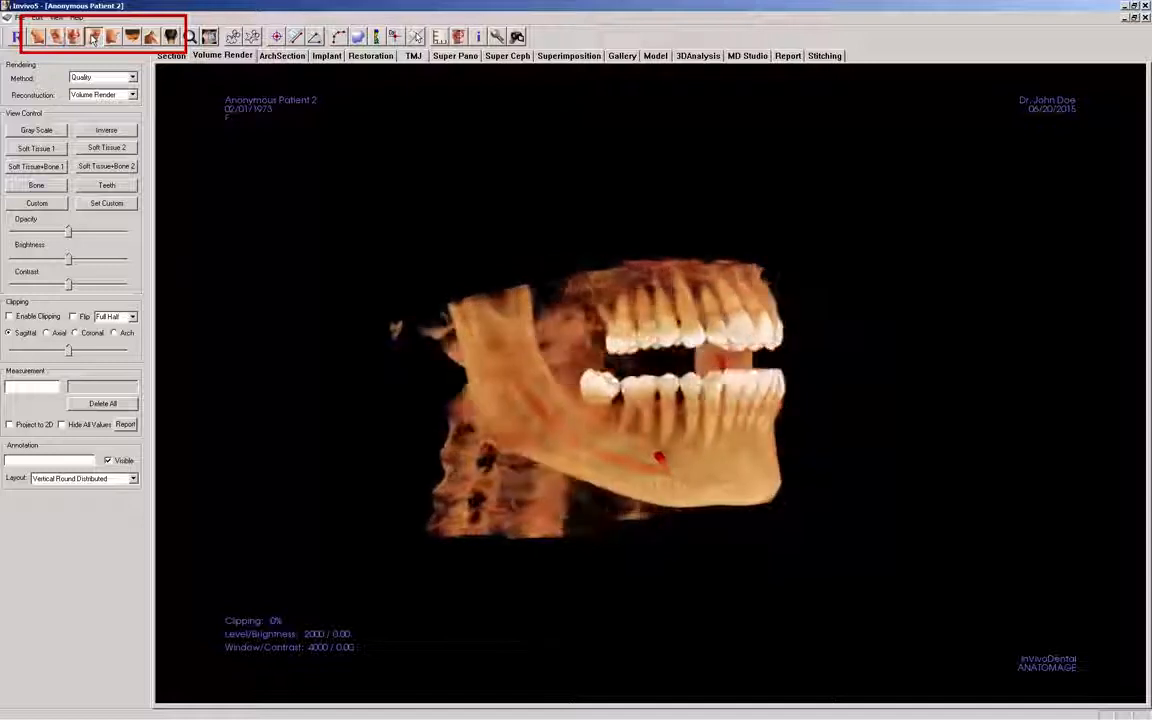
pyautogui.click(111, 39)
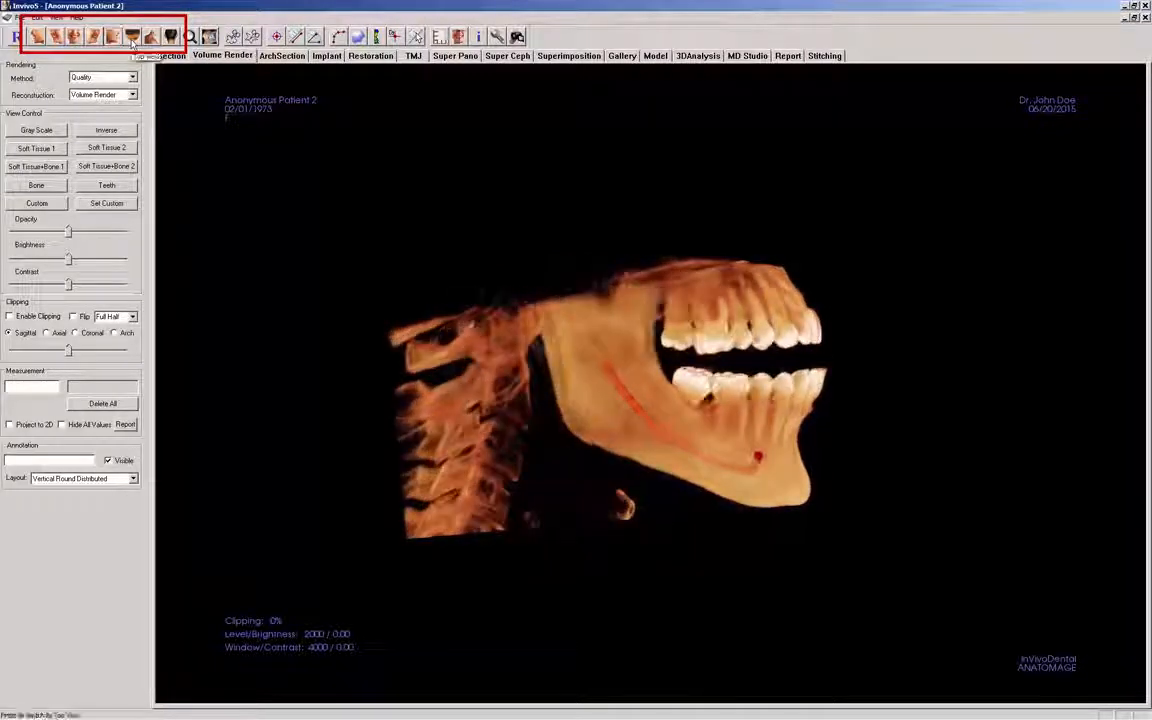
pyautogui.click(131, 38)
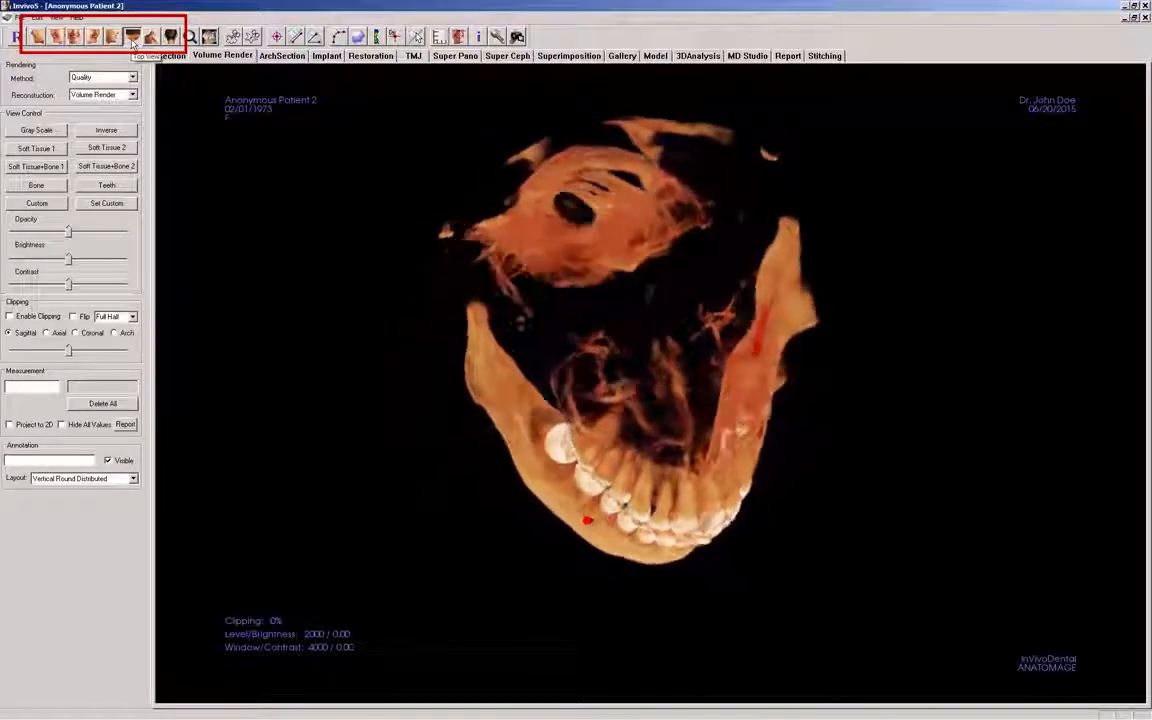
pyautogui.click(148, 38)
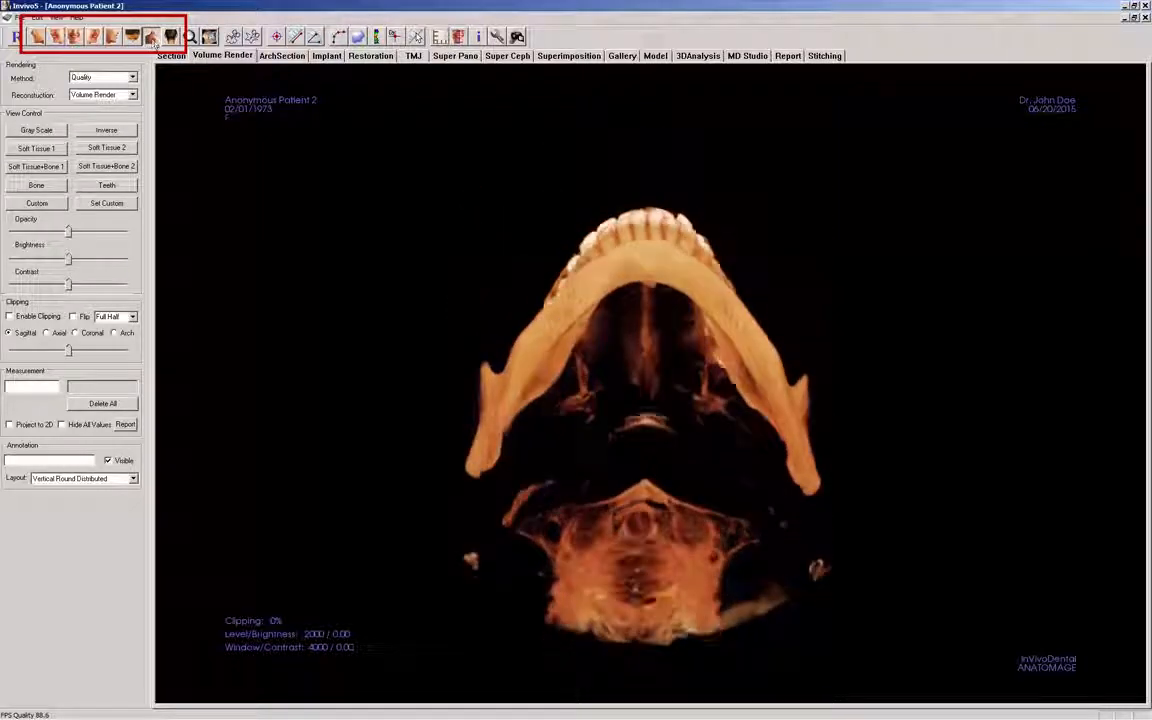
pyautogui.click(170, 37)
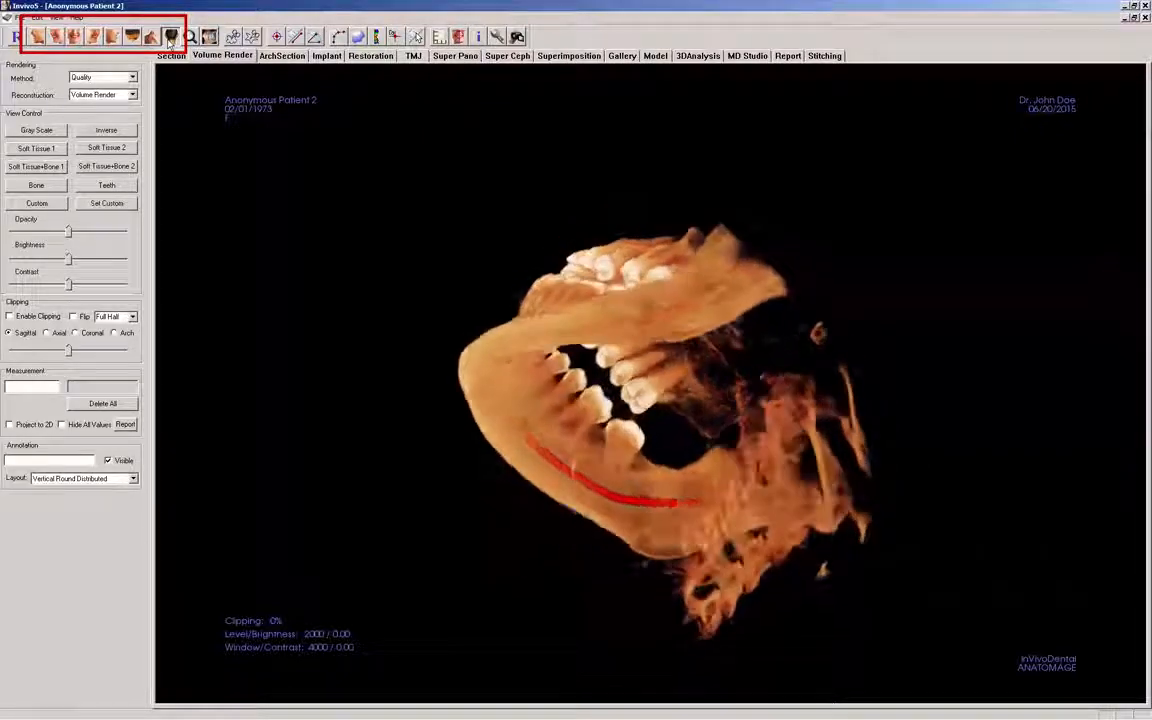
pyautogui.click(75, 37)
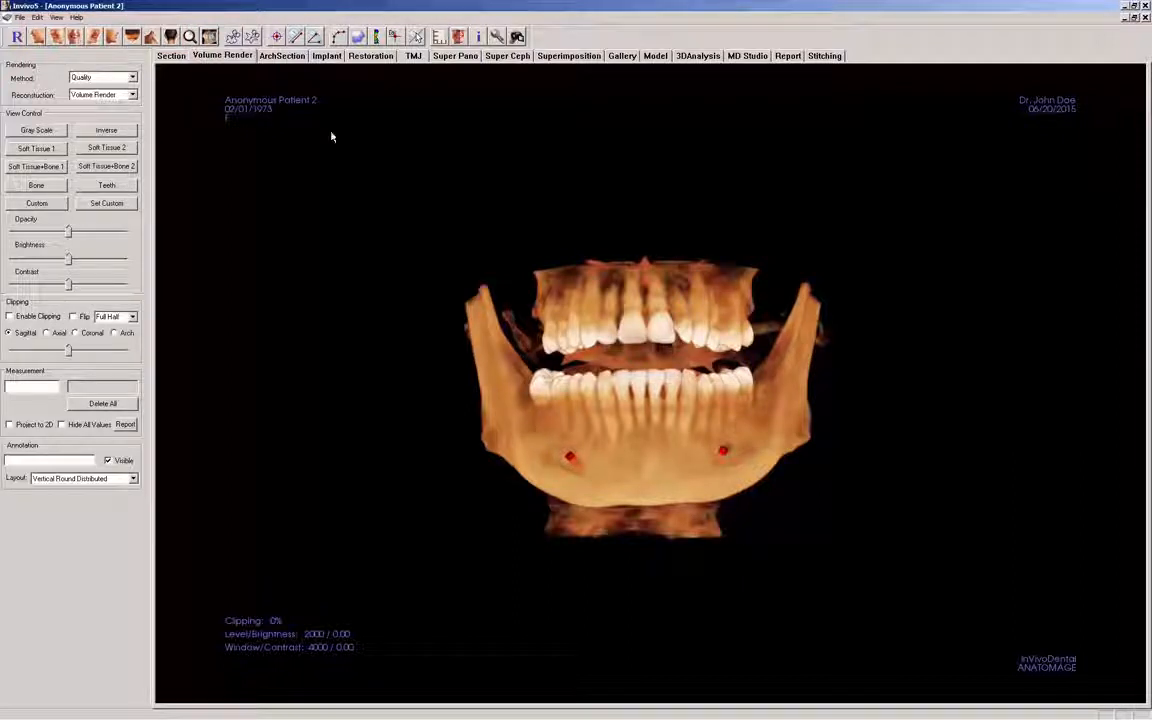
pyautogui.moveTo(451, 303); pyautogui.dragTo(458, 328)
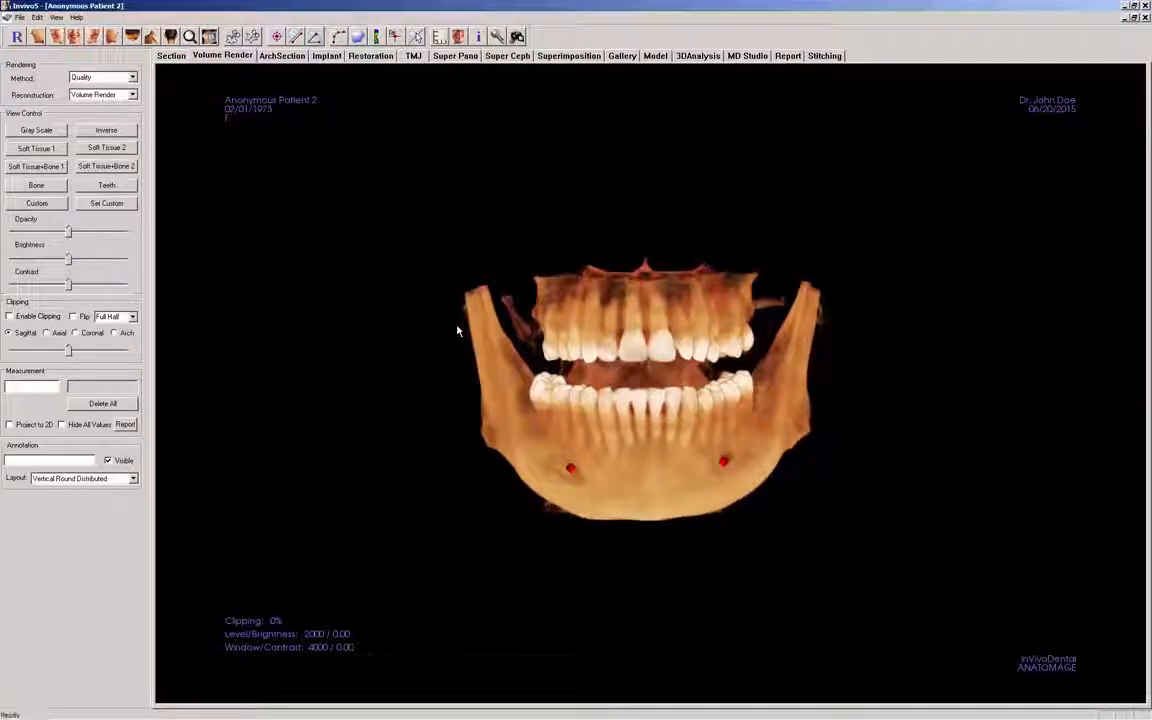
# Magnify the patient's left side of the jaws, rotate to view it obliquely, and restore the full front view.
pyautogui.click(190, 37)
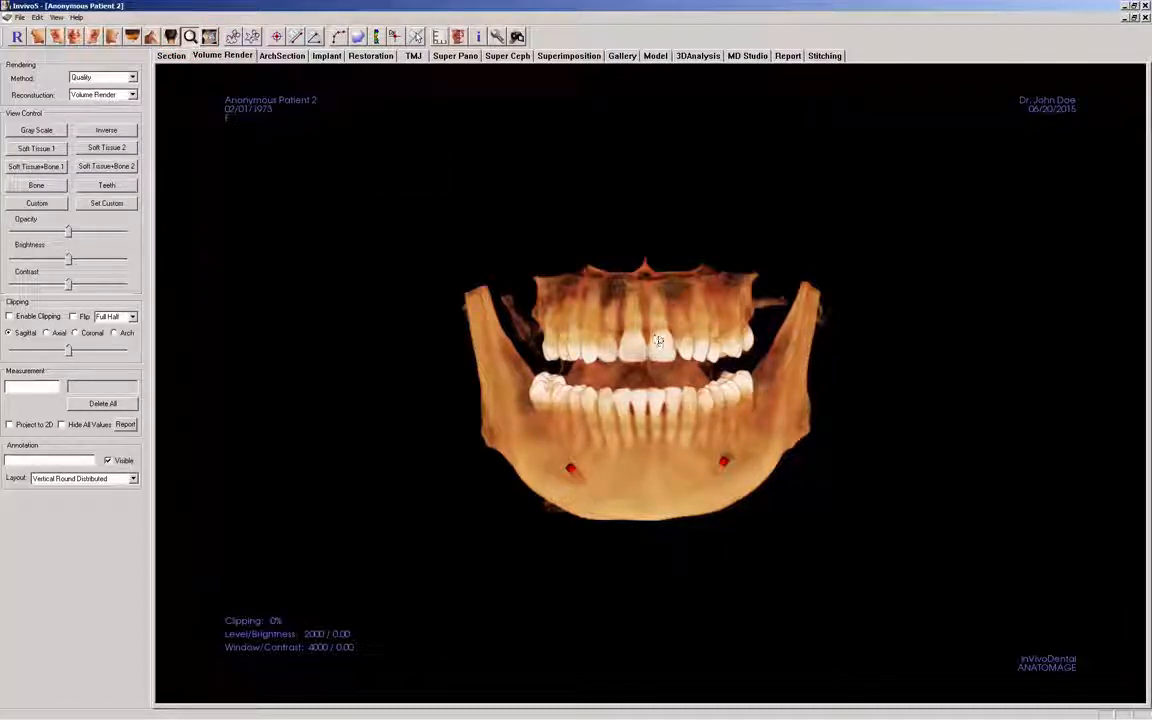
pyautogui.click(730, 330)
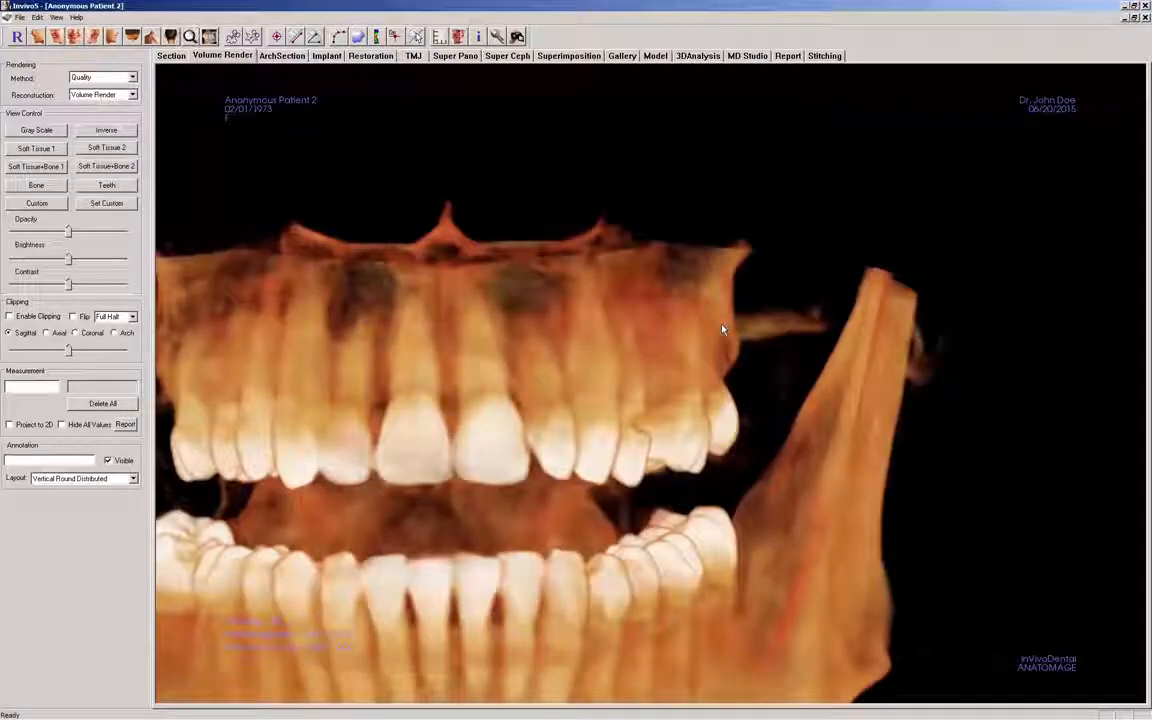
pyautogui.moveTo(718, 536); pyautogui.dragTo(463, 547)
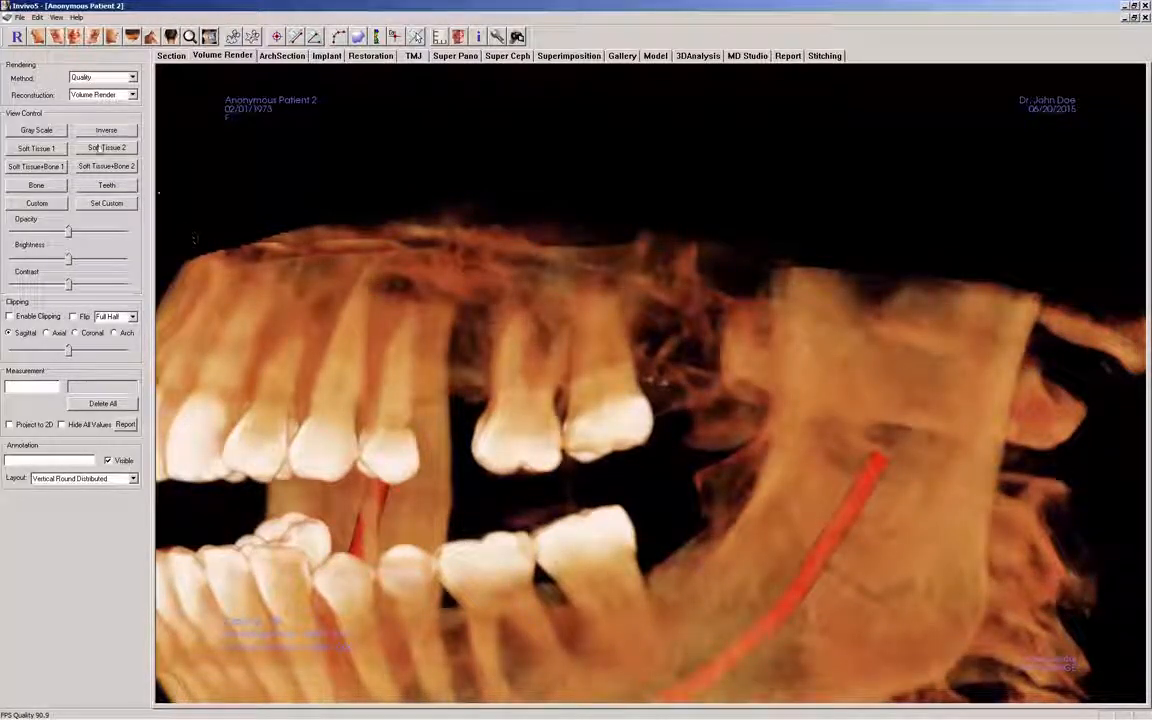
pyautogui.click(73, 37)
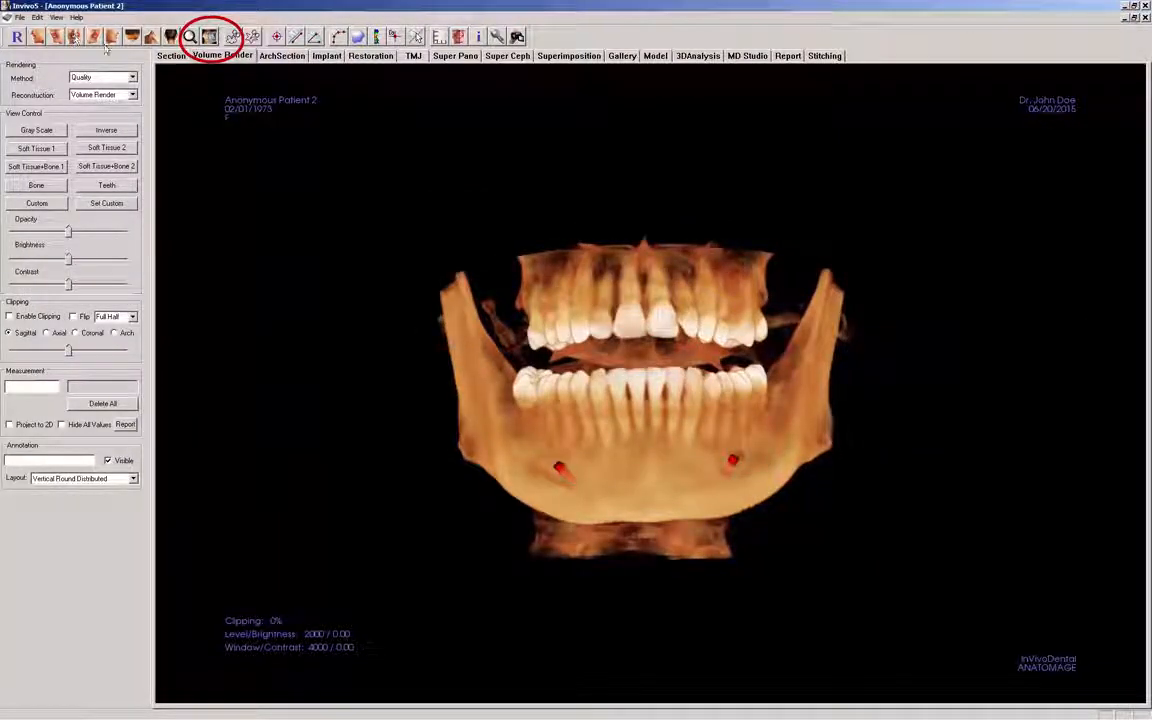
# Rotate to the patient's left side and scan a local grayscale cross-section through the upper posterior teeth.
pyautogui.moveTo(717, 375); pyautogui.dragTo(421, 384)
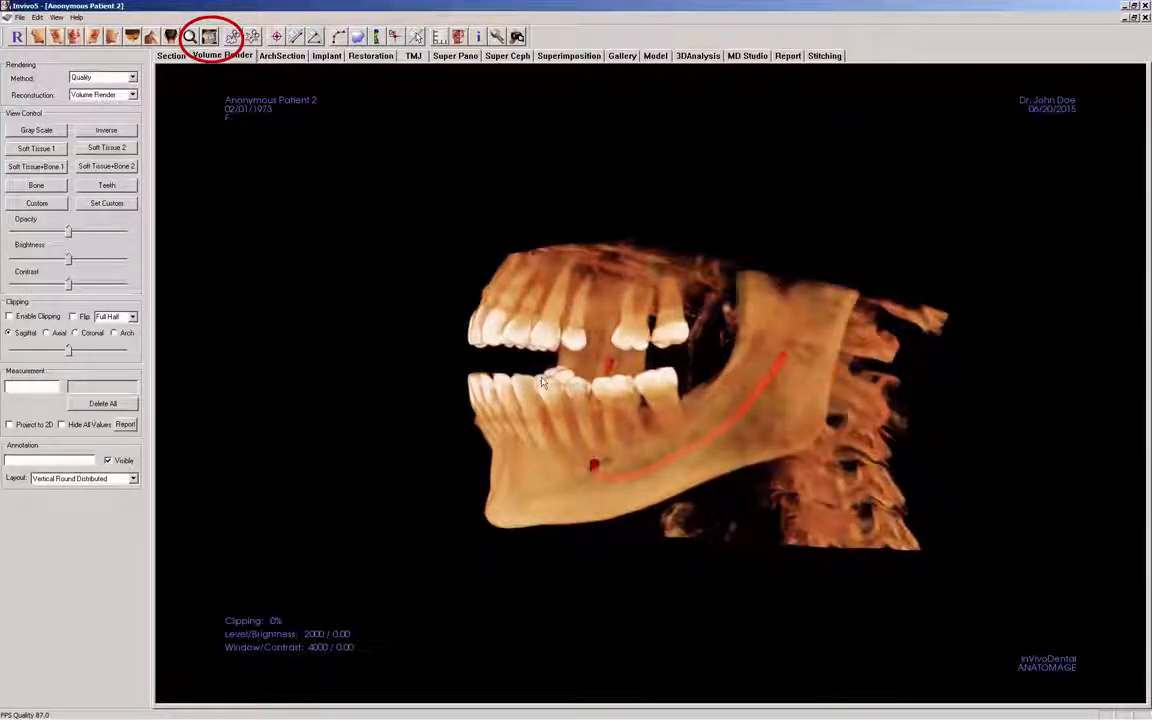
pyautogui.moveTo(545, 382); pyautogui.dragTo(507, 387)
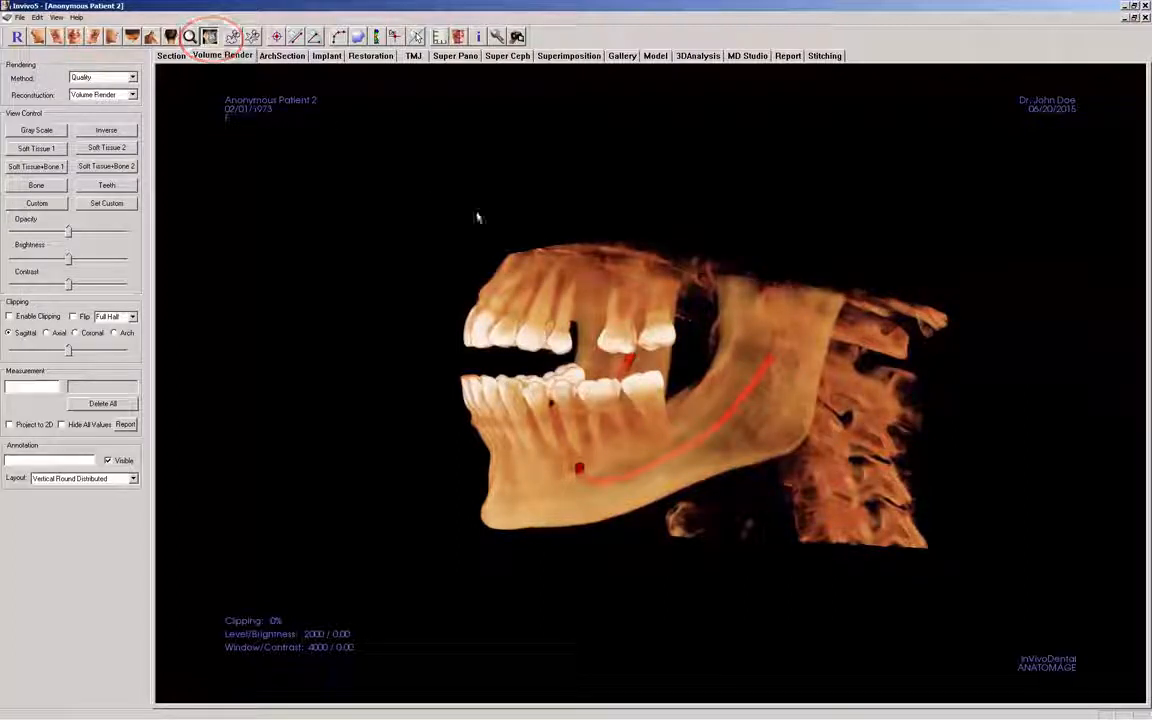
pyautogui.click(586, 308)
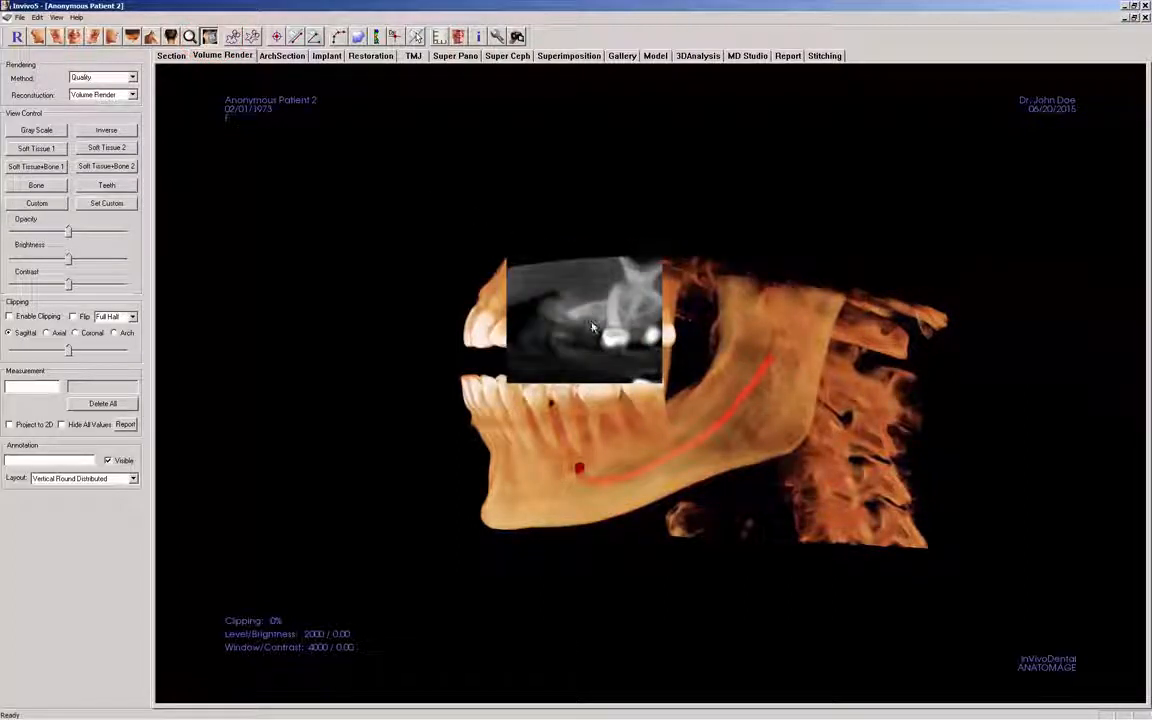
pyautogui.scroll(-3, 592, 323)
pyautogui.scroll(-5, 592, 327)
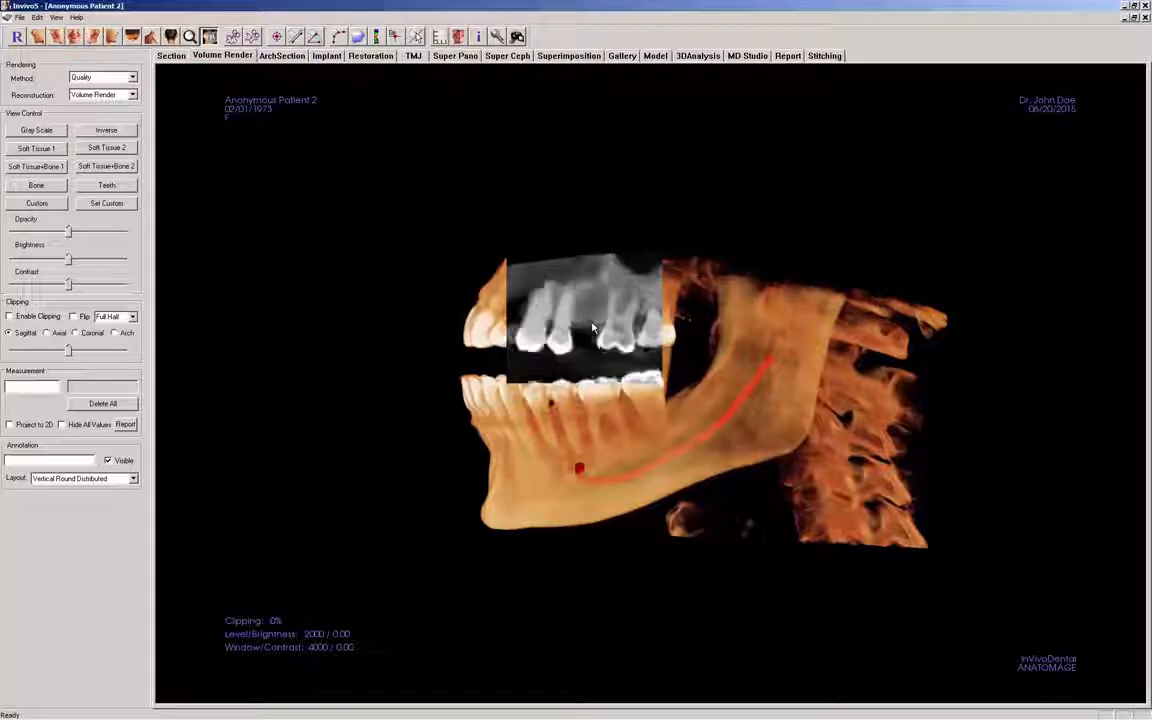
# Scan a local grayscale cross-section through the lower jaw around the mental foramen, then remove it.
pyautogui.click(579, 456)
pyautogui.scroll(-2, 583, 454)
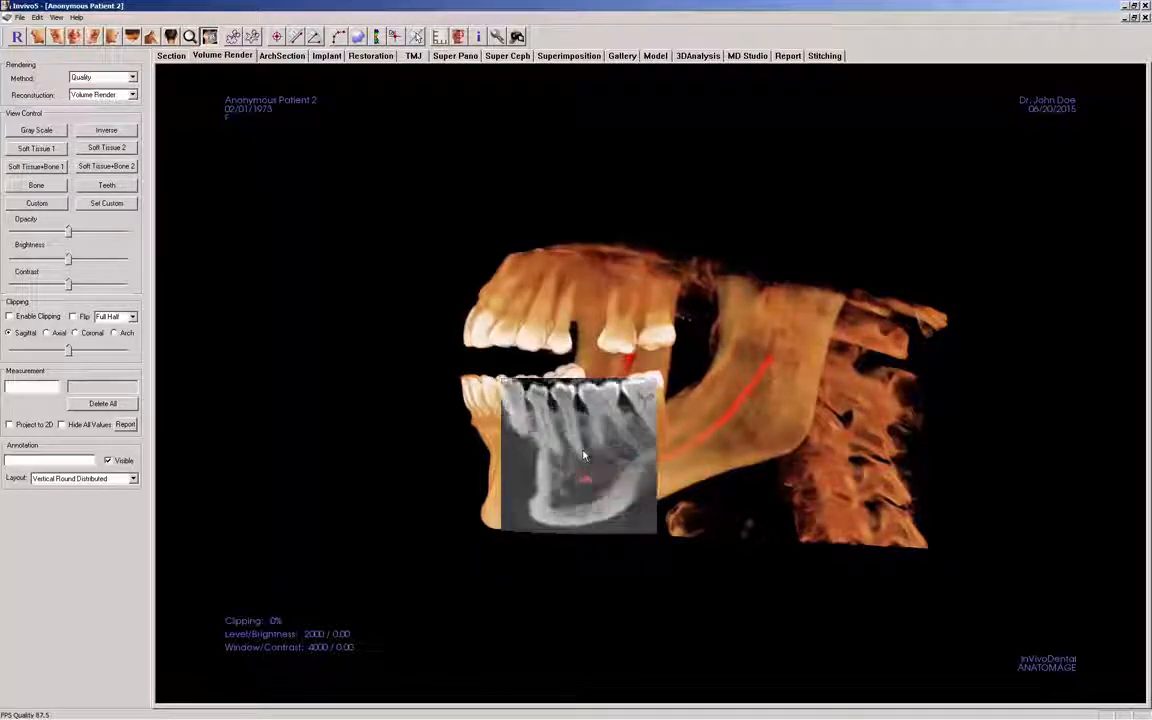
pyautogui.scroll(-5, 584, 456)
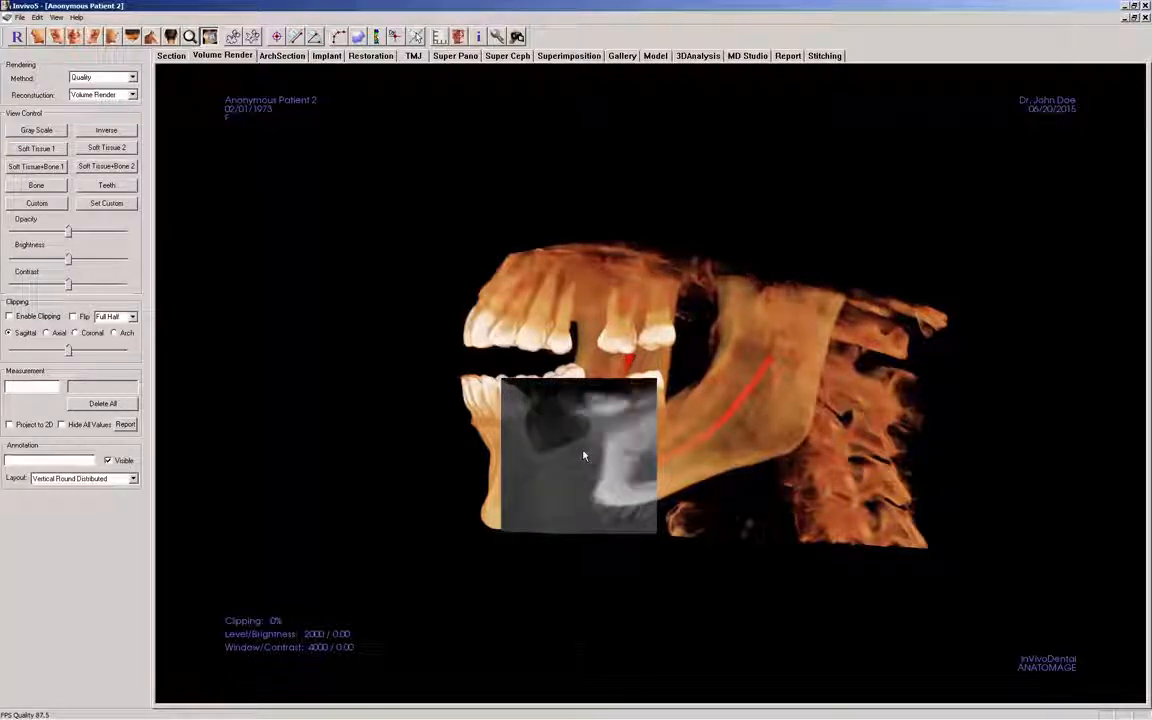
pyautogui.scroll(-3, 583, 455)
pyautogui.press('Delete')
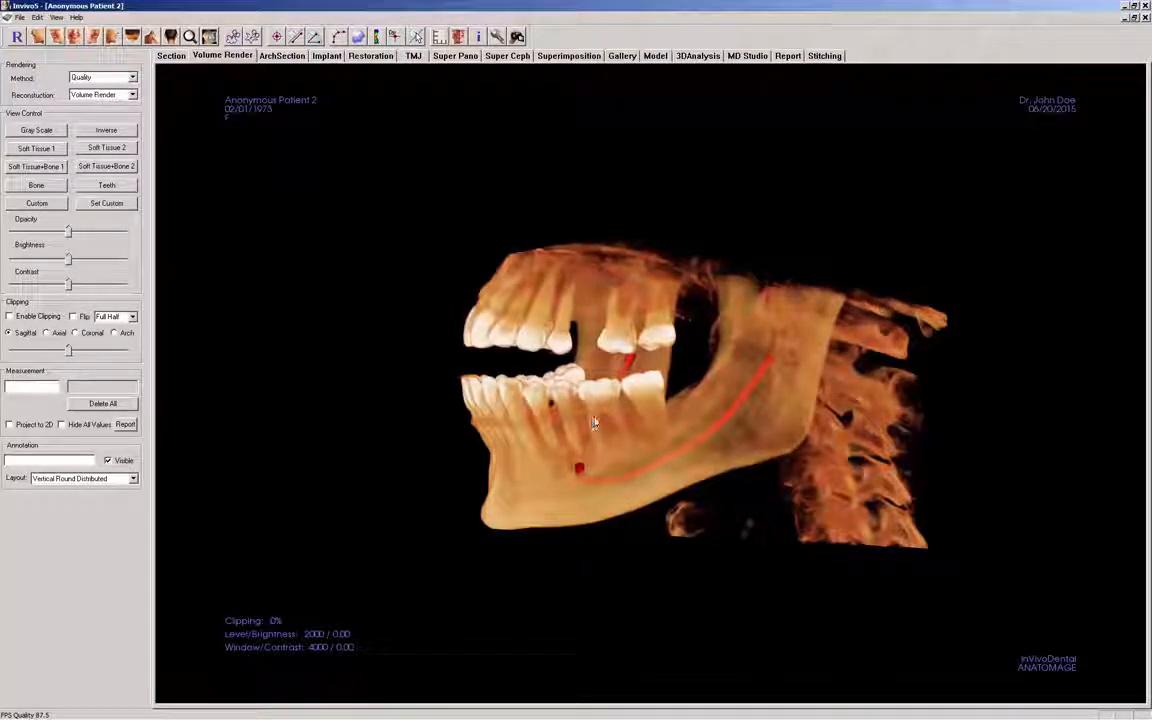
# Turn the volume to a left lateral view and cut away the cervical spine with a freehand sculpting line behind the mandible.
pyautogui.moveTo(609, 411); pyautogui.dragTo(496, 411)
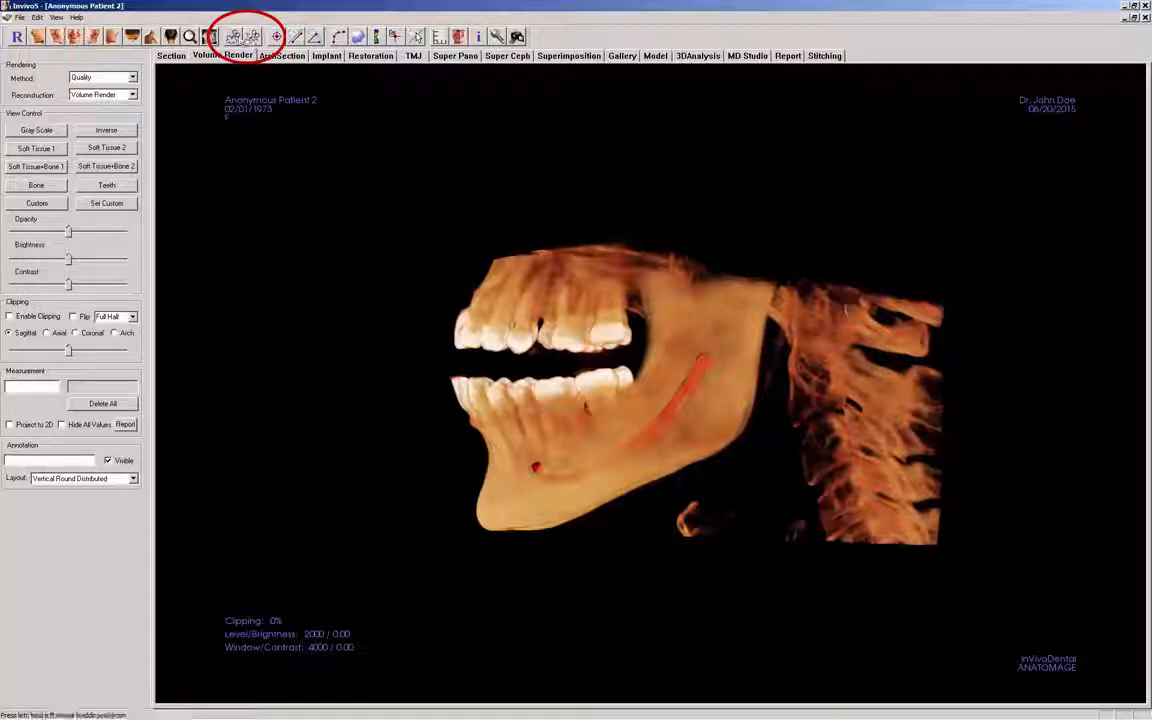
pyautogui.click(236, 38)
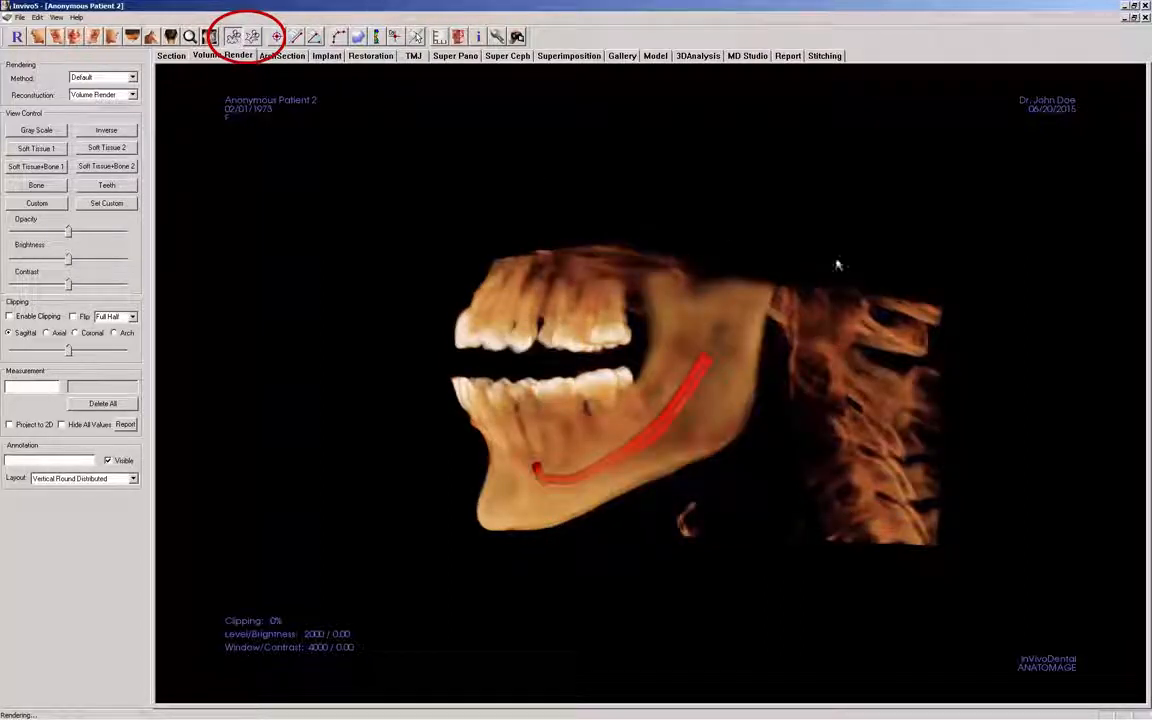
pyautogui.moveTo(789, 263)
pyautogui.mouseDown()
pyautogui.moveTo(766, 345)
pyautogui.moveTo(762, 450)
pyautogui.moveTo(690, 484)
pyautogui.moveTo(642, 535)
pyautogui.moveTo(657, 574)
pyautogui.mouseUp()
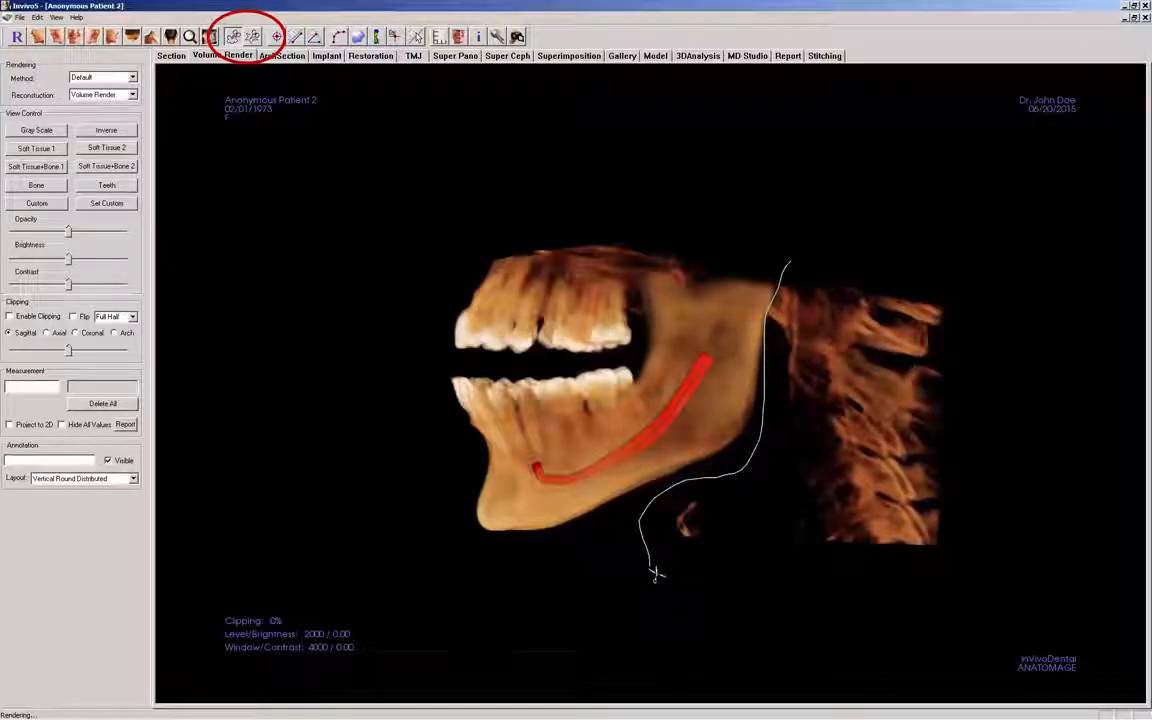
pyautogui.click(884, 417)
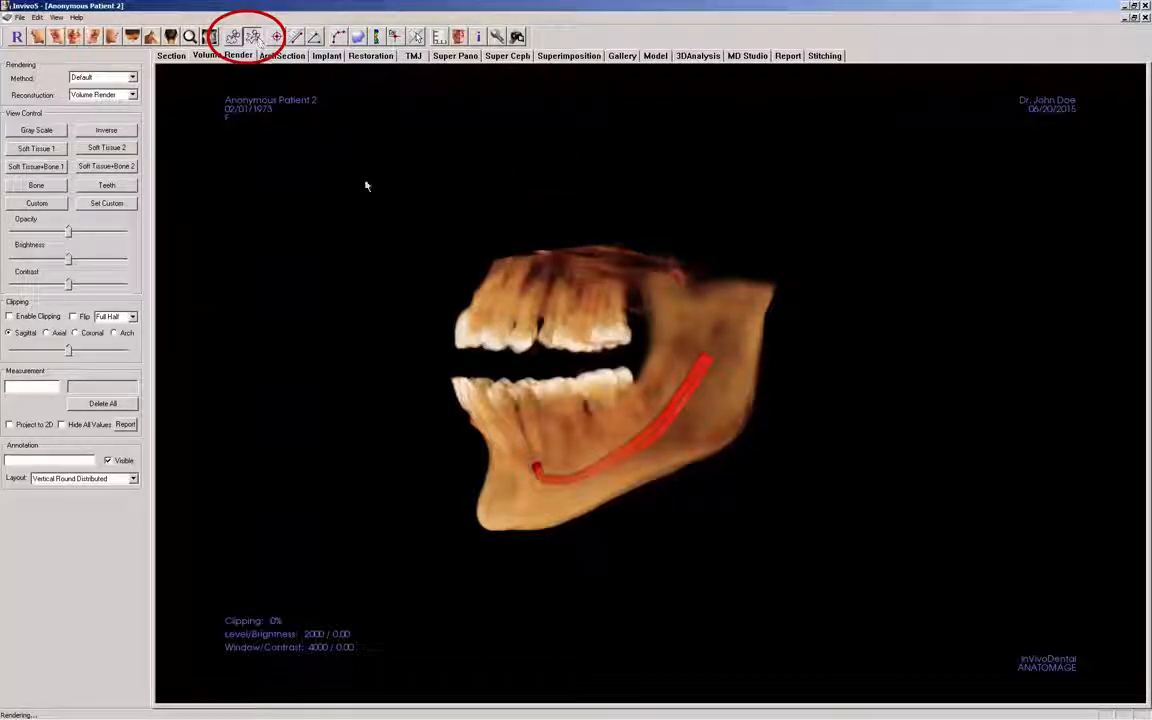
# Cut away the lower jaw with a polygonal sculpting line running between the upper and lower teeth.
pyautogui.click(421, 360)
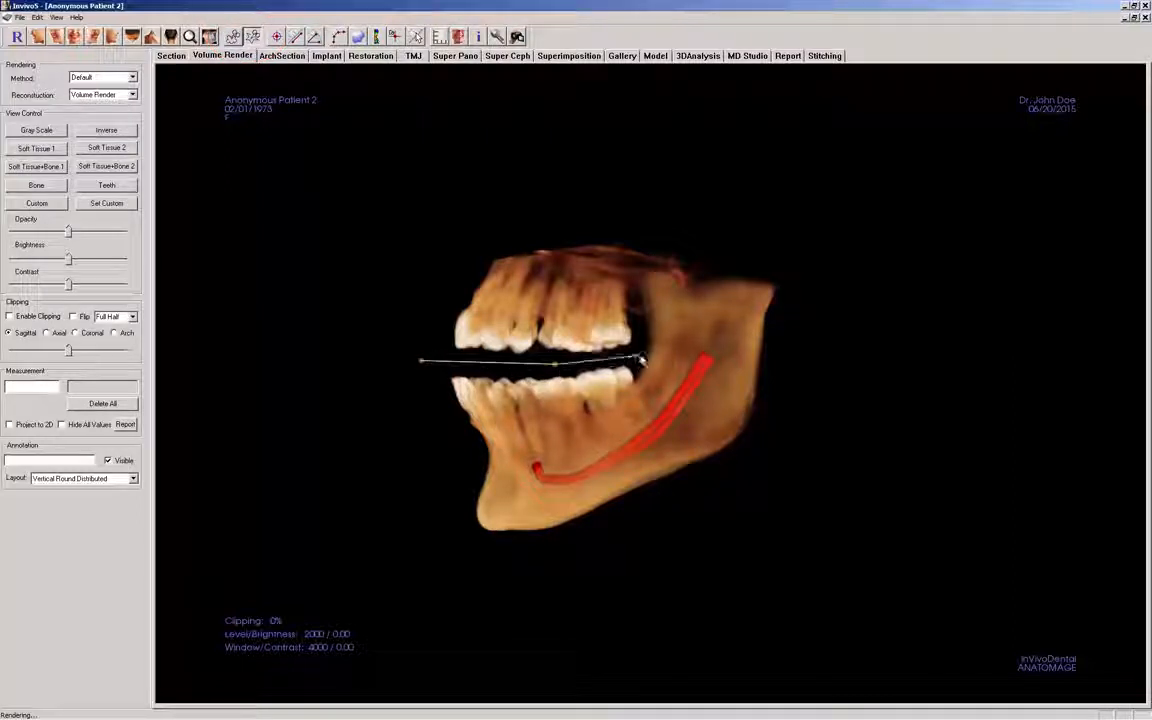
pyautogui.click(779, 363)
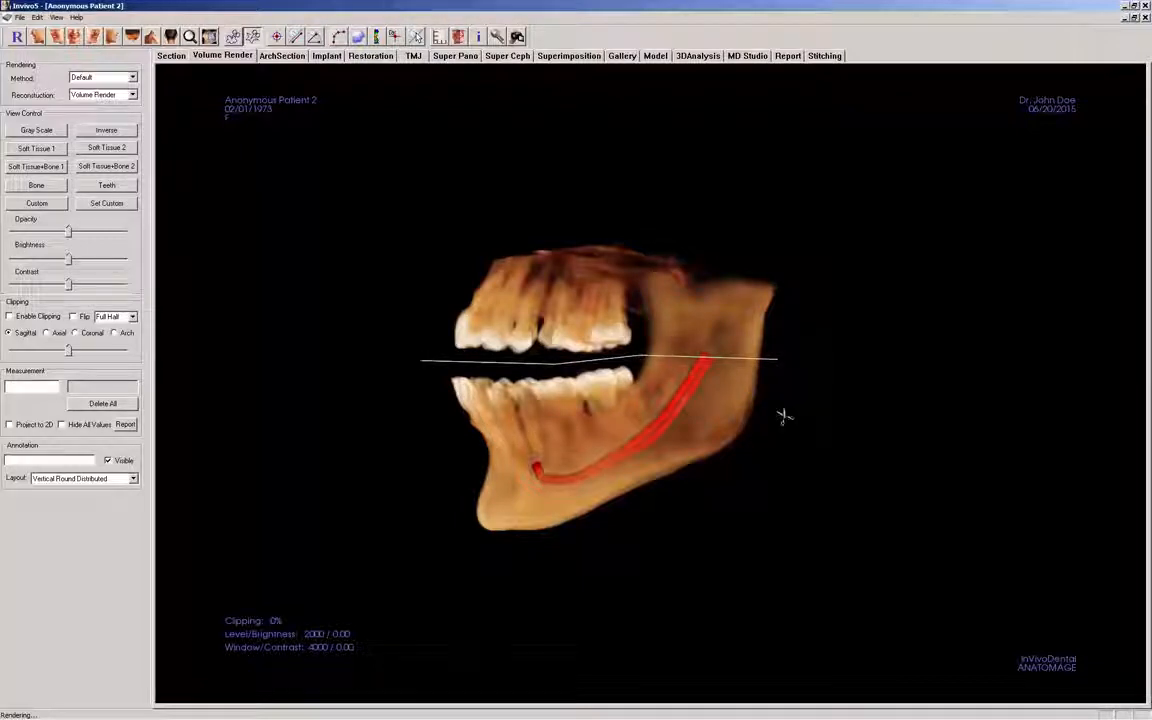
pyautogui.click(690, 430)
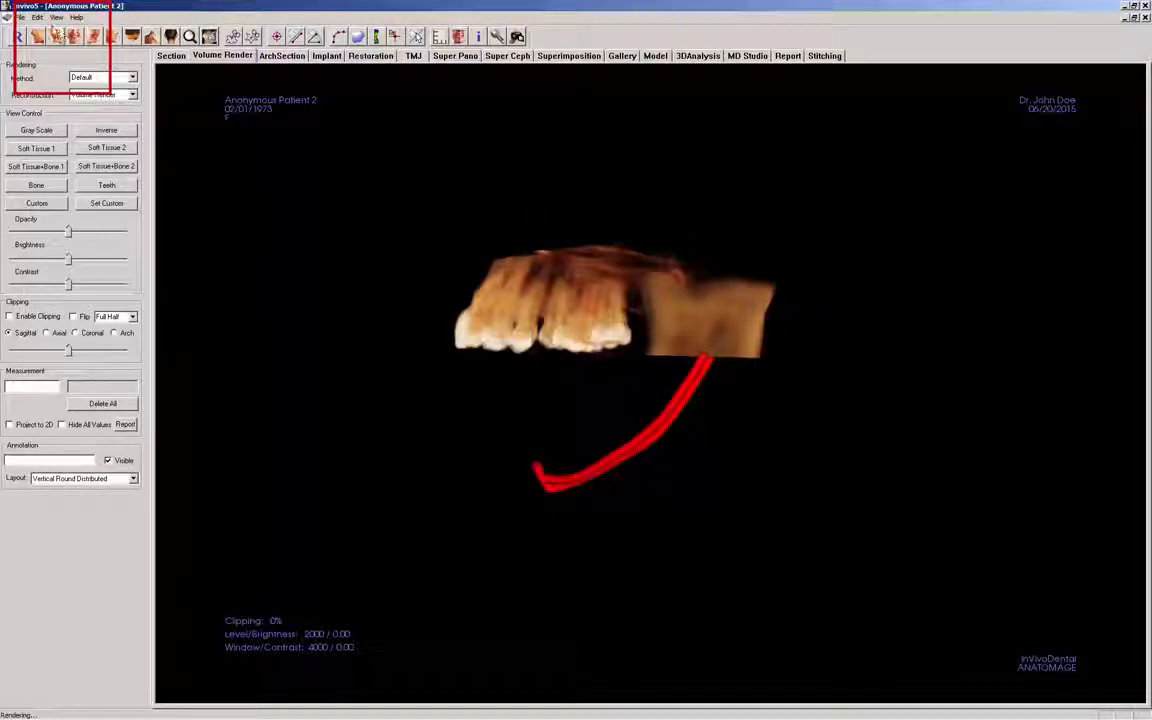
# Undo both the lower jaw cut and the cervical spine cut.
pyautogui.click(39, 18)
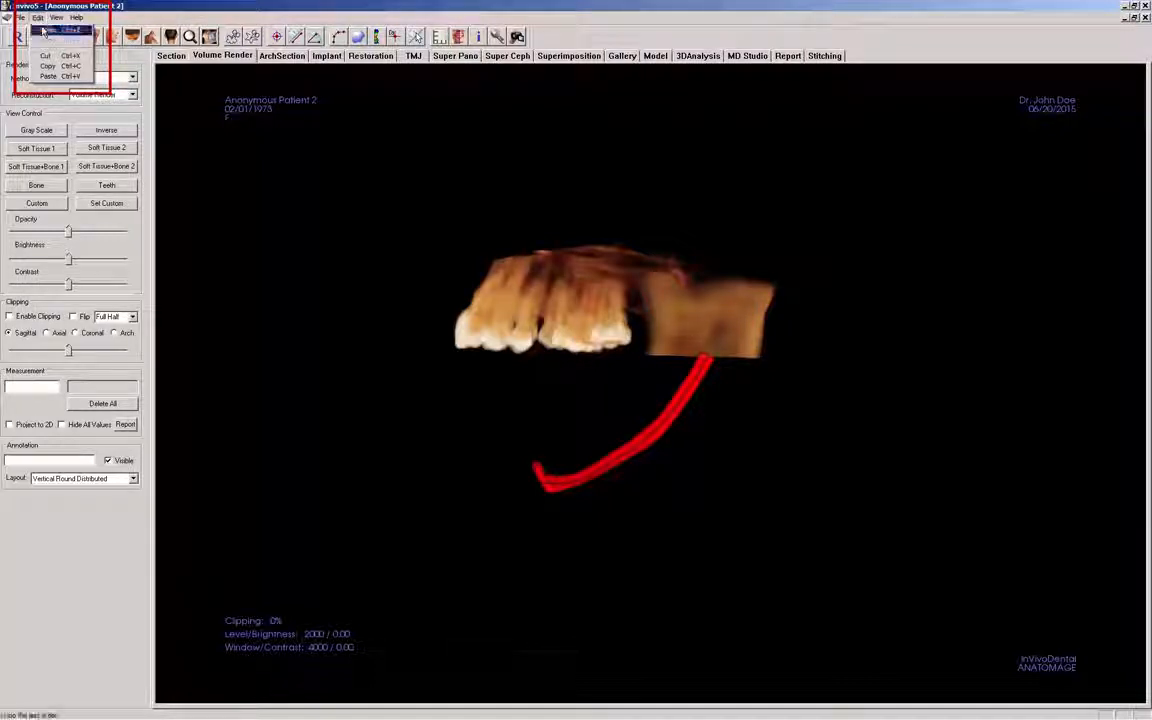
pyautogui.click(46, 30)
pyautogui.click(38, 18)
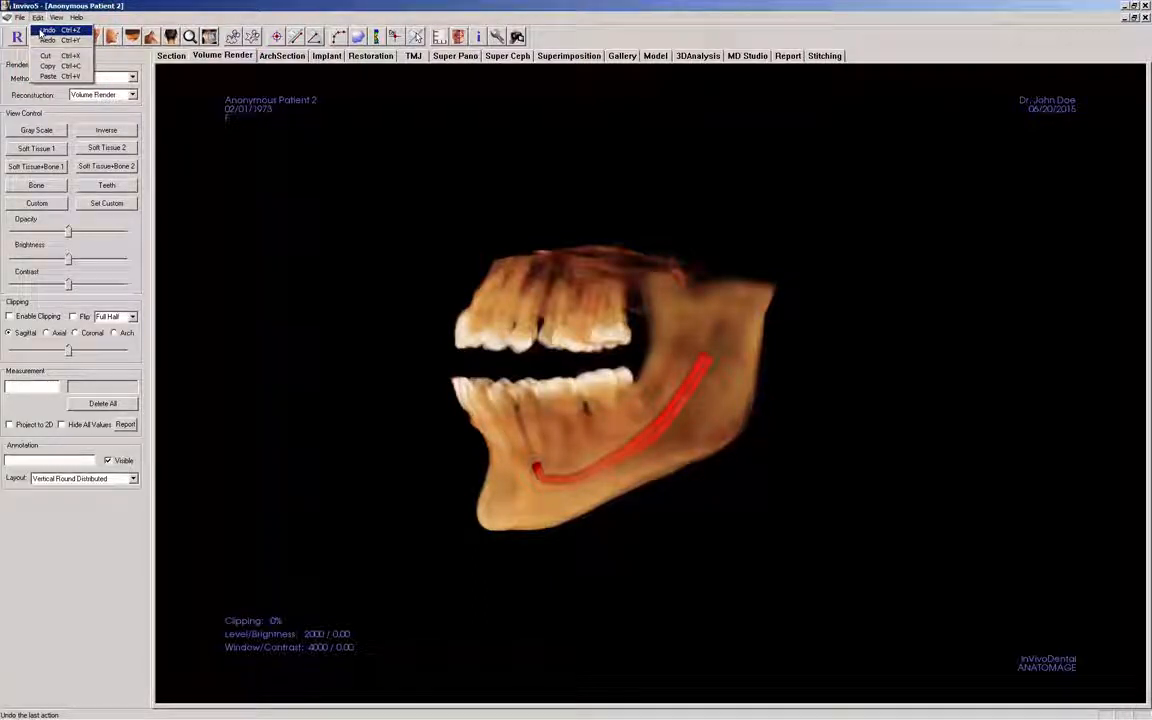
pyautogui.click(42, 30)
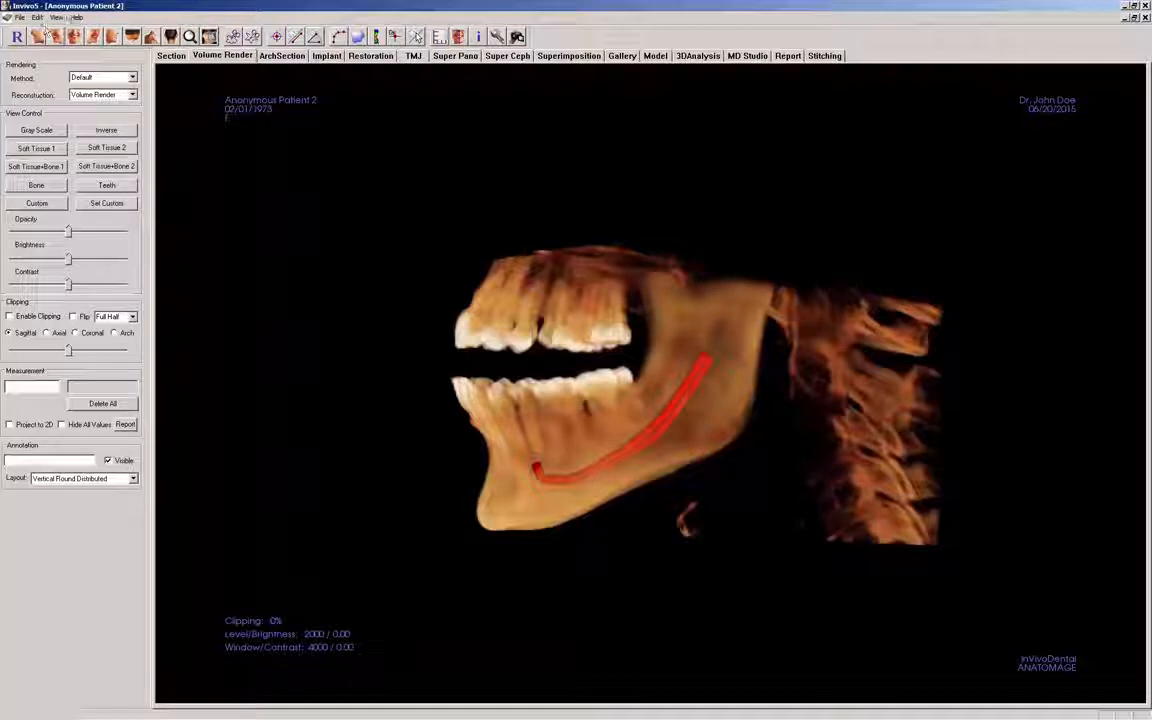
# View the volume from the front, keep the rendering method at Default, and set the reconstruction to Maximum Intensity.
pyautogui.click(73, 36)
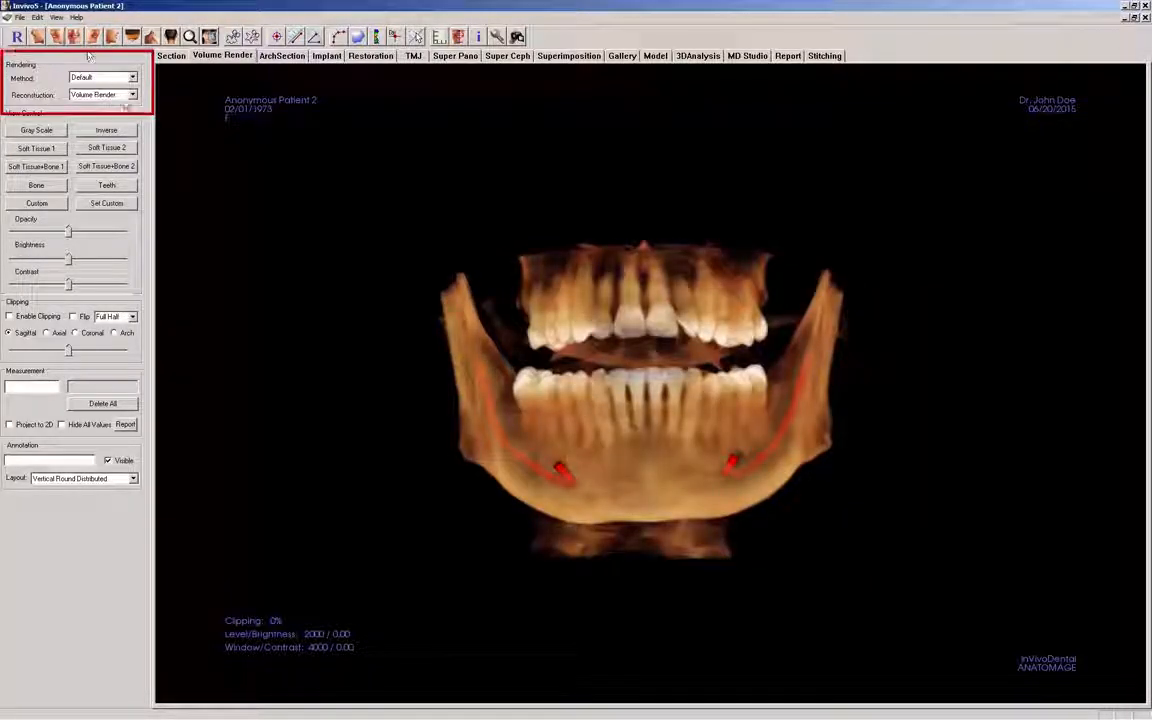
pyautogui.click(132, 78)
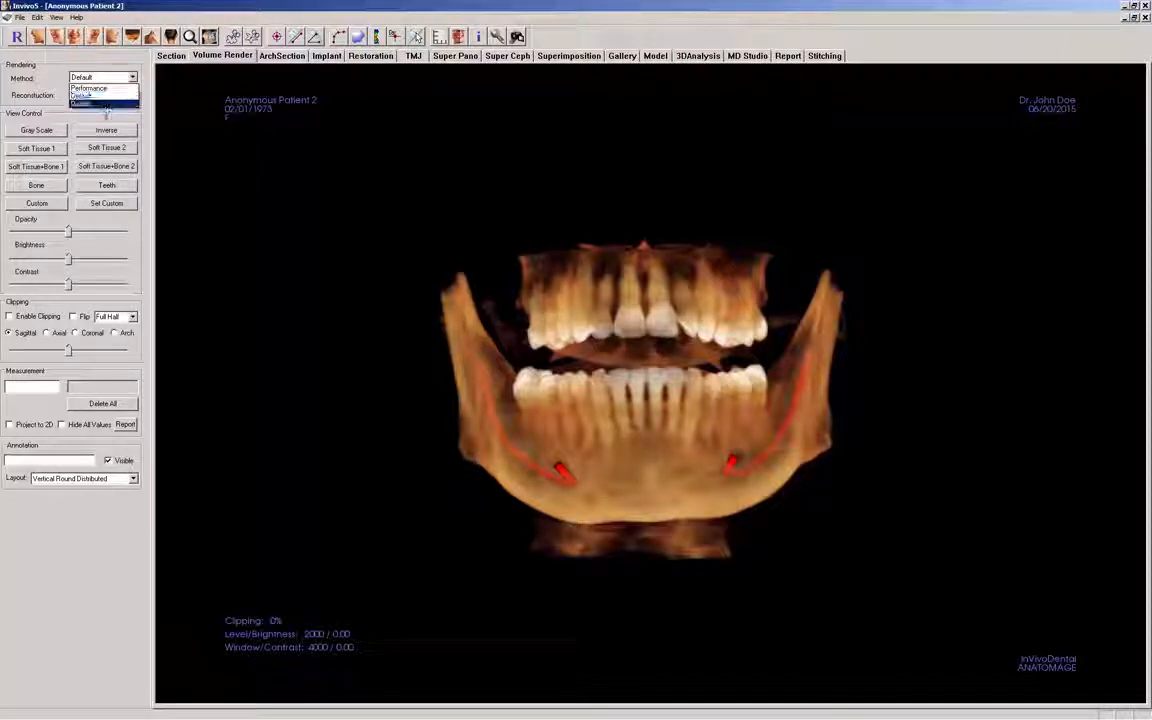
pyautogui.click(96, 104)
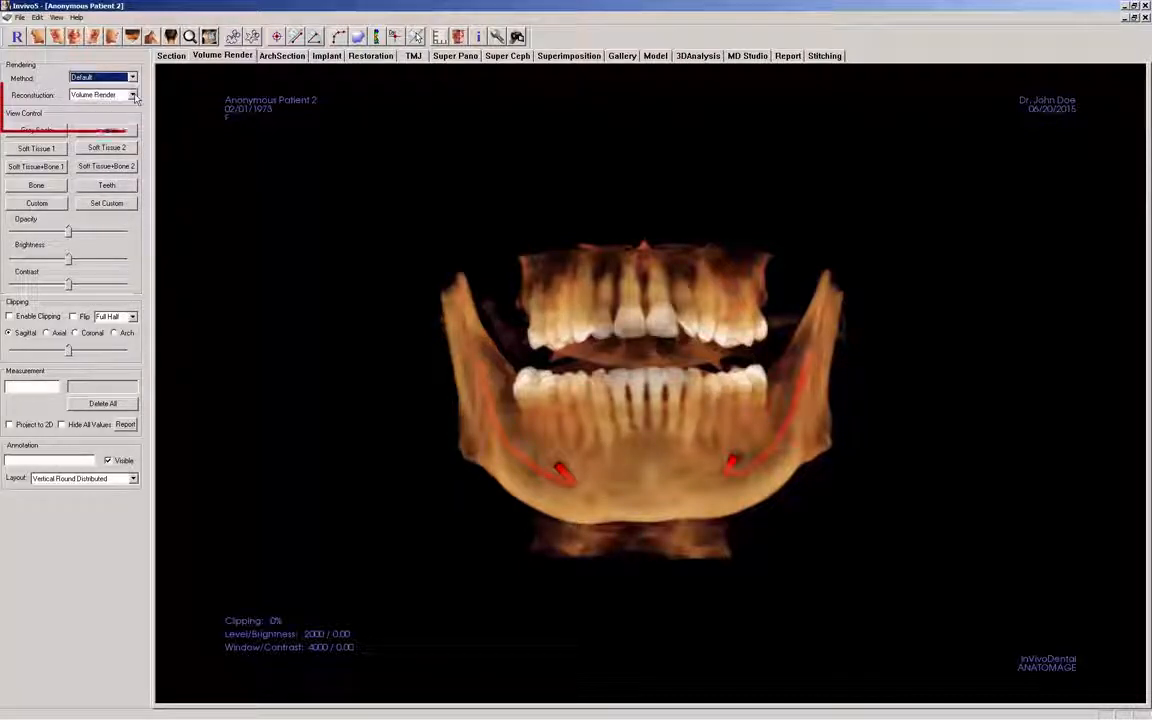
pyautogui.click(132, 95)
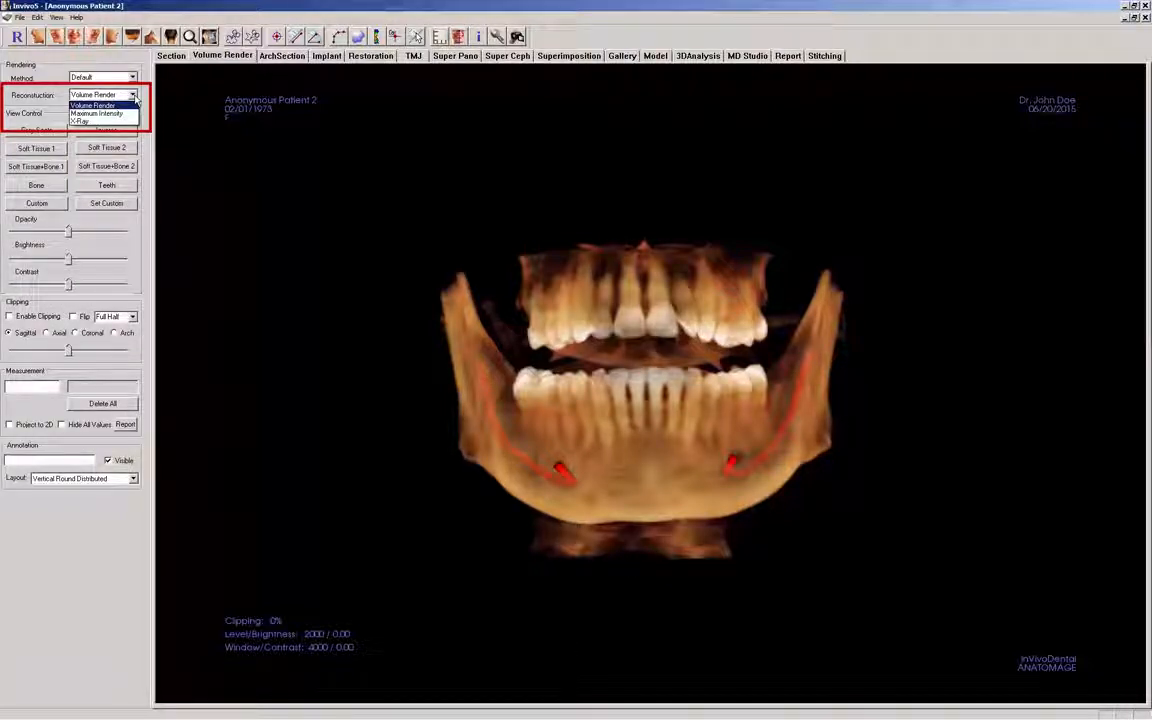
pyautogui.click(118, 114)
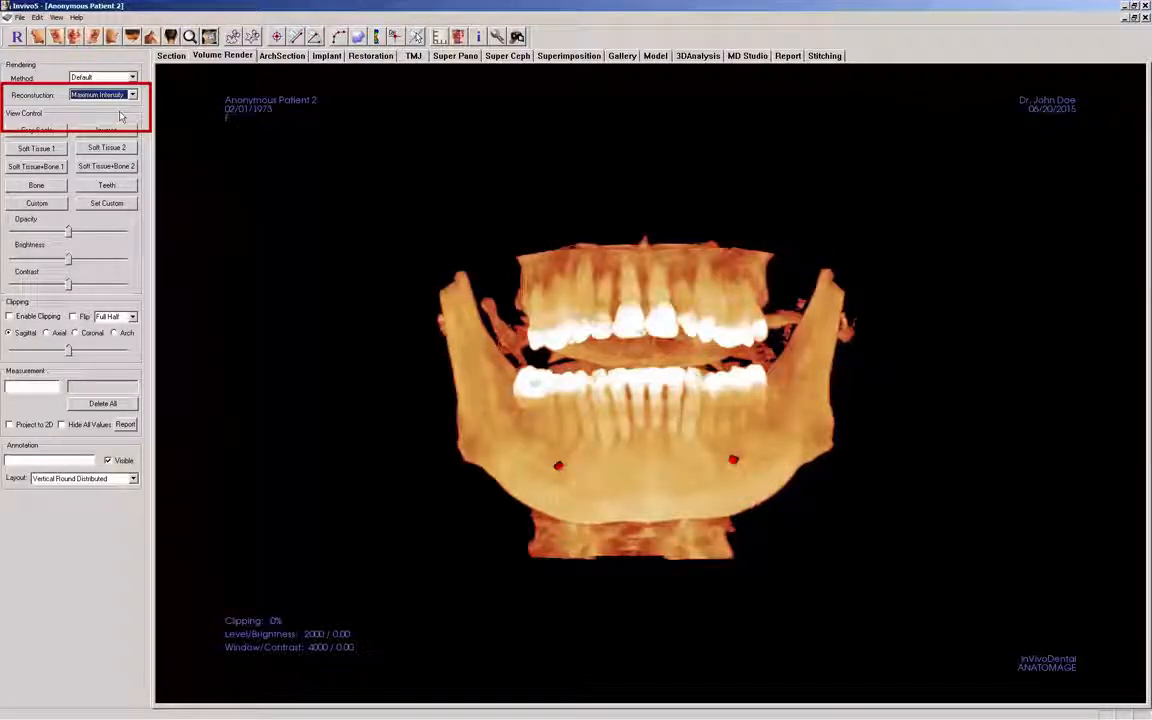
# Turn the volume to a three-quarter view, set the opacity near mid-range, and change the reconstruction to Volume Render.
pyautogui.moveTo(368, 375); pyautogui.dragTo(432, 372)
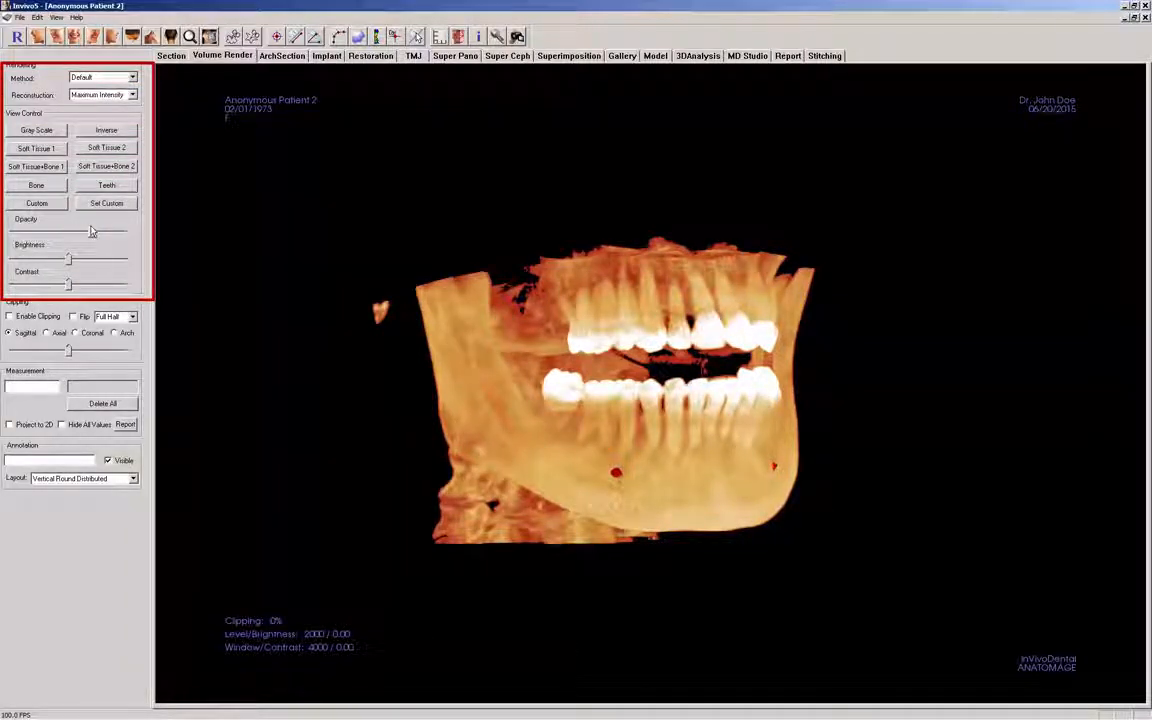
pyautogui.moveTo(91, 231); pyautogui.dragTo(71, 241)
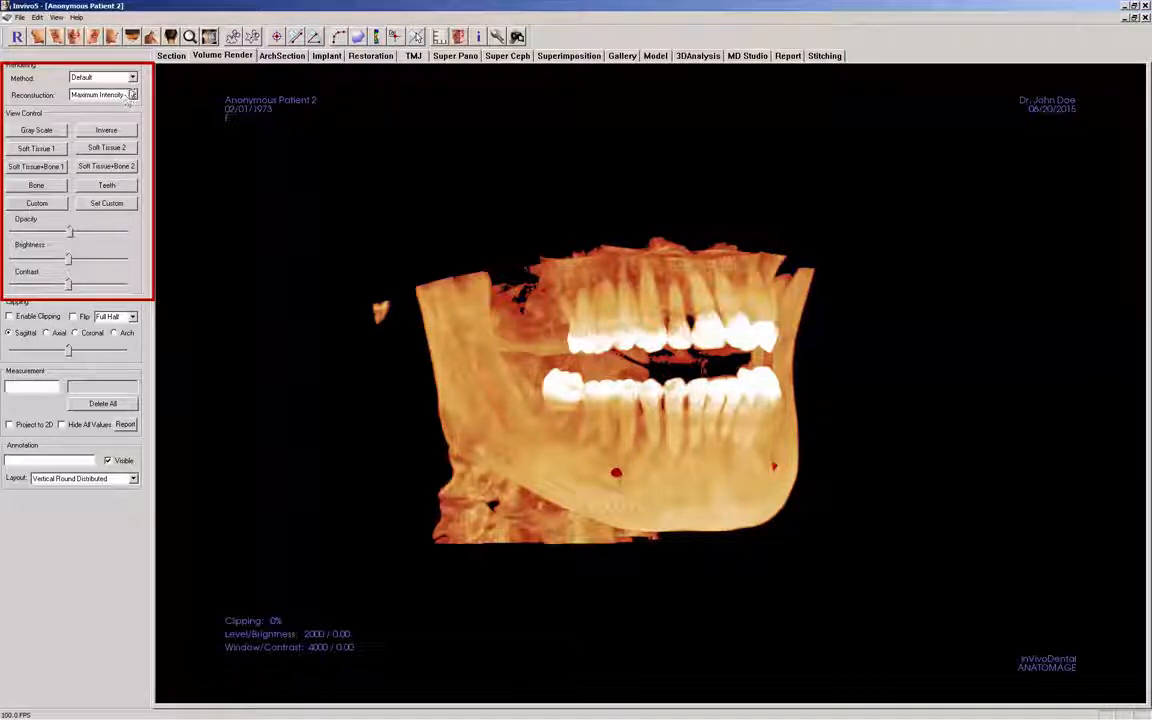
pyautogui.click(132, 94)
pyautogui.click(117, 105)
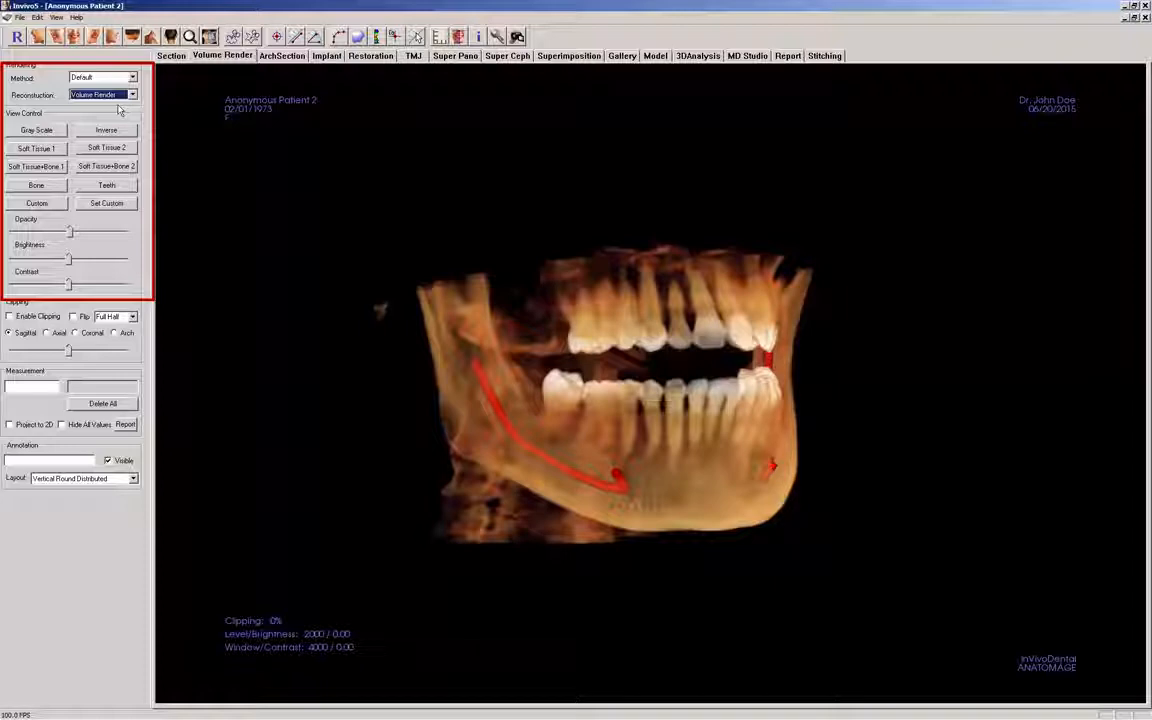
# Apply the Soft Tissue+Bone 1 preset, turn the volume to a side view, and lower the opacity.
pyautogui.click(56, 168)
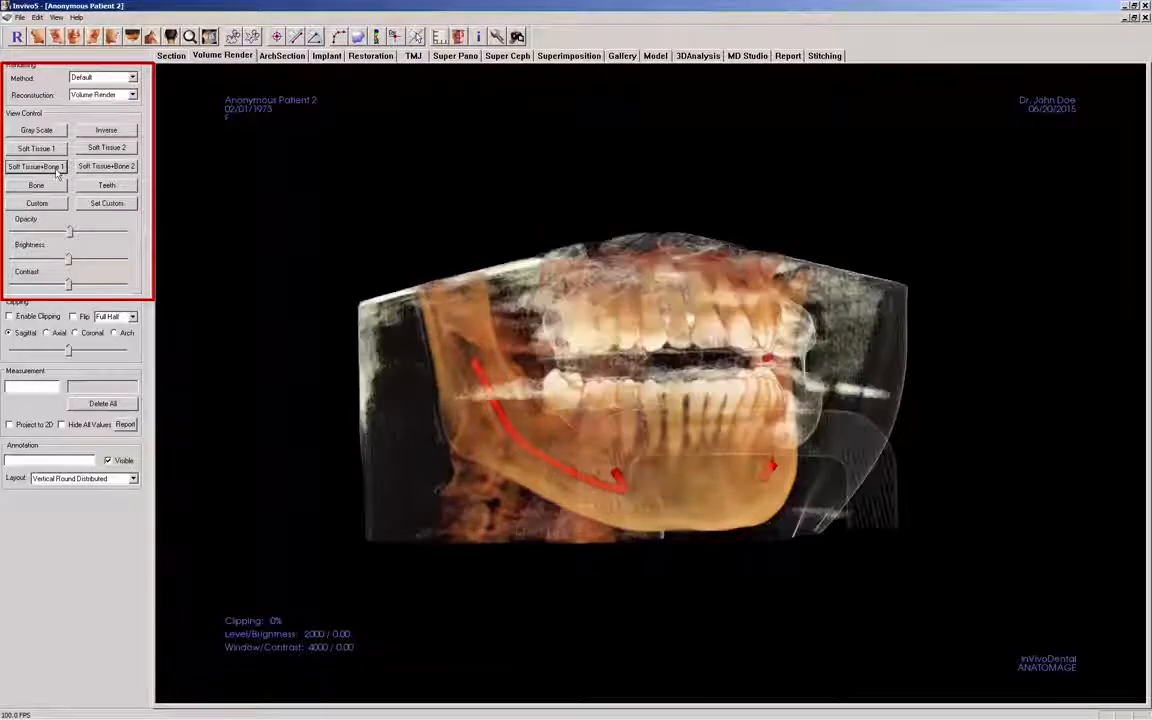
pyautogui.moveTo(239, 342); pyautogui.dragTo(328, 307)
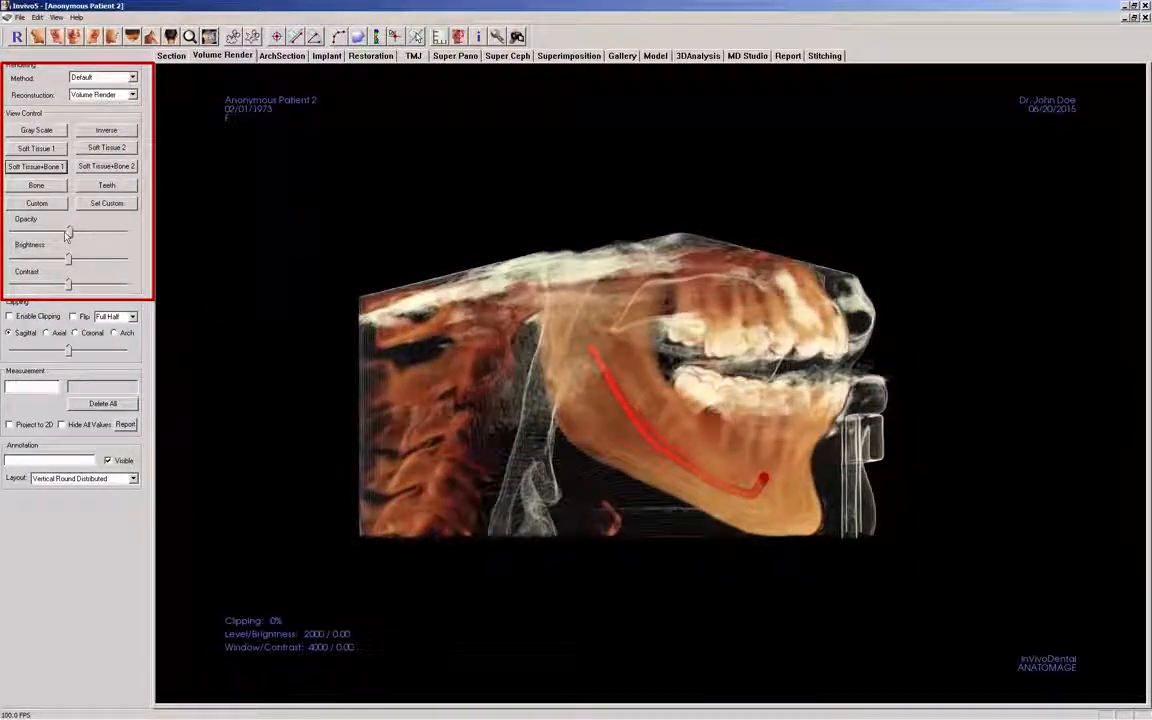
pyautogui.moveTo(69, 232); pyautogui.dragTo(47, 232)
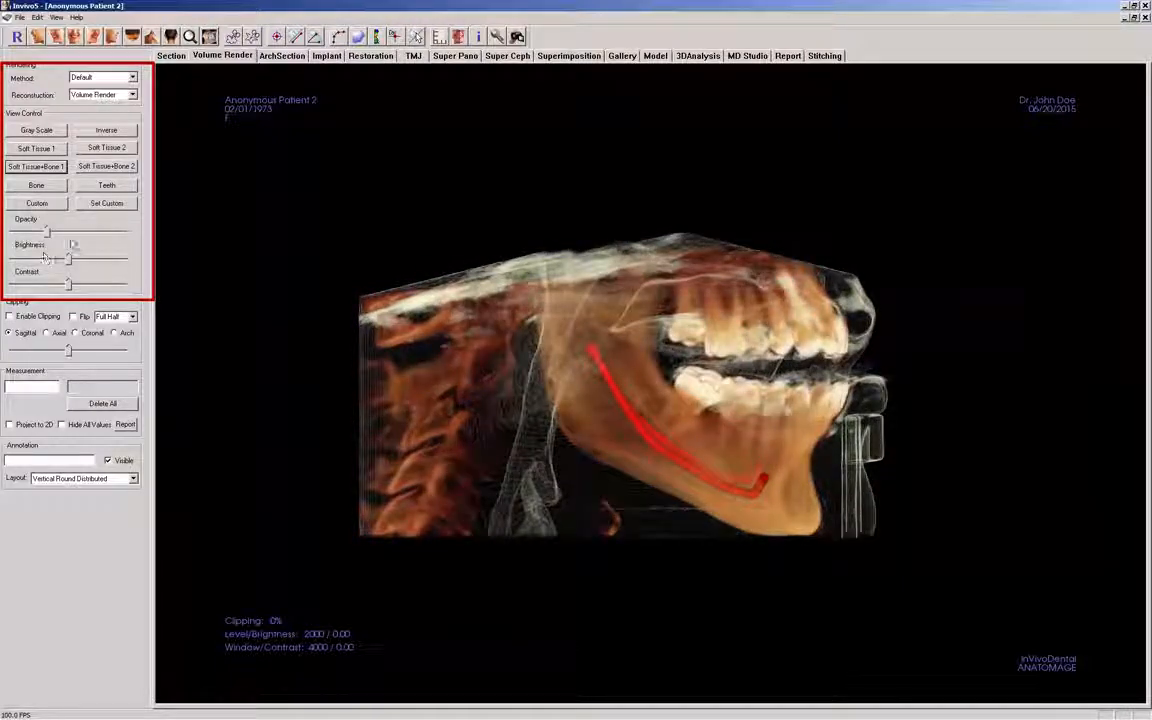
# Apply the Teeth preset in the front view, return the opacity to mid-range, and tilt the volume slightly.
pyautogui.click(107, 186)
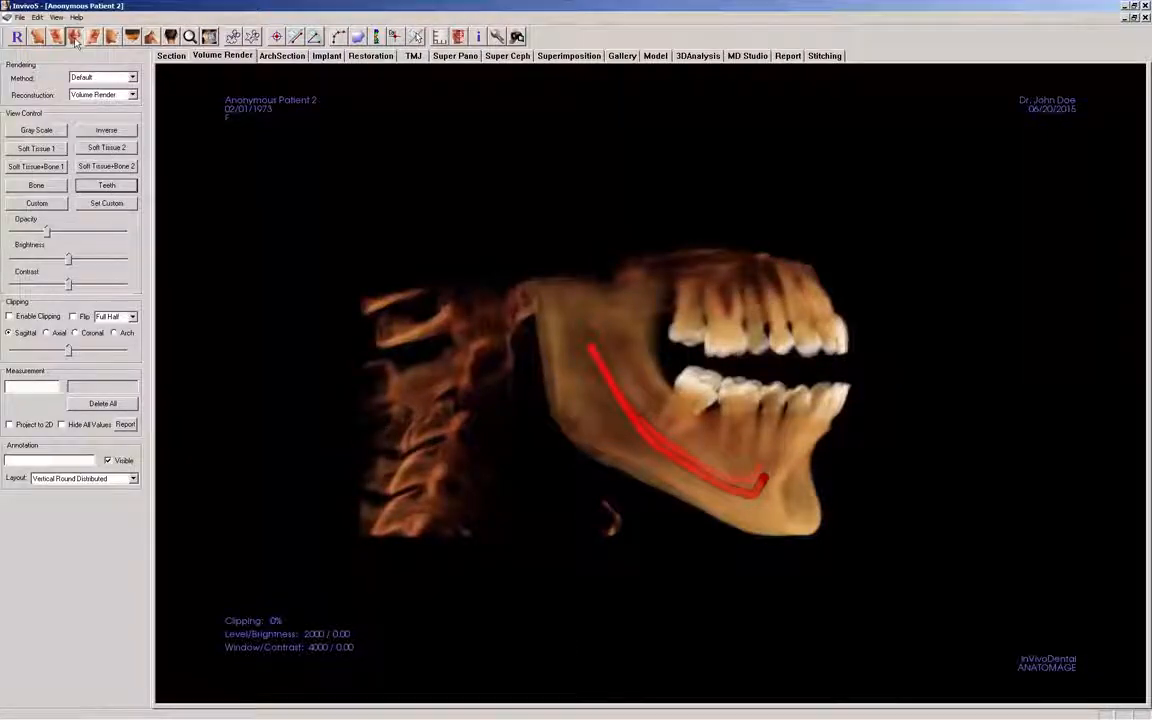
pyautogui.click(75, 38)
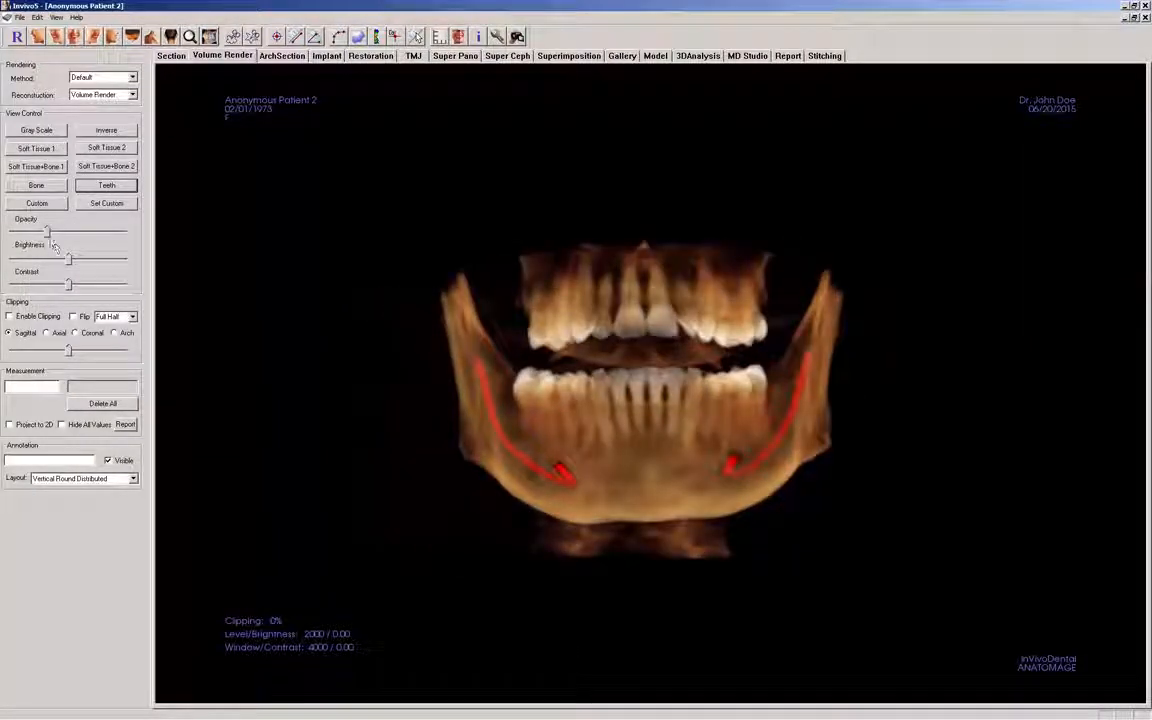
pyautogui.moveTo(47, 232); pyautogui.dragTo(68, 231)
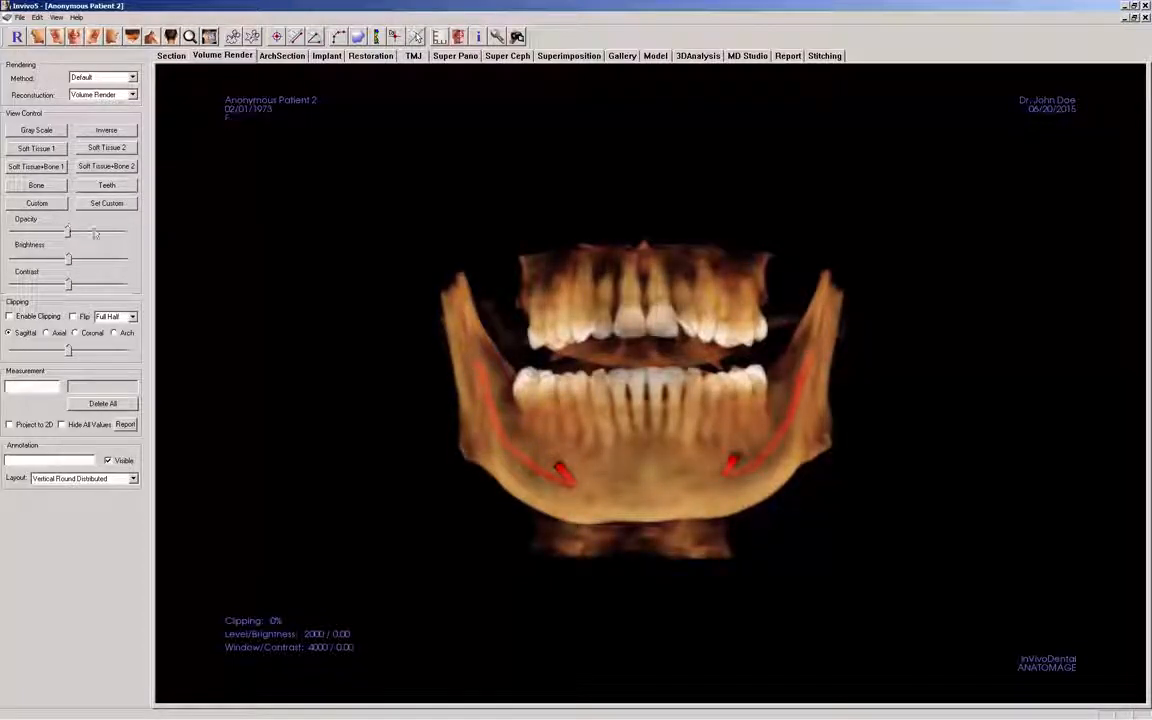
pyautogui.moveTo(433, 468); pyautogui.dragTo(432, 481)
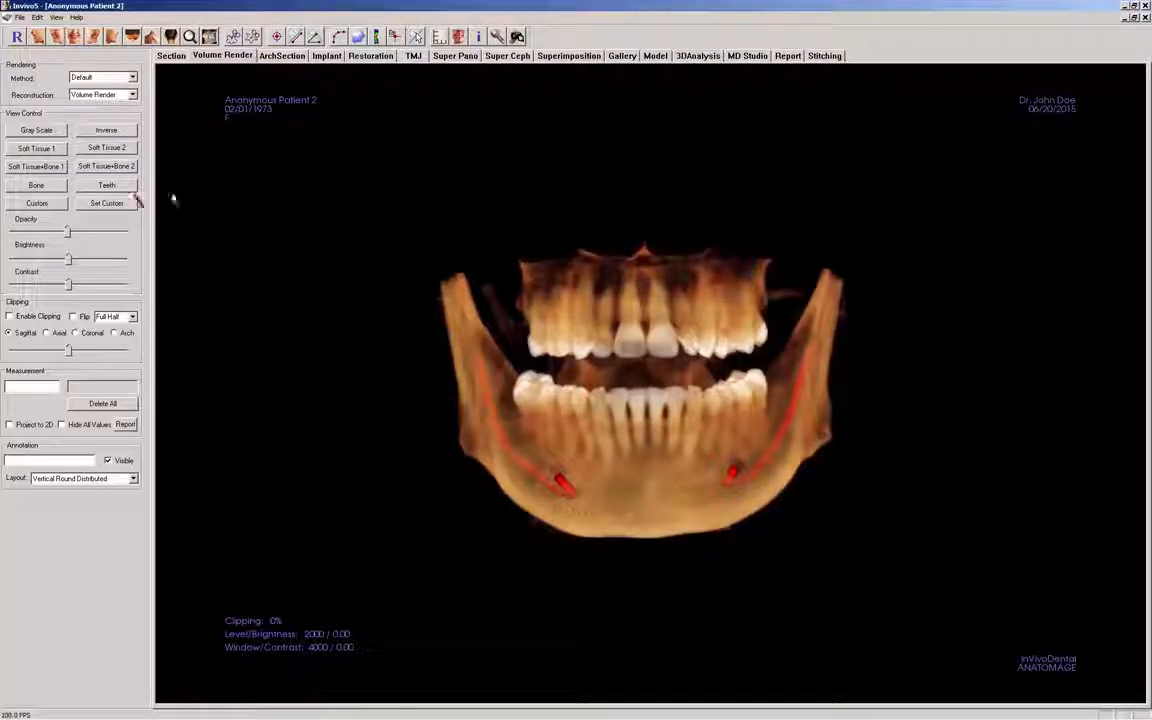
# In the custom opacity/color settings, shift the dark red color marker toward brighter values and raise the two upper opacity nodes to near maximum.
pyautogui.click(108, 204)
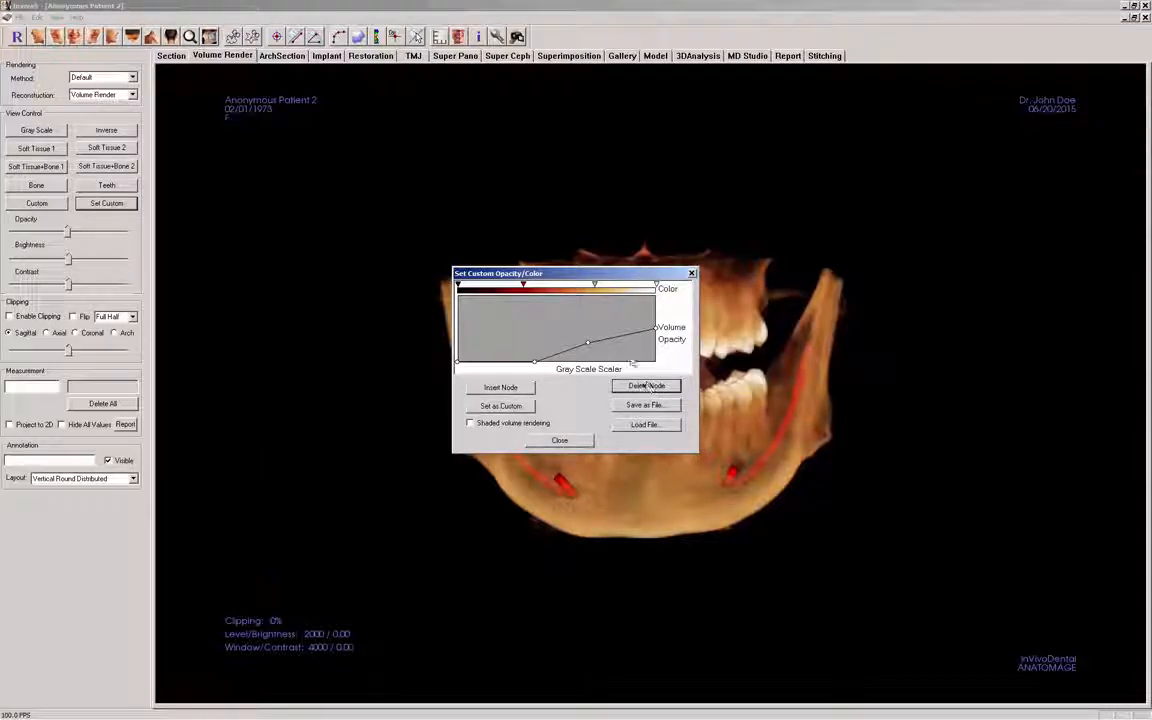
pyautogui.click(596, 284)
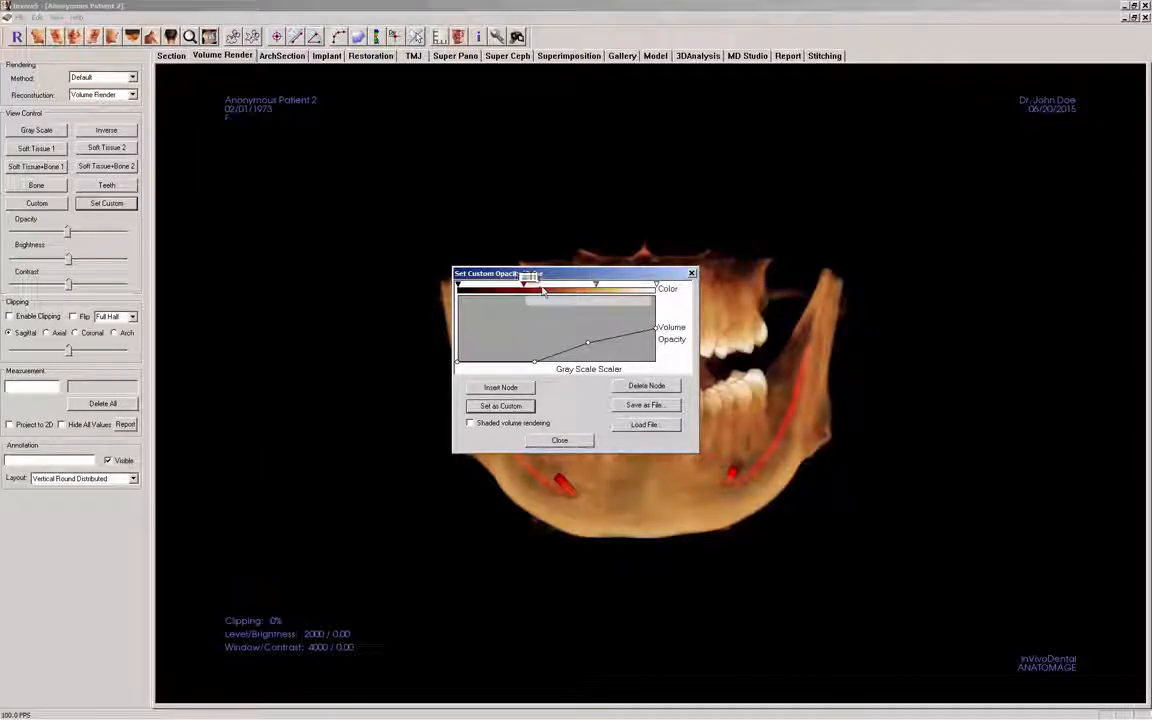
pyautogui.moveTo(543, 290); pyautogui.dragTo(559, 286)
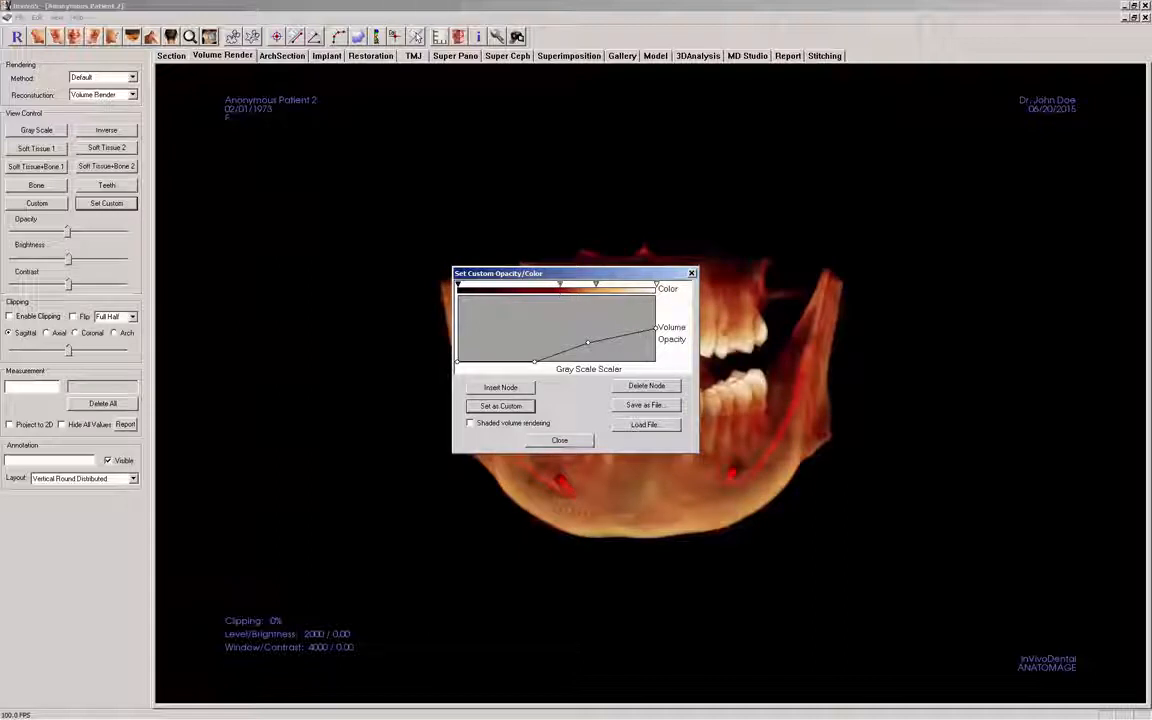
pyautogui.moveTo(654, 328); pyautogui.dragTo(655, 298)
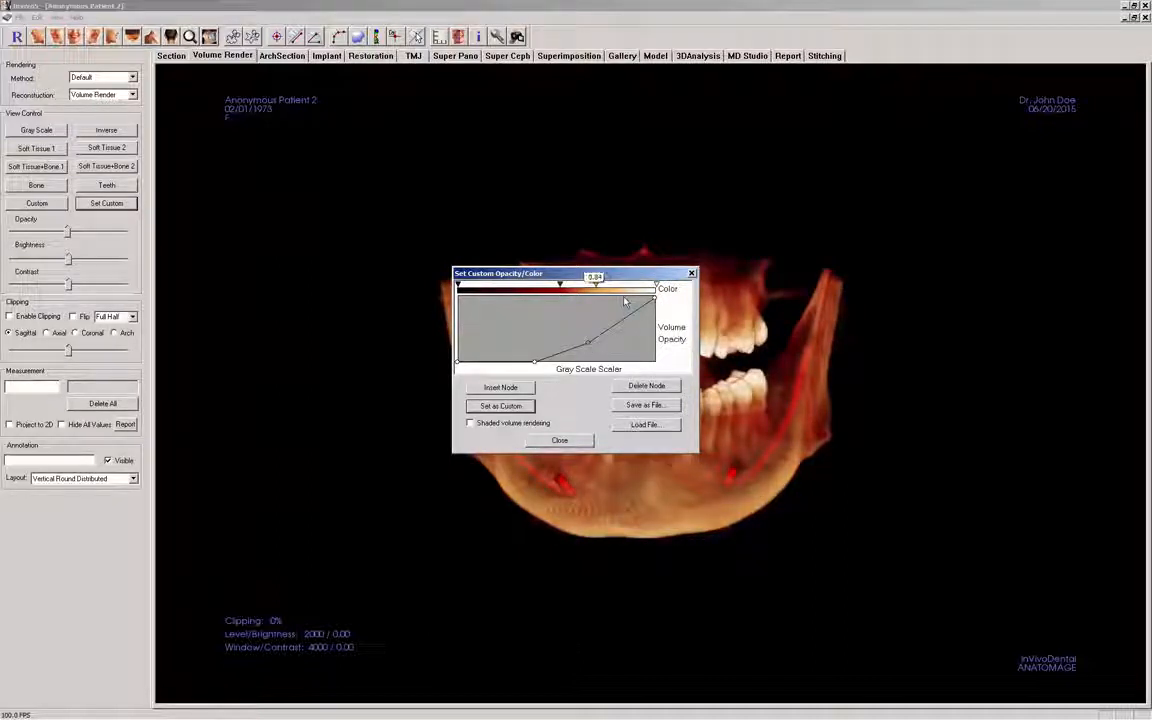
pyautogui.moveTo(623, 297); pyautogui.dragTo(629, 298)
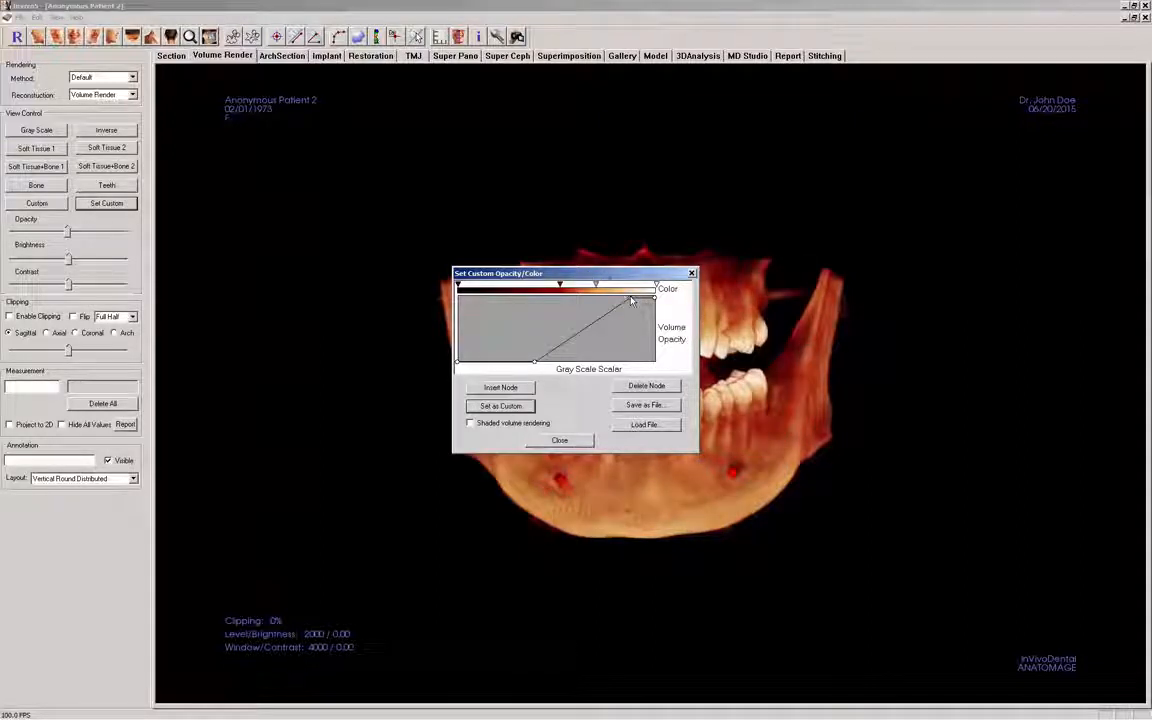
# Insert a node midway up the opacity curve, shift the lower node toward higher gray values, and store the curve as the custom preset.
pyautogui.click(525, 392)
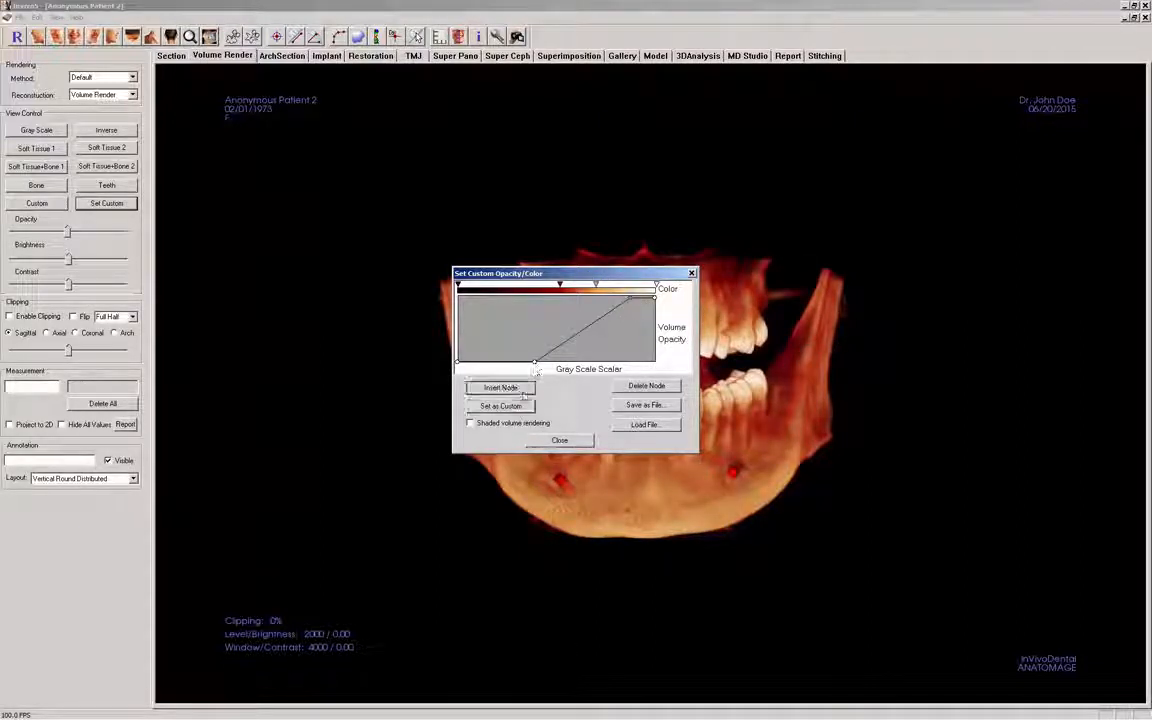
pyautogui.moveTo(596, 298)
pyautogui.mouseDown()
pyautogui.moveTo(582, 341)
pyautogui.moveTo(577, 321)
pyautogui.moveTo(588, 322)
pyautogui.mouseUp()
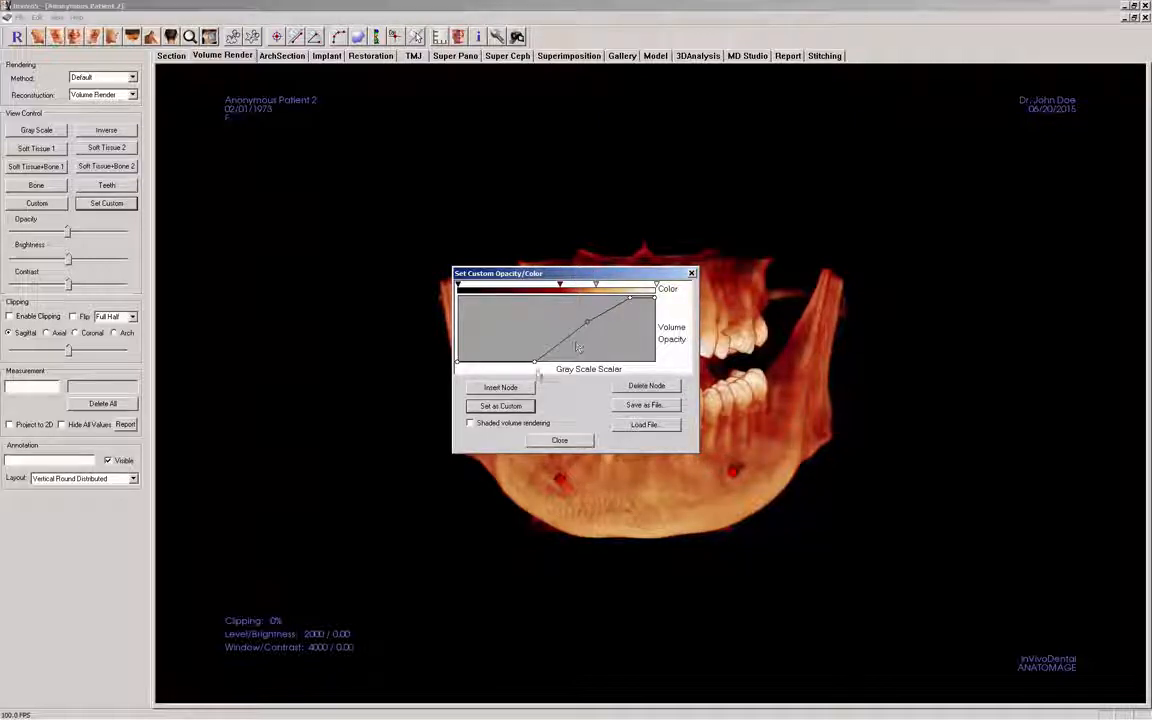
pyautogui.moveTo(536, 364); pyautogui.dragTo(550, 364)
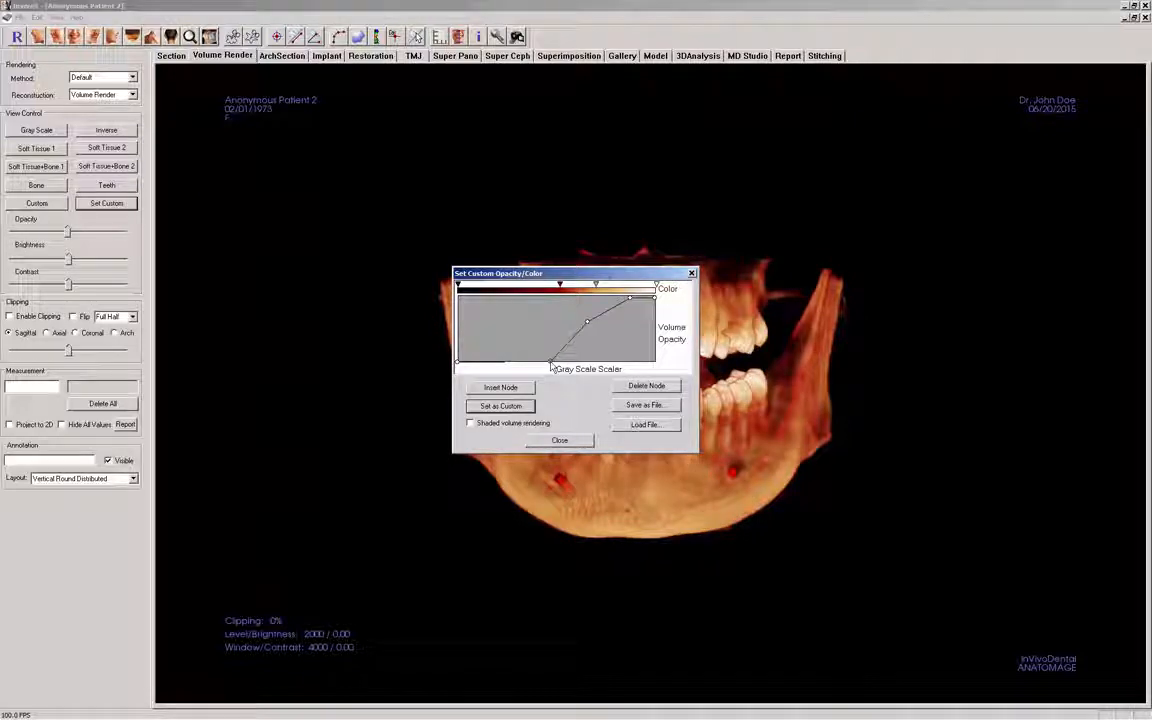
pyautogui.click(514, 409)
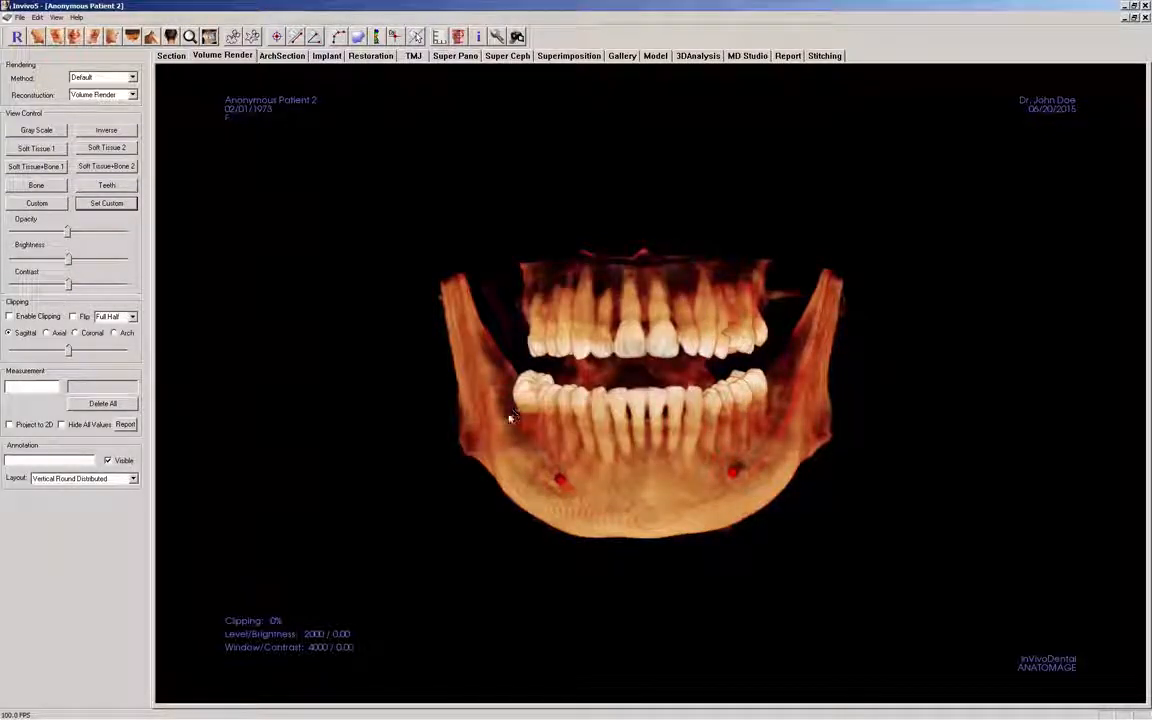
# Switch from the Teeth preset to Custom, turn the volume to a side view, and raise brightness to 0.05 with slightly higher opacity.
pyautogui.click(122, 185)
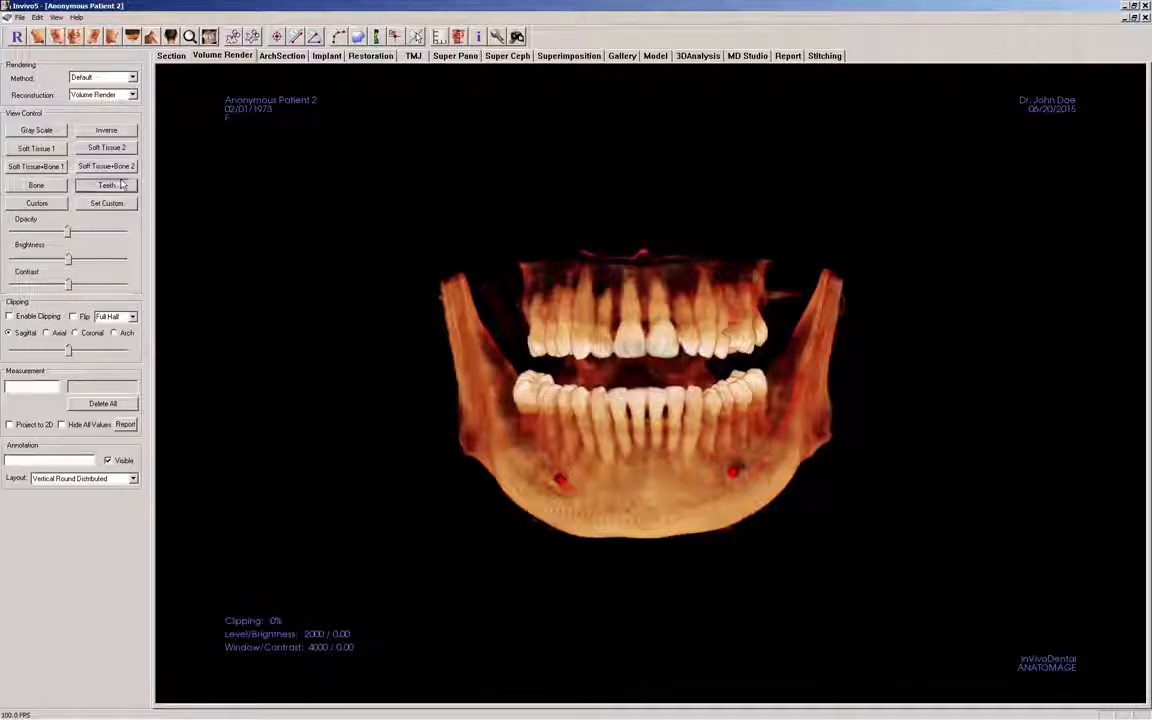
pyautogui.click(38, 203)
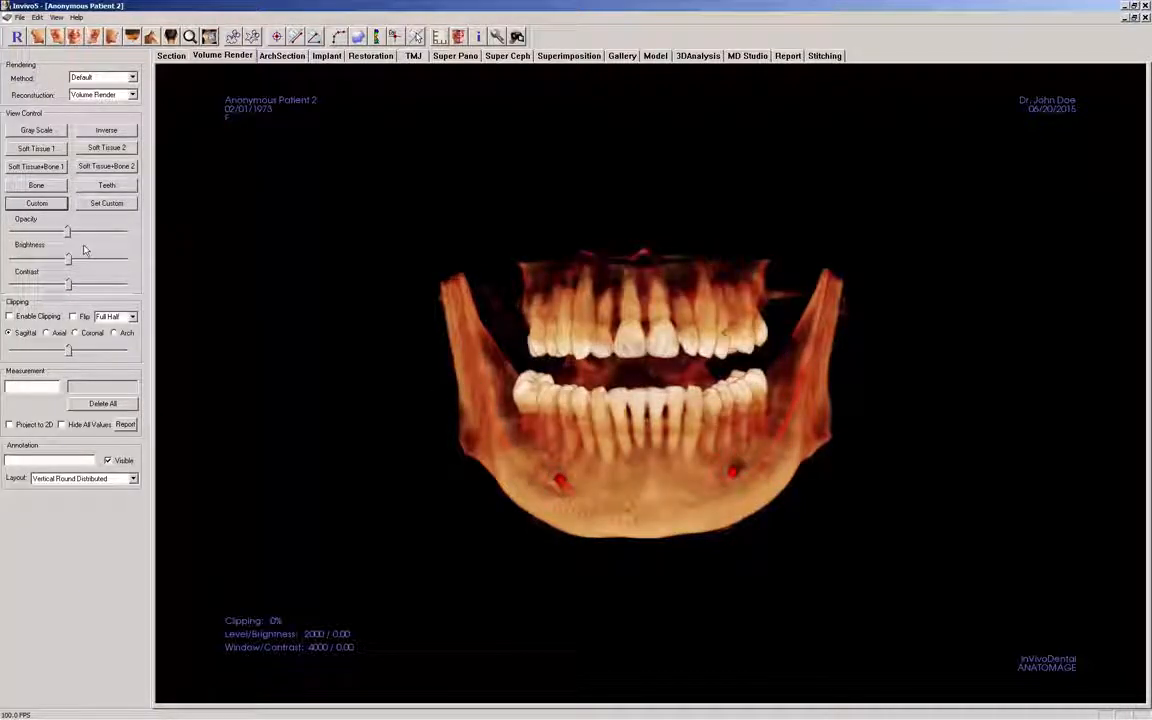
pyautogui.moveTo(213, 350); pyautogui.dragTo(447, 356)
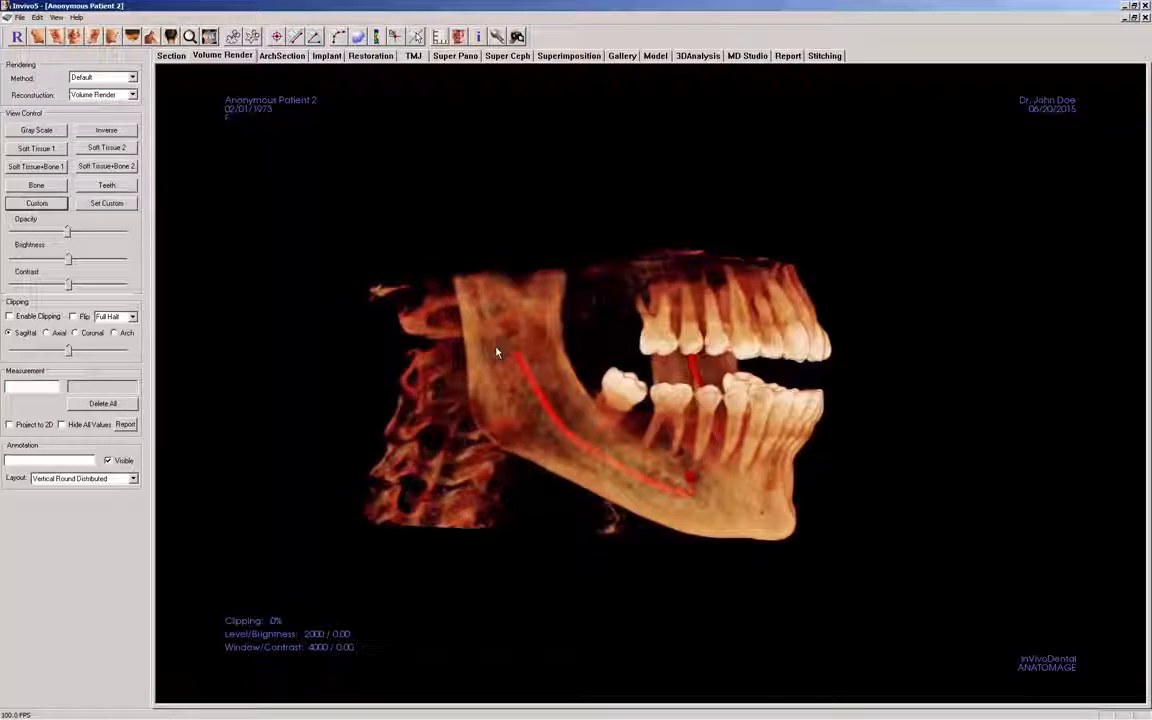
pyautogui.moveTo(496, 372); pyautogui.dragTo(375, 338)
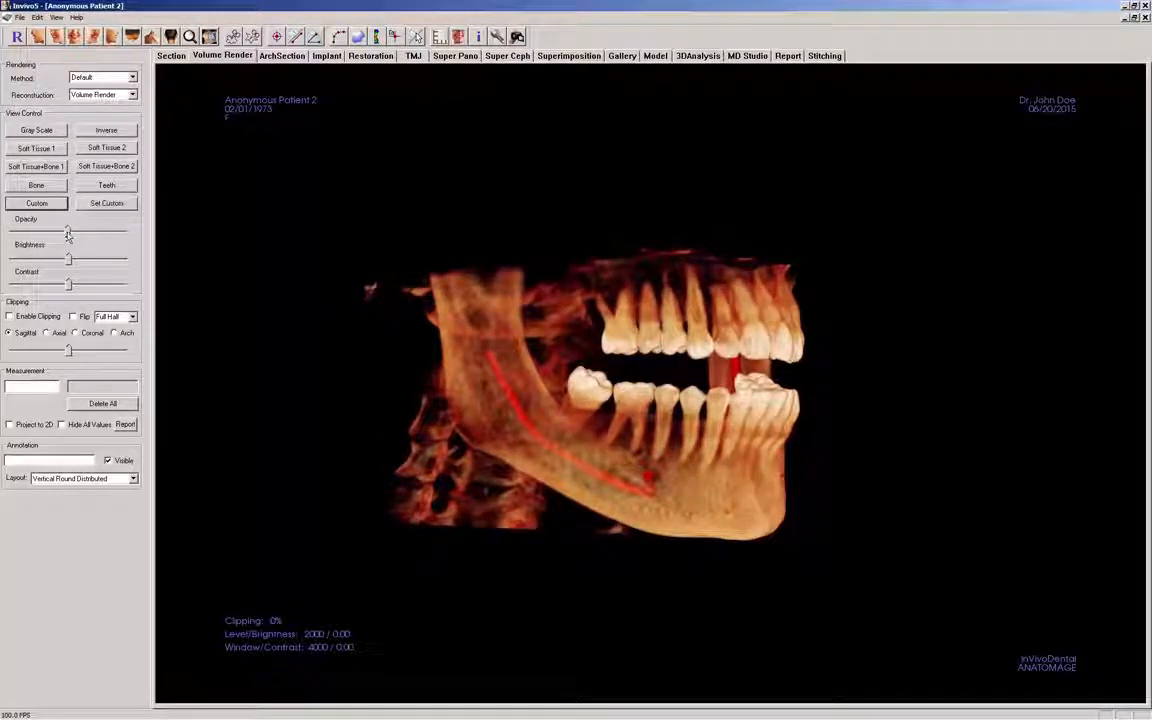
pyautogui.moveTo(67, 233)
pyautogui.mouseDown()
pyautogui.moveTo(49, 237)
pyautogui.moveTo(90, 261)
pyautogui.moveTo(79, 265)
pyautogui.moveTo(80, 244)
pyautogui.moveTo(62, 233)
pyautogui.moveTo(72, 235)
pyautogui.moveTo(36, 244)
pyautogui.moveTo(71, 235)
pyautogui.mouseUp()
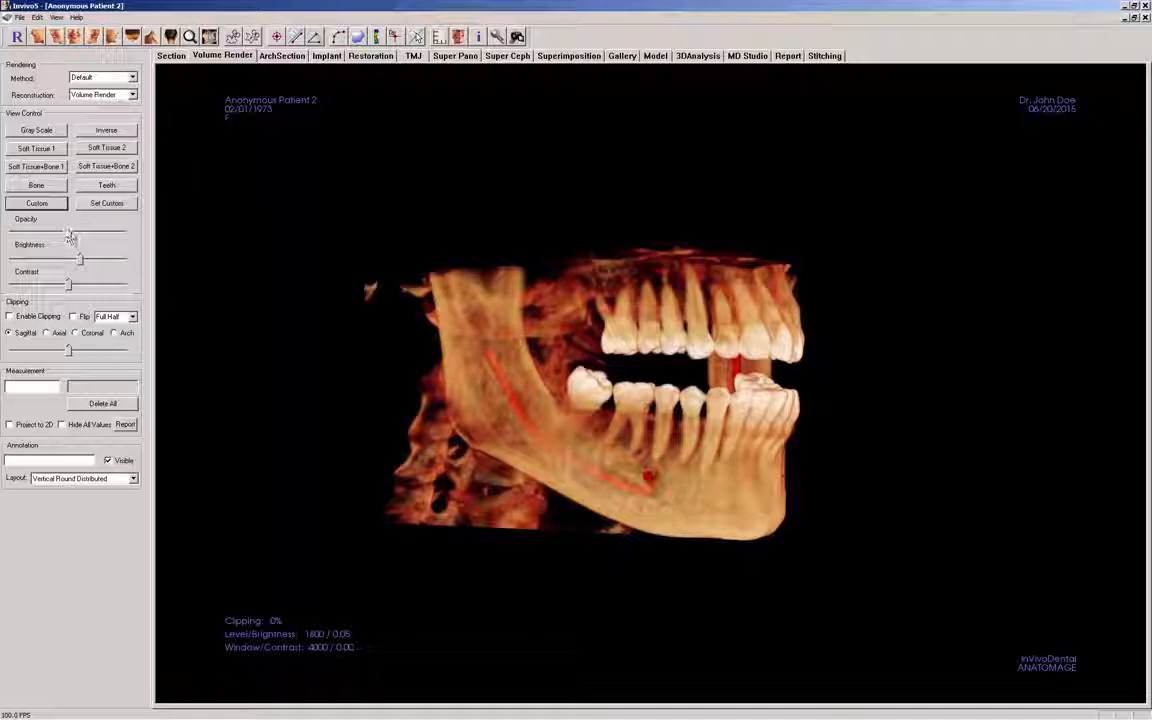
# Compare the Teeth and Custom presets from the front with the rendering method set to Quality.
pyautogui.click(107, 186)
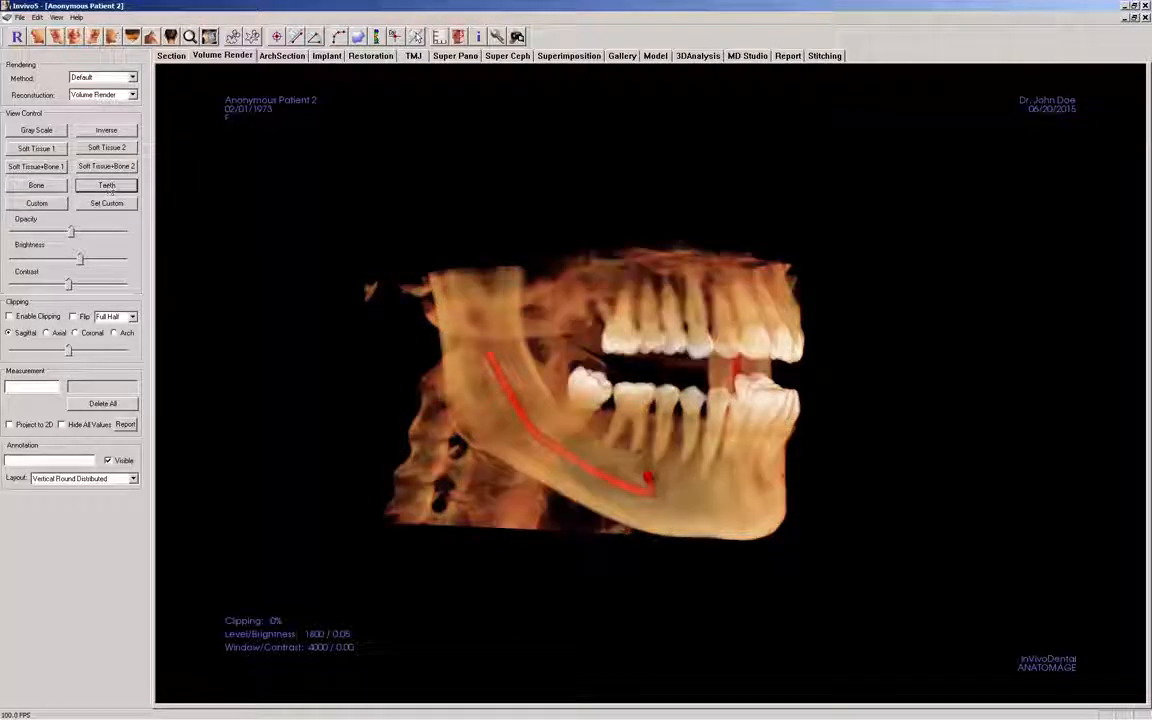
pyautogui.click(72, 39)
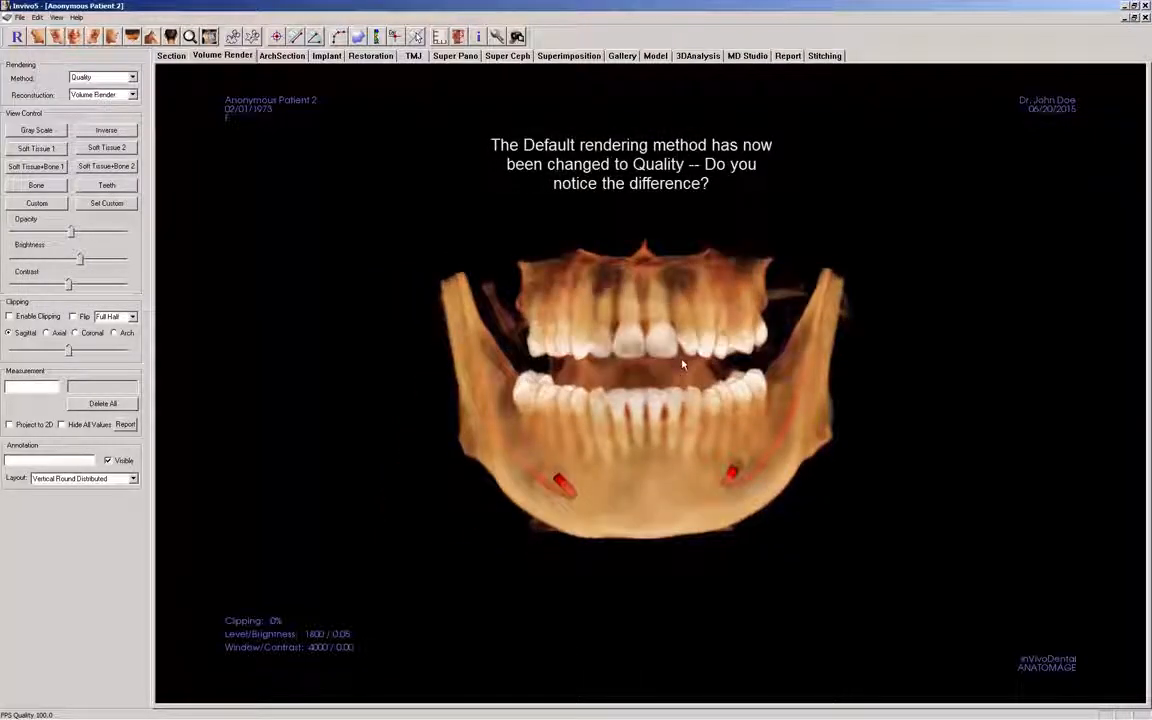
pyautogui.click(37, 203)
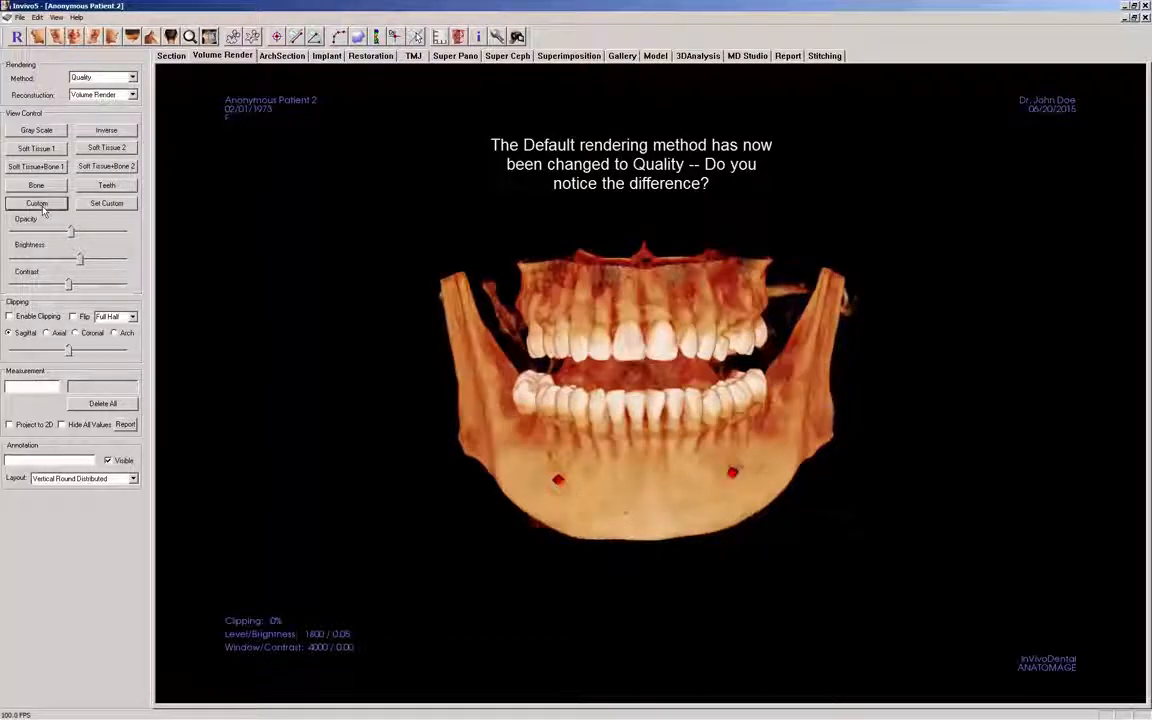
# Load a saved opacity/color file in the custom settings and store it as the custom preset.
pyautogui.click(107, 203)
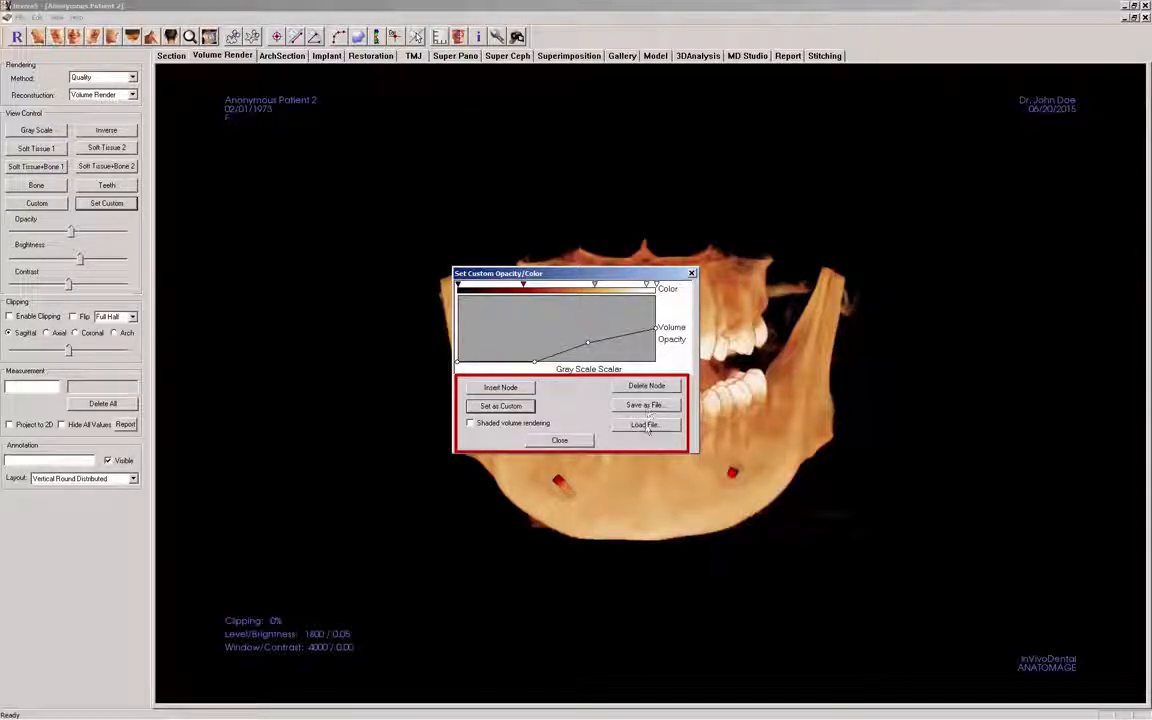
pyautogui.click(645, 425)
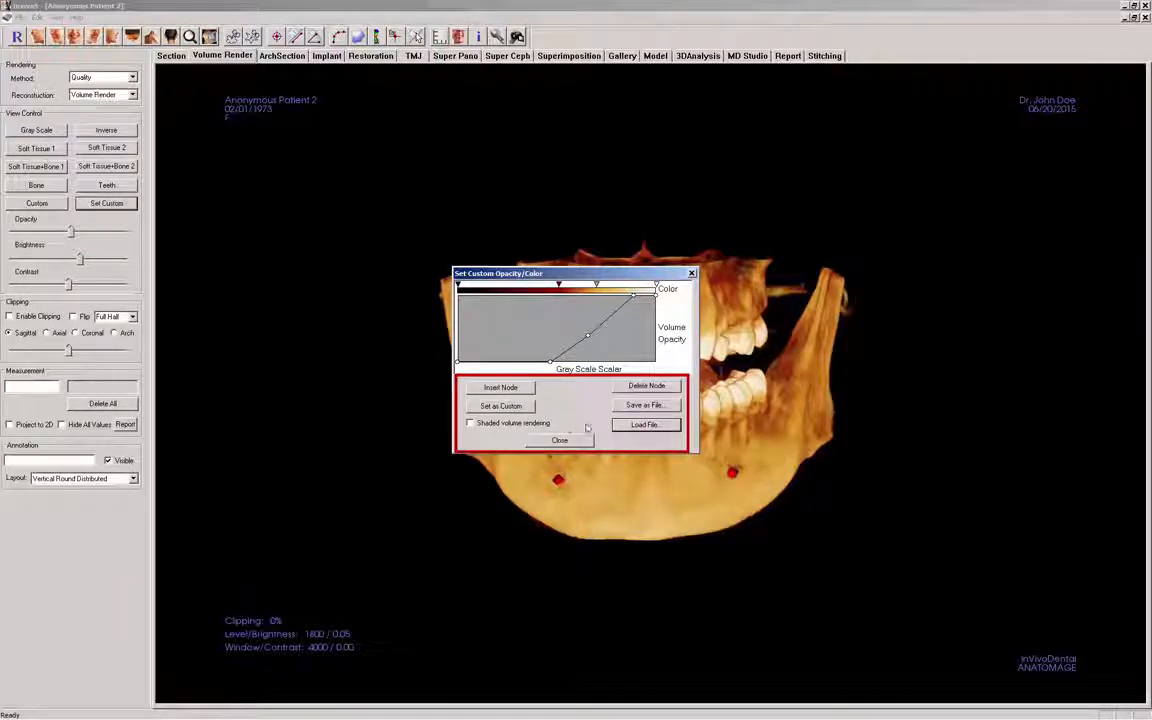
pyautogui.click(521, 407)
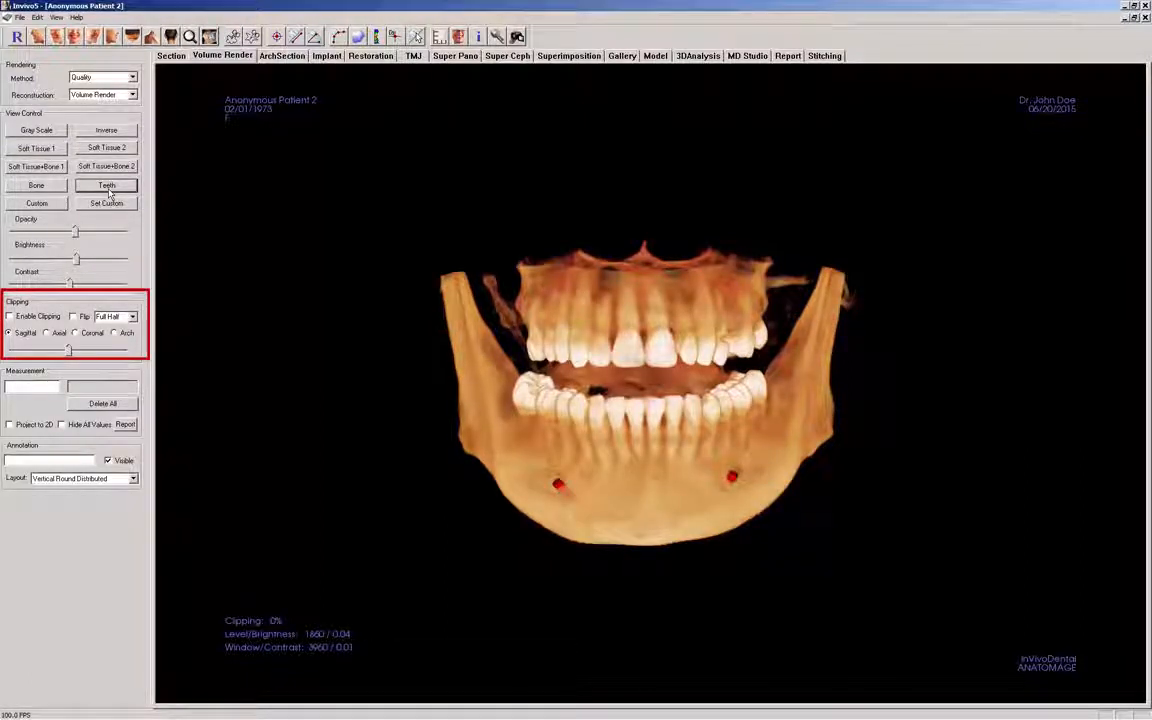
# Clip the volume sagittally at 47%, turn it to a side view, and limit the clipping to a 10 mm slab.
pyautogui.click(30, 317)
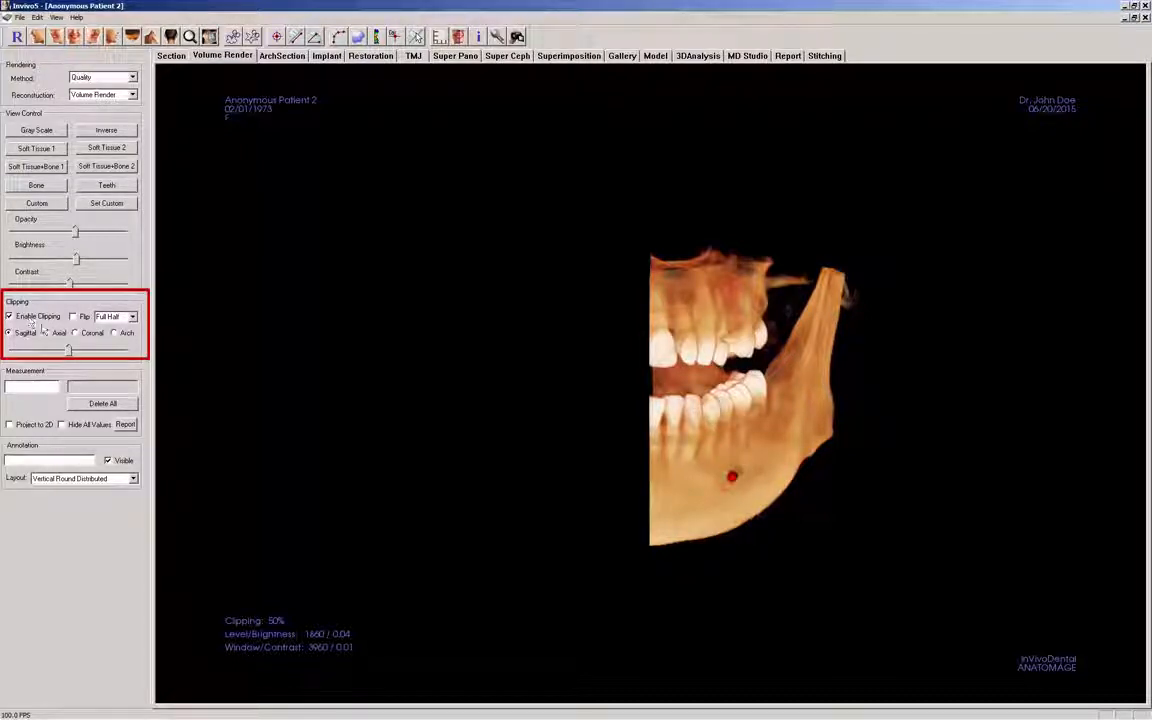
pyautogui.moveTo(68, 350)
pyautogui.mouseDown()
pyautogui.moveTo(91, 352)
pyautogui.moveTo(59, 352)
pyautogui.moveTo(68, 350)
pyautogui.mouseUp()
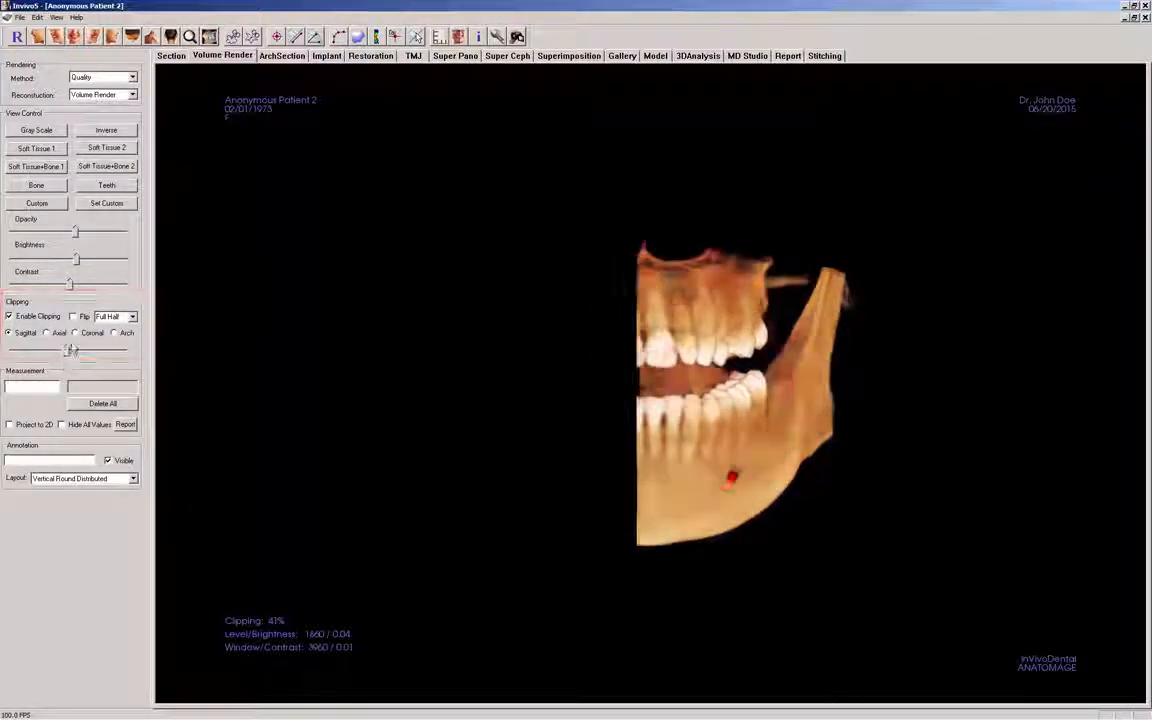
pyautogui.moveTo(287, 399); pyautogui.dragTo(575, 434)
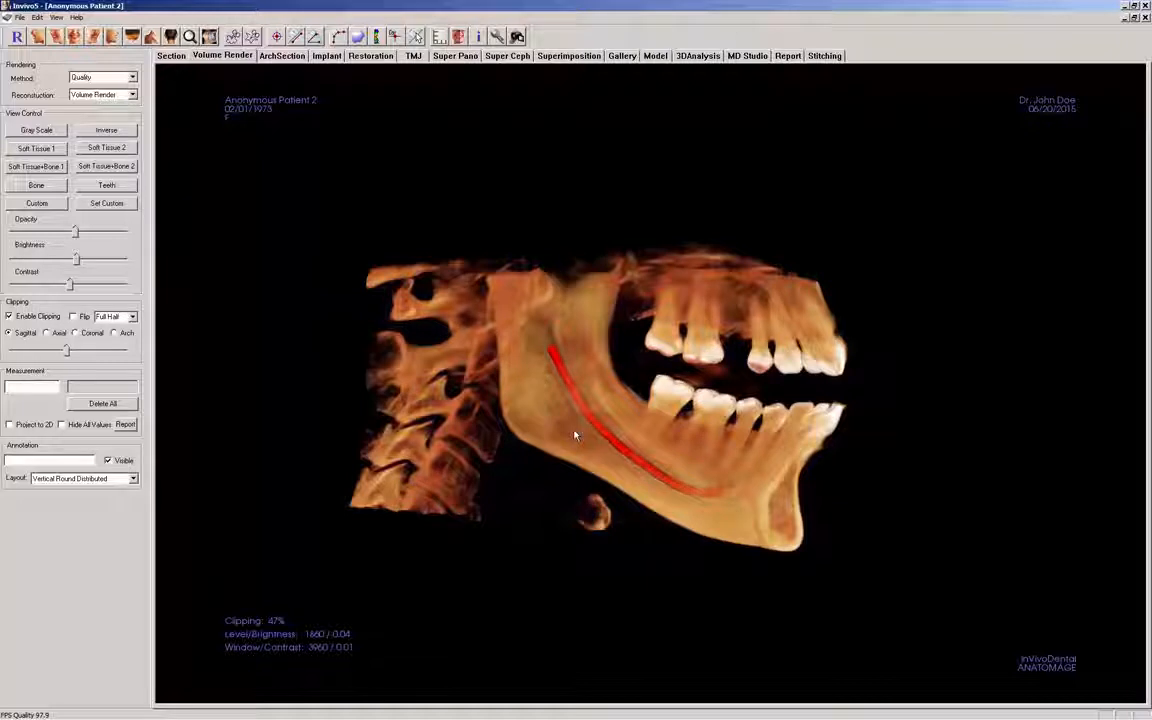
pyautogui.click(131, 316)
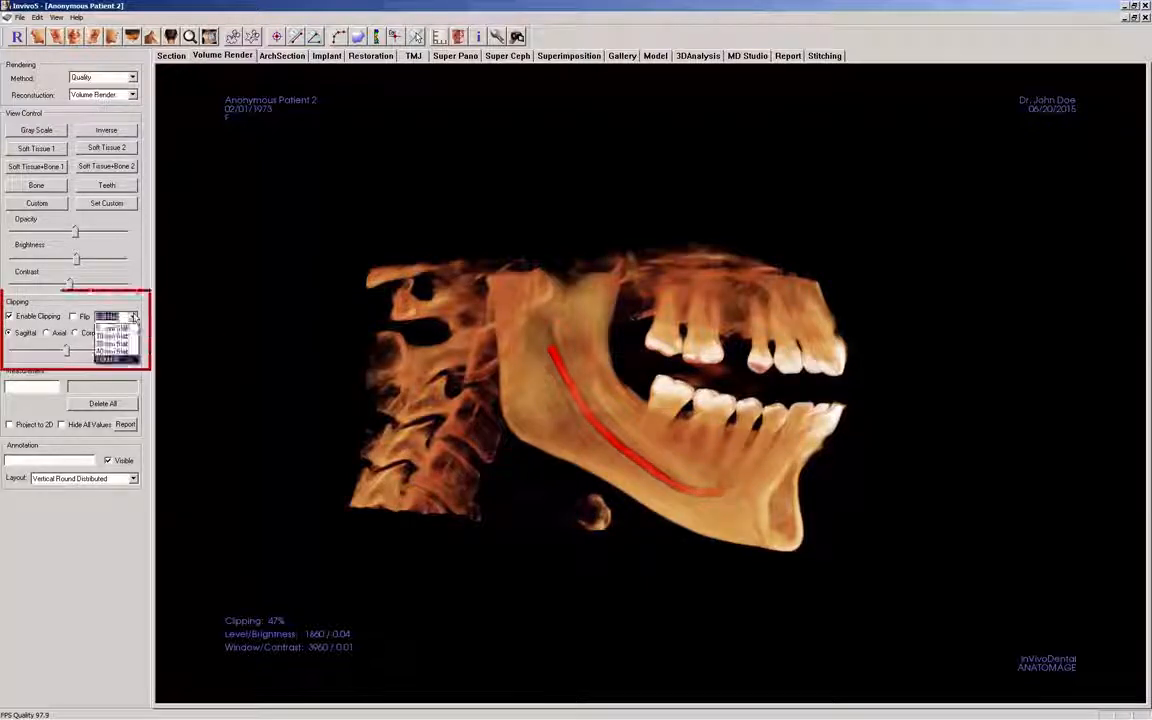
pyautogui.click(115, 336)
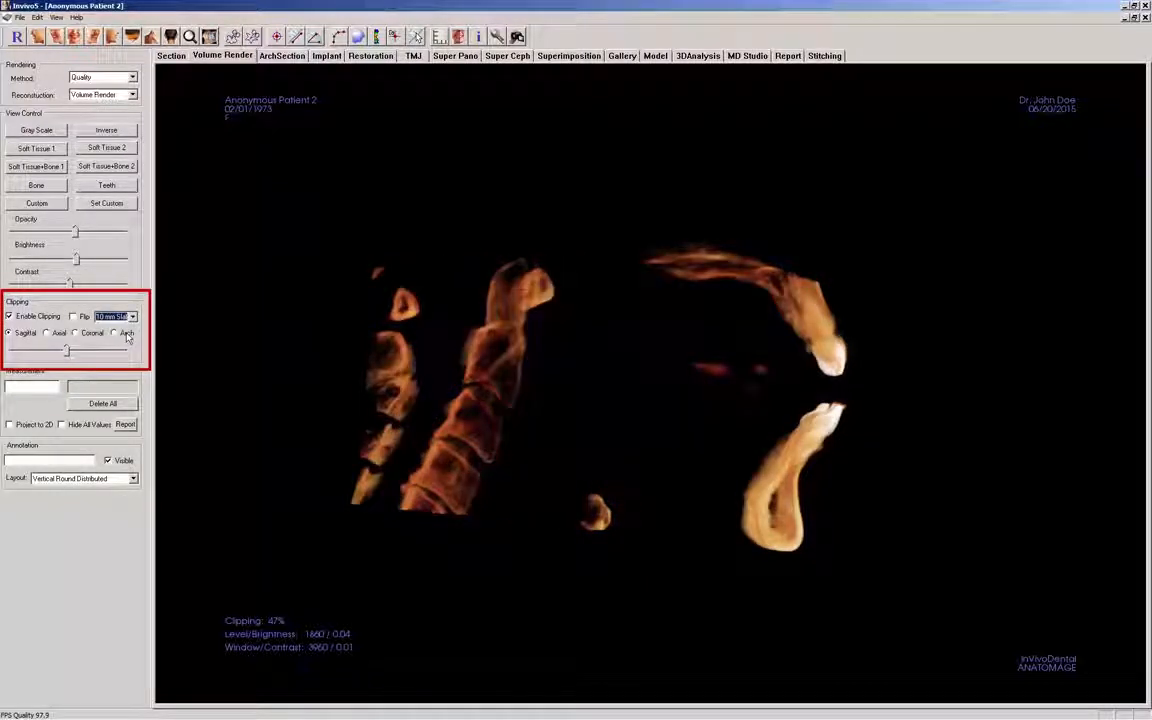
# Change the clipping thickness from a slab to Full Half and clip the volume along the arch at 22%.
pyautogui.moveTo(913, 386)
pyautogui.mouseDown()
pyautogui.moveTo(553, 386)
pyautogui.moveTo(445, 399)
pyautogui.mouseUp()
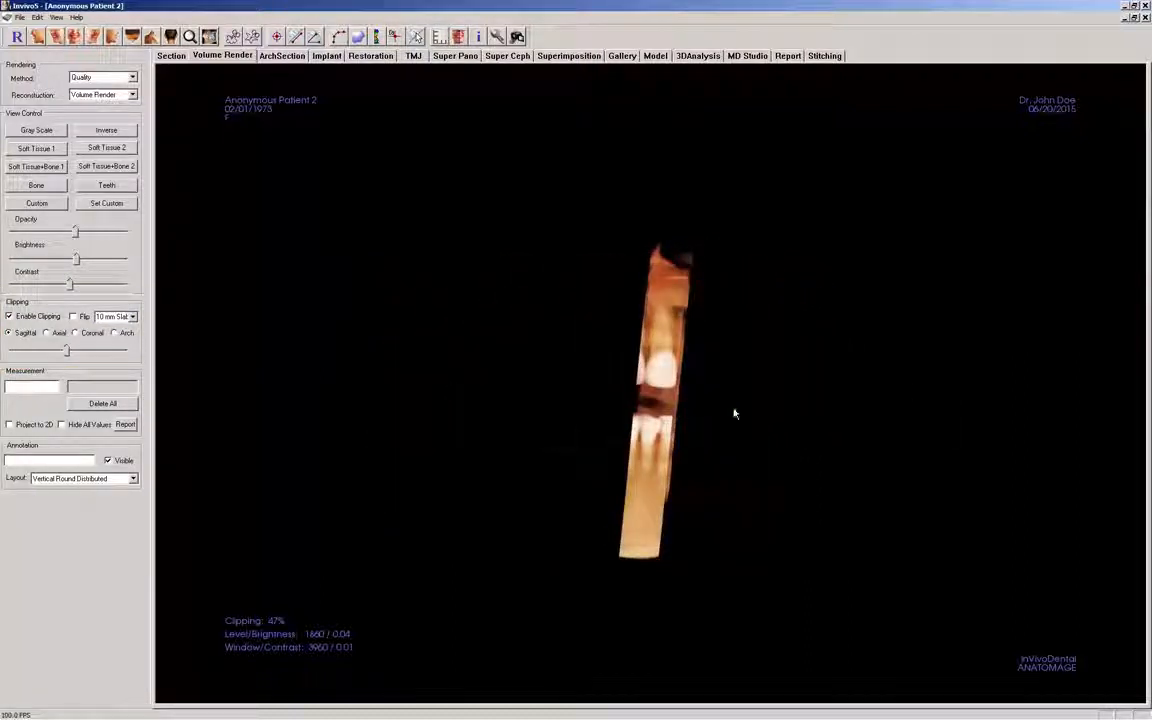
pyautogui.moveTo(700, 412)
pyautogui.mouseDown()
pyautogui.moveTo(467, 410)
pyautogui.moveTo(695, 403)
pyautogui.mouseUp()
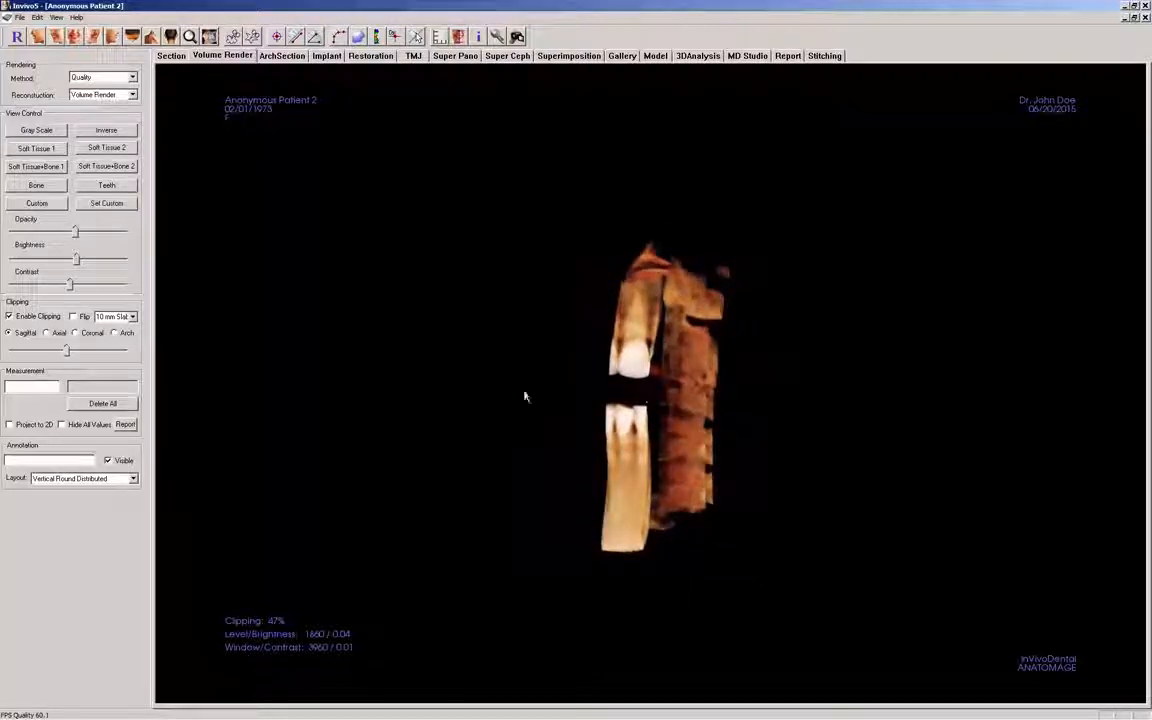
pyautogui.click(125, 316)
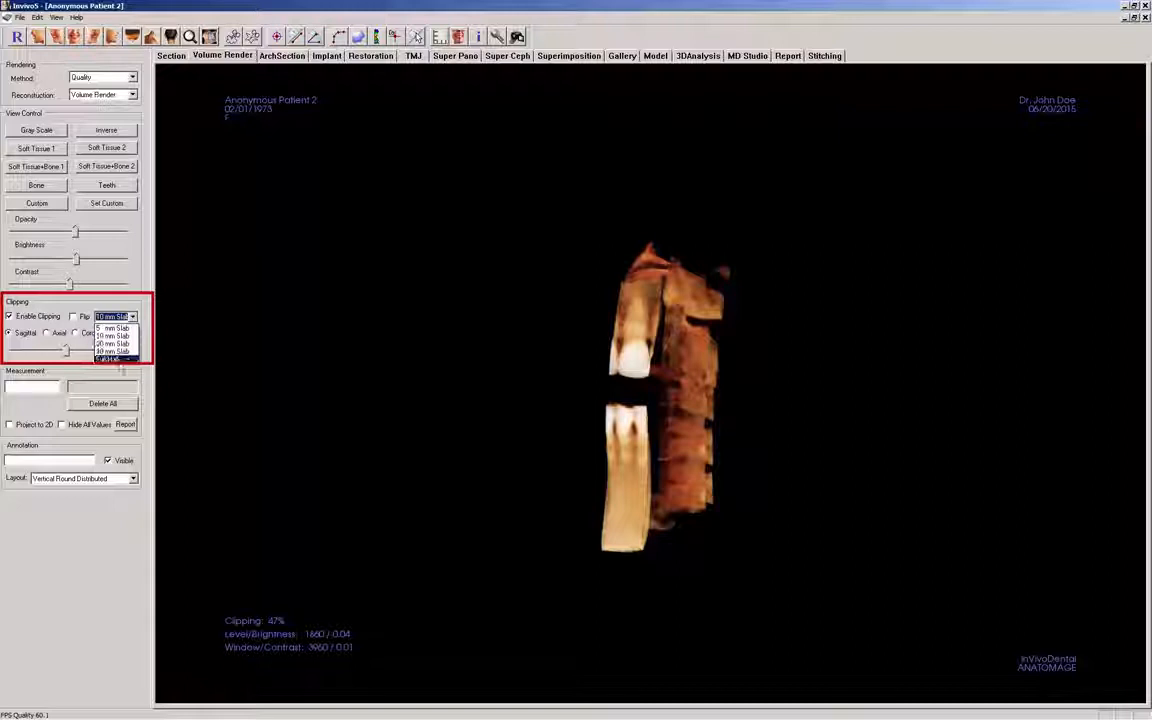
pyautogui.click(110, 359)
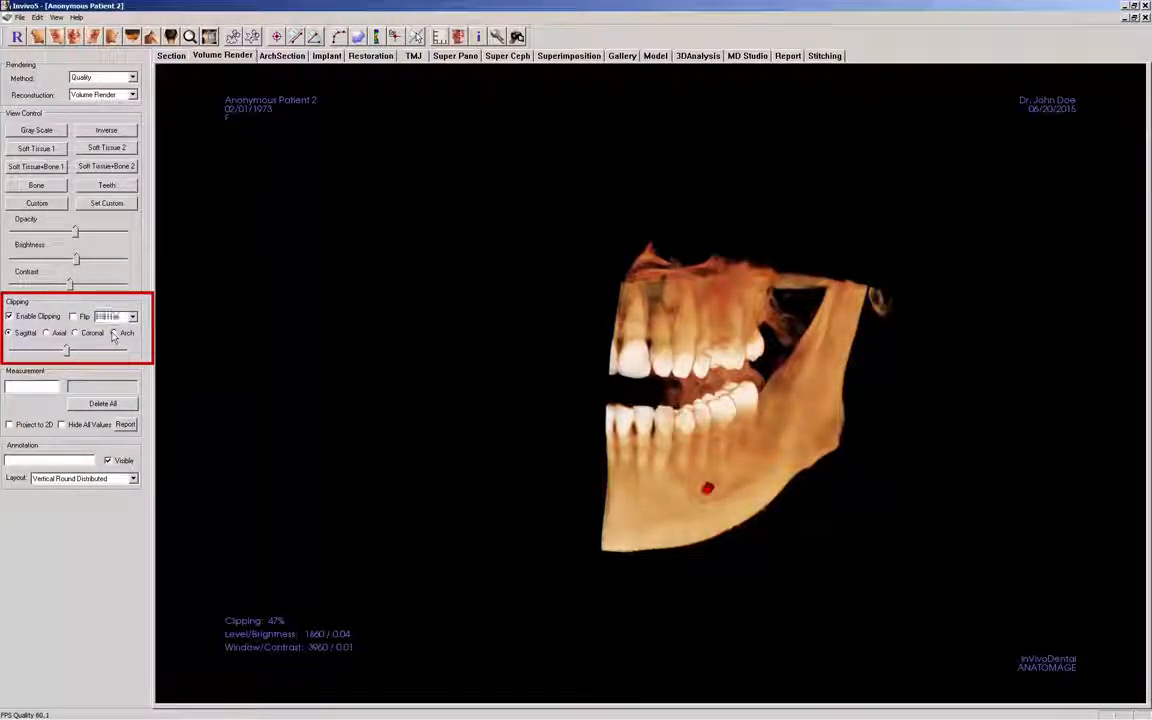
pyautogui.click(113, 333)
pyautogui.moveTo(71, 349); pyautogui.dragTo(36, 358)
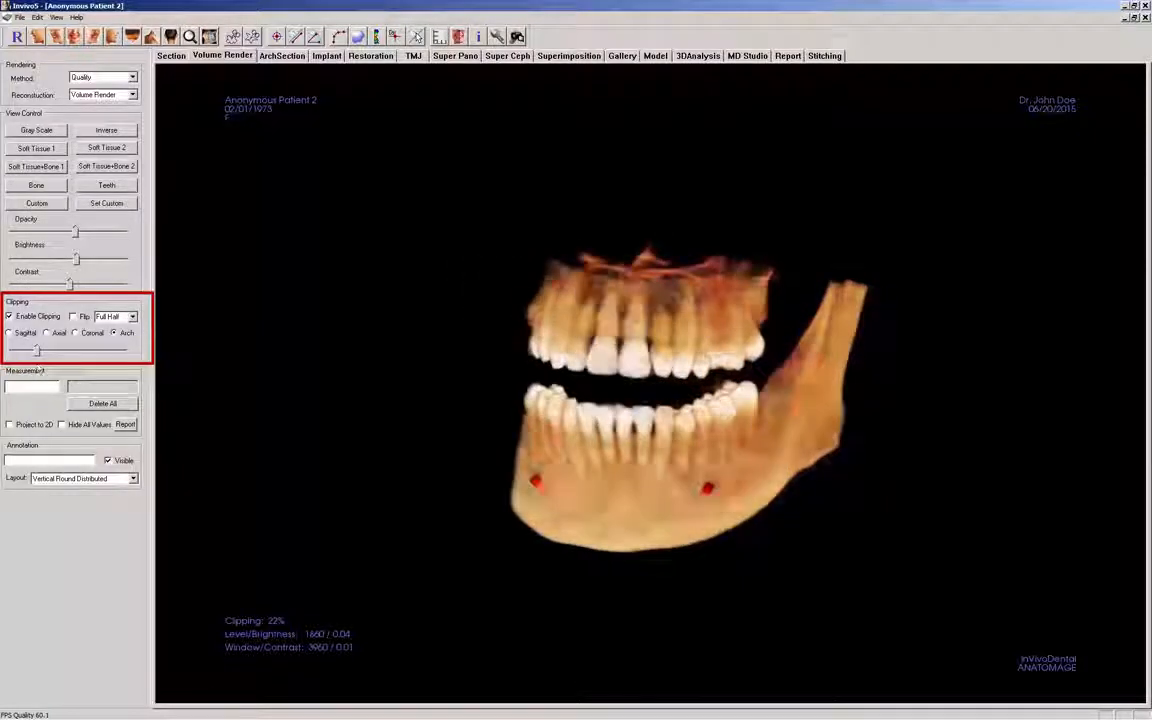
# Turn clipping off and return the unclipped volume to a front view.
pyautogui.click(38, 317)
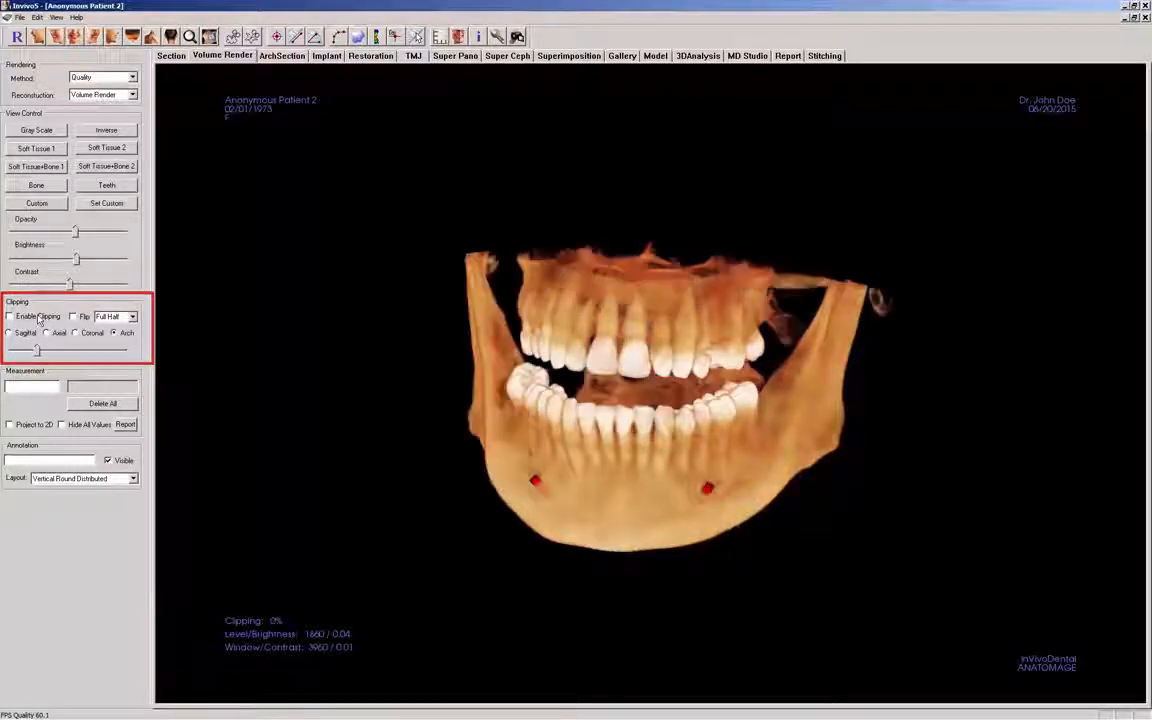
pyautogui.click(75, 38)
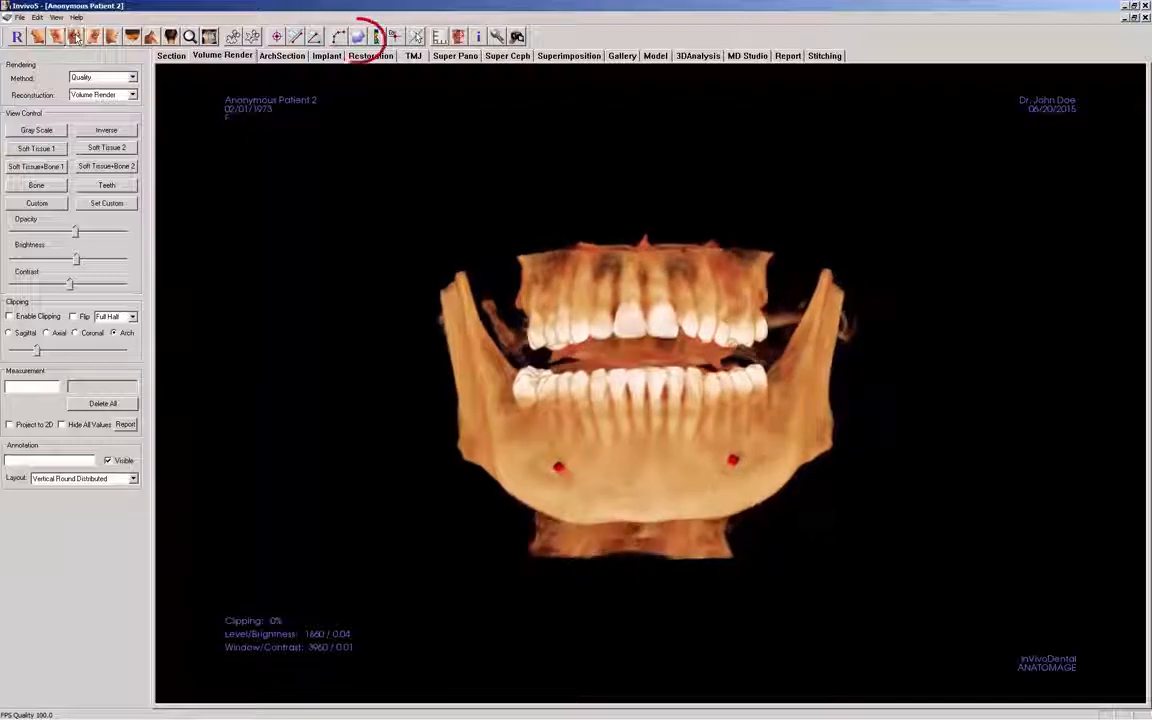
pyautogui.moveTo(460, 354); pyautogui.dragTo(472, 399)
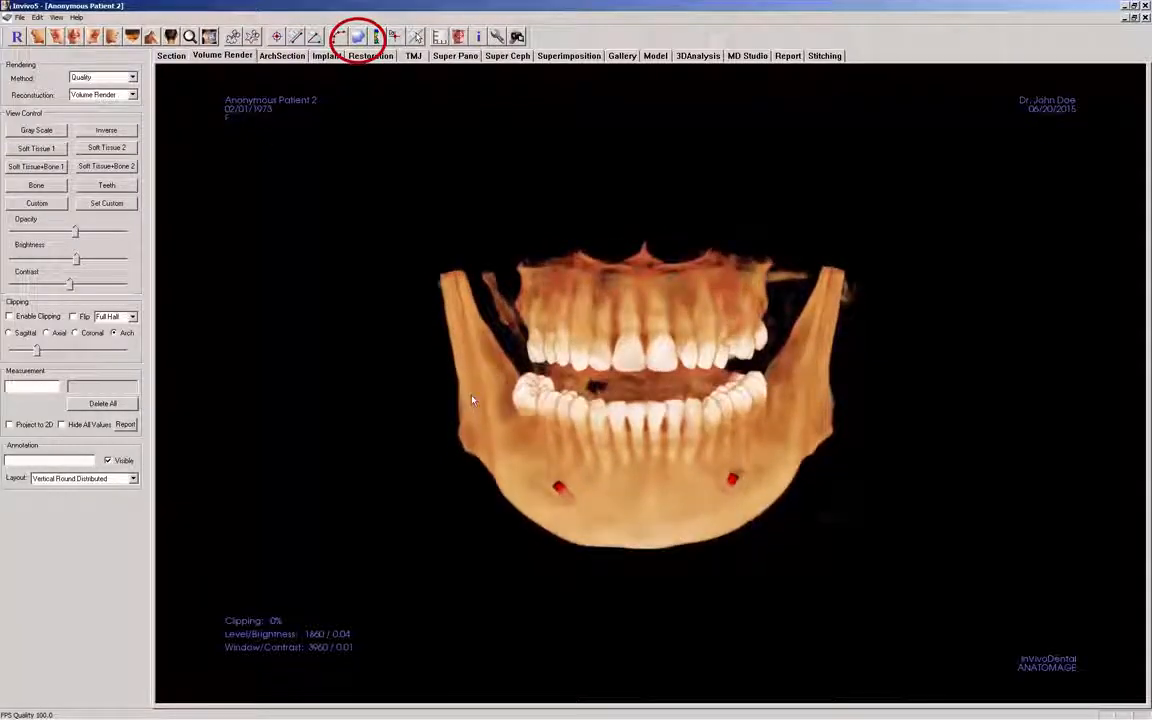
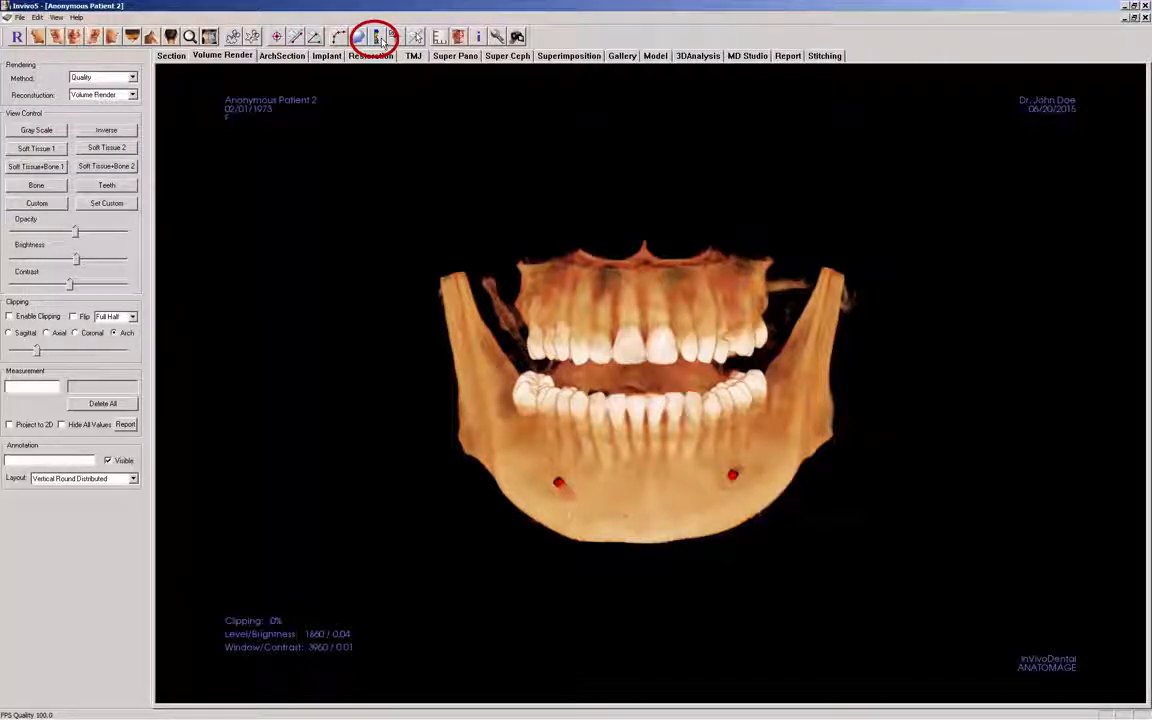
# Measure the airway by placing path points down the pharynx on the sagittal slice, with clipping at 46%.
pyautogui.click(380, 38)
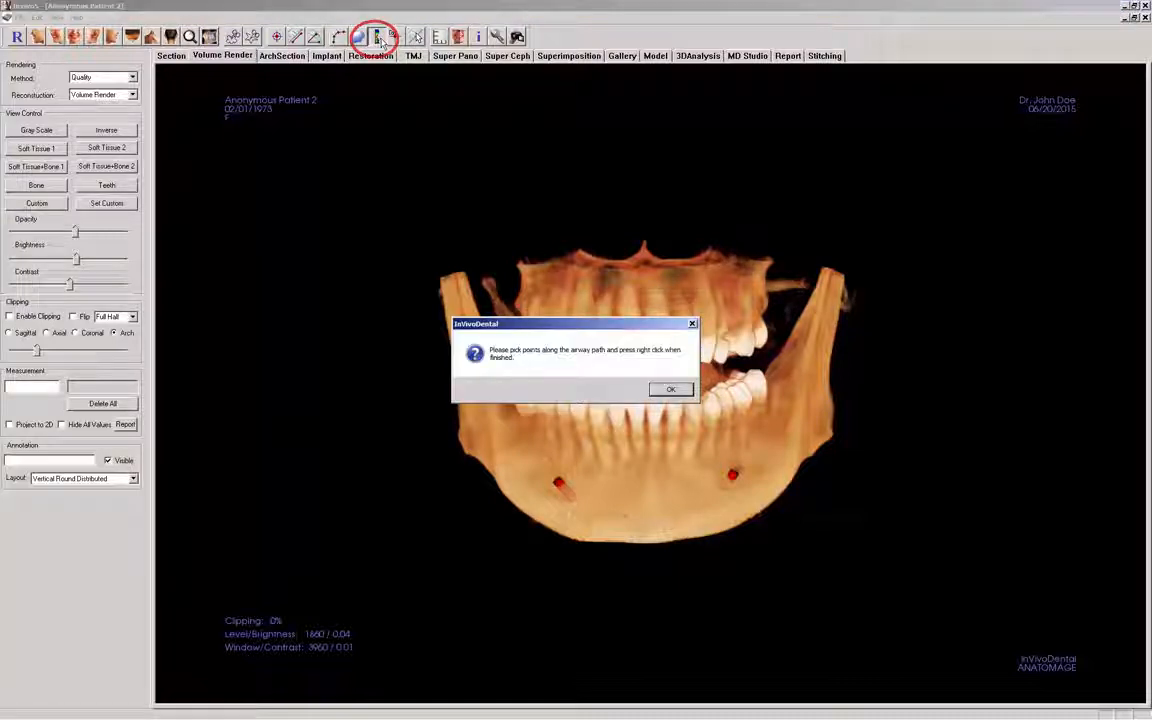
pyautogui.click(670, 389)
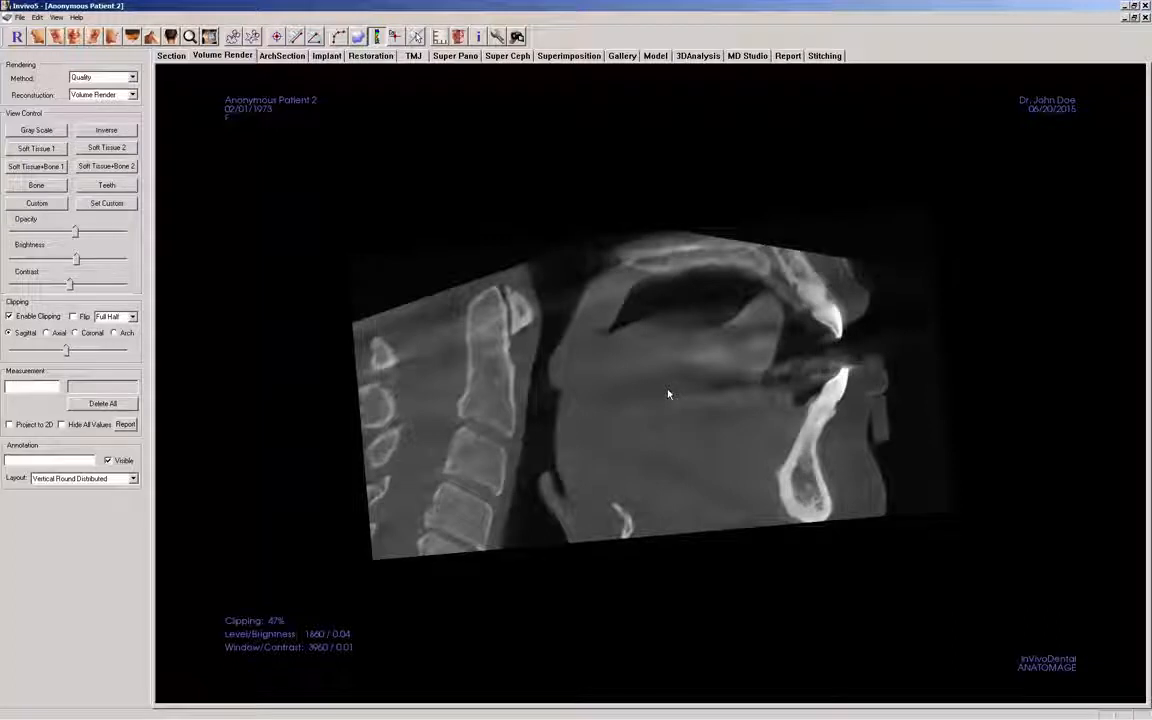
pyautogui.scroll(-2, 669, 393)
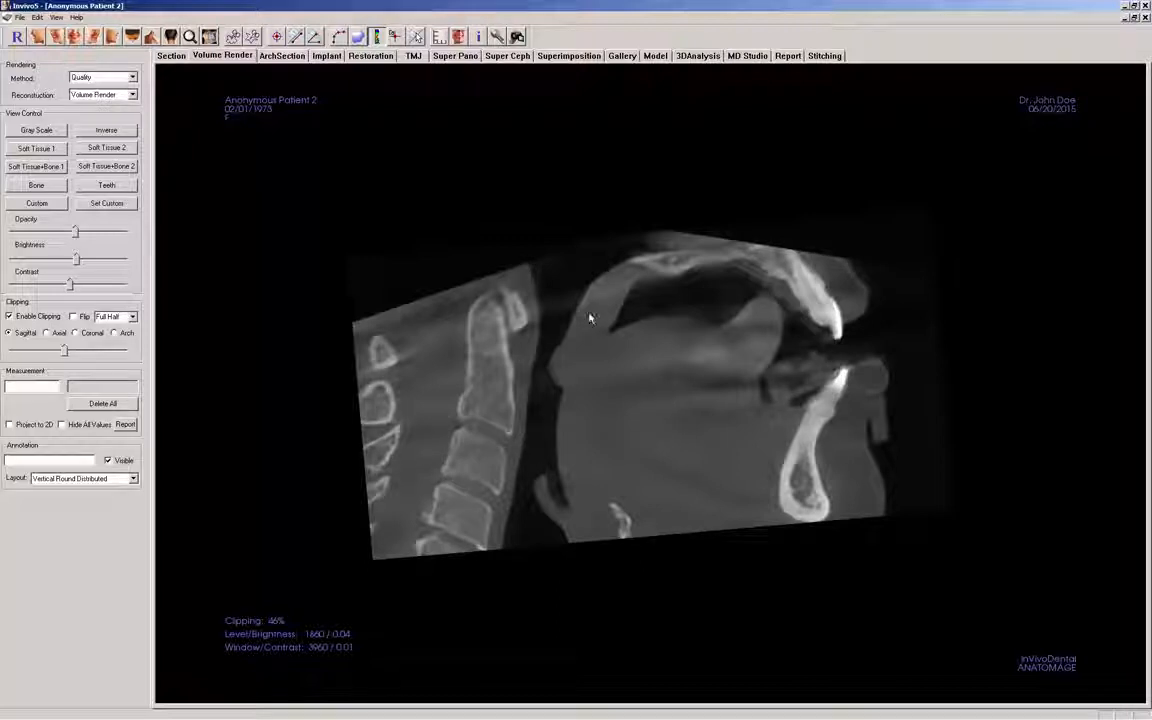
pyautogui.click(561, 295)
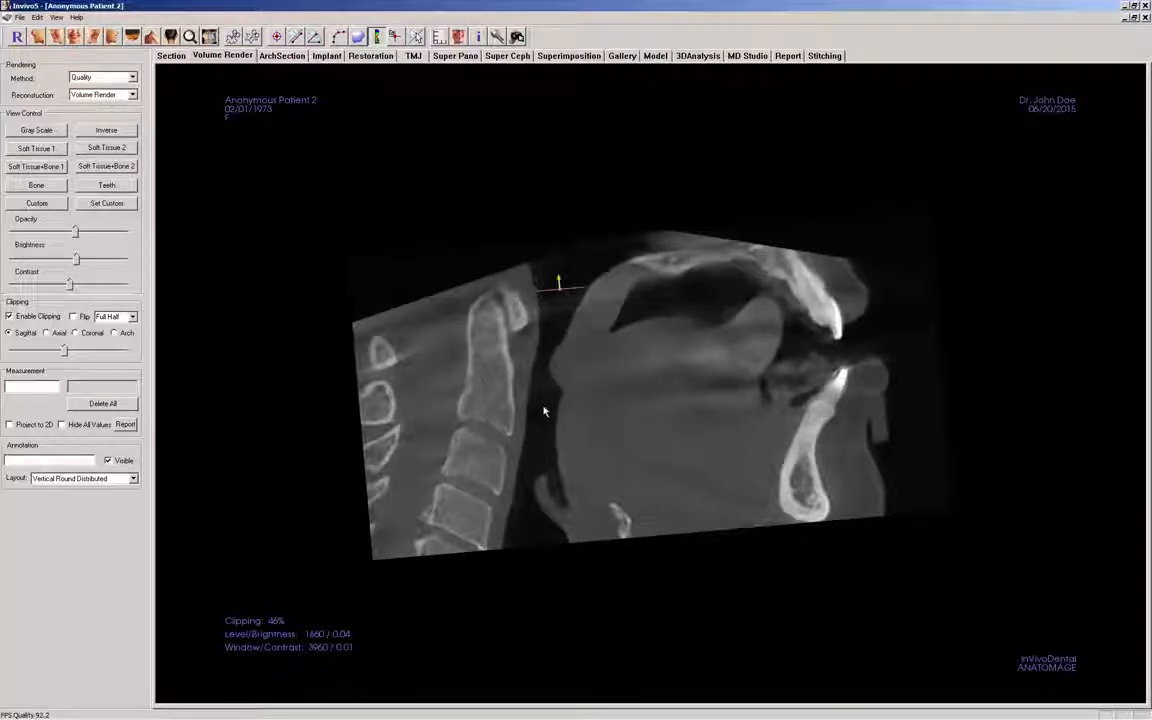
pyautogui.click(536, 431)
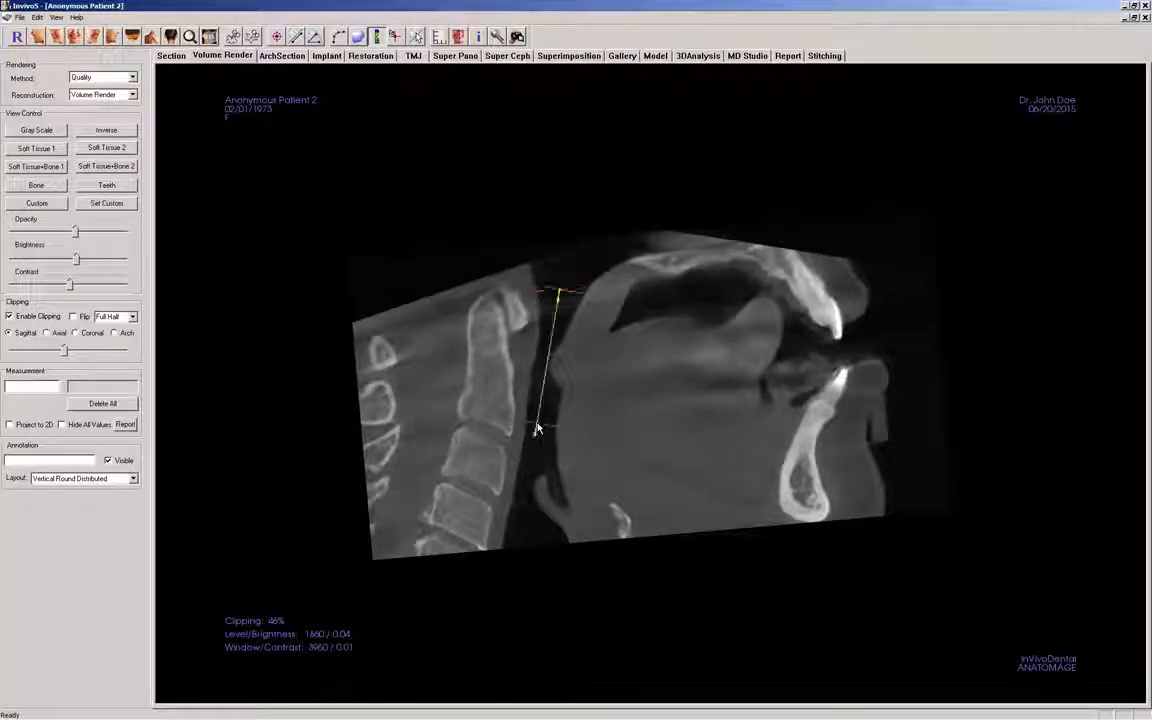
pyautogui.click(522, 528)
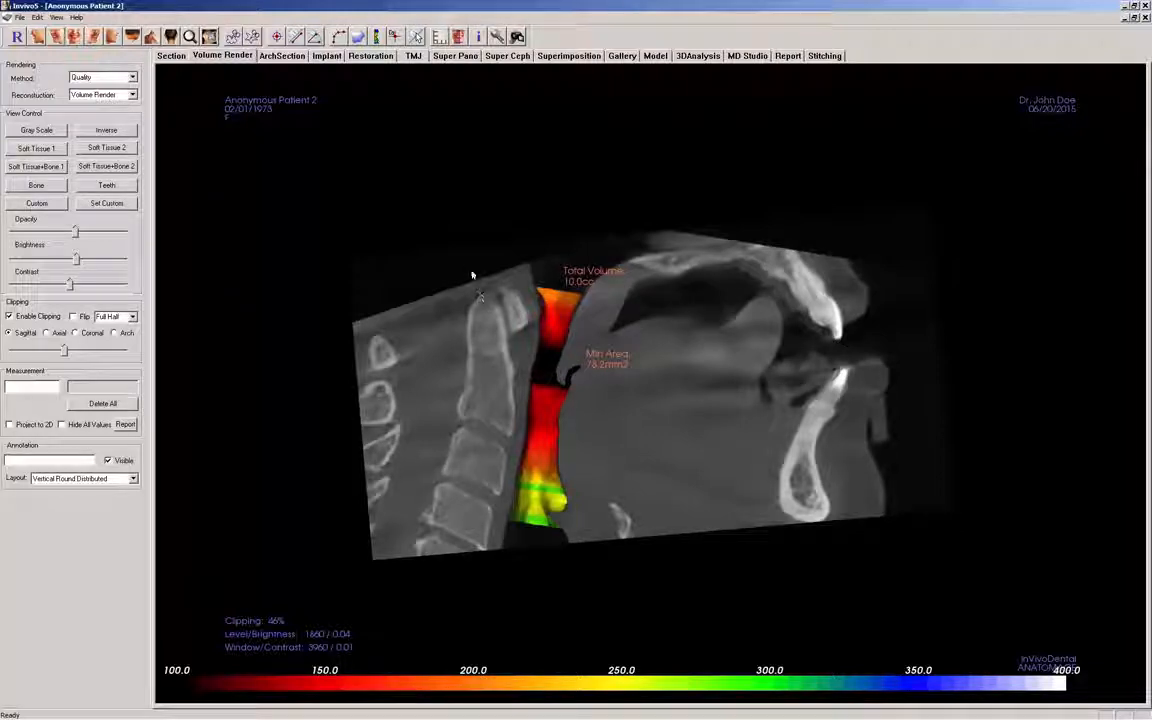
# Check the airway in the Section view, then turn off clipping and apply the Teeth preset in Volume Render.
pyautogui.click(168, 56)
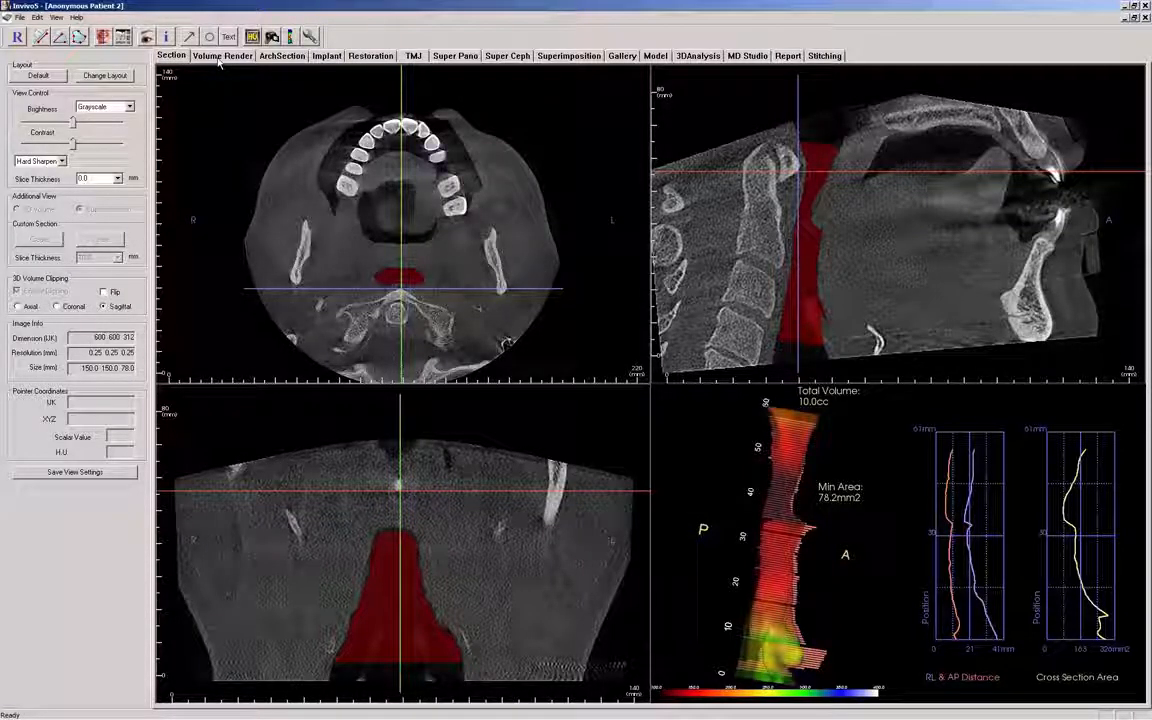
pyautogui.click(219, 58)
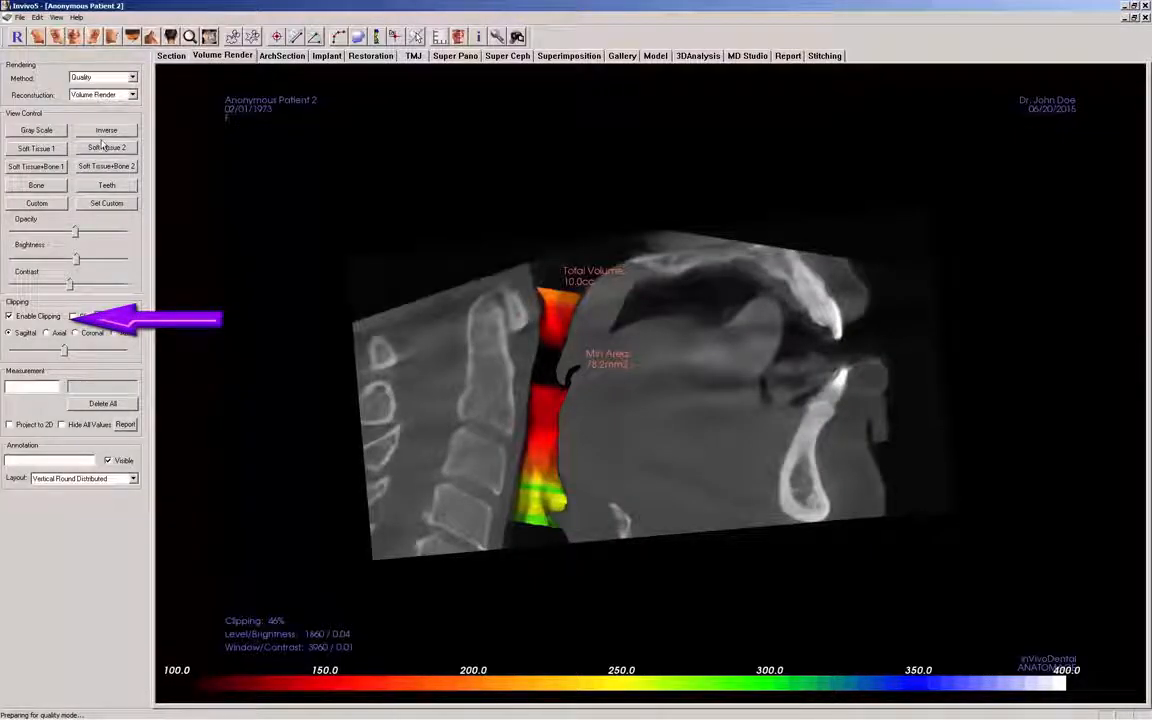
pyautogui.click(9, 316)
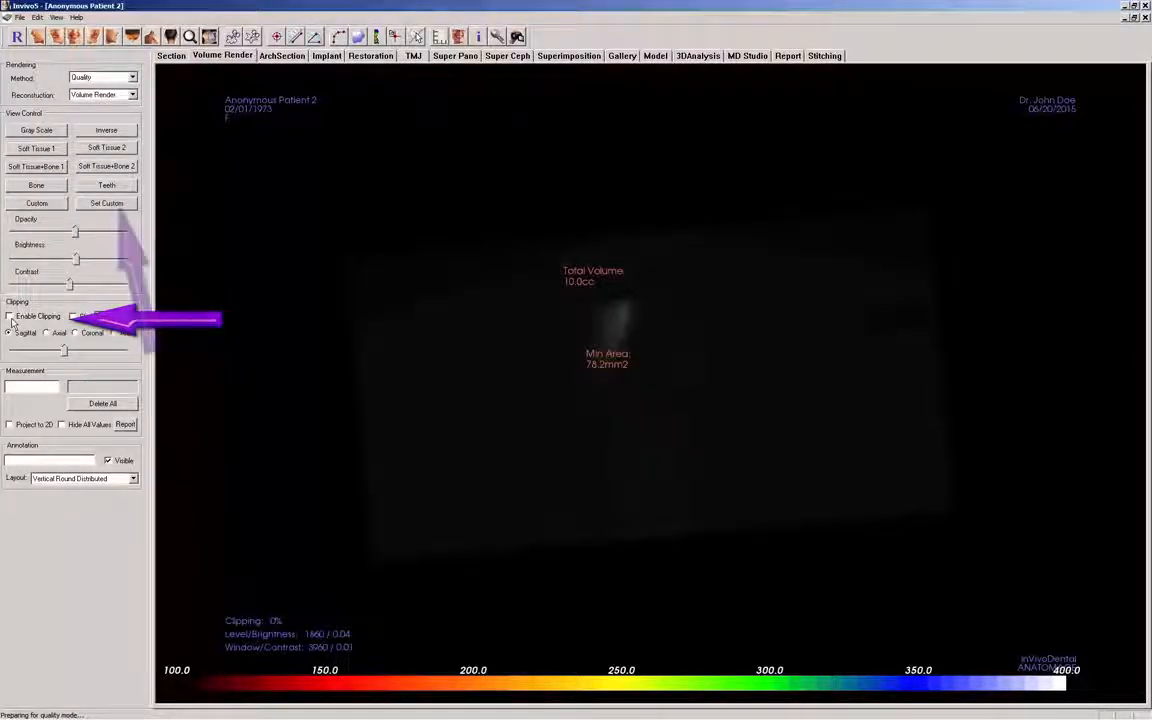
pyautogui.click(104, 186)
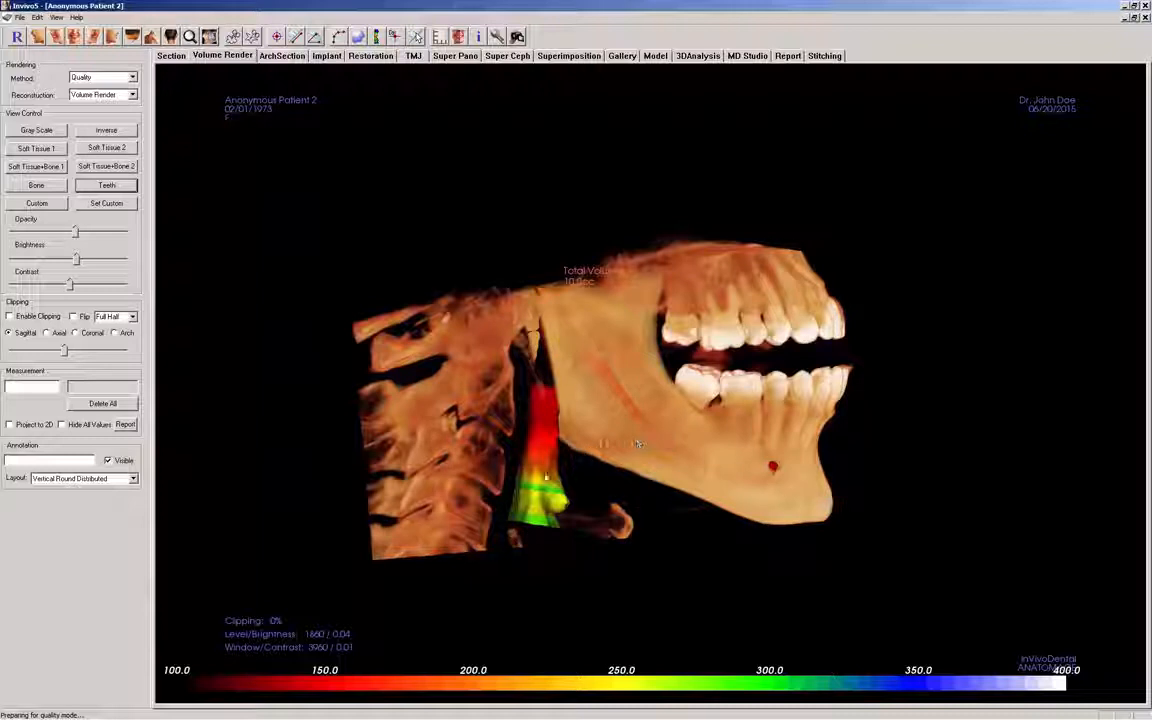
# Delete the measured airway from the volume rendering.
pyautogui.click(533, 487)
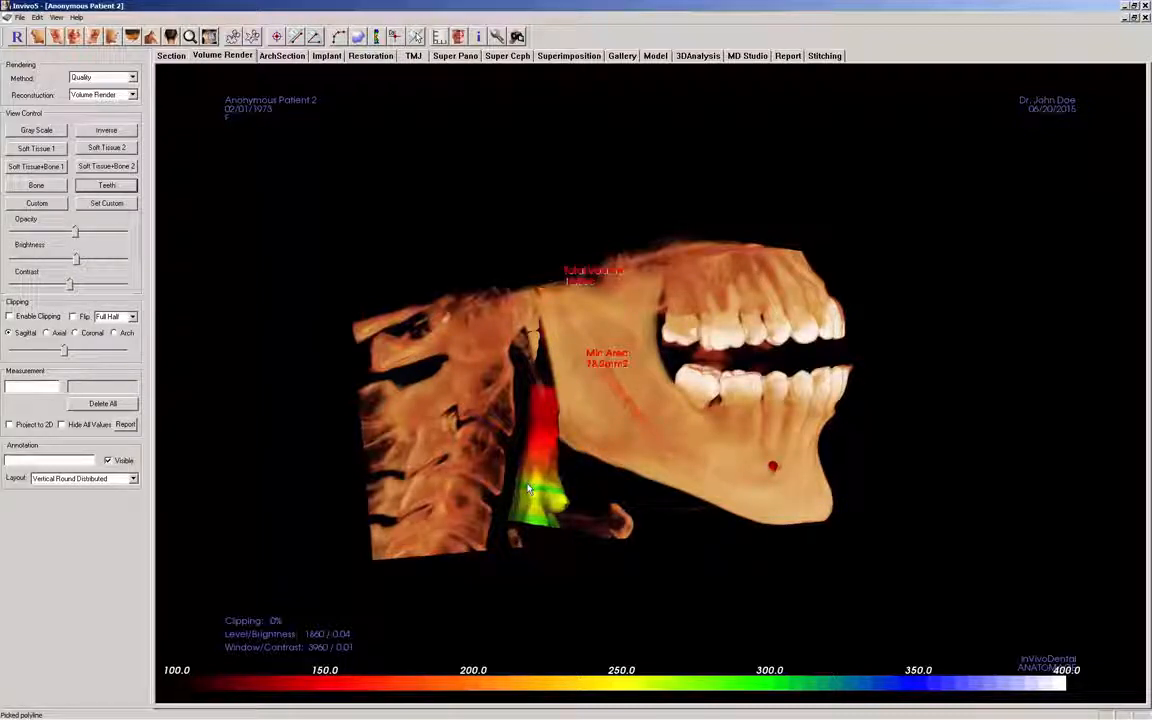
pyautogui.press('Delete')
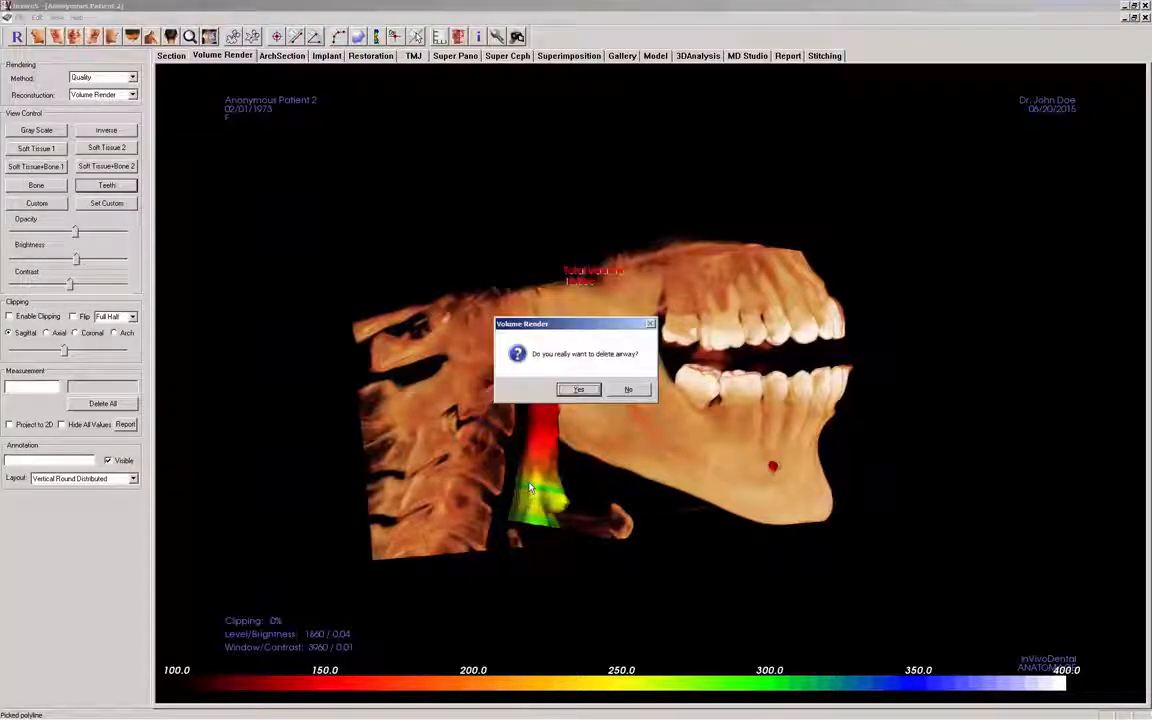
pyautogui.click(579, 390)
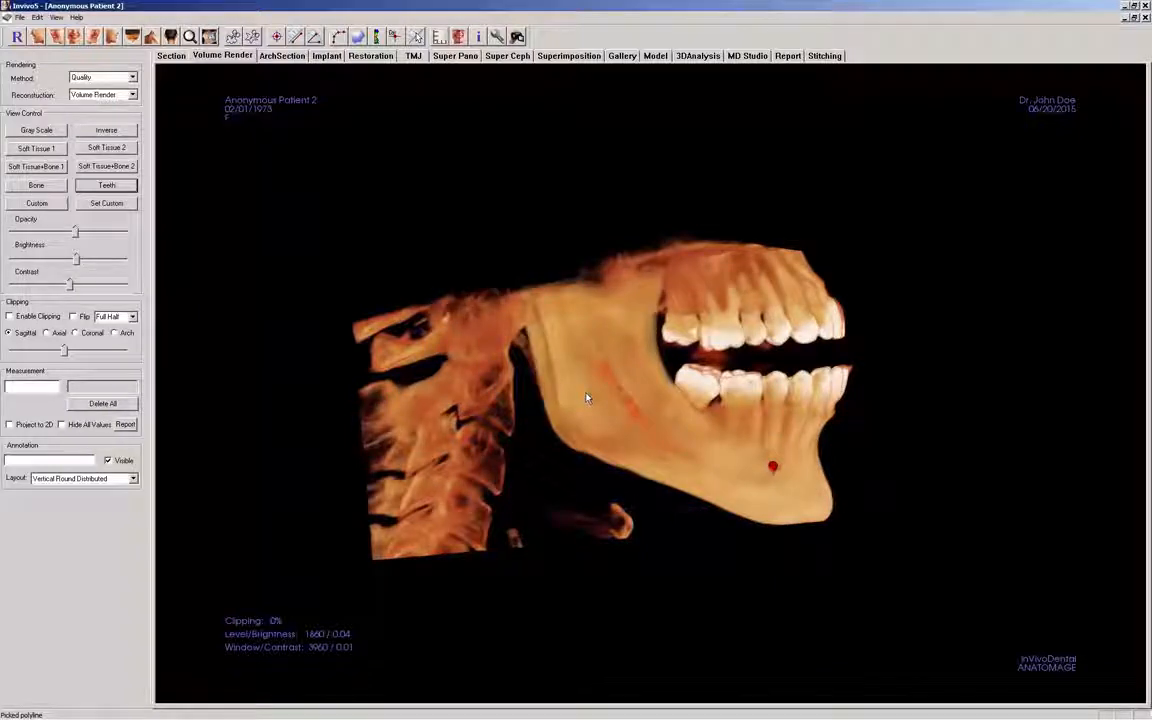
# Annotate the gap between the upper left teeth with the comment "Implant Site" and view it from different angles.
pyautogui.moveTo(878, 442); pyautogui.dragTo(676, 423)
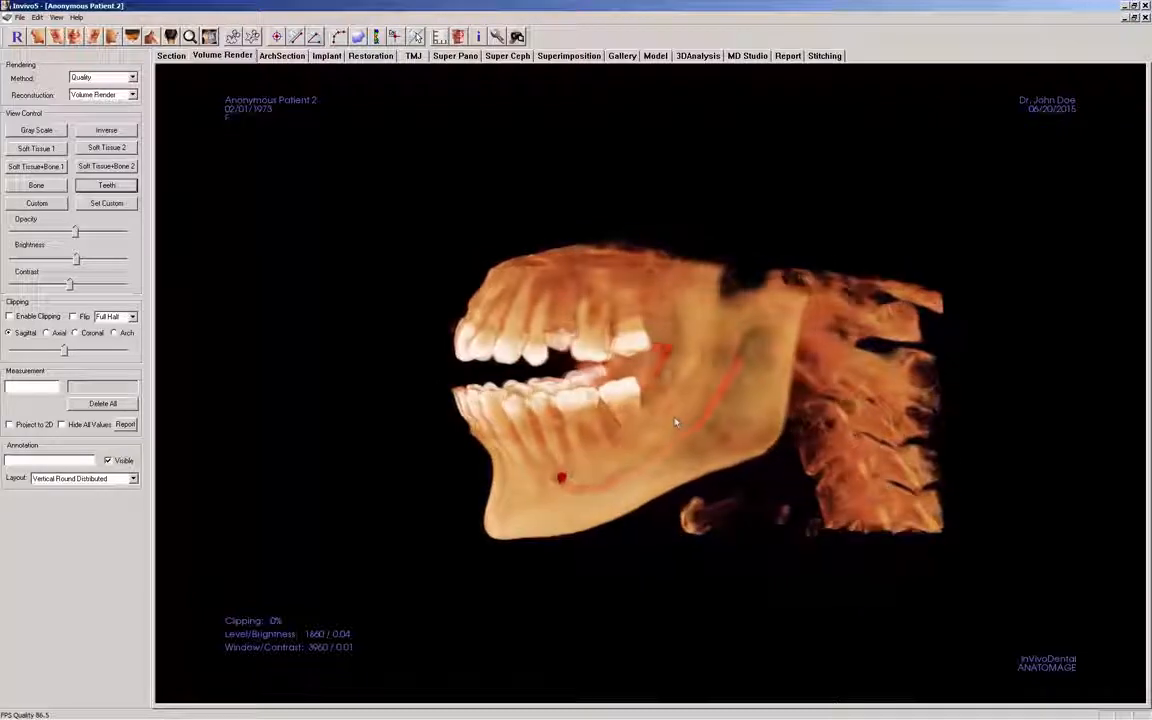
pyautogui.click(396, 37)
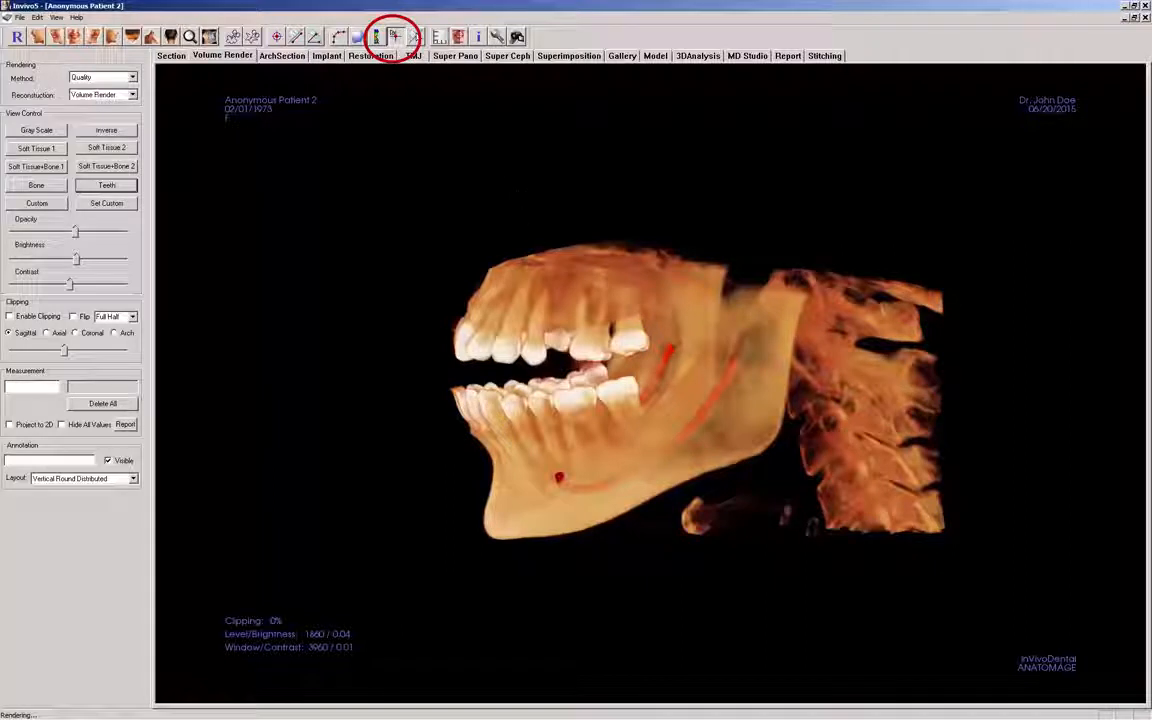
pyautogui.click(563, 322)
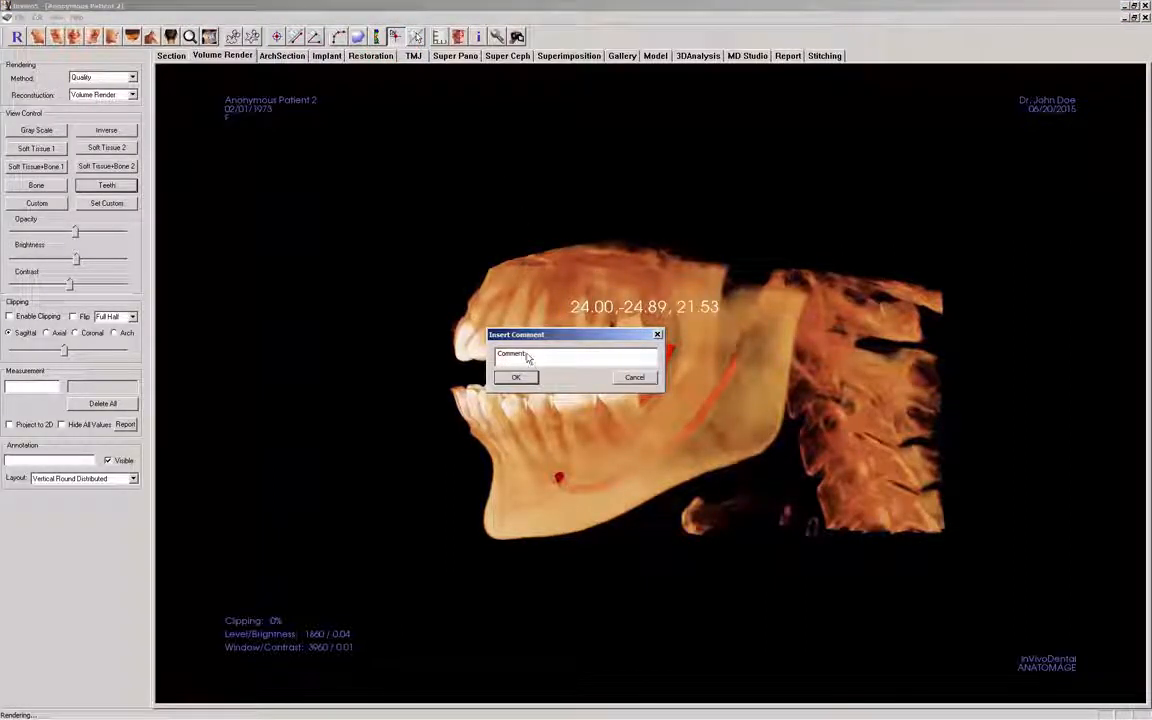
pyautogui.moveTo(527, 354); pyautogui.dragTo(498, 353)
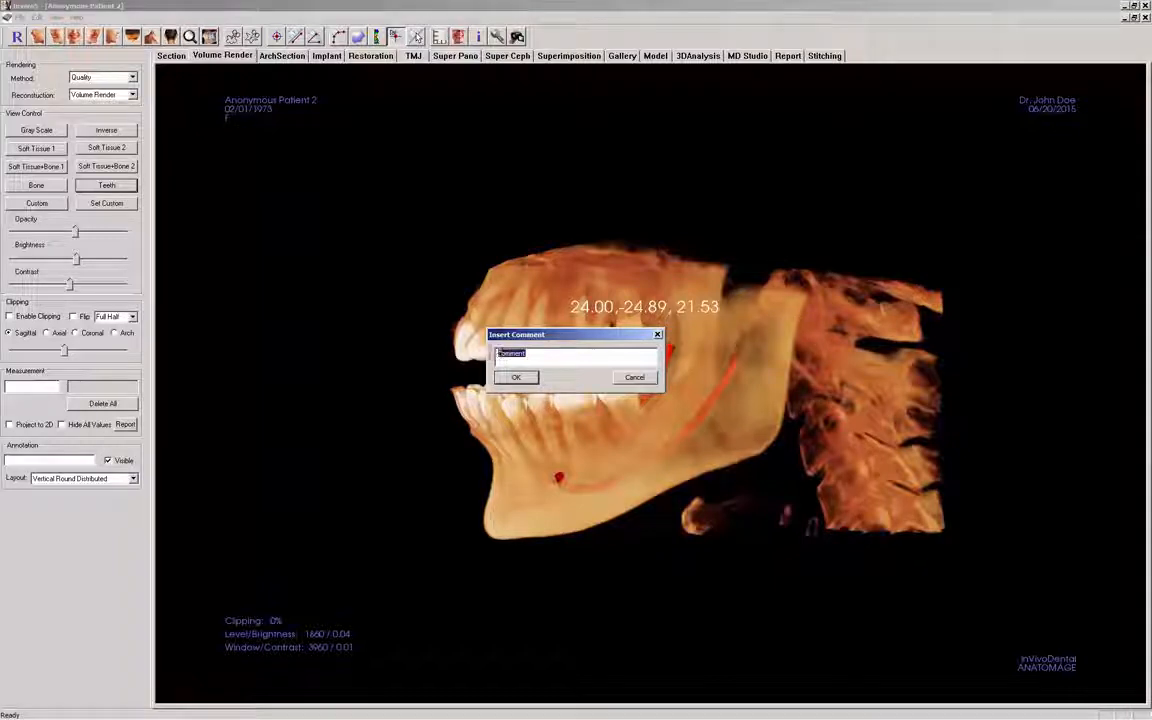
pyautogui.write('I')
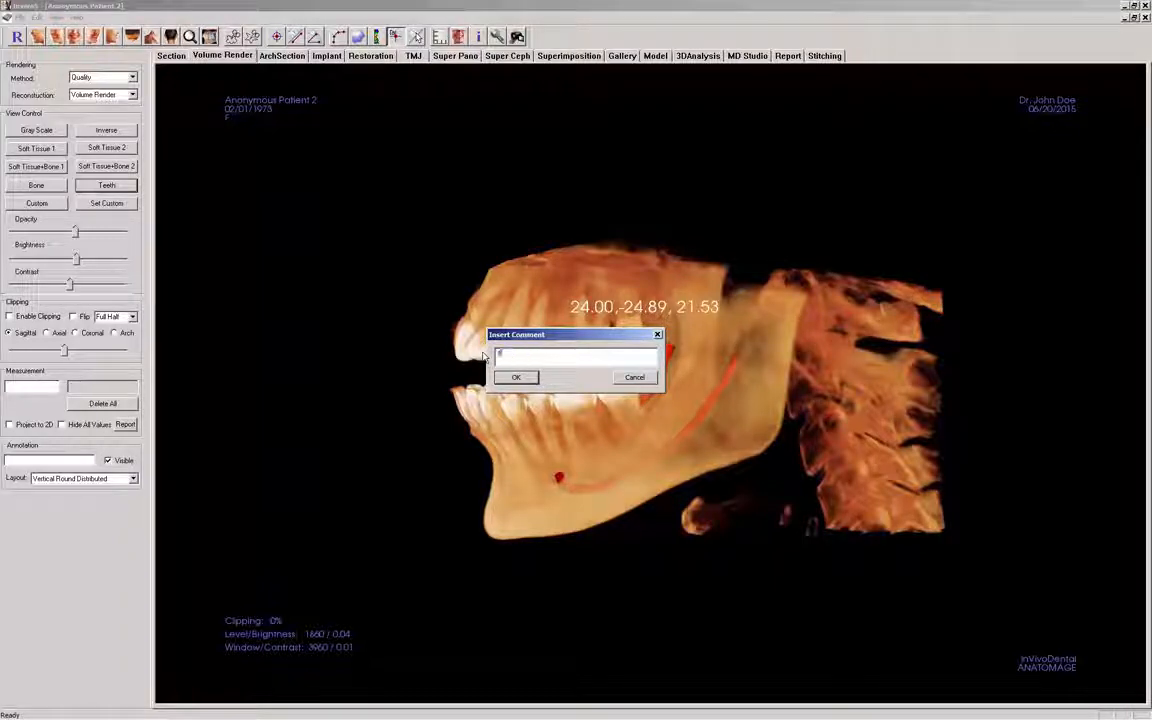
pyautogui.write('mplant Site')
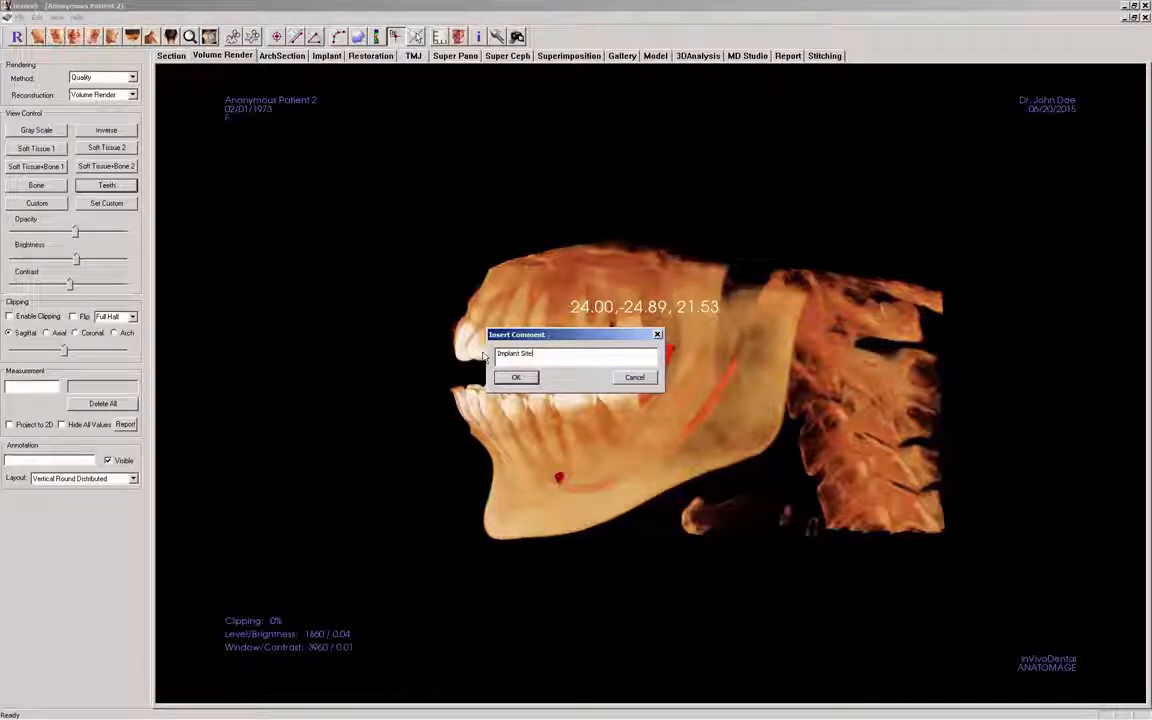
pyautogui.click(514, 377)
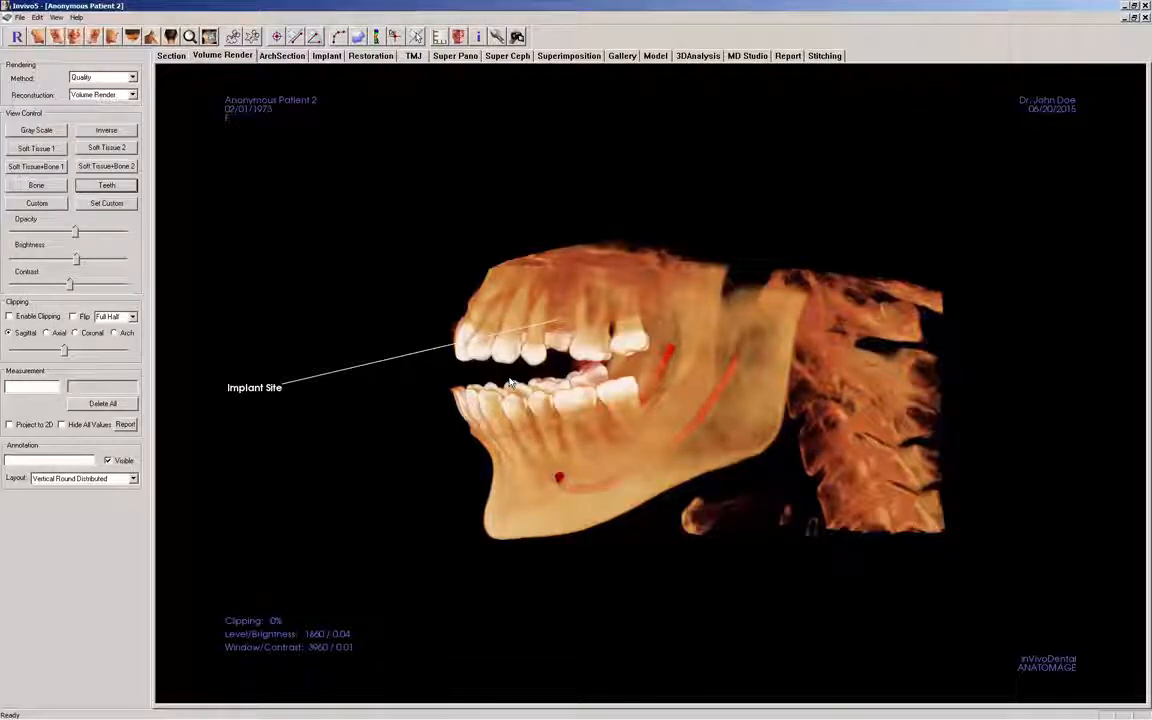
pyautogui.moveTo(383, 400)
pyautogui.mouseDown()
pyautogui.moveTo(630, 412)
pyautogui.moveTo(720, 450)
pyautogui.moveTo(780, 631)
pyautogui.moveTo(644, 212)
pyautogui.moveTo(427, 159)
pyautogui.moveTo(414, 350)
pyautogui.moveTo(481, 643)
pyautogui.moveTo(532, 406)
pyautogui.moveTo(386, 388)
pyautogui.mouseUp()
pyautogui.moveTo(779, 492); pyautogui.dragTo(830, 505)
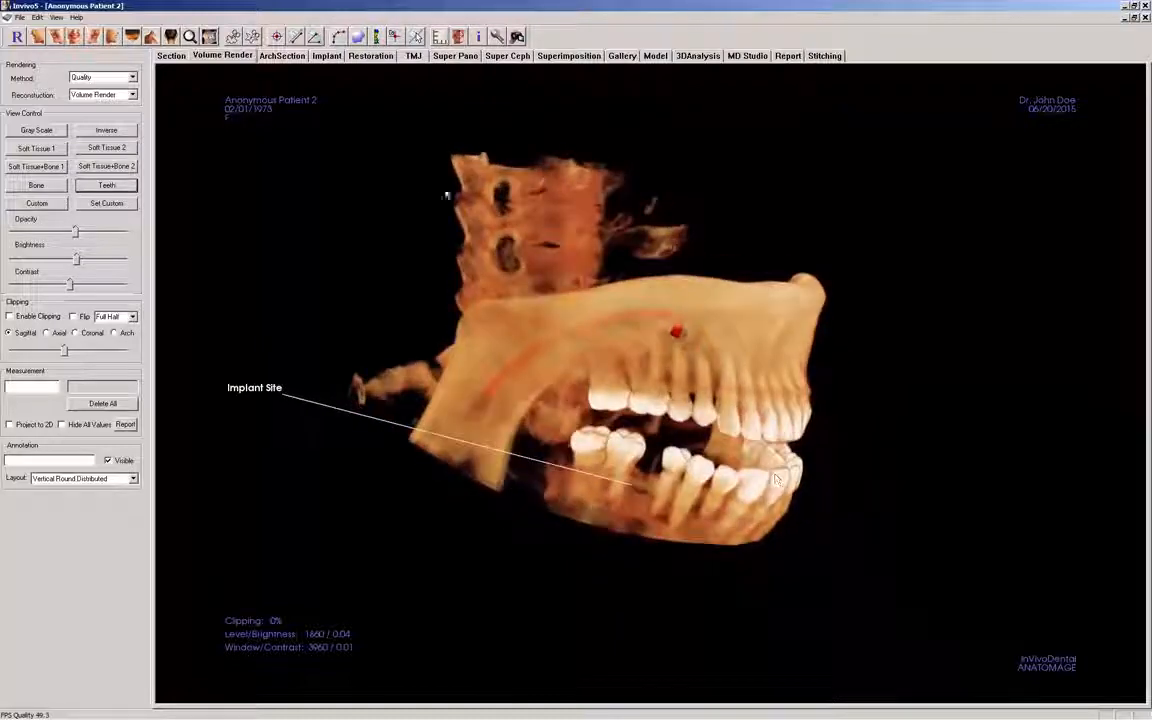
# In the front view, change the annotation's text to "Type the Changes" and switch annotation visibility off and back on.
pyautogui.click(77, 37)
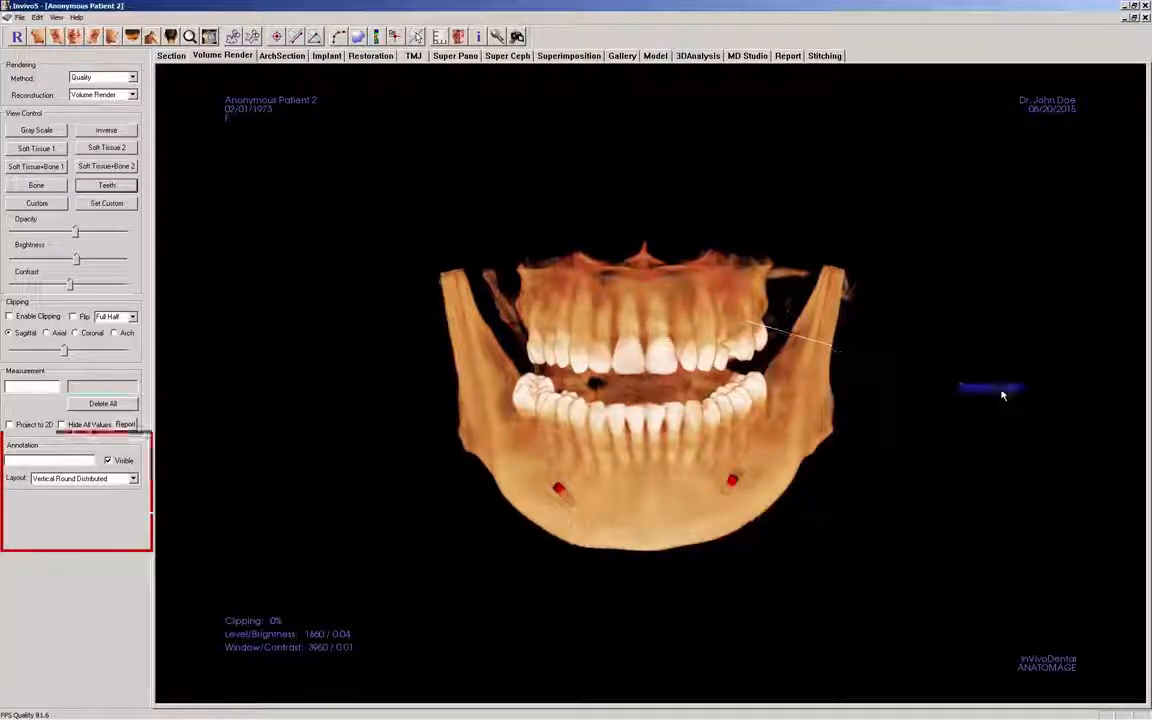
pyautogui.click(47, 460)
pyautogui.write('Type the')
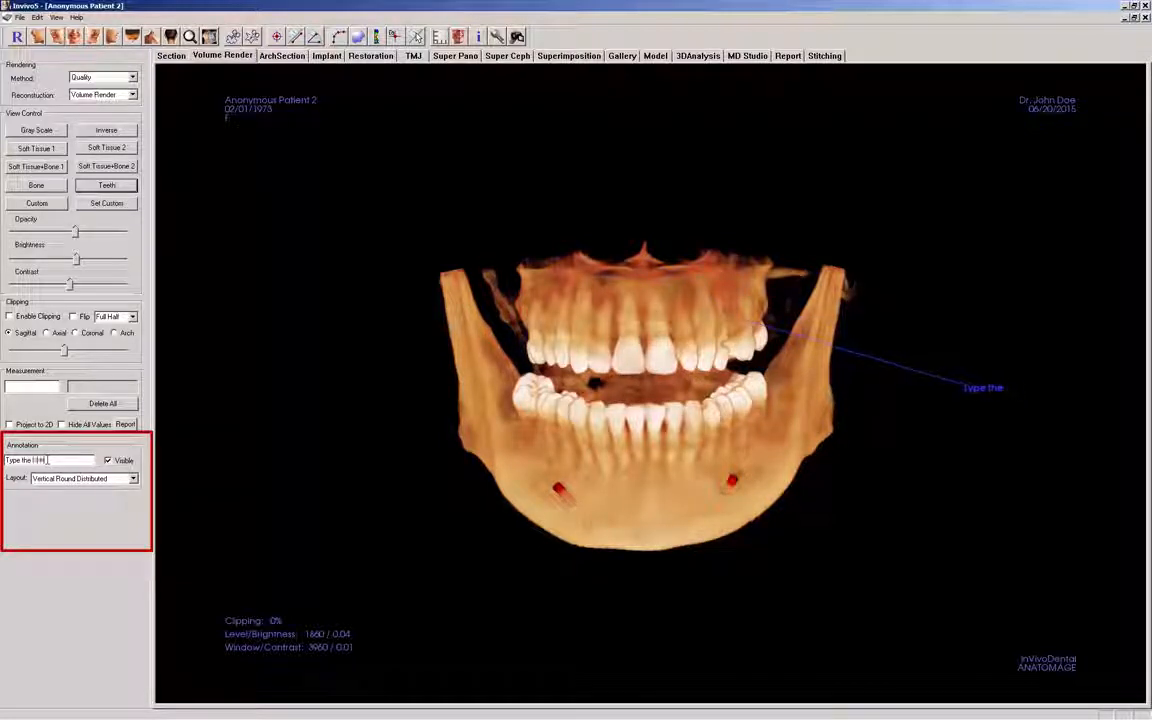
pyautogui.write(' Changes')
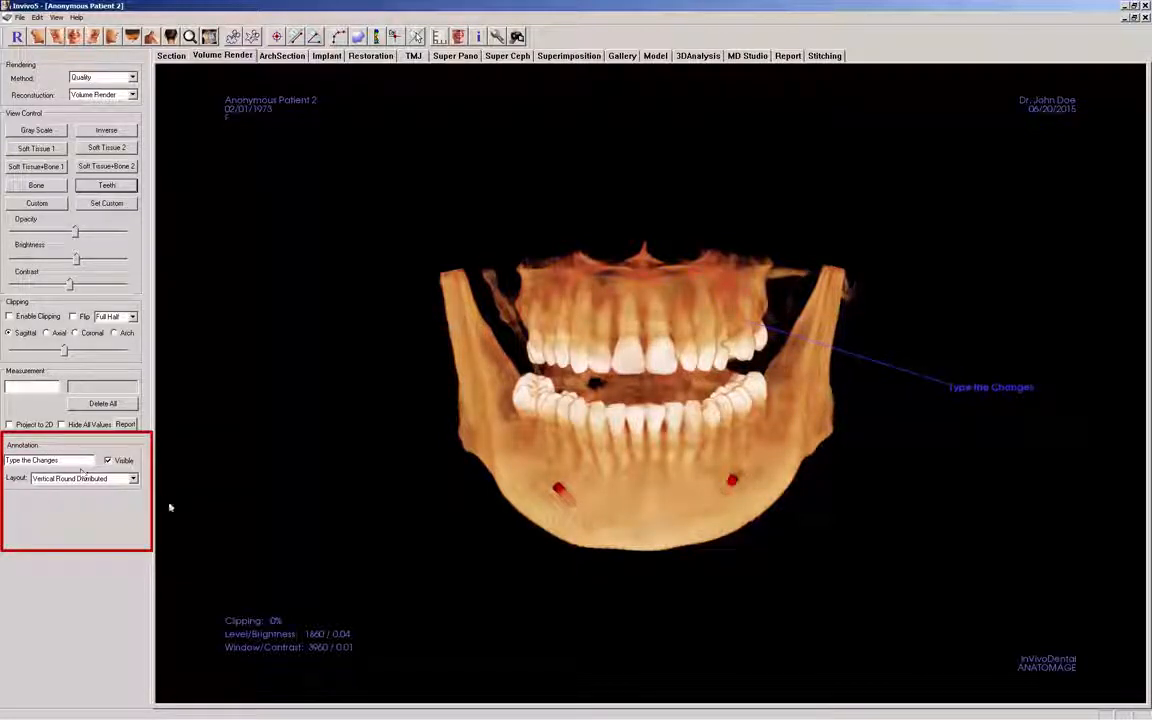
pyautogui.press('Return')
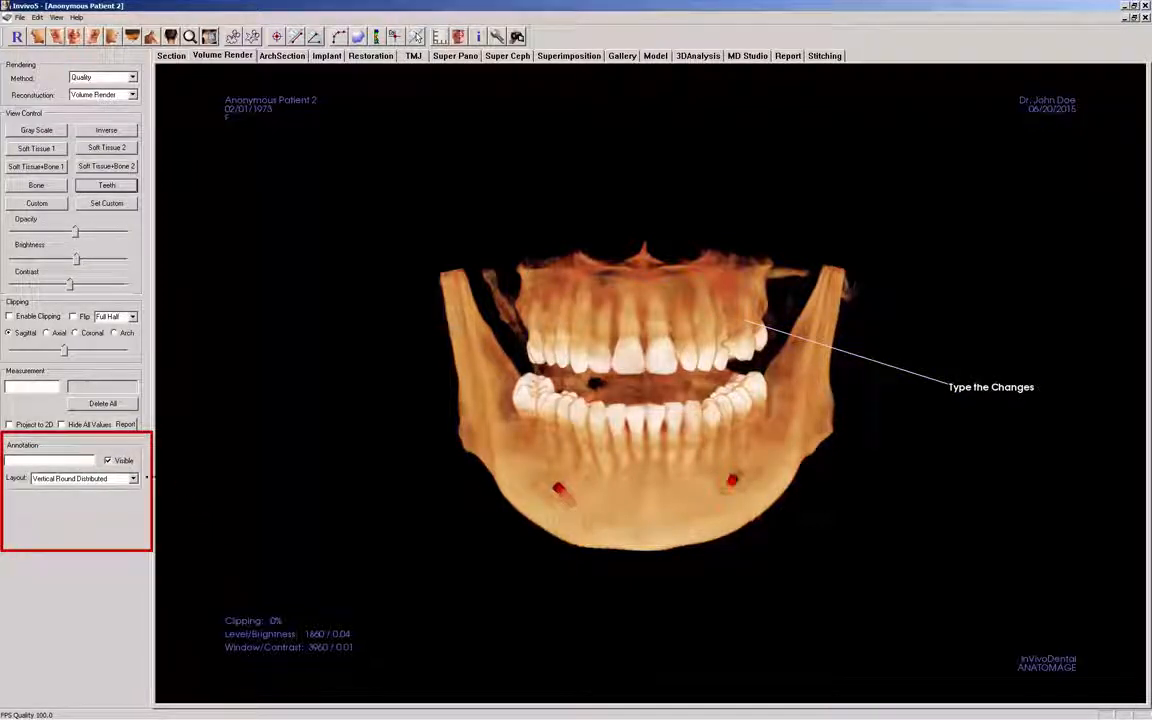
pyautogui.click(108, 461)
pyautogui.click(108, 461)
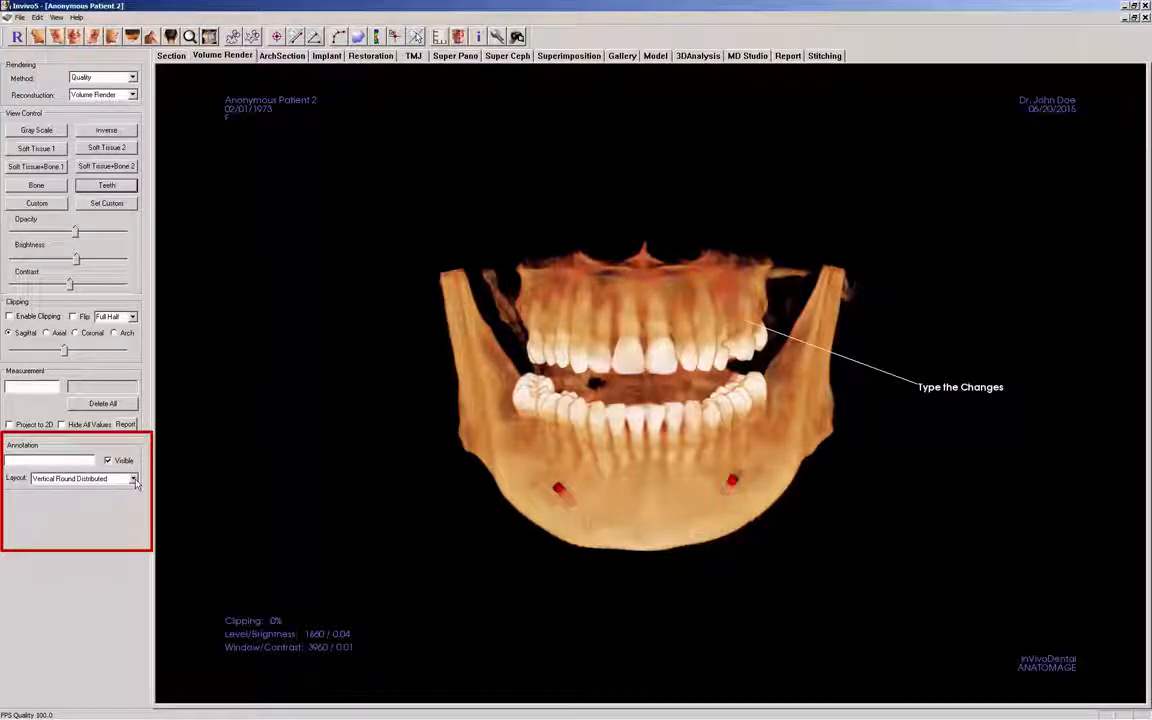
# Set the annotation layout to Horizontal and hide the annotation in the volume rendering.
pyautogui.click(133, 479)
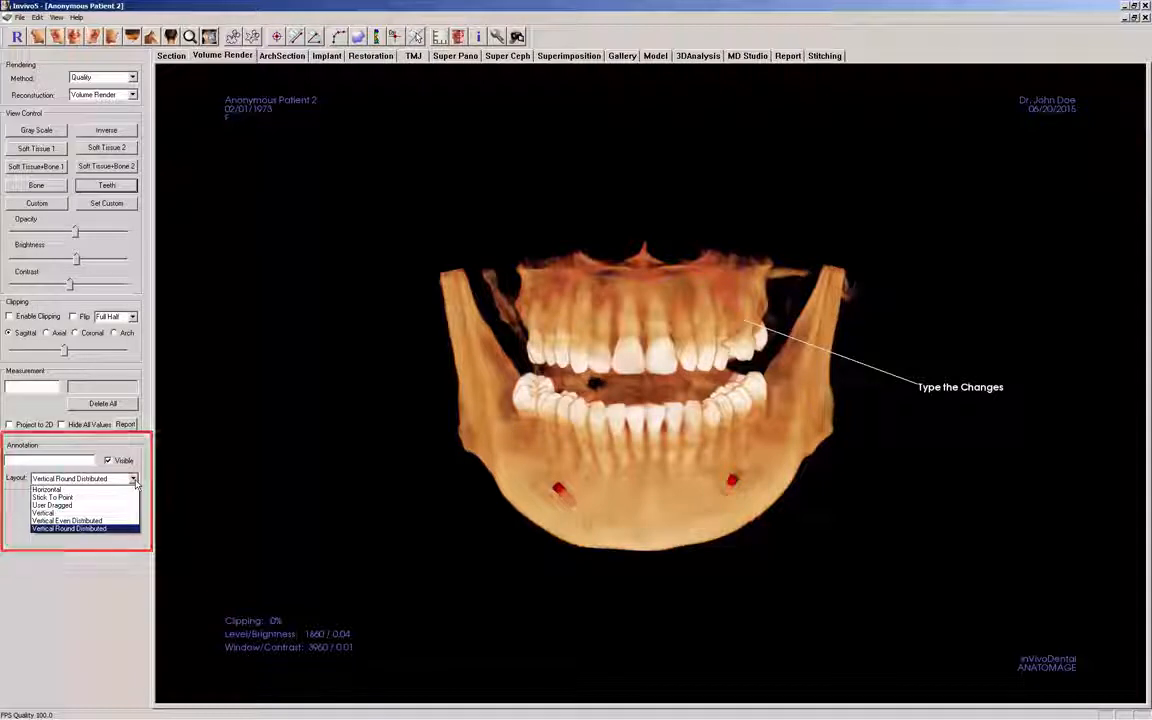
pyautogui.click(115, 489)
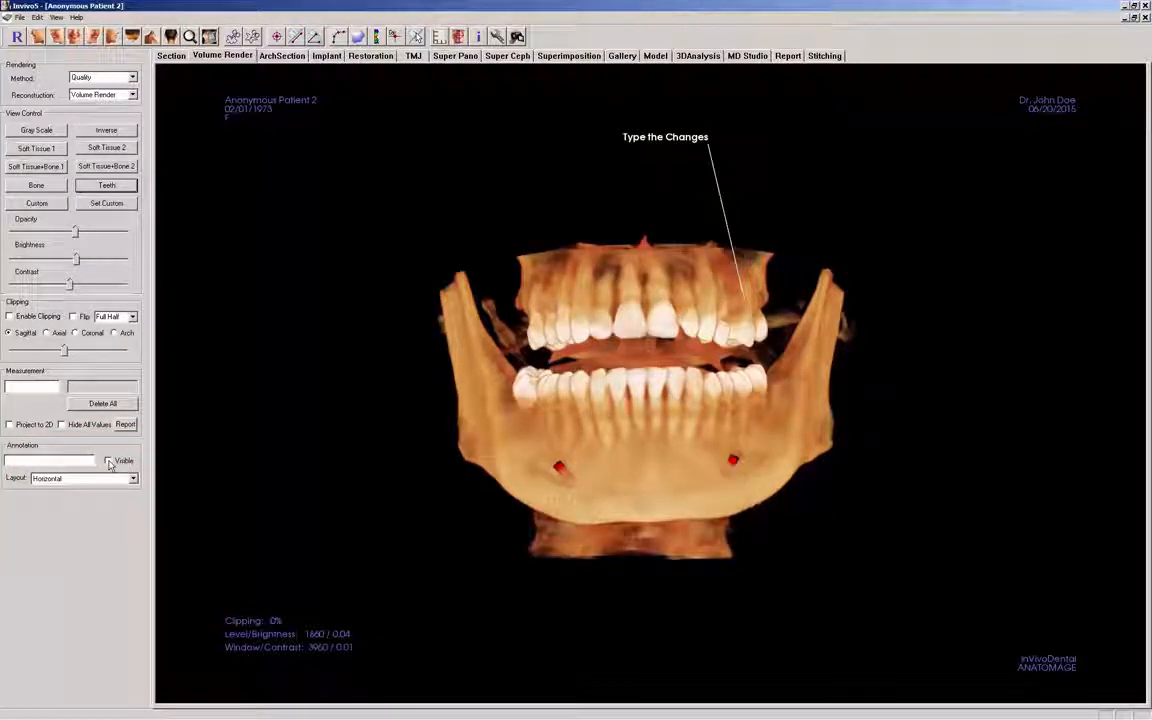
pyautogui.click(108, 461)
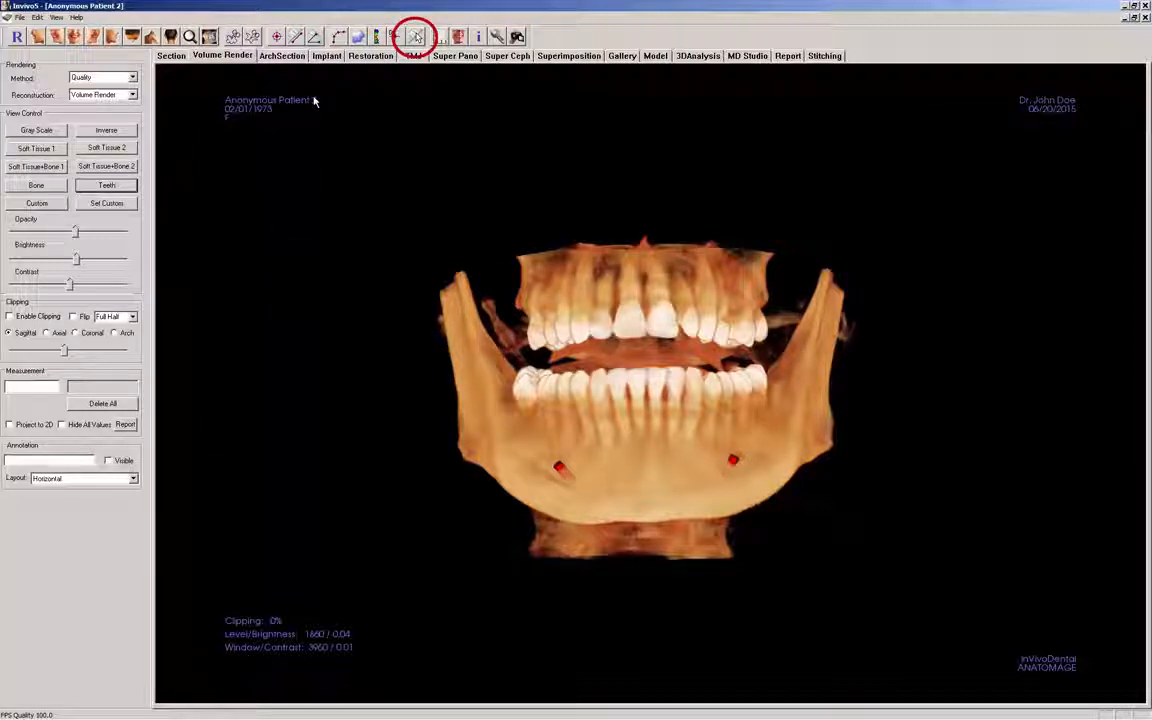
# Cycle the reference grid through the sagittal, coronal and axial planes, viewing them from the side, front and bottom respectively.
pyautogui.click(418, 38)
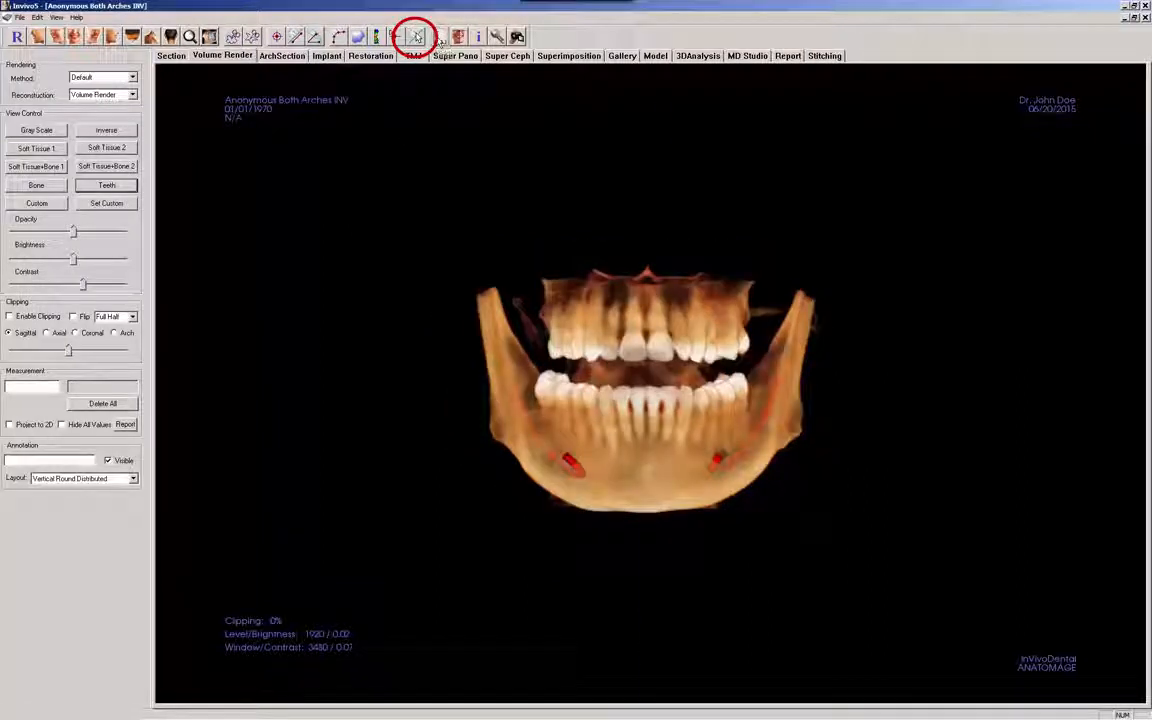
pyautogui.click(417, 37)
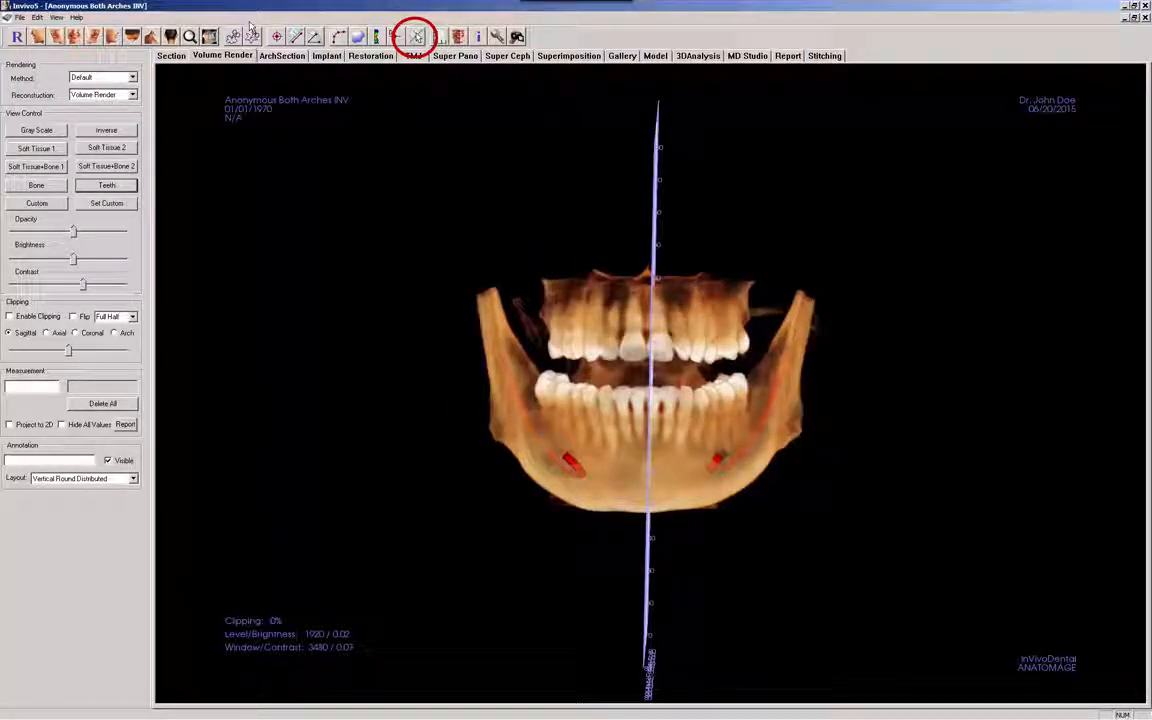
pyautogui.click(114, 38)
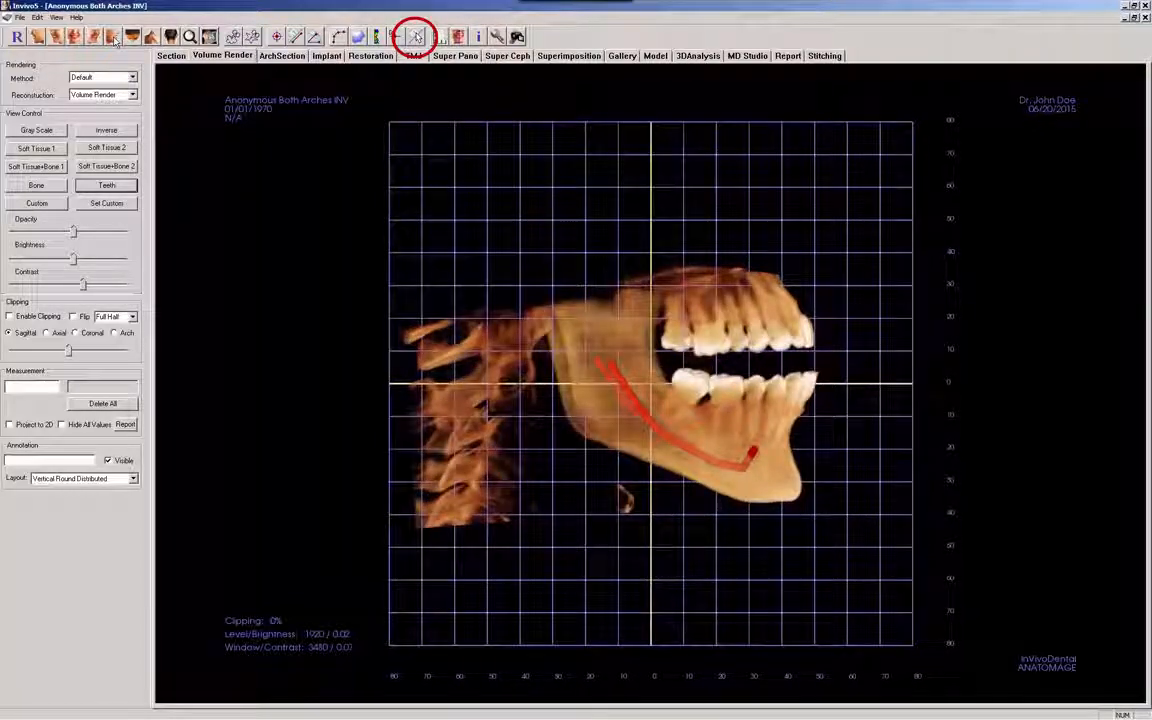
pyautogui.click(441, 38)
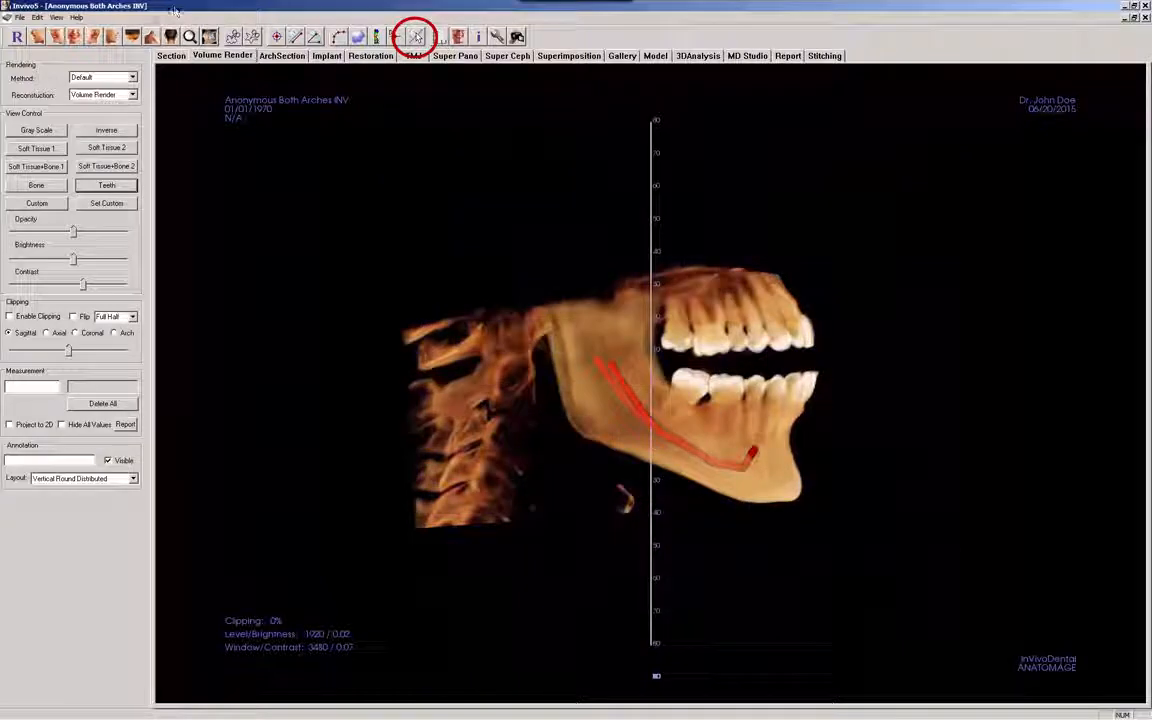
pyautogui.click(76, 37)
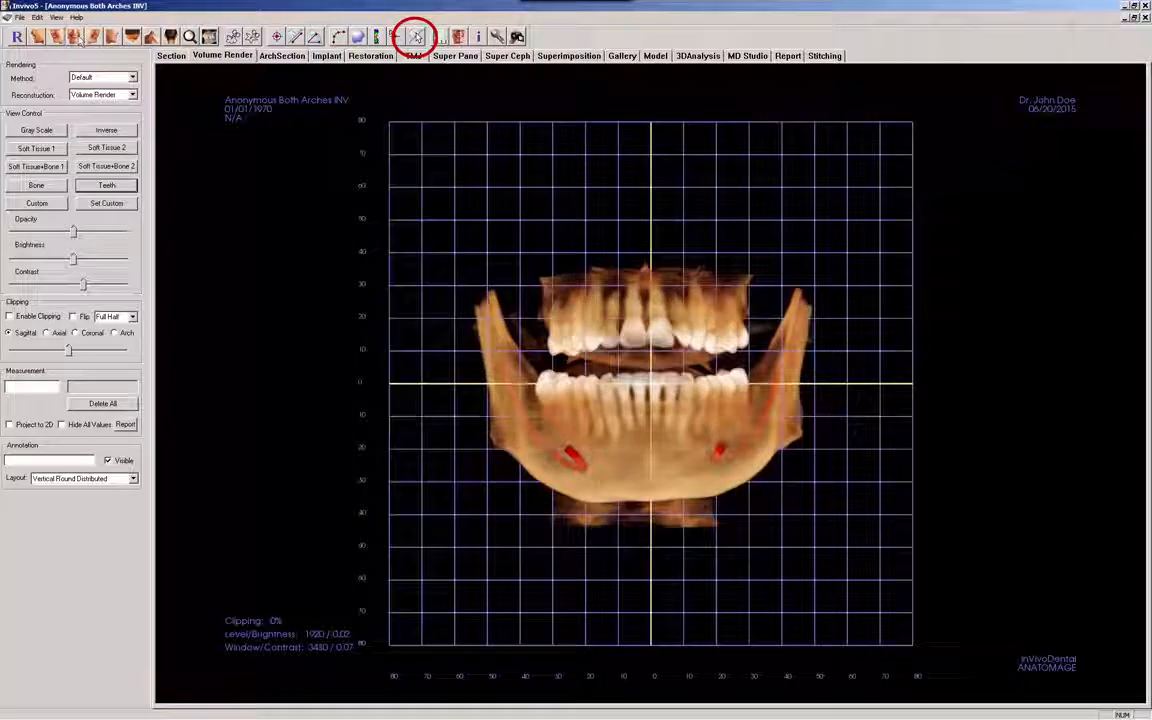
pyautogui.click(439, 40)
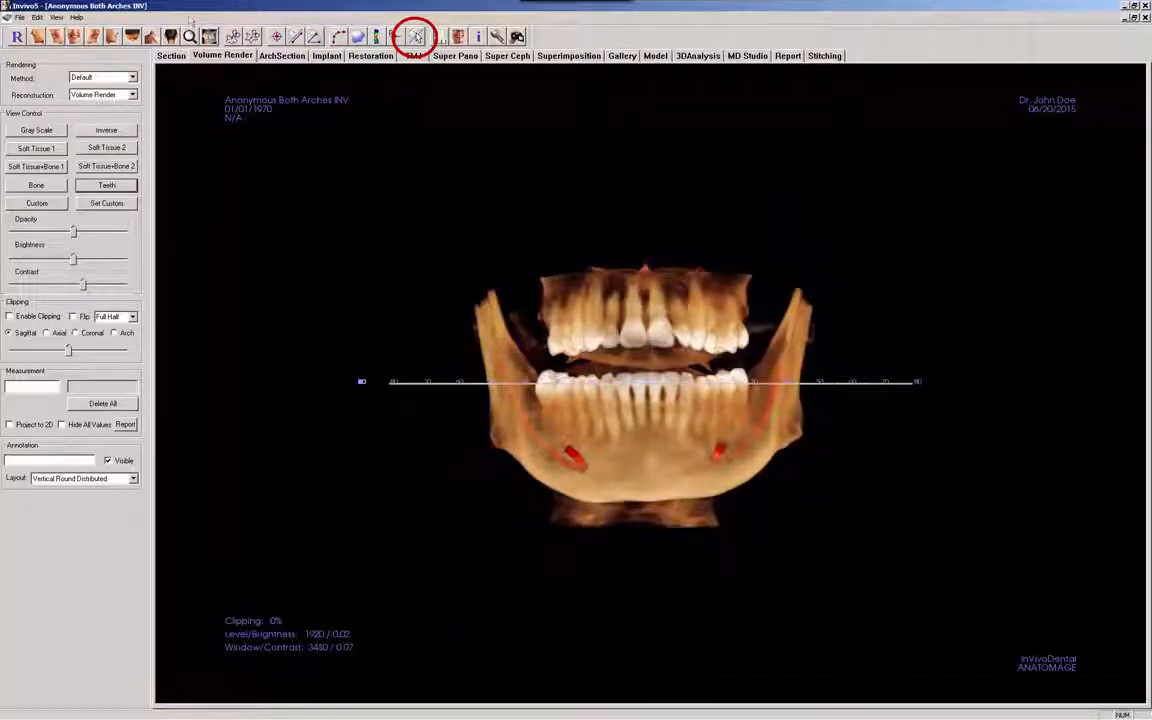
pyautogui.click(152, 38)
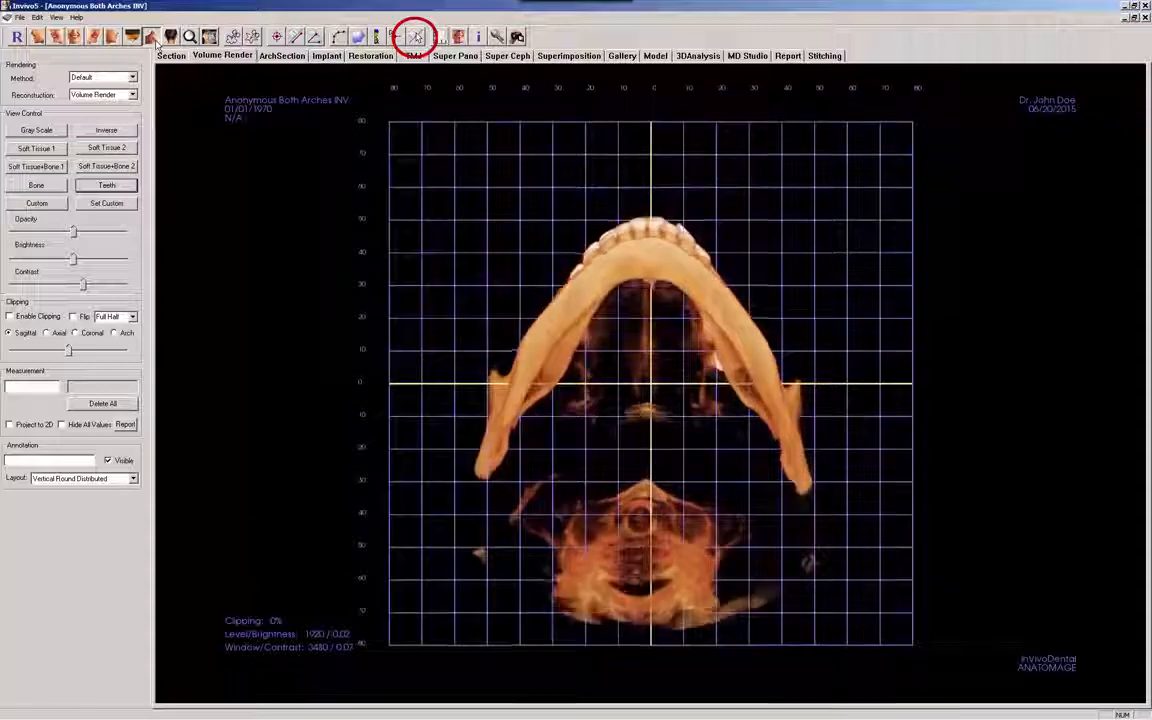
# View the vertical ruler against the skull from the front and from the side.
pyautogui.click(73, 37)
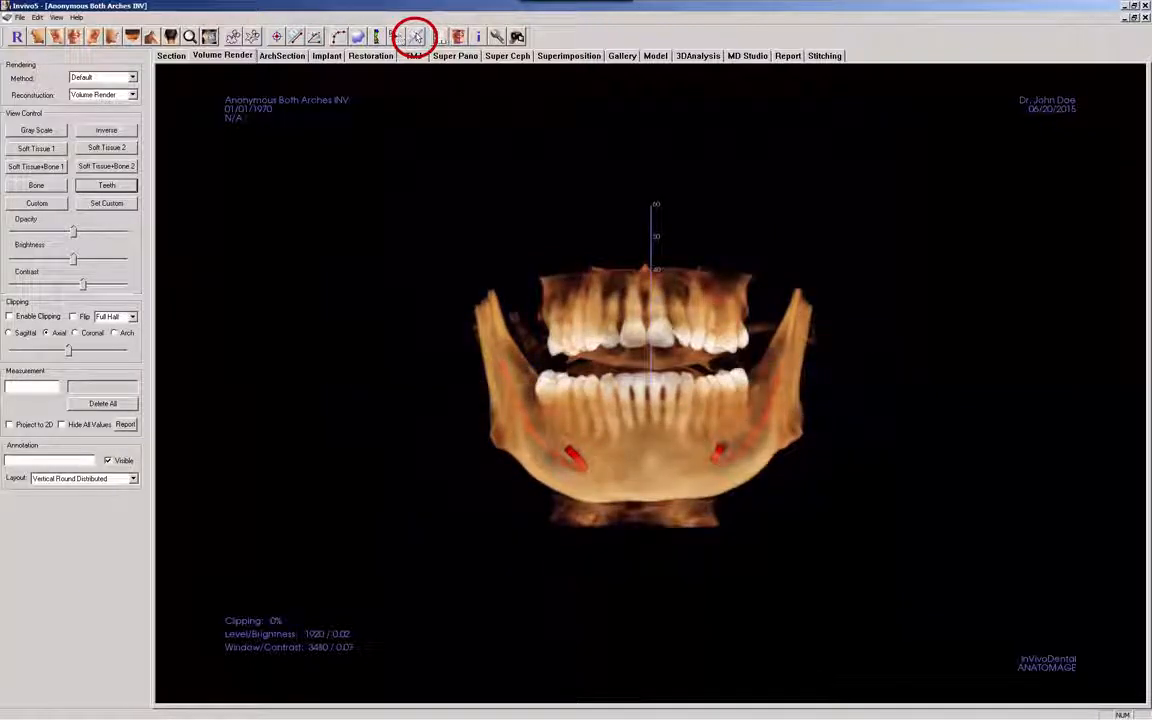
pyautogui.click(114, 38)
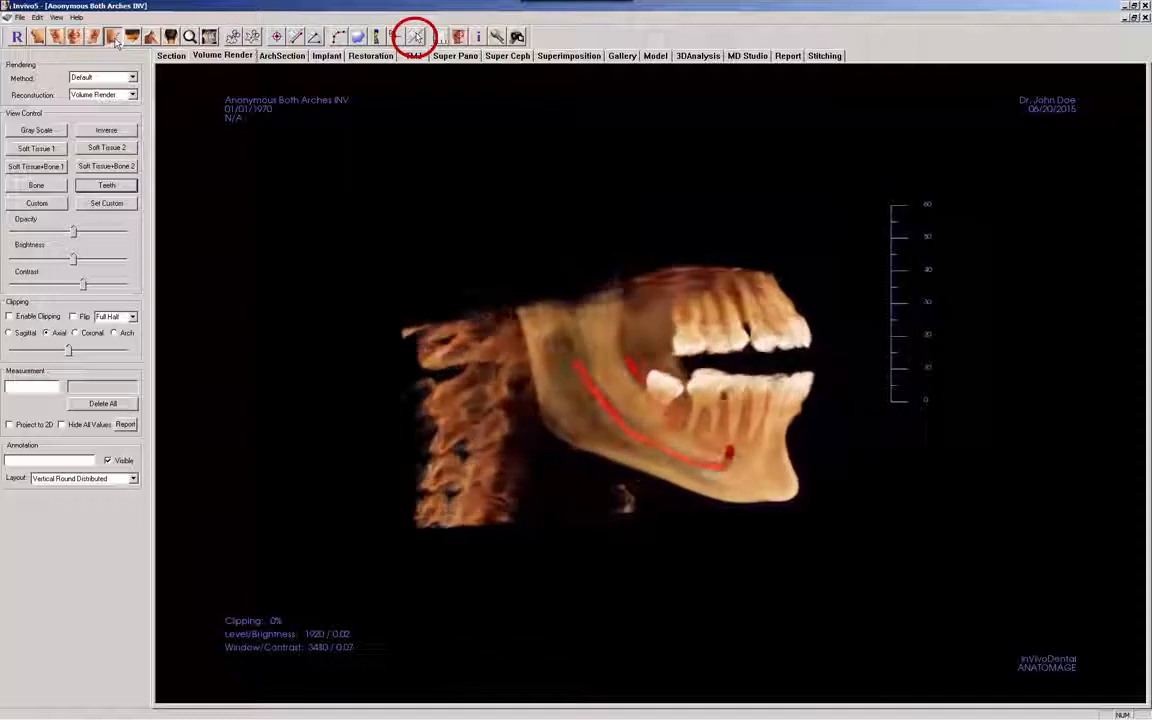
pyautogui.click(75, 38)
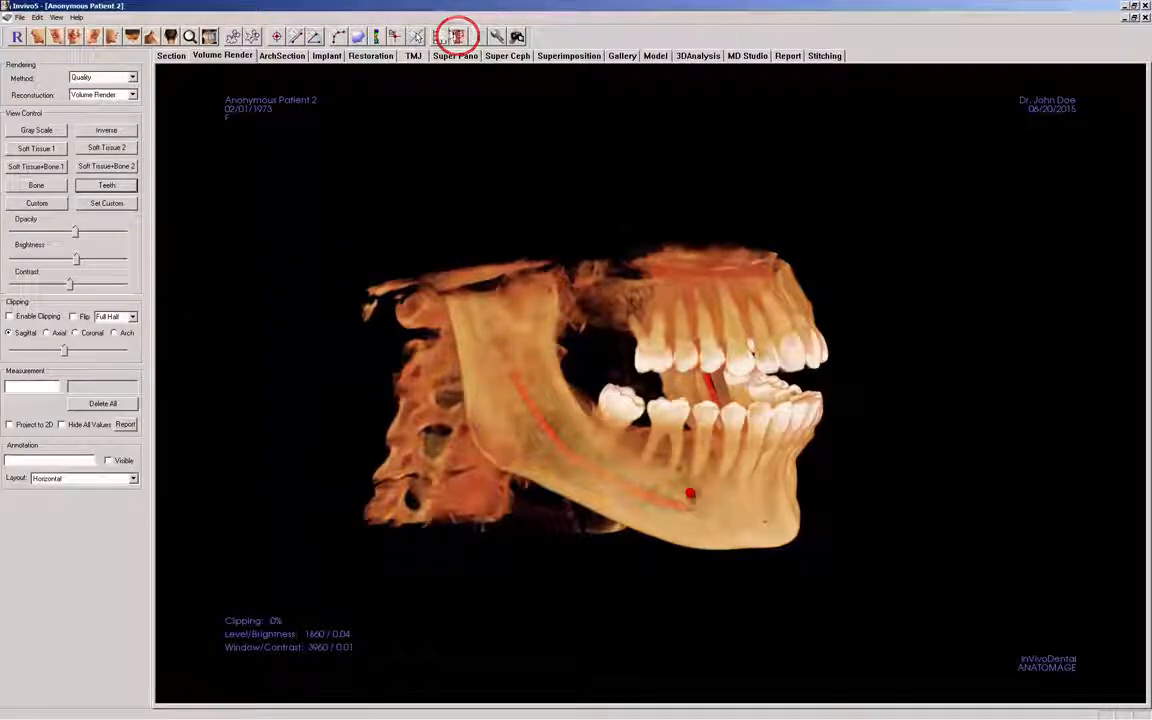
# Reorient the volume in the sagittal plane, raising the horizontal axis to just above the lower teeth and rotating the skull slightly clockwise.
pyautogui.click(458, 36)
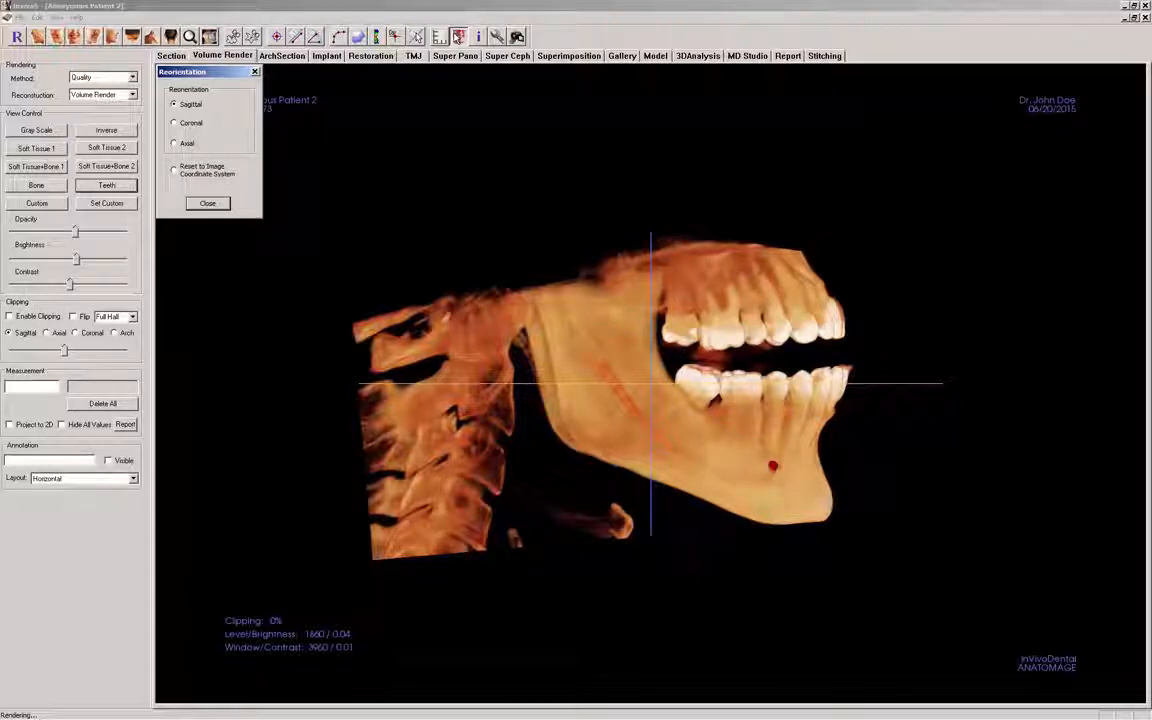
pyautogui.moveTo(607, 211)
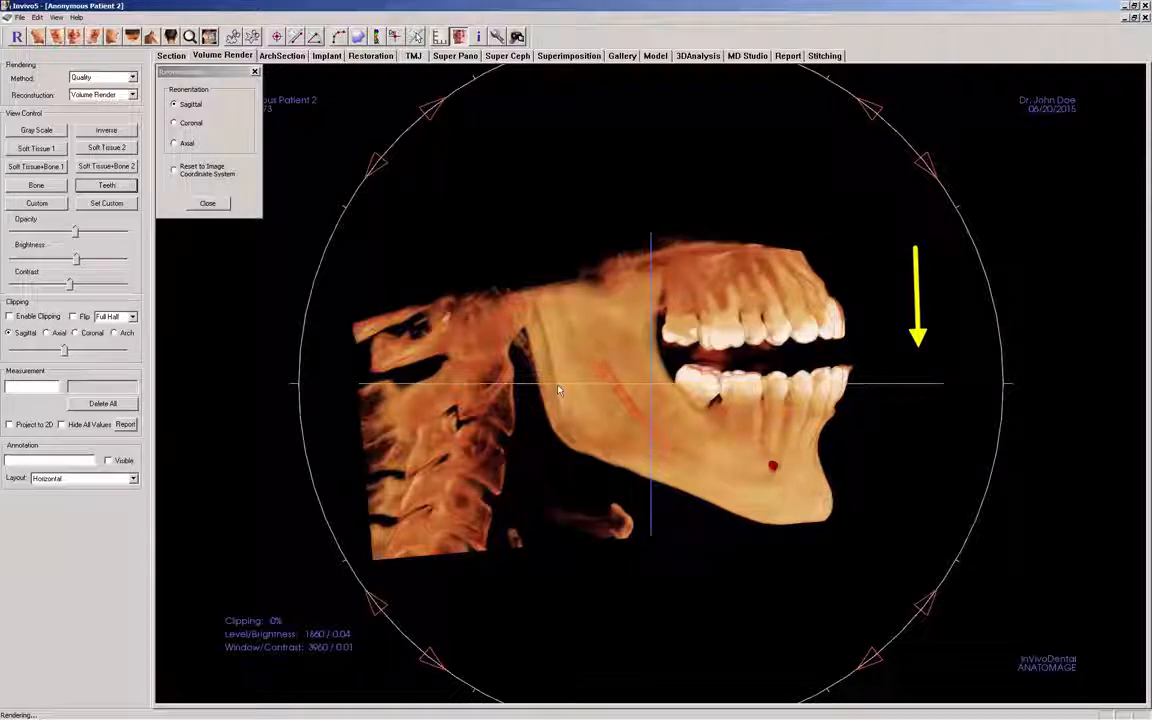
pyautogui.moveTo(558, 390); pyautogui.dragTo(561, 363)
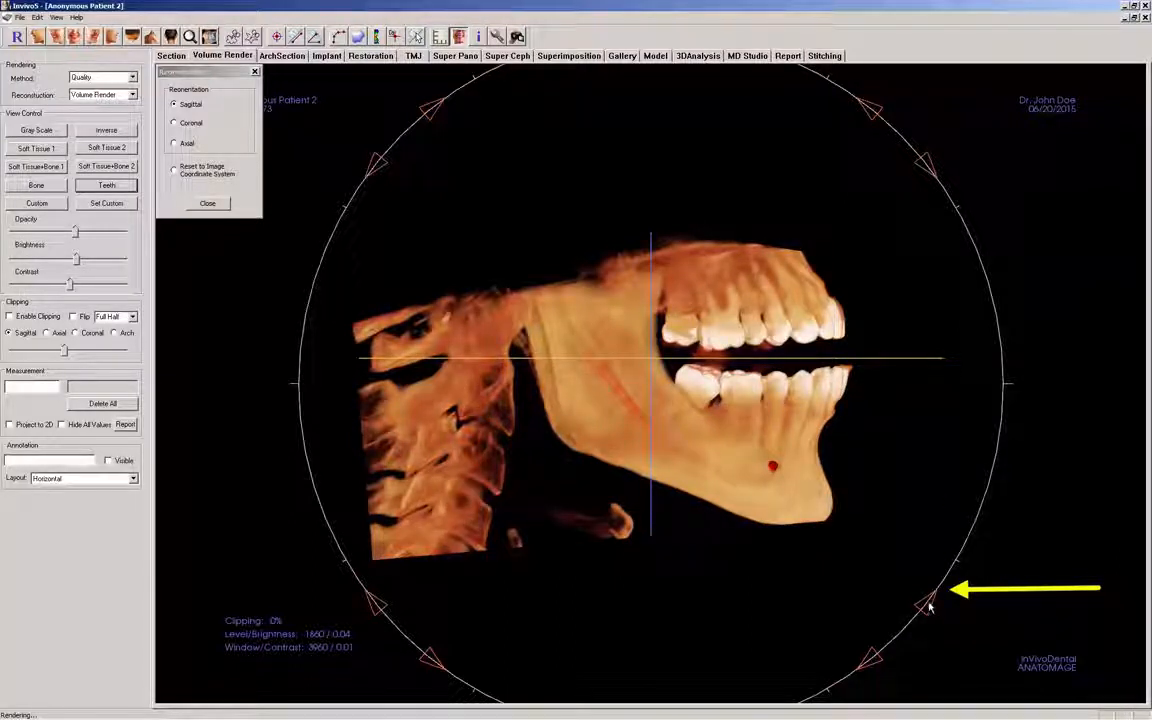
pyautogui.moveTo(928, 607); pyautogui.dragTo(924, 633)
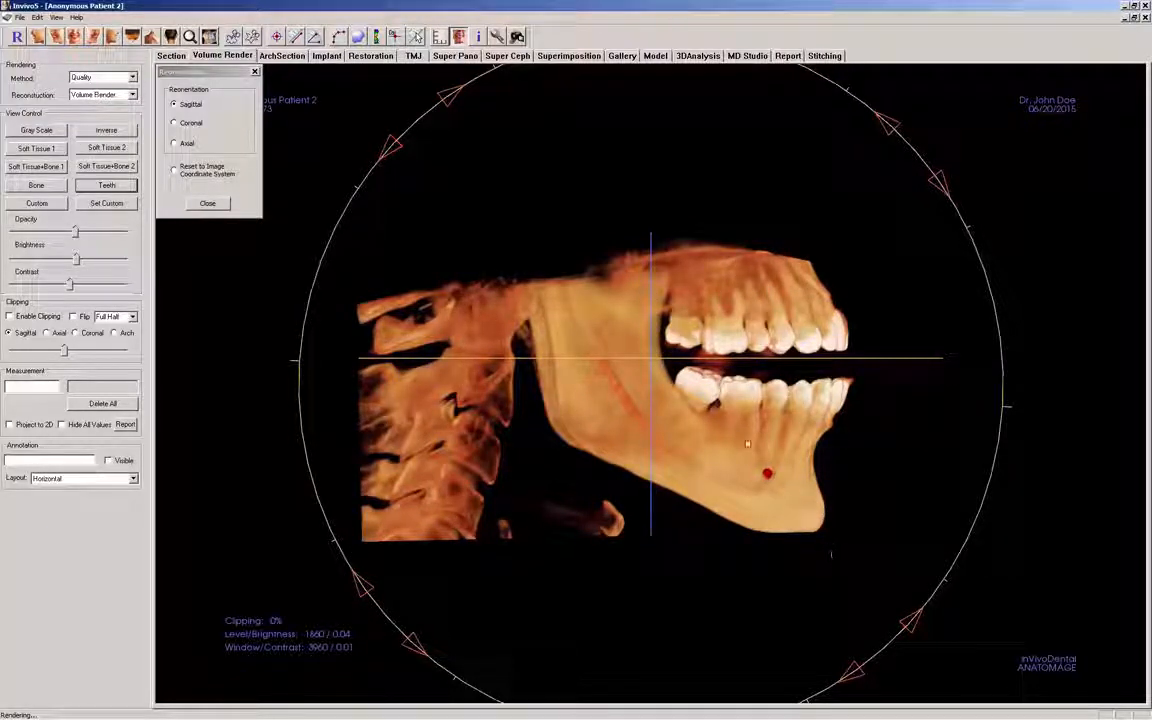
# Reorient the volume in the coronal plane with a slight clockwise rotation, and raise the horizontal axis to the gap between the arches.
pyautogui.click(174, 122)
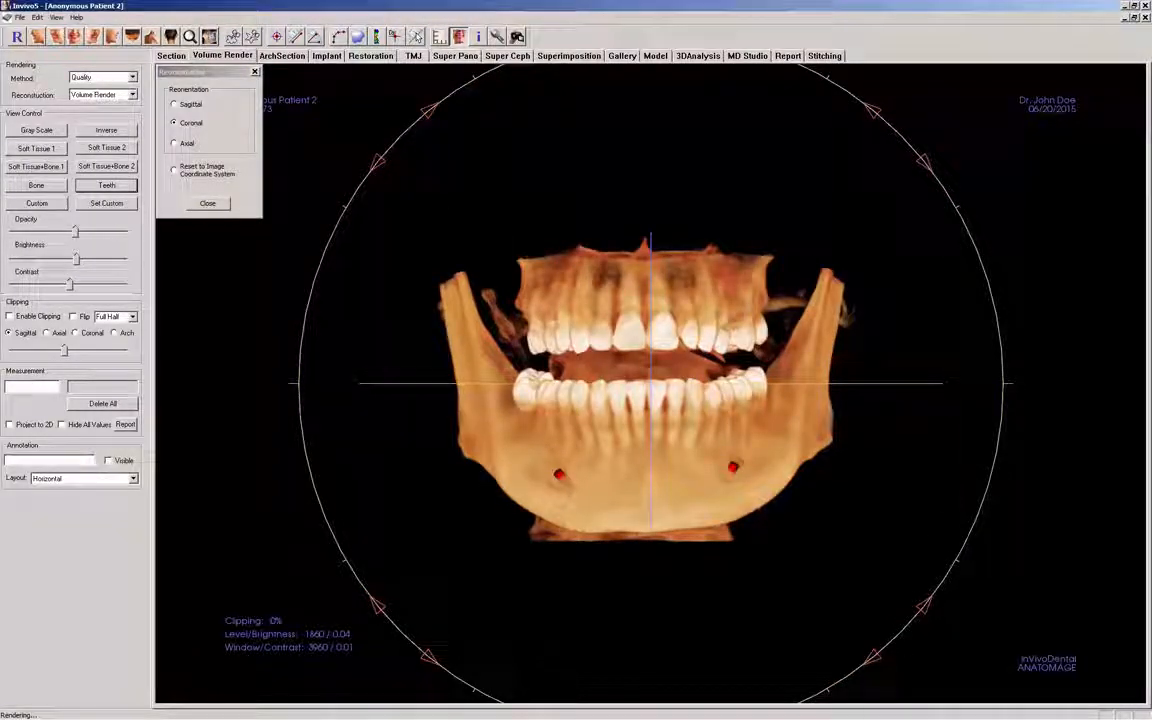
pyautogui.moveTo(873, 663); pyautogui.dragTo(866, 667)
pyautogui.moveTo(909, 387); pyautogui.dragTo(908, 370)
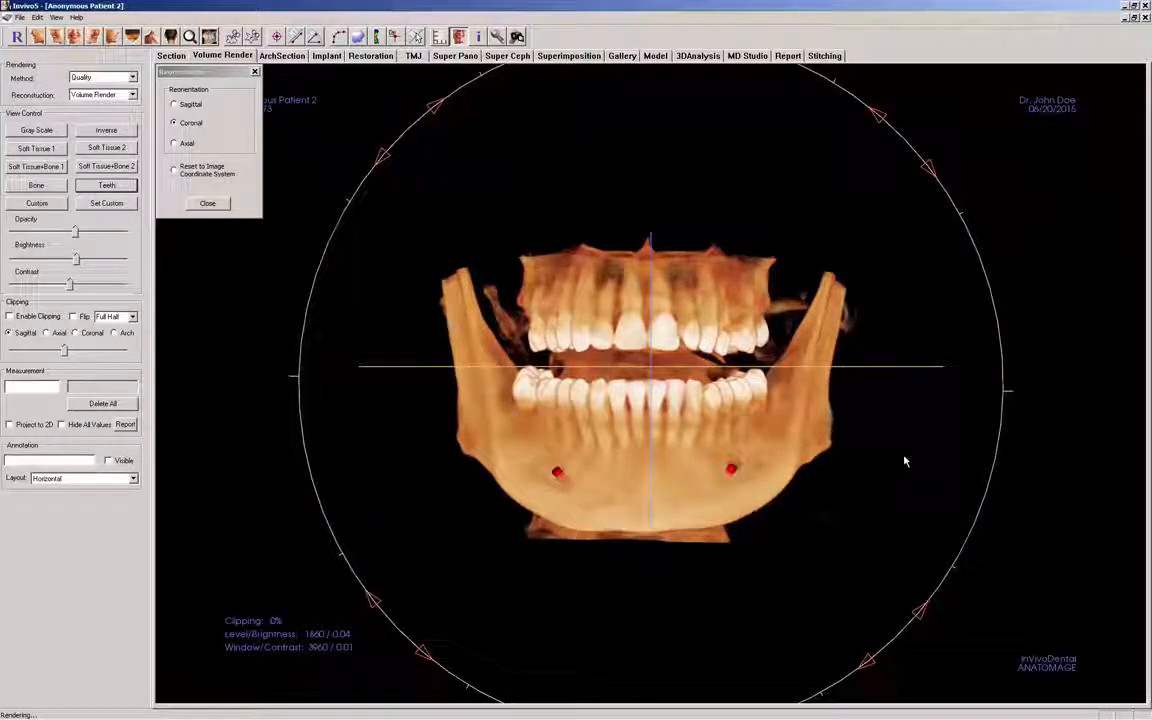
# Reorient the volume in the axial plane with a slight clockwise rotation and finish the reorientation.
pyautogui.click(175, 143)
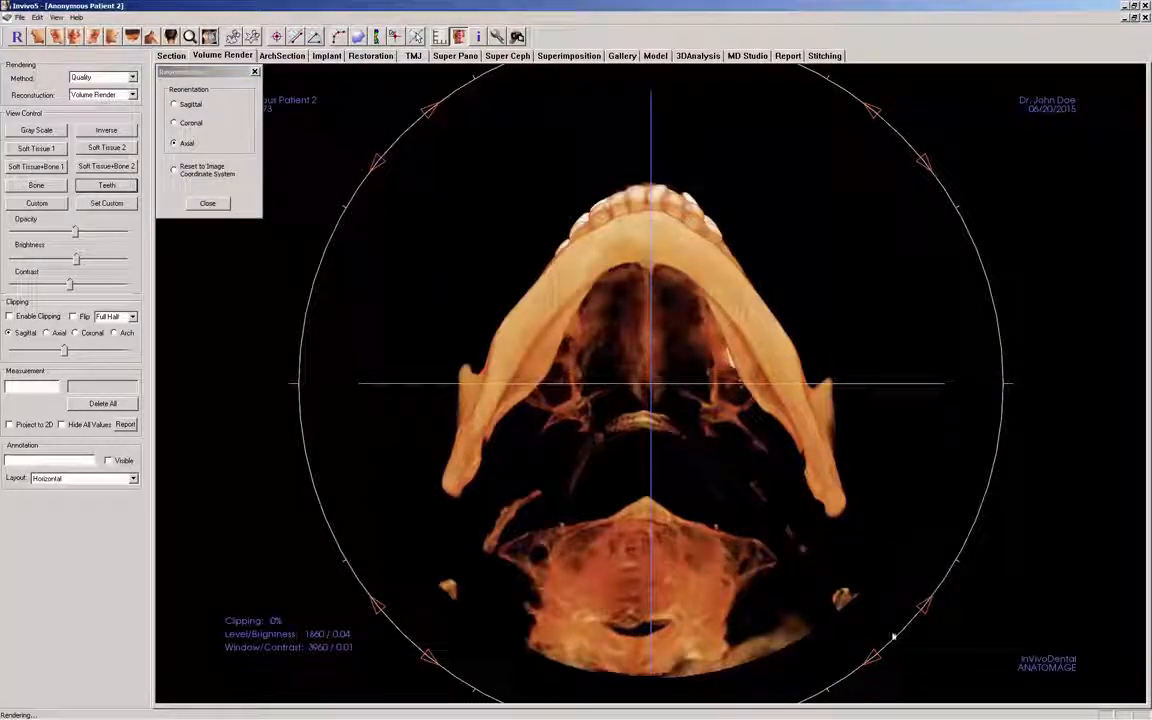
pyautogui.moveTo(872, 657); pyautogui.dragTo(873, 662)
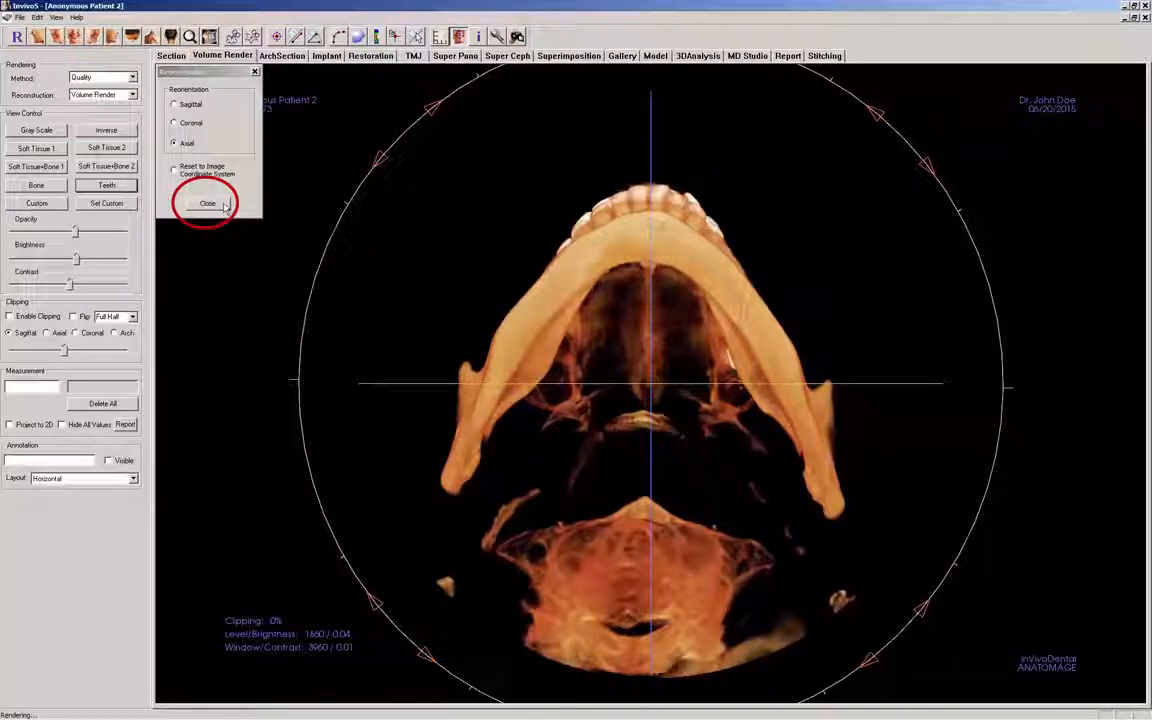
pyautogui.click(224, 205)
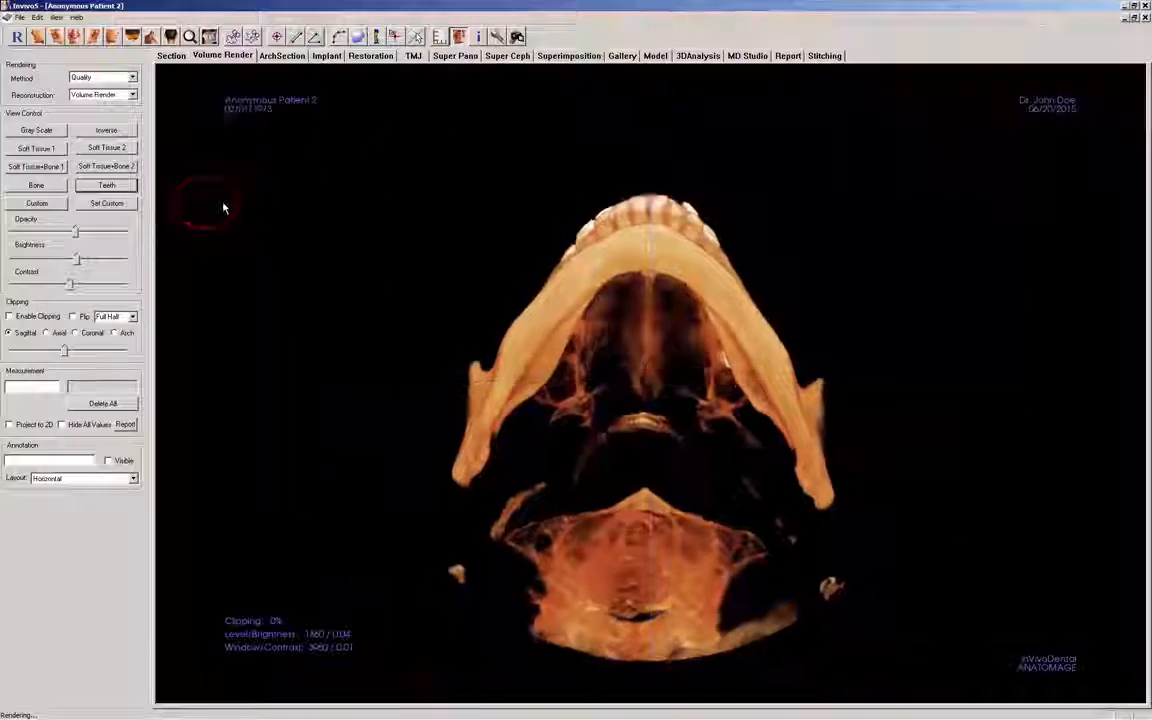
# In the front view, review the View Setup options for camera projection and airway without changing them.
pyautogui.click(92, 40)
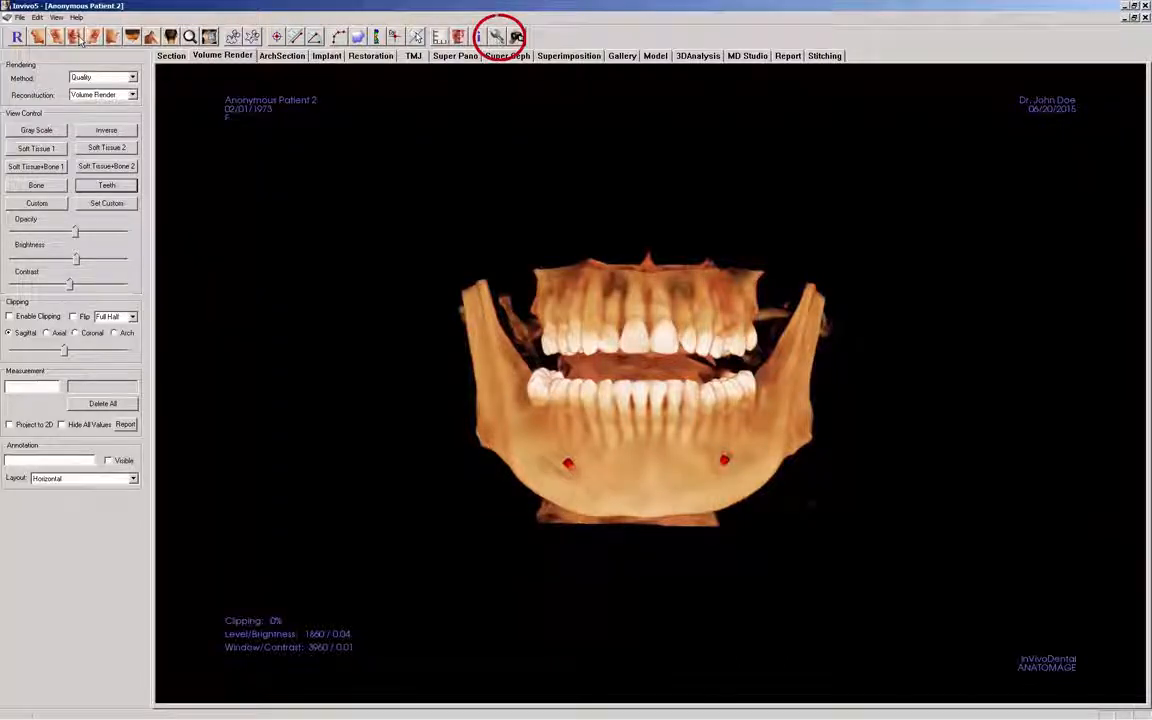
pyautogui.click(497, 37)
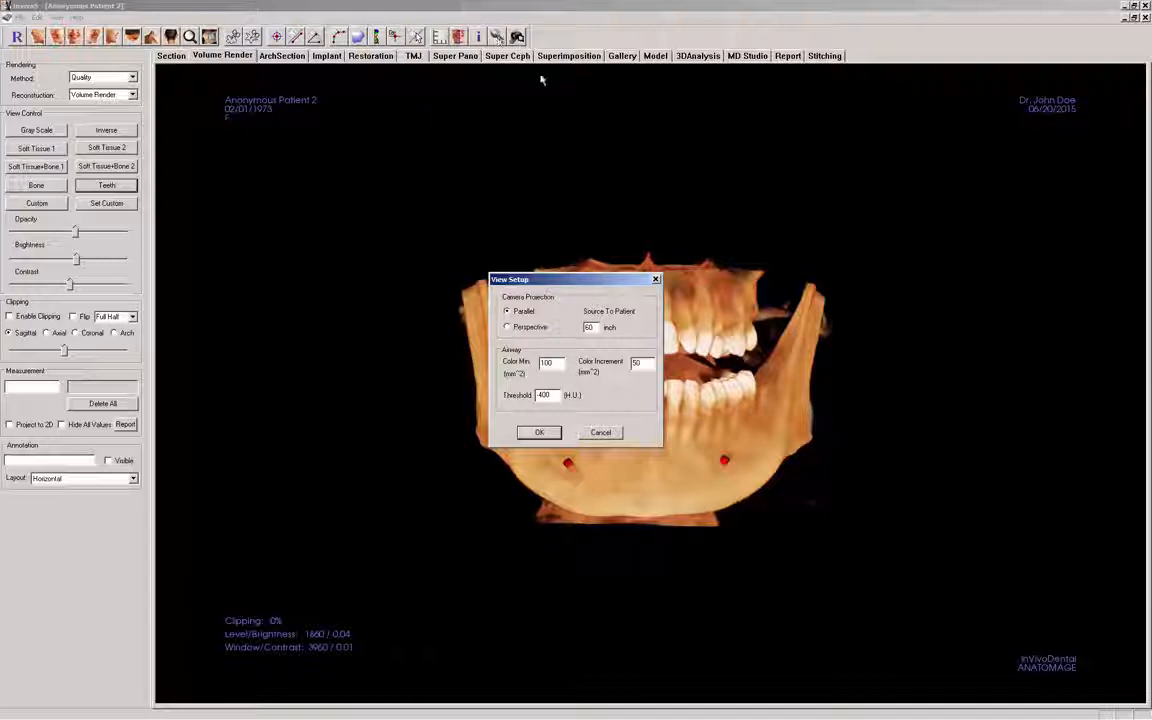
pyautogui.click(540, 432)
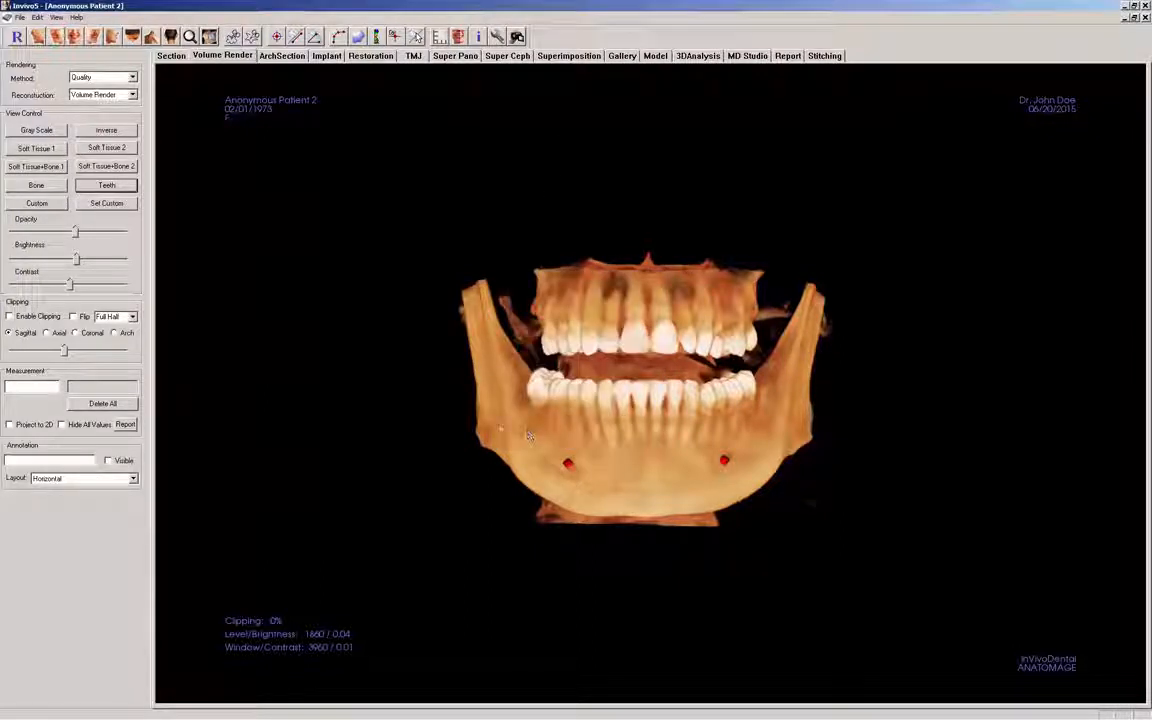
# From the side, sculpt away the cervical spine with a freehand cut behind the mandible and check the result from the front.
pyautogui.moveTo(540, 432); pyautogui.dragTo(620, 381)
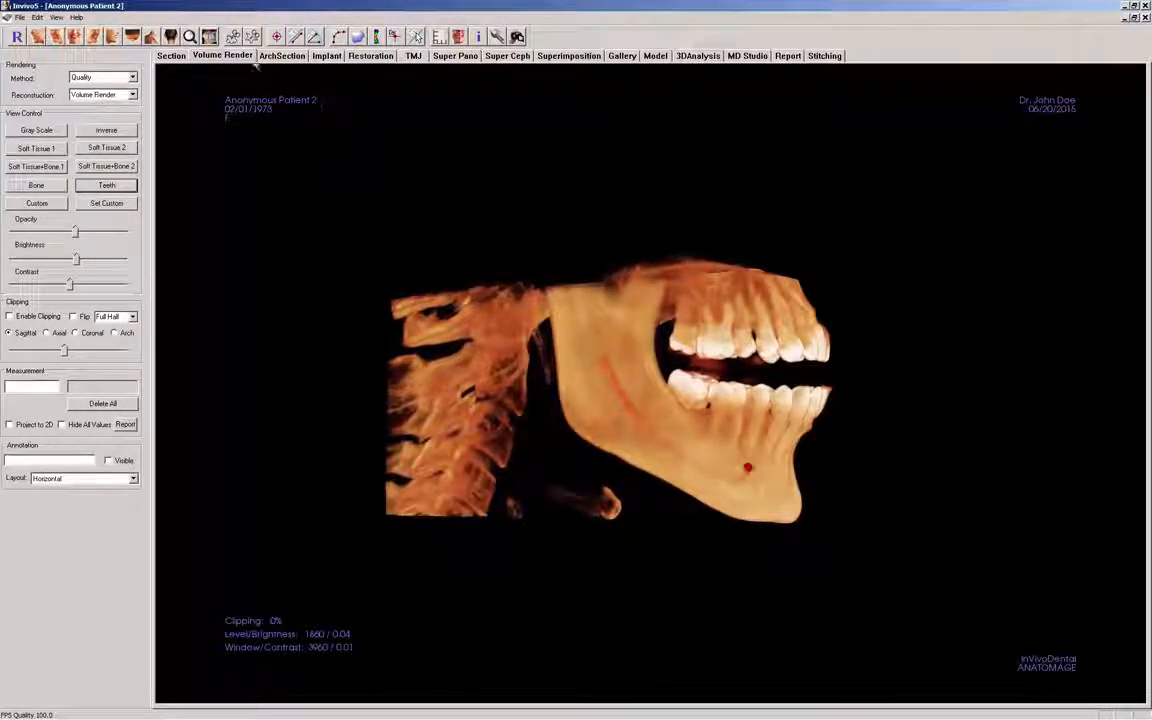
pyautogui.click(233, 38)
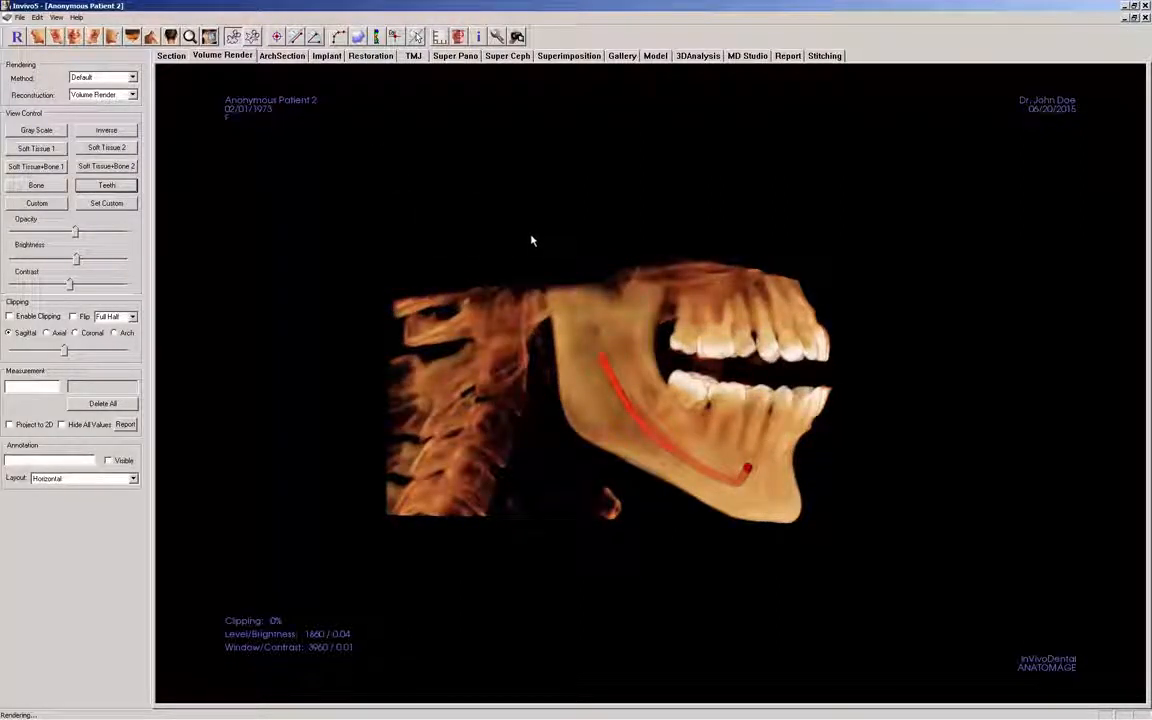
pyautogui.moveTo(529, 232)
pyautogui.mouseDown()
pyautogui.moveTo(548, 408)
pyautogui.moveTo(580, 462)
pyautogui.moveTo(625, 499)
pyautogui.moveTo(578, 576)
pyautogui.mouseUp()
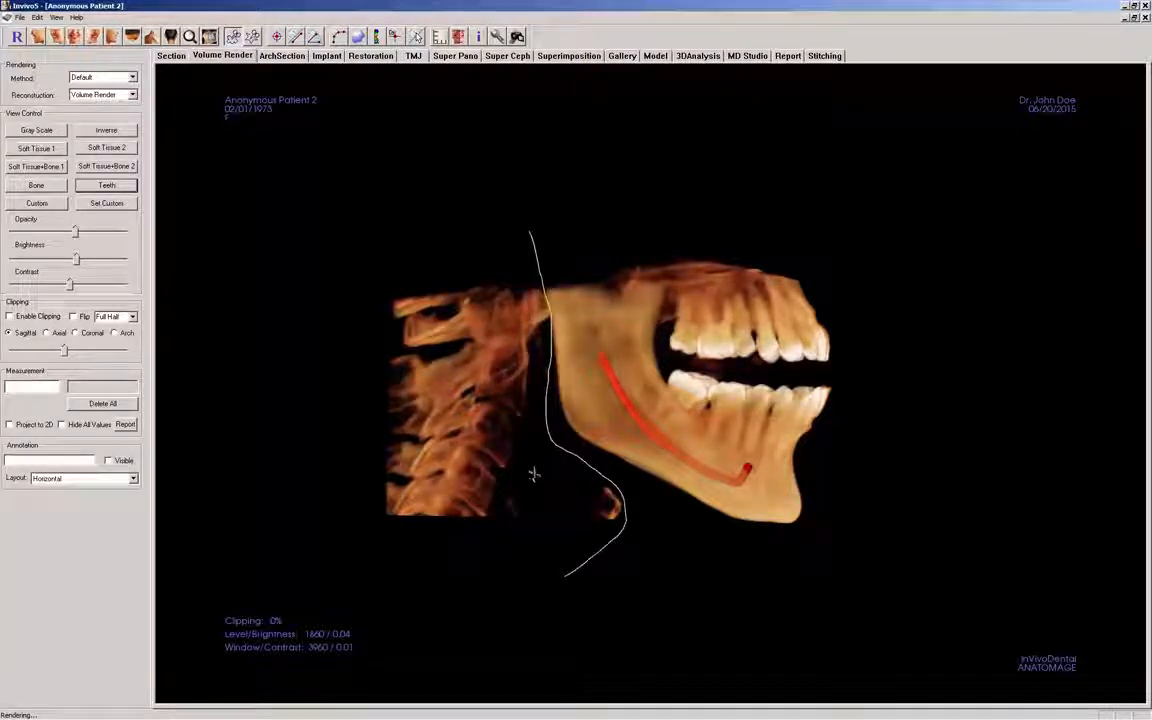
pyautogui.click(445, 441)
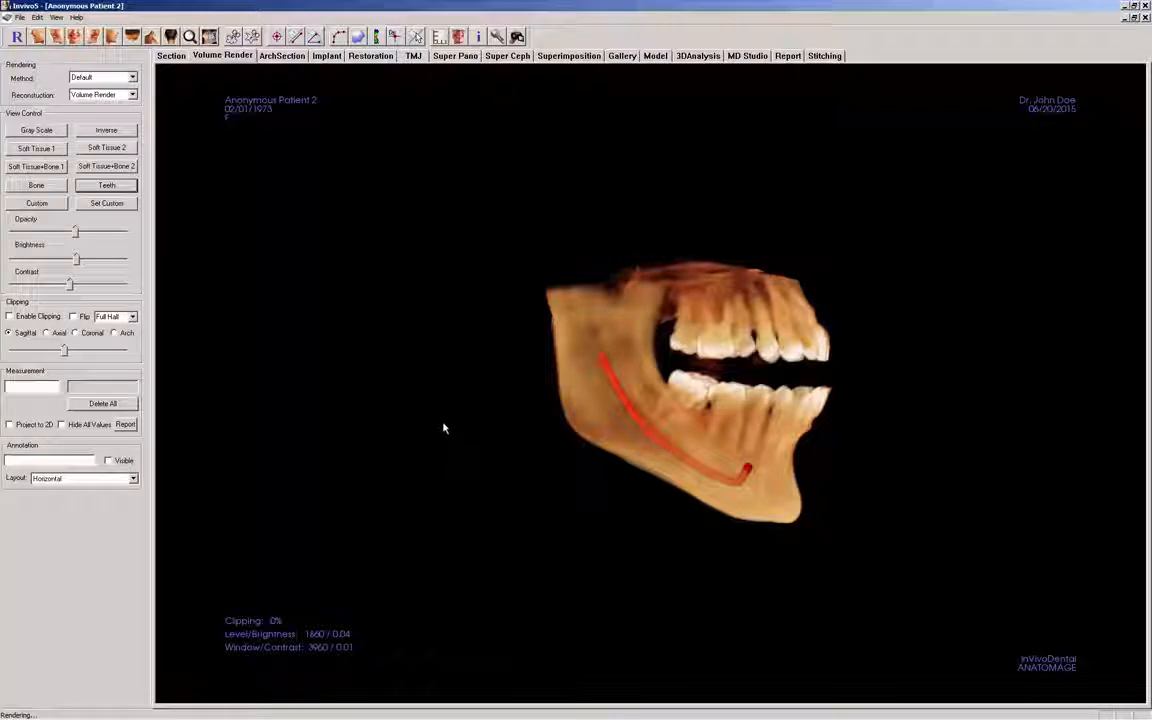
pyautogui.moveTo(680, 336); pyautogui.dragTo(490, 380)
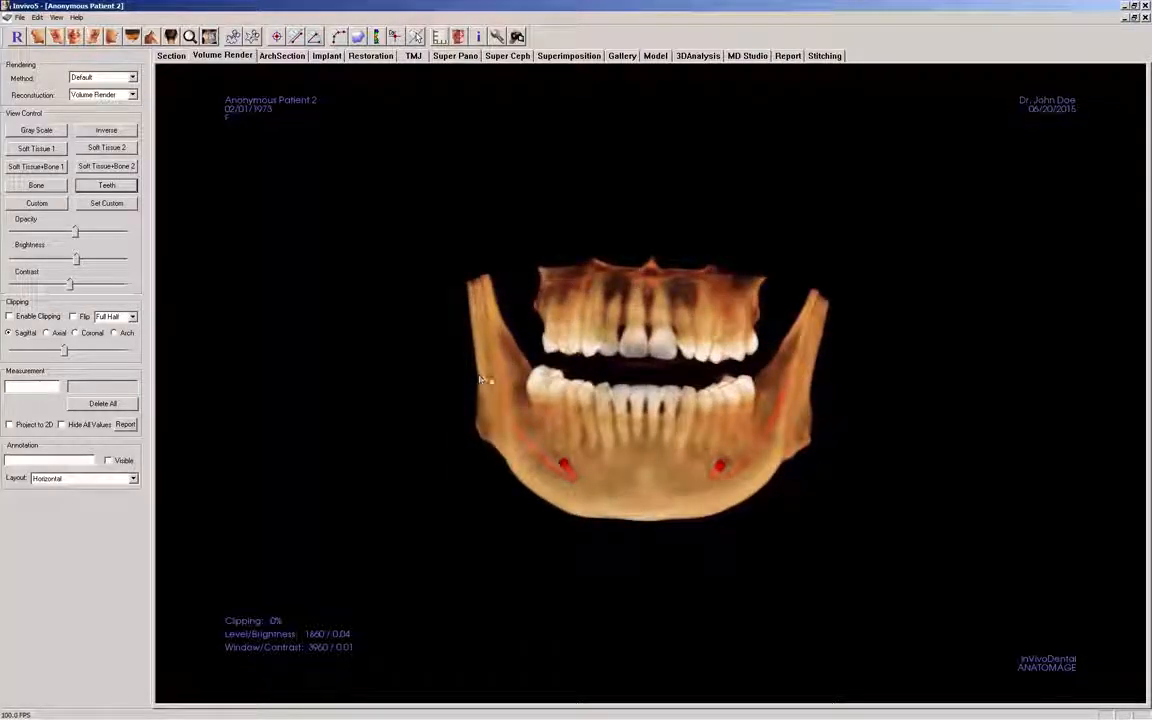
pyautogui.moveTo(841, 463); pyautogui.dragTo(845, 454)
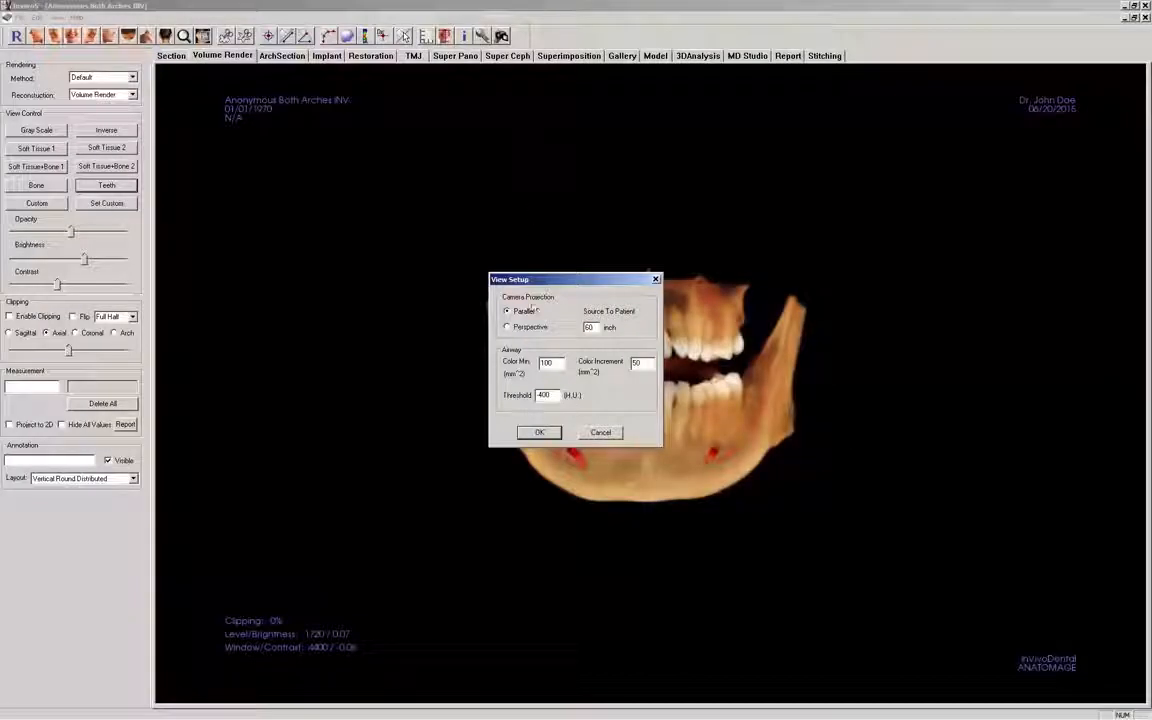
# Set the camera projection to Perspective with a source-to-patient distance of 5 inches and fly through the volume between the arches.
pyautogui.click(530, 328)
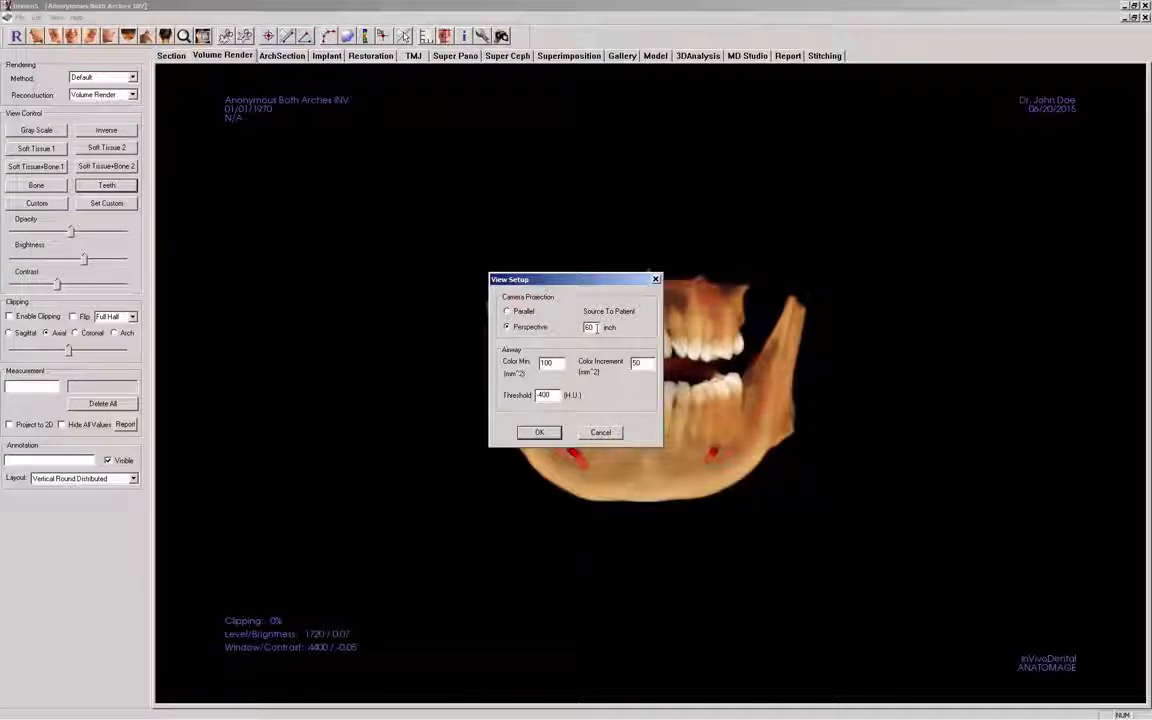
pyautogui.moveTo(597, 328); pyautogui.dragTo(558, 325)
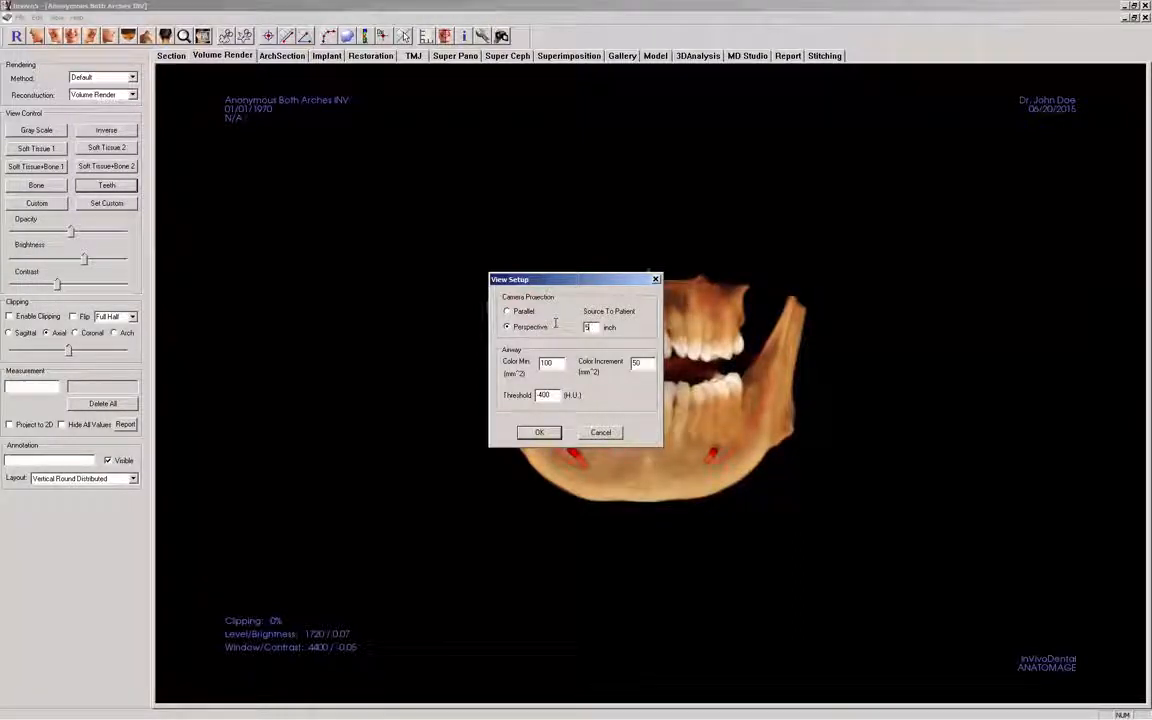
pyautogui.click(538, 433)
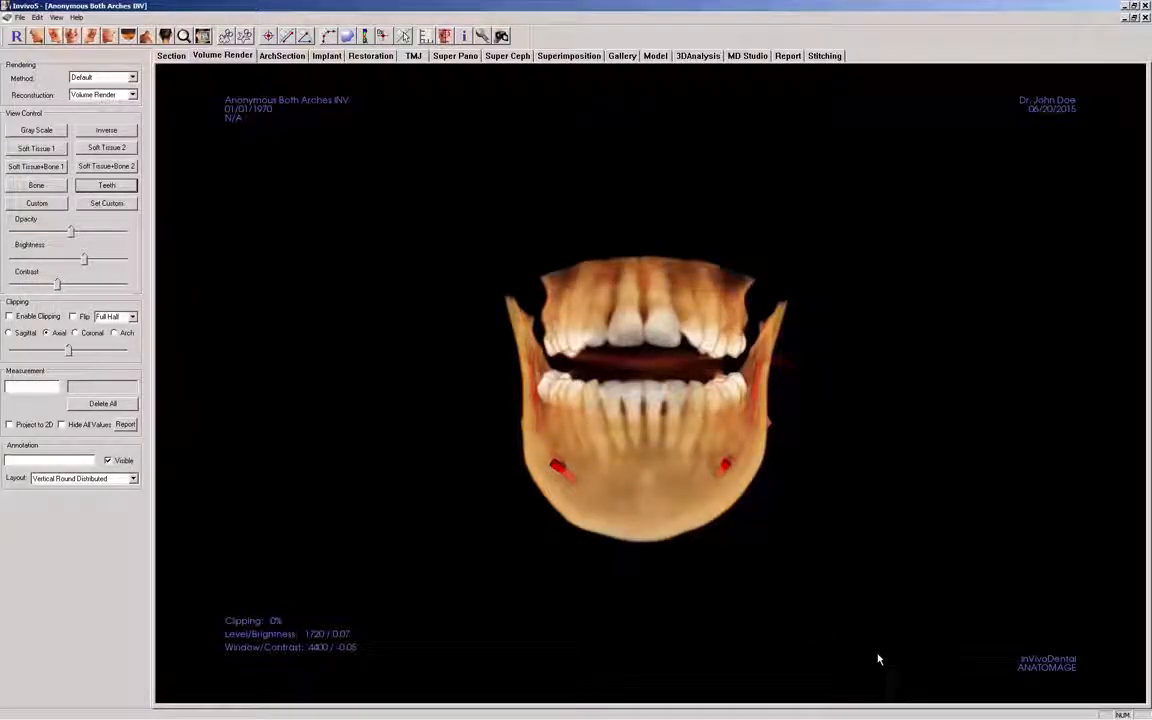
pyautogui.moveTo(878, 658); pyautogui.dragTo(955, 95, button='right')
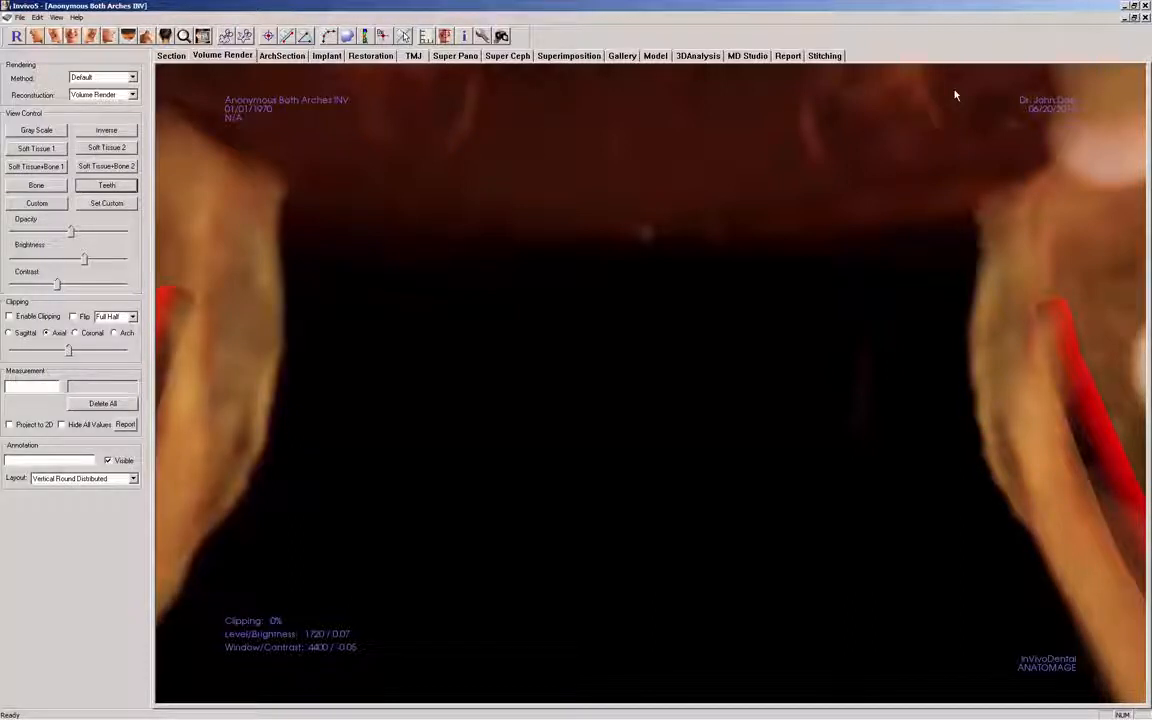
# Try the Bone preset, apply the Custom preset to the perspective close-up of the arches, and rotate to the mandible's side.
pyautogui.moveTo(955, 95); pyautogui.dragTo(143, 143)
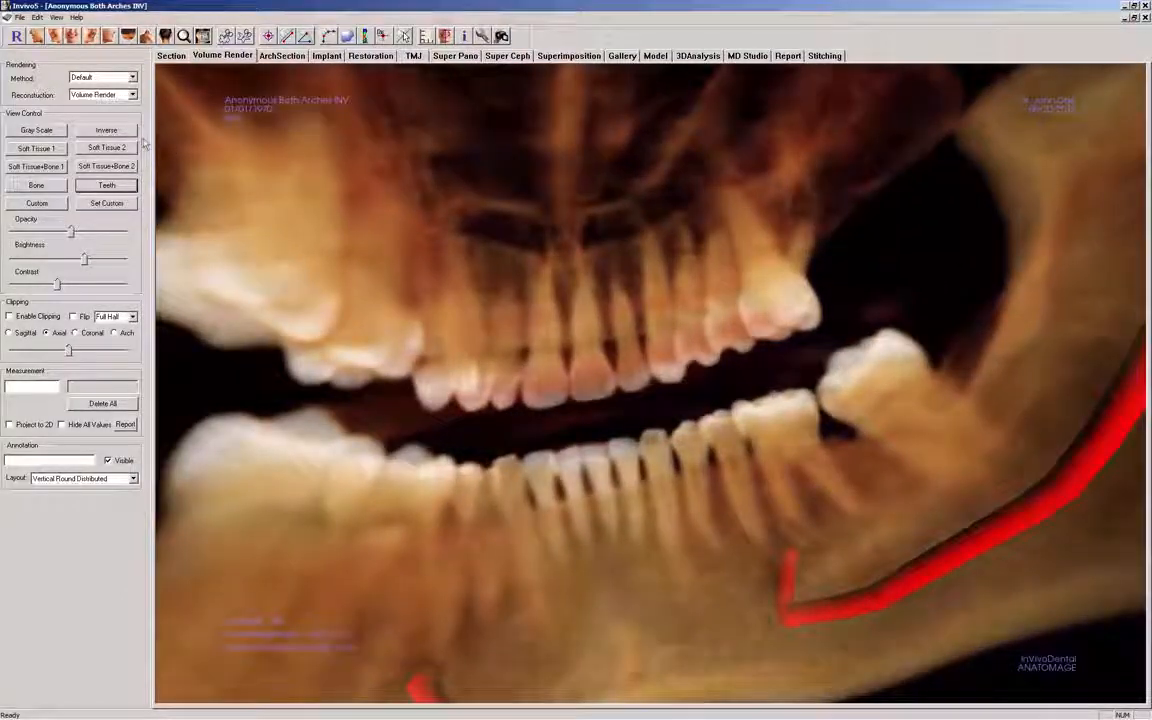
pyautogui.click(36, 185)
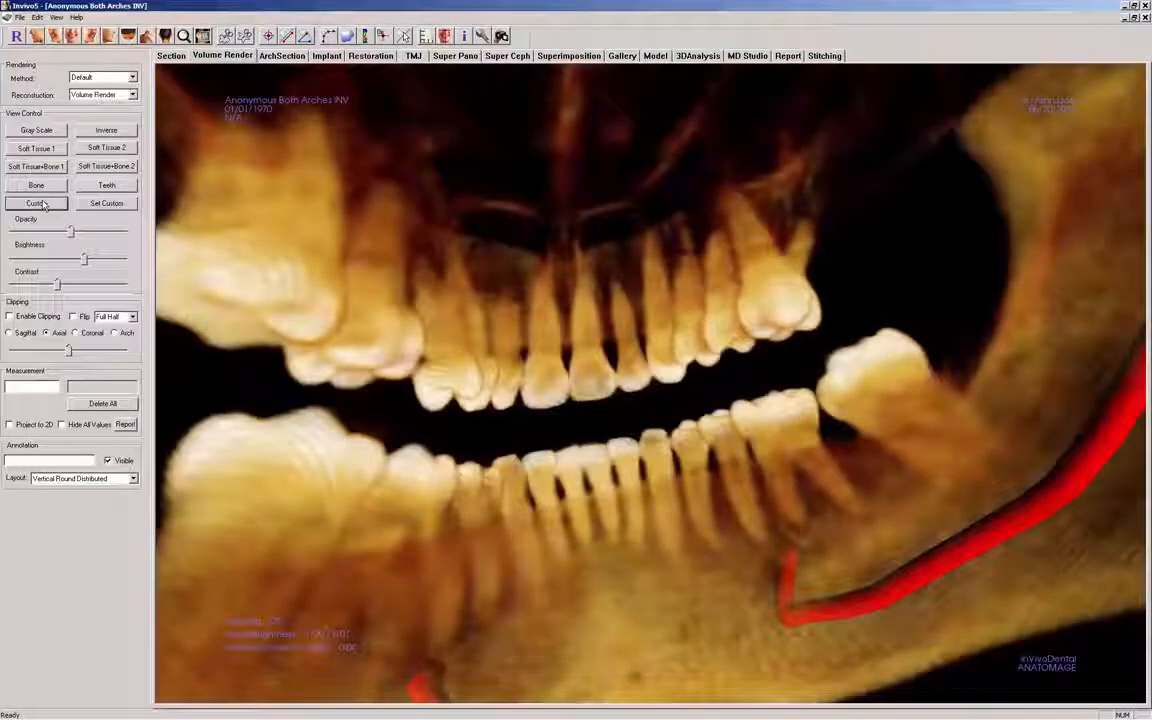
pyautogui.click(37, 203)
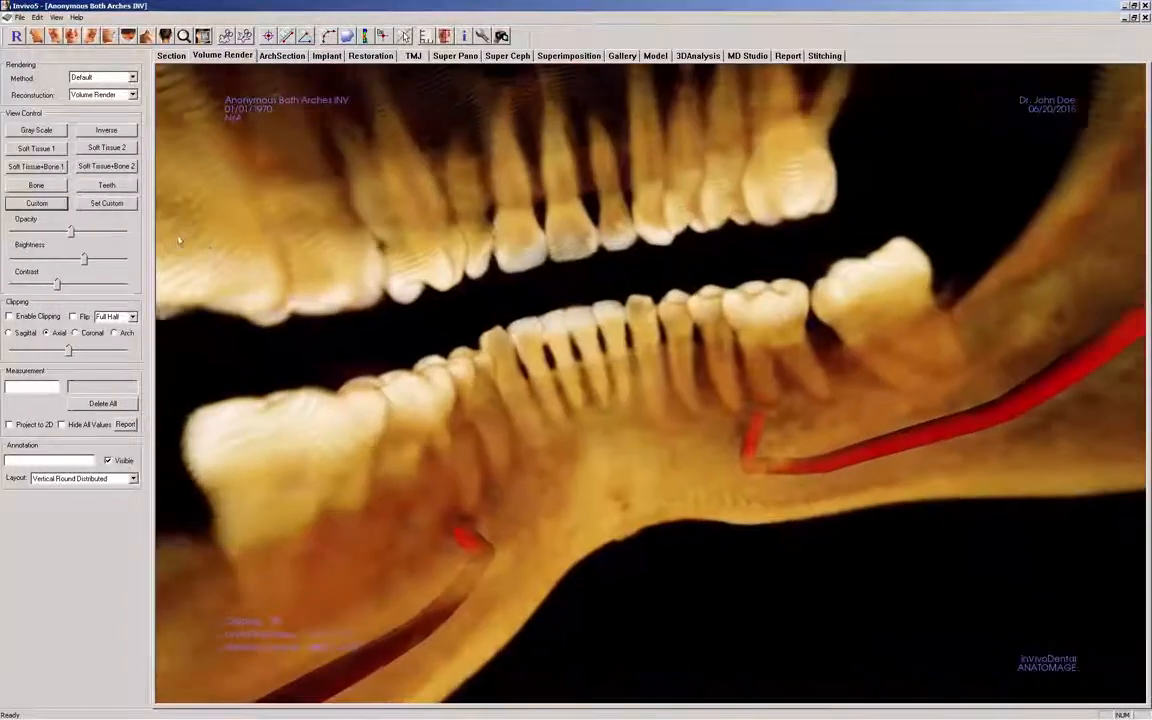
pyautogui.moveTo(179, 240); pyautogui.dragTo(345, 203)
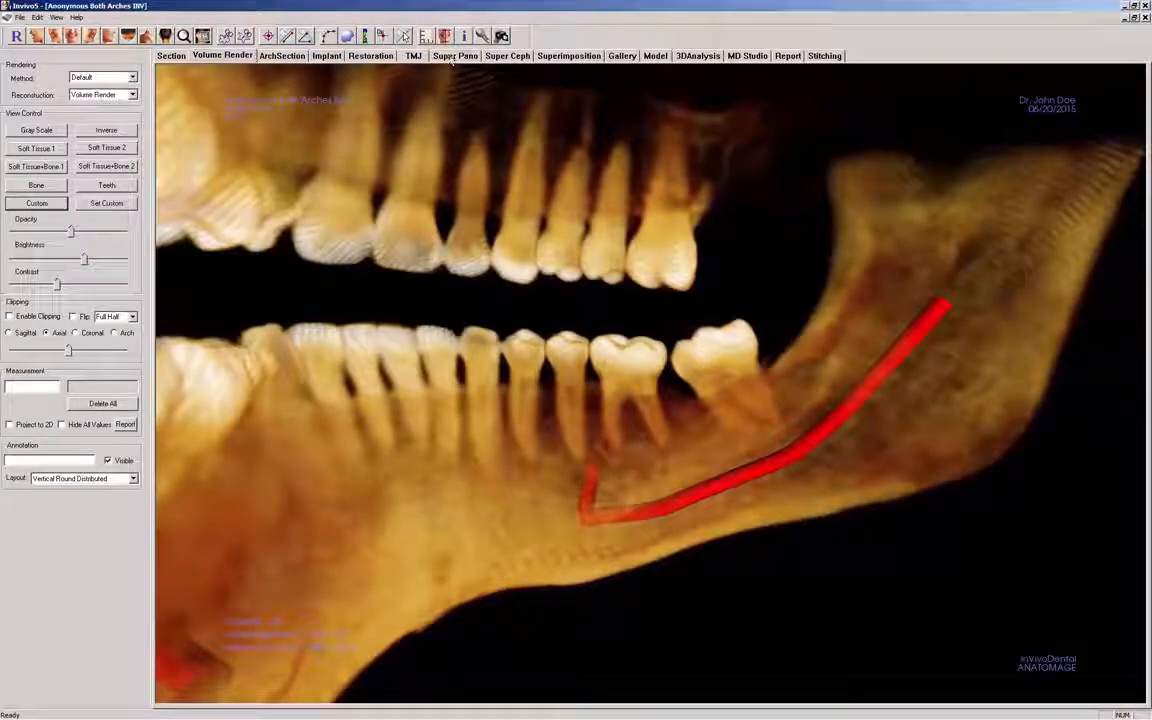
# Set the camera projection back to Parallel with a source-to-patient distance of 60 inches, reset the view and show the front.
pyautogui.click(481, 37)
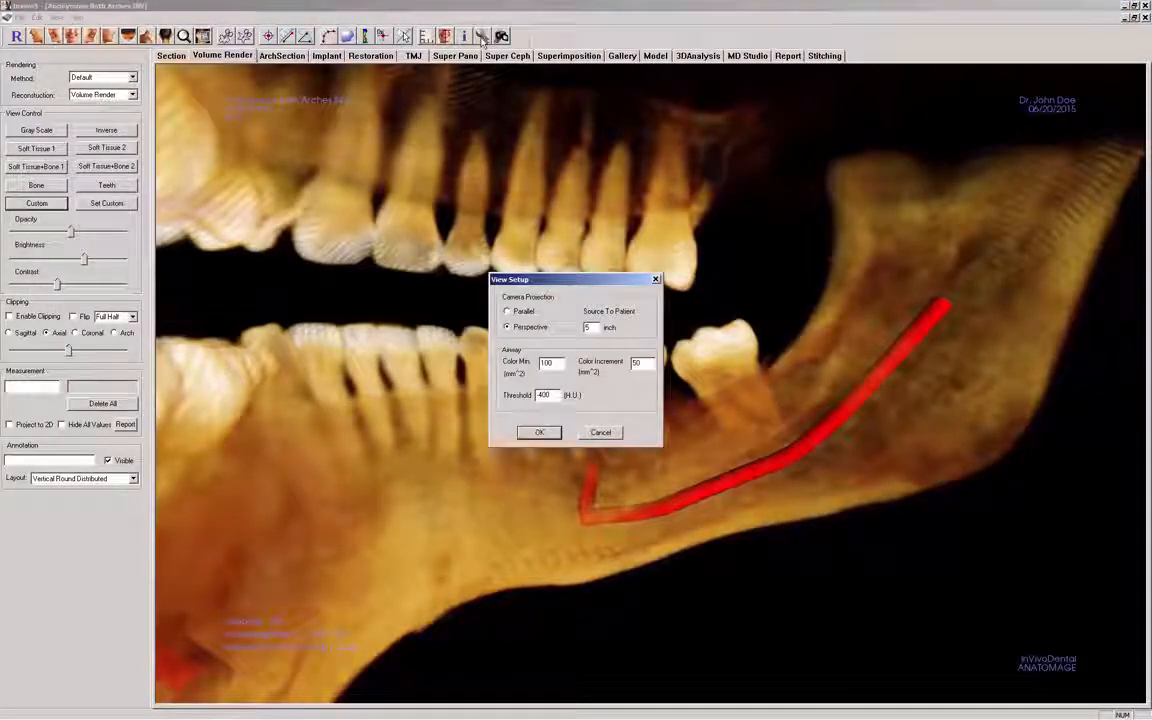
pyautogui.click(520, 312)
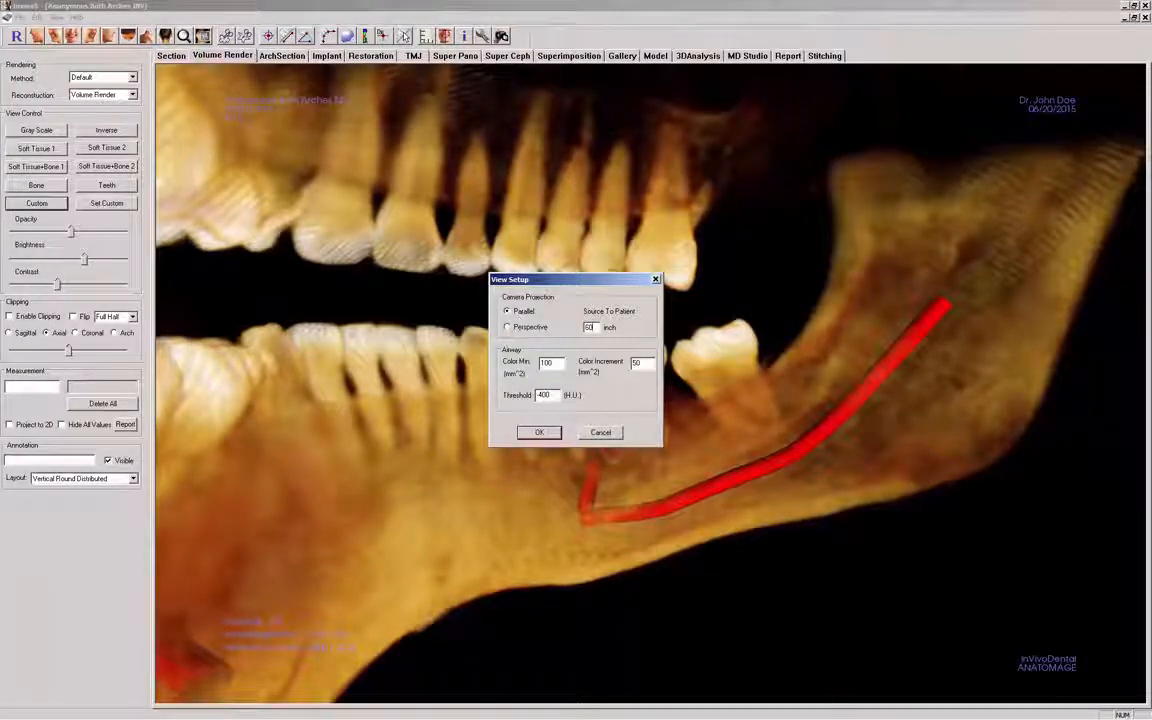
pyautogui.click(535, 433)
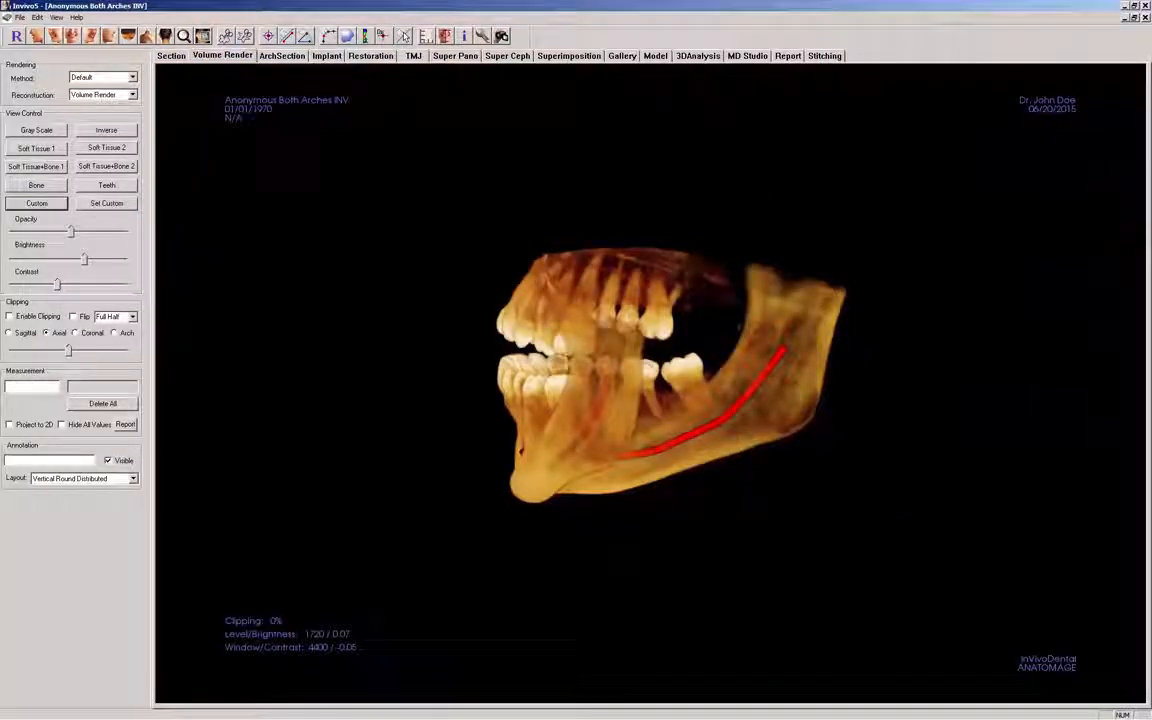
pyautogui.click(14, 37)
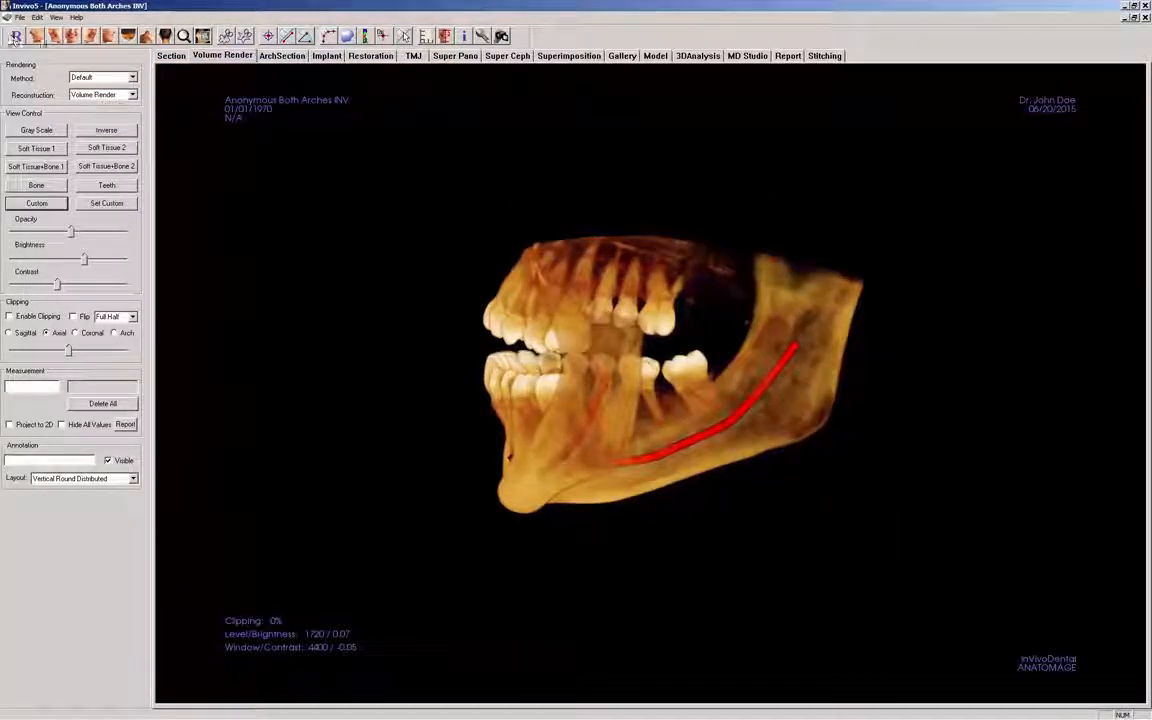
pyautogui.click(72, 37)
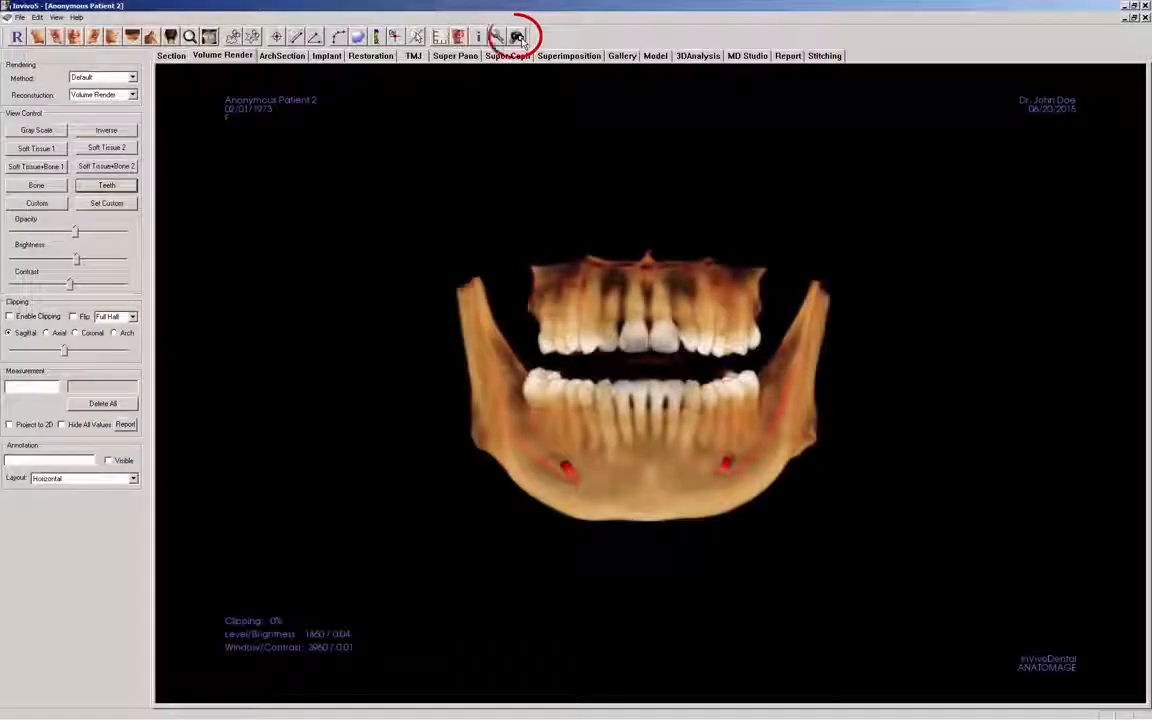
# Start a view sequence in the View Sequencer by inserting the front view and the patient's left side view.
pyautogui.click(517, 36)
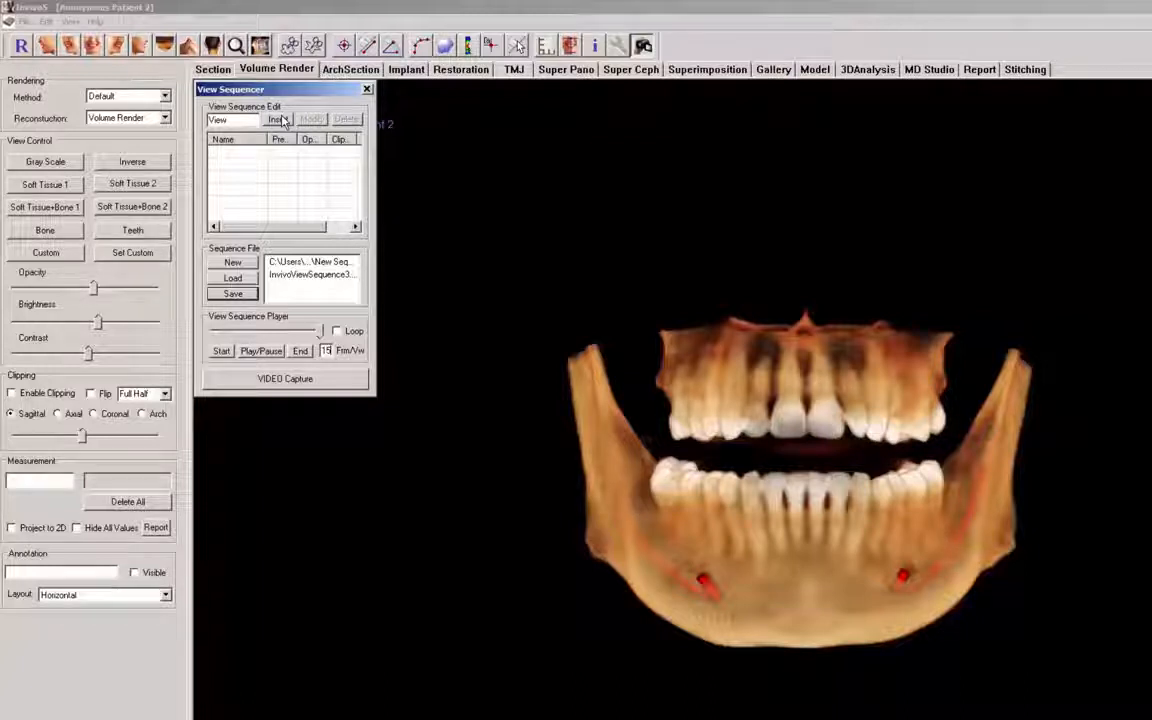
pyautogui.click(279, 120)
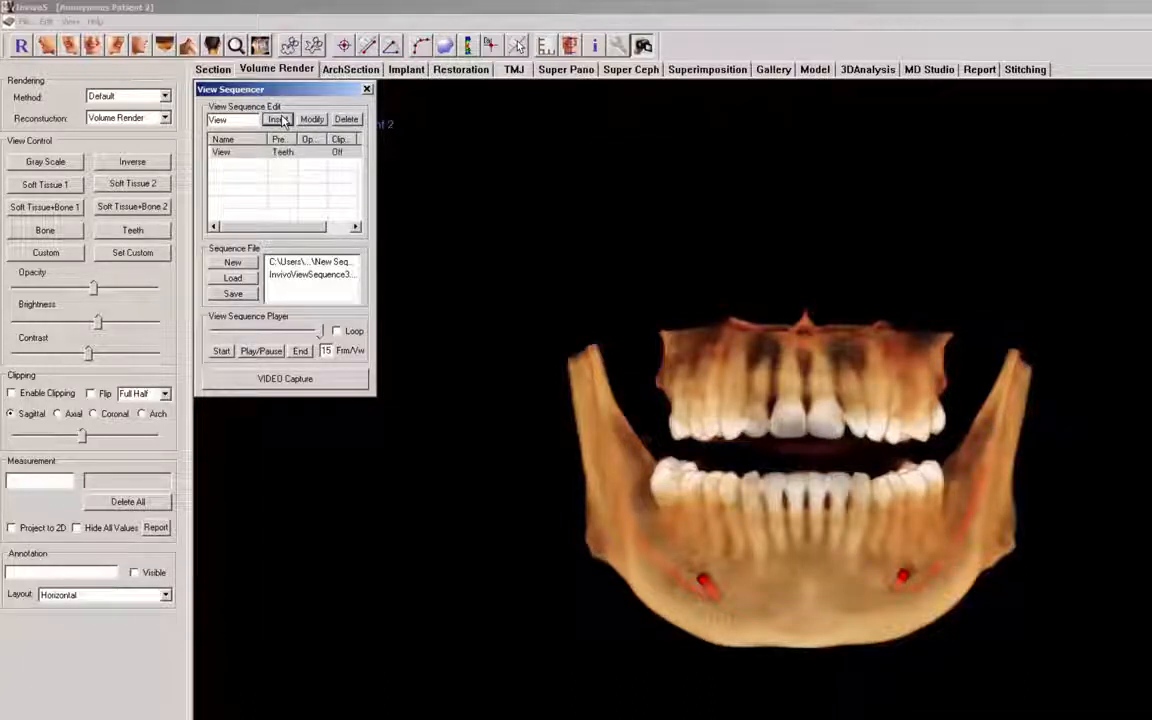
pyautogui.click(50, 47)
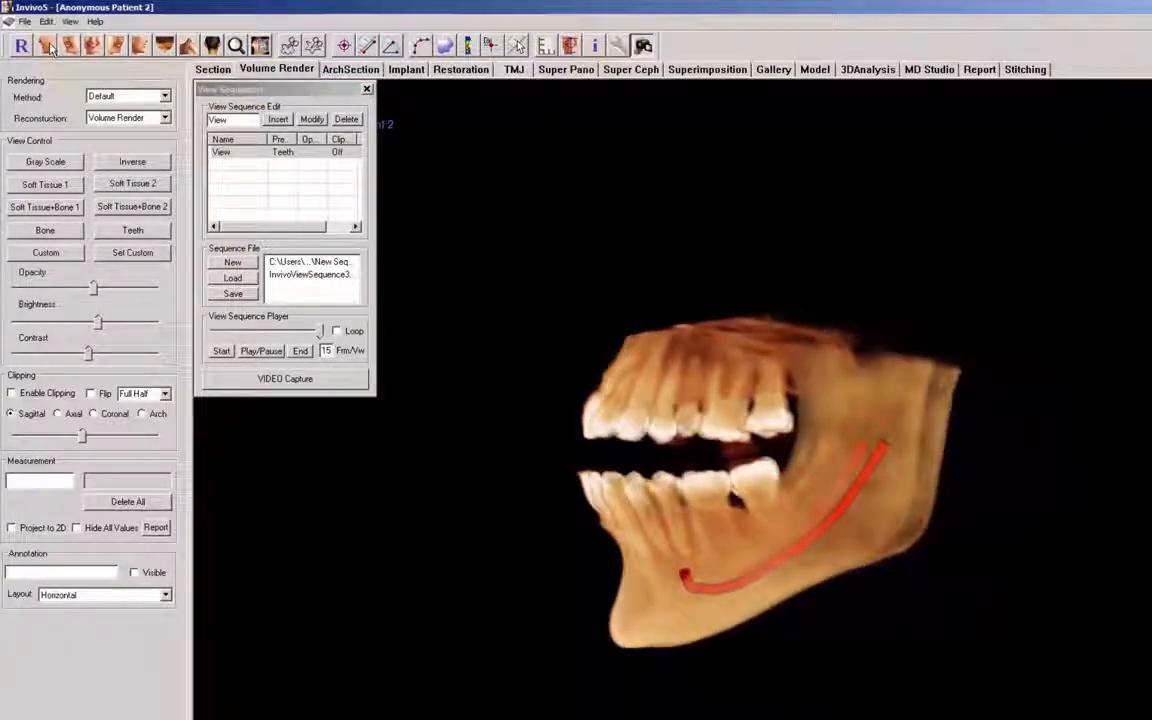
pyautogui.click(275, 120)
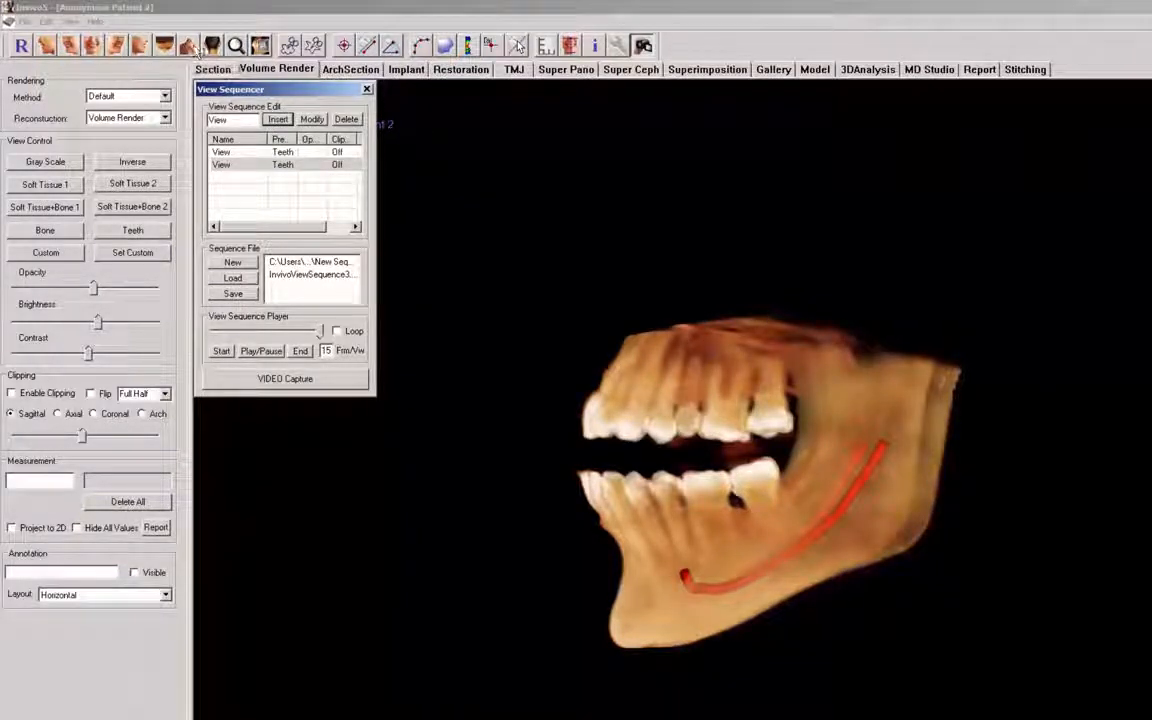
# Add the back view, the patient's right side view and a closing front view to the view sequence.
pyautogui.click(212, 47)
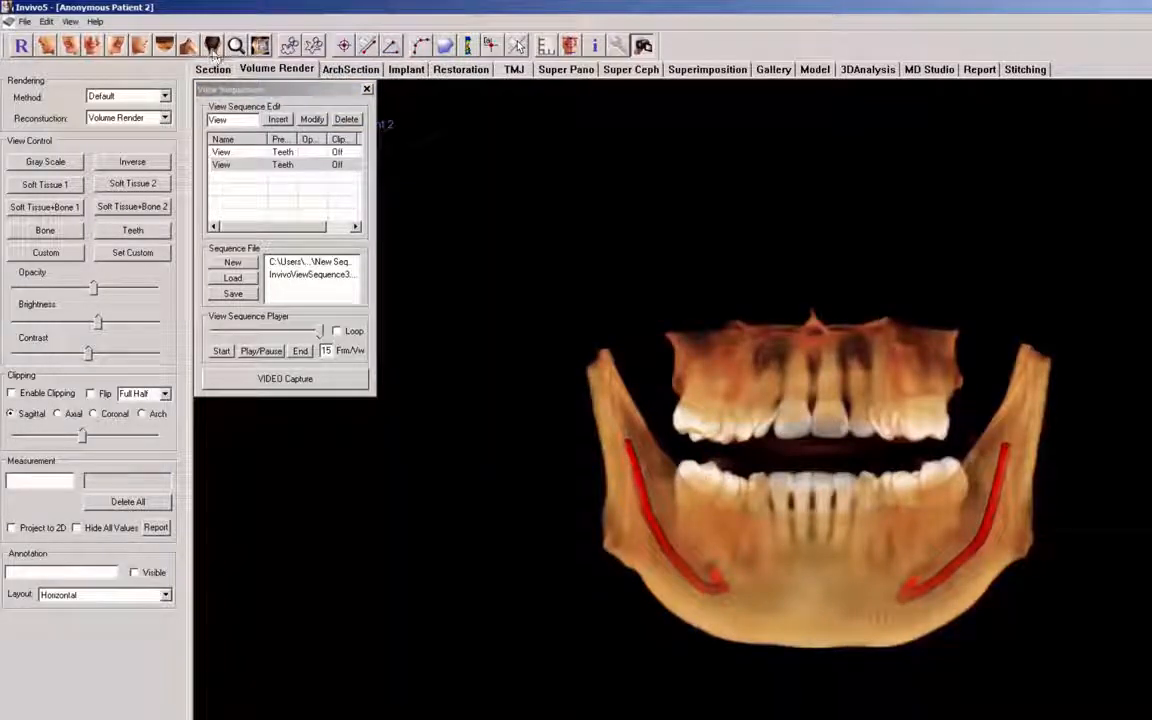
pyautogui.click(278, 120)
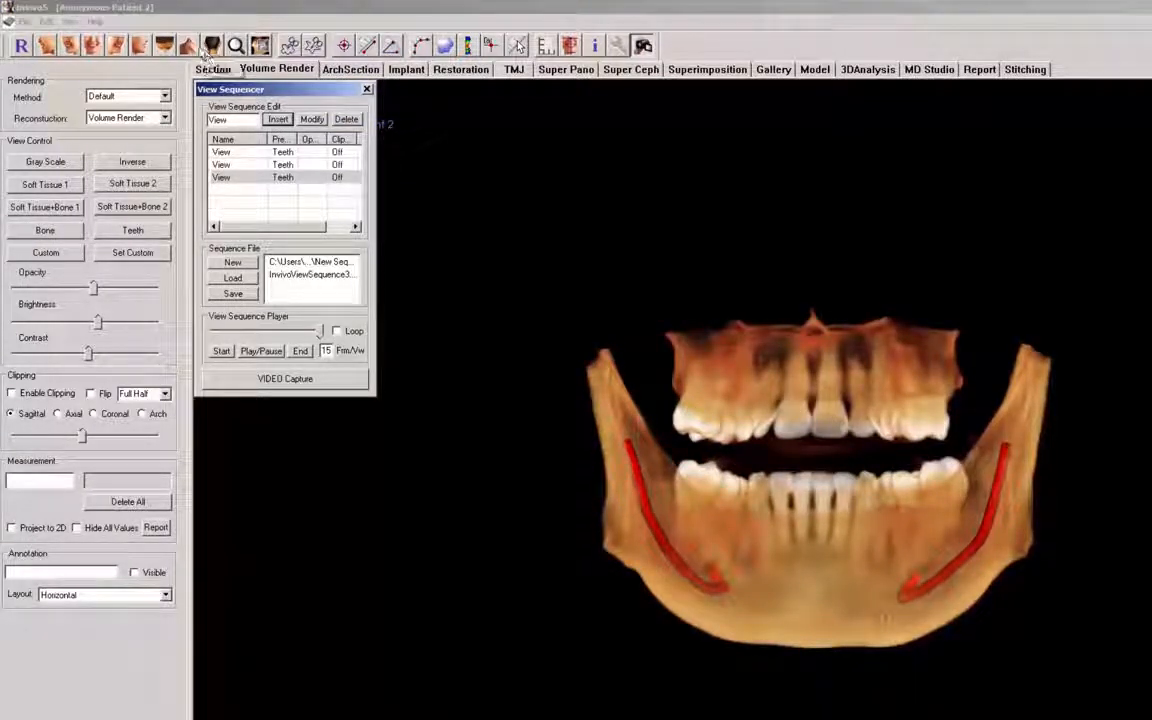
pyautogui.click(140, 49)
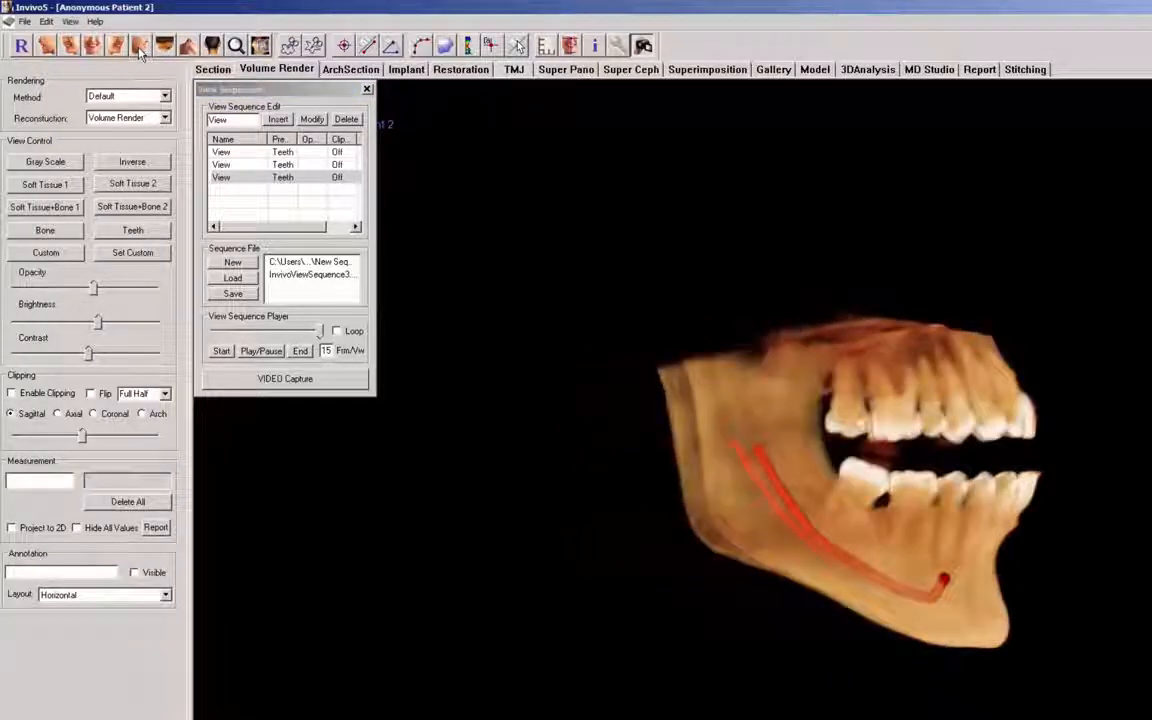
pyautogui.click(279, 120)
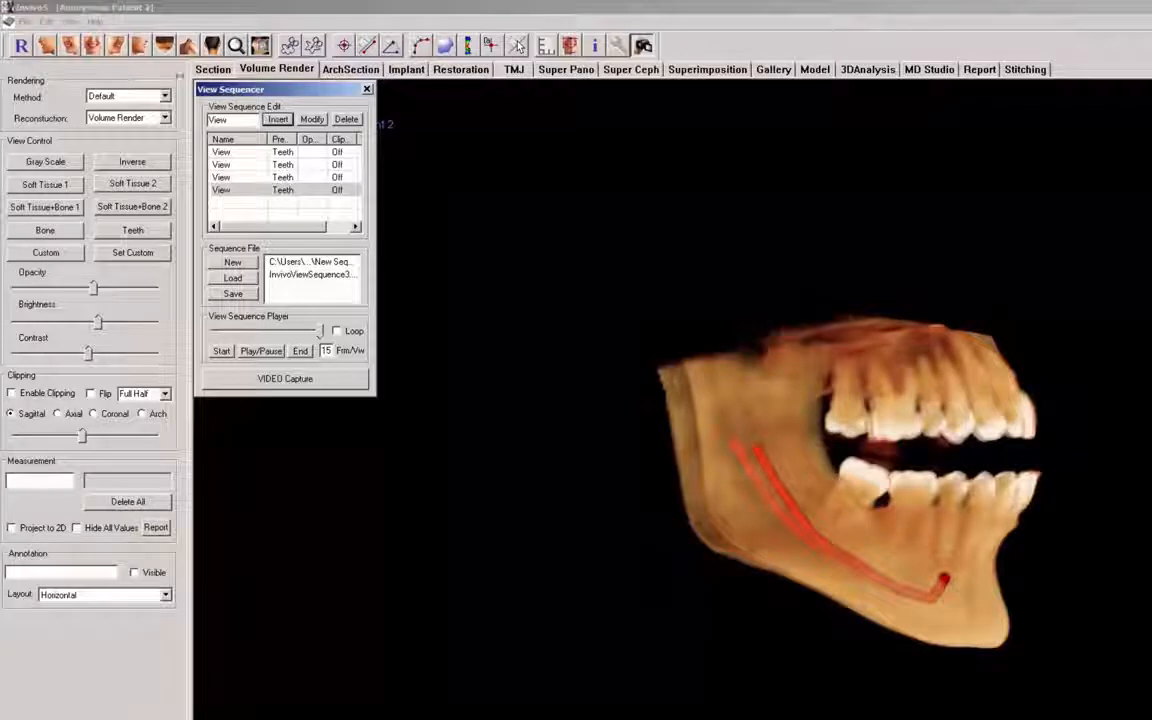
pyautogui.click(93, 46)
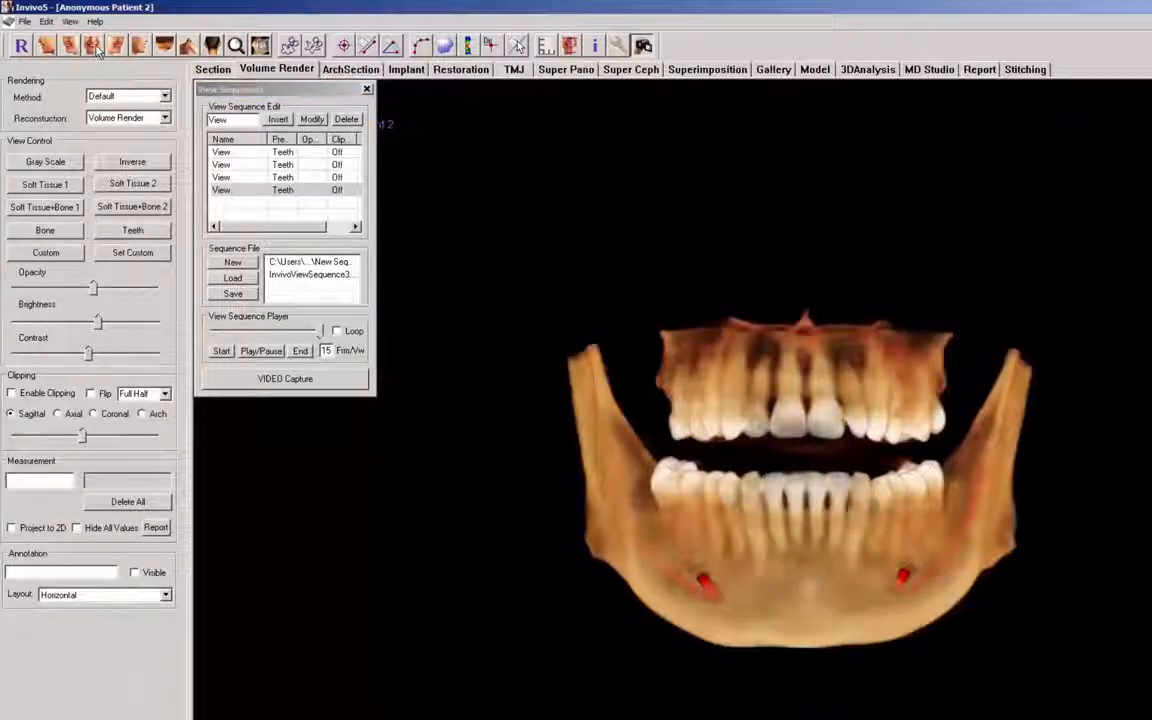
pyautogui.click(279, 120)
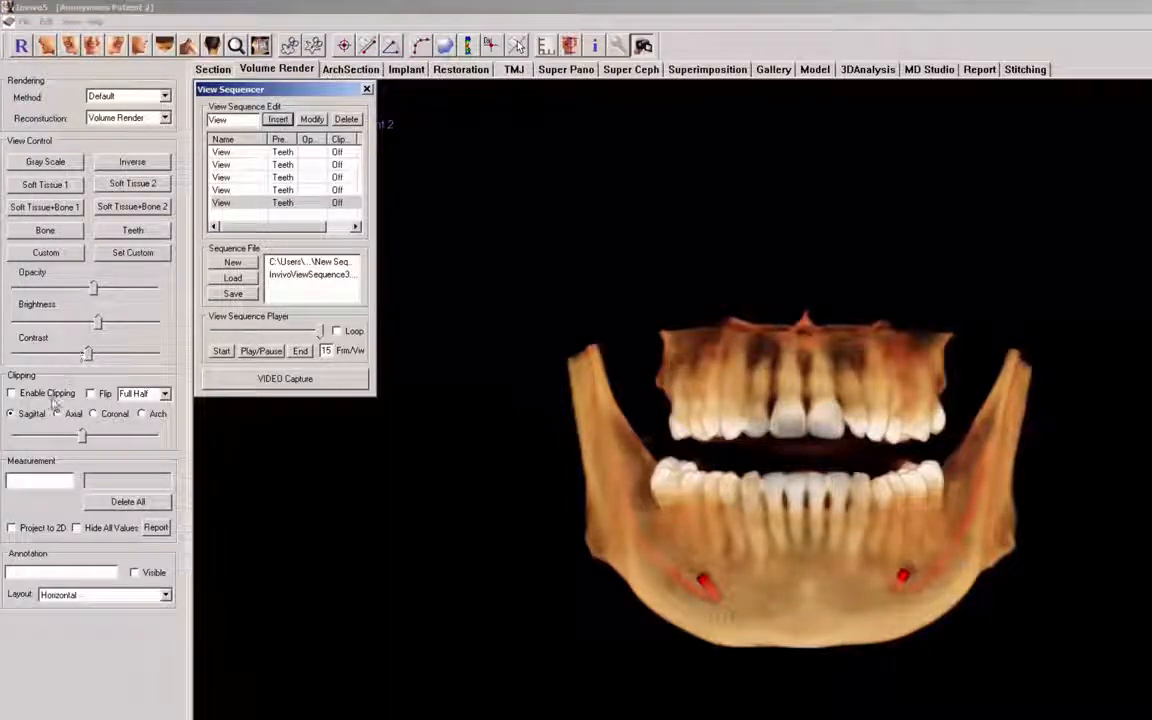
# Enable sagittal clipping and add to the sequence the clipped front view, the clipped right side view and its Bone preset version.
pyautogui.click(53, 395)
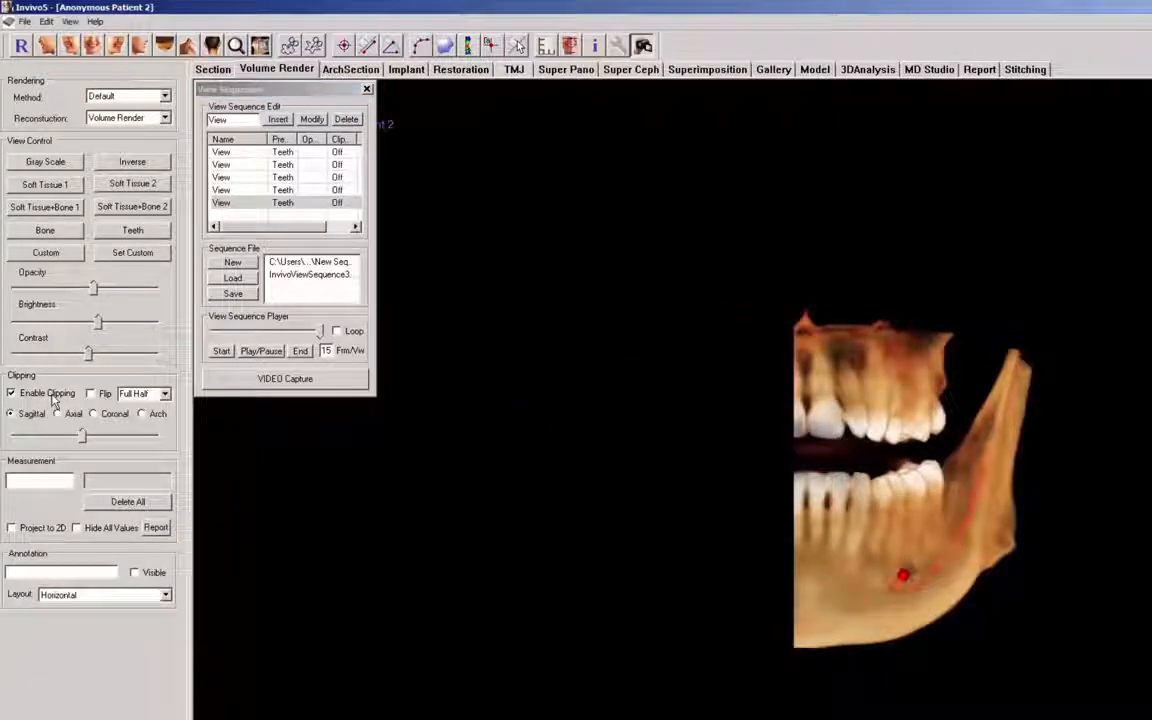
pyautogui.click(284, 120)
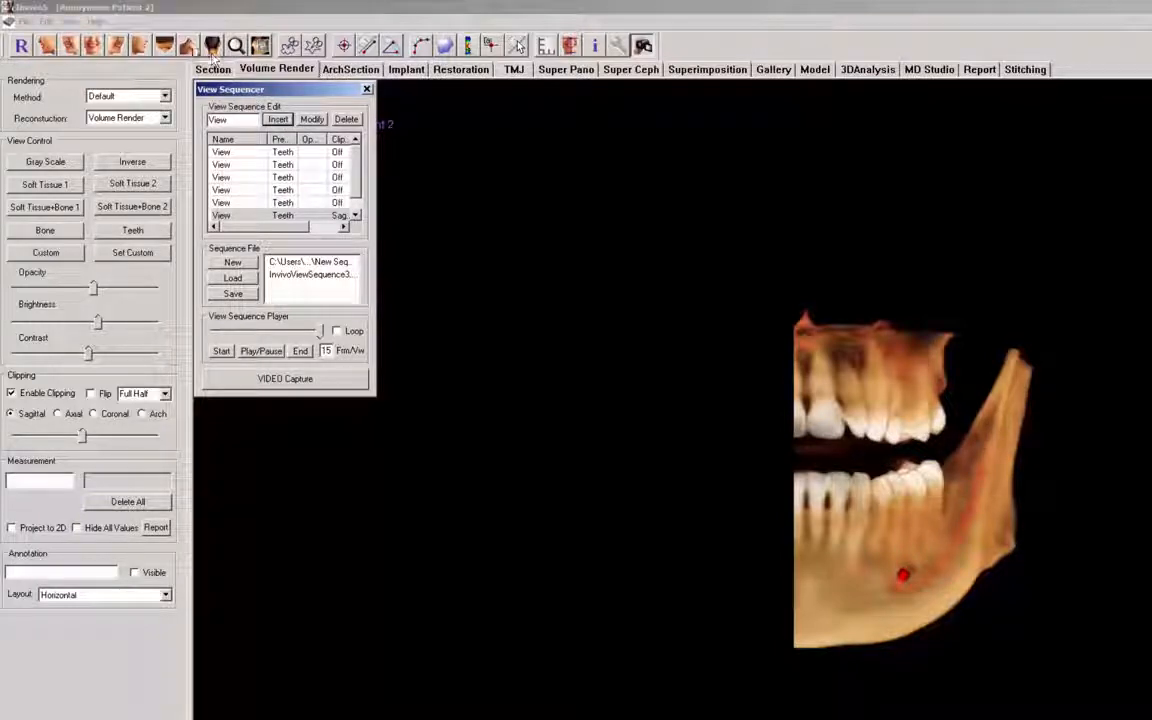
pyautogui.click(145, 49)
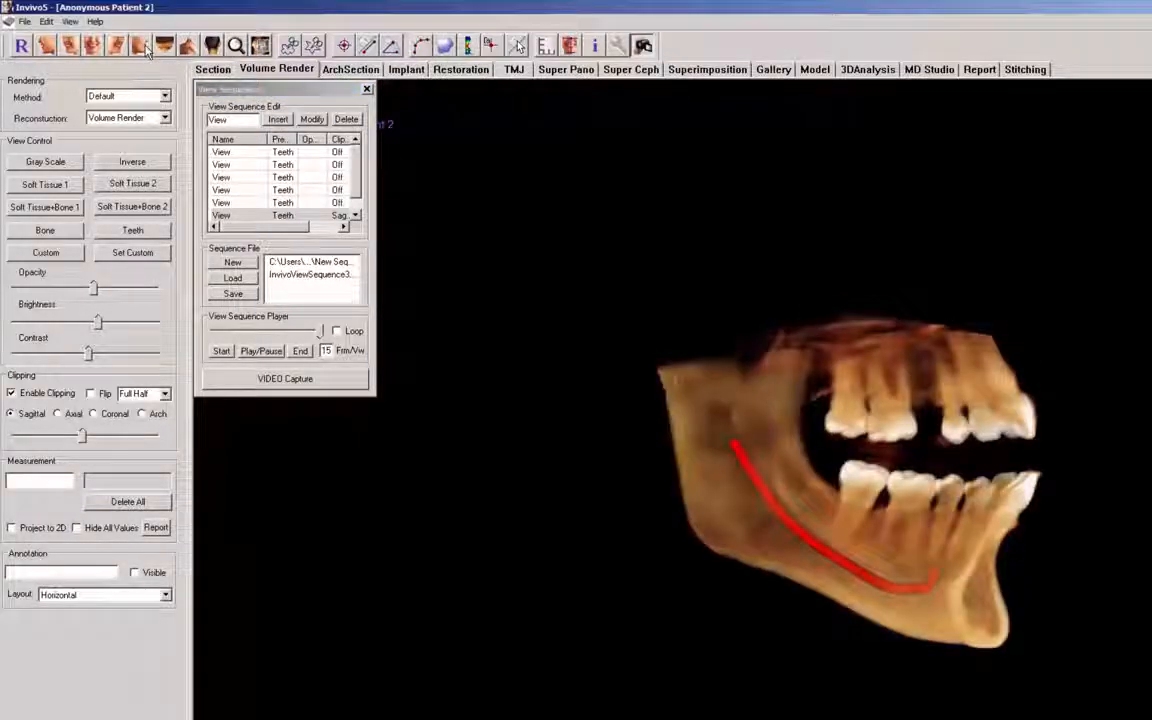
pyautogui.click(280, 121)
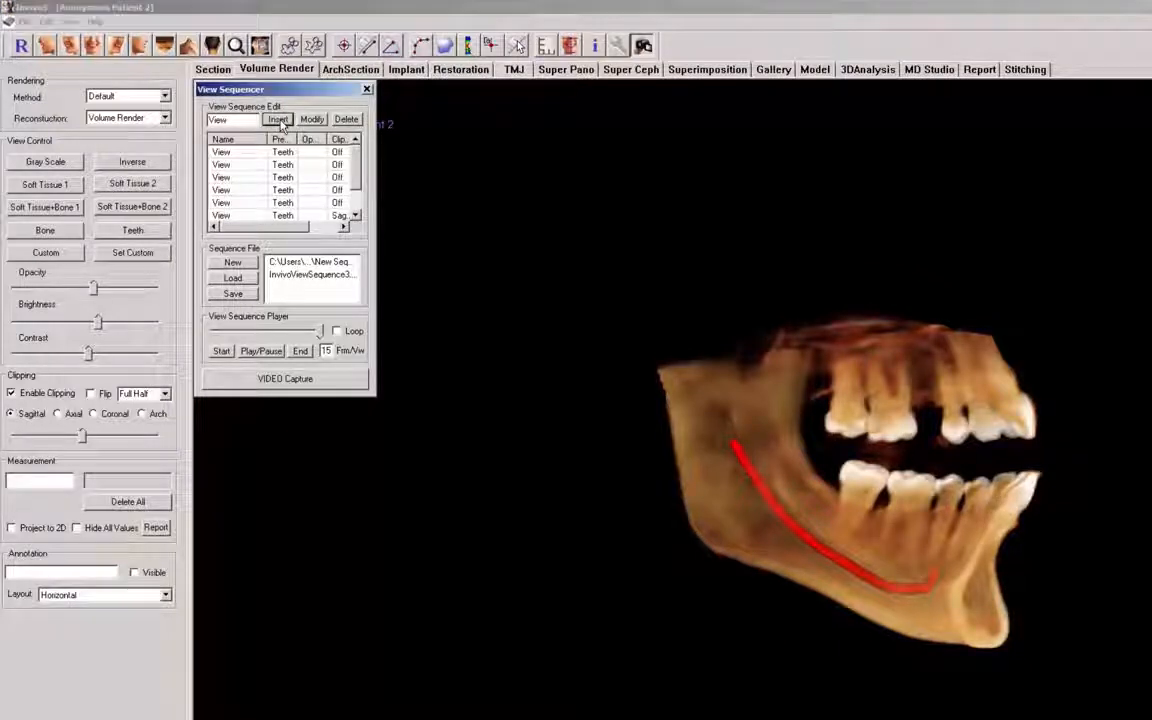
pyautogui.click(45, 231)
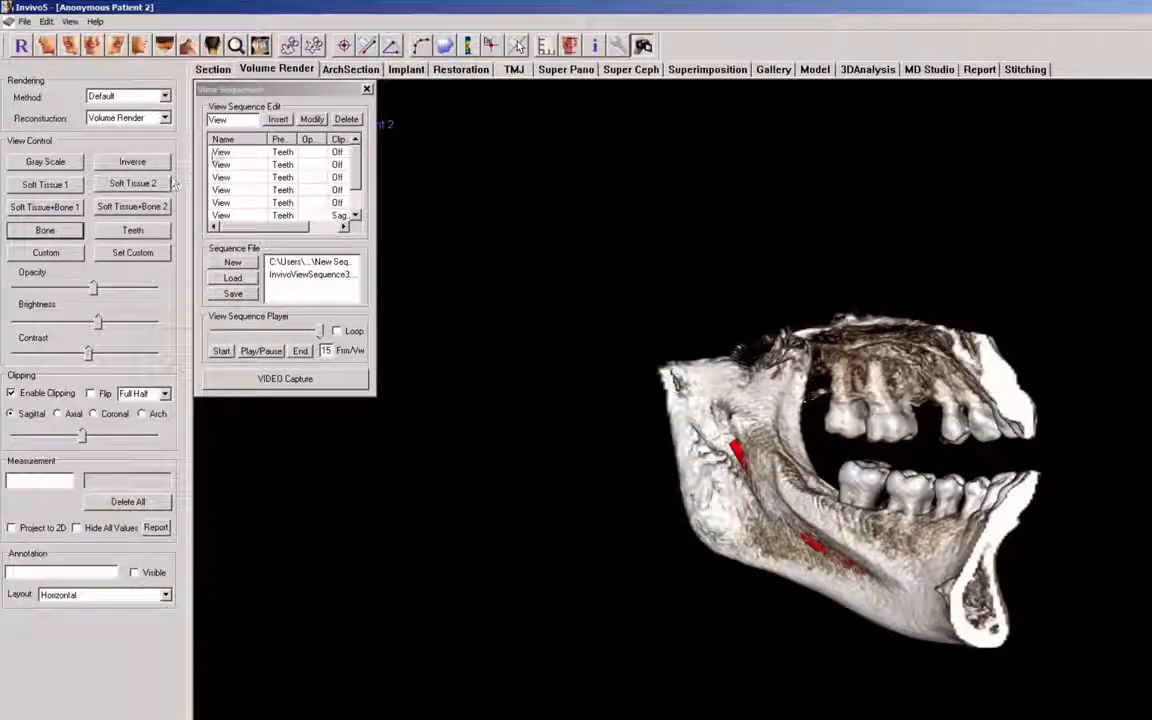
pyautogui.click(278, 120)
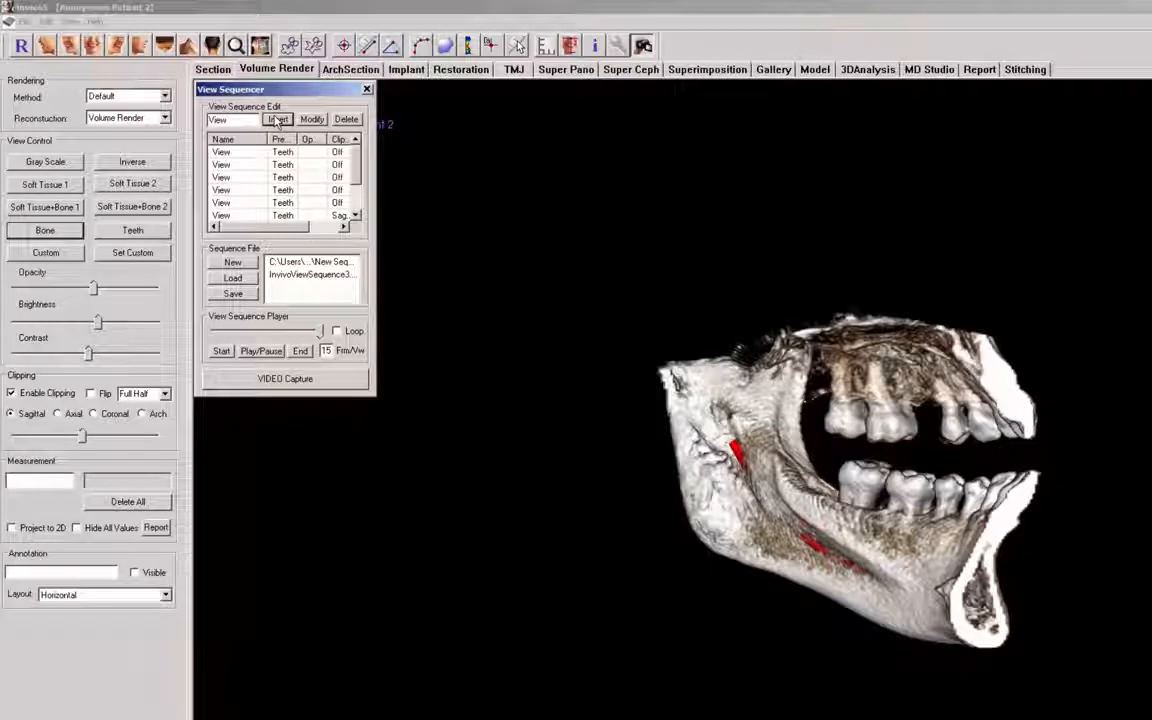
# Play the view sequence from the start and dismiss the playback summary.
pyautogui.click(221, 351)
pyautogui.click(272, 354)
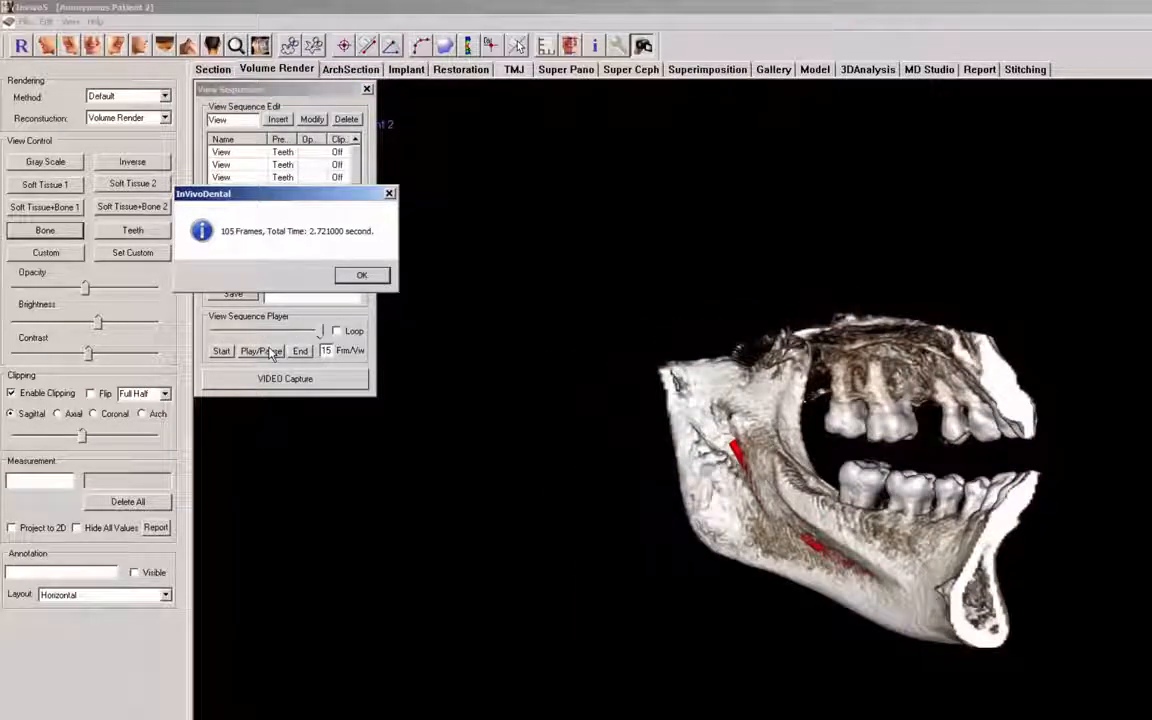
pyautogui.click(341, 274)
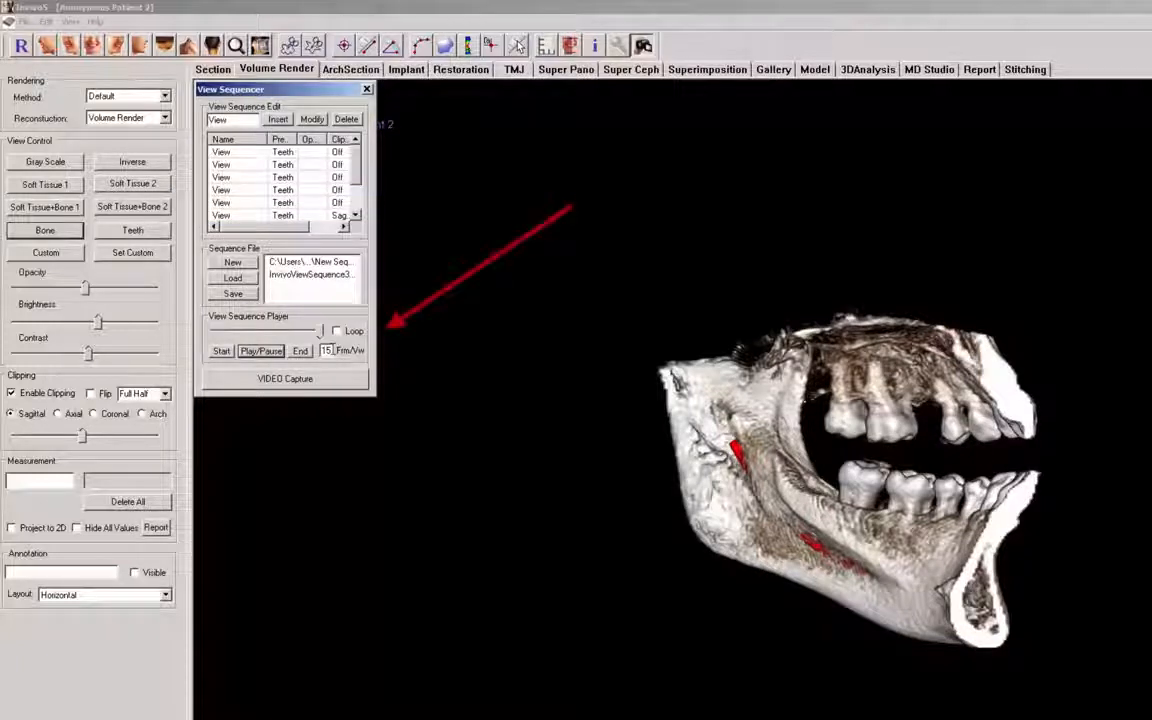
# Set the sequence player to 30 frames per view and replay the sequence from the start.
pyautogui.moveTo(332, 350); pyautogui.dragTo(308, 350)
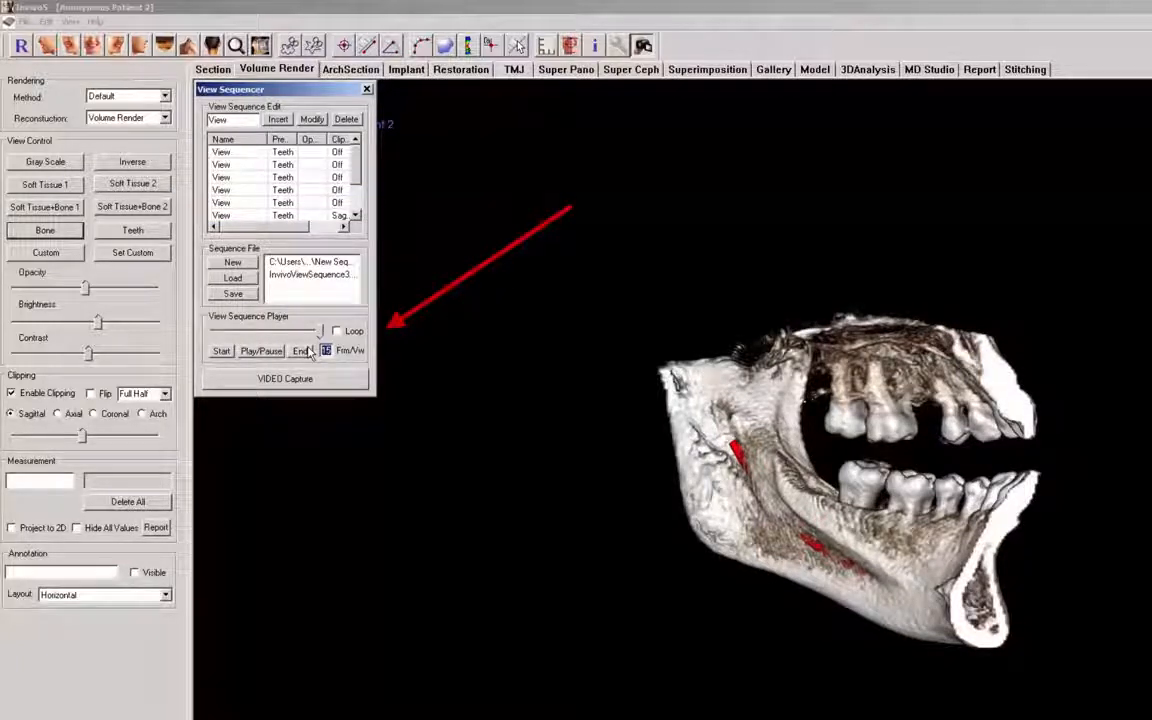
pyautogui.write('30')
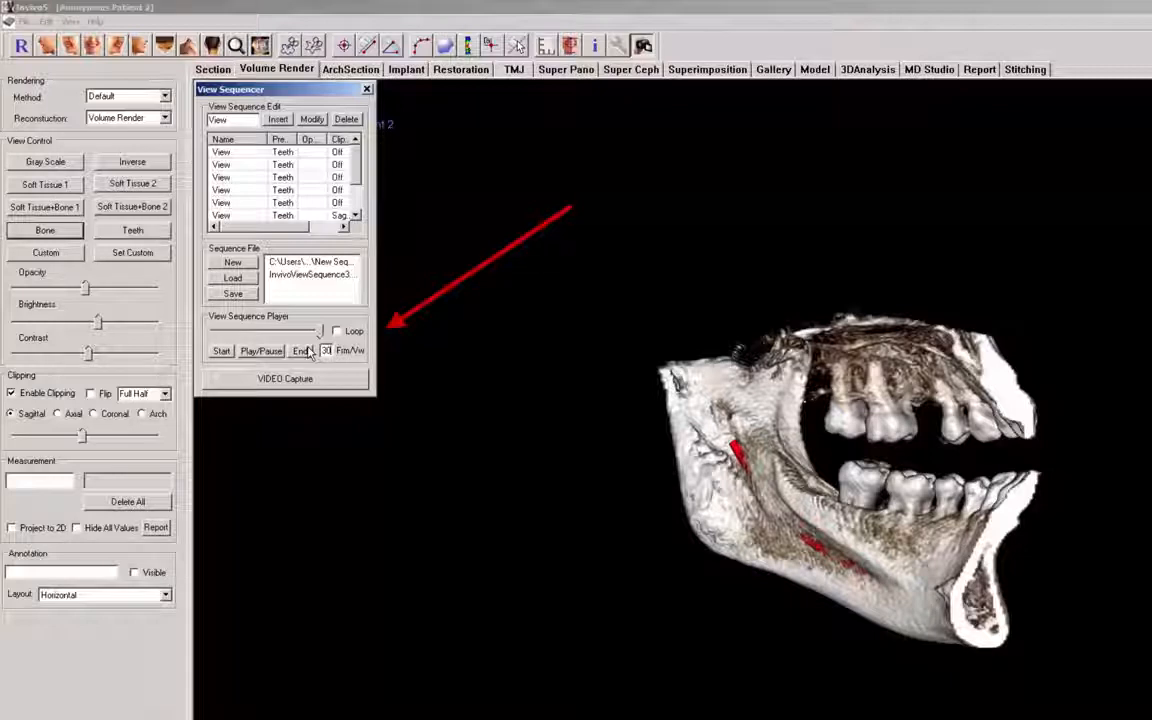
pyautogui.click(223, 351)
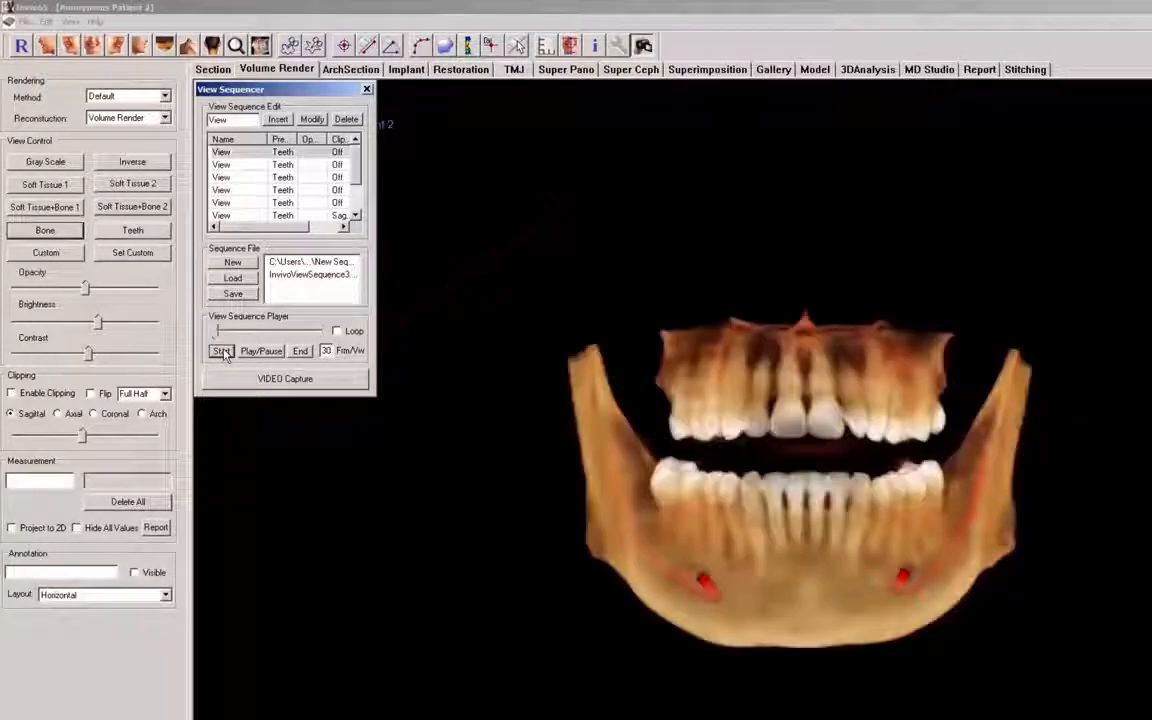
pyautogui.click(261, 351)
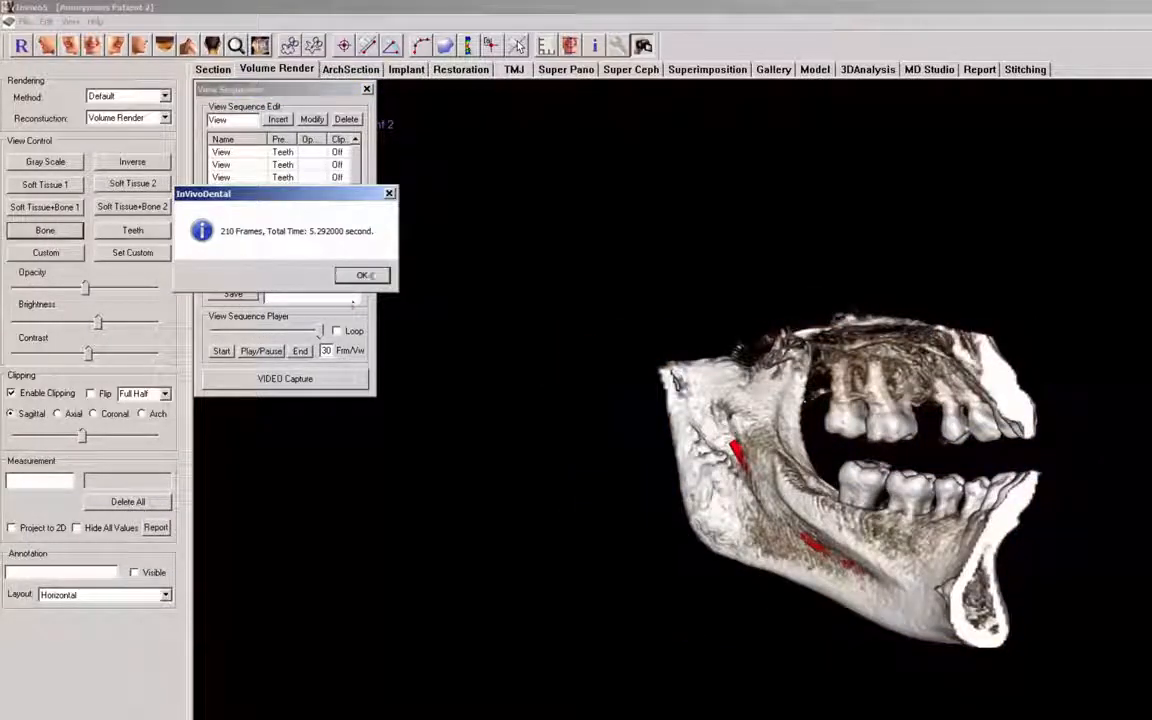
pyautogui.click(364, 275)
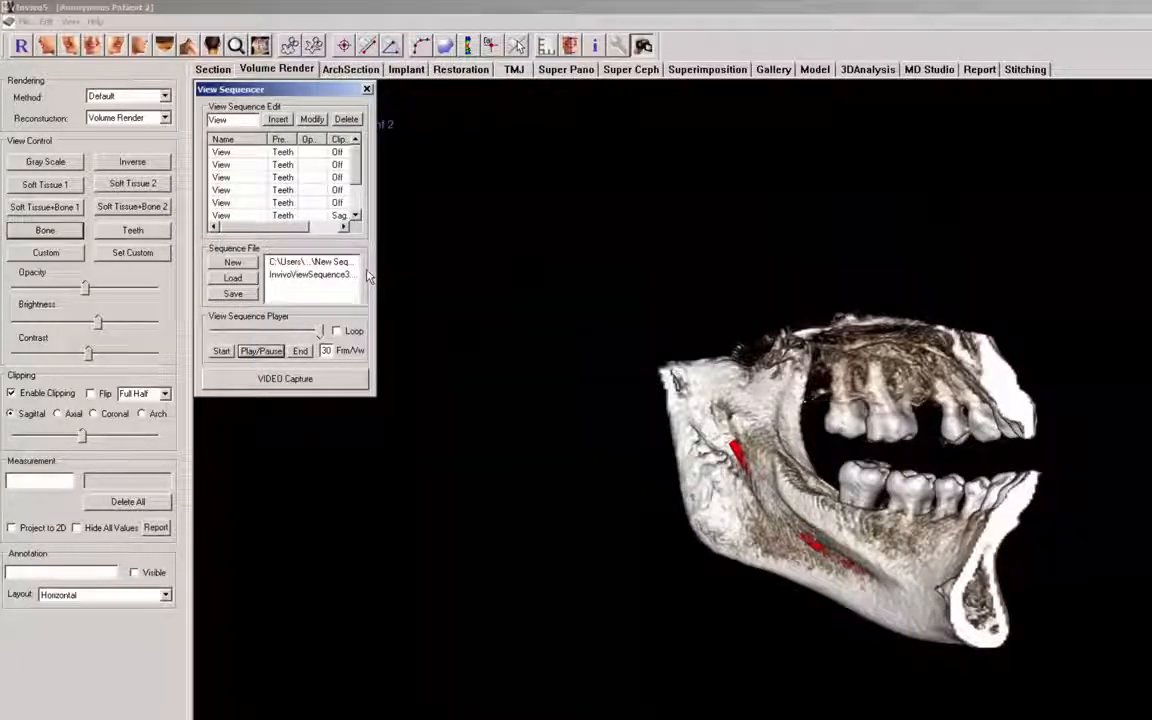
# Save the view sequence as ViewSequence.vseq in the Sequence Movies folder inside Documents, Anatomage_Cases.
pyautogui.click(232, 293)
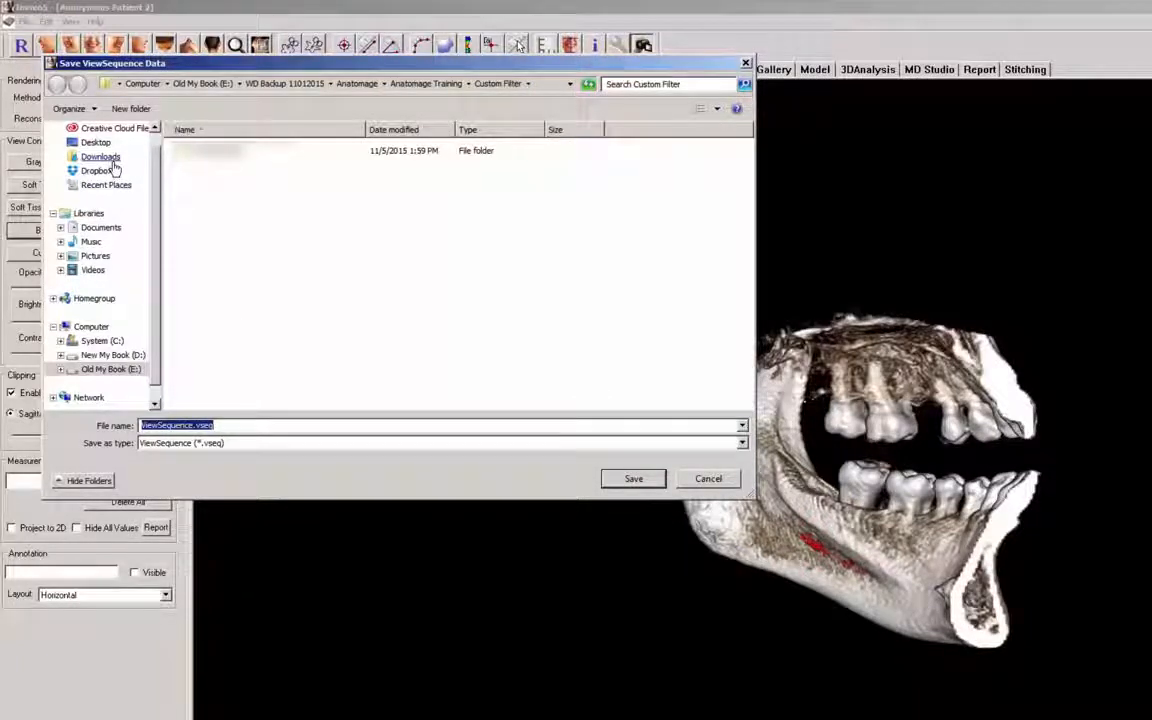
pyautogui.click(100, 228)
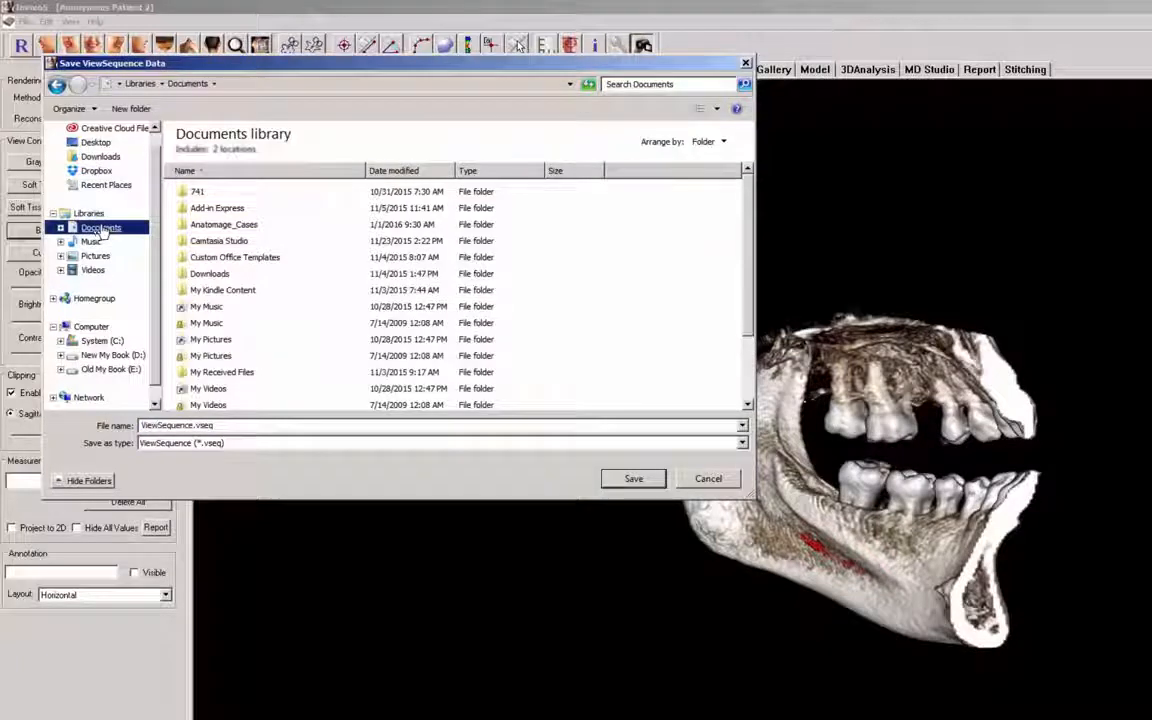
pyautogui.doubleClick(224, 224)
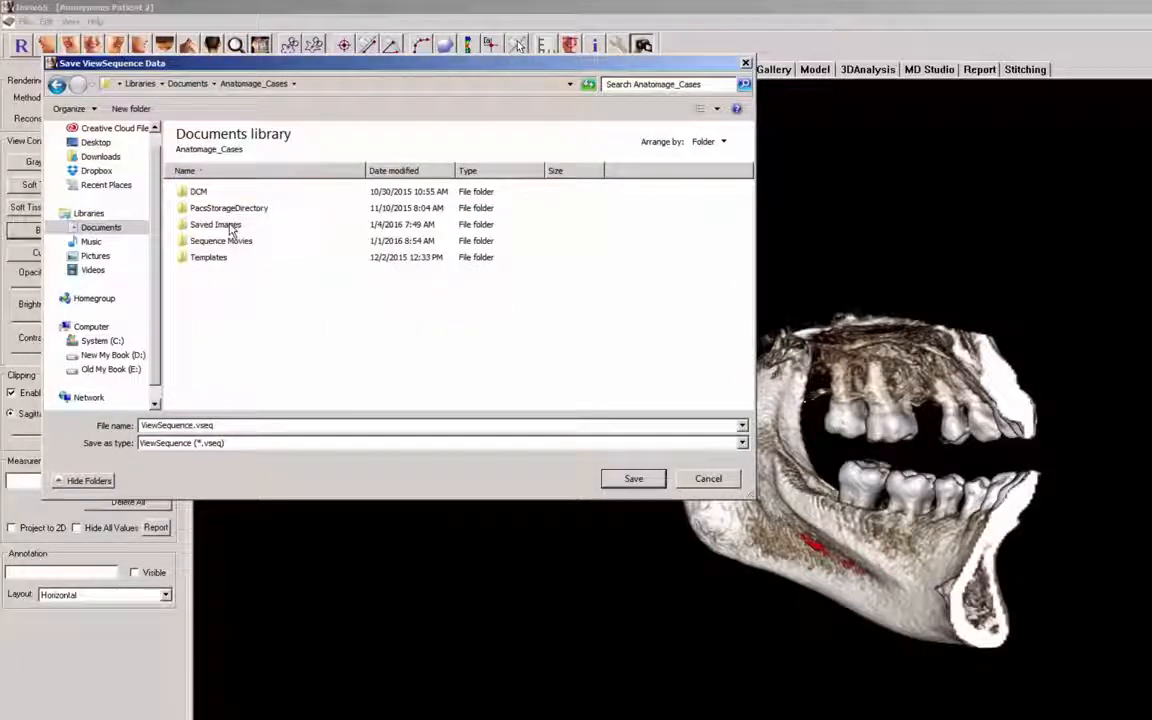
pyautogui.doubleClick(226, 242)
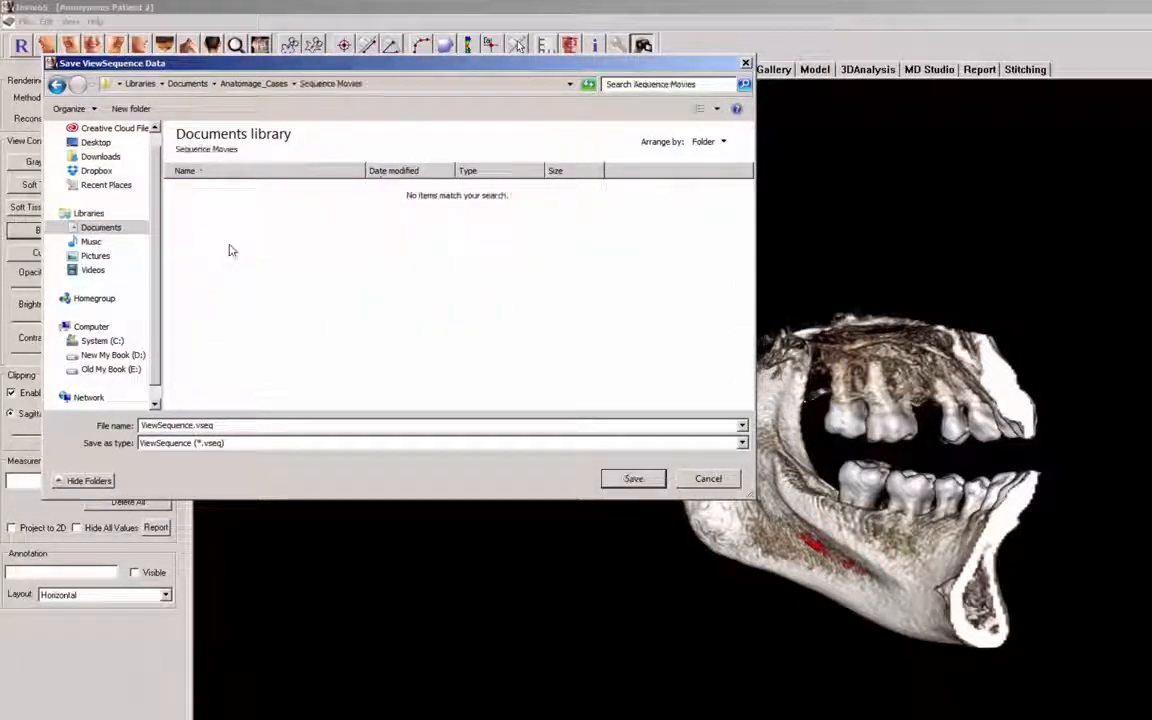
pyautogui.click(622, 484)
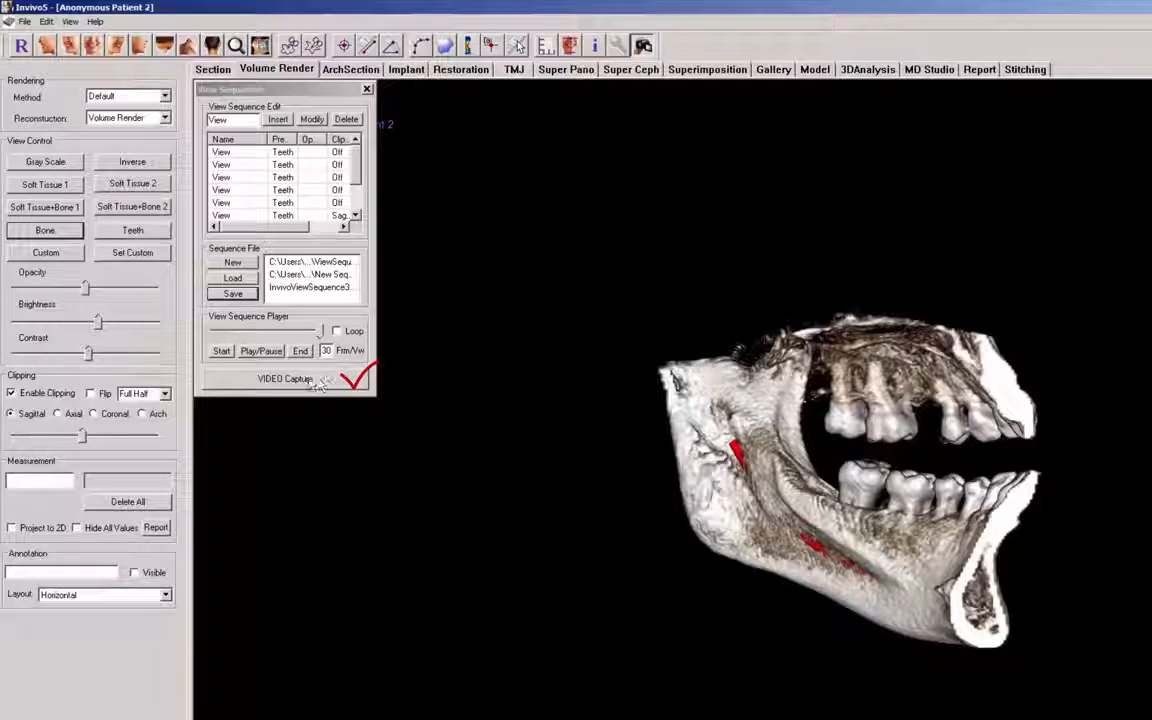
# Open video capture for the current sequence and set its output to Anonymous Patient 2.avi in the Anatomage_Cases Sequence Movies folder.
pyautogui.click(279, 386)
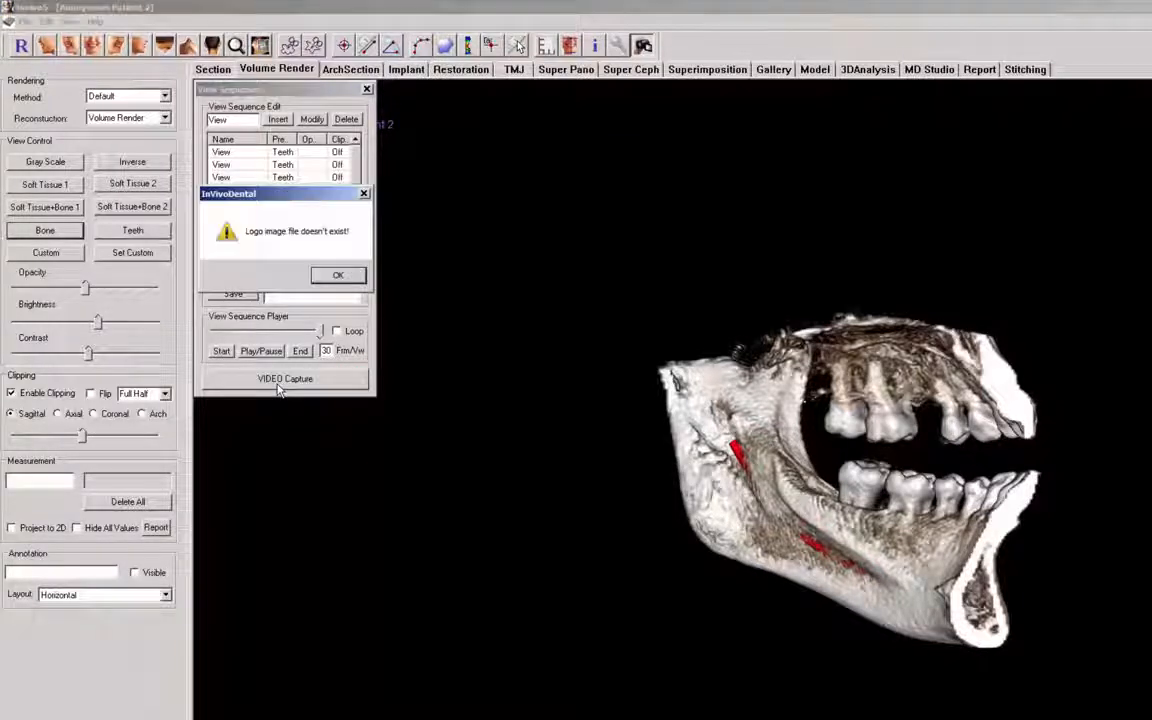
pyautogui.click(334, 275)
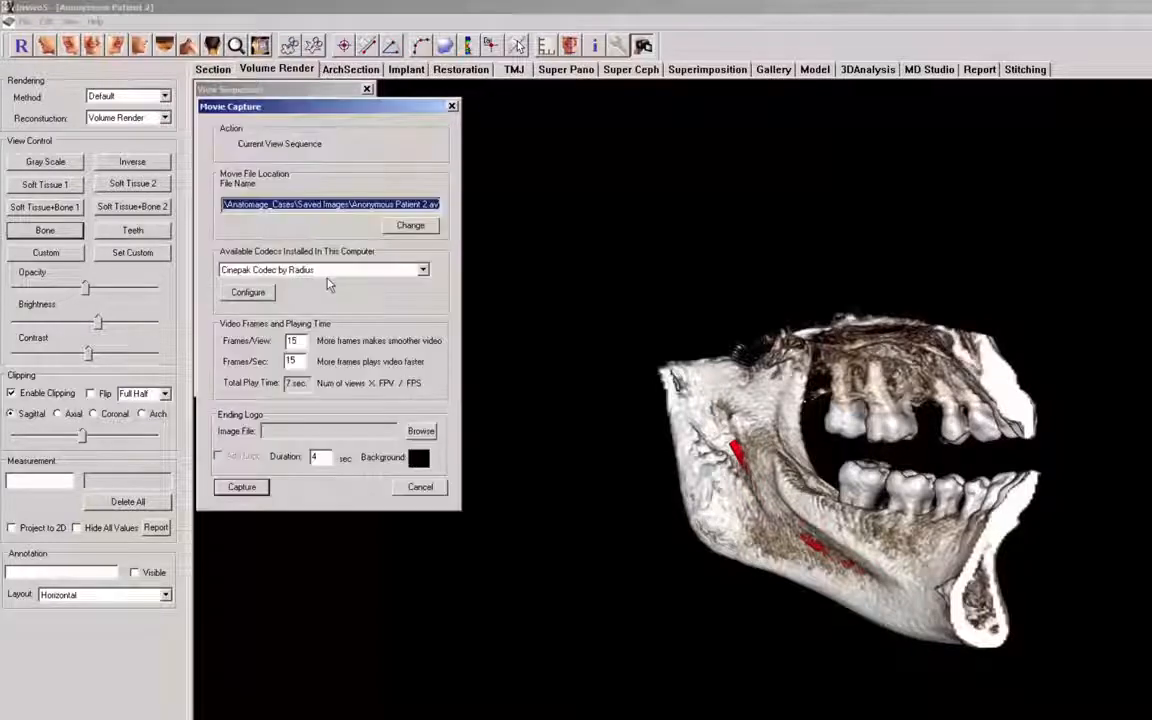
pyautogui.click(408, 225)
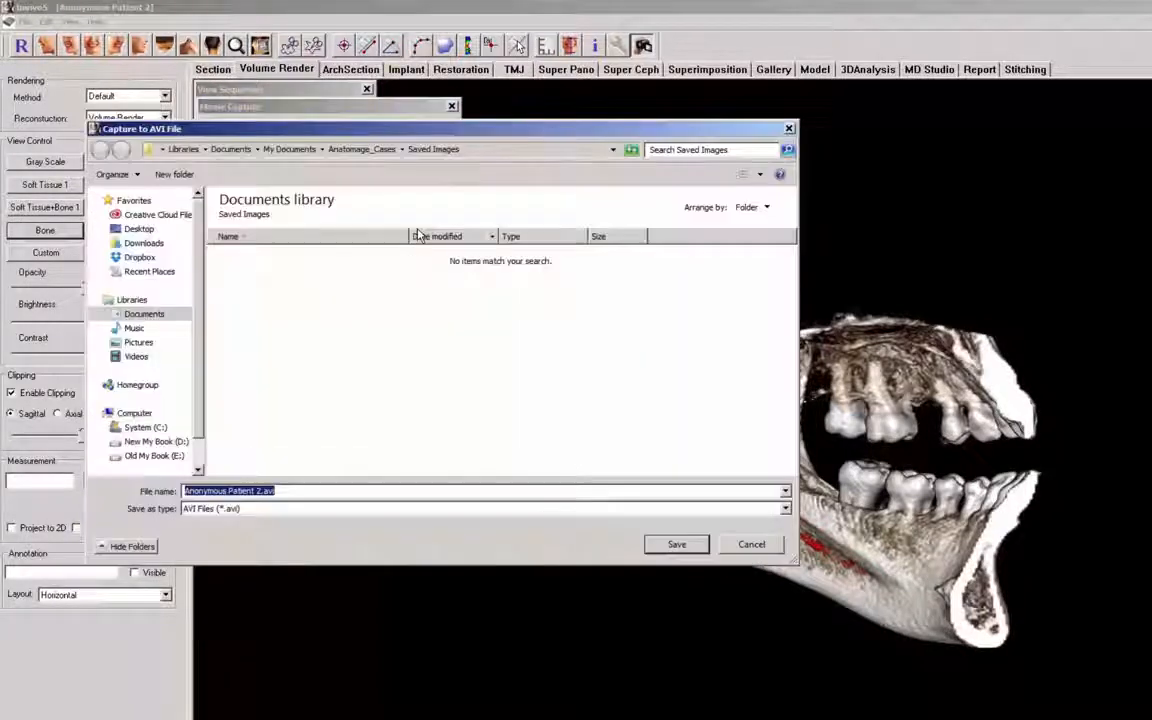
pyautogui.click(158, 315)
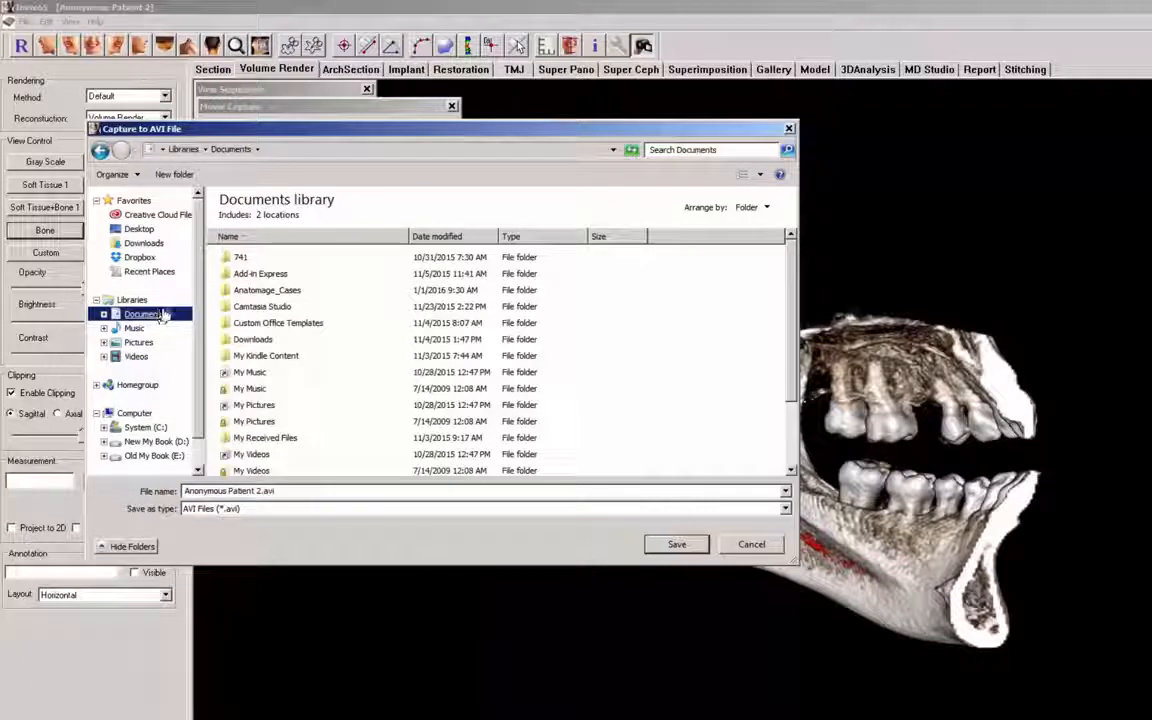
pyautogui.doubleClick(262, 290)
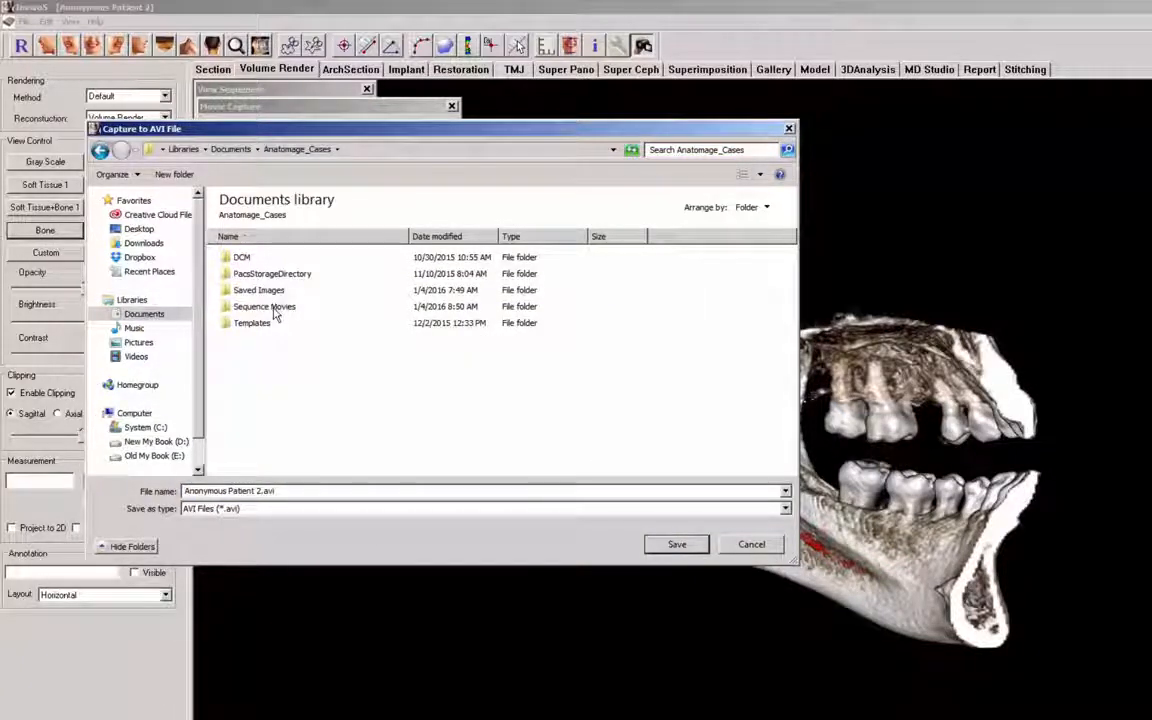
pyautogui.doubleClick(275, 308)
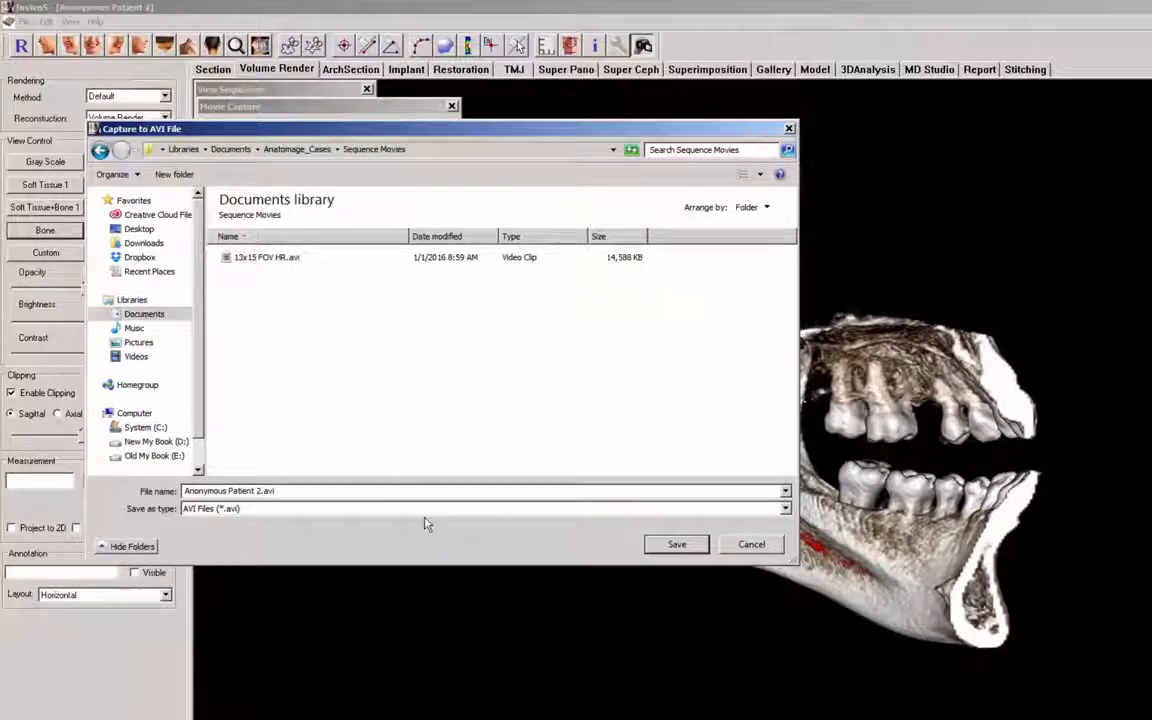
pyautogui.click(664, 549)
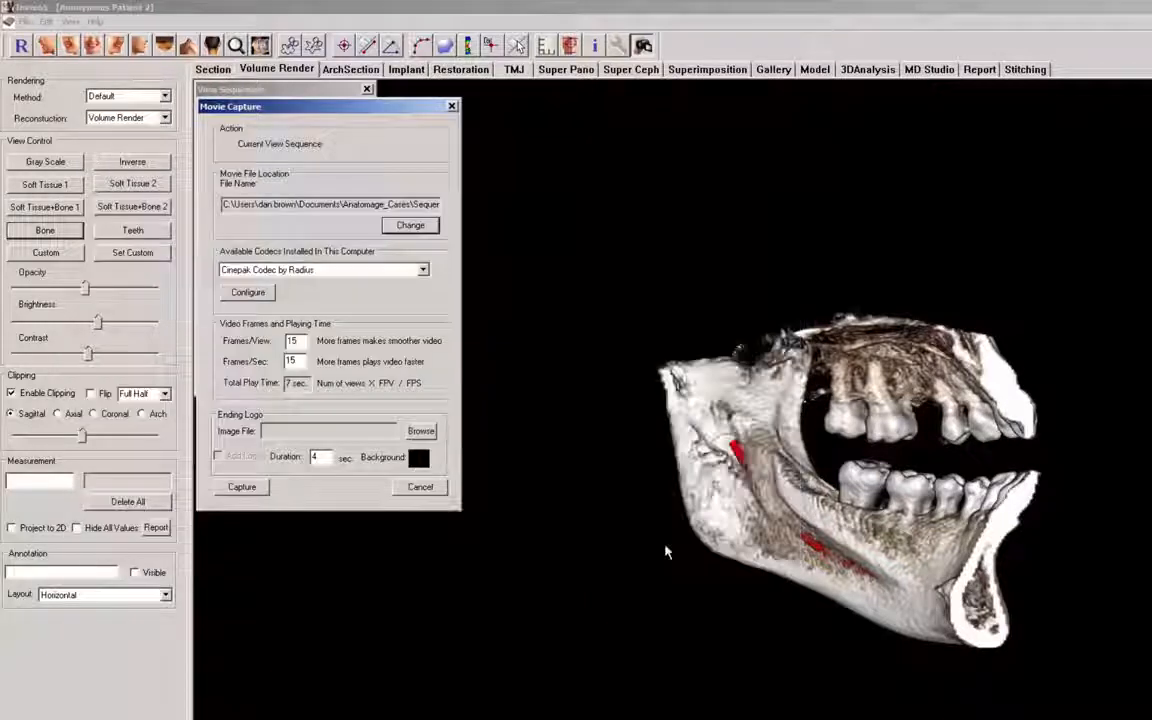
# Keep Cinepak Codec by Radius as the movie codec and set the capture to 60 frames per view.
pyautogui.click(424, 279)
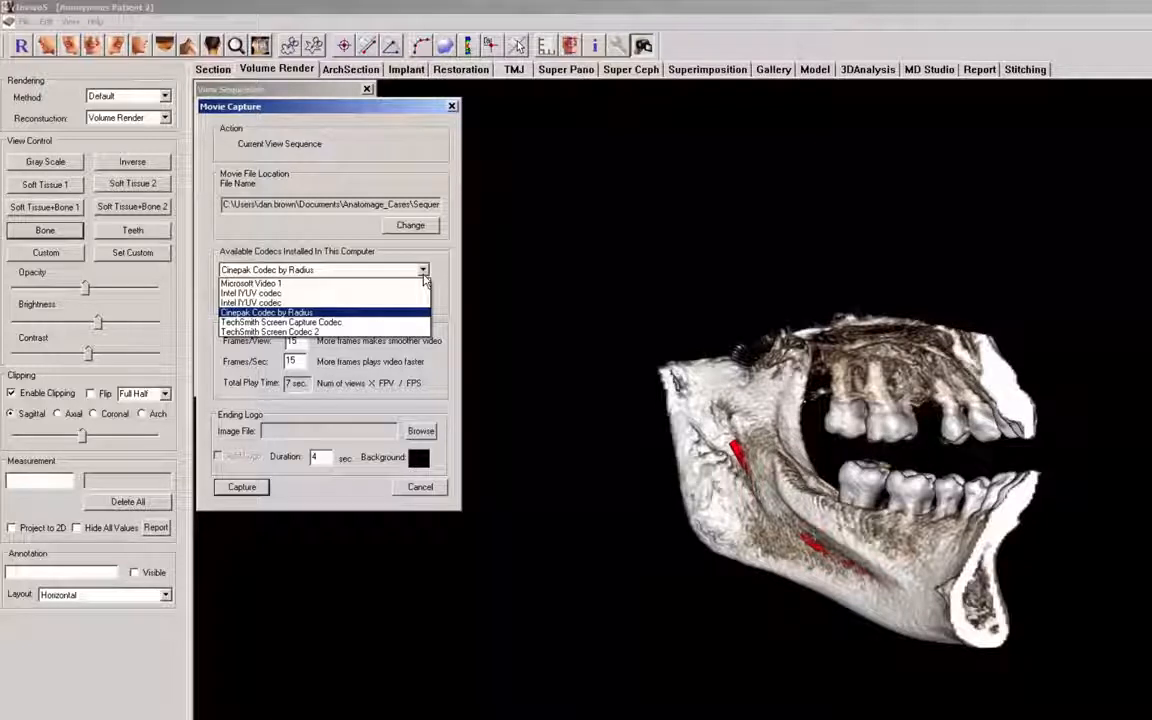
pyautogui.click(424, 274)
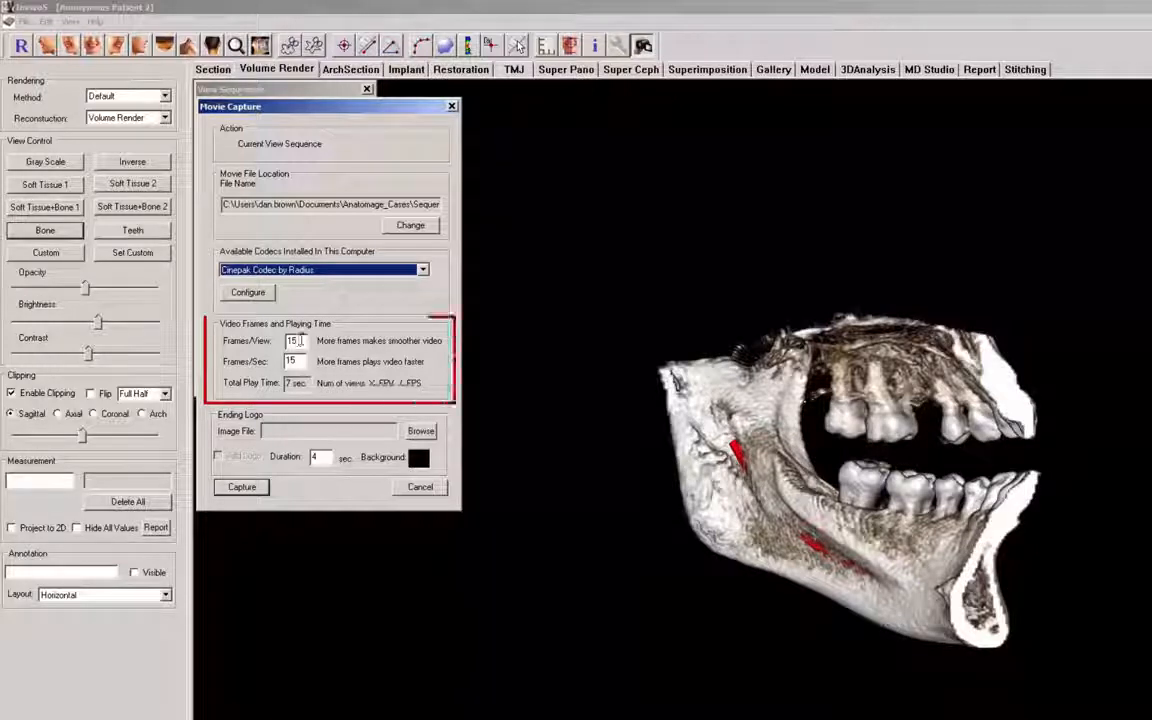
pyautogui.moveTo(299, 341); pyautogui.dragTo(268, 340)
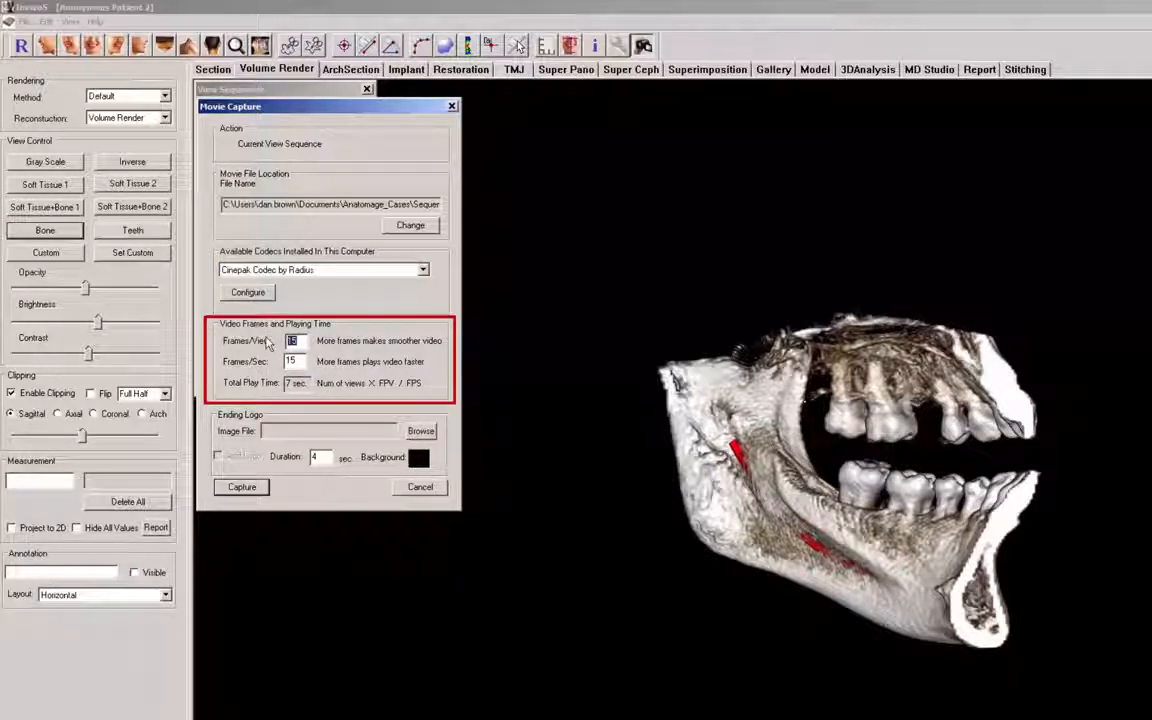
pyautogui.write('60')
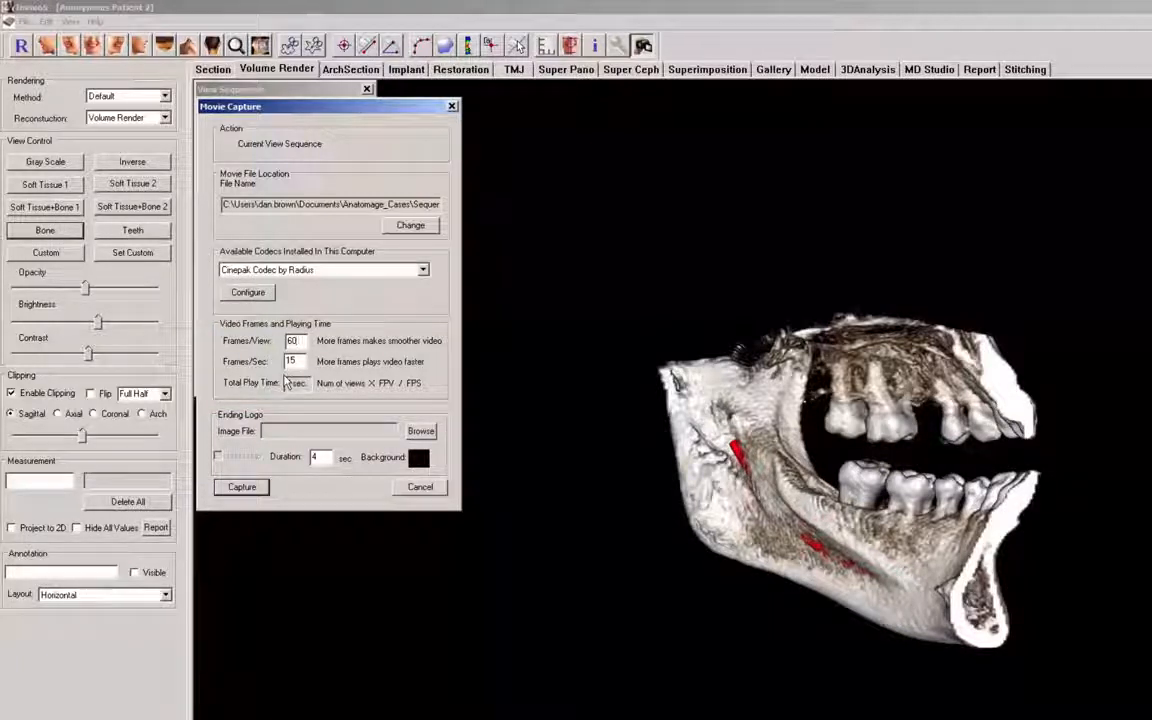
# Load the Invivo5 training series JPEG from the Anatomage_Cases folder as the ending logo and enable adding it to the movie.
pyautogui.click(420, 431)
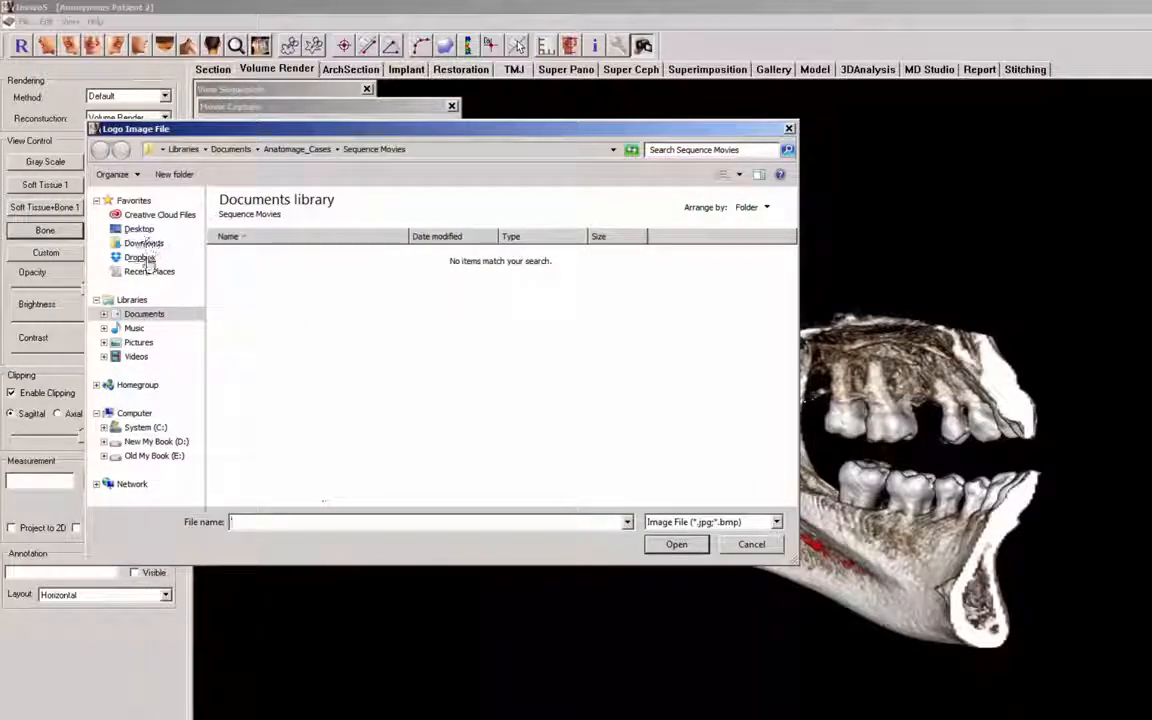
pyautogui.click(143, 313)
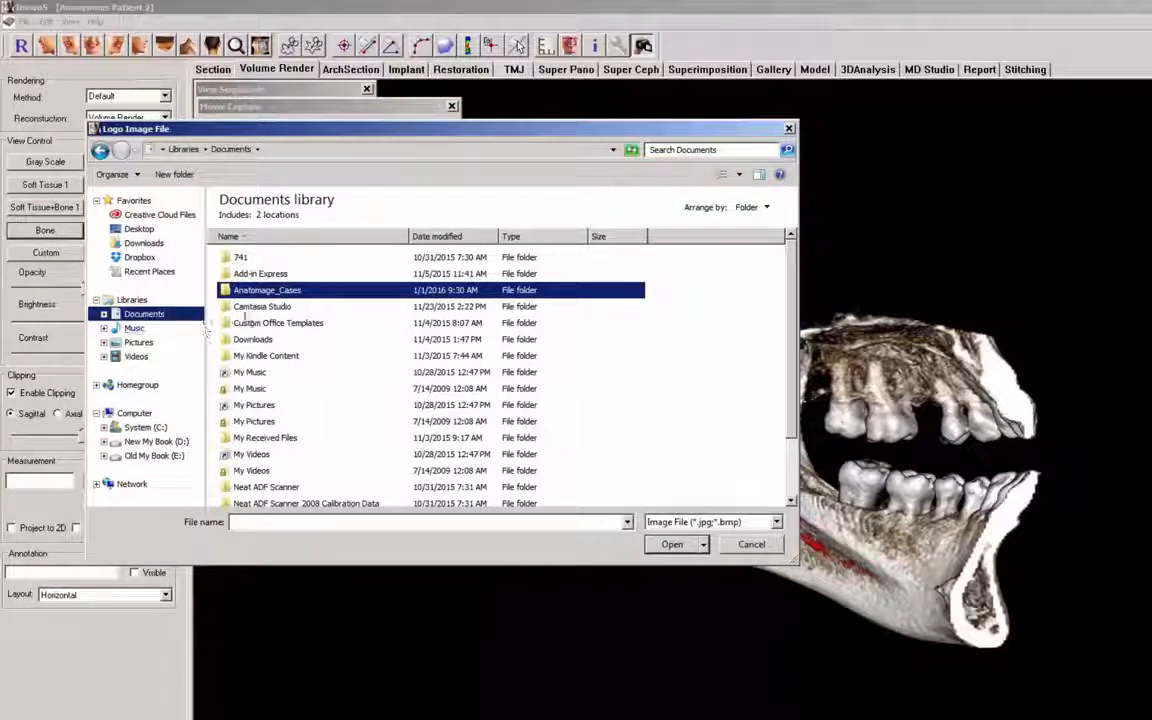
pyautogui.doubleClick(268, 291)
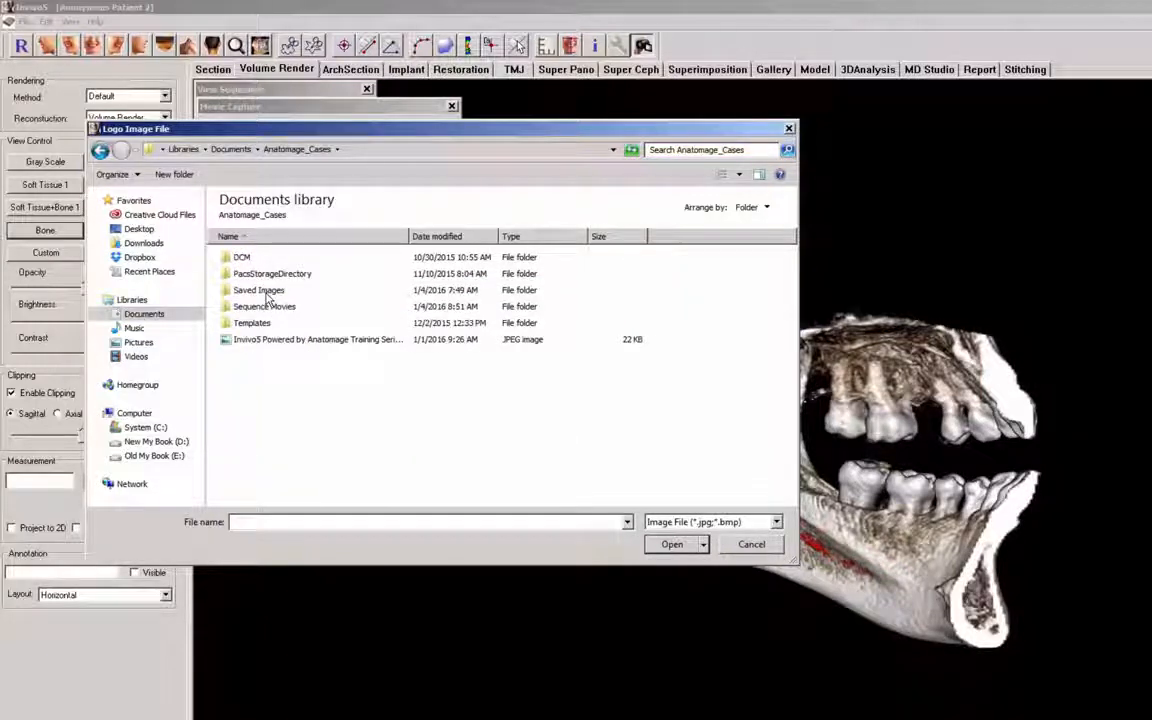
pyautogui.doubleClick(278, 342)
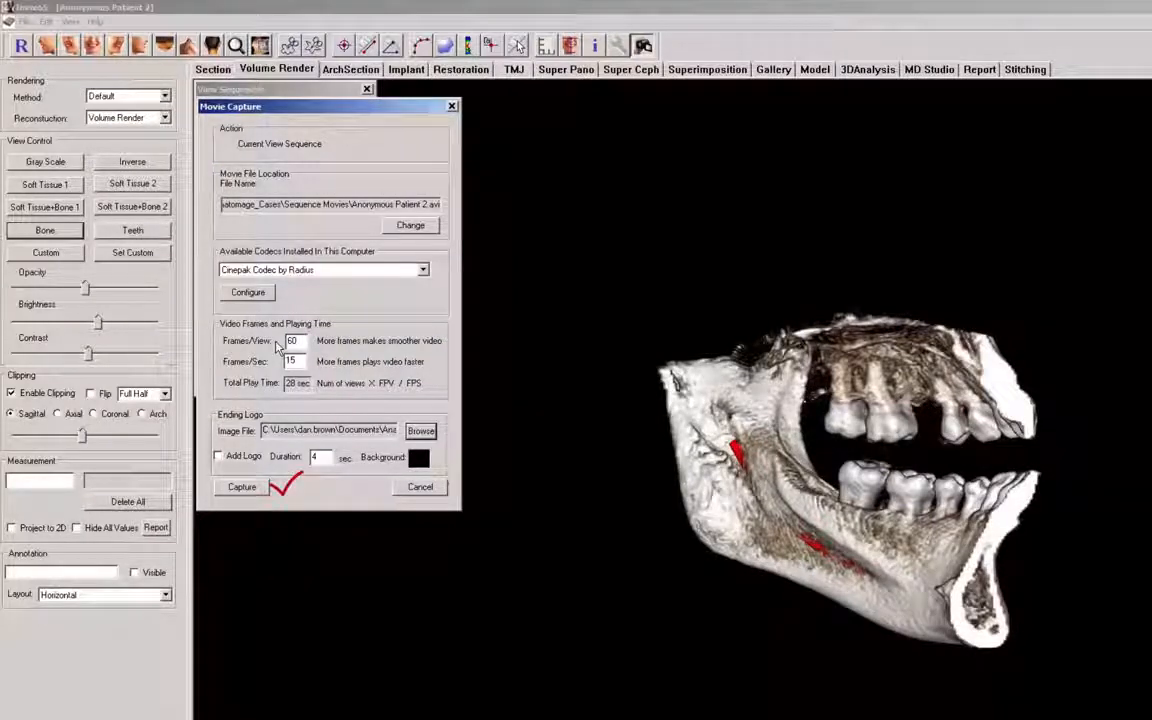
pyautogui.click(220, 457)
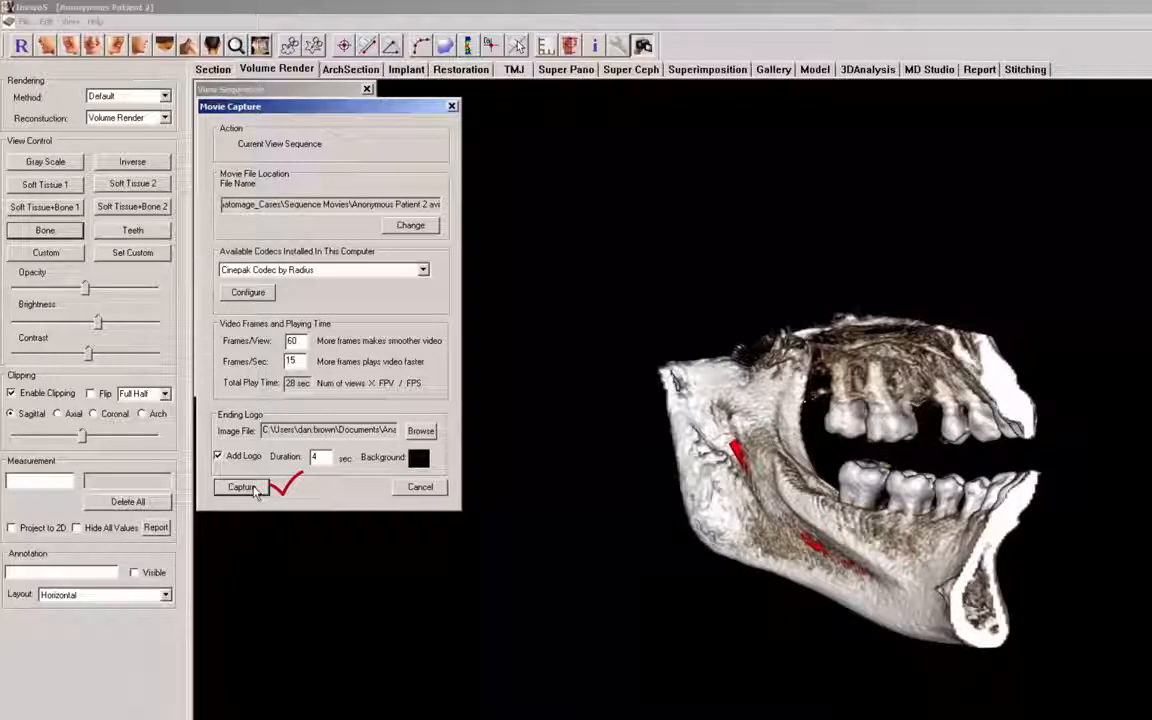
# Capture the view sequence movie, play the finished file and close the media player.
pyautogui.click(242, 488)
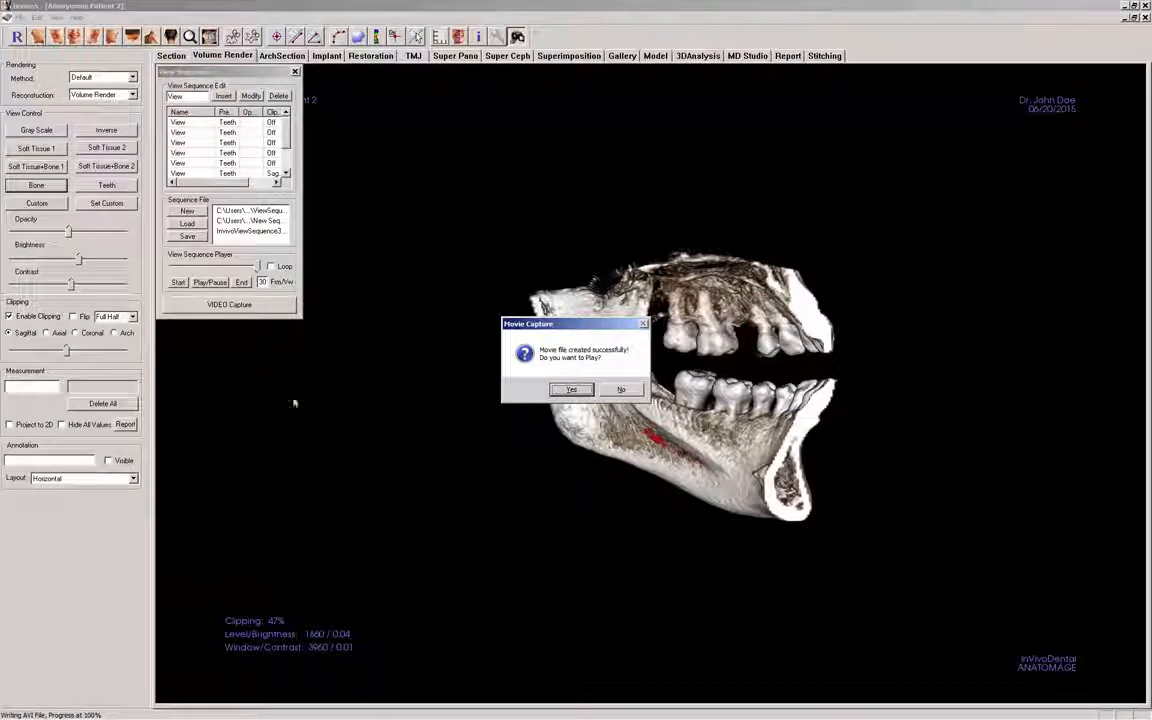
pyautogui.click(571, 390)
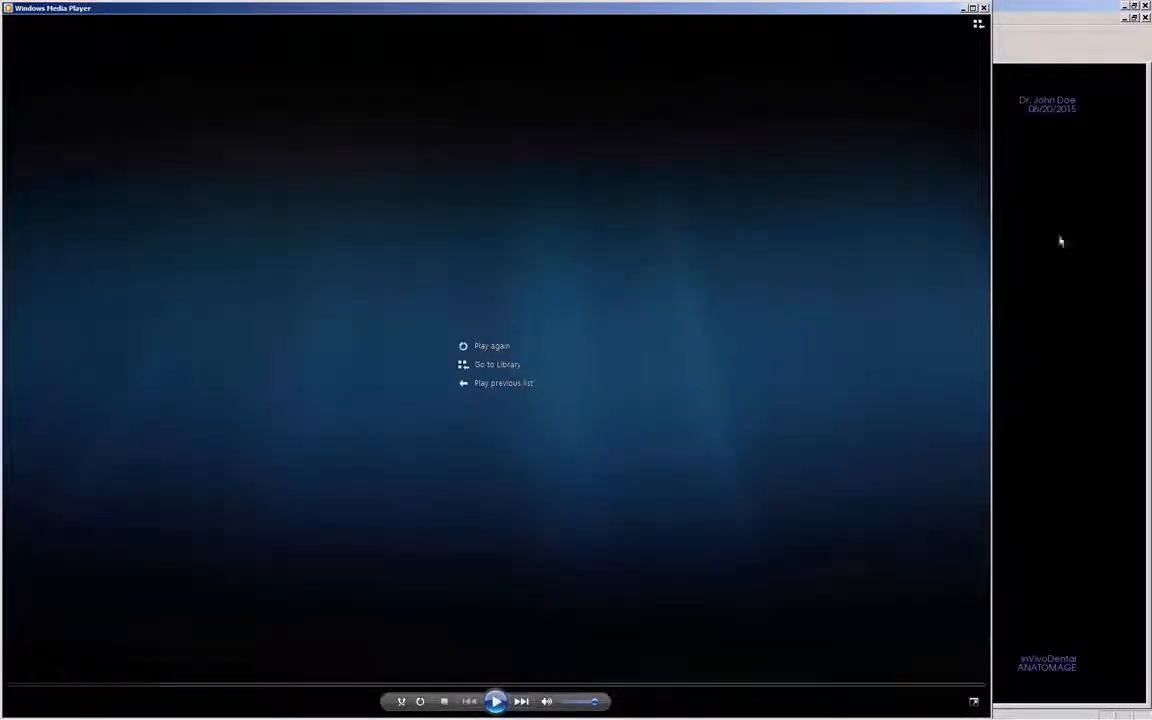
pyautogui.click(984, 8)
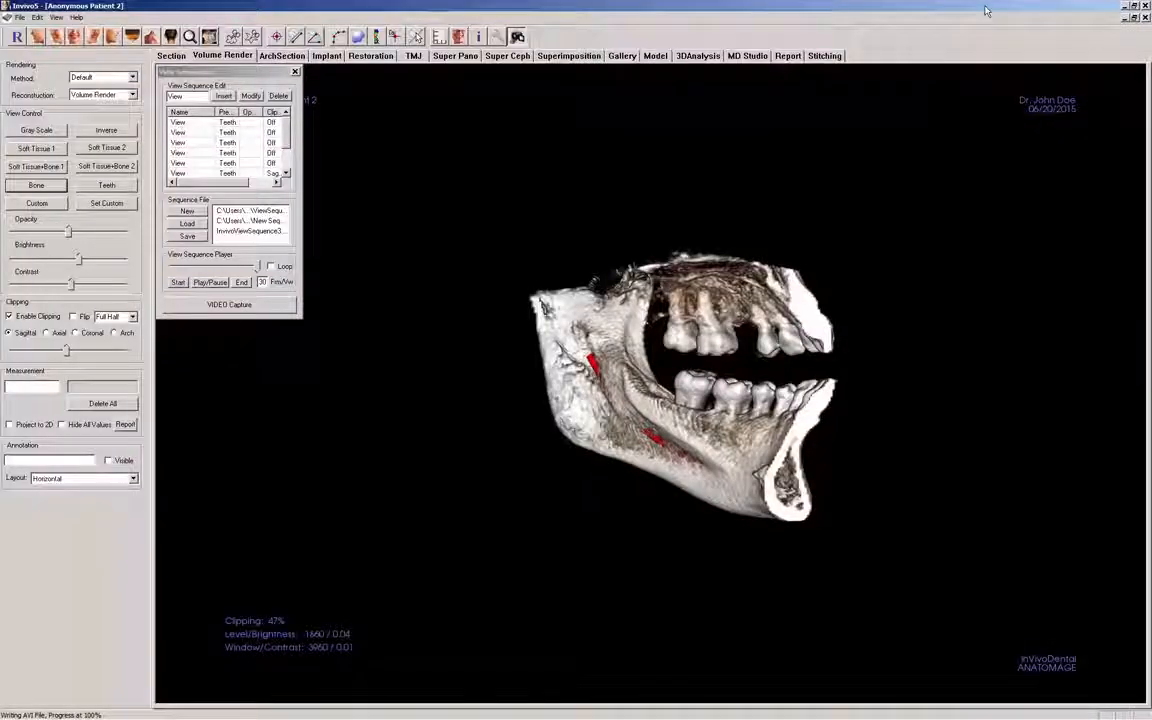